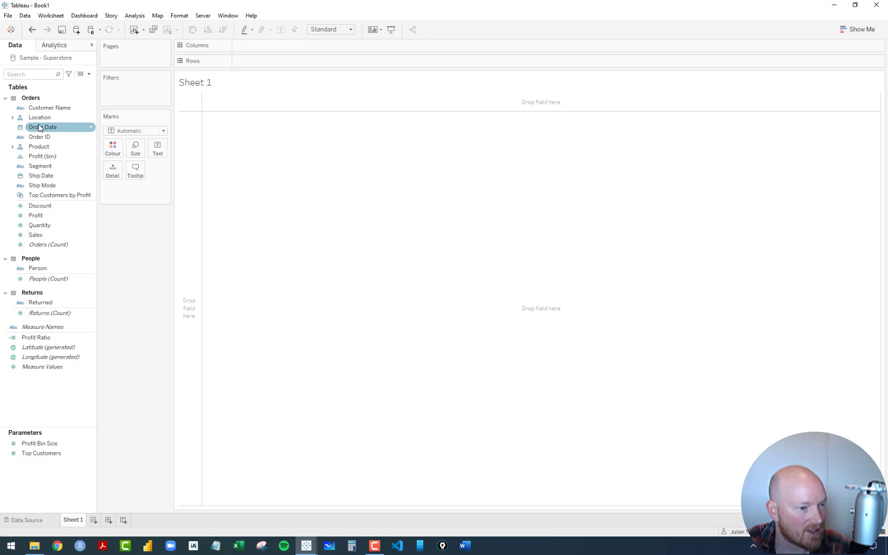
Step: Place Order Date on Rows and set it to the continuous month-and-year level
left_click_drag(37, 130, 264, 61)
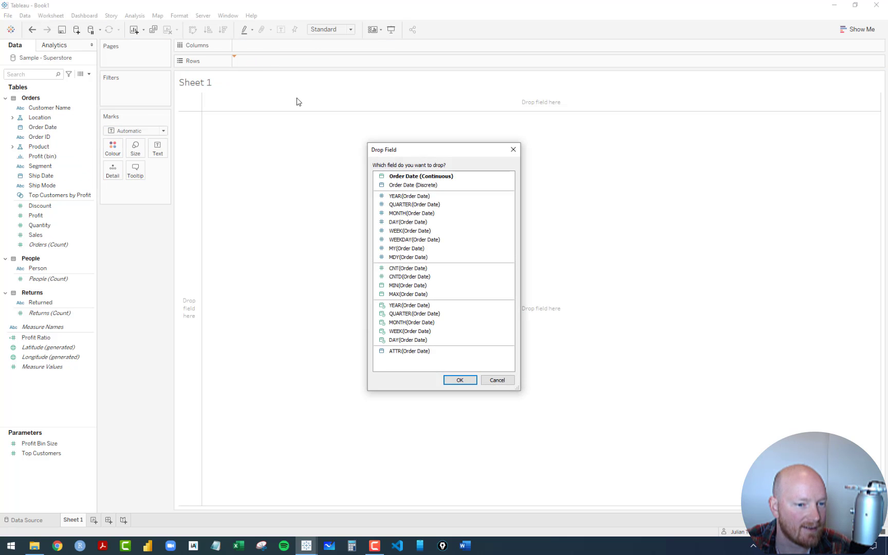
double_click(404, 214)
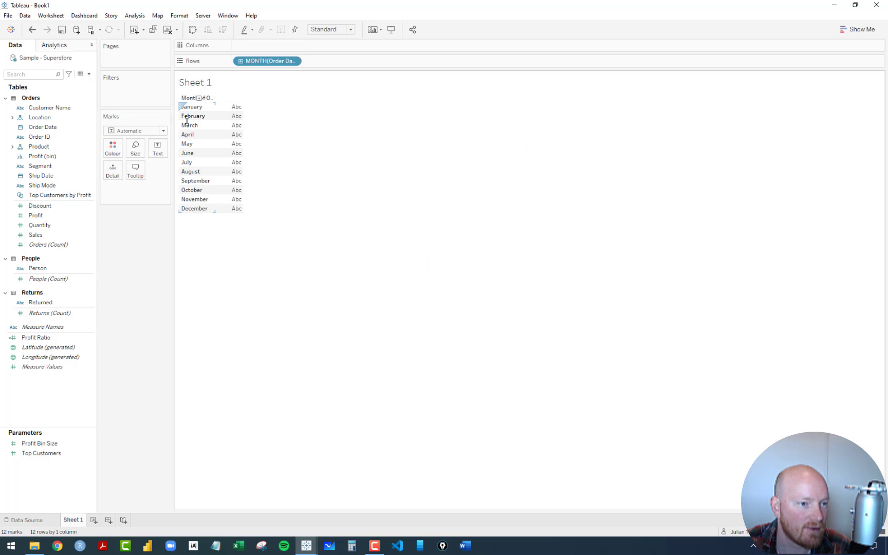
left_click(294, 60)
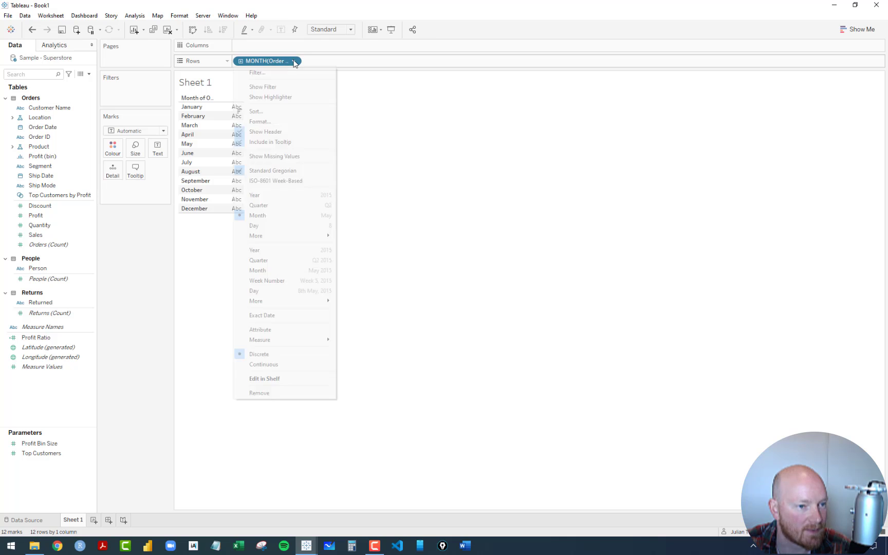
left_click(262, 273)
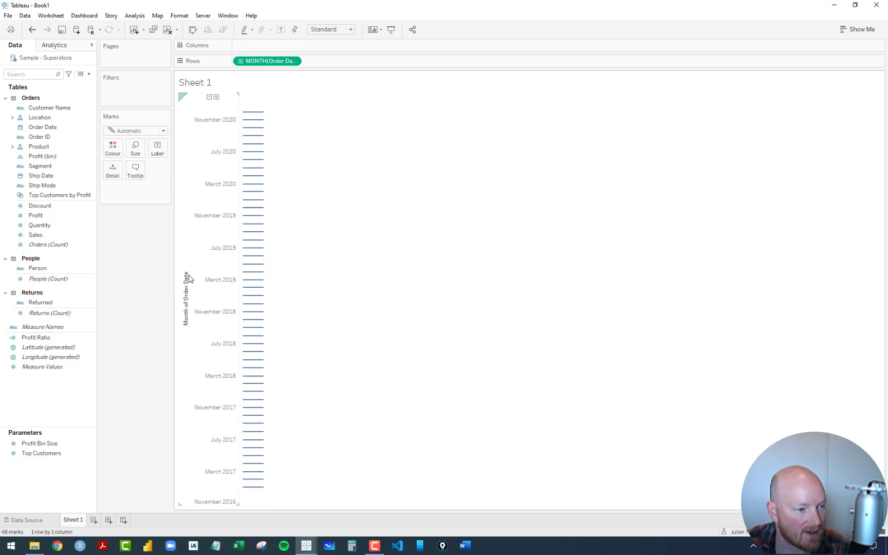
Step: Add Sales to the view and convert it to a horizontal bar chart of Sales by month of Order Date
left_click(38, 236)
left_click_drag(39, 239, 252, 248)
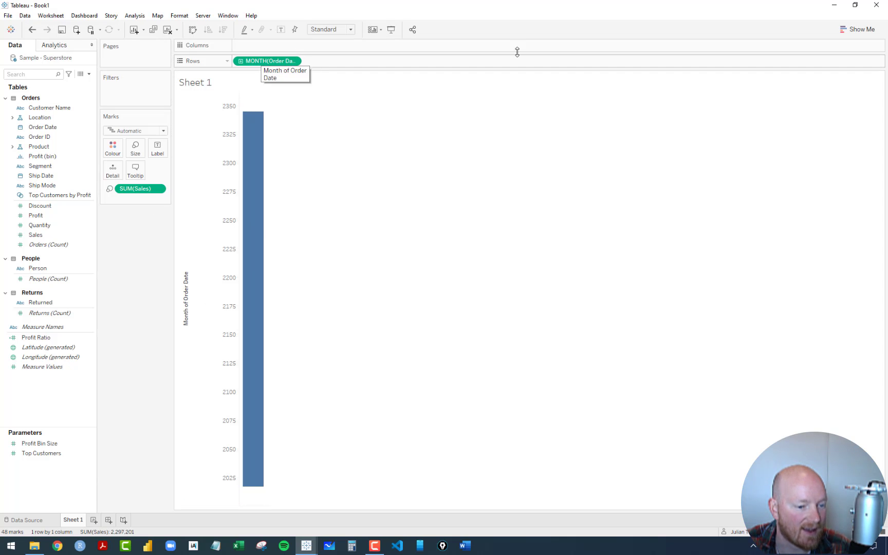
left_click(864, 30)
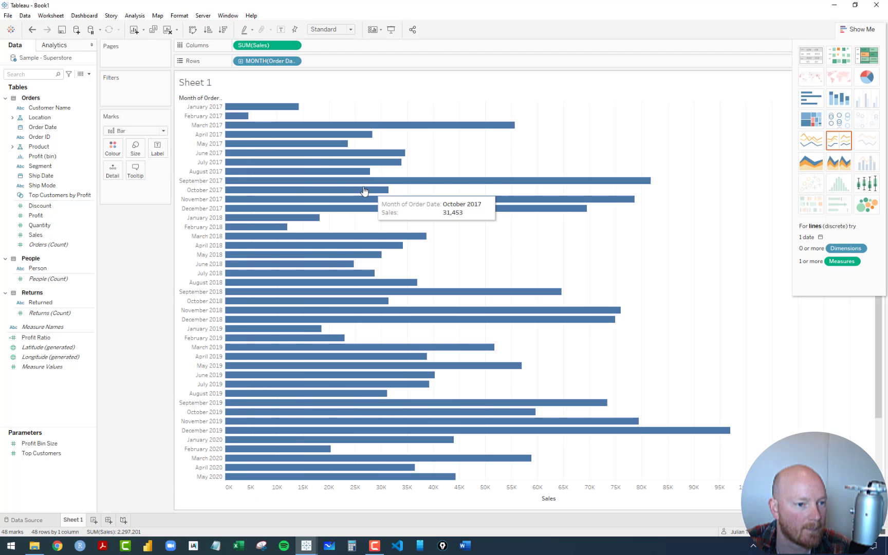
Step: Undo and redo the horizontal bar conversion twice to compare the two views
left_click(32, 30)
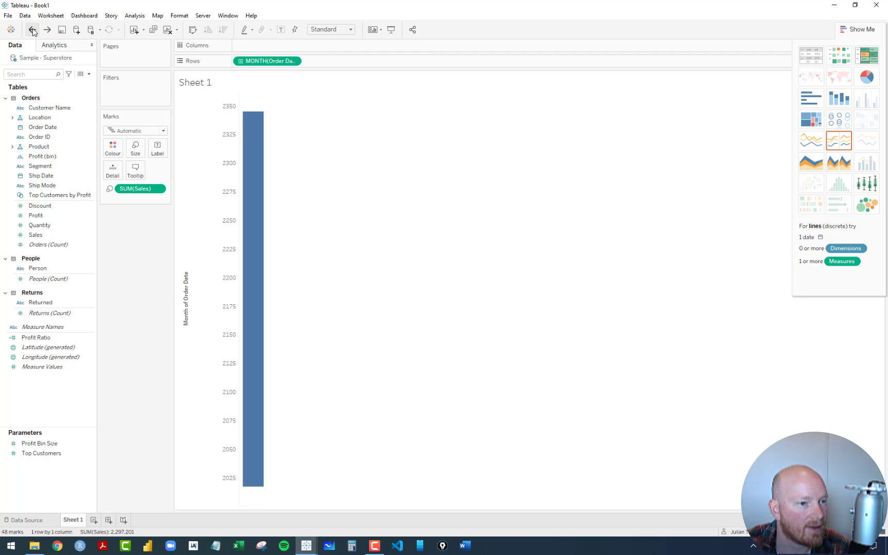
left_click(47, 30)
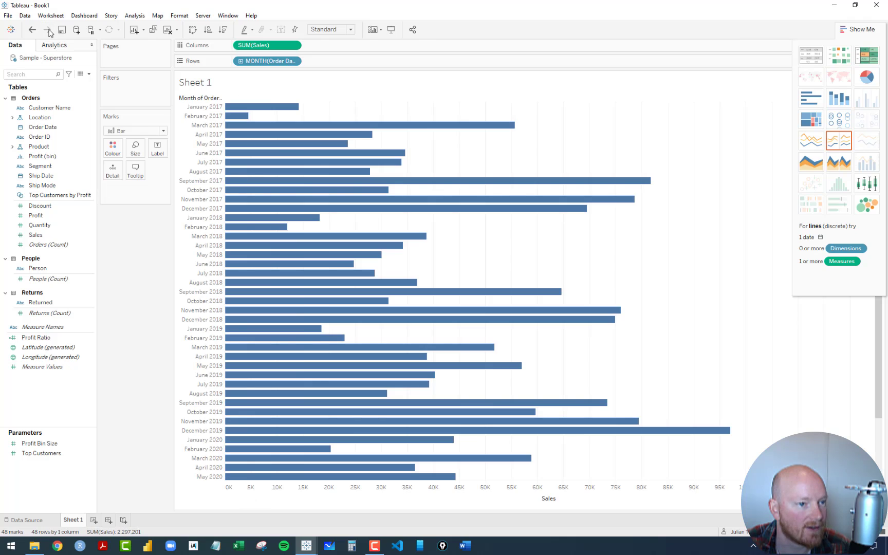
left_click(33, 30)
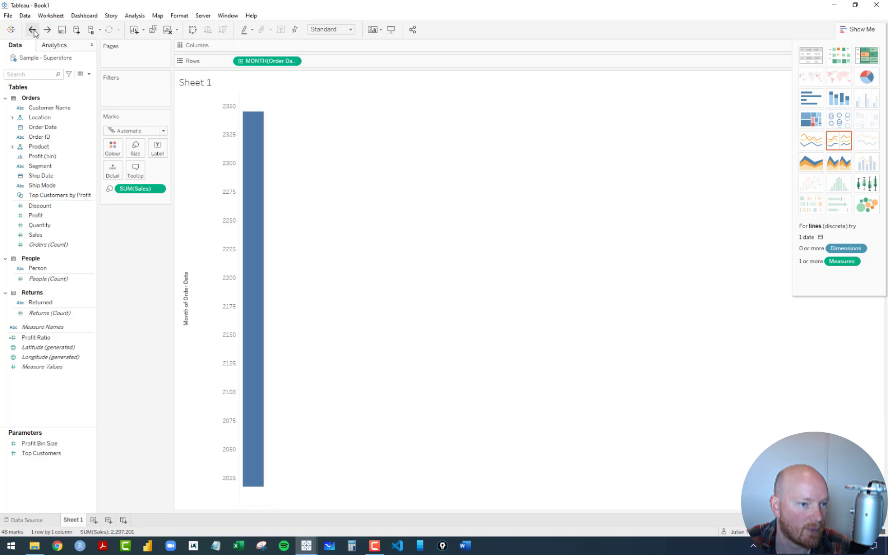
left_click(47, 30)
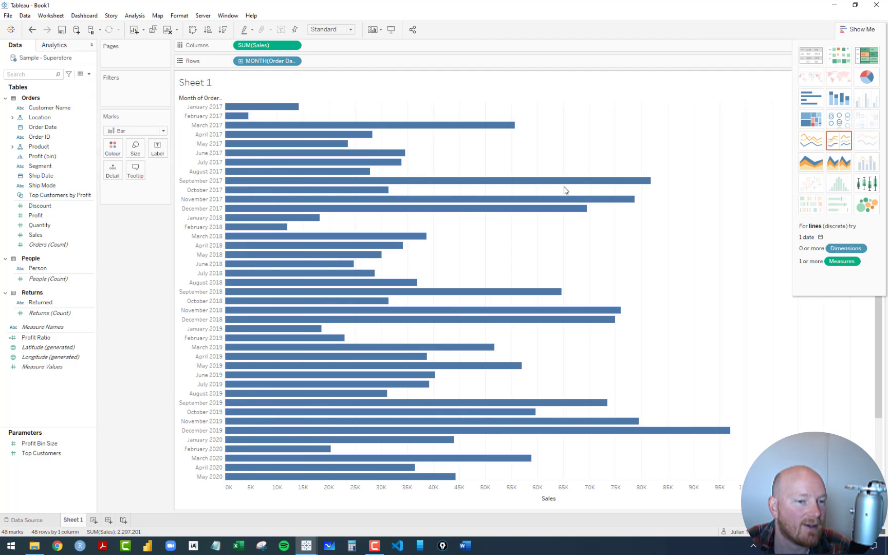
Step: Close the chart suggestions and swap rows and columns so the Sales bars stand vertically
left_click(857, 29)
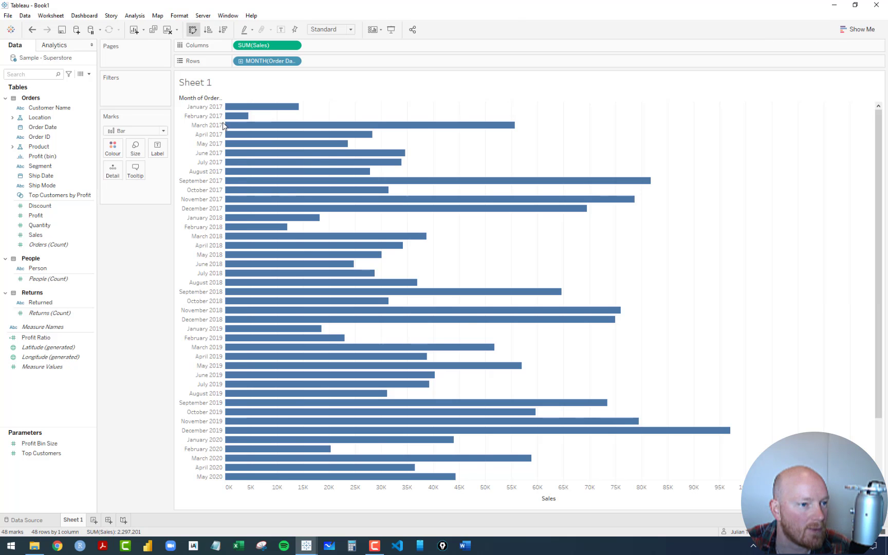
left_click(193, 29)
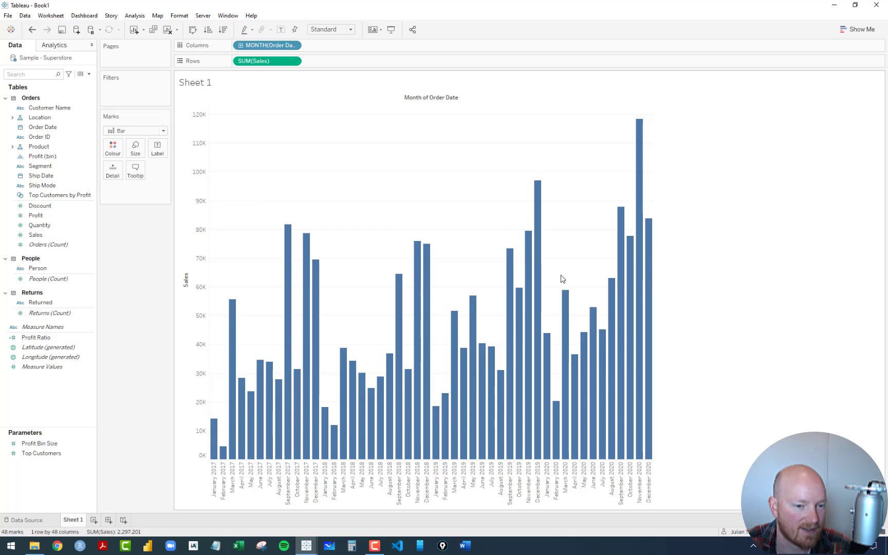
Step: Create a new parameter with the Integer data type and a list of allowable values
mouse_move(285, 326)
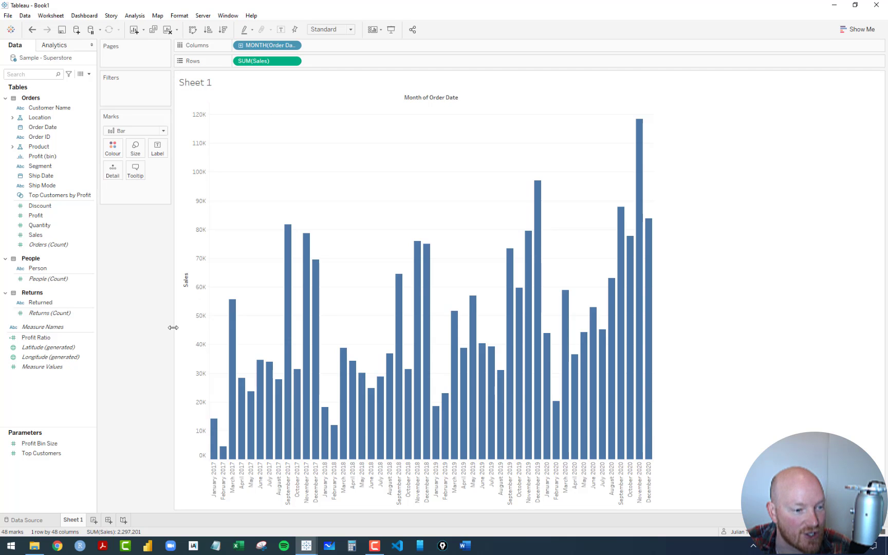
right_click(14, 471)
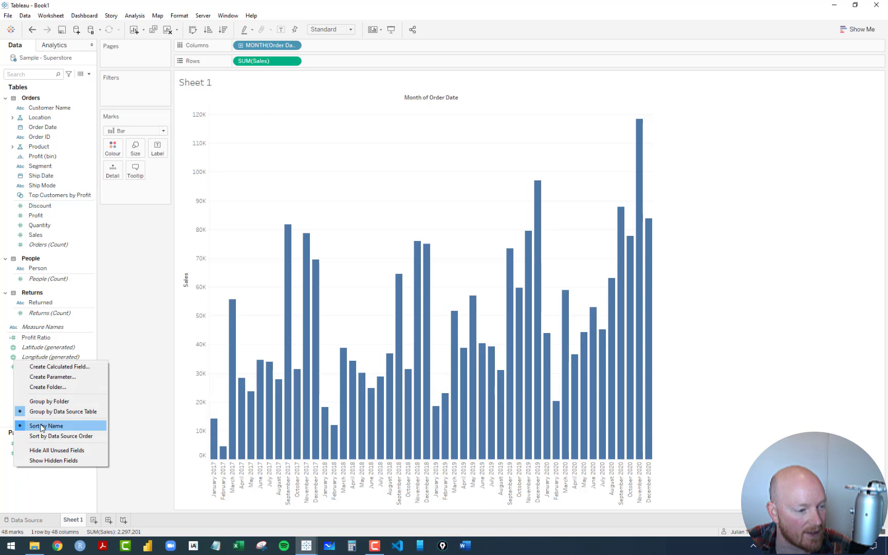
left_click(44, 379)
left_click(414, 249)
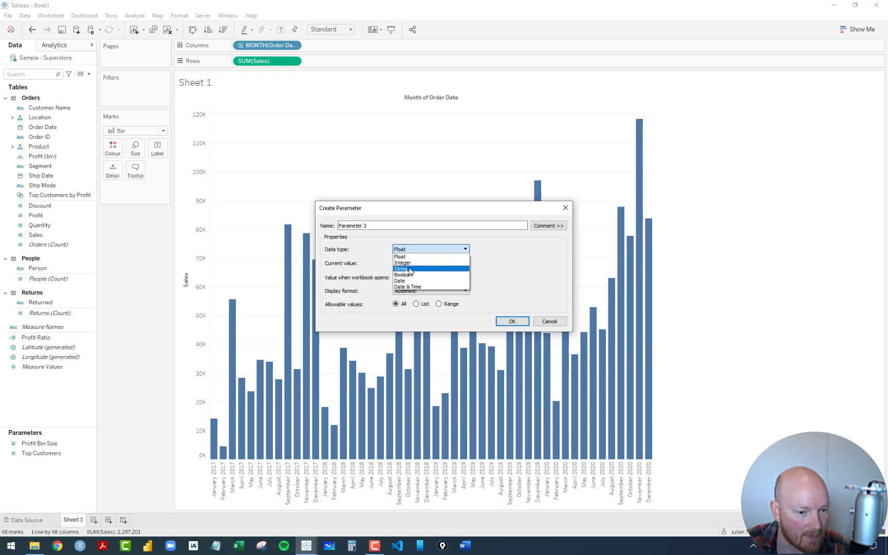
left_click(414, 268)
left_click(431, 249)
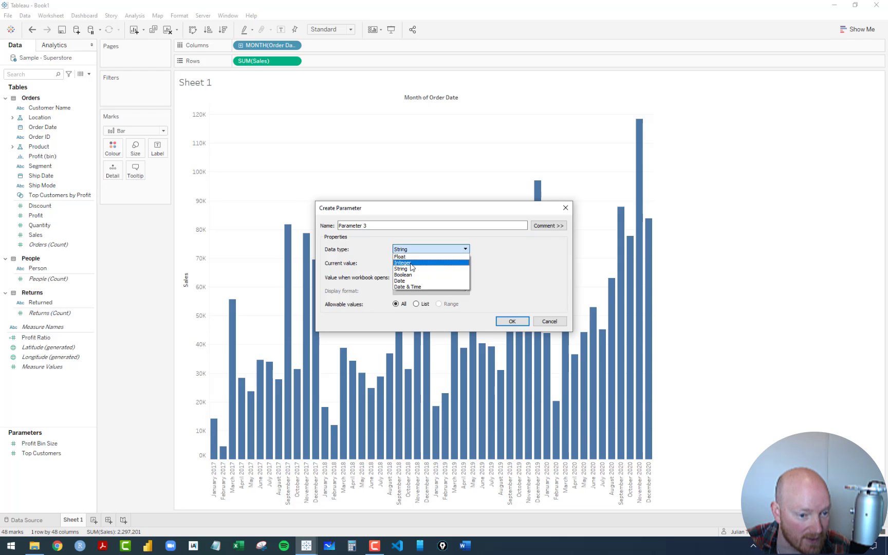
left_click(411, 263)
left_click(416, 304)
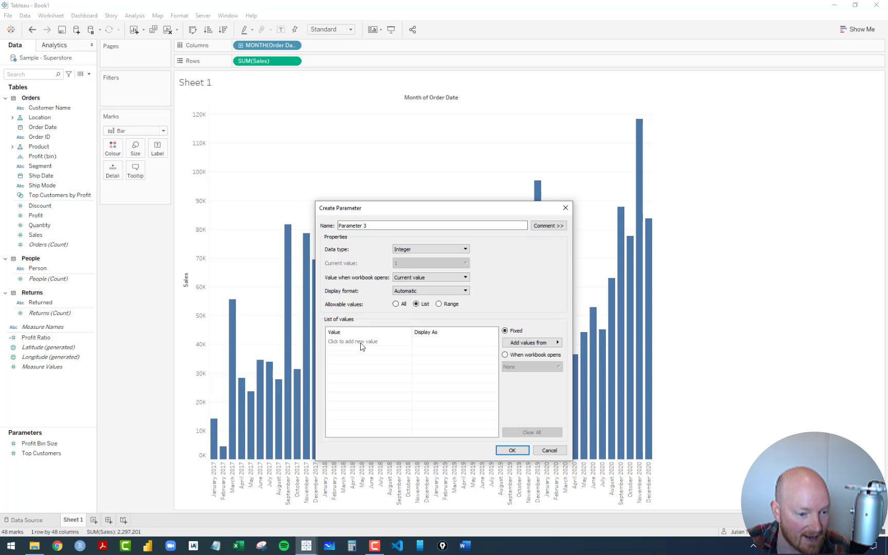
Step: Enter 1, 2, 3 and 4 as the parameter's list values
left_click(361, 343)
type("1")
left_click(357, 351)
type("2")
left_click(352, 361)
type("3")
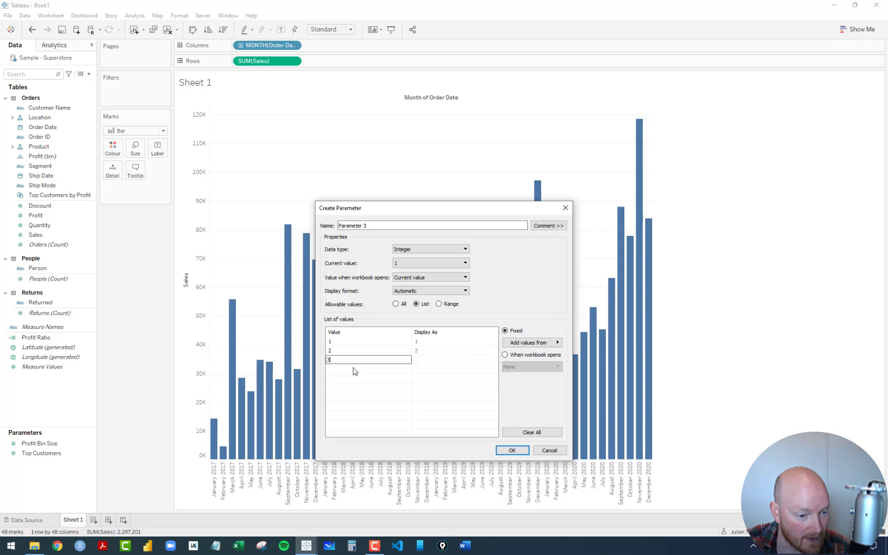
key("Return")
type("4")
Step: Label the values Total Sales, Total Profit, Total Qnty and Total Orders, and save the parameter
left_click(438, 341)
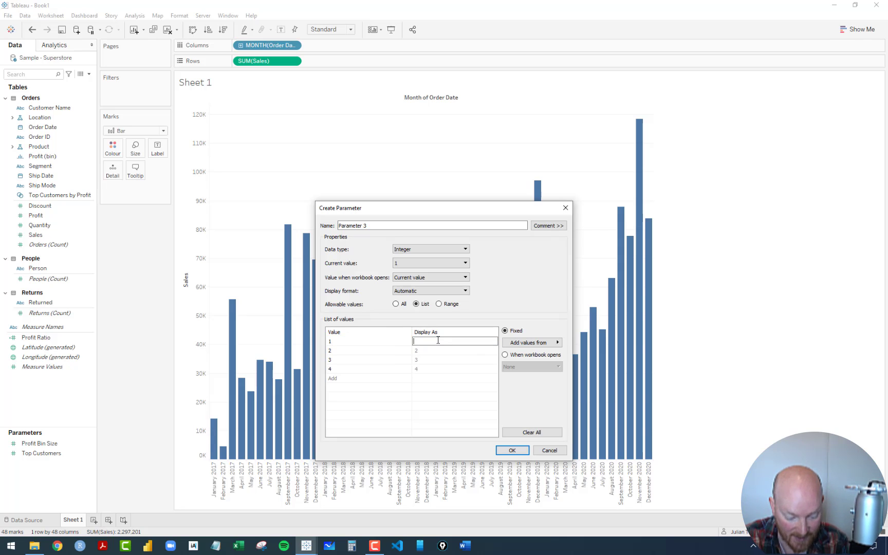
type("Total Sales")
key("Return")
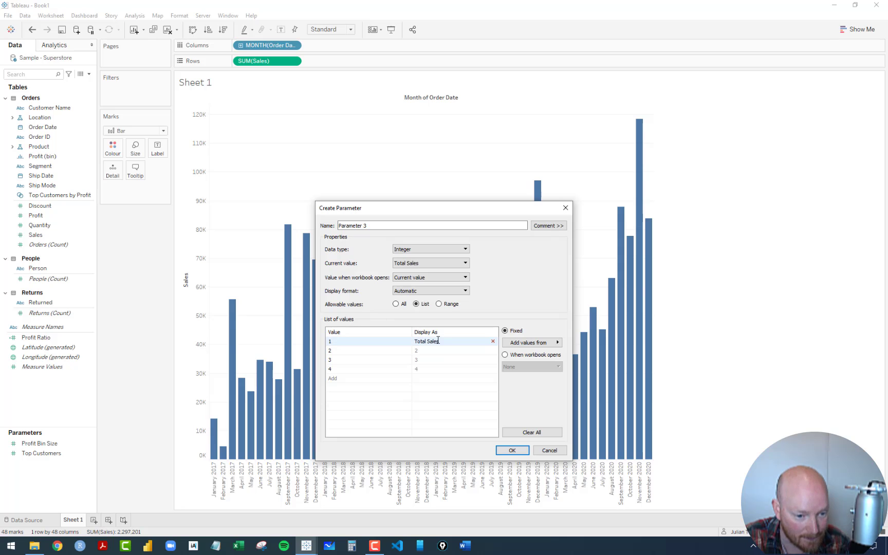
left_click(423, 349)
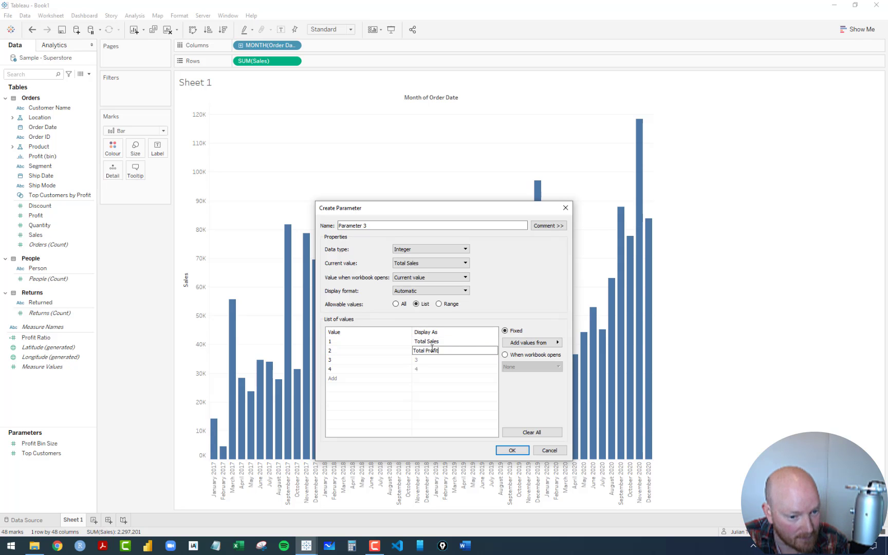
type("Total Profit")
left_click(442, 362)
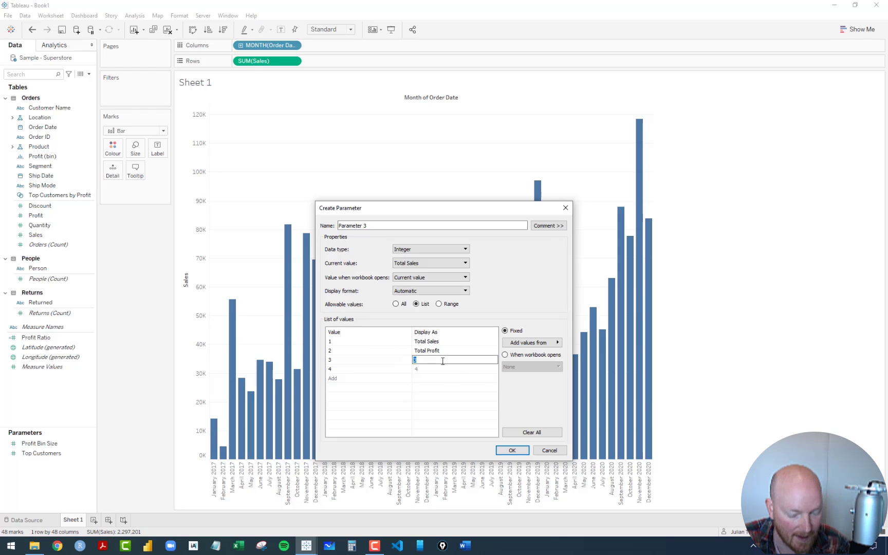
type("Total Qnty")
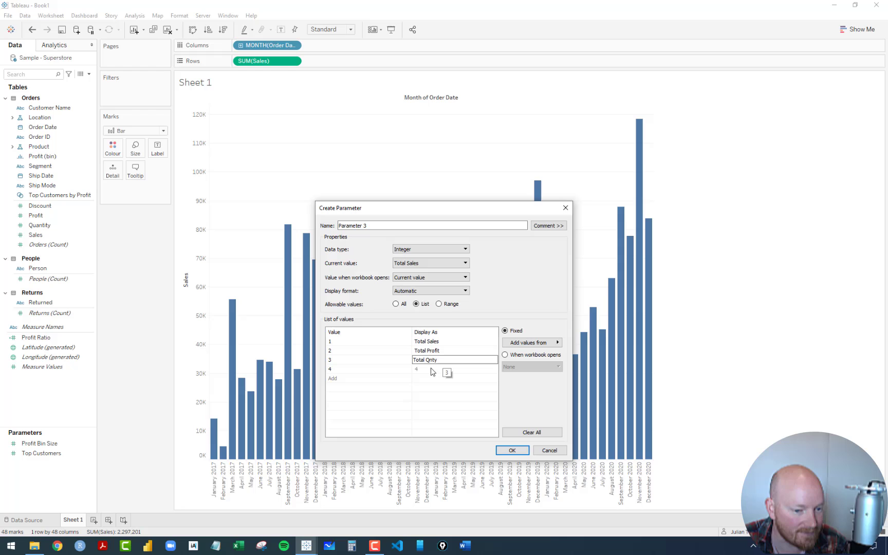
left_click(431, 370)
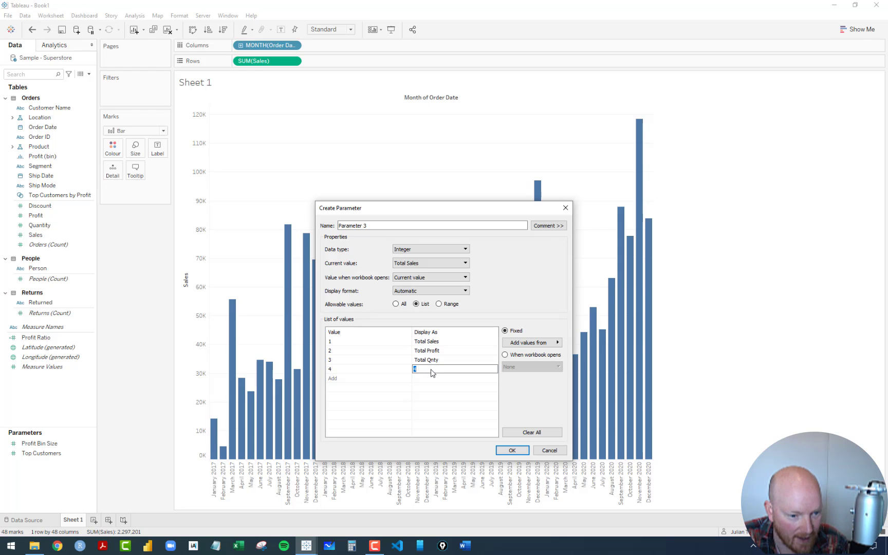
type("Total Orde")
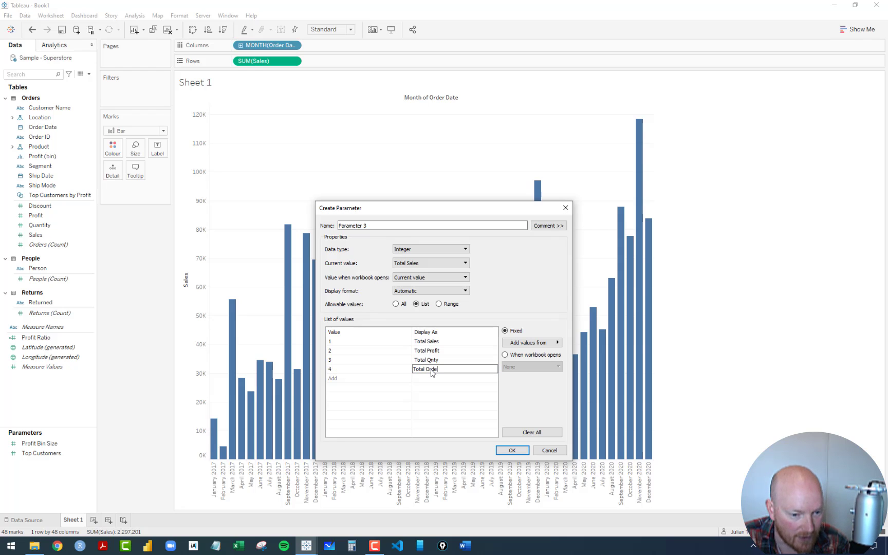
type("rs")
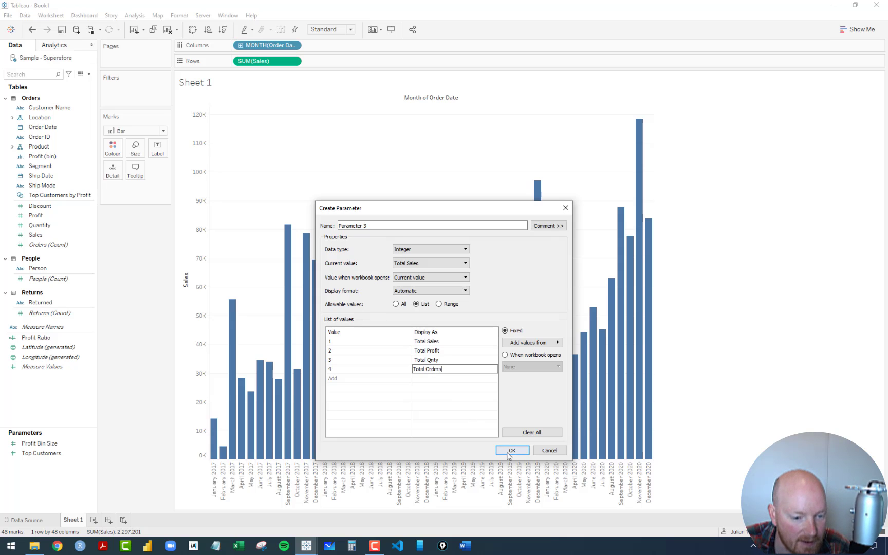
left_click(510, 451)
Step: Show the control for Parameter 3 on the worksheet
right_click(34, 442)
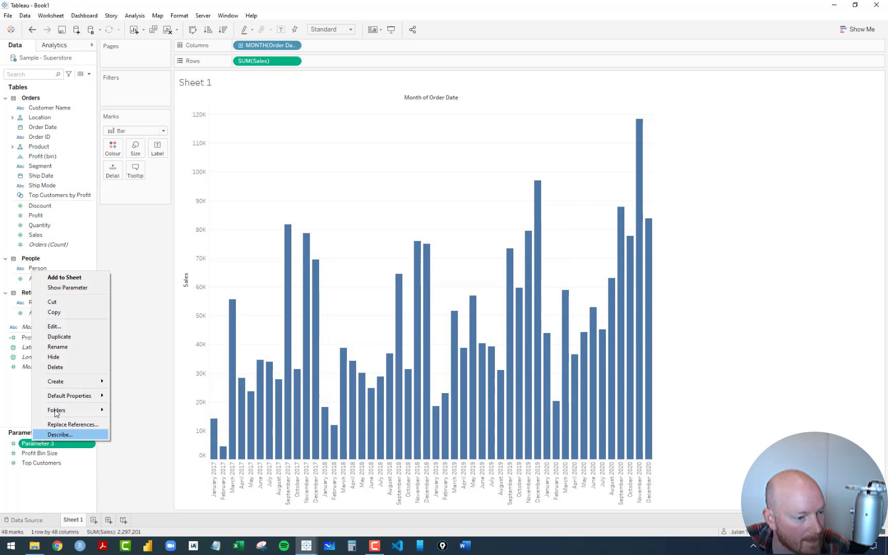
left_click(62, 288)
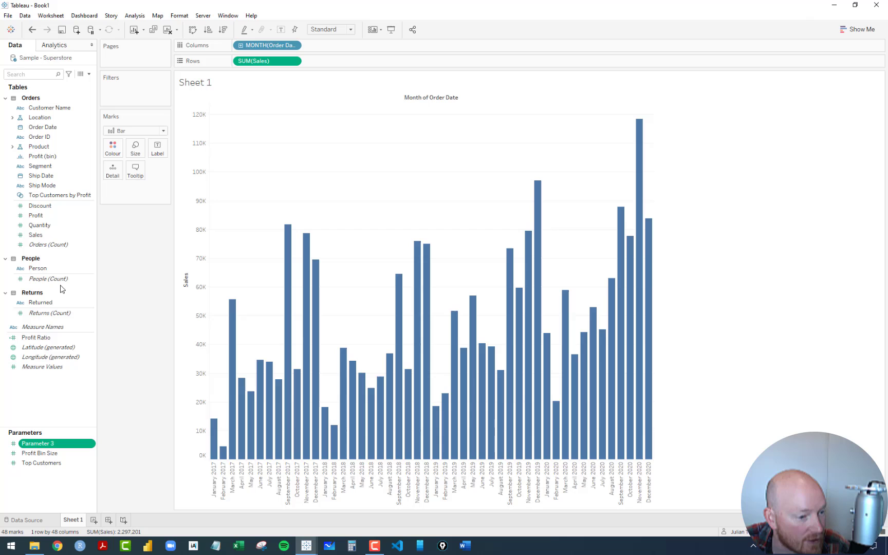
right_click(49, 447)
key("Escape")
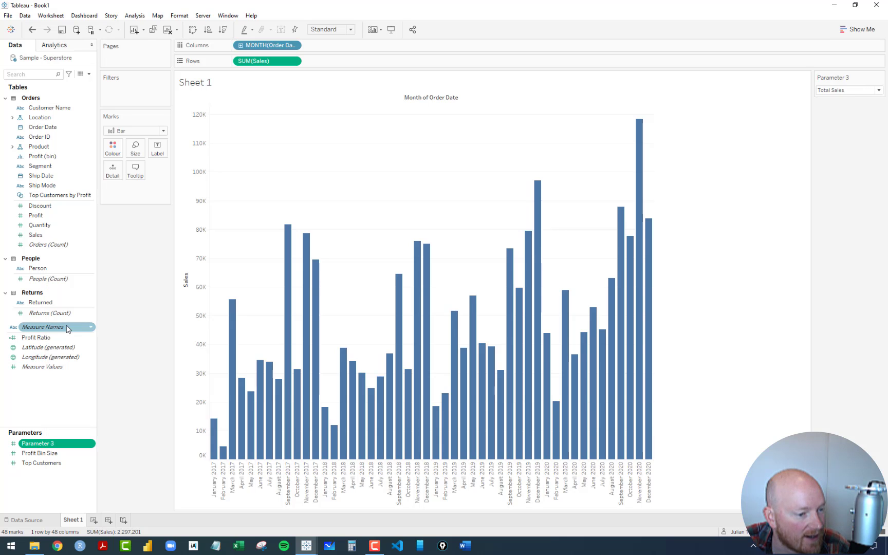
Step: Rename Parameter 3 as Metric Selection Parameter
right_click(35, 443)
left_click(62, 341)
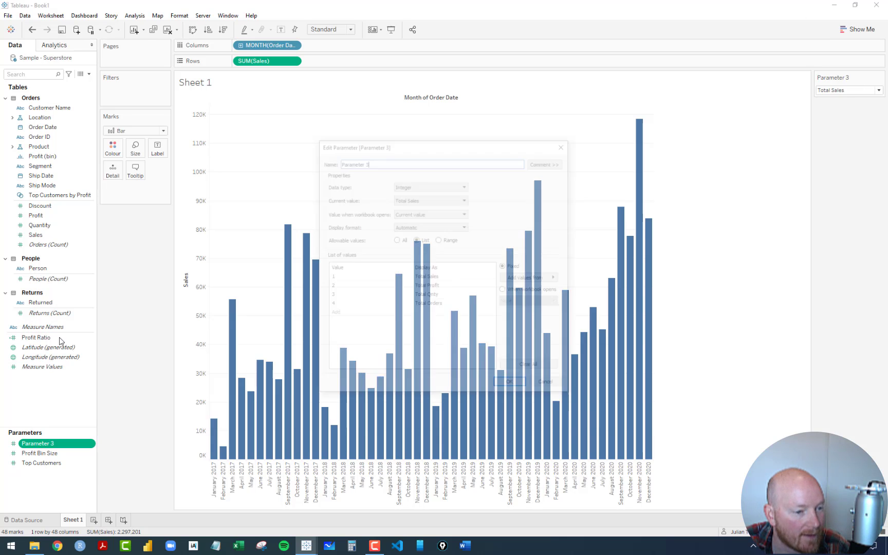
key("ctrl+a")
type("Metr")
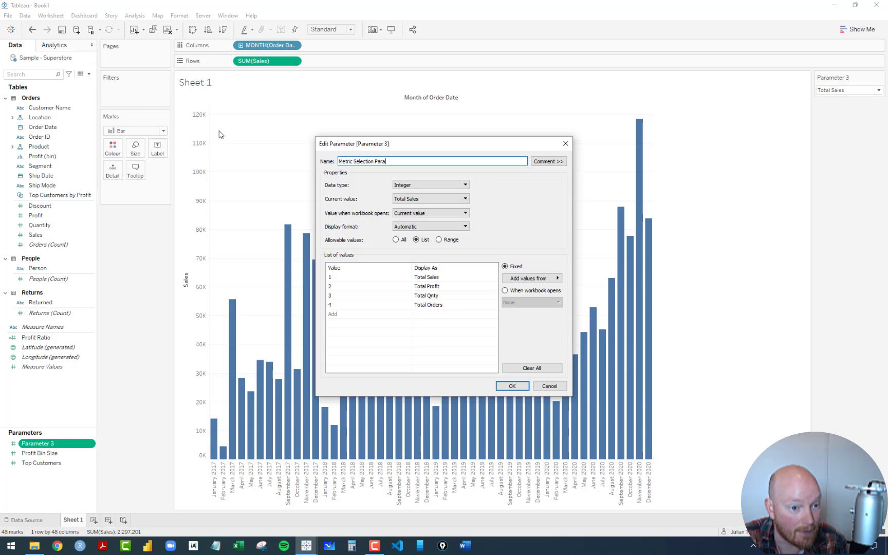
type("ic Selection Parameter")
key("Return")
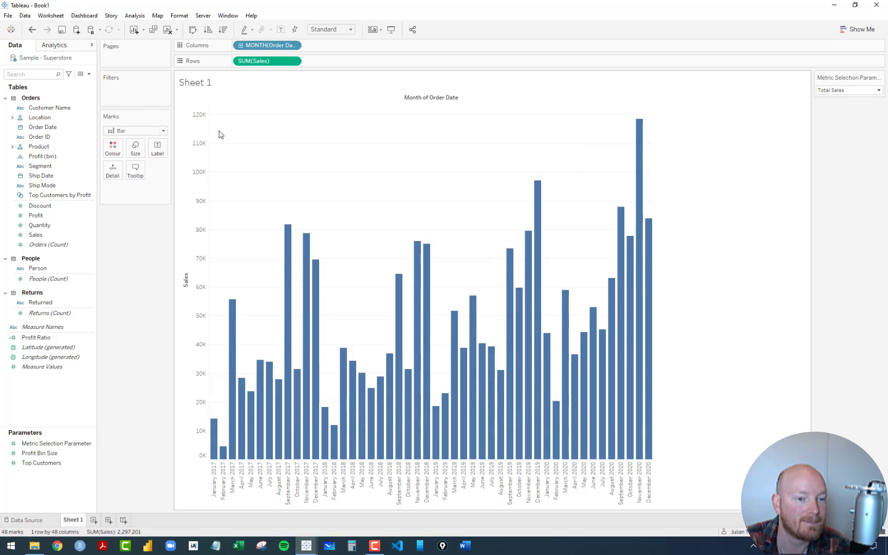
Step: Display the metric parameter control as a radio-button list and try the Total Profit and Total Orders options
left_click(880, 78)
left_click(825, 130)
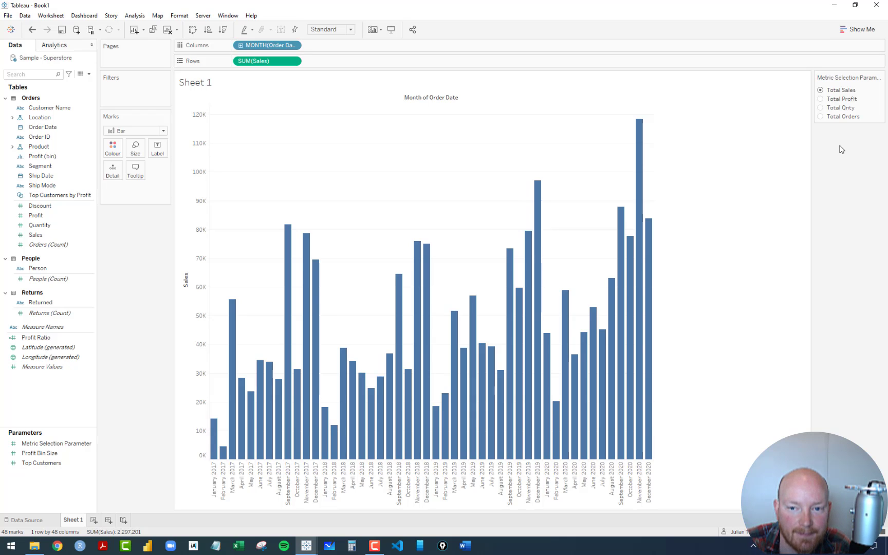
left_click(821, 99)
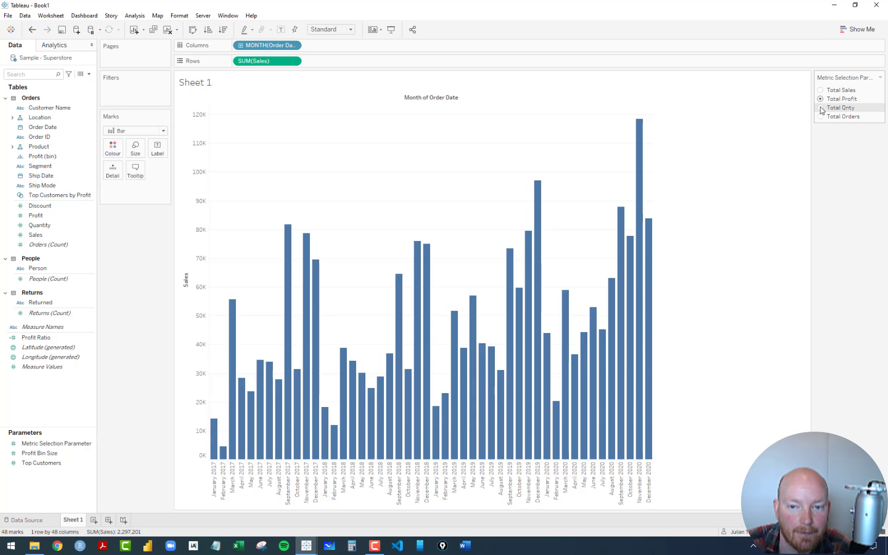
left_click(821, 116)
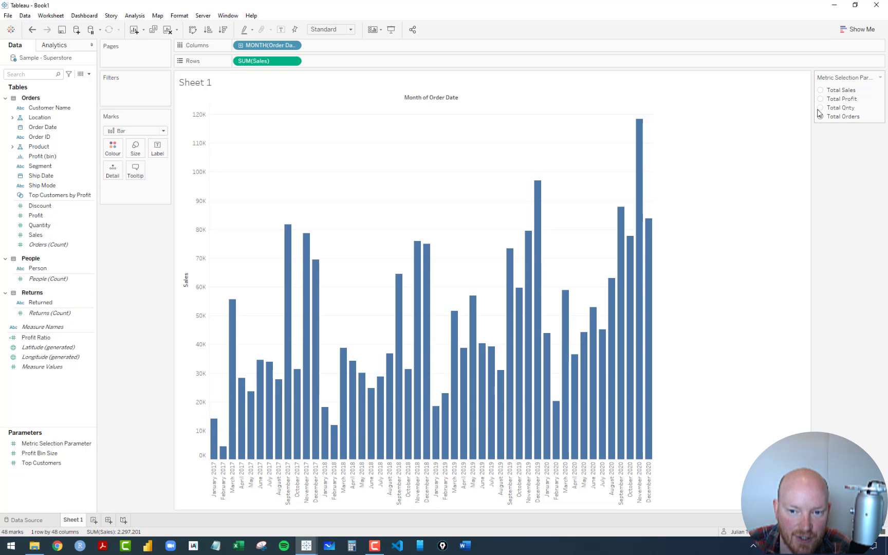
Step: Set the metric parameter to Total Sales and create a calculated field named Selected Metric
left_click(821, 90)
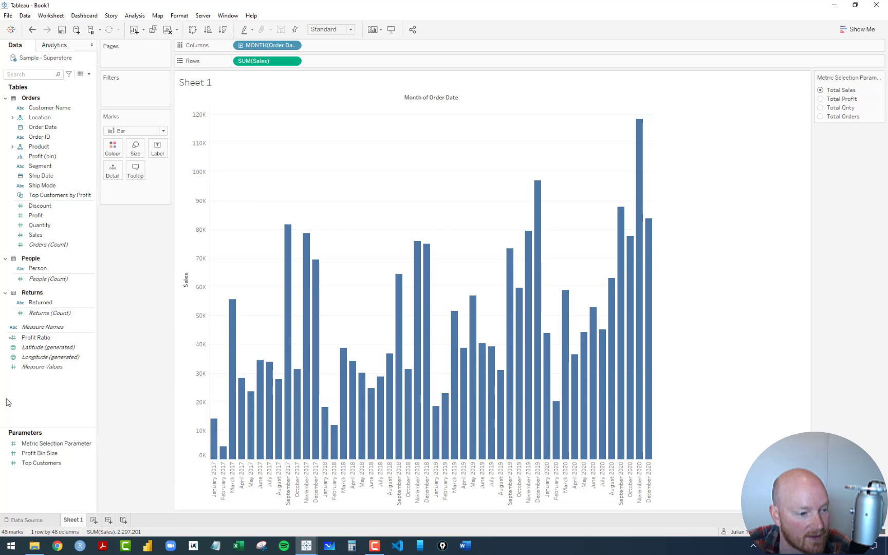
right_click(33, 392)
left_click(57, 400)
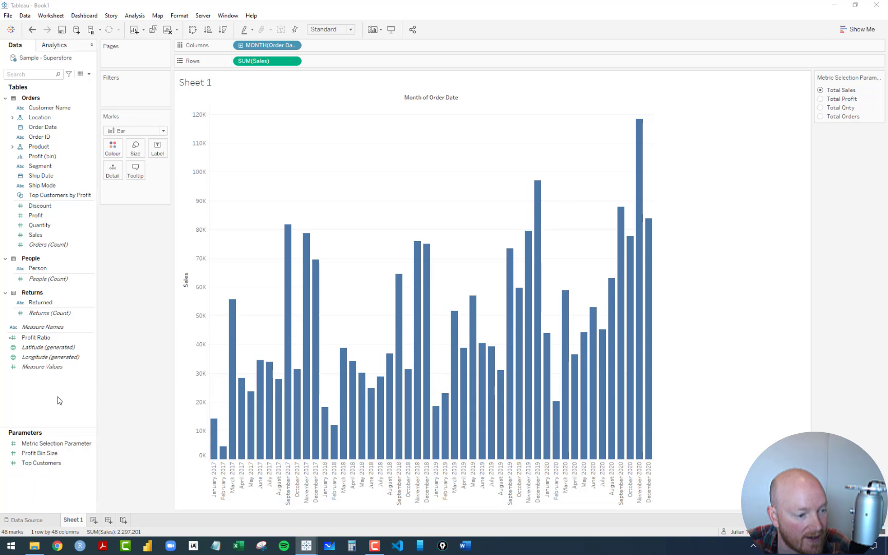
type("Selecte")
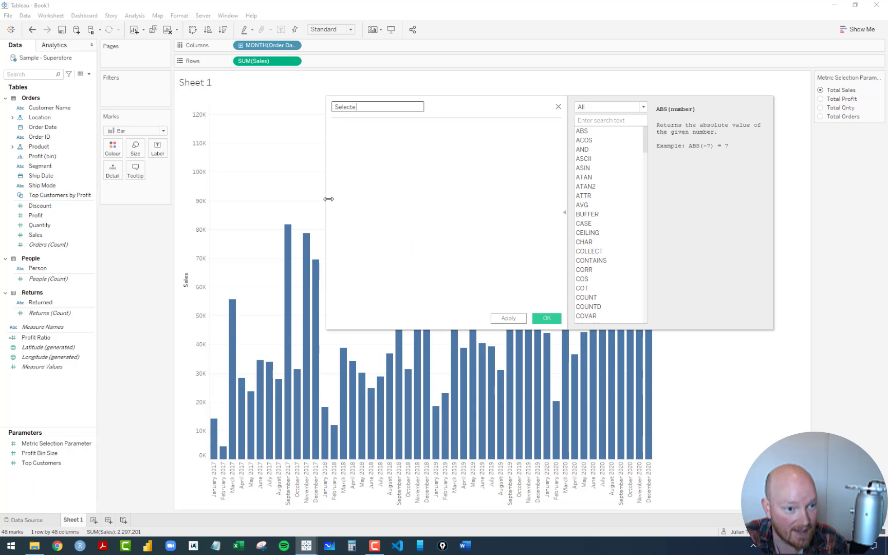
type("d Metric")
left_click(364, 147)
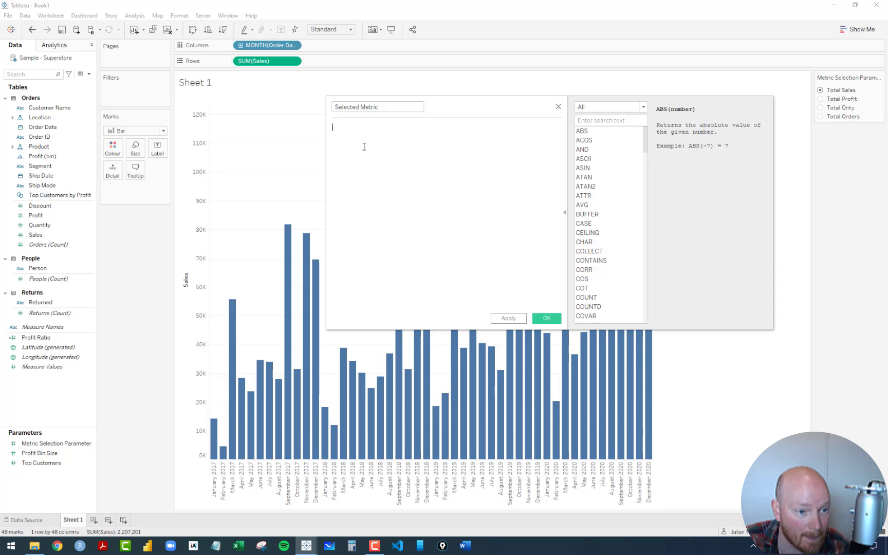
Step: Begin the Selected Metric formula with a CASE statement on [Metric Selection Parameter]
type("CASE")
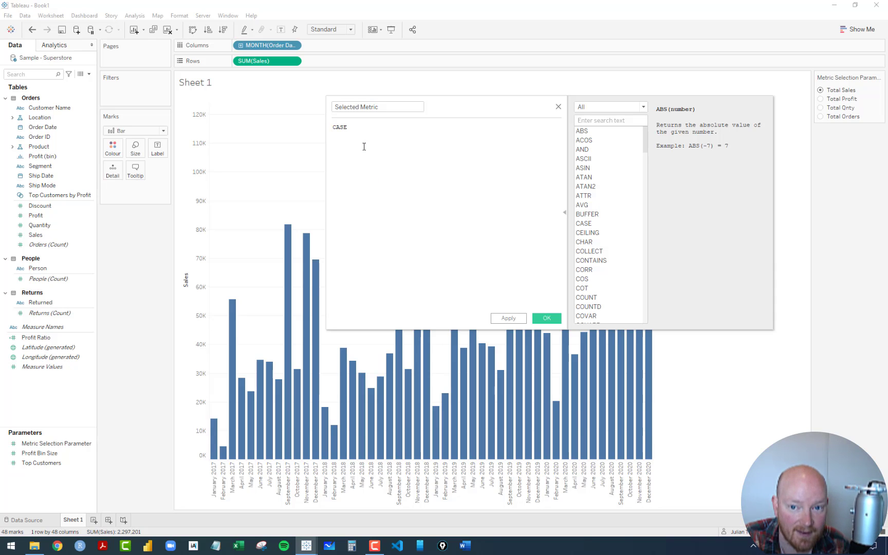
type(" [Met")
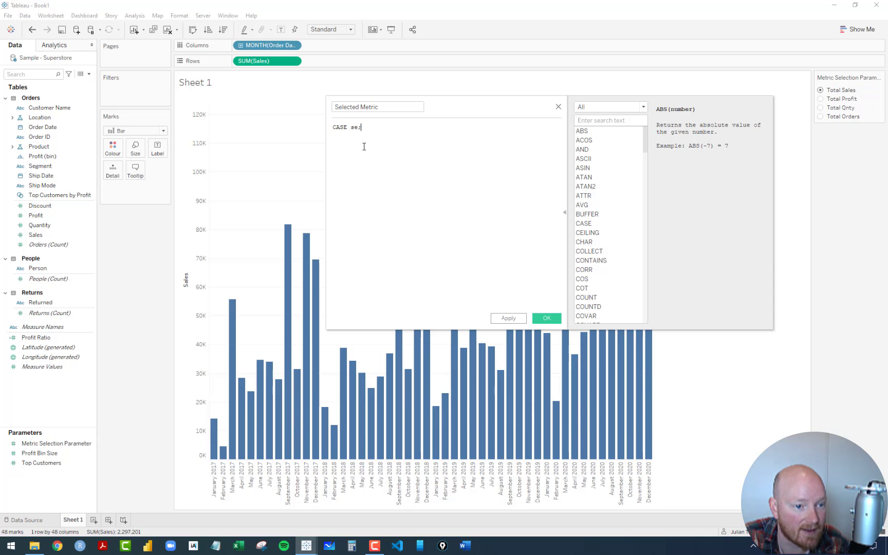
key("Return")
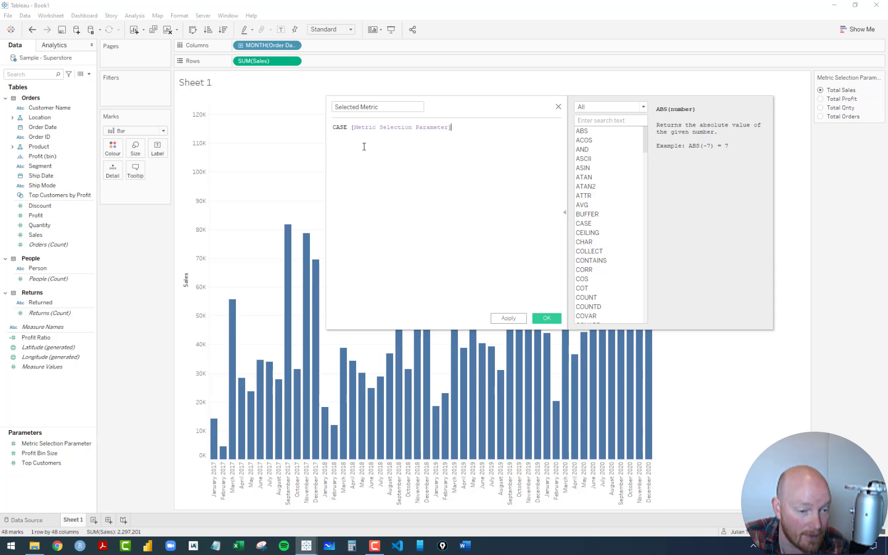
key("Return")
Step: Add the condition WHEN 1 THEN SUM([Sales]) to the CASE statement
type("WHE")
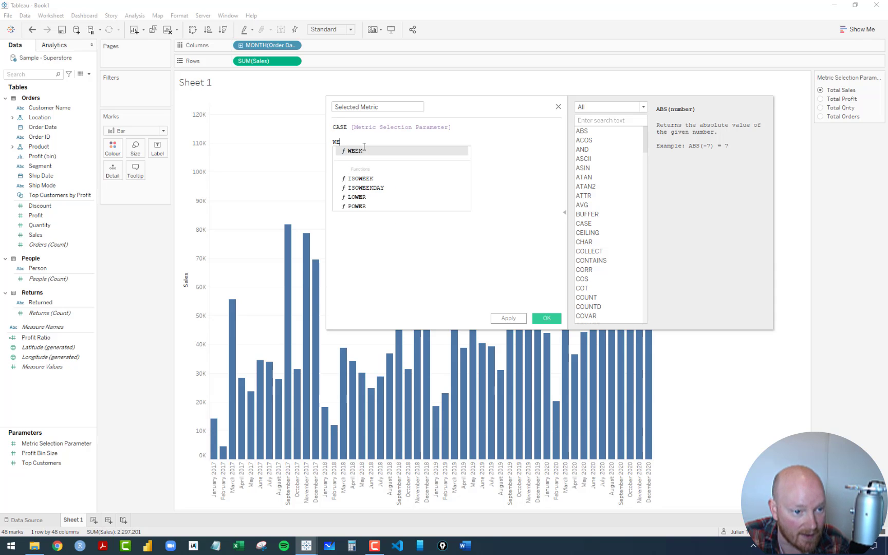
type("N 1 ")
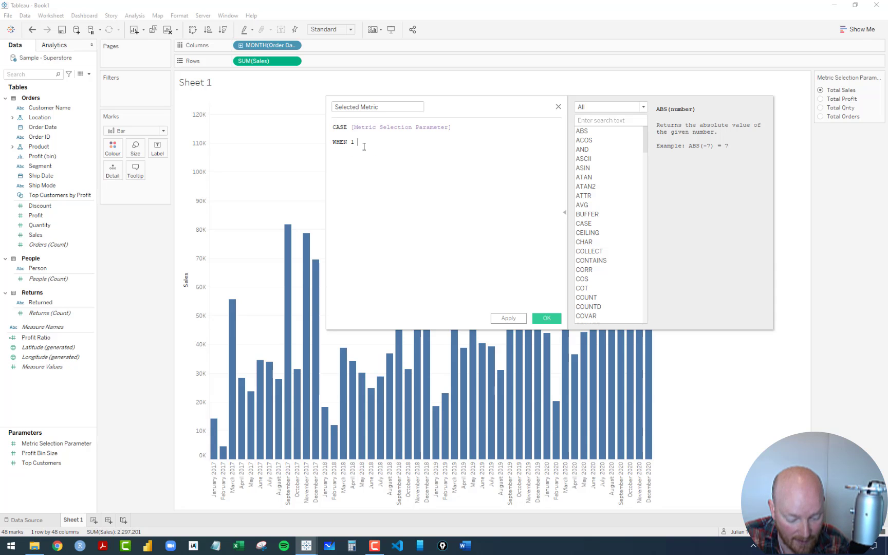
type("THEN")
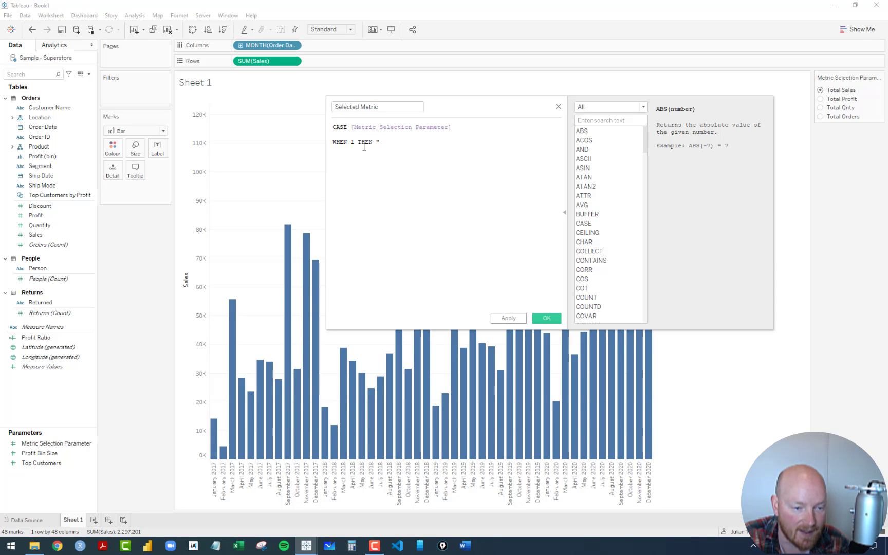
key("BackSpace")
type("SUM(Sal")
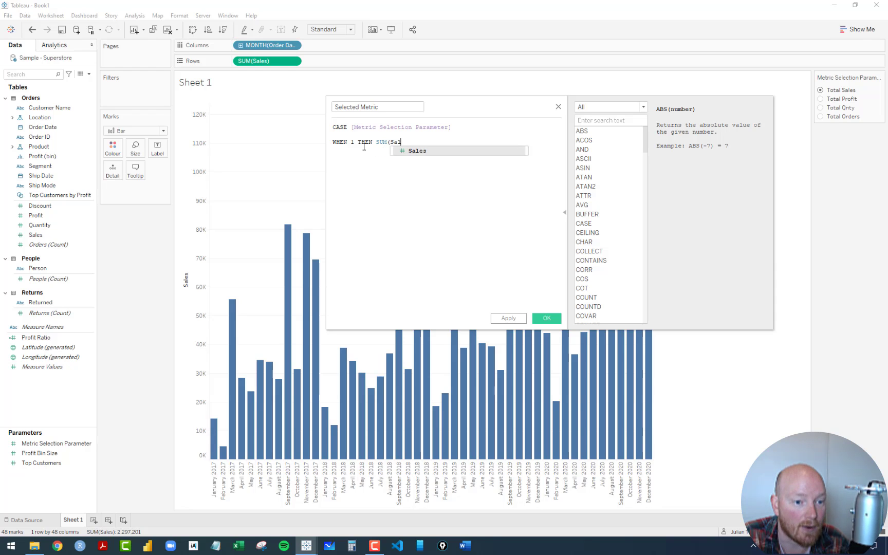
key("Return")
type(")")
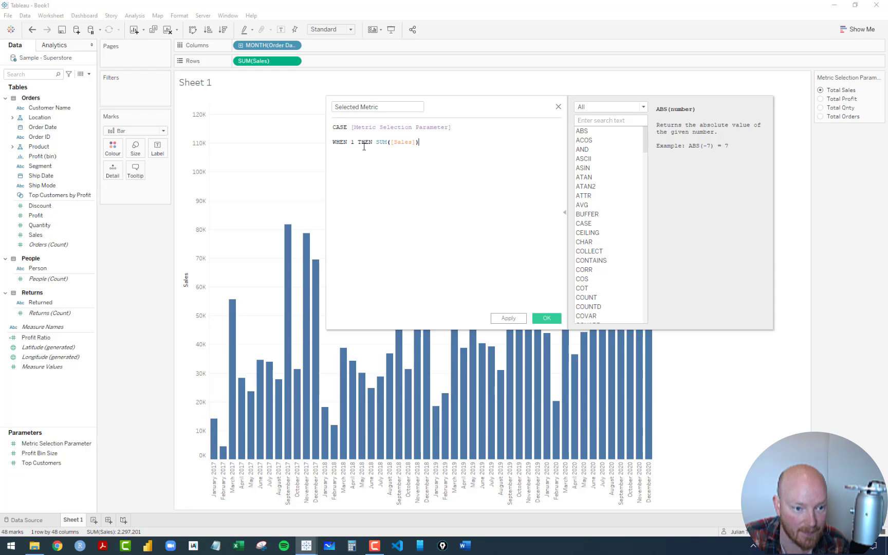
Step: Duplicate the WHEN line three times beneath the original and close the CASE statement with END
left_click_drag(437, 143, 319, 142)
key("ctrl+c")
left_click(439, 144)
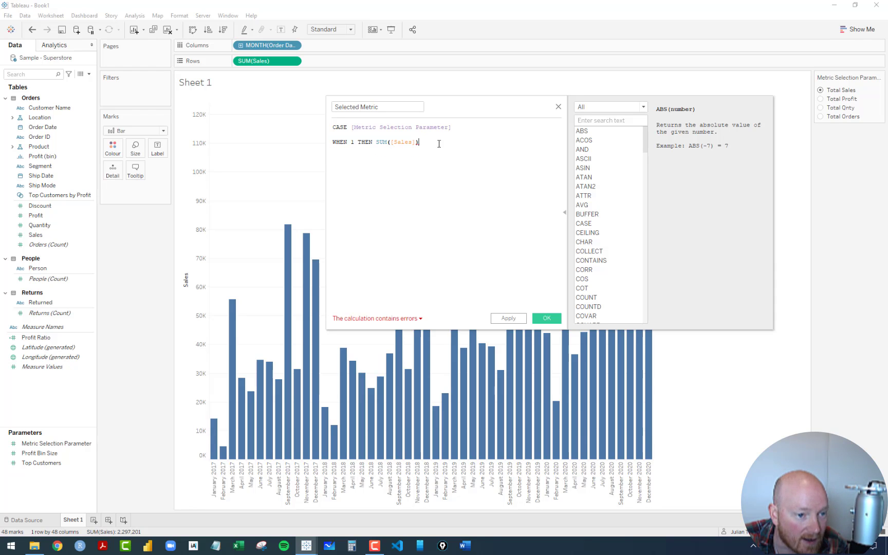
key("Return")
key("ctrl+v")
key("Return")
key("ctrl+v")
key("Return")
key("ctrl+v")
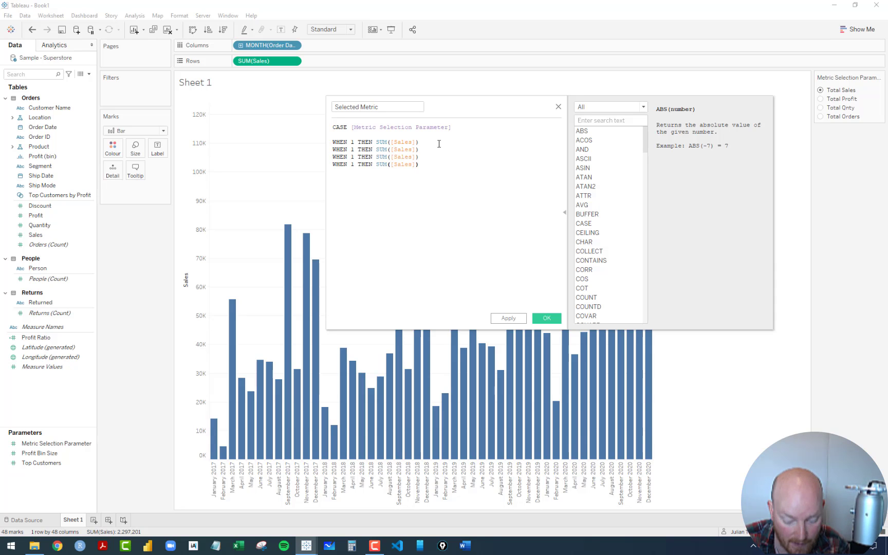
key("Return")
type("END")
Step: Renumber the three duplicated WHEN conditions as 2, 3 and 4
left_click(354, 149)
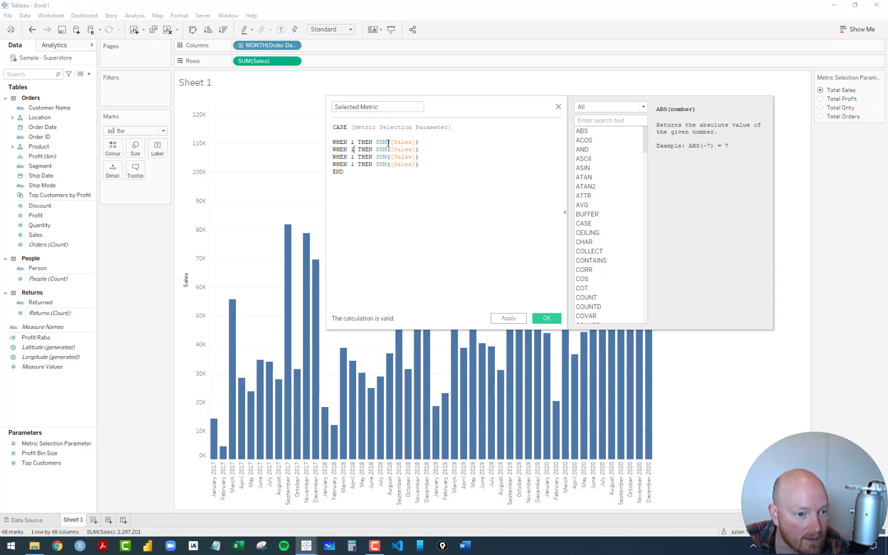
key("BackSpace")
type("2")
key("Down")
key("BackSpace")
type("3")
key("Down")
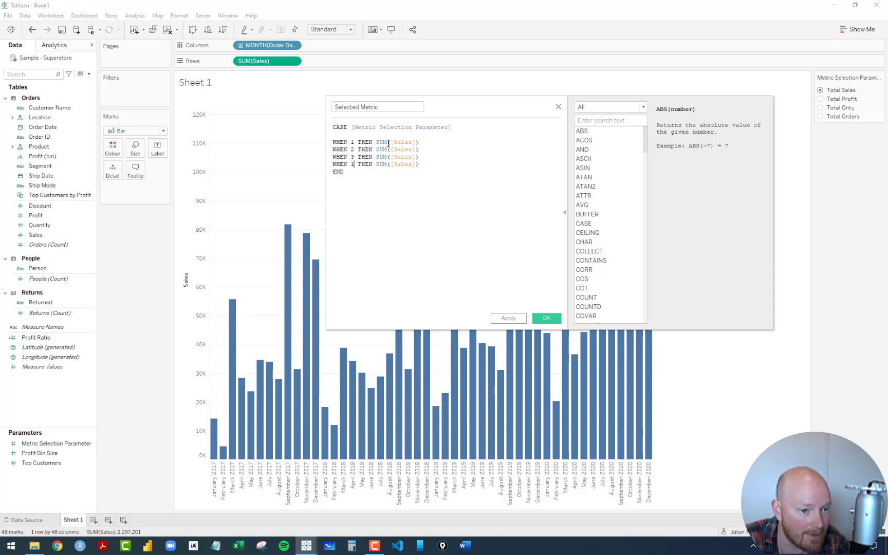
Step: Change the summed field to [Profit] in condition 2 and to [Quantity] in condition 3
double_click(392, 150)
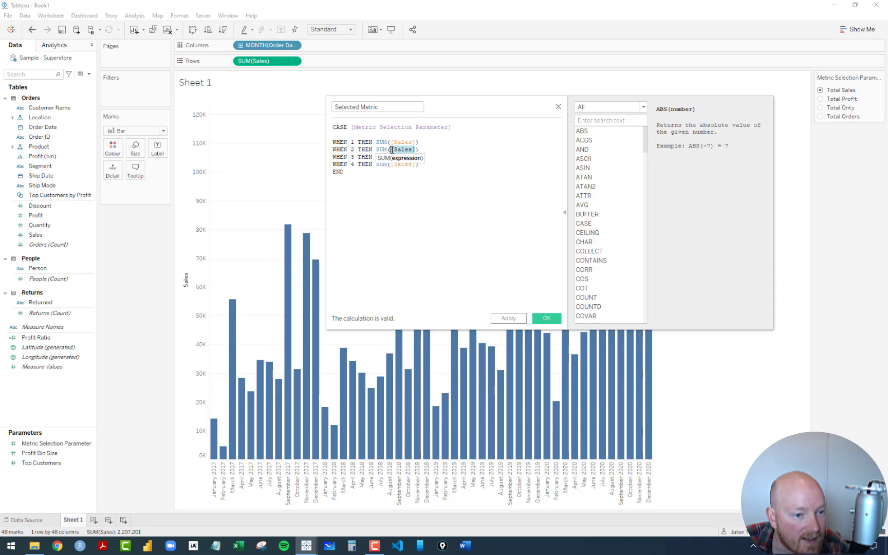
type("[Pr")
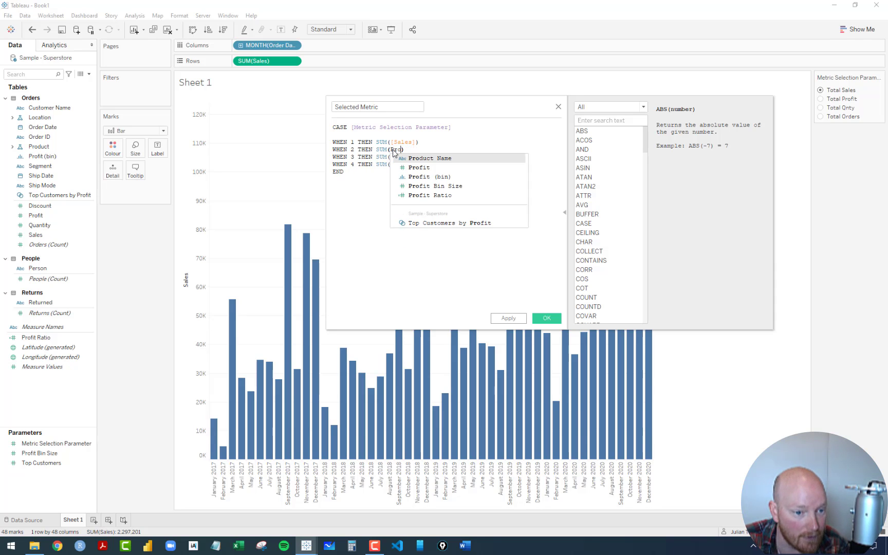
type("o")
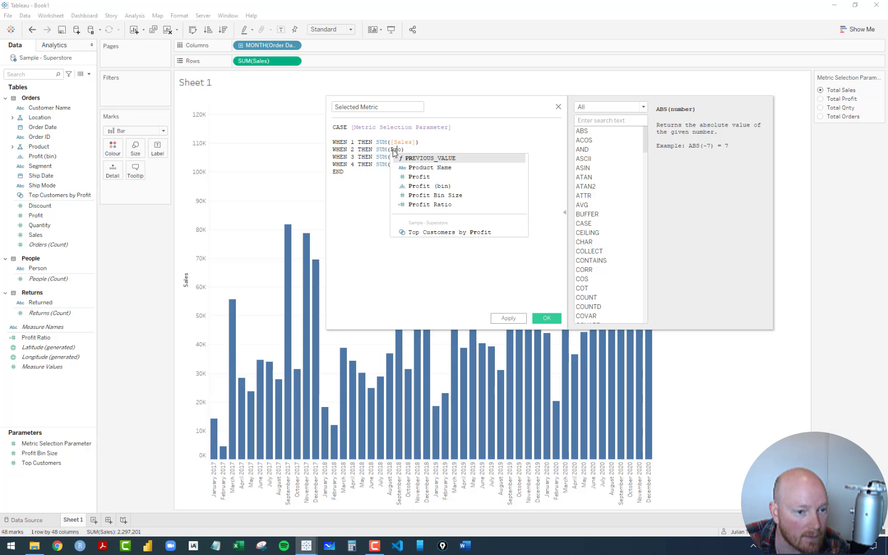
type("f")
key("Return")
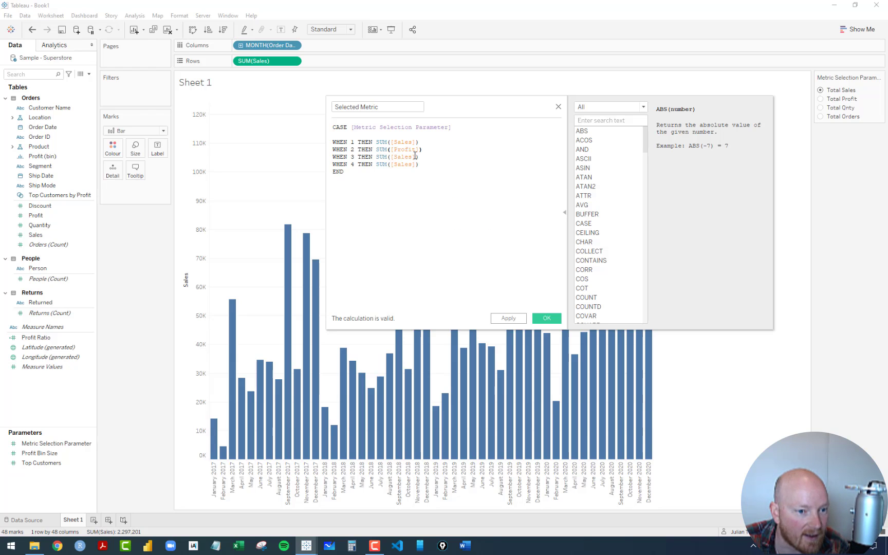
left_click_drag(416, 157, 391, 157)
type("Q")
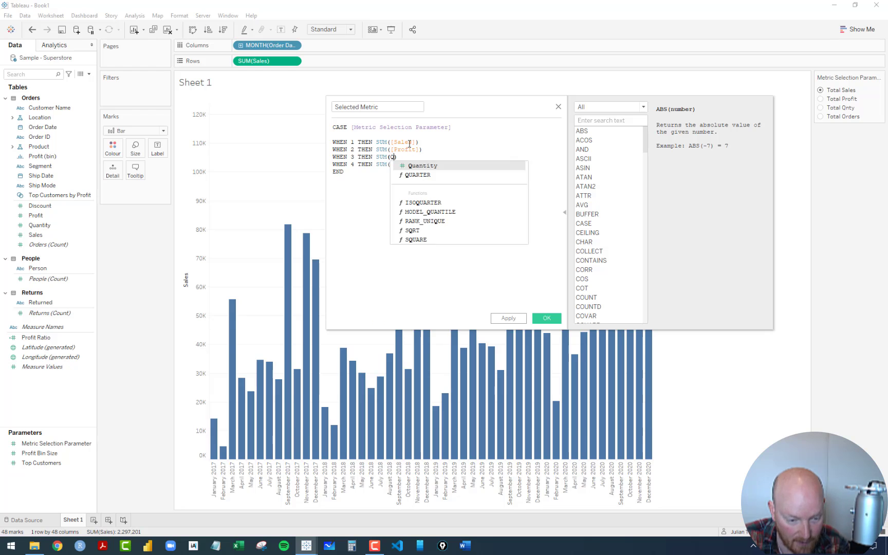
key("Return")
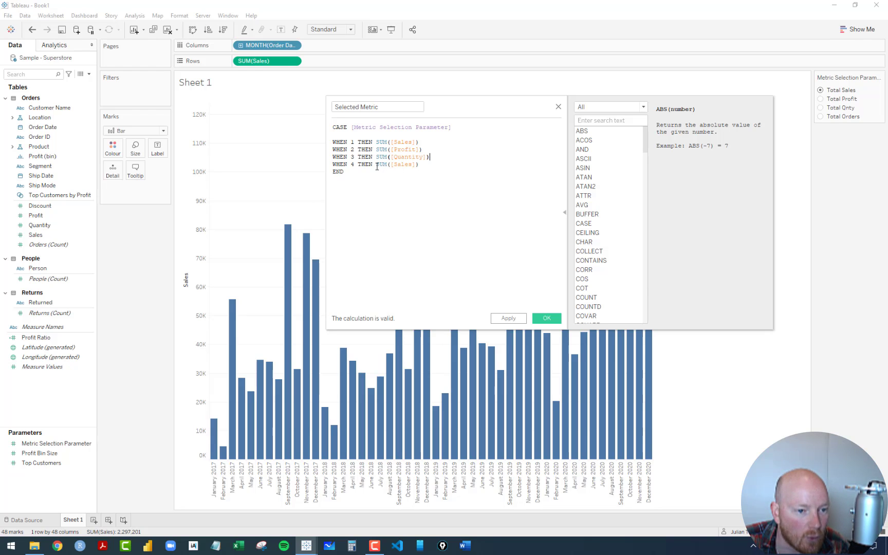
Step: Replace the result of condition 4 with COUNTD([Order ID])
left_click_drag(377, 167, 419, 166)
type("COUNT")
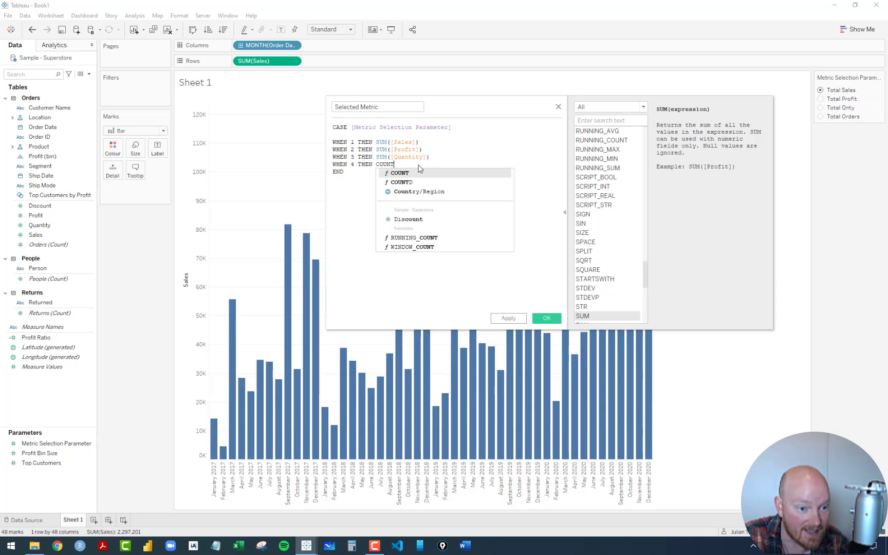
type("D")
key("Return")
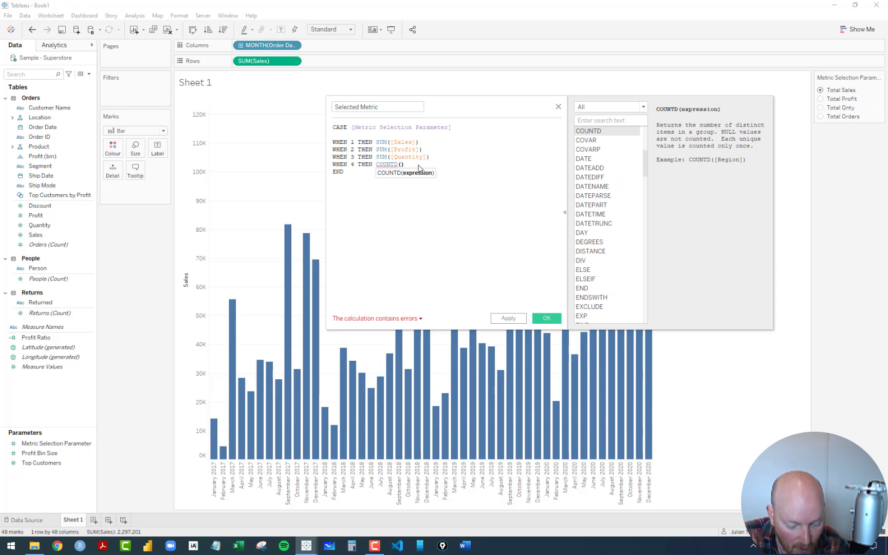
type("[ord")
key("Down")
key("Return")
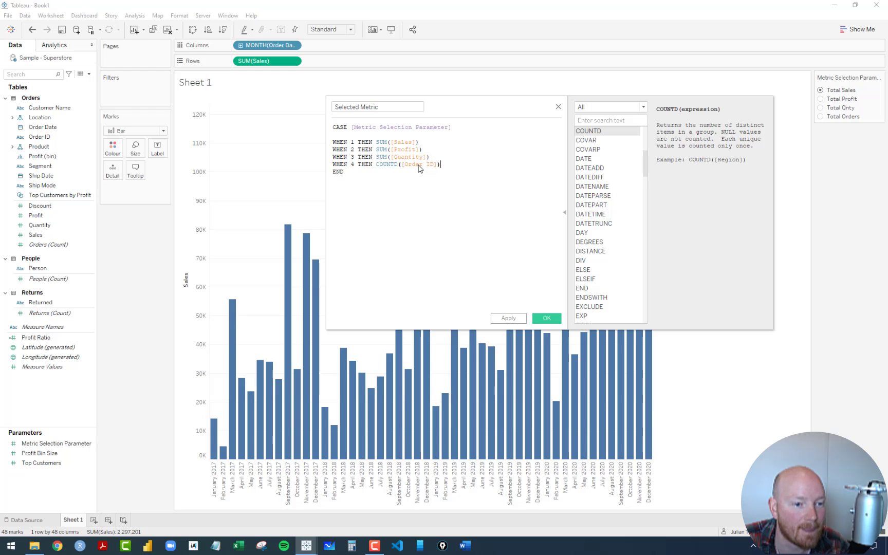
Step: Save the calculated field and replace SUM(Sales) on Rows with Selected Metric
left_click(547, 318)
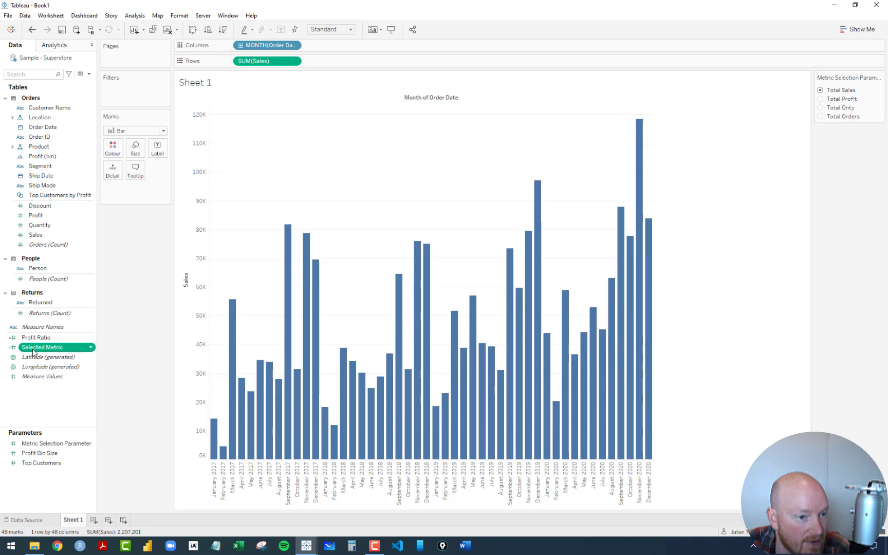
left_click_drag(33, 351, 262, 64)
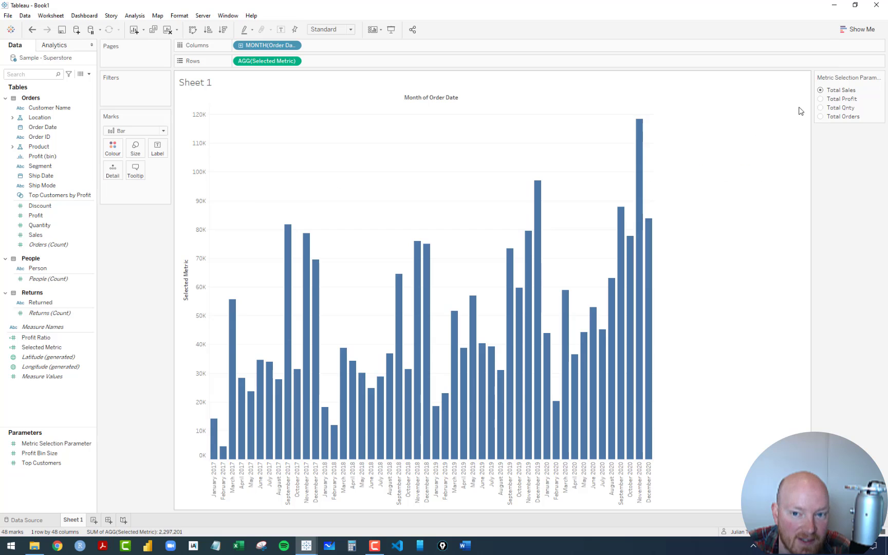
Step: Test the chart by switching the metric parameter between Total Profit, Total Qnty and Total Orders, ending on Total Sales
left_click(820, 99)
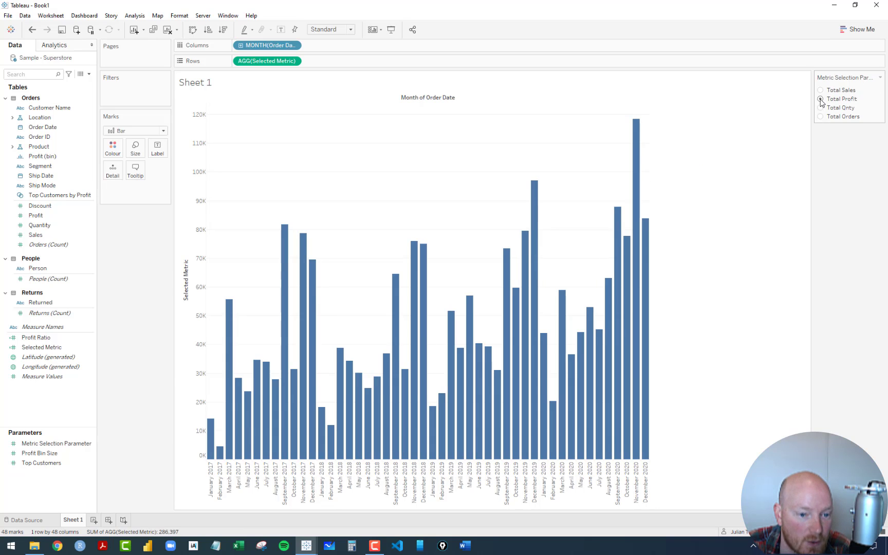
left_click(821, 109)
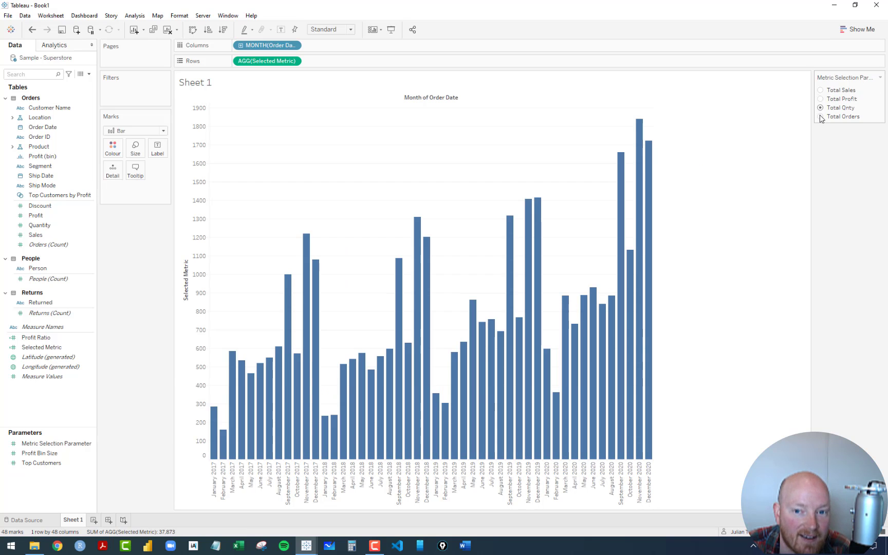
left_click(821, 117)
left_click(821, 108)
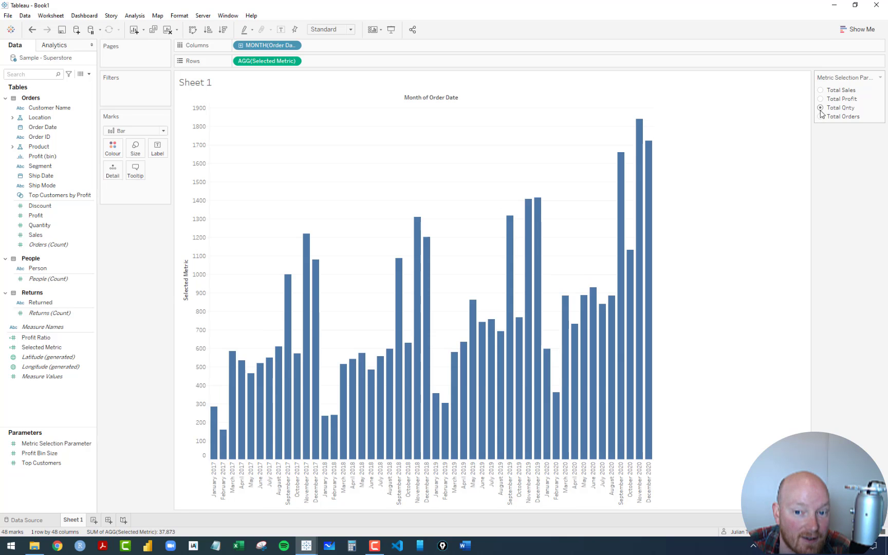
left_click(821, 117)
left_click(821, 108)
left_click(821, 99)
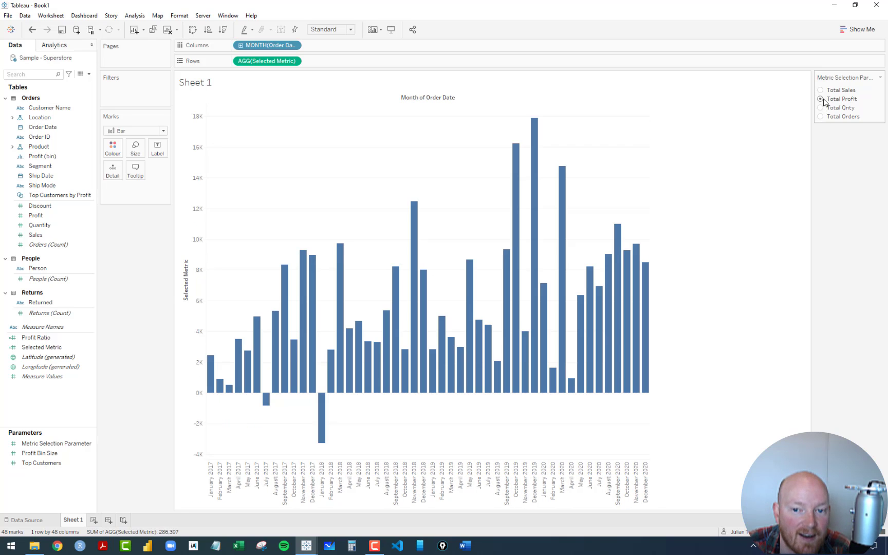
left_click(821, 90)
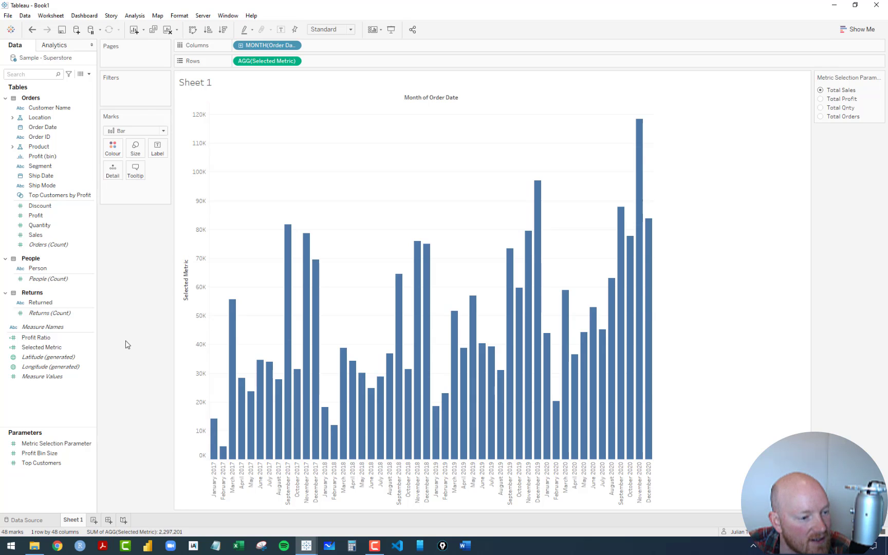
Step: Duplicate the Selected Metric calculated field and rename the copy as Selected Metric (label)
right_click(32, 347)
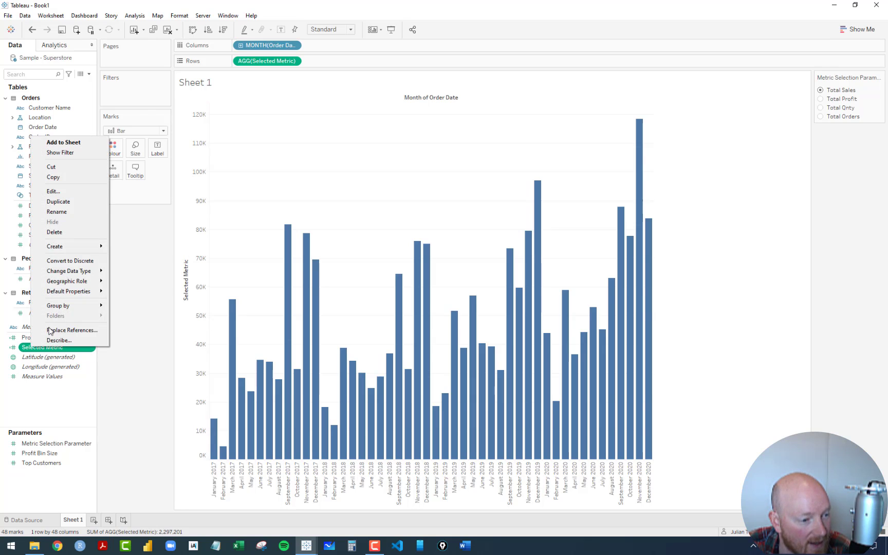
left_click(58, 201)
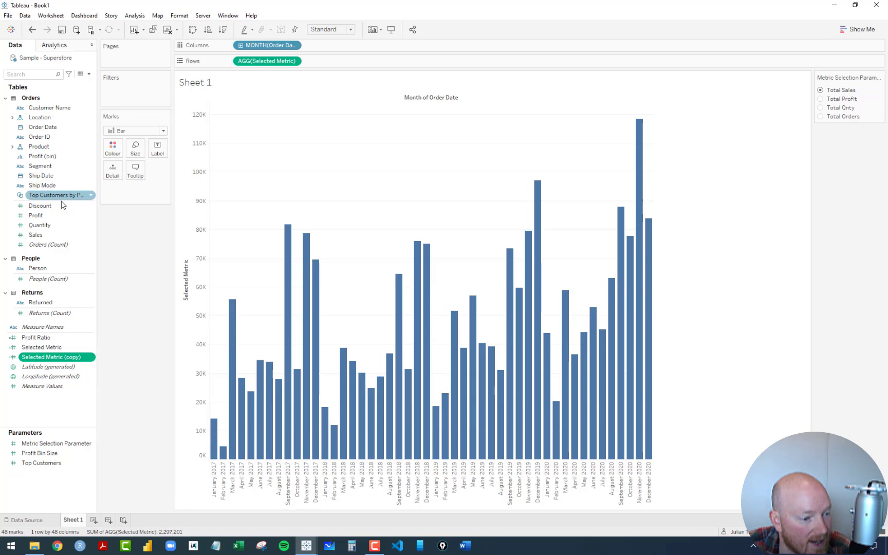
right_click(40, 358)
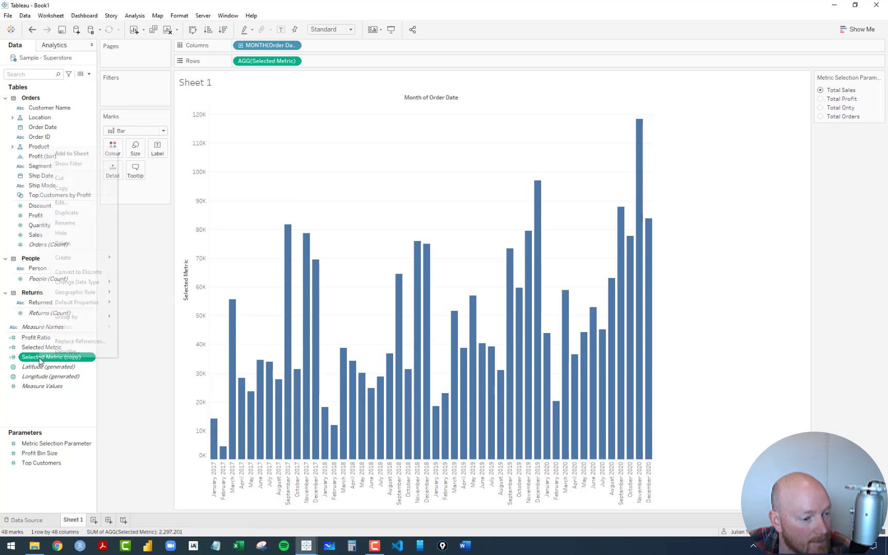
left_click(74, 203)
left_click_drag(381, 107, 409, 107)
type("(labe")
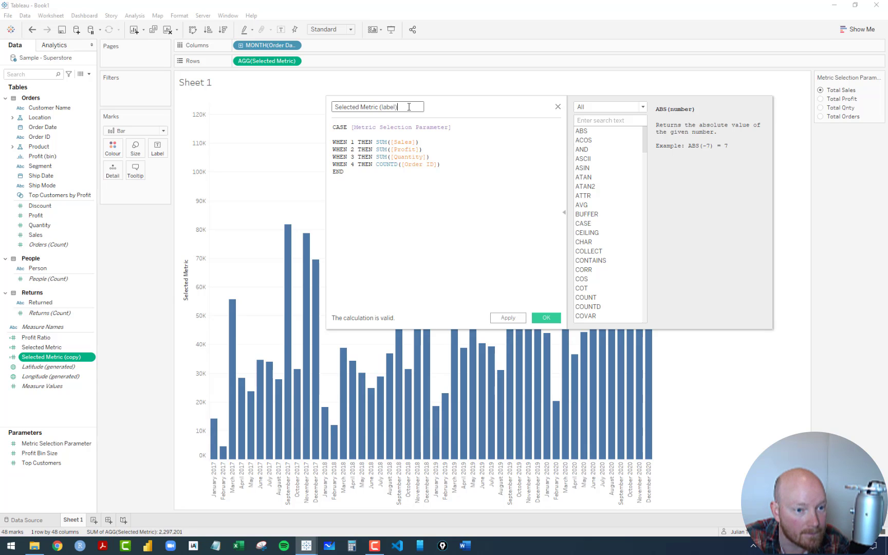
type("l)")
key("Left")
key("BackSpace")
key("BackSpace")
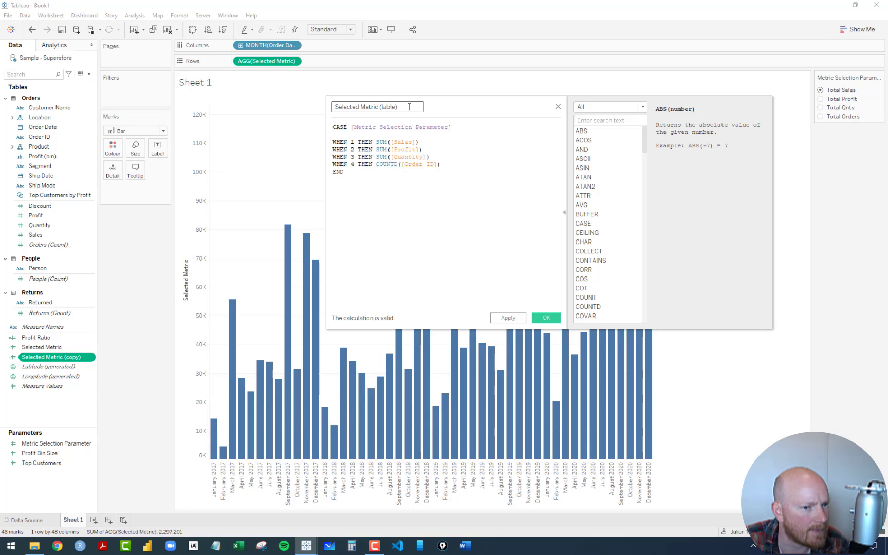
type("el")
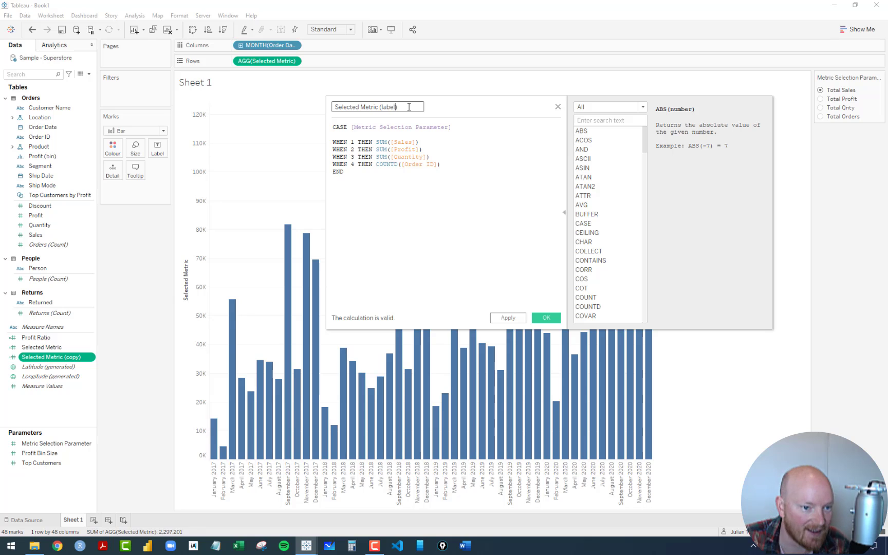
Step: Replace the SUM([Sales]) result of condition 1 with the text "Total Sales" in the label calculation
left_click(380, 174)
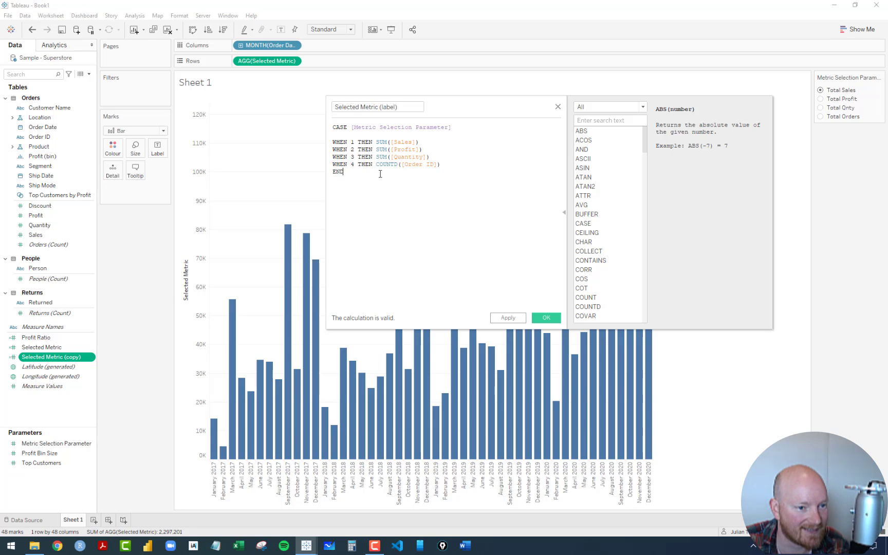
double_click(380, 143)
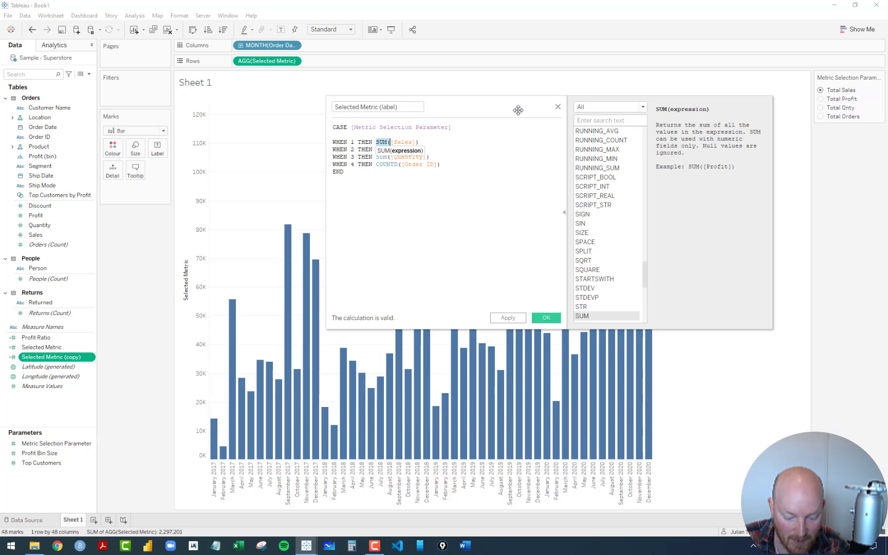
left_click_drag(430, 142, 374, 142)
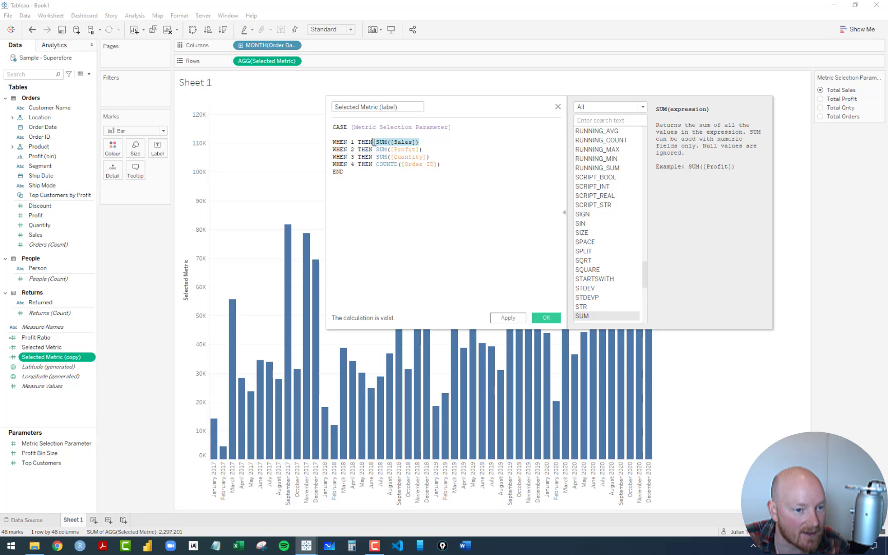
type("\"")
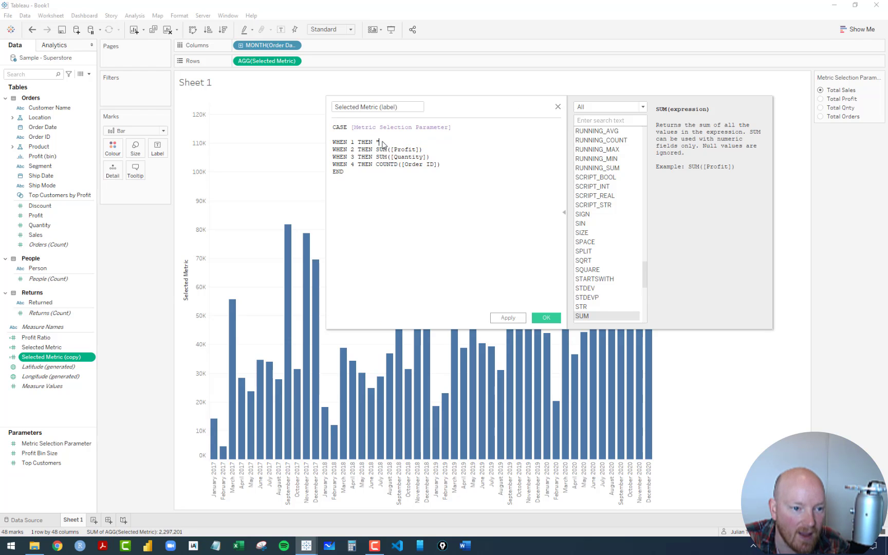
type("To")
key("BackSpace")
key("BackSpace")
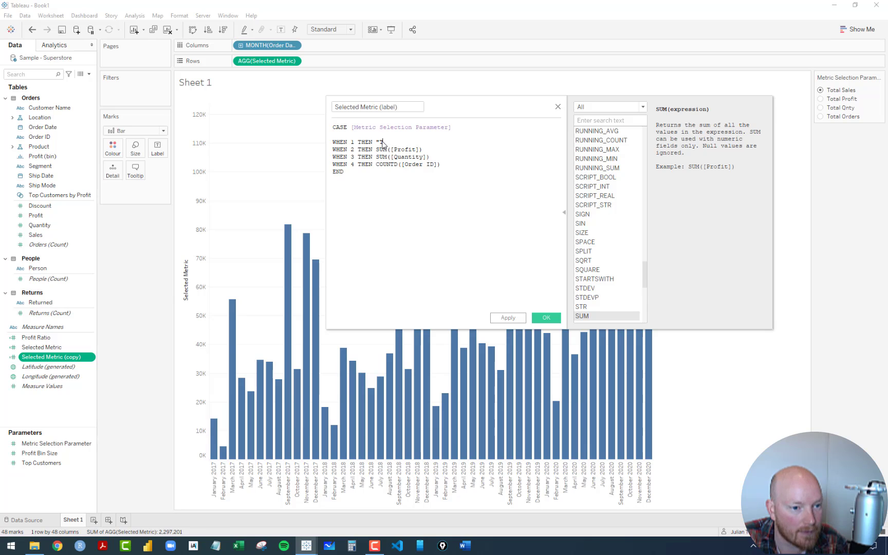
type("\"")
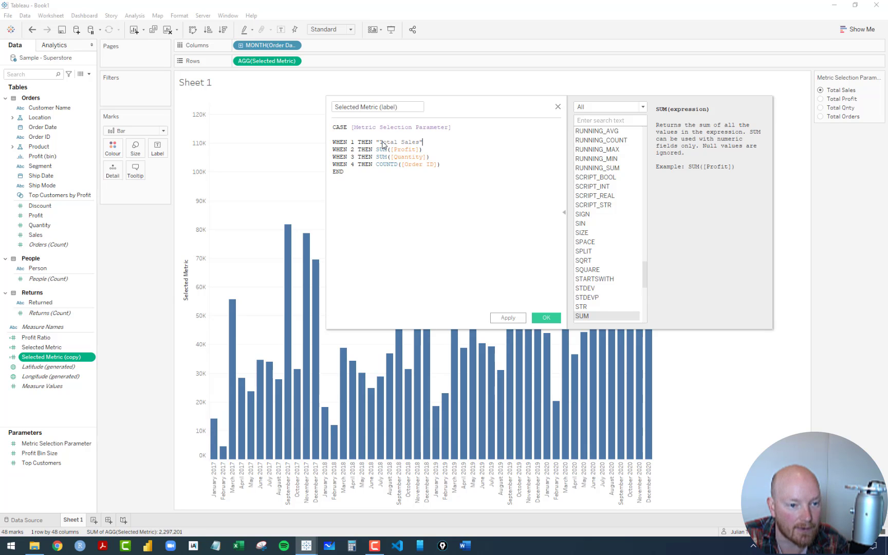
Step: Copy the "Total Sales" text over the results of conditions 2, 3 and 4
left_click_drag(424, 142, 376, 150)
key("ctrl+c")
key("ctrl+v")
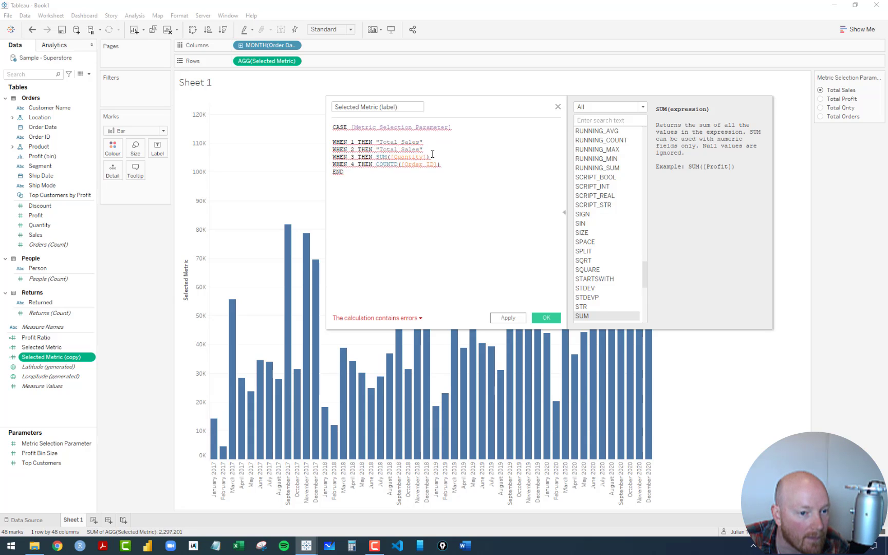
left_click_drag(432, 157, 376, 157)
key("ctrl+v")
left_click_drag(440, 168, 379, 162)
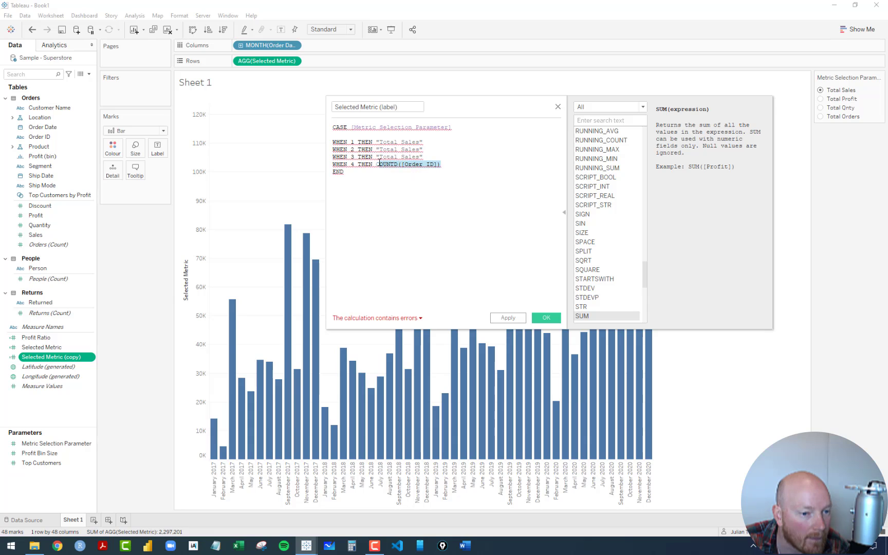
key("ctrl+v")
Step: Change the texts of conditions 2, 3 and 4 to "Total Profit", "Total Qnty" and "Total Orders", and save the label calculation
double_click(409, 149)
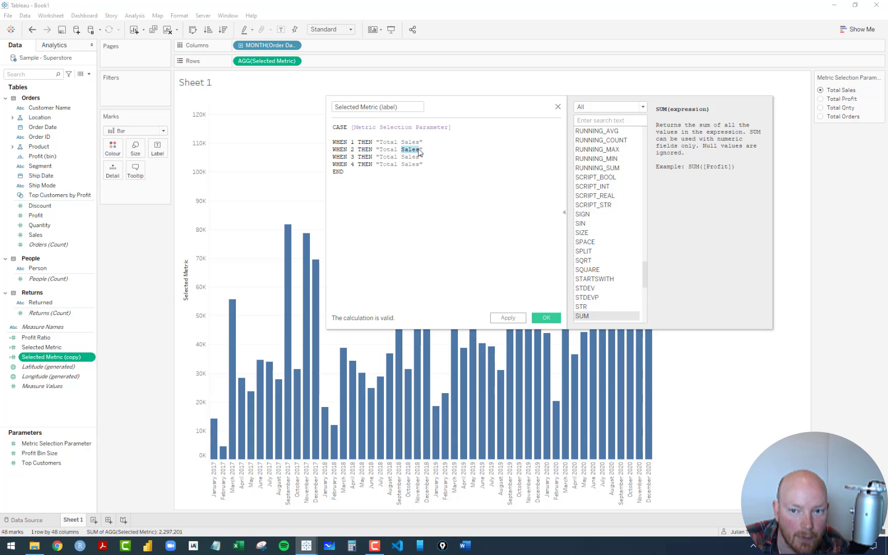
type("Pr")
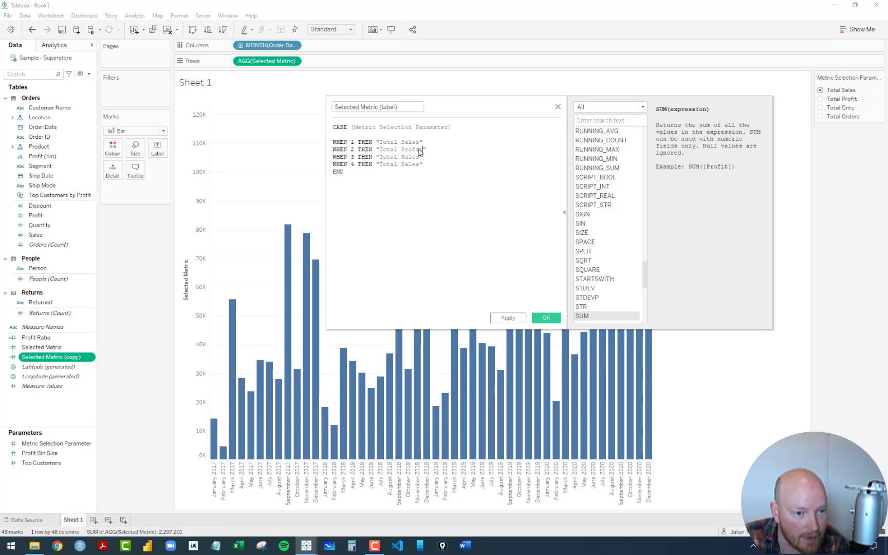
type("ofit")
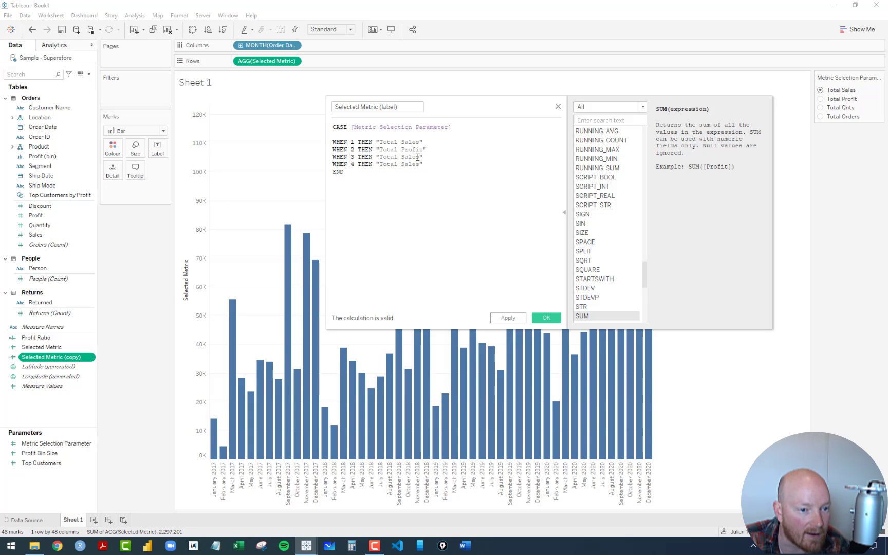
left_click_drag(418, 157, 404, 158)
key("BackSpace")
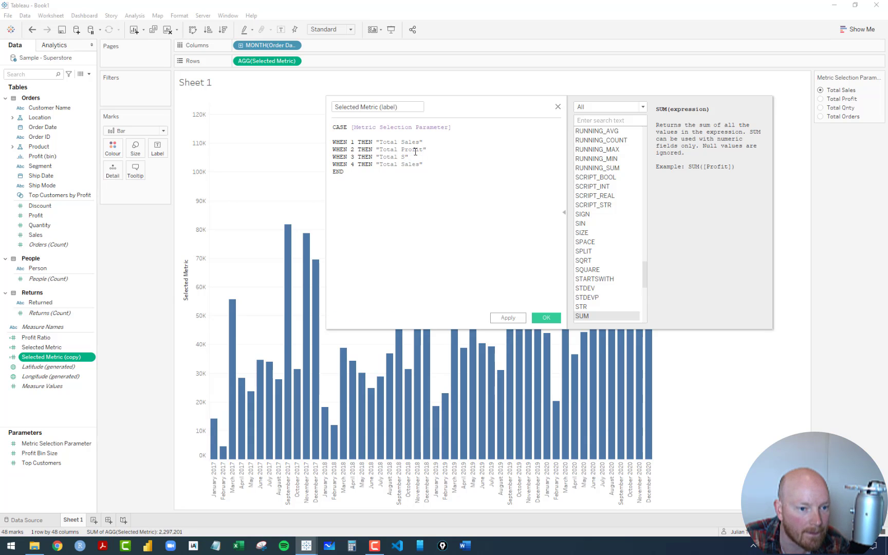
type("Qnty")
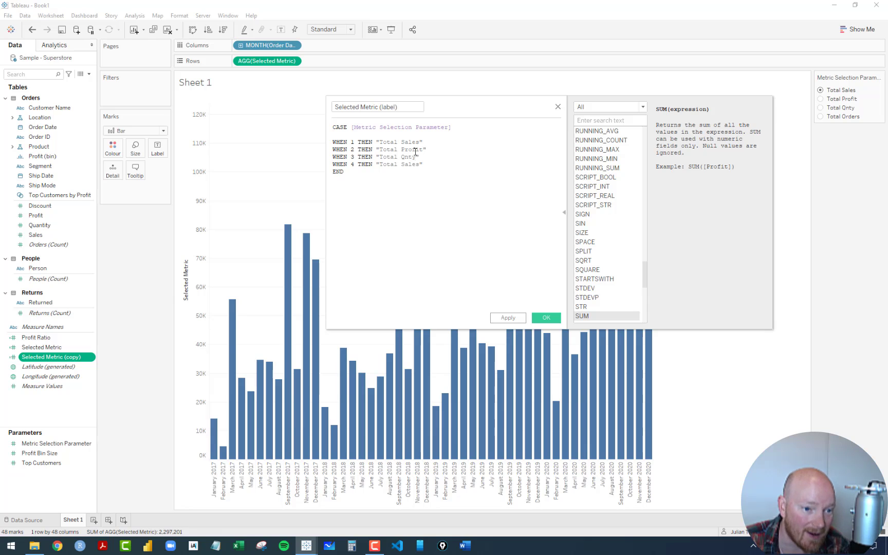
mouse_move(420, 165)
left_mouse_down()
mouse_move(391, 164)
mouse_move(403, 164)
left_mouse_up()
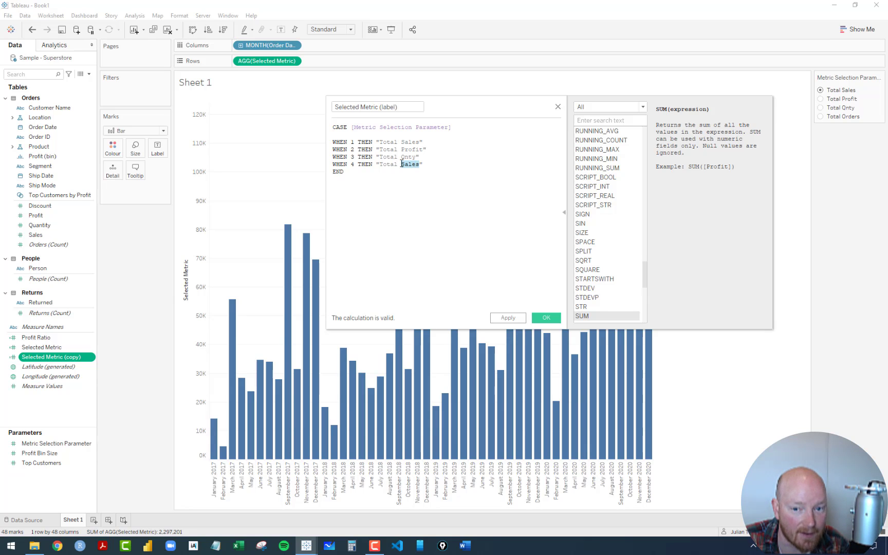
type("Order")
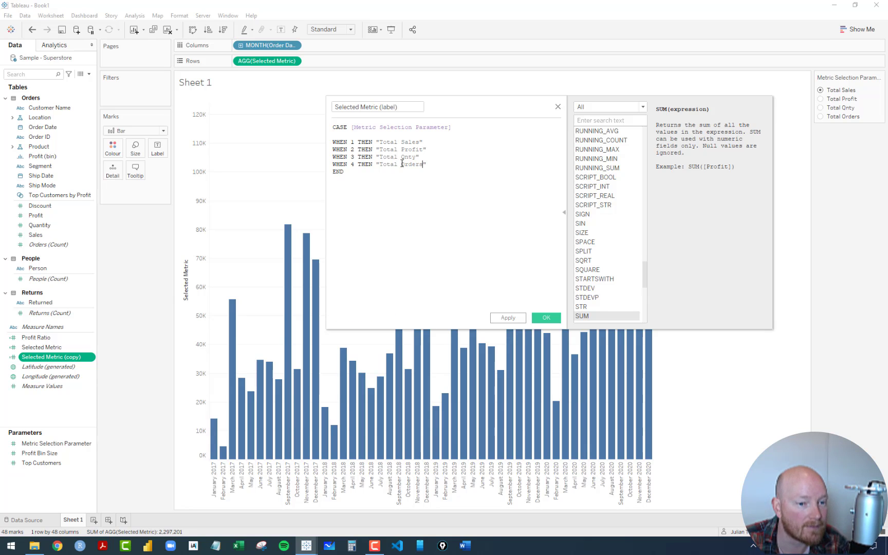
left_click(507, 317)
left_click(547, 318)
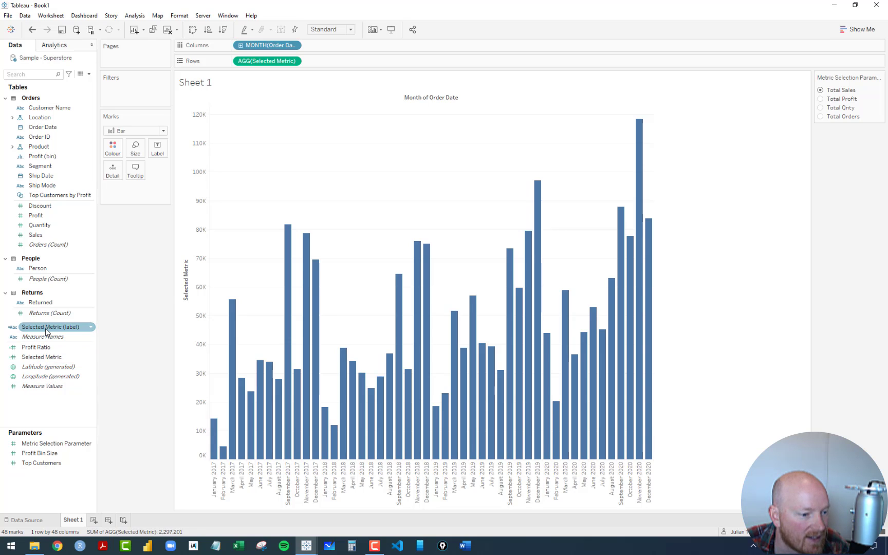
Step: Place Selected Metric (label) before AGG(Selected Metric) on Rows and rotate its header label to vertical
left_click_drag(46, 330, 236, 62)
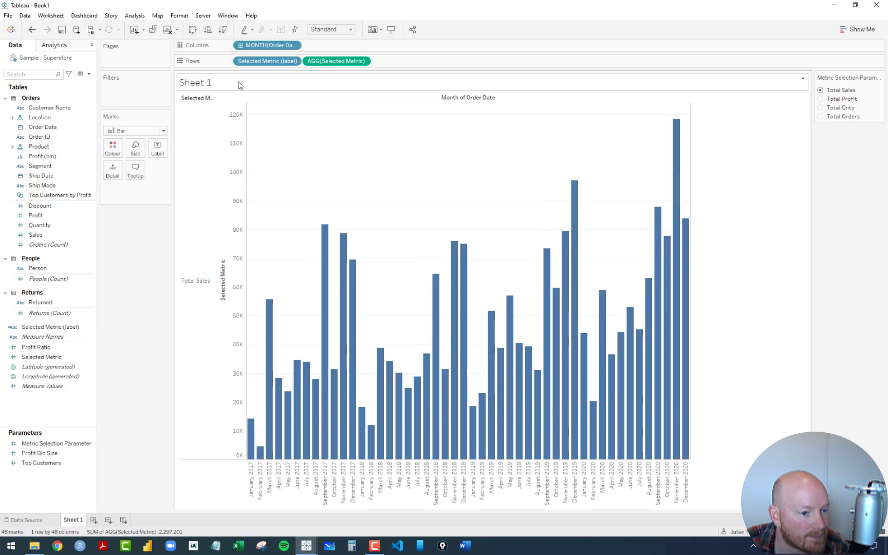
right_click(239, 85)
left_click(194, 280)
right_click(196, 280)
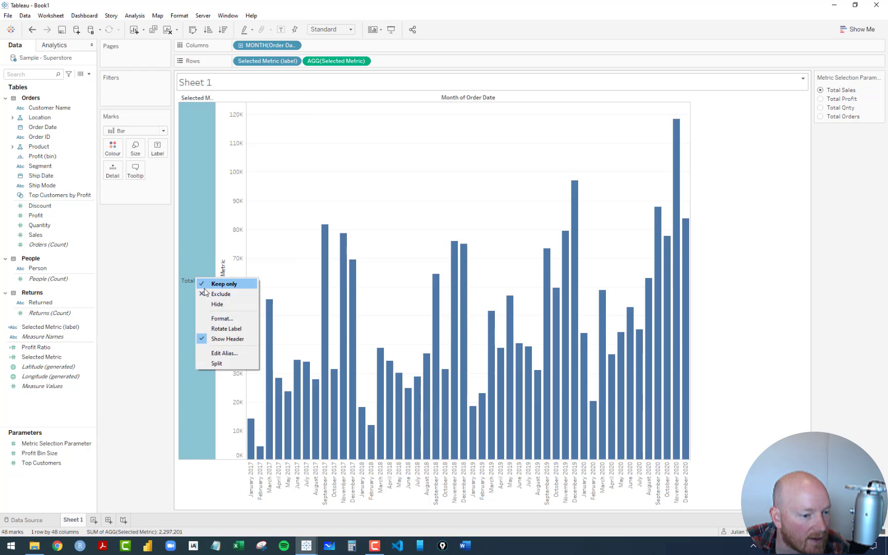
left_click(227, 329)
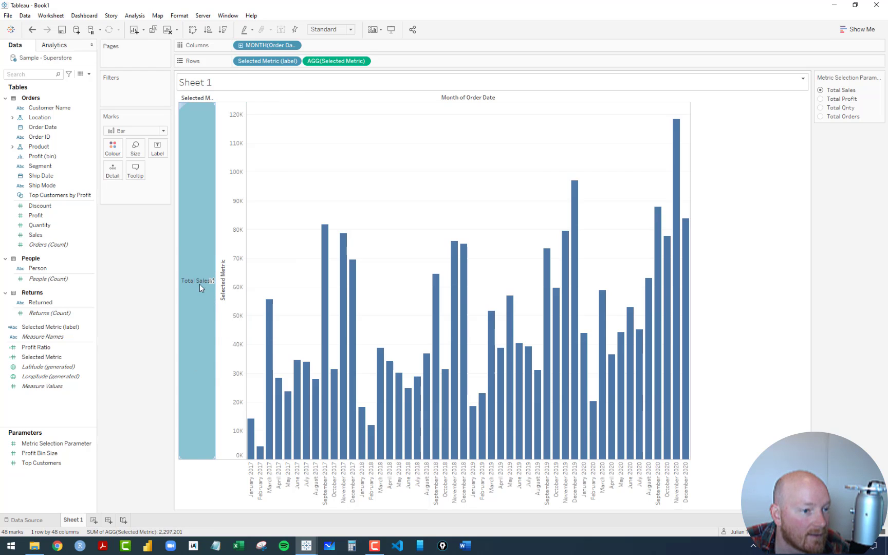
right_click(192, 285)
left_click(218, 338)
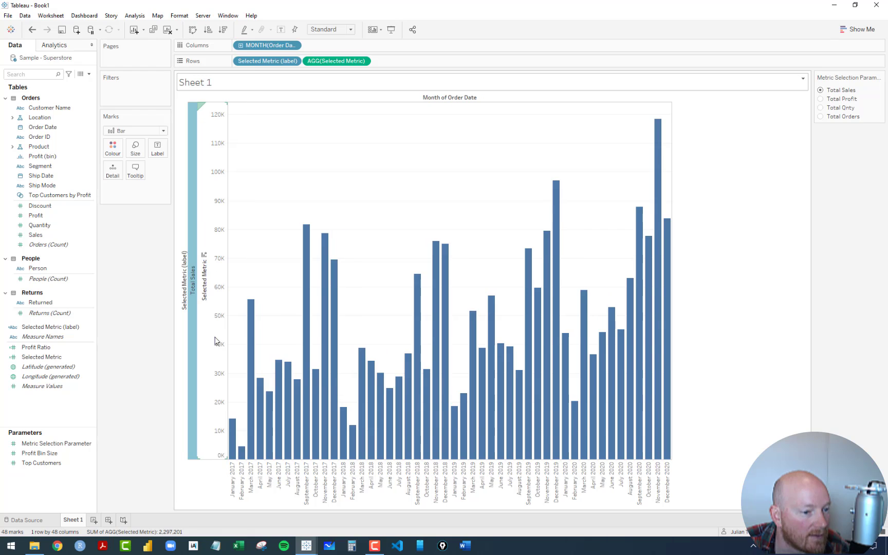
Step: Hide the field labels for rows and clear the title of the Selected Metric axis
right_click(186, 283)
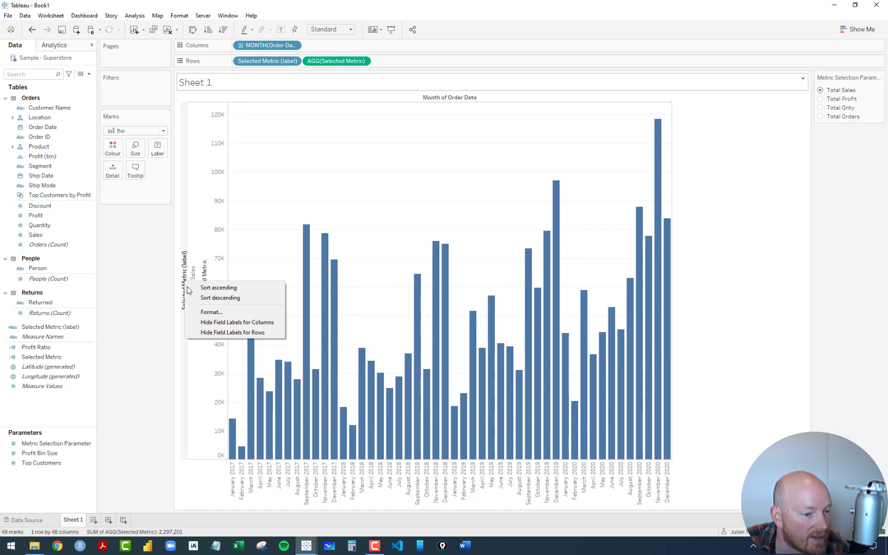
left_click(217, 332)
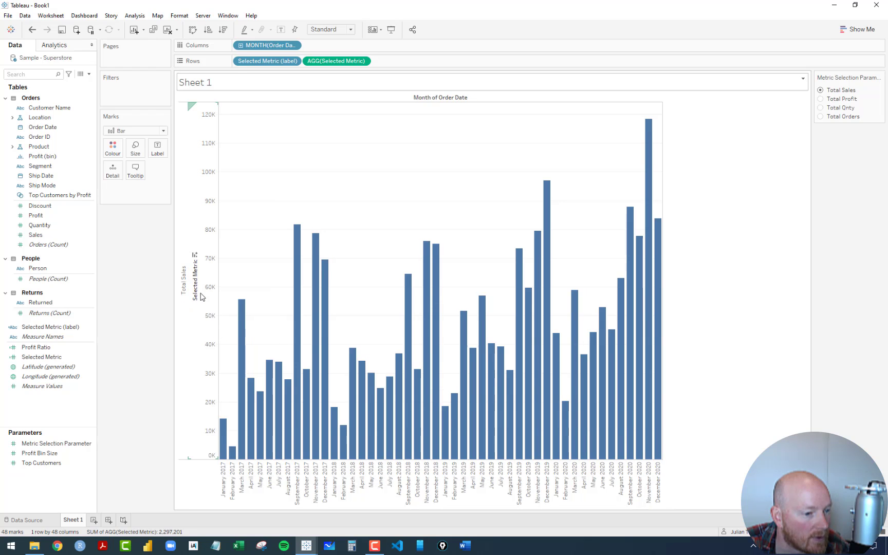
right_click(198, 293)
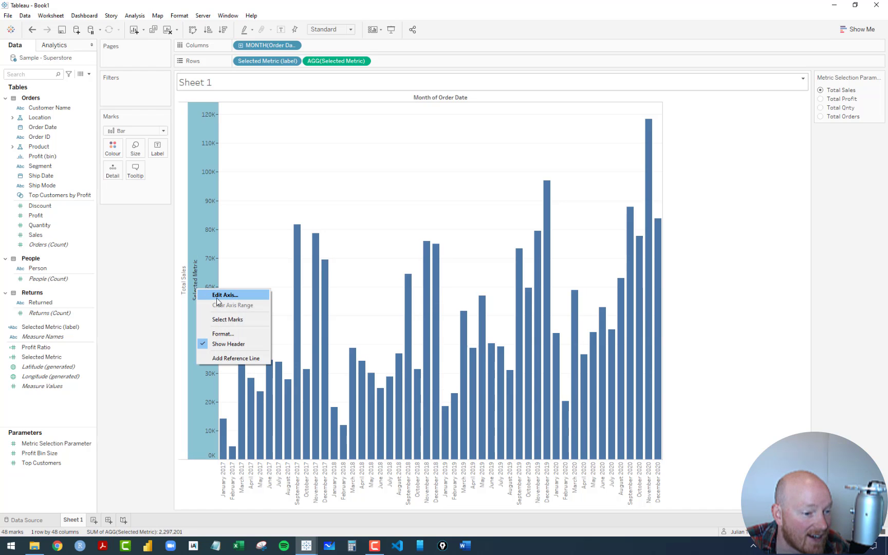
left_click(222, 295)
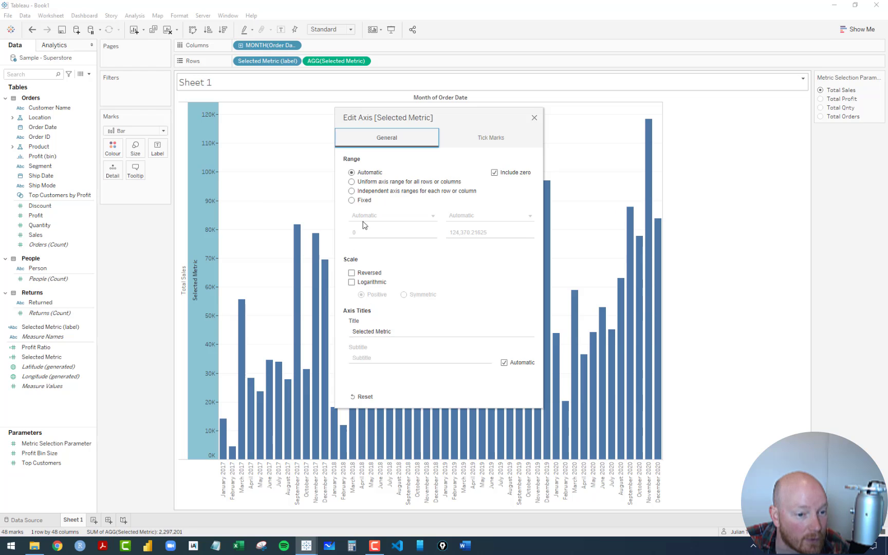
left_click(396, 332)
key("BackSpace")
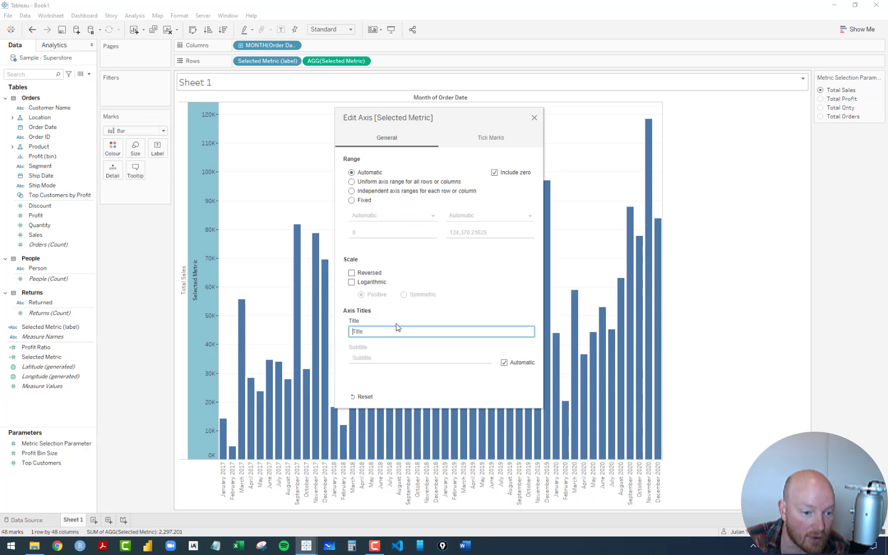
left_click(534, 118)
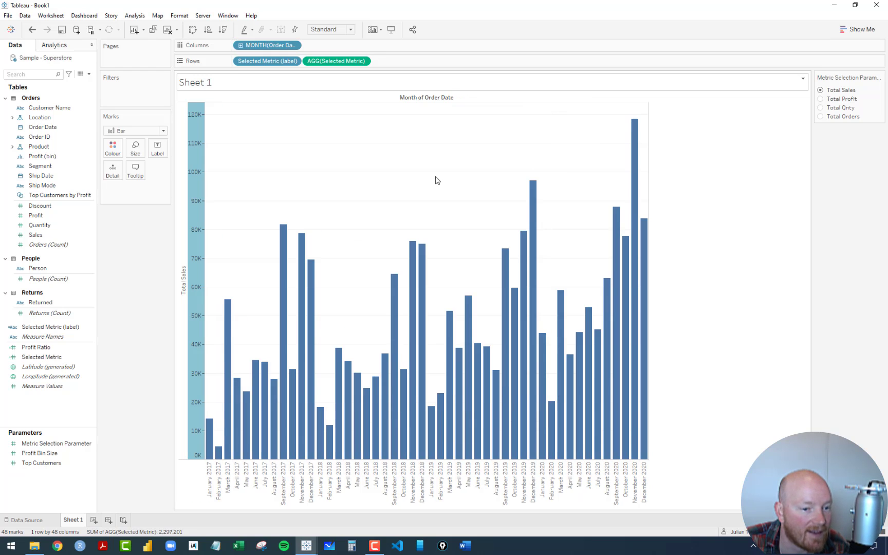
left_click(437, 180)
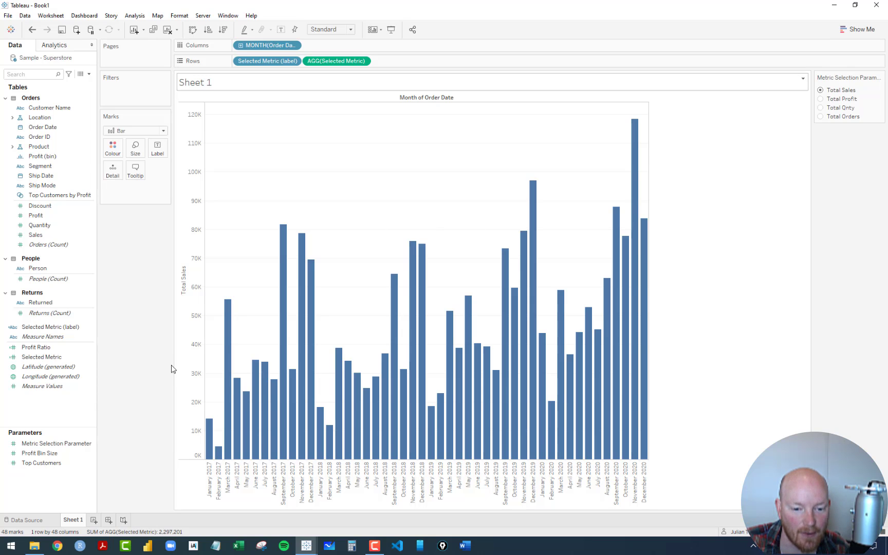
Step: Test the dynamic axis label by switching the metric parameter through Total Profit, Total Qnty and Total Orders, ending on Total Sales
left_click(821, 99)
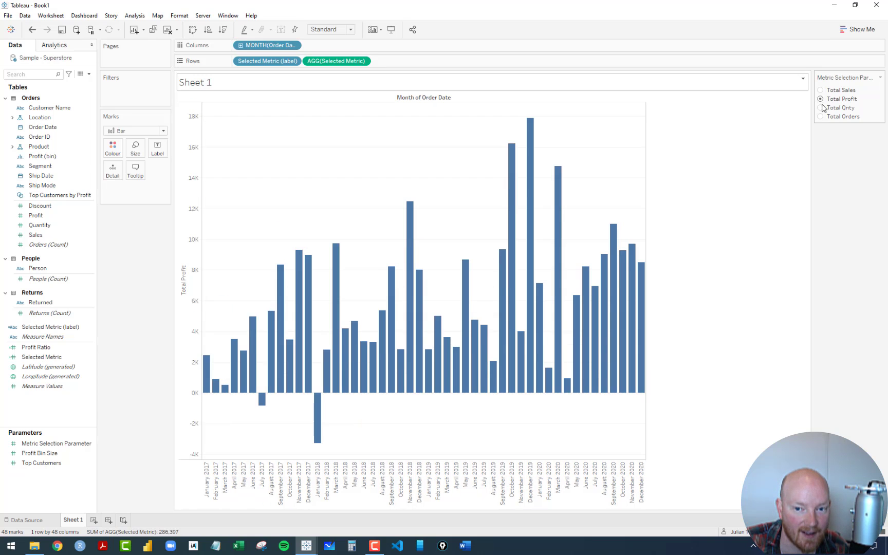
left_click(822, 108)
left_click(821, 116)
left_click(821, 90)
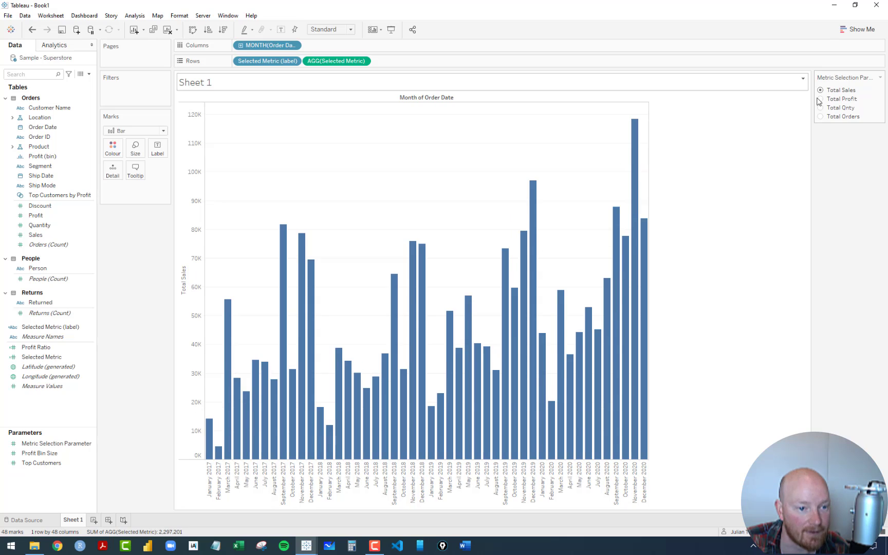
Step: Show mark labels on the bars and replace the sheet title with the Selected Metric (label) field
left_click(159, 153)
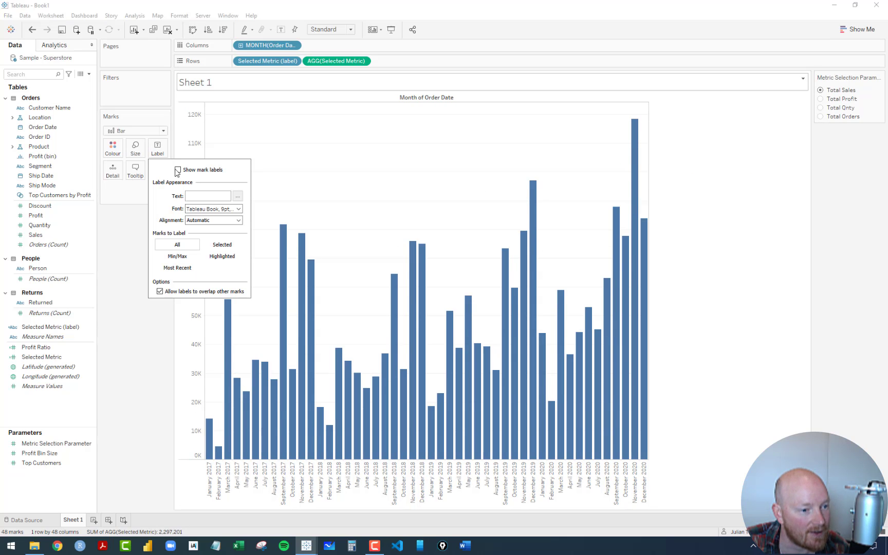
left_click(178, 170)
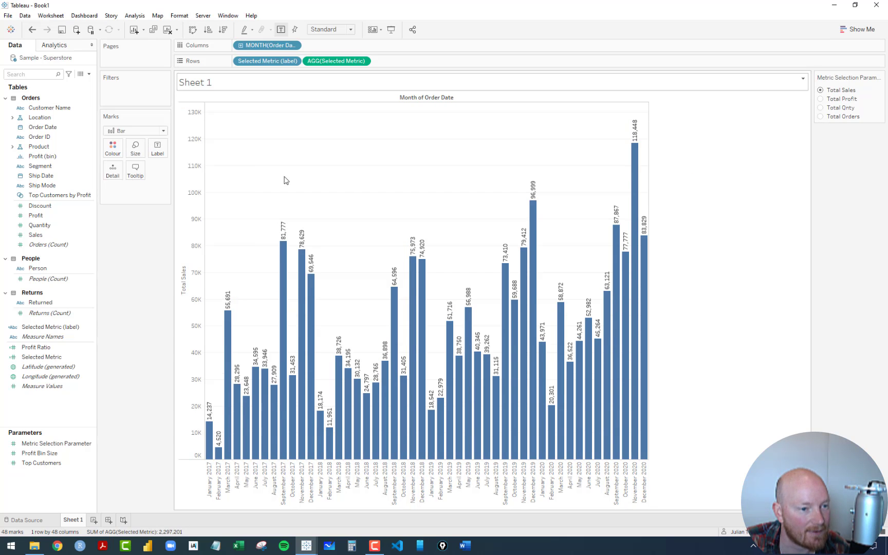
double_click(212, 83)
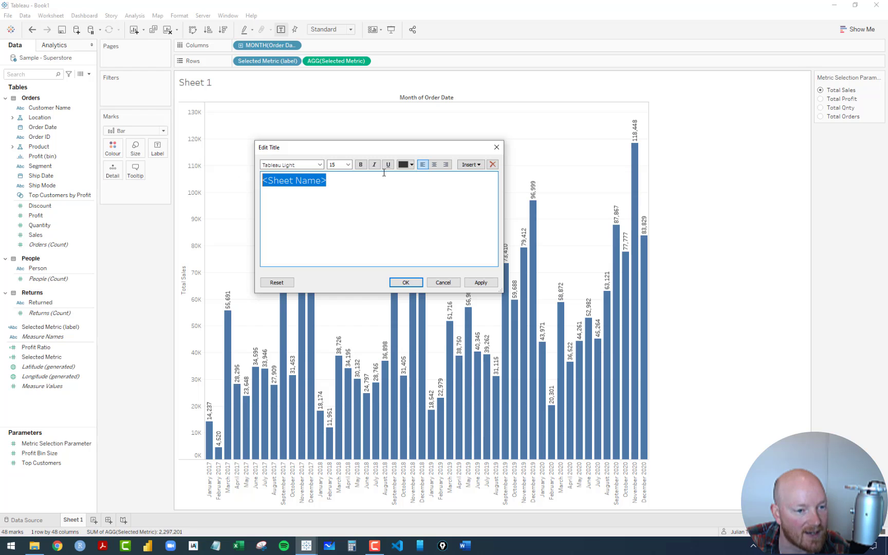
left_click(483, 165)
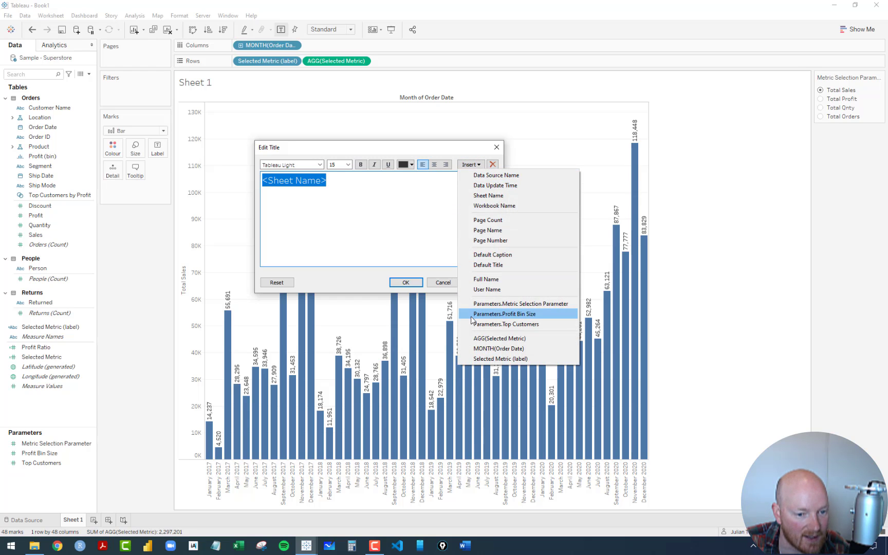
left_click(498, 359)
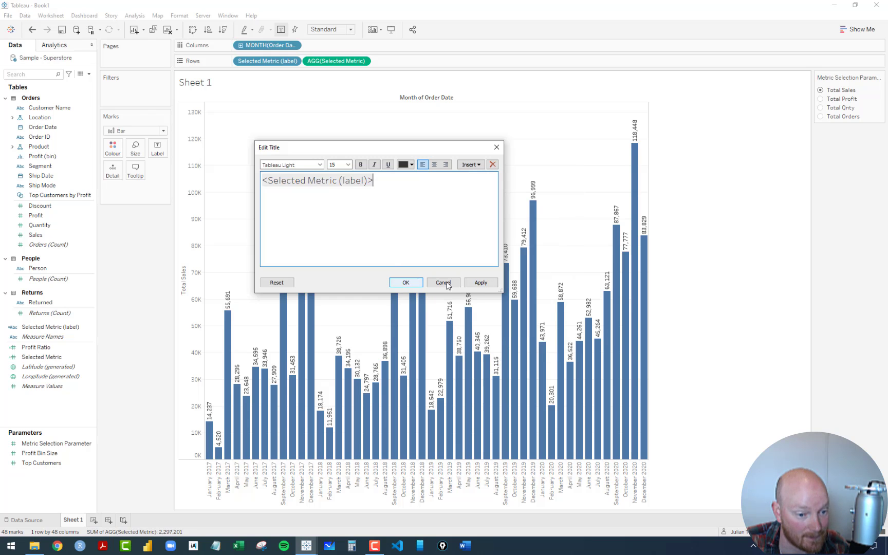
left_click(481, 283)
left_click(434, 282)
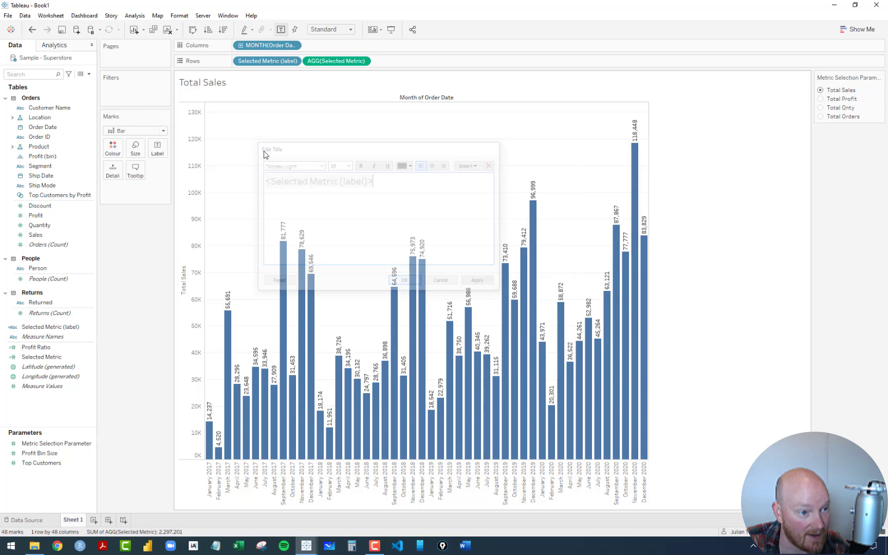
Step: Test the dynamic title by switching the metric parameter through Total Profit, Total Qnty and Total Orders, ending on Total Sales
left_click(820, 98)
left_click(821, 107)
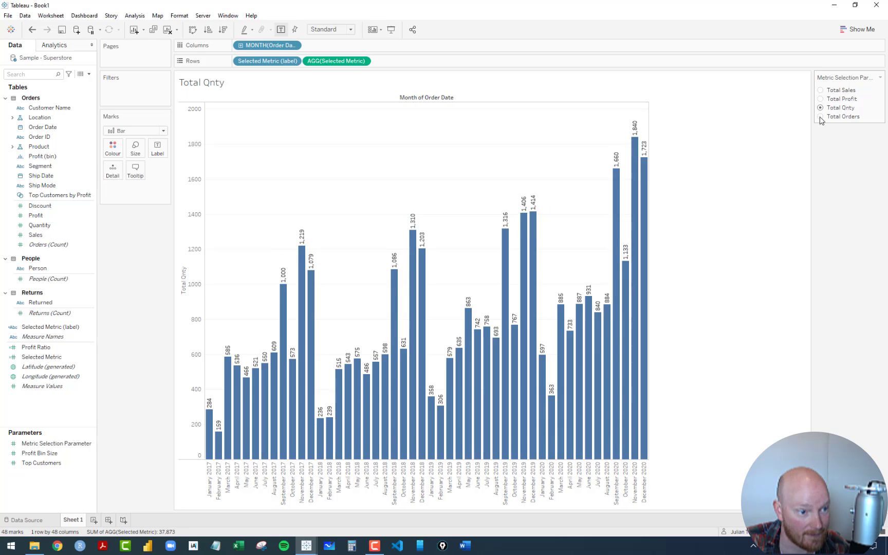
left_click(821, 116)
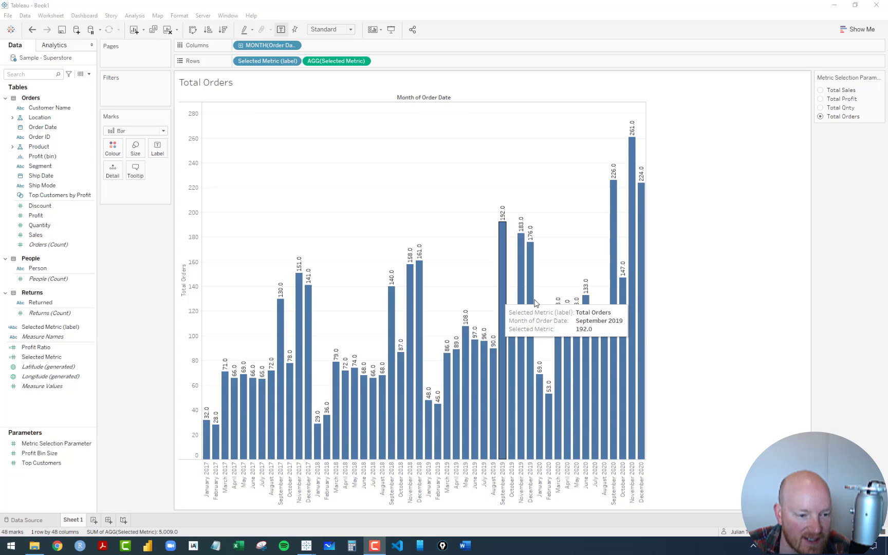
left_click(820, 91)
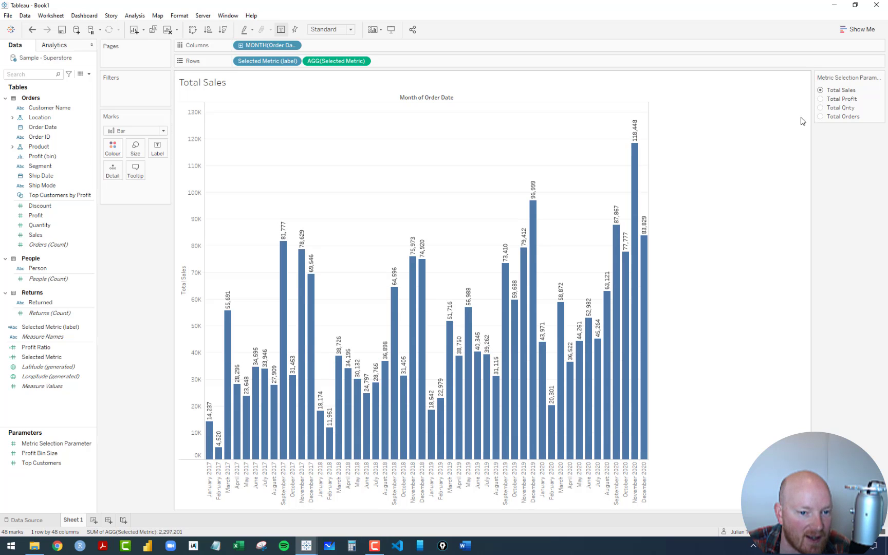
Step: Duplicate AGG(Selected Metric) on Rows and change the mark type of the second copy to Line
left_click_drag(337, 60, 417, 66)
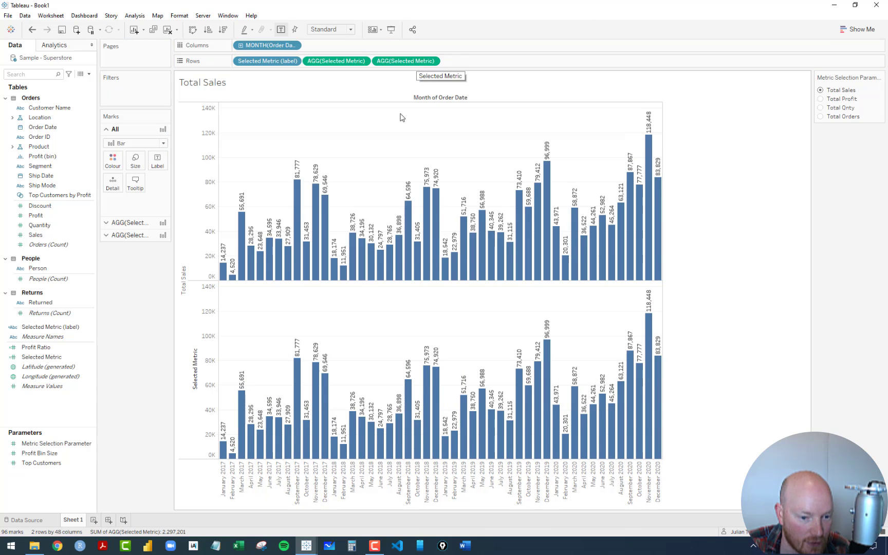
left_click(129, 235)
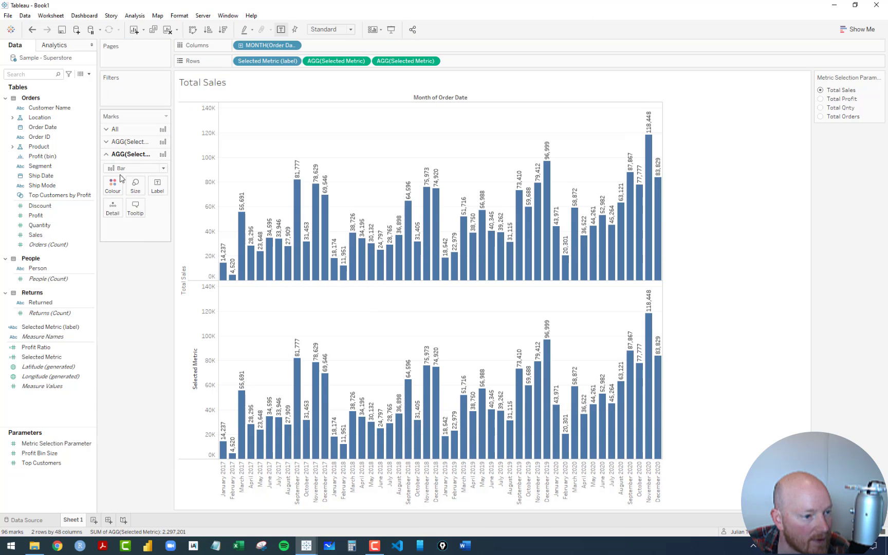
left_click(126, 169)
left_click(122, 200)
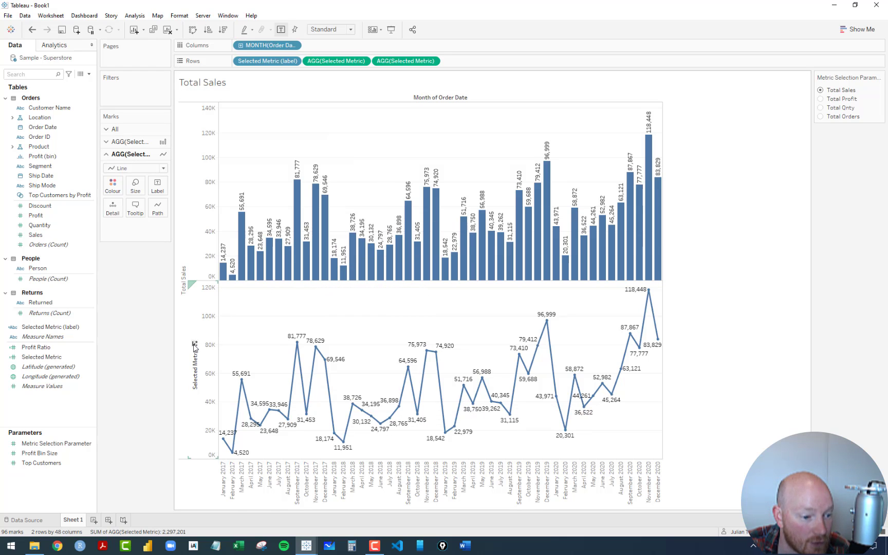
Step: Combine the line and the bars on a dual axis and synchronise the two Selected Metric axes
right_click(195, 343)
left_click(201, 331)
right_click(200, 329)
left_click(267, 373)
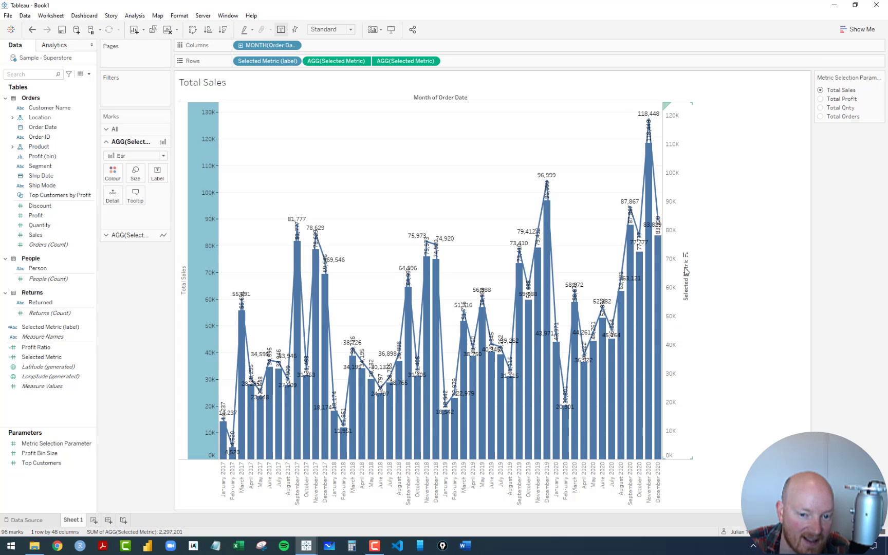
left_click(680, 272)
right_click(679, 269)
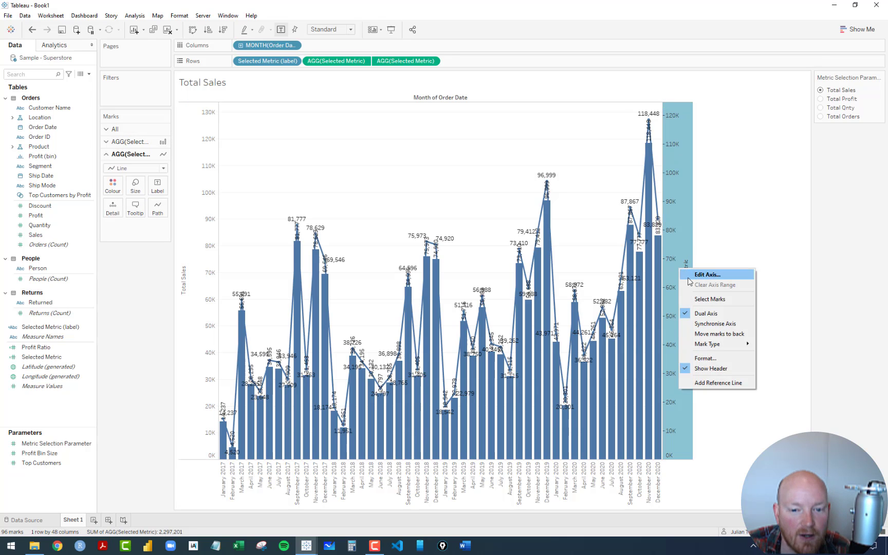
left_click(706, 323)
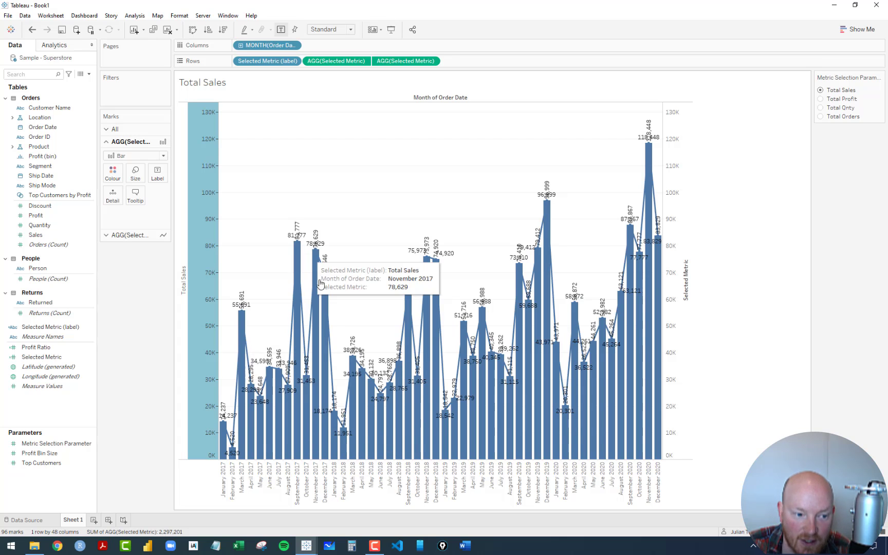
left_click(366, 151)
Step: Apply the Moving Average quick table calculation to the second AGG(Selected Metric) on Rows
left_click(433, 62)
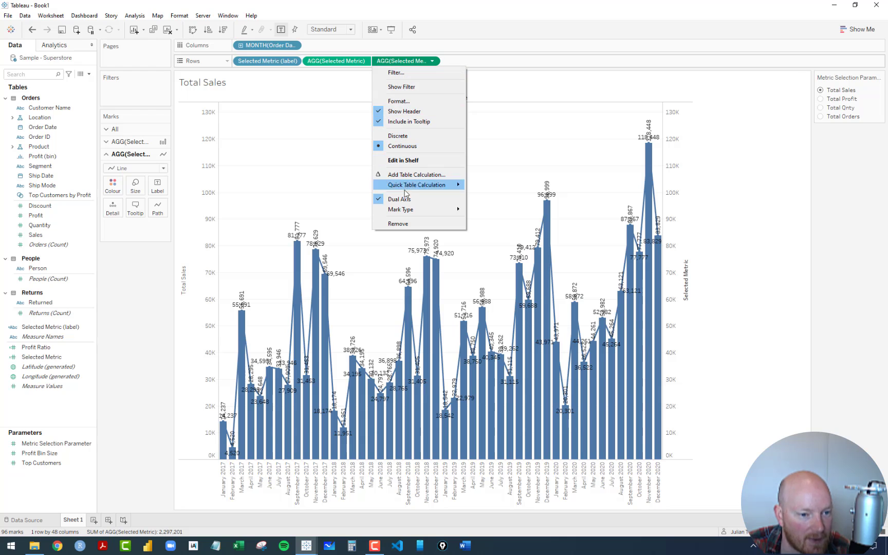
mouse_move(408, 186)
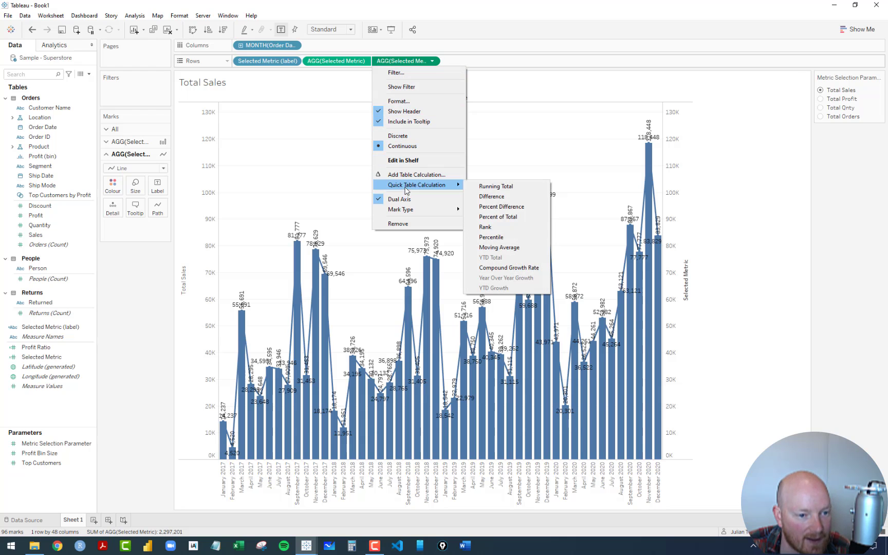
left_click(499, 248)
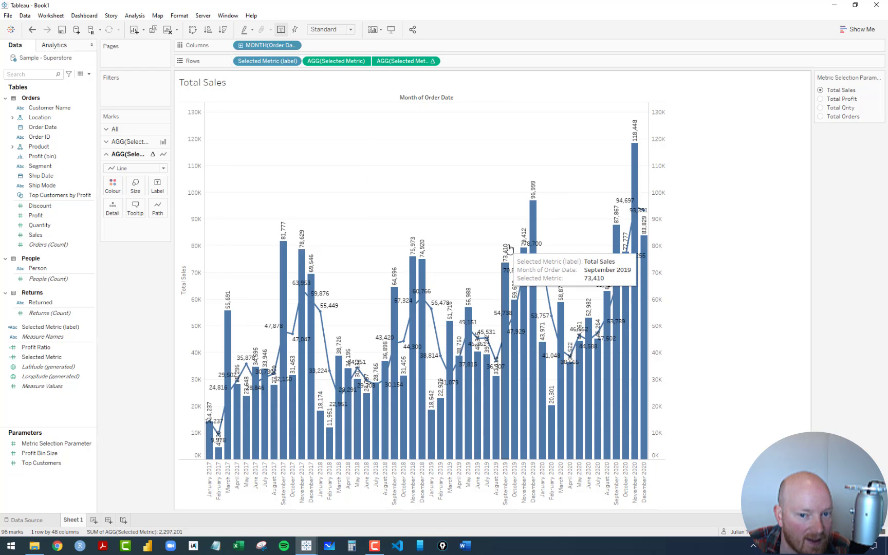
Step: Edit the moving average to use 5 previous values and return null if there are not enough values
left_click(432, 61)
left_click(411, 186)
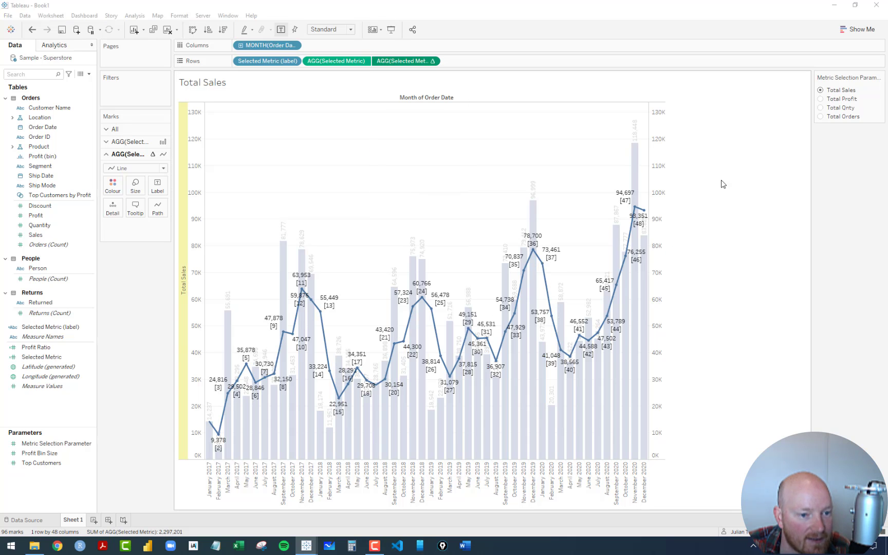
left_click_drag(449, 121, 381, 120)
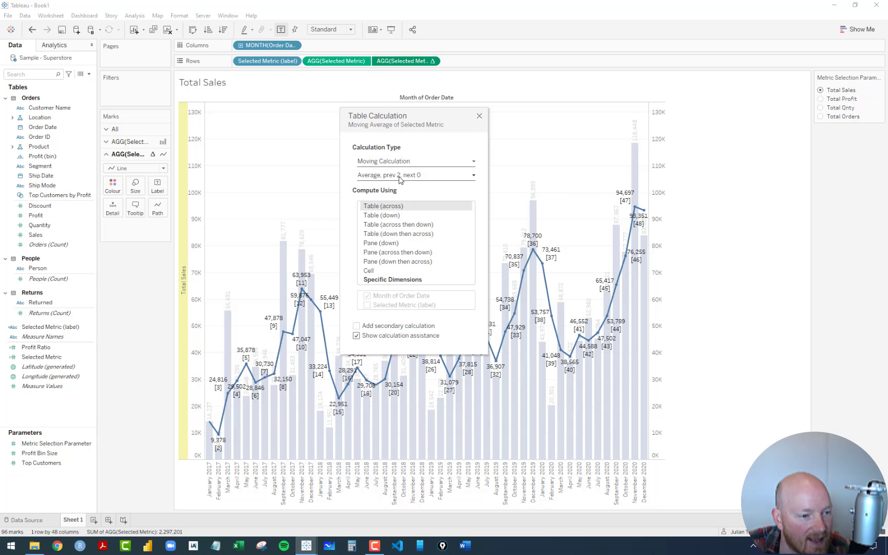
left_click(447, 178)
triple_click(462, 213)
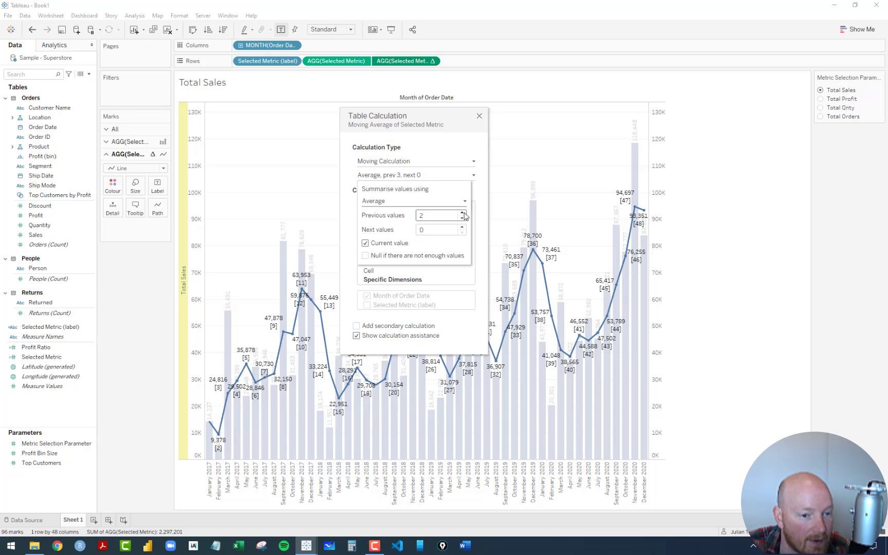
left_click(462, 212)
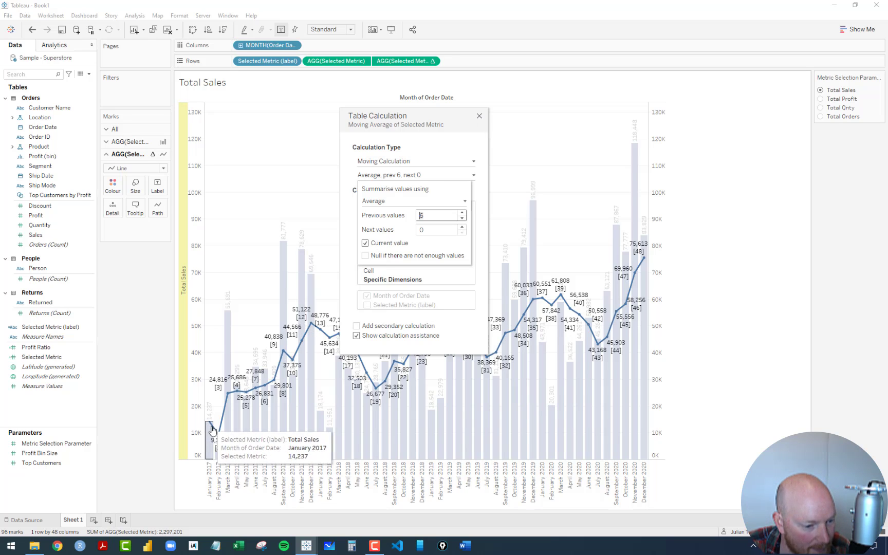
left_click(366, 255)
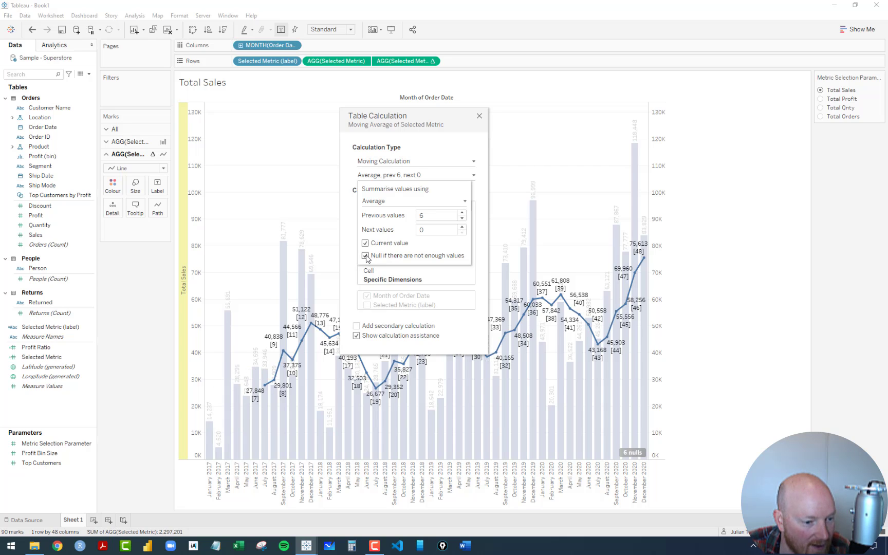
left_click(365, 256)
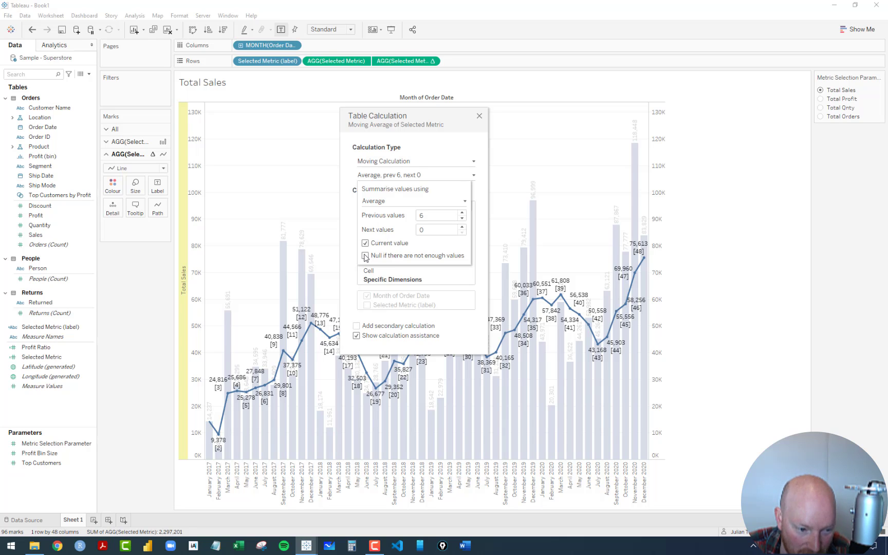
left_click(366, 256)
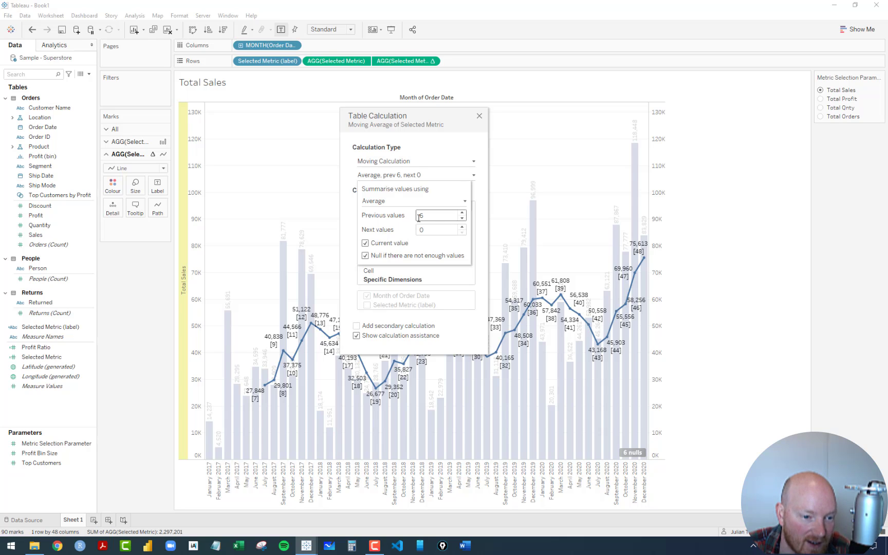
left_click(462, 218)
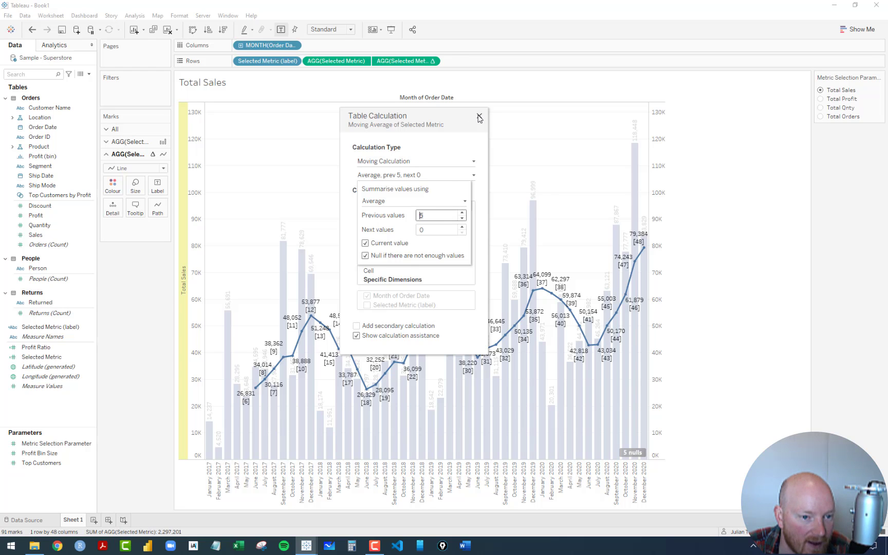
left_click(479, 118)
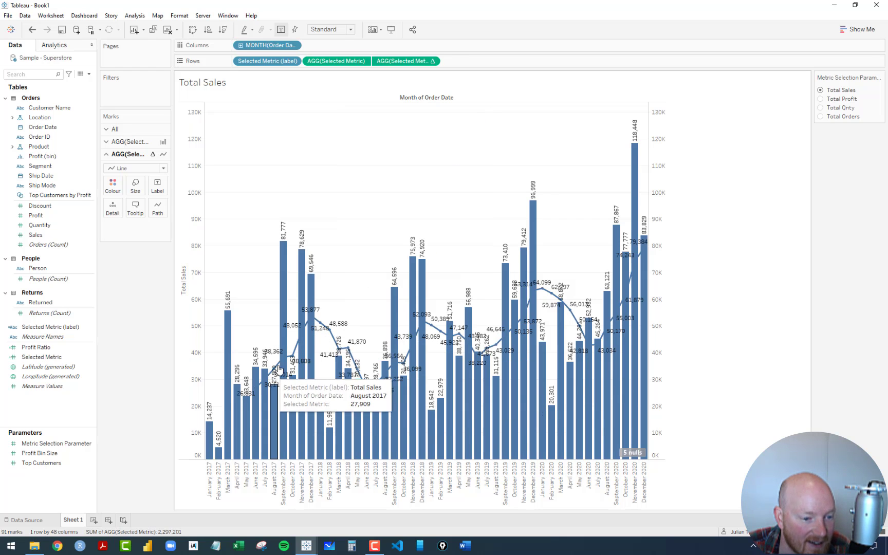
Step: Colour the moving average line orange
left_click(113, 186)
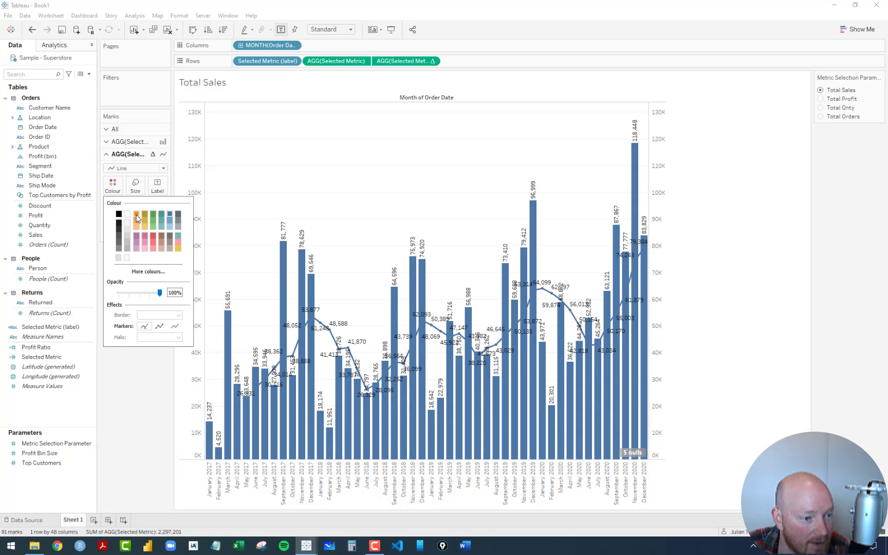
left_click(137, 218)
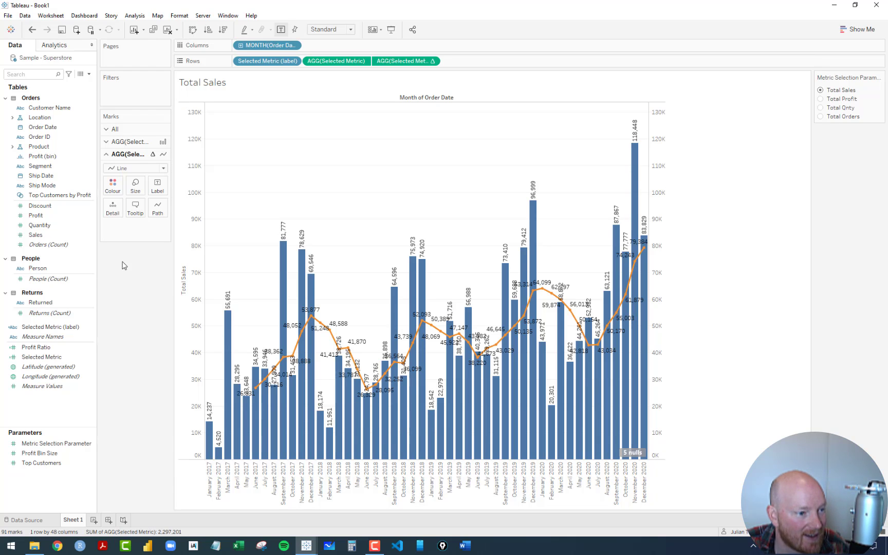
Step: Try filtering the chart by Order Date with a starting date of 1/01/2019, and remove that filter again
left_click_drag(43, 127, 131, 102)
double_click(410, 206)
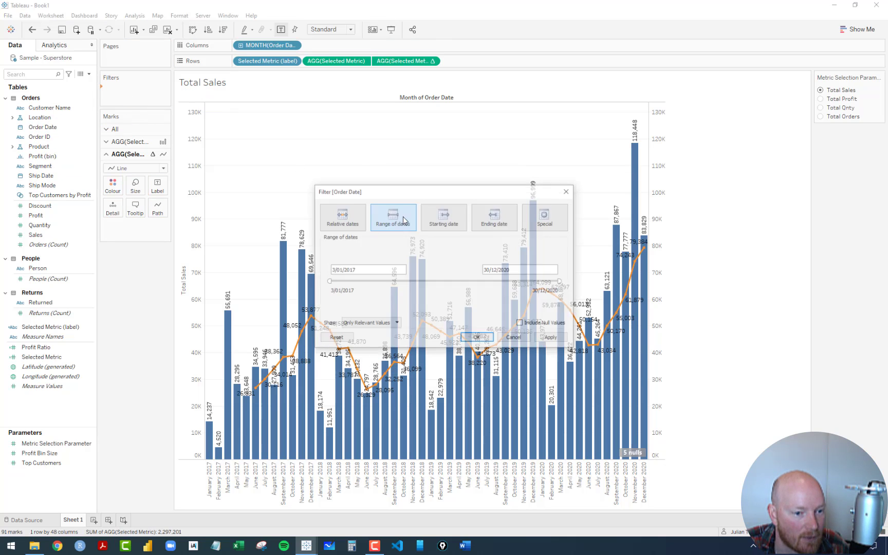
left_click(430, 221)
left_click(390, 270)
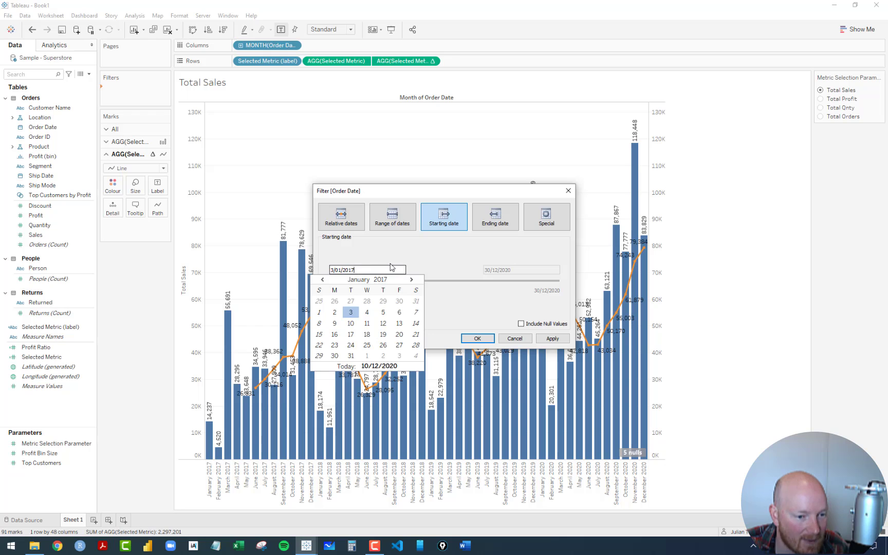
key("BackSpace")
type("9")
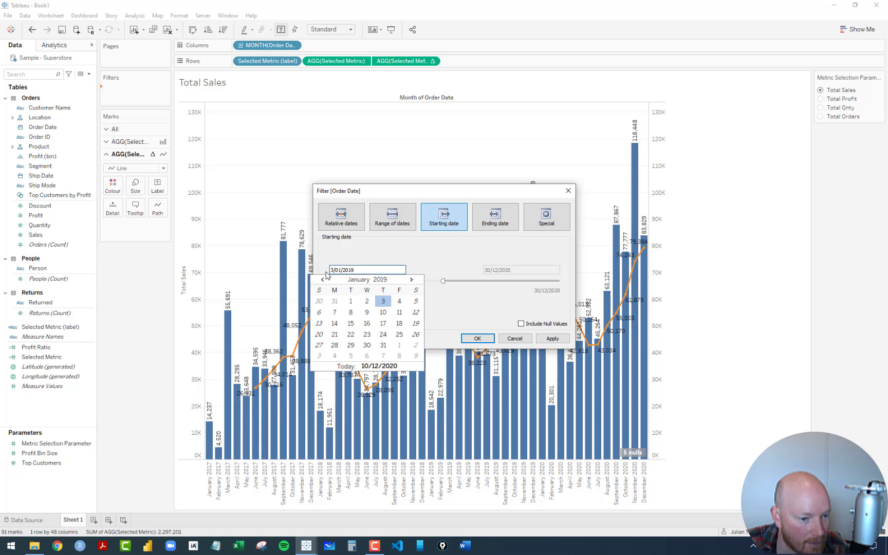
left_click(350, 303)
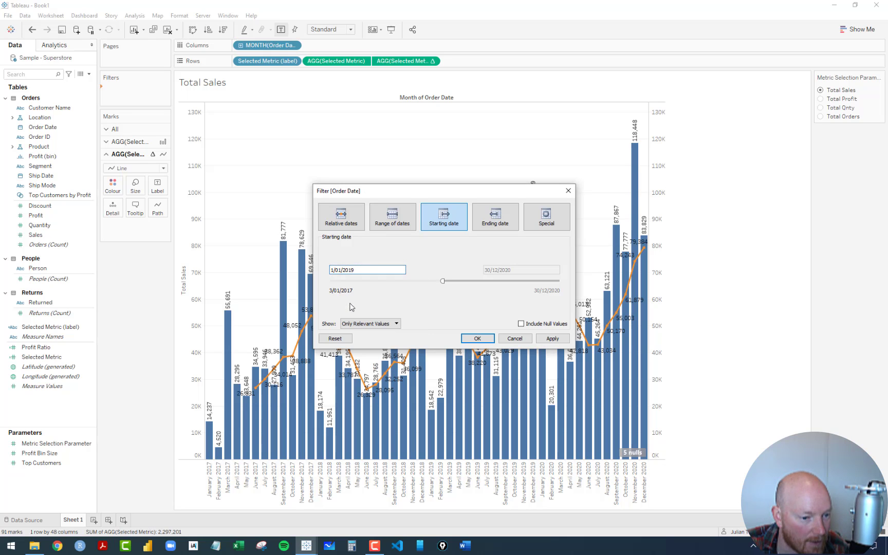
left_click(546, 343)
left_click(471, 340)
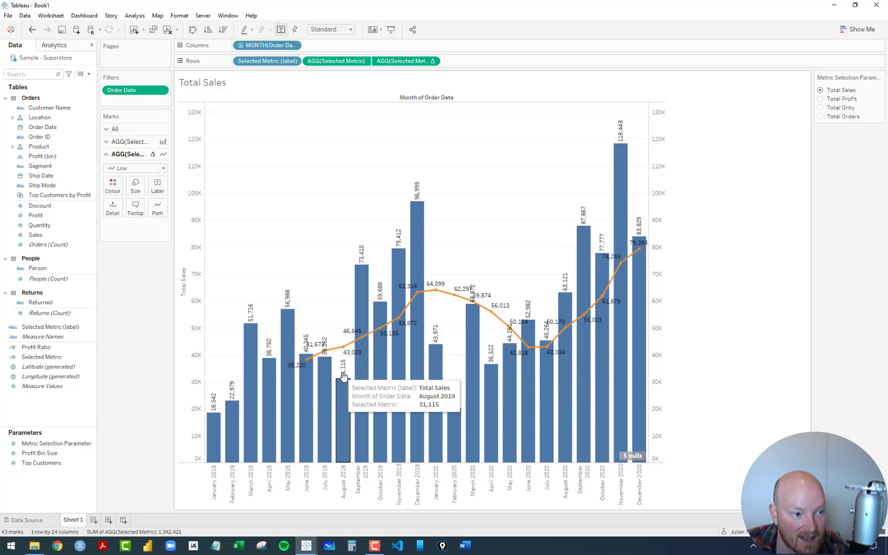
left_click_drag(135, 90, 138, 294)
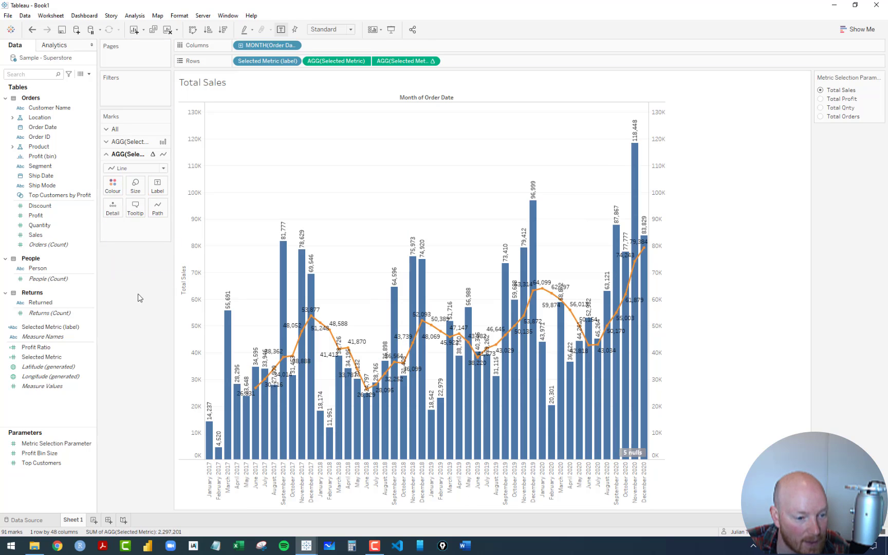
Step: Convert the MONTH(Order Date) field on Columns from discrete to continuous
right_click(245, 478)
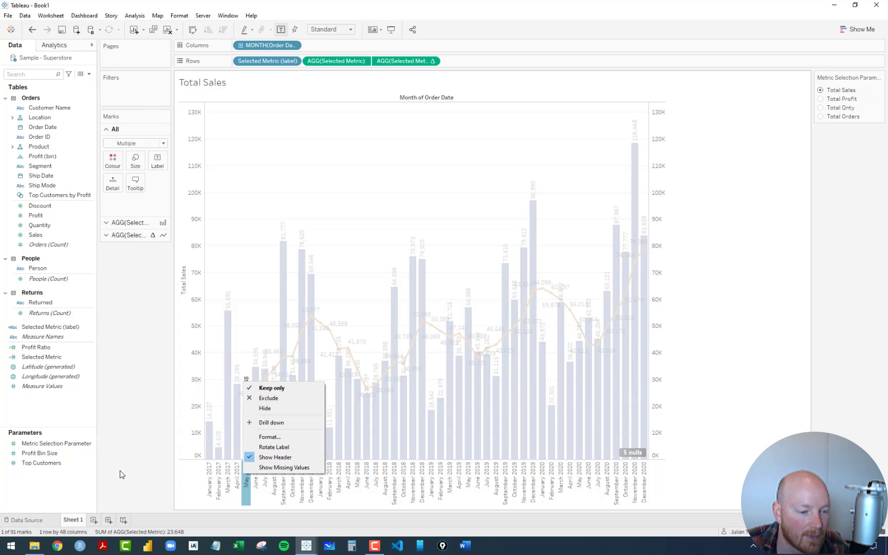
left_click(133, 461)
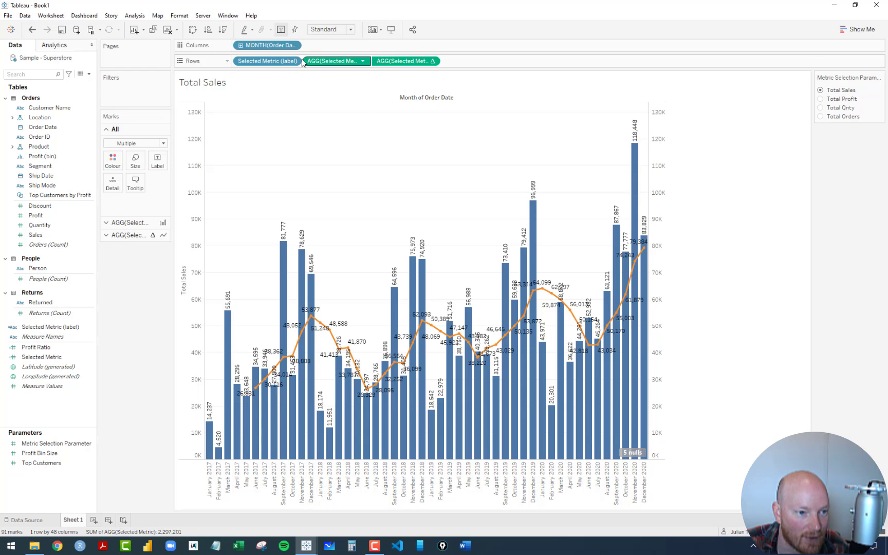
left_click(294, 46)
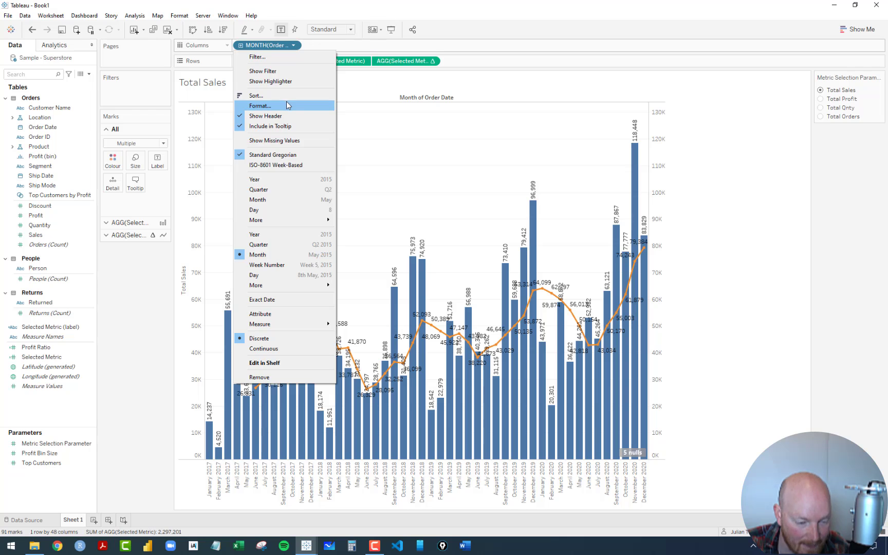
left_click(264, 349)
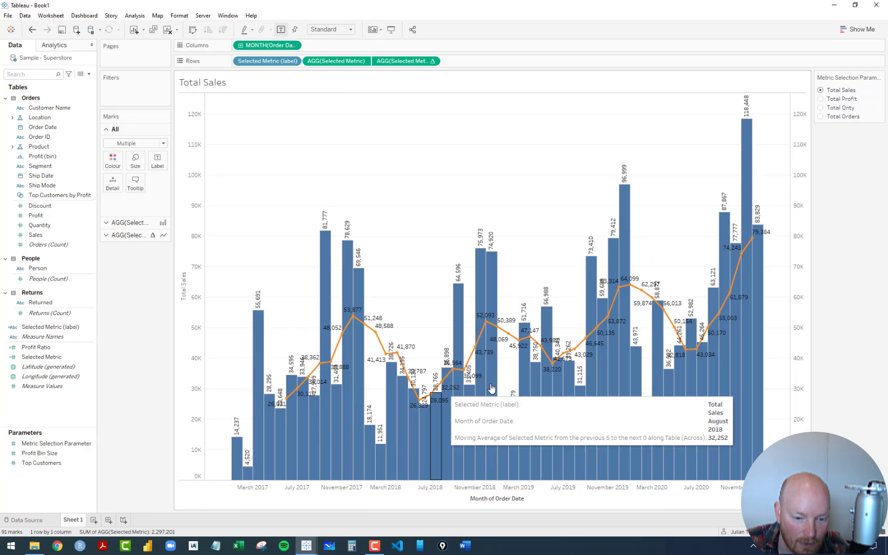
Step: Edit the Month of Order Date axis to use a fixed range with a fixed start and an automatic end
right_click(375, 491)
left_click(370, 420)
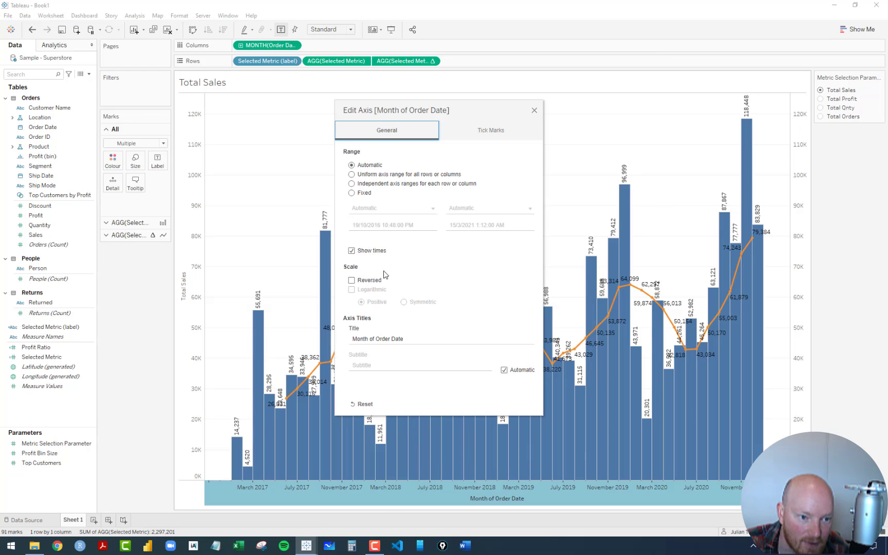
left_click(352, 193)
left_click(469, 208)
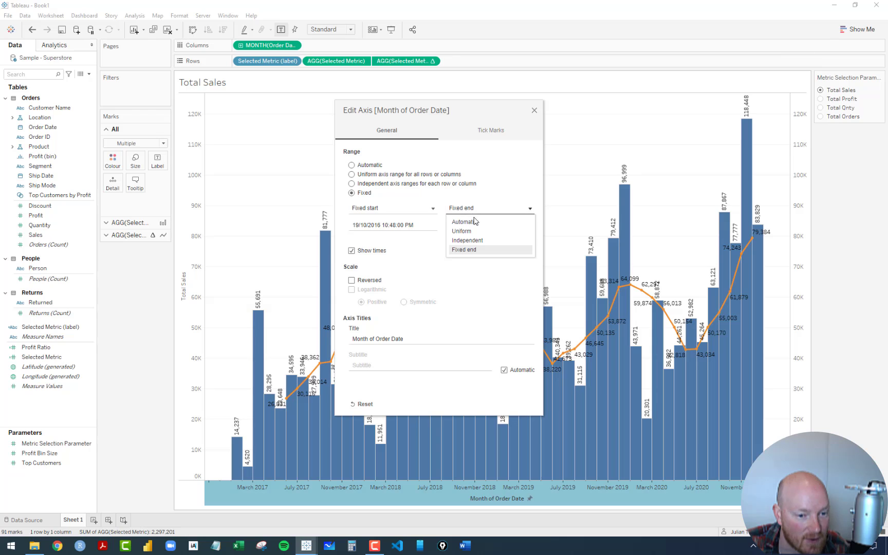
left_click(474, 222)
left_click(393, 209)
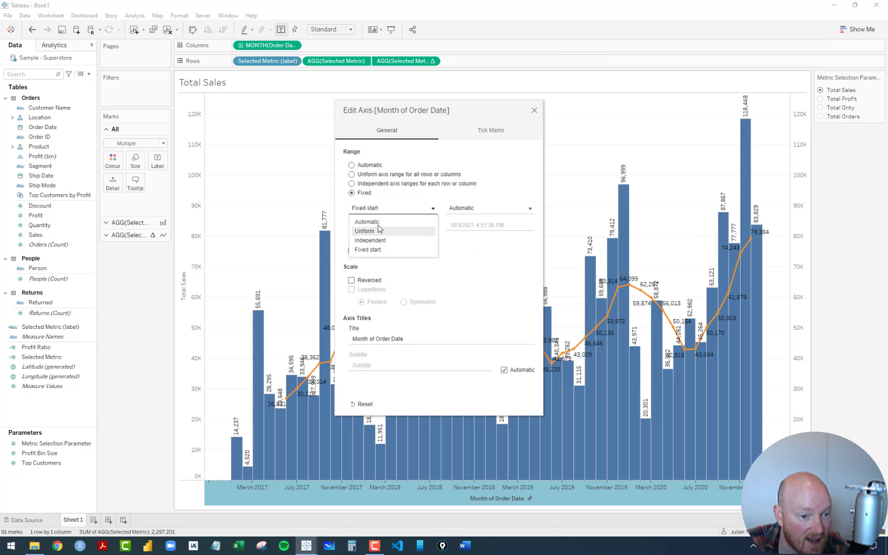
left_click(394, 249)
Step: Set the axis's fixed start to 1/1/2019 00:00:00 AM and close the axis settings
left_click(381, 225)
left_click(380, 225)
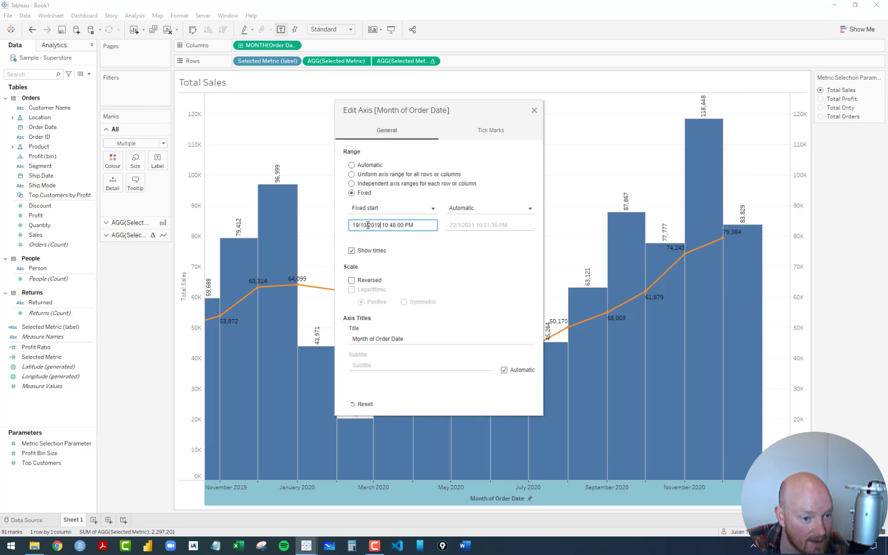
key("Delete")
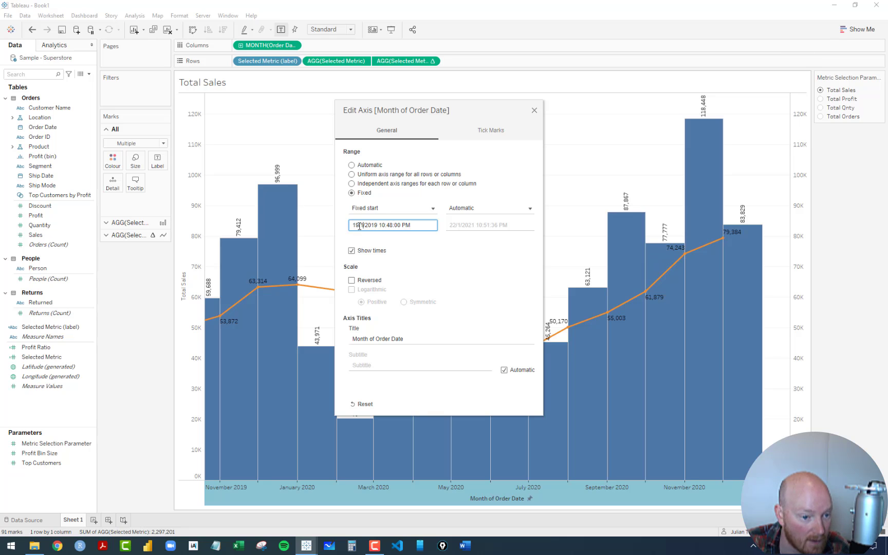
key("BackSpace")
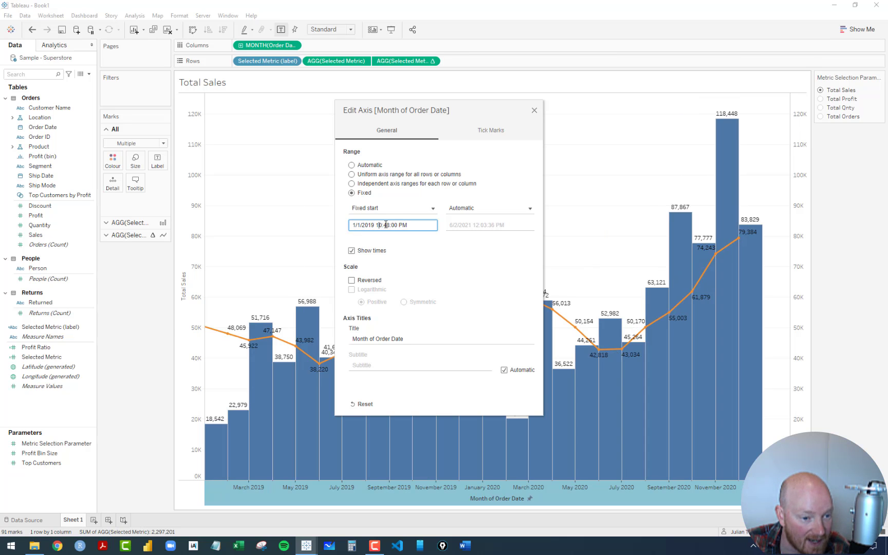
key("BackSpace")
type("0")
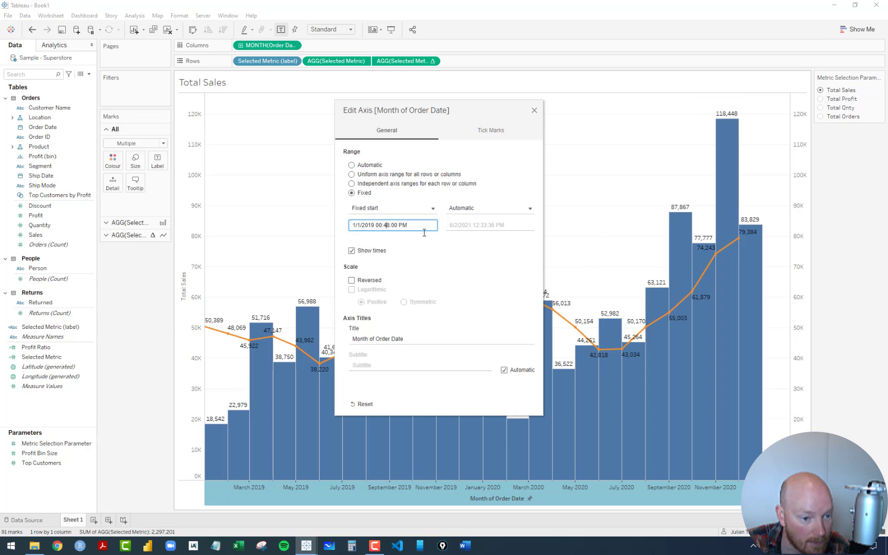
key("Delete")
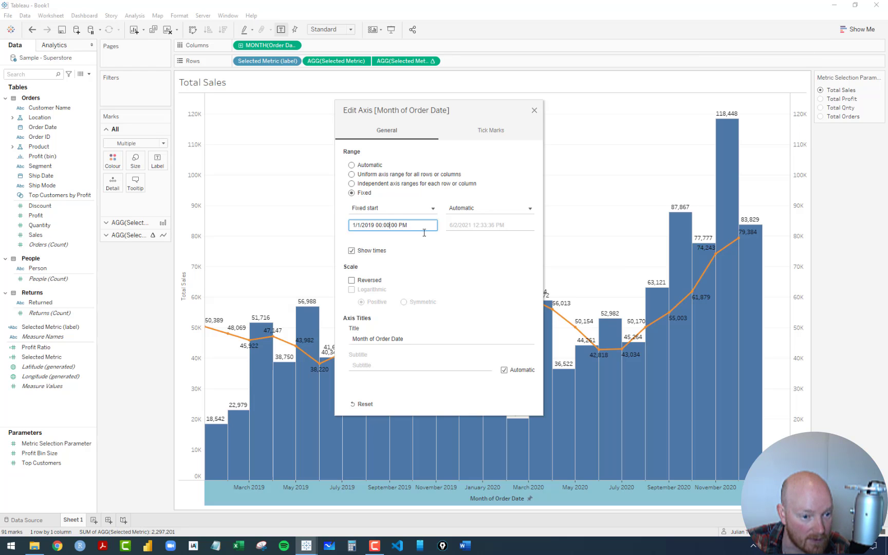
left_click(481, 264)
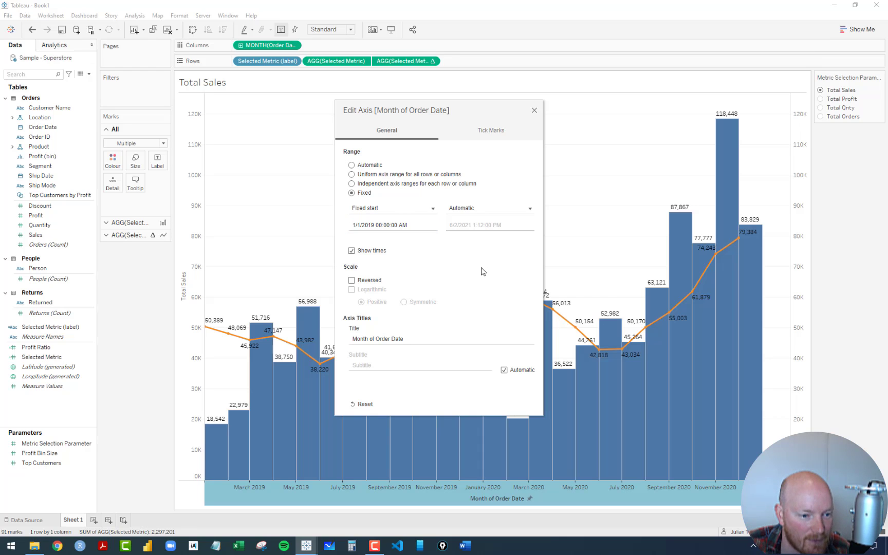
left_click(535, 111)
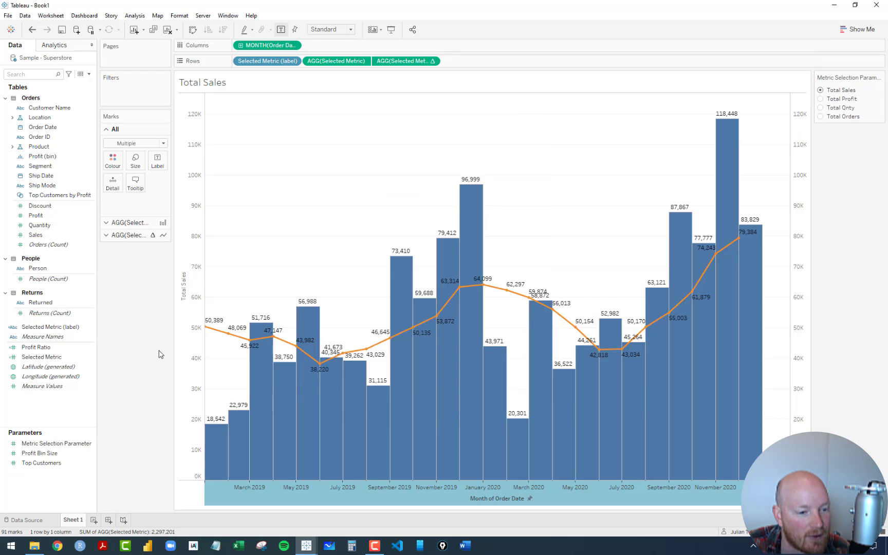
mouse_move(207, 327)
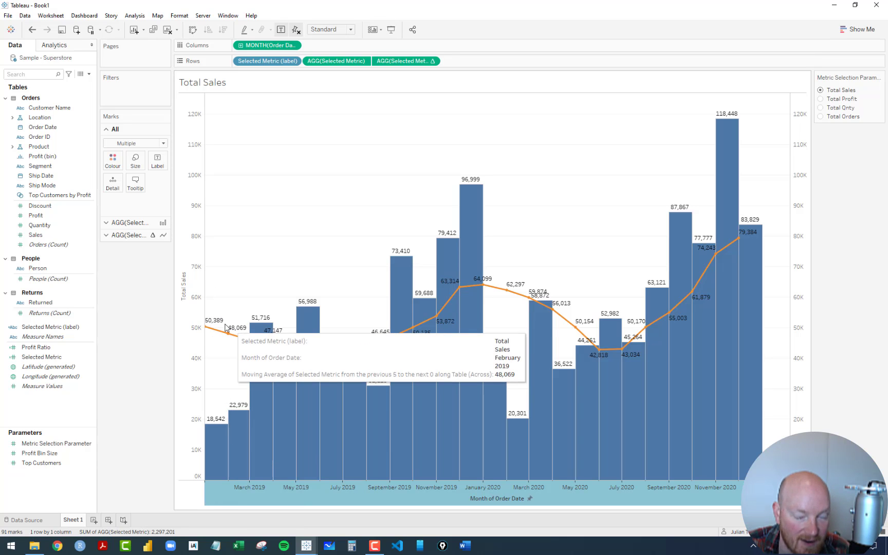
mouse_move(697, 314)
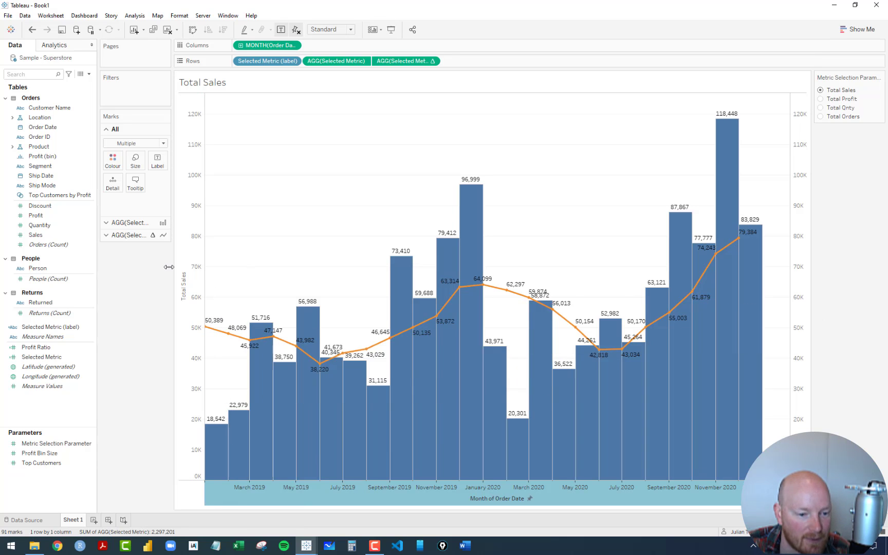
left_click(296, 238)
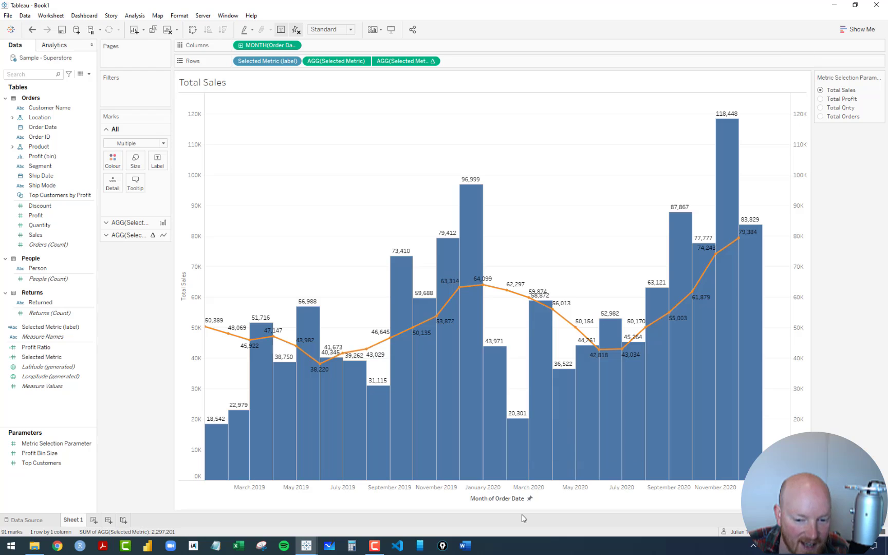
right_click(488, 492)
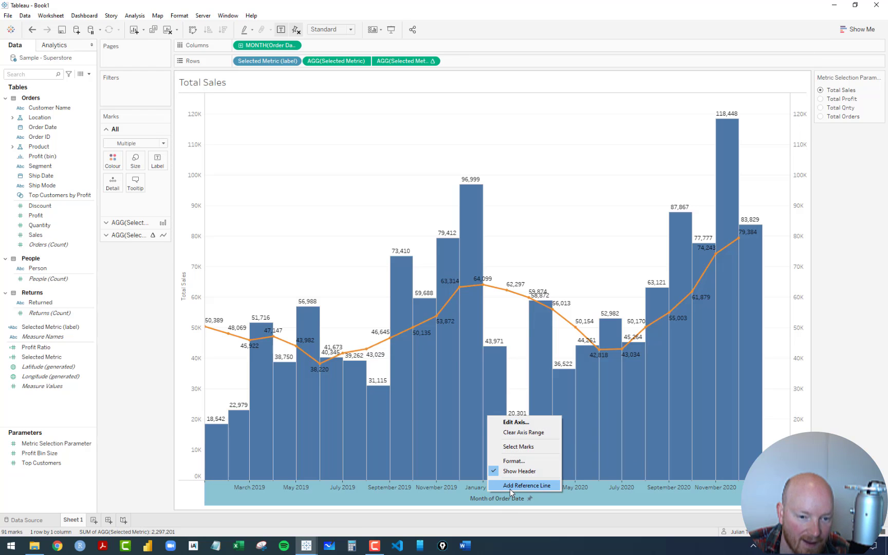
left_click(510, 486)
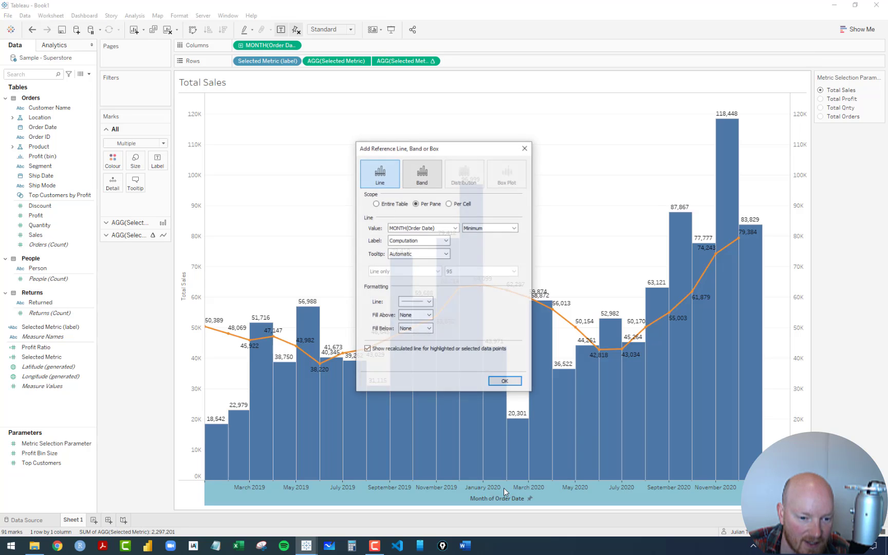
left_click(455, 228)
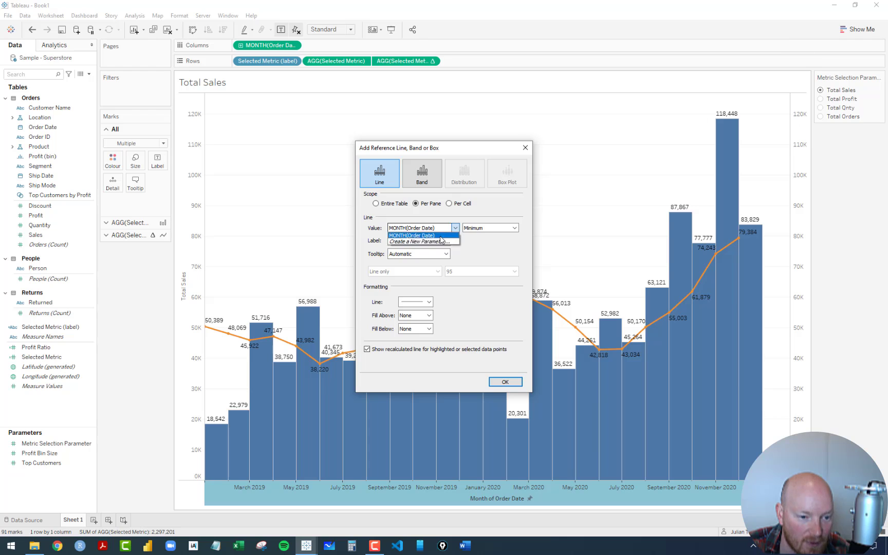
left_click(495, 246)
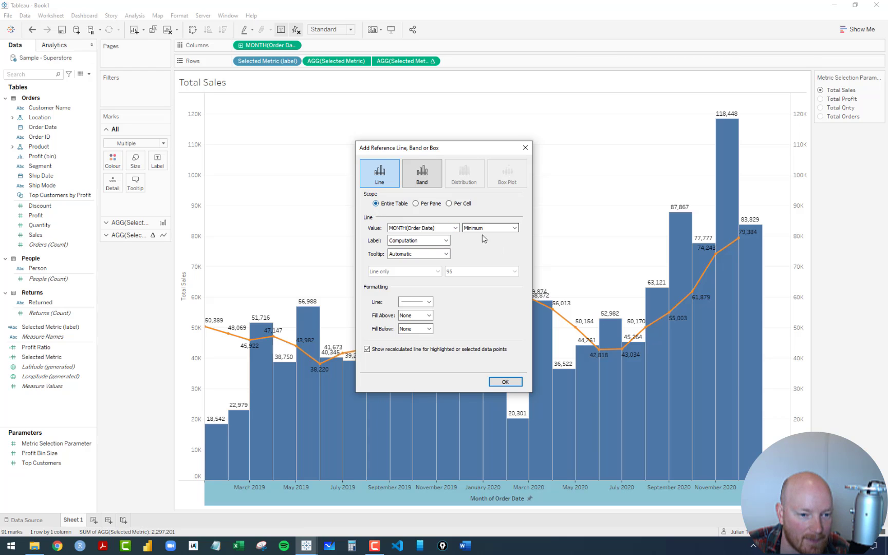
left_click(525, 148)
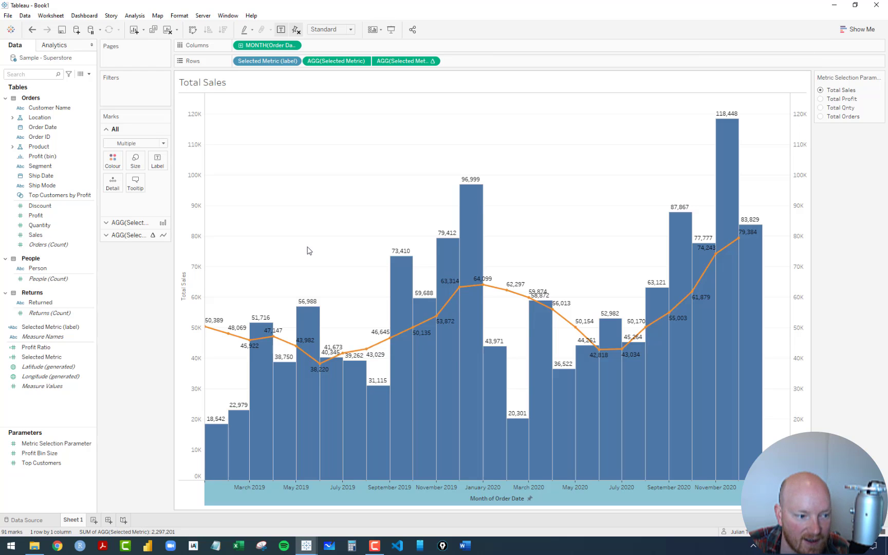
Step: Create a calculated field named Today with the formula TODAY()
right_click(16, 409)
left_click(52, 414)
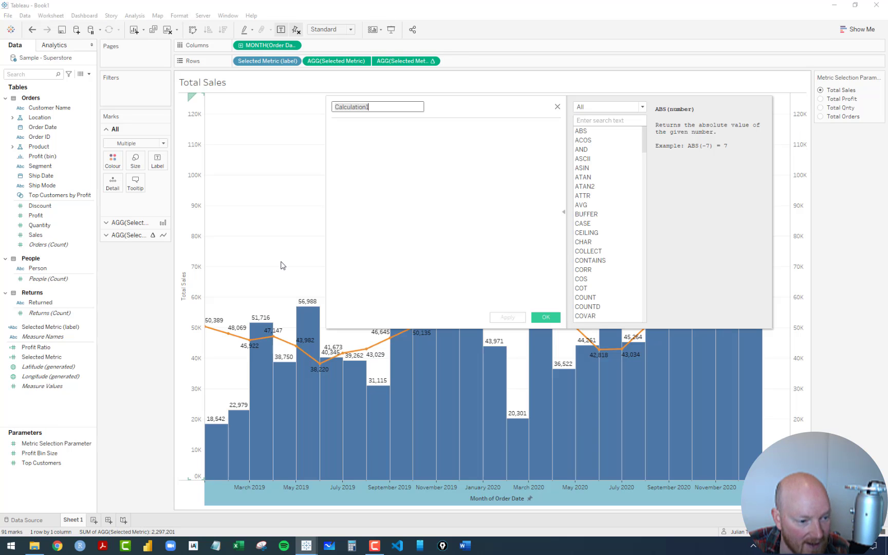
type("T")
left_click(364, 148)
type("TODAY()")
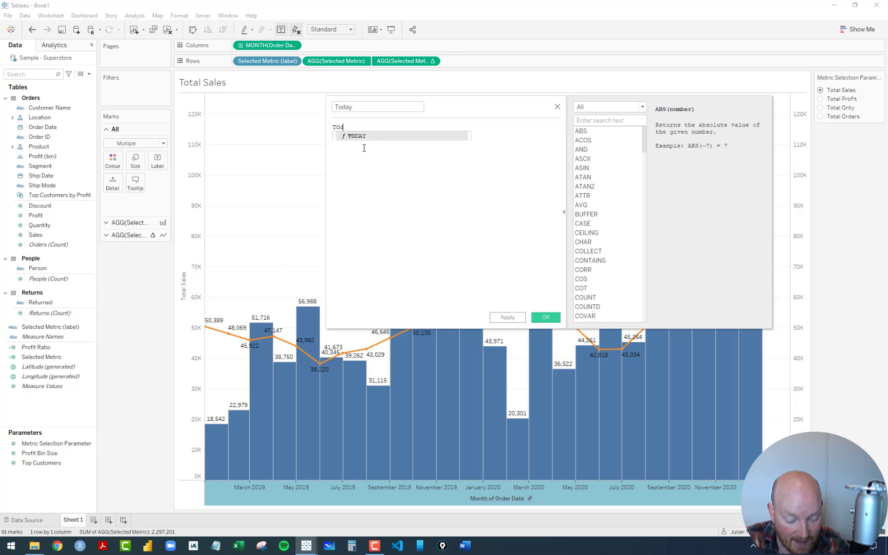
left_click(546, 317)
Step: Create a Date parameter named Today's Date with a list of allowable values, loaded from the Today field when the workbook opens
right_click(33, 488)
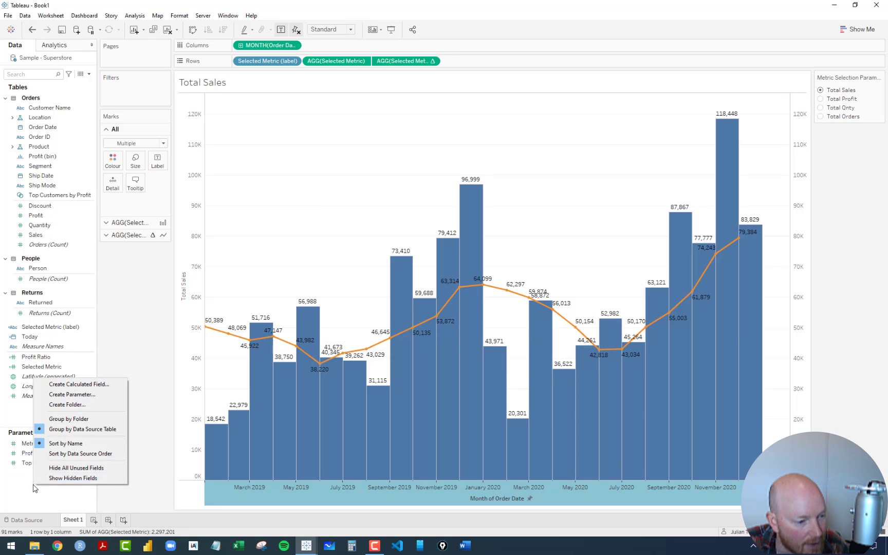
left_click(86, 395)
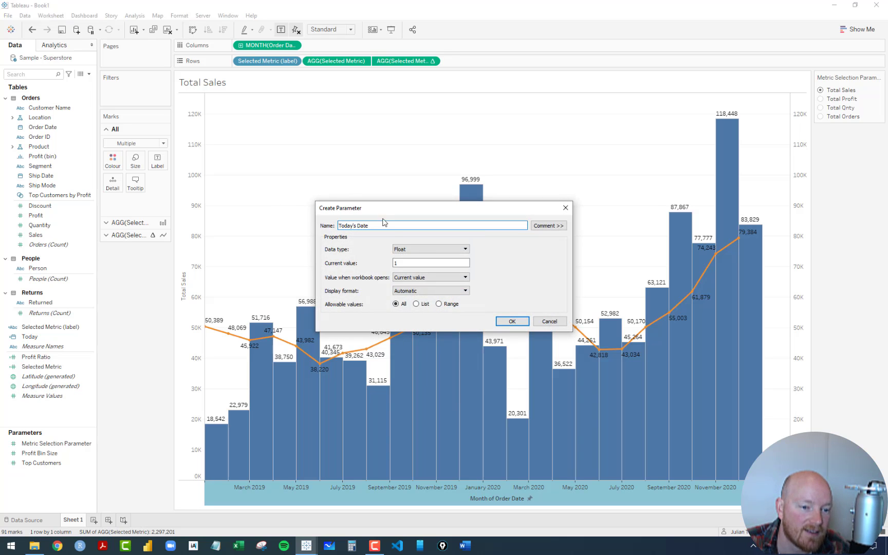
left_click(405, 250)
left_click(410, 280)
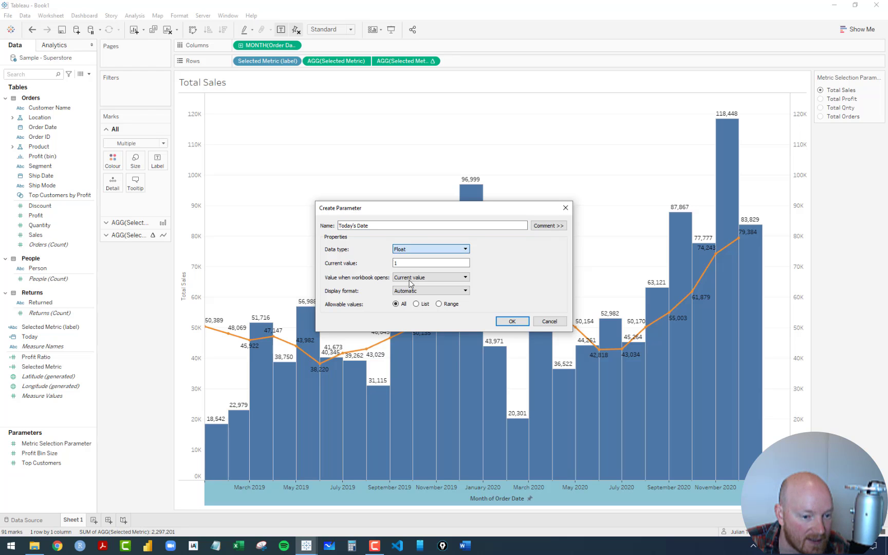
left_click(417, 304)
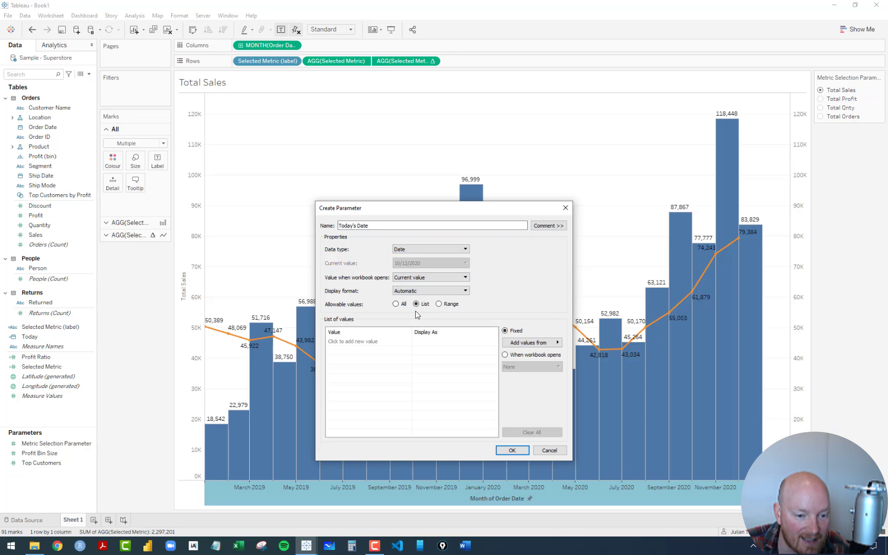
left_click(505, 355)
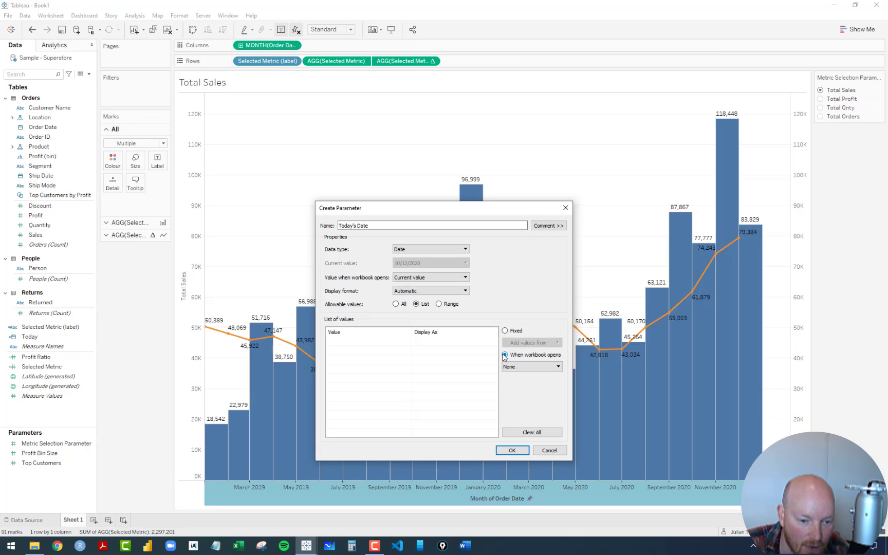
left_click(535, 367)
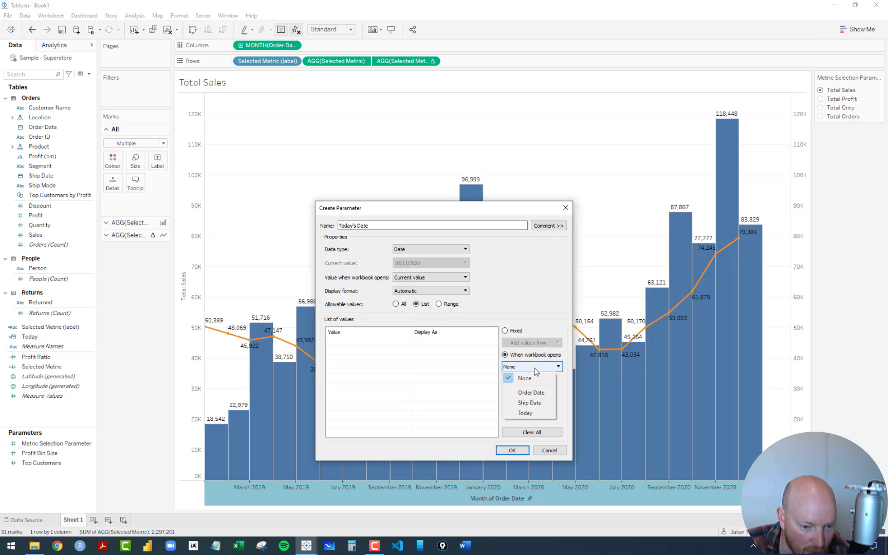
left_click(526, 414)
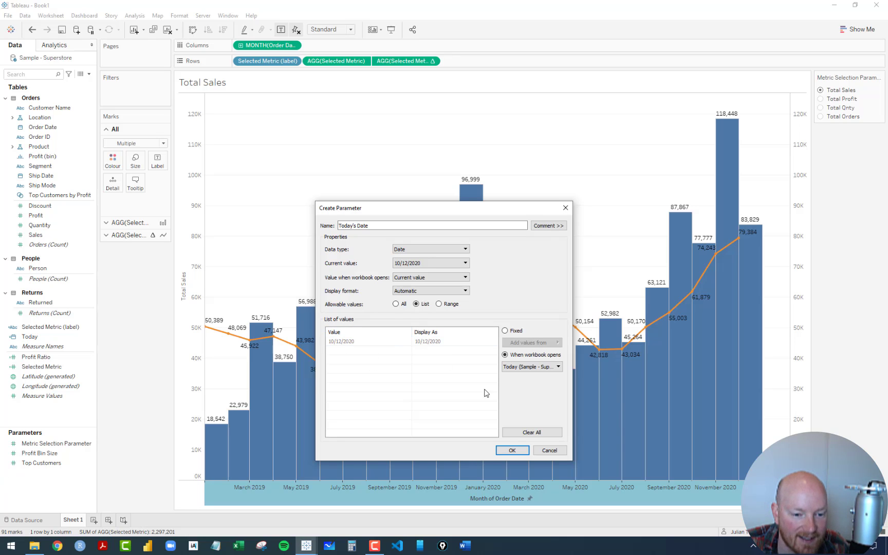
left_click(509, 452)
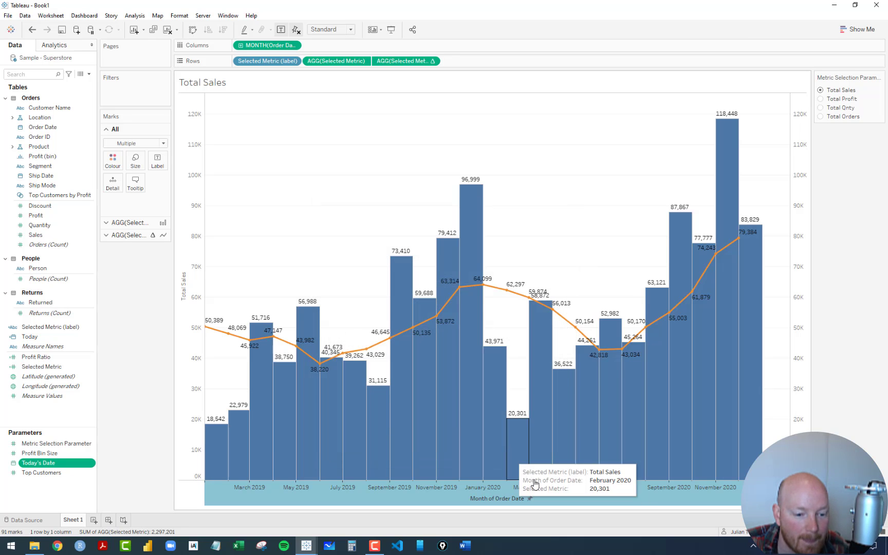
Step: Add a dashed reference line across the entire table on the Month of Order Date axis, using the Today's Date parameter as its value
right_click(554, 490)
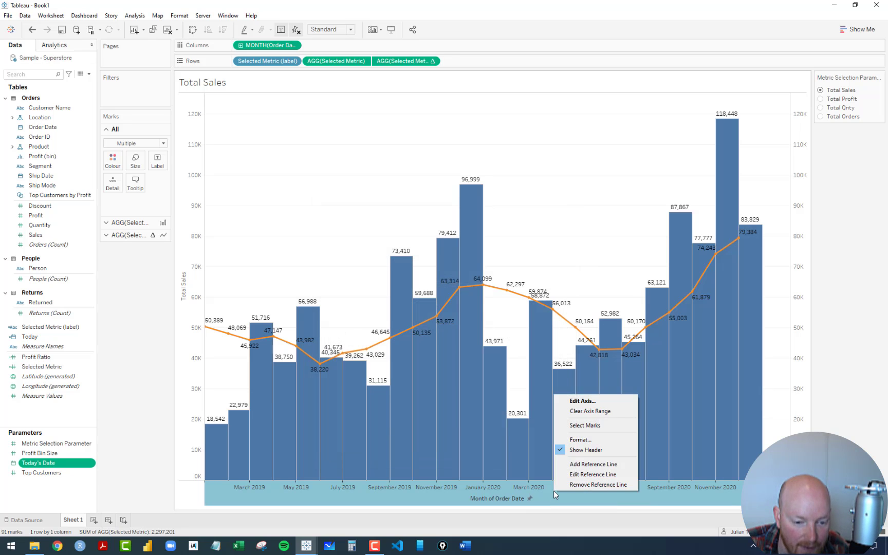
left_click(591, 466)
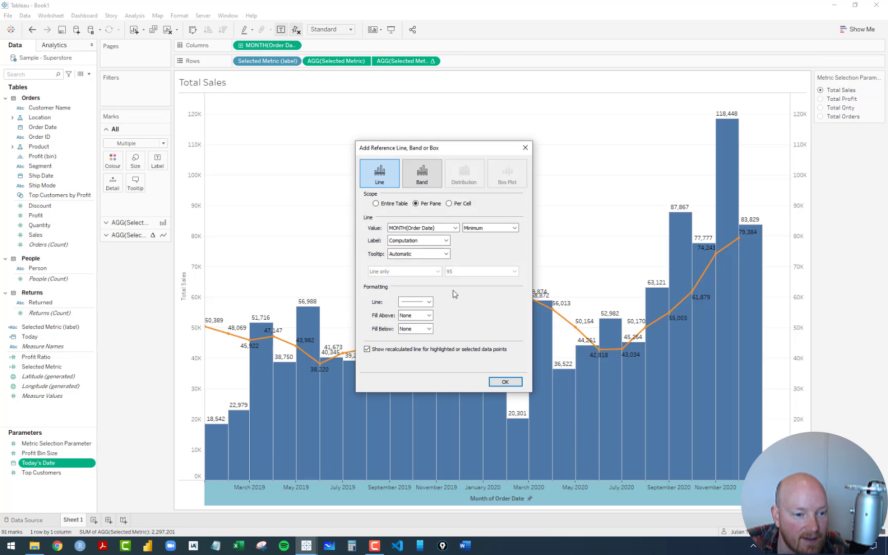
left_click(455, 228)
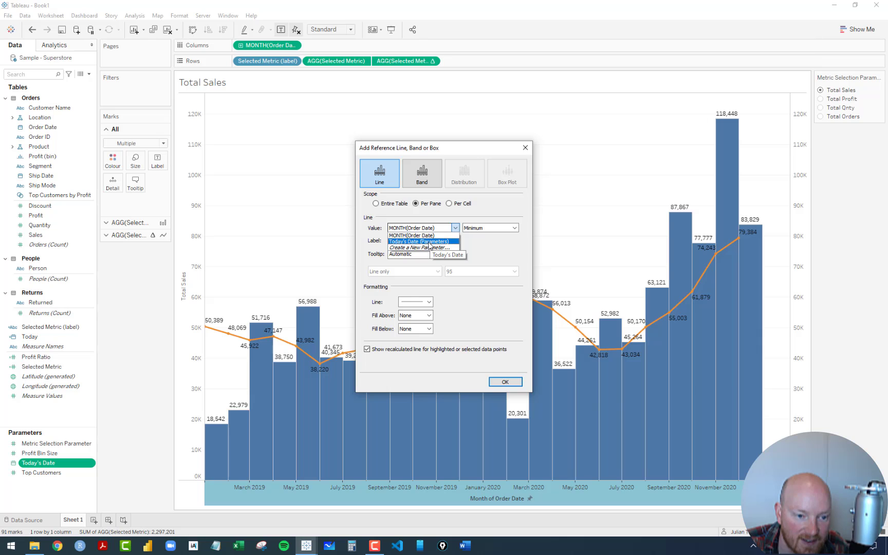
left_click(427, 242)
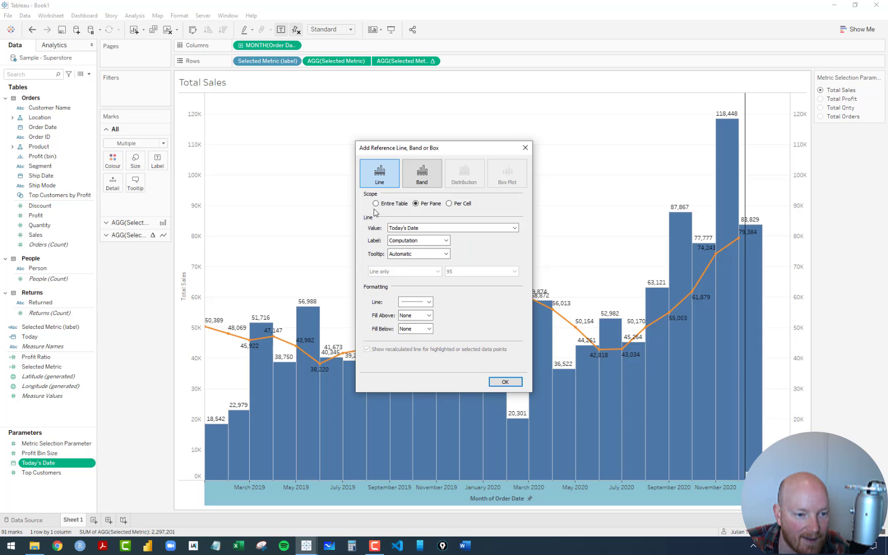
left_click(415, 302)
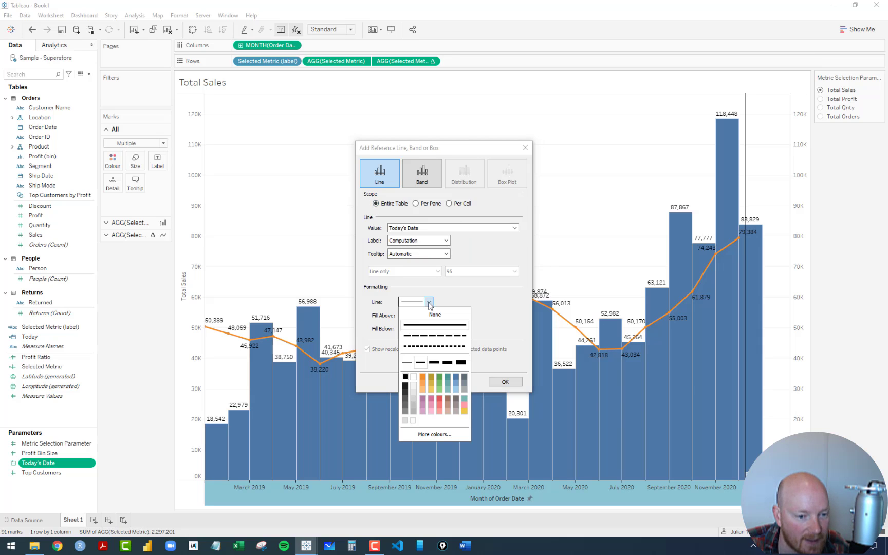
left_click(435, 335)
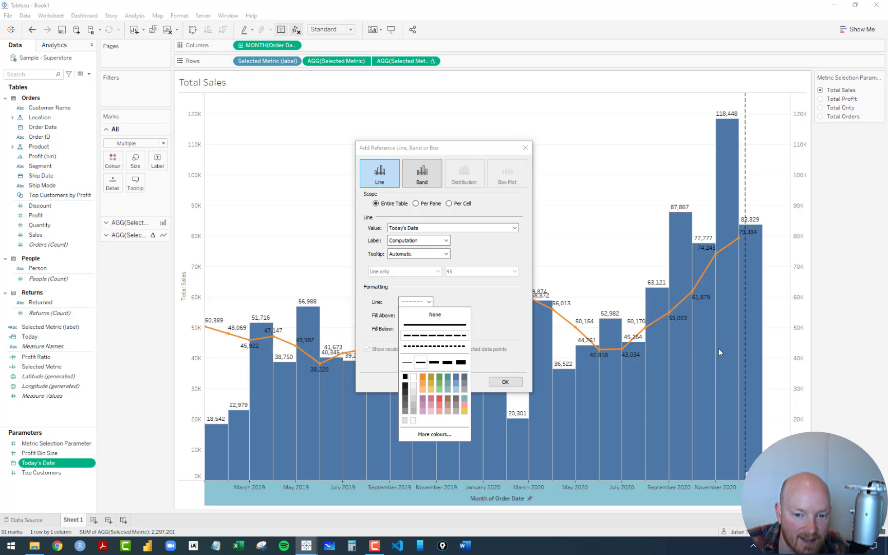
left_click(508, 309)
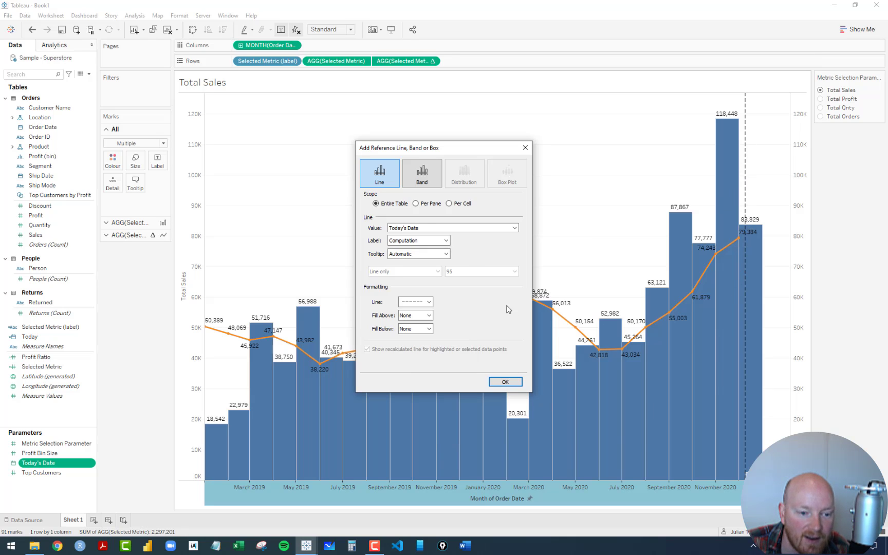
left_click(505, 382)
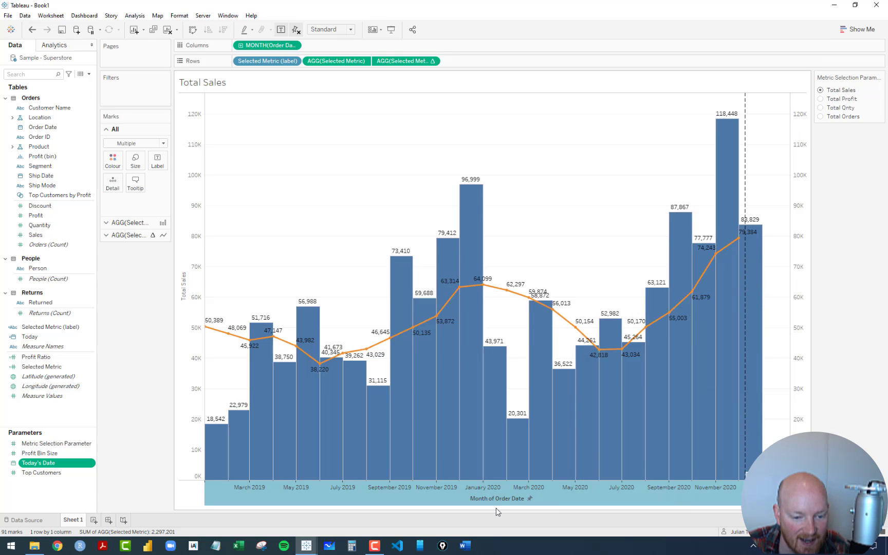
left_click(741, 491)
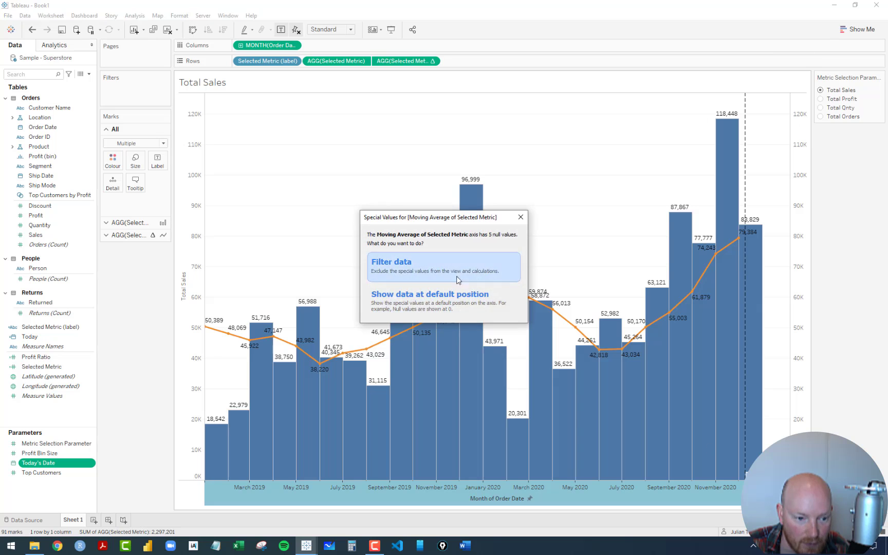
left_click(521, 217)
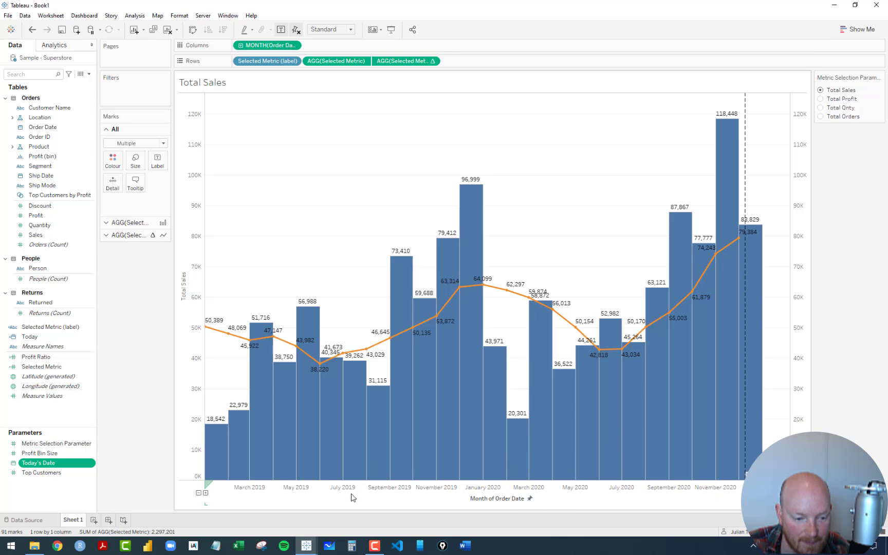
Step: Start another reference line on the Month of Order Date axis and create a new parameter named Change Date for its value
right_click(453, 492)
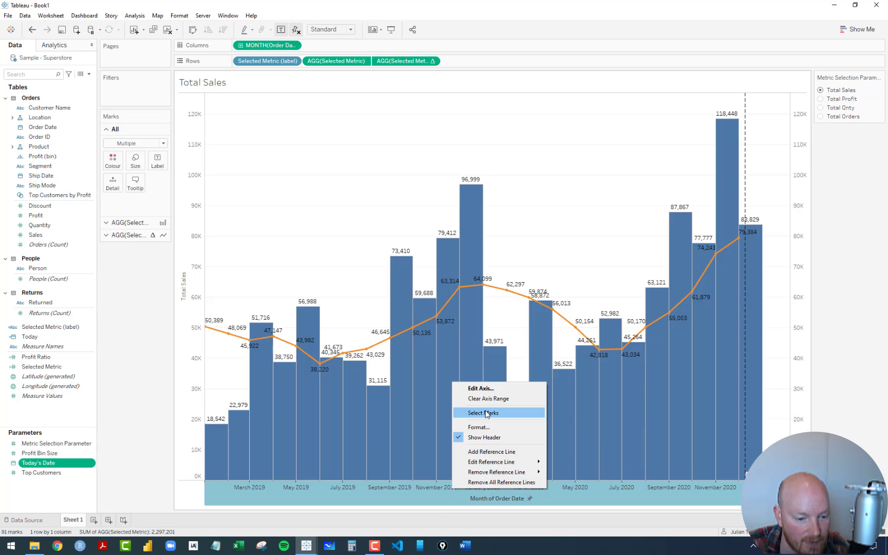
left_click(481, 452)
left_click(441, 229)
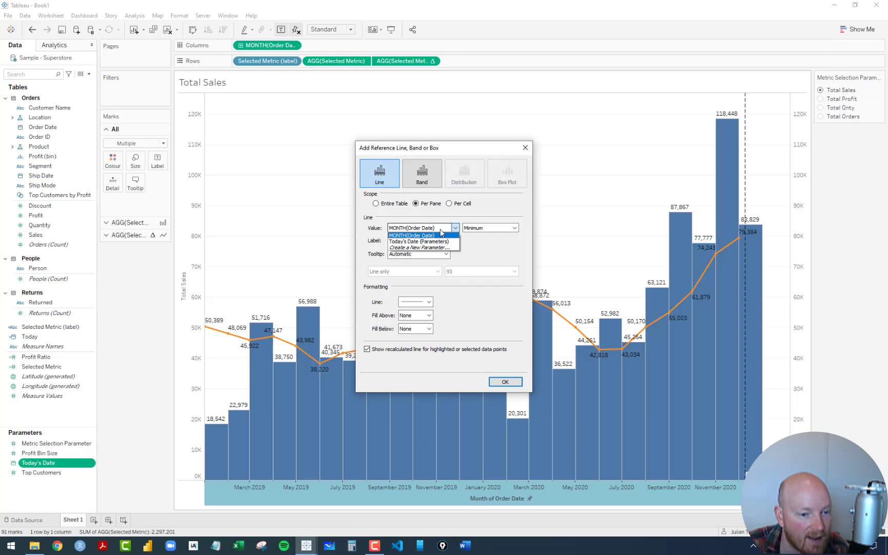
left_click(419, 248)
triple_click(384, 158)
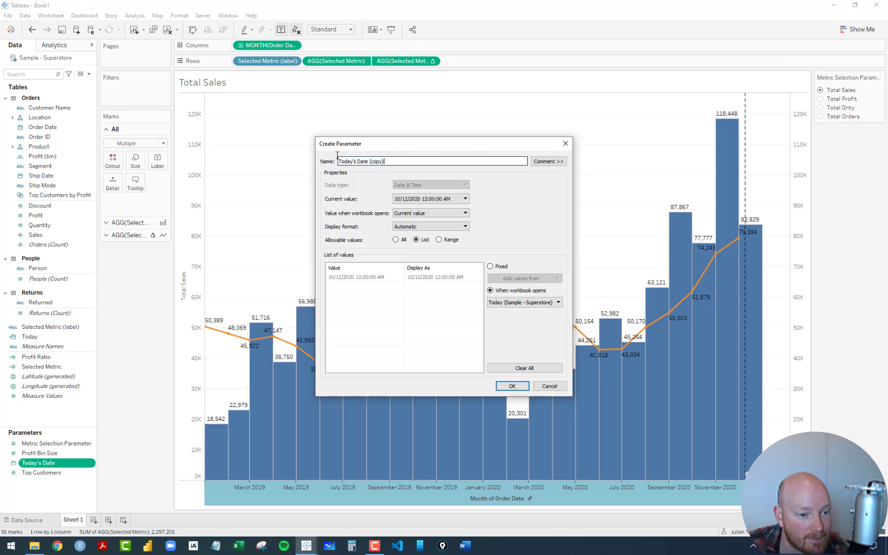
type("Chan")
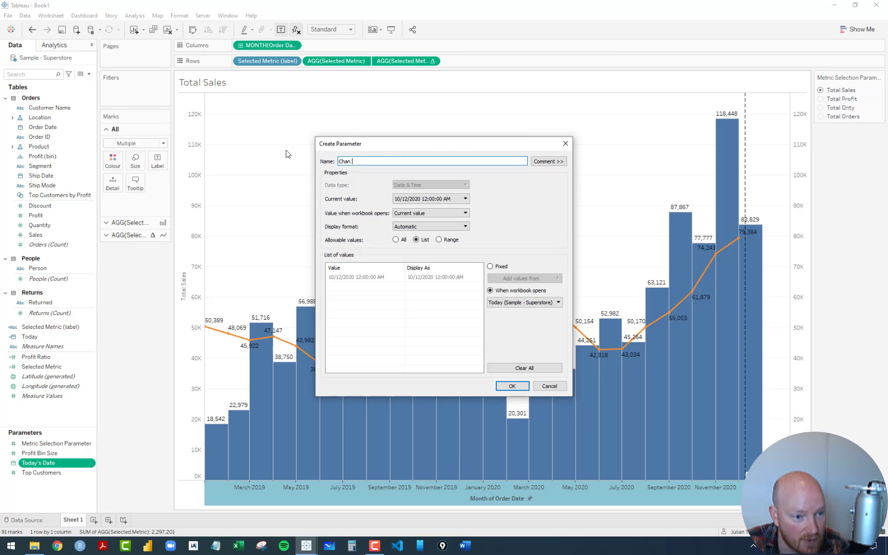
type("ge Date")
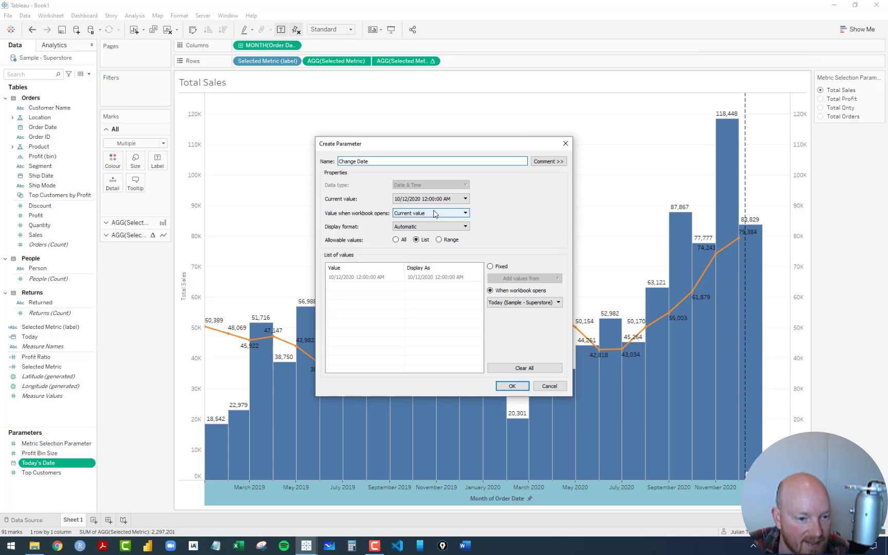
left_click(423, 201)
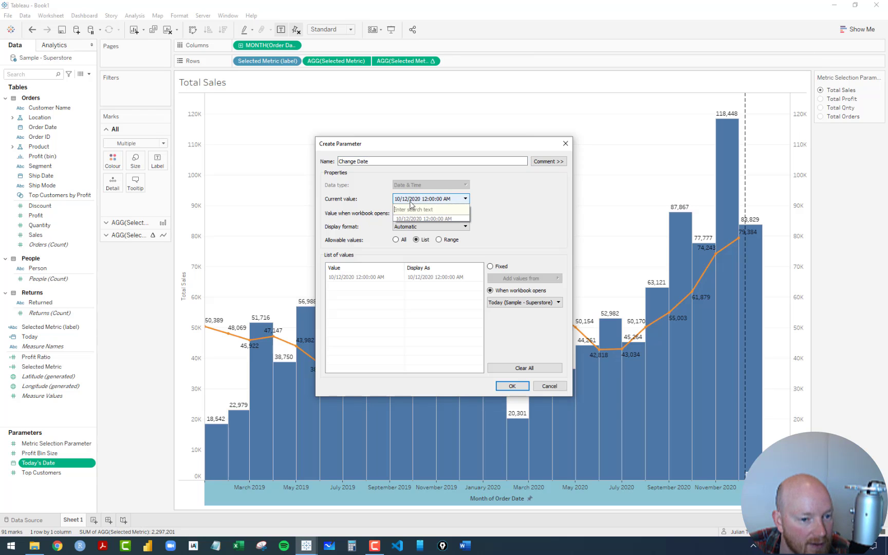
left_click(501, 204)
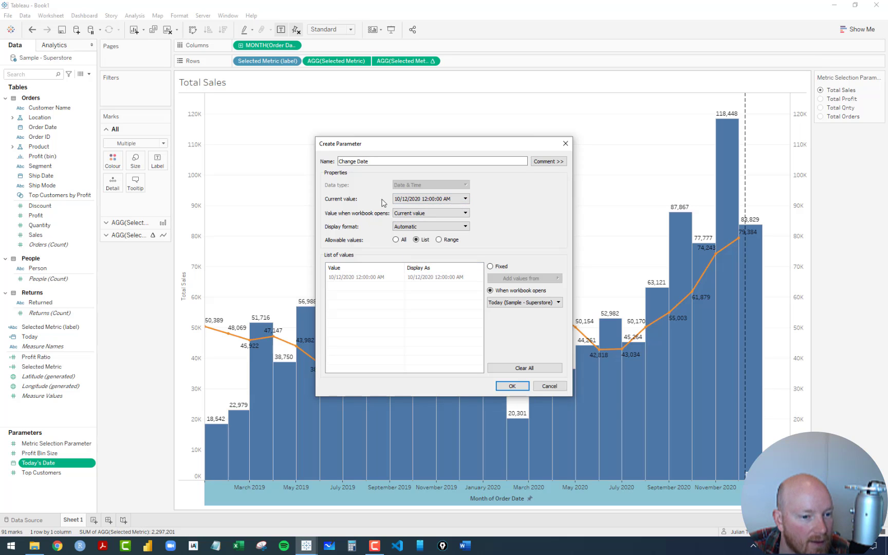
left_click(397, 239)
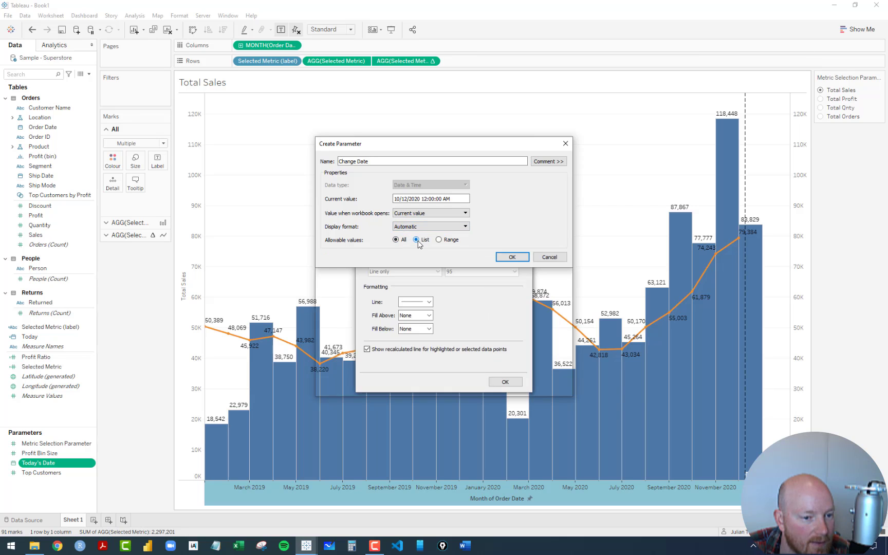
left_click(416, 239)
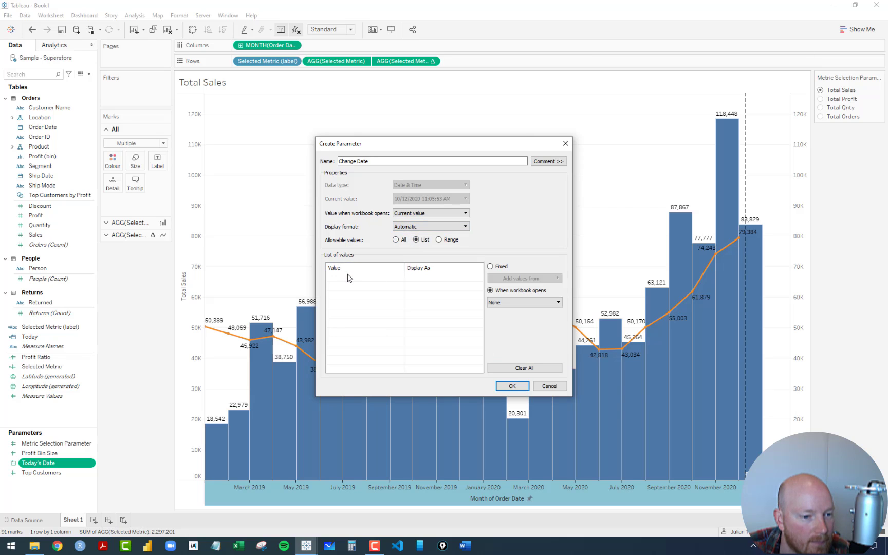
left_click(396, 239)
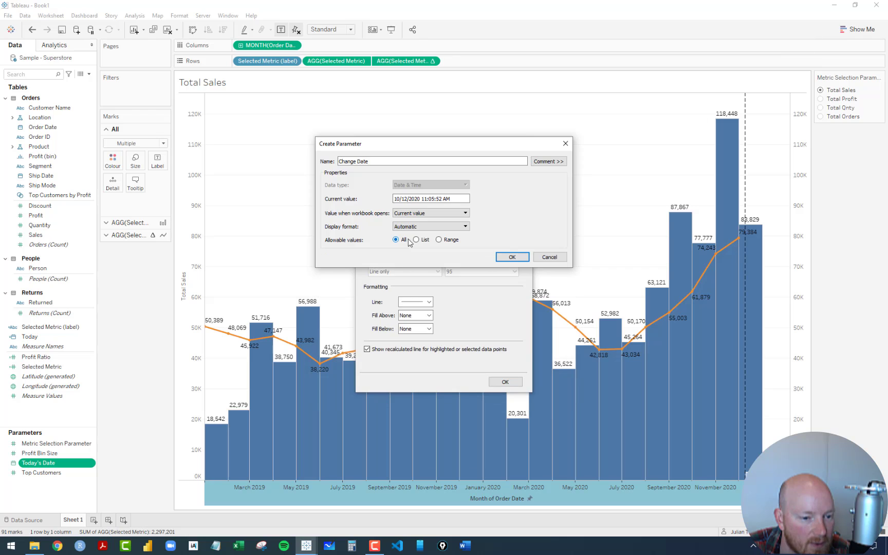
left_click(439, 240)
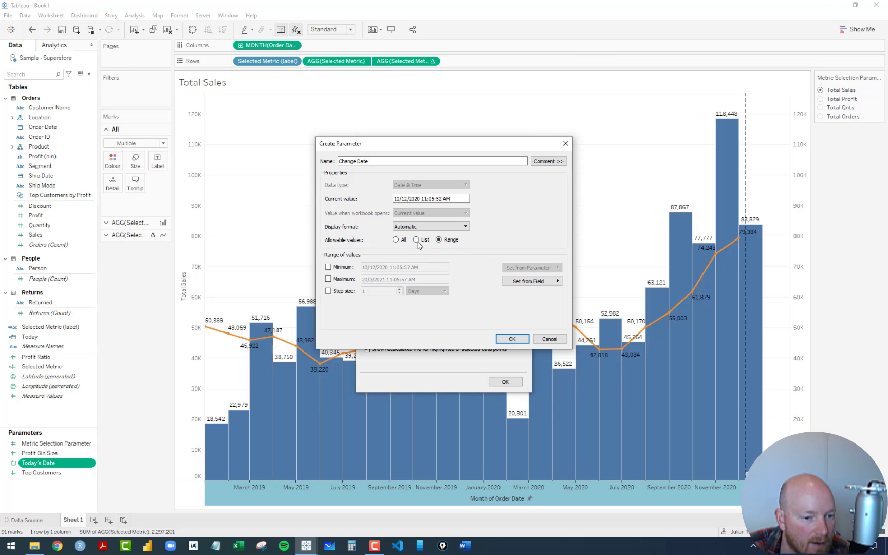
left_click(417, 240)
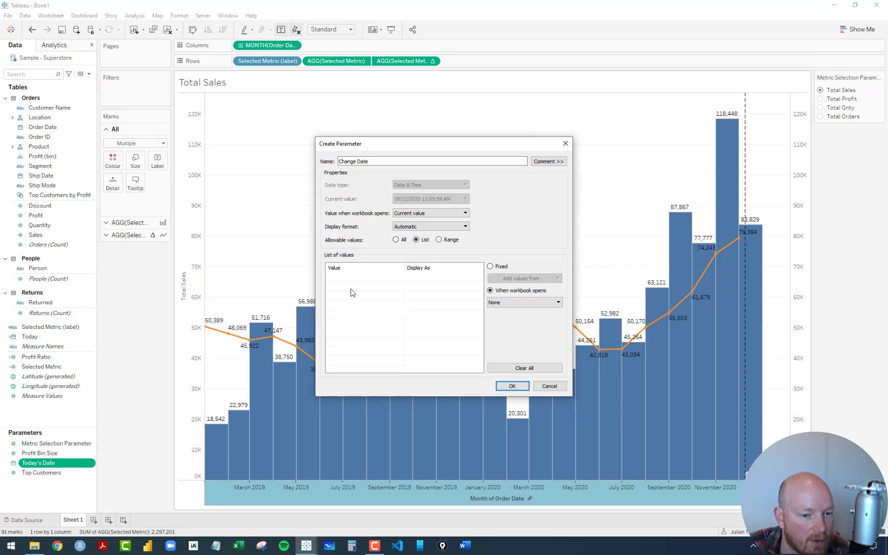
left_click(490, 266)
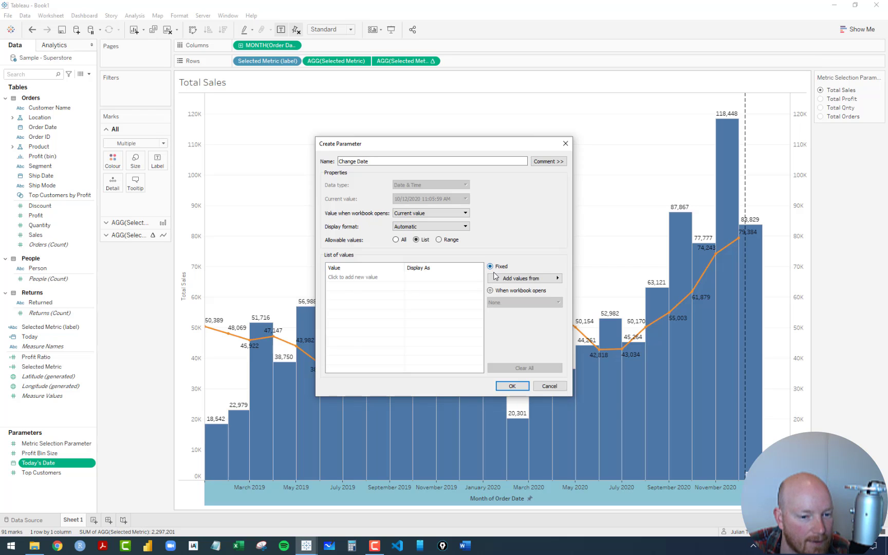
left_click(353, 278)
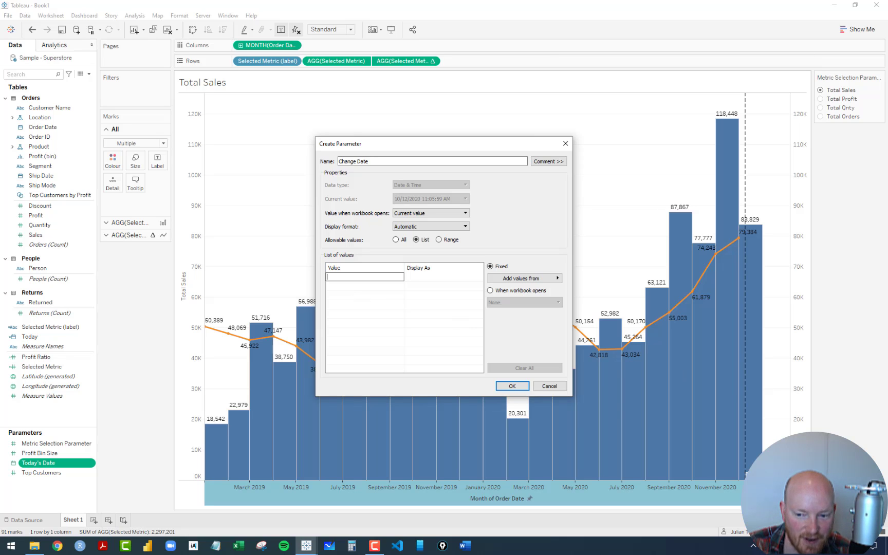
Step: Allow all values for the Change Date parameter and set the date of its current value to 1/3/2020 (1 March)
left_click(396, 240)
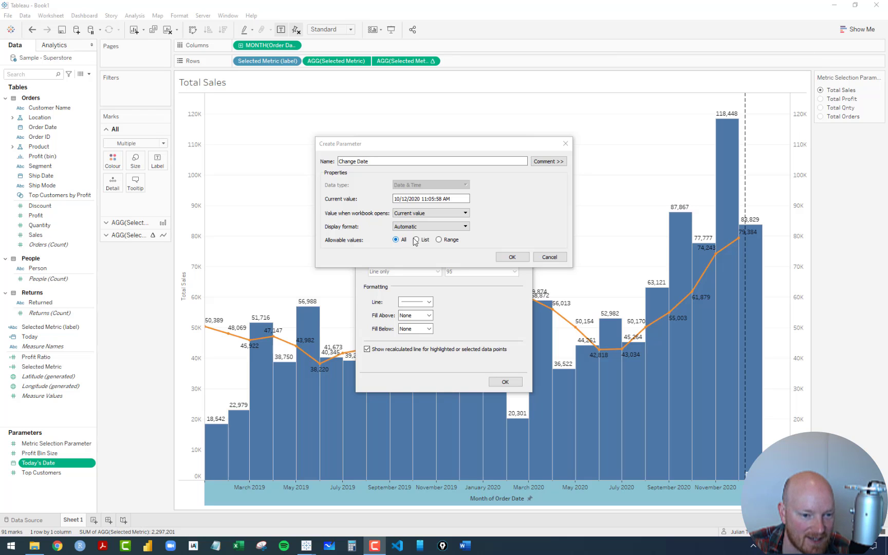
left_click(412, 199)
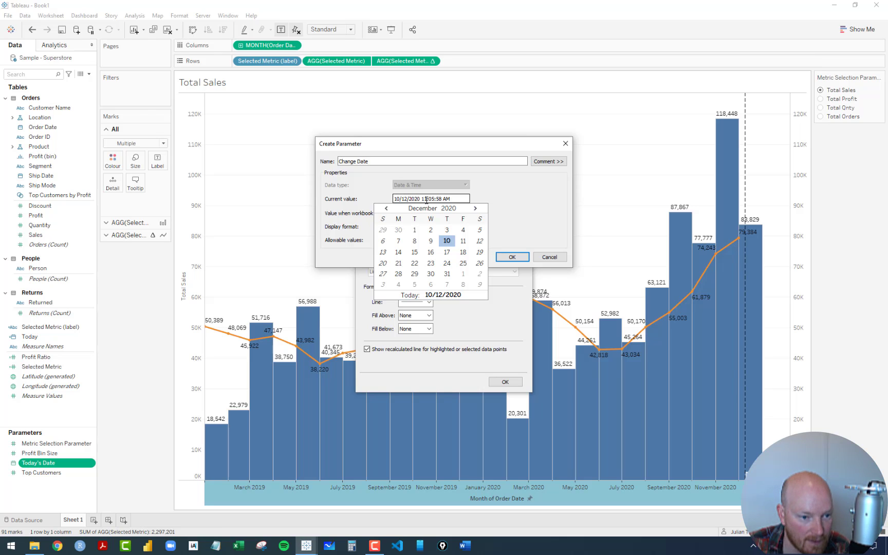
key("Delete")
key("Delete")
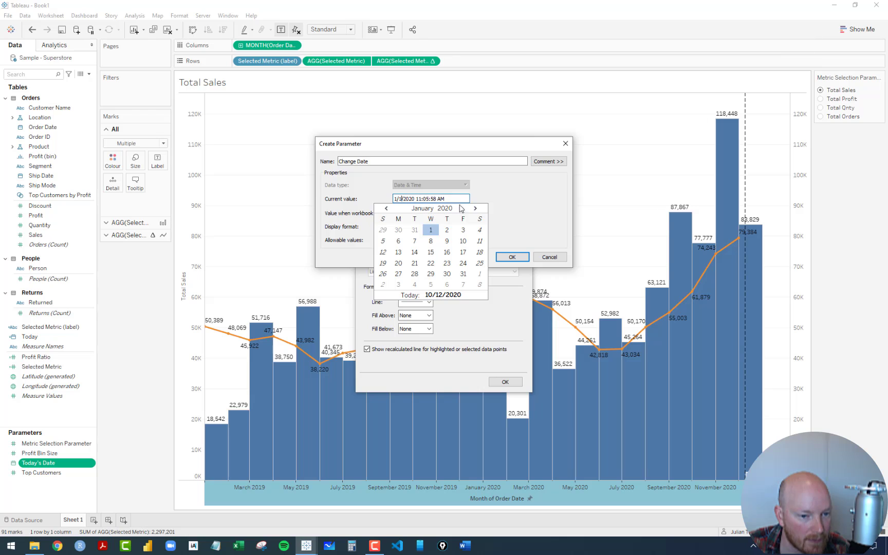
left_click(475, 209)
left_click(476, 210)
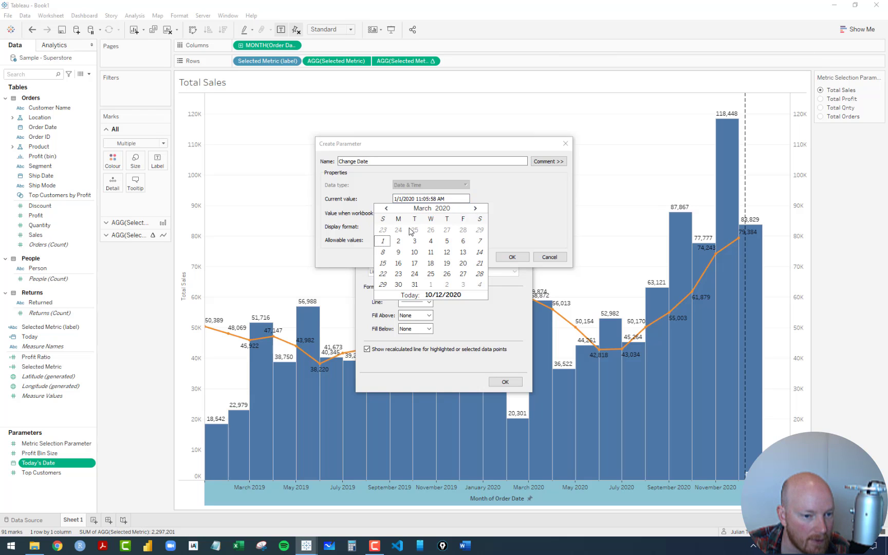
left_click(384, 241)
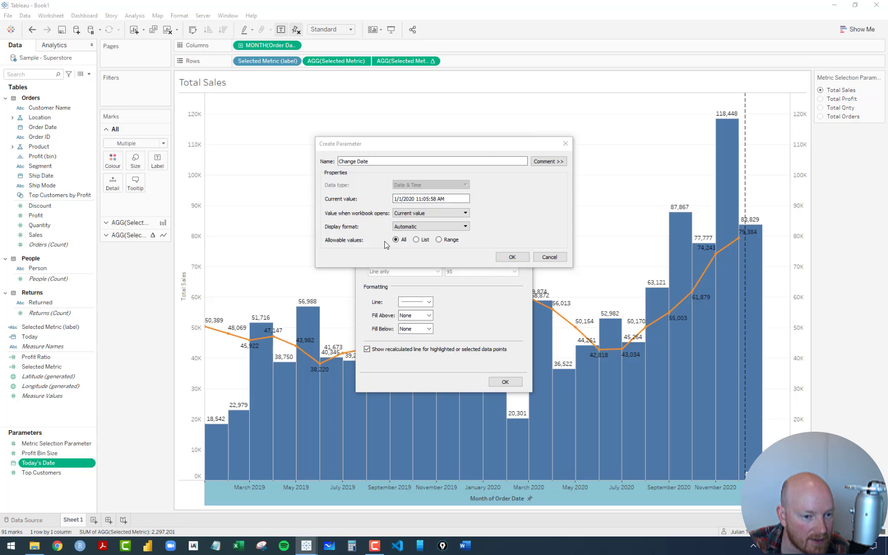
Step: Set the time of the Change Date parameter's current value to 12:00:00 AM
left_click(416, 198)
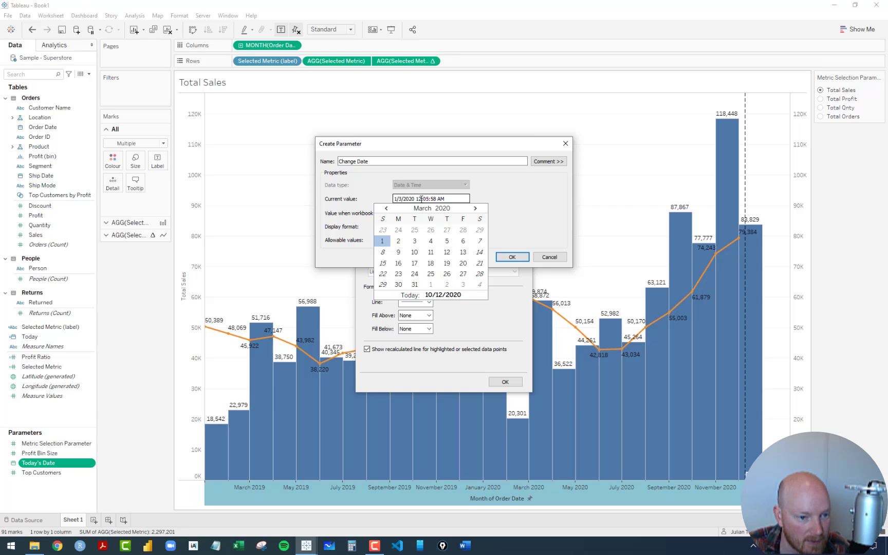
key("BackSpace")
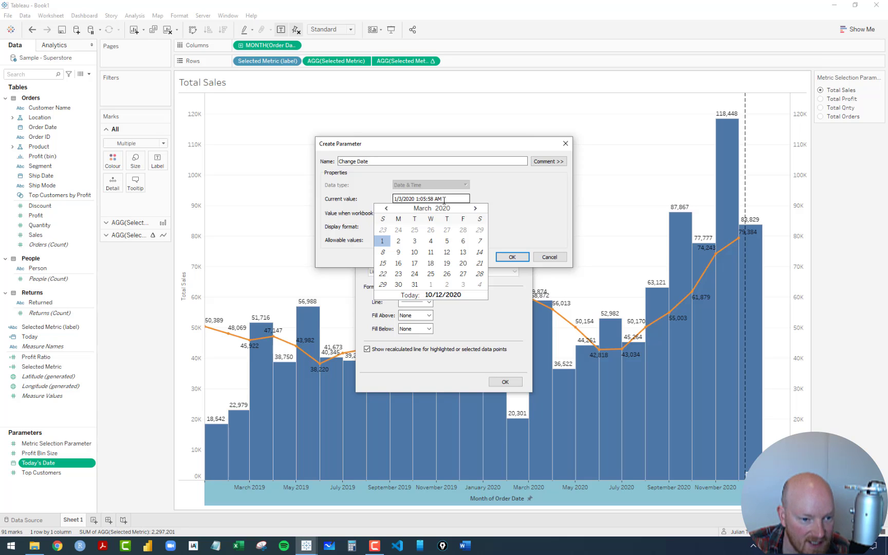
key("BackSpace")
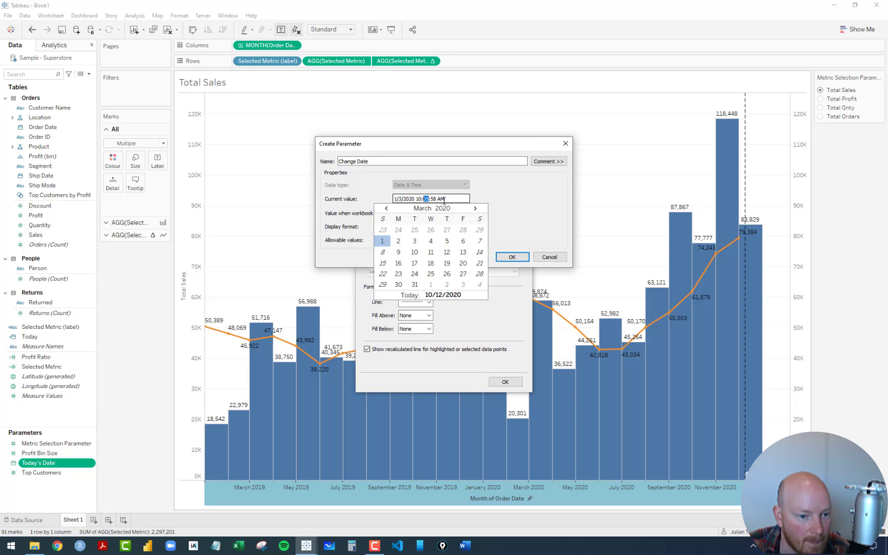
type("020 ")
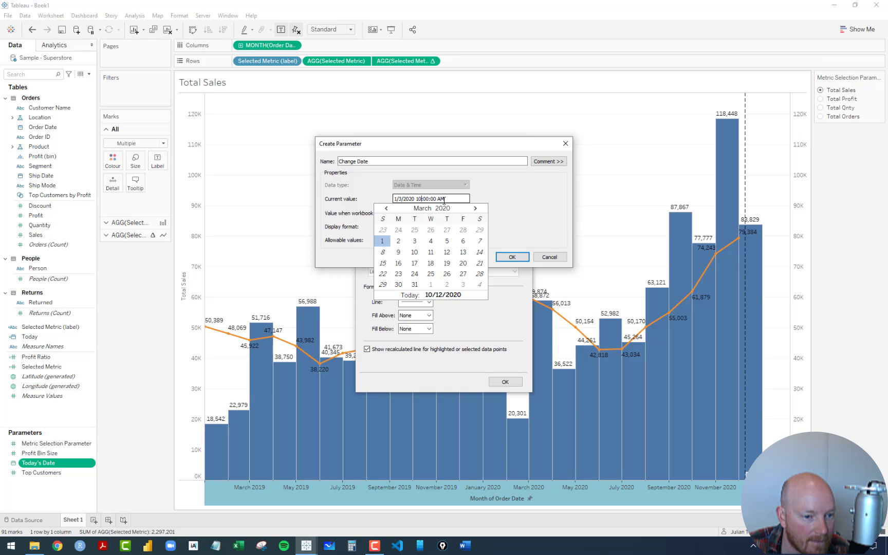
type("12")
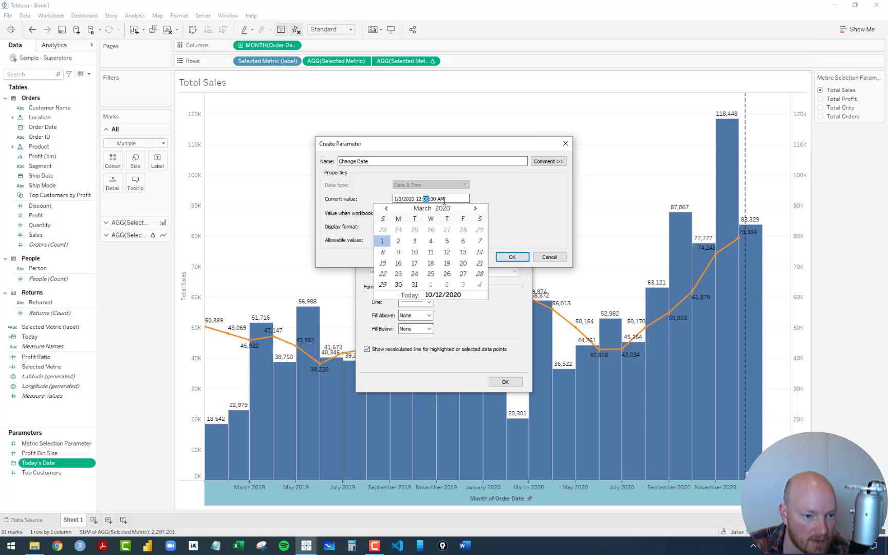
left_click(516, 203)
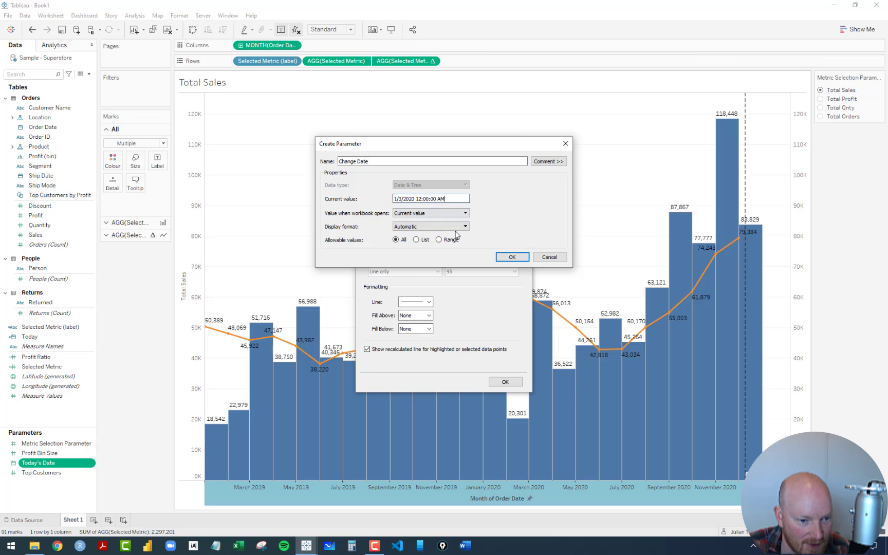
Step: Add the reference line on the Month of Order Date axis using the Change Date parameter and make it dashed
left_click(510, 258)
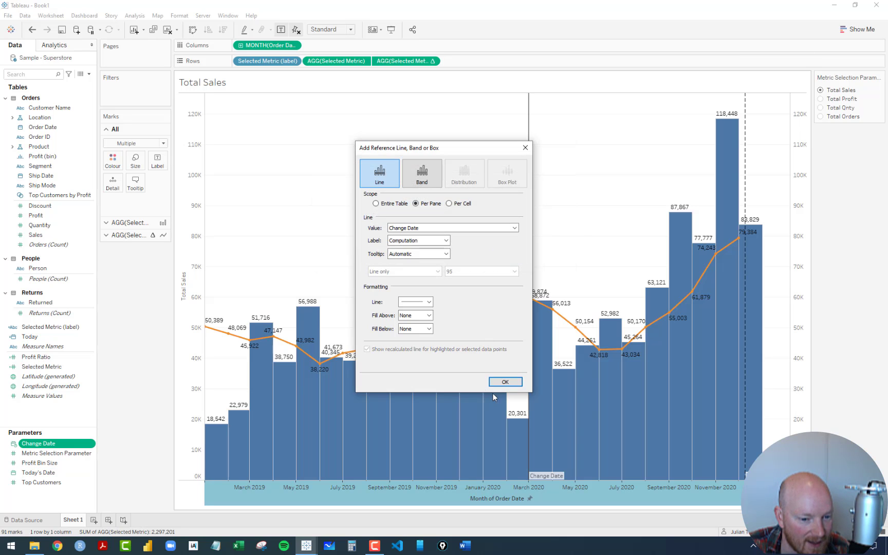
left_click(502, 383)
right_click(530, 194)
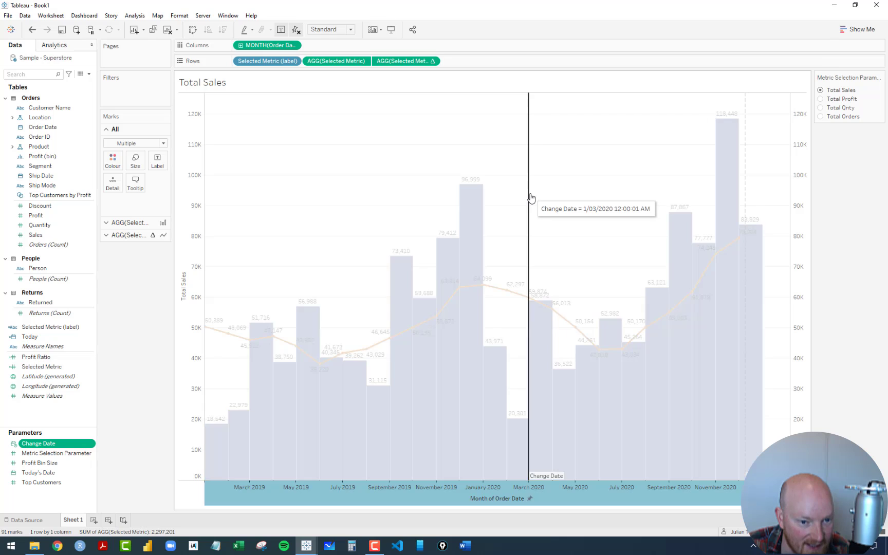
left_click(563, 202)
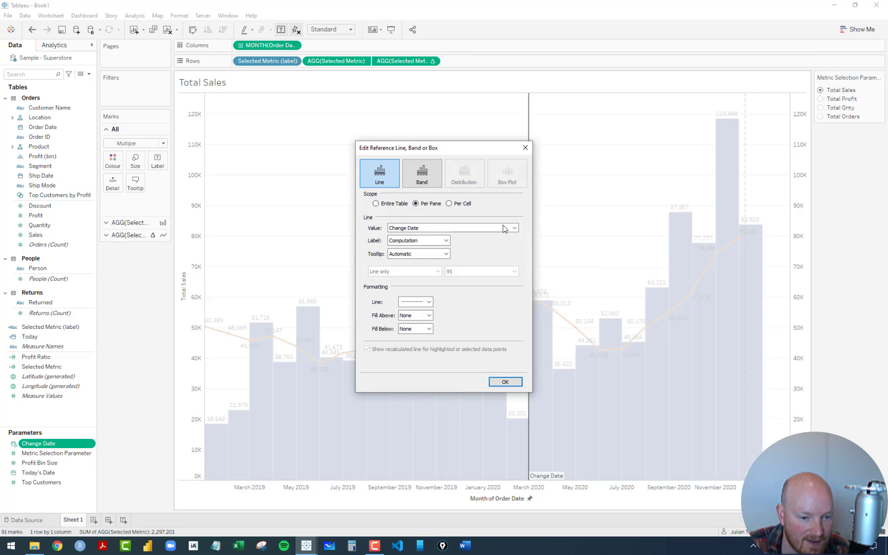
left_click(424, 303)
left_click(428, 338)
left_click(504, 382)
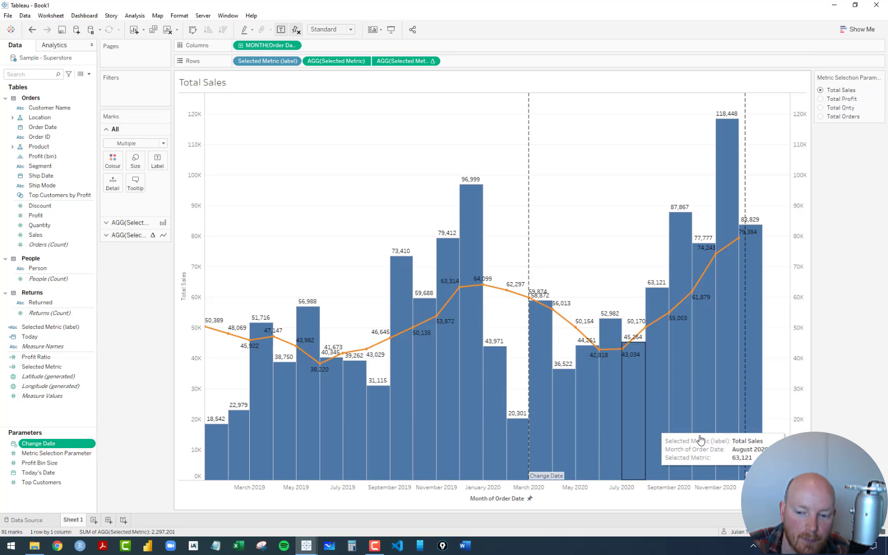
Step: Create a calculated field named After Change as [Order Date] > [Change Date] and colour all marks by it
right_click(29, 409)
left_click(47, 415)
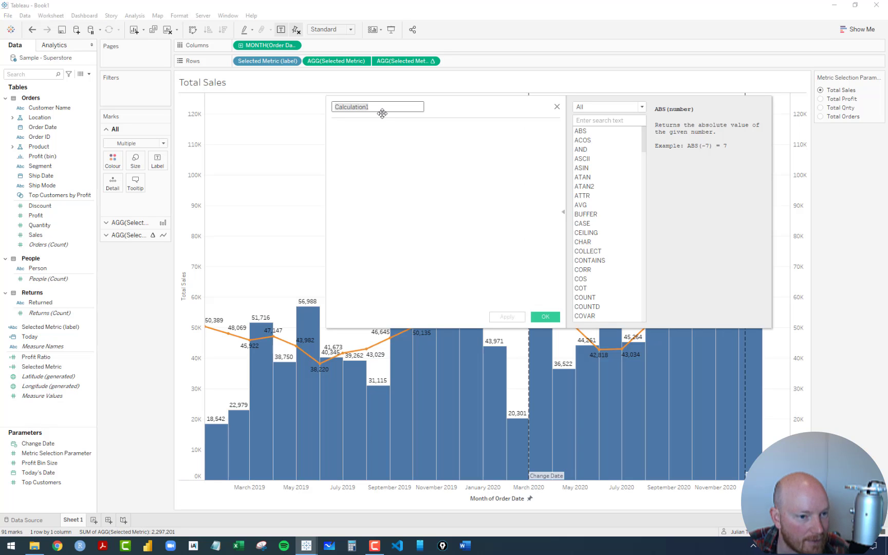
type("B")
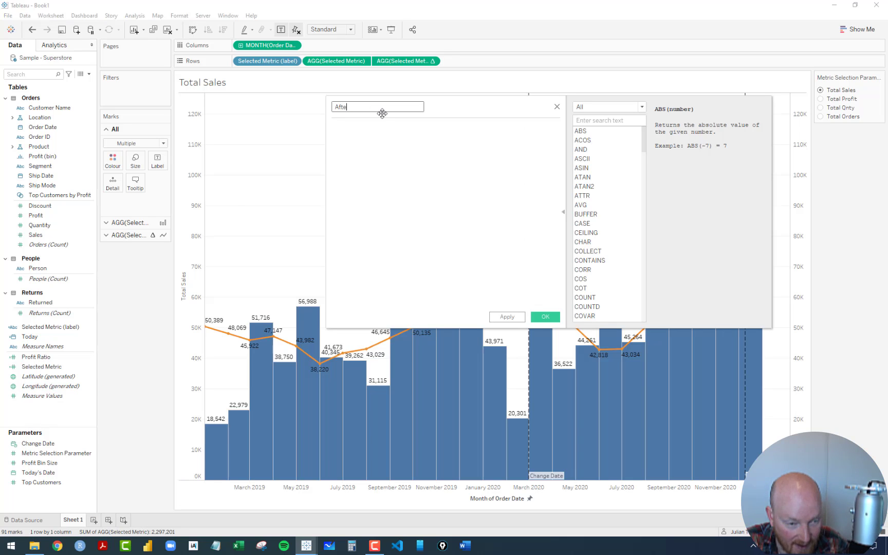
left_click(380, 135)
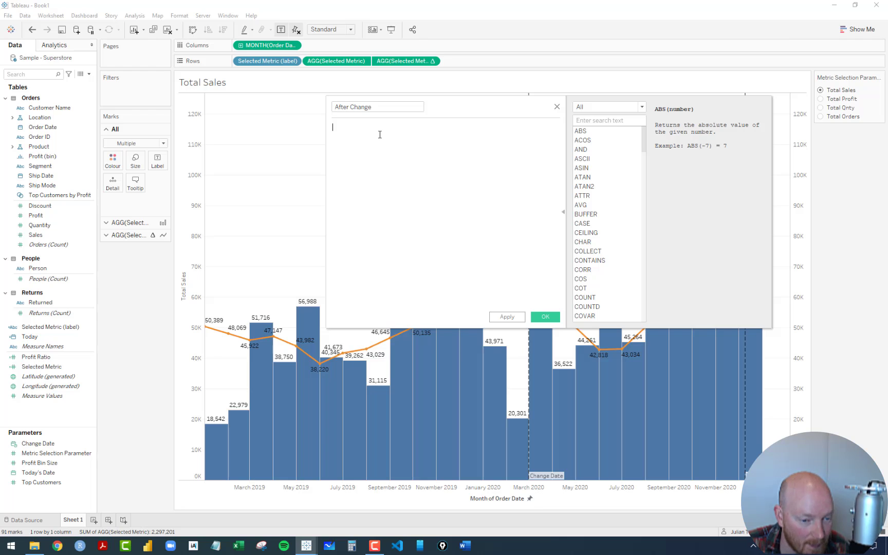
type("Order")
key("Return")
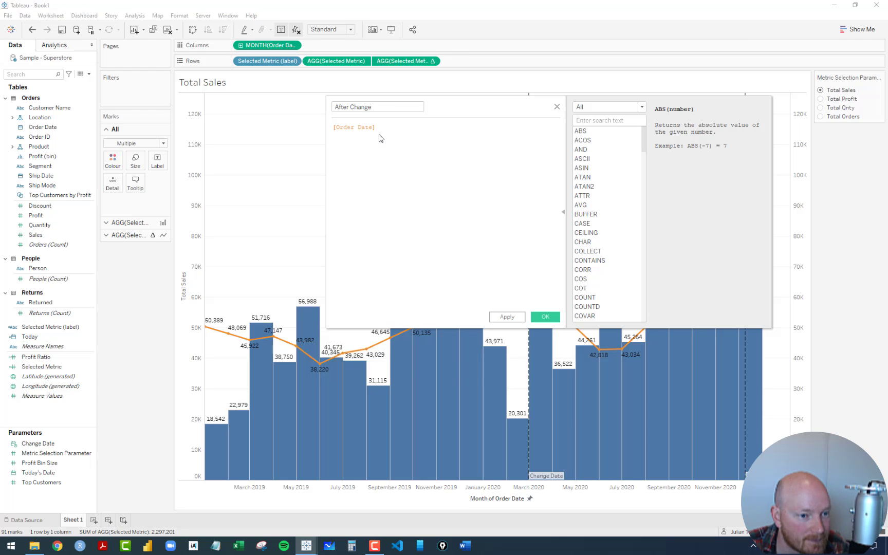
type(">")
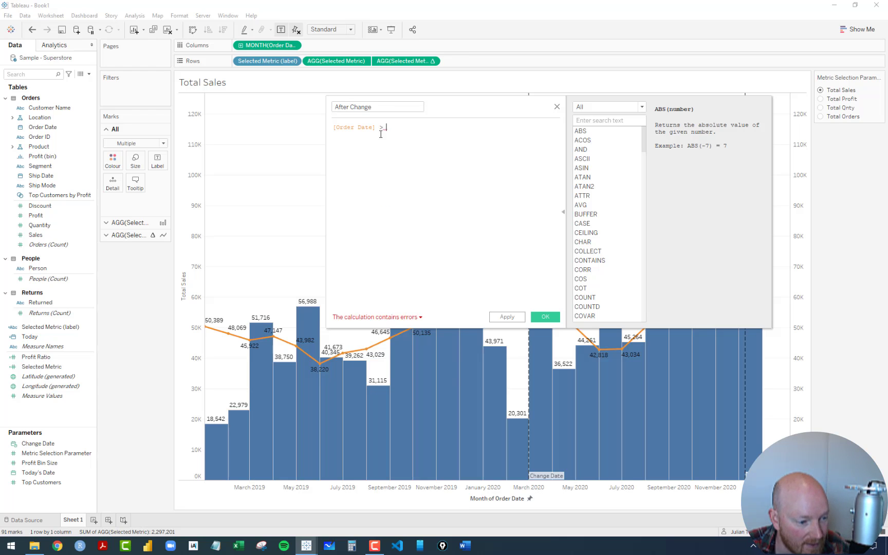
type(" change")
key("Return")
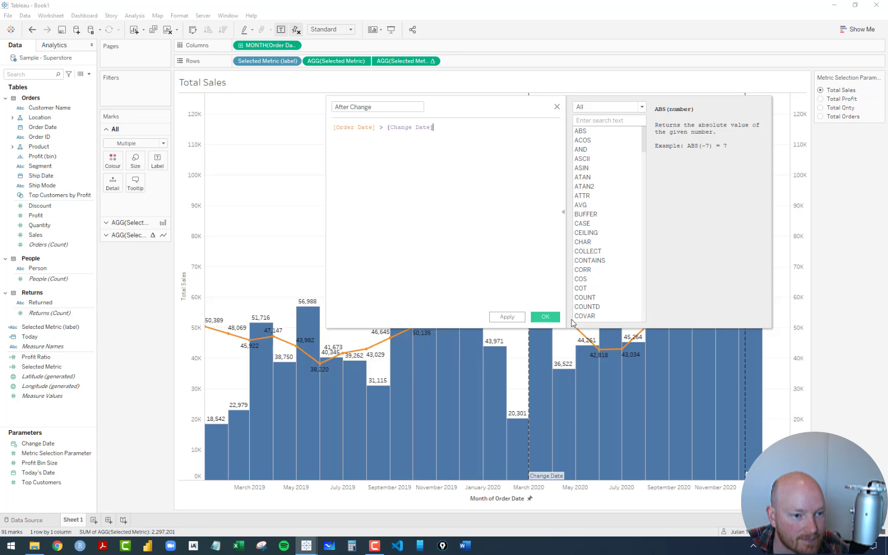
left_click(551, 317)
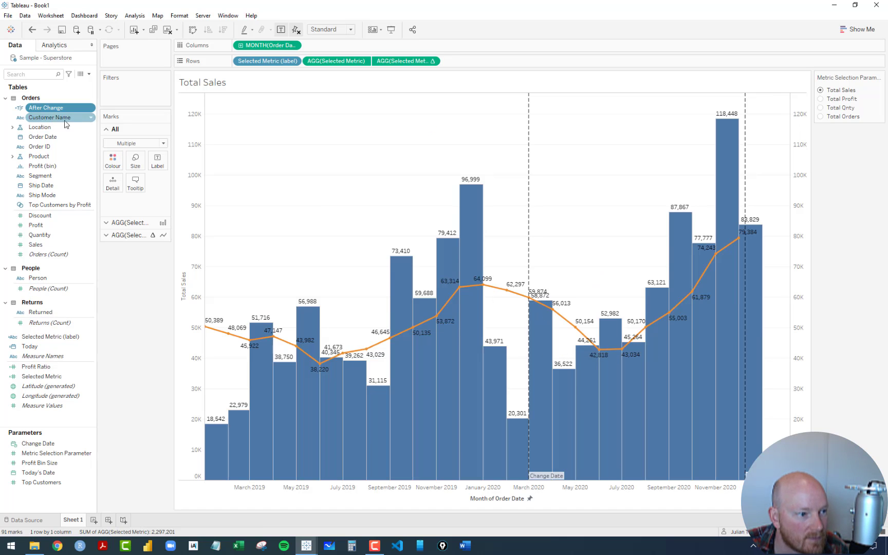
left_click_drag(51, 107, 112, 159)
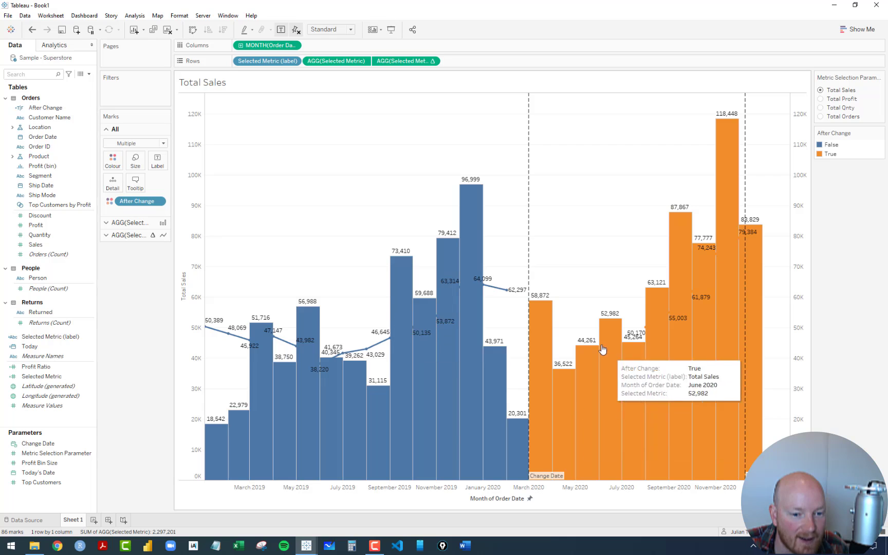
left_click(124, 237)
left_click(113, 185)
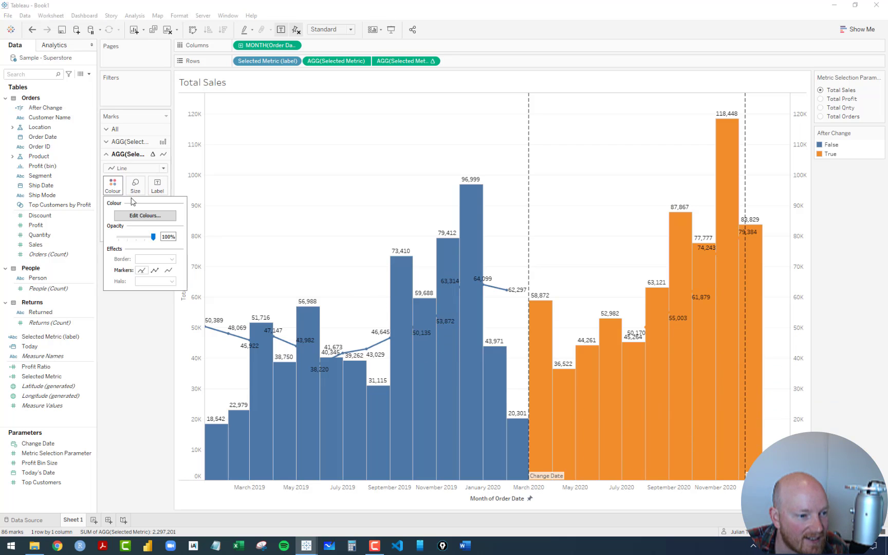
left_click(145, 215)
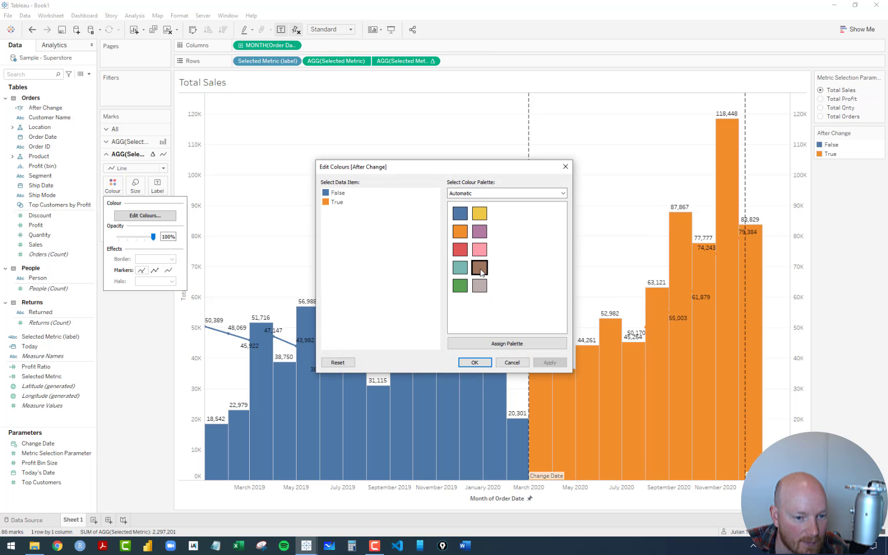
left_click(475, 362)
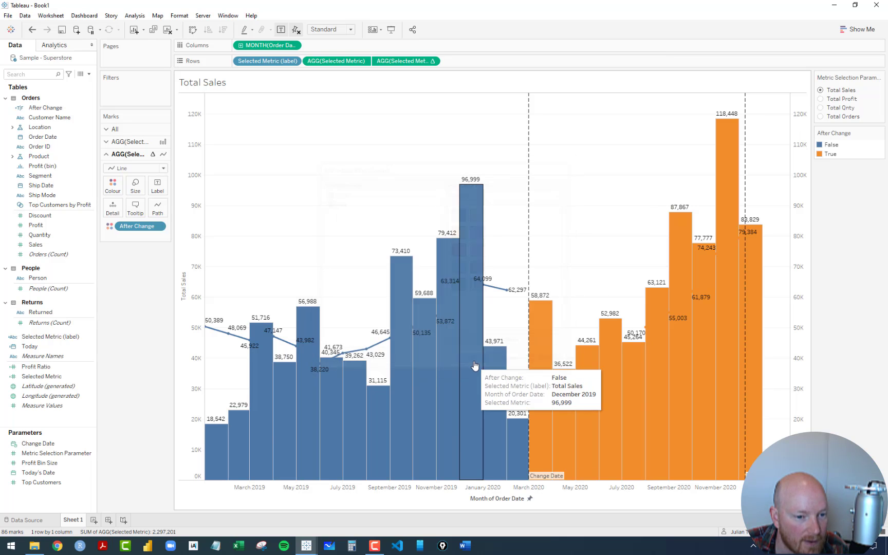
left_click(108, 185)
left_click(145, 215)
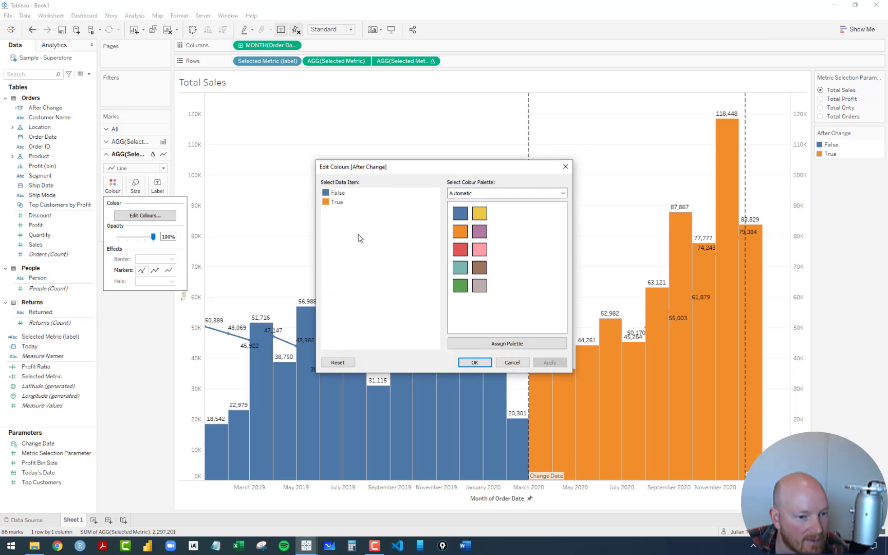
left_click(512, 363)
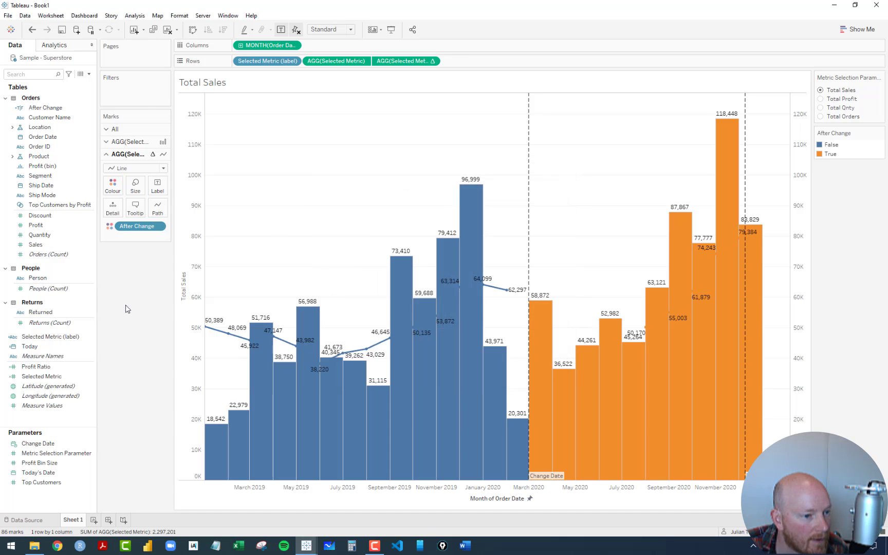
Step: Remove After Change from the moving average line's marks and recolour that line teal
left_click_drag(143, 230, 142, 303)
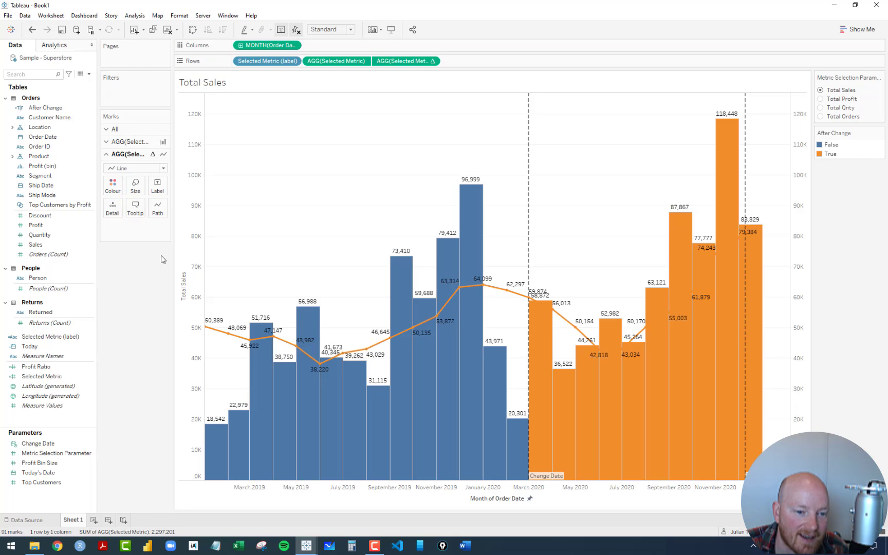
left_click(126, 143)
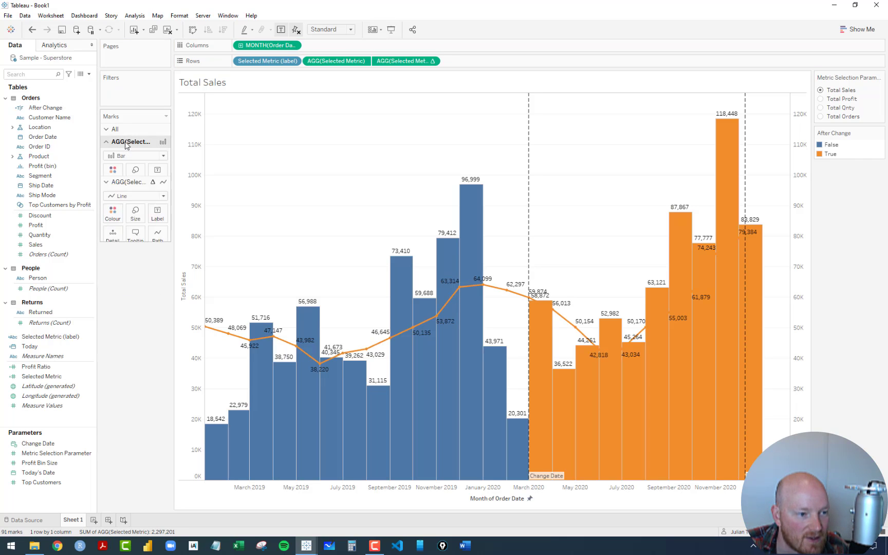
left_click(126, 235)
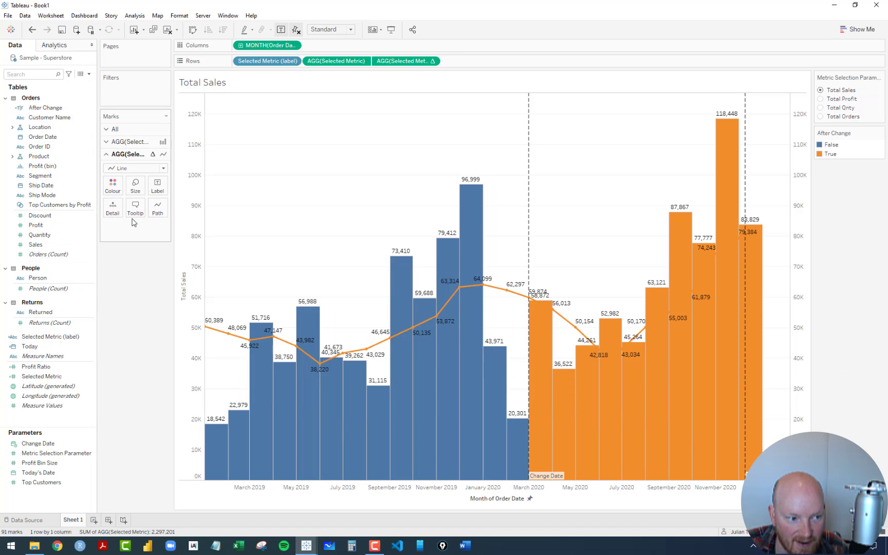
left_click(120, 185)
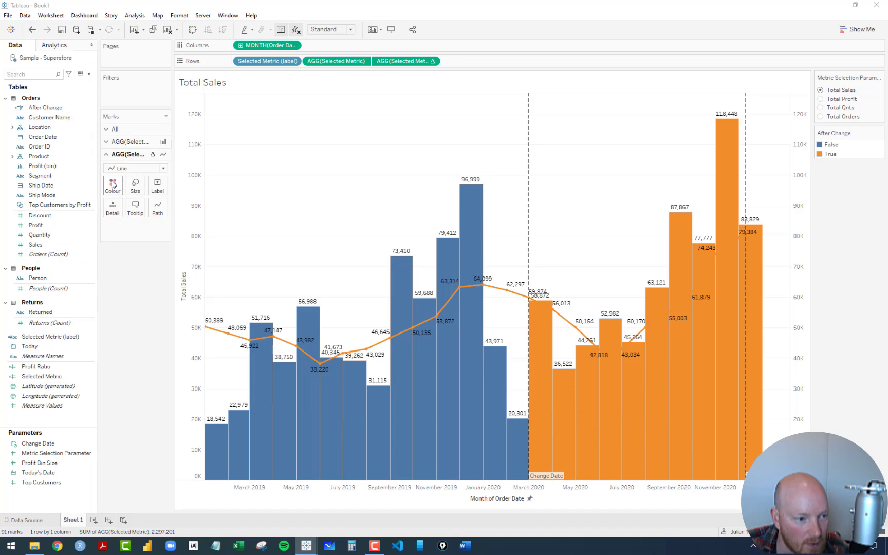
left_click(178, 215)
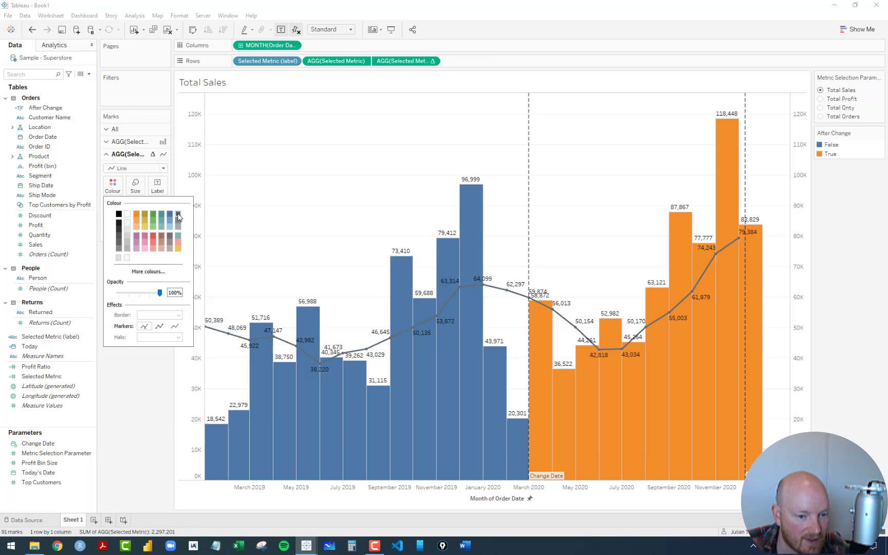
left_click(178, 236)
left_click(145, 359)
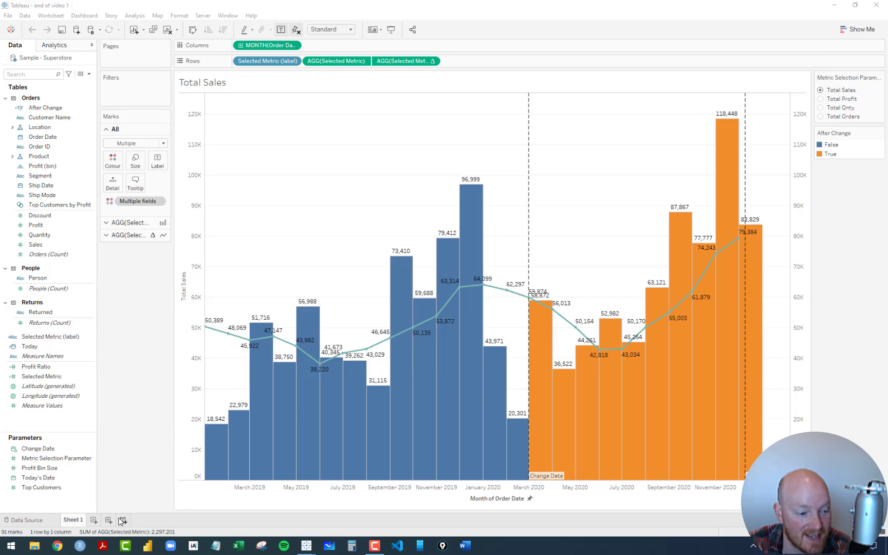
Step: Add a new worksheet and start a calculated field named MTD
left_click(94, 520)
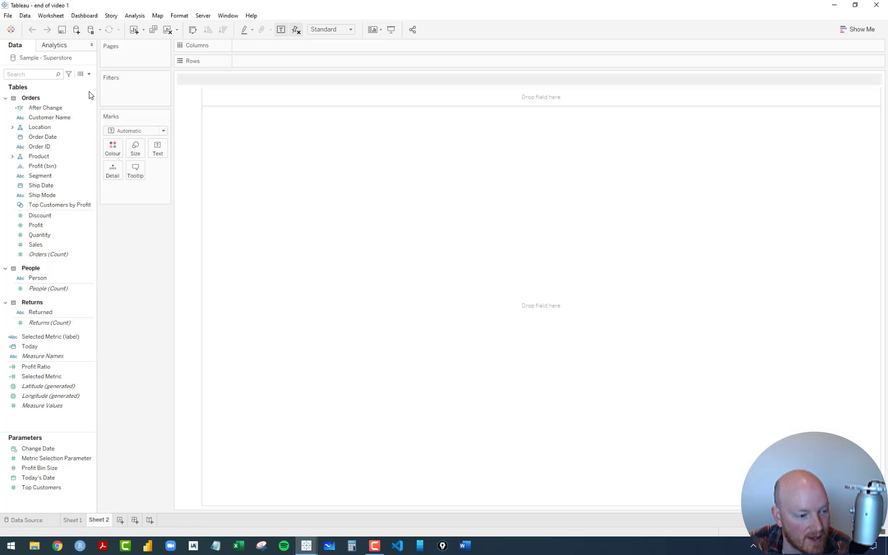
left_click(89, 74)
left_click(86, 87)
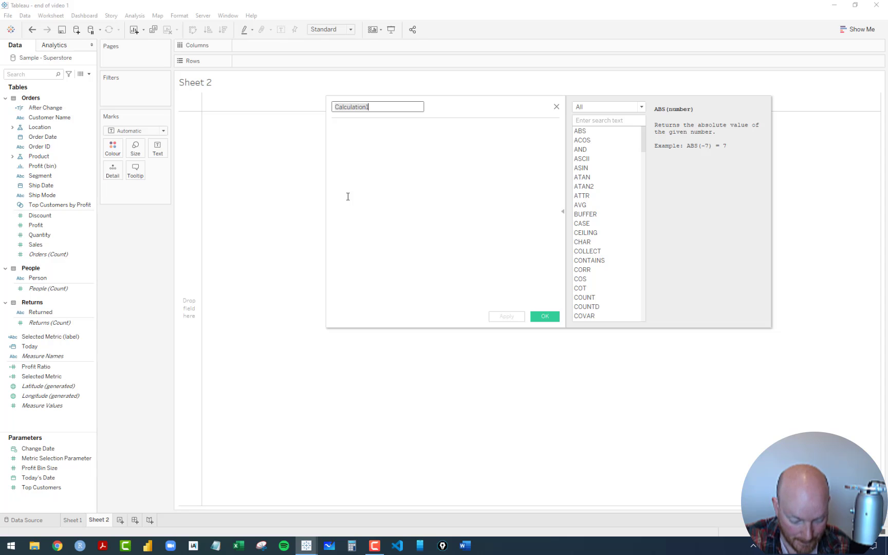
type("MTD")
Step: Enter {FIXED : MAX([Order Date])} as the formula of the MTD calculated field
left_click(385, 138)
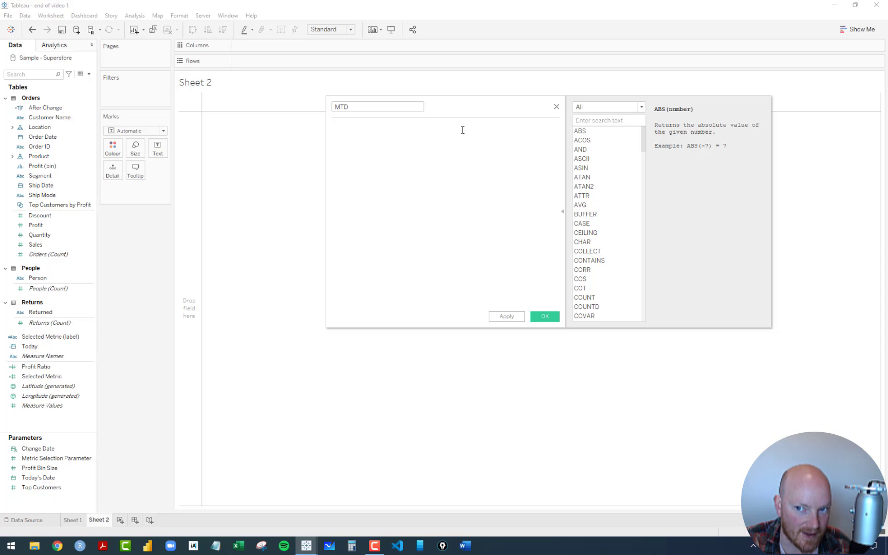
left_click(379, 127)
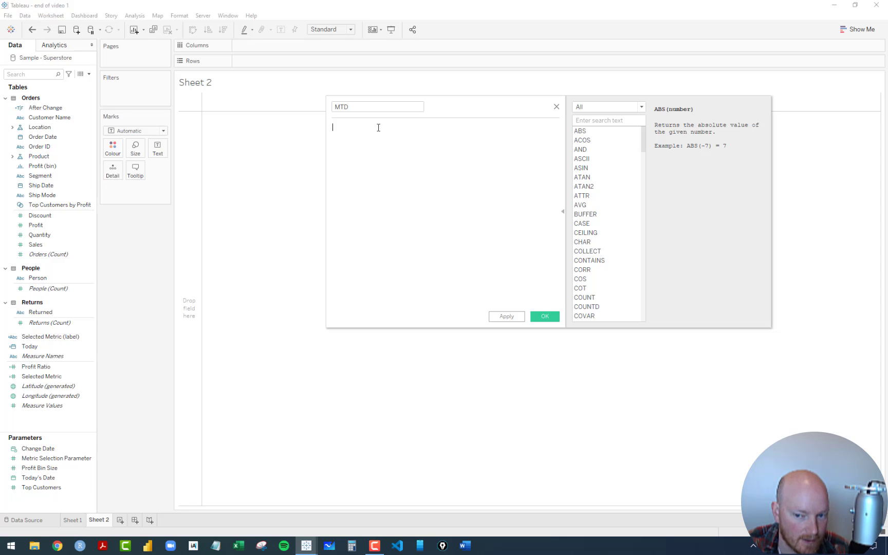
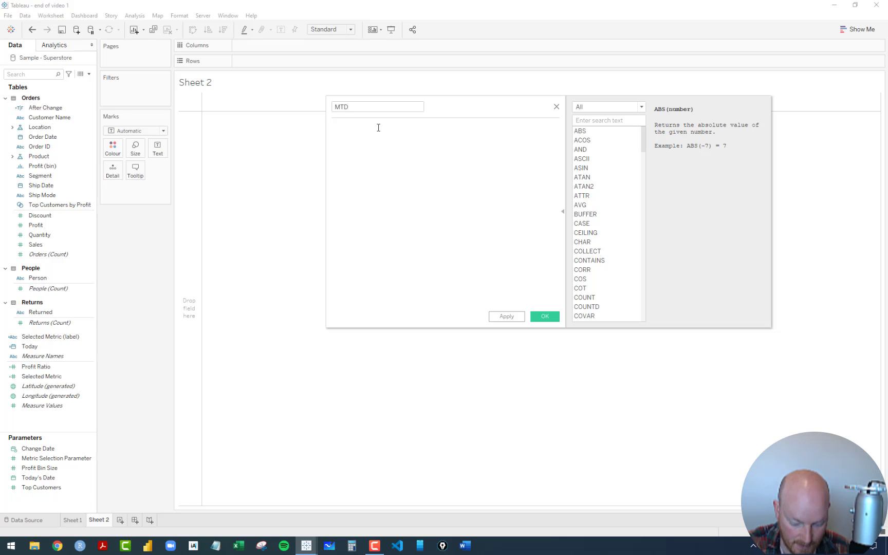
type("{FIXE")
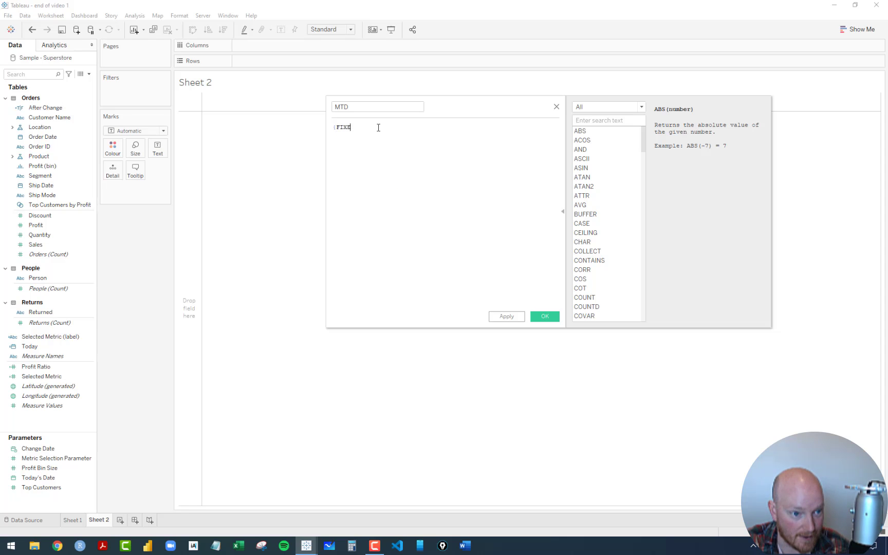
type("D :")
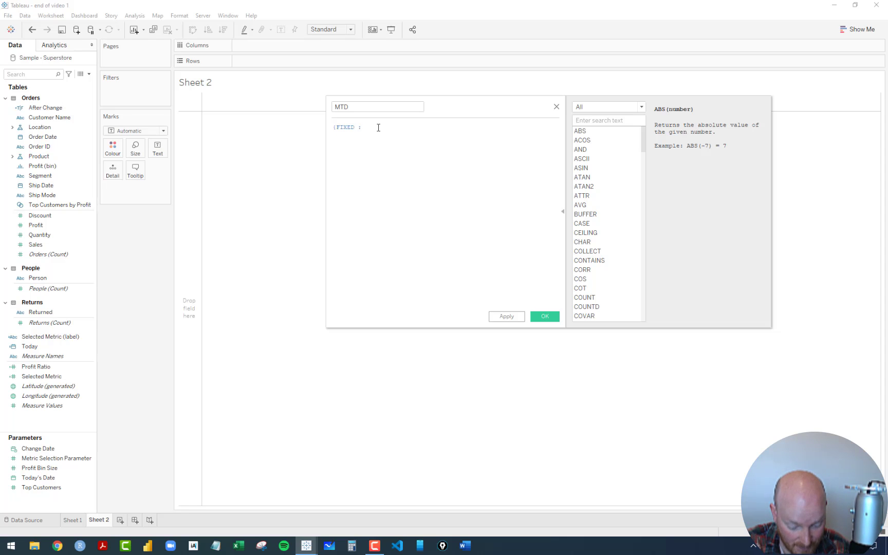
type(" MAX([Order")
key("Return")
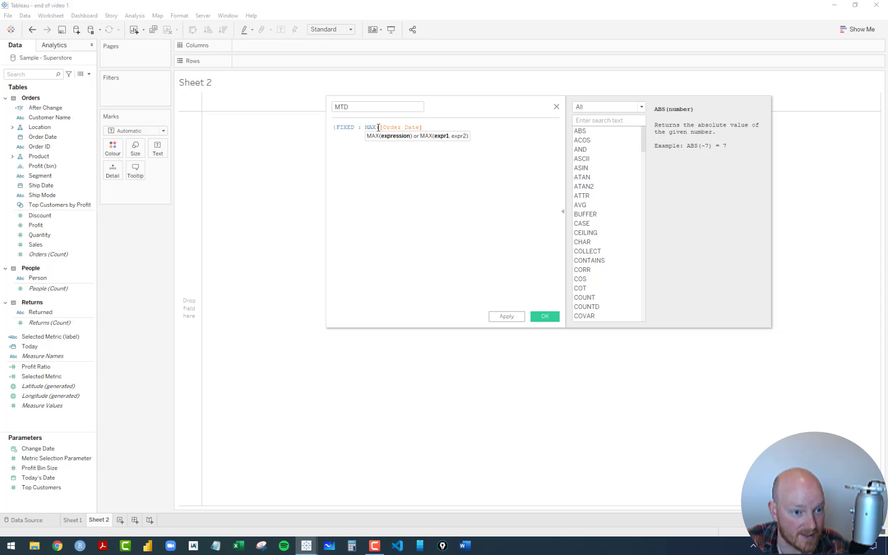
type(")}")
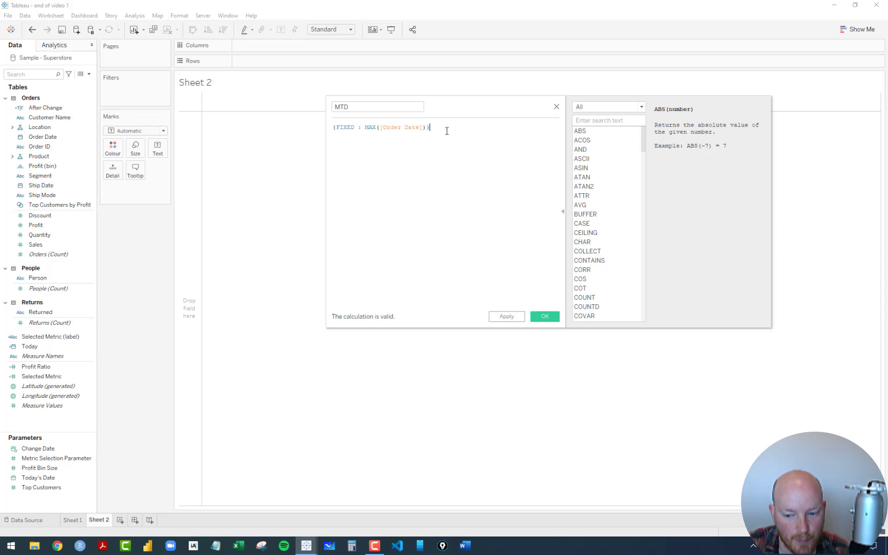
Step: Add the comment //Max Date above the FIXED expression, save it as a separate Max Date field, and clear the MTD formula
left_click(358, 129)
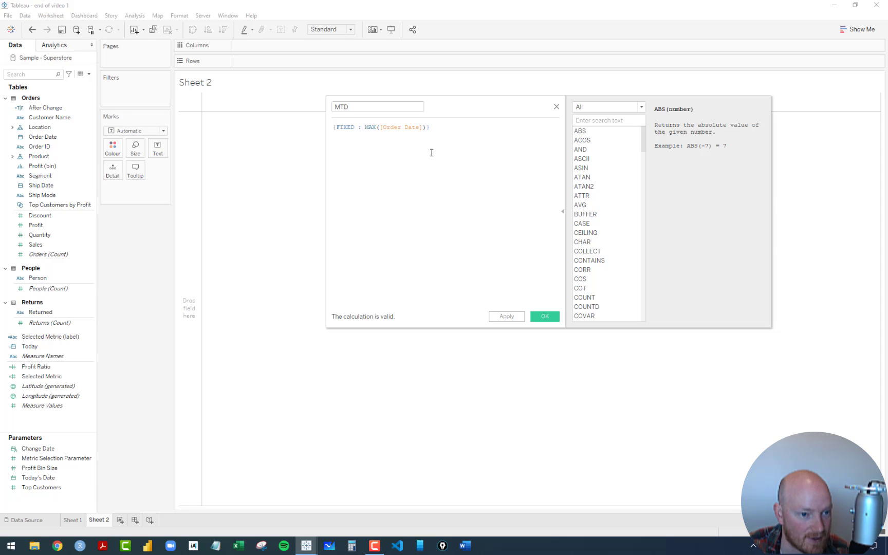
left_click(336, 127)
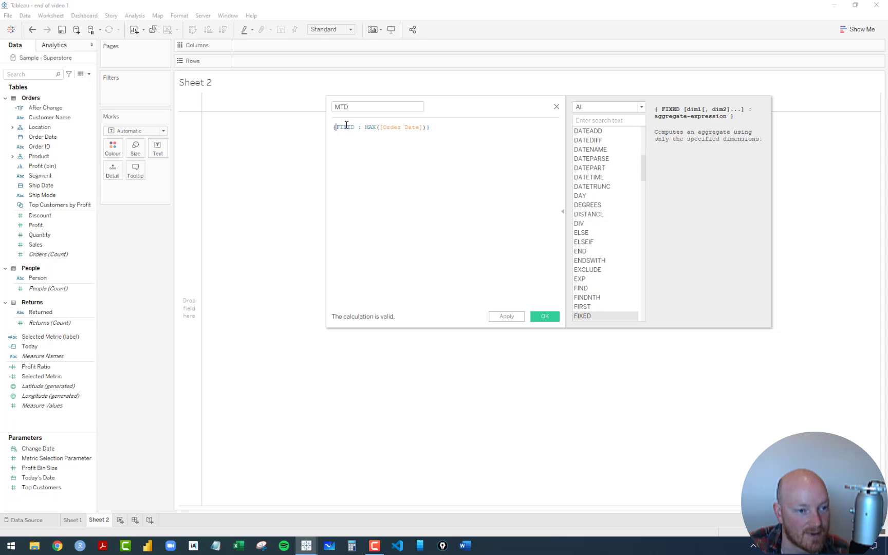
key("Return")
key("Up")
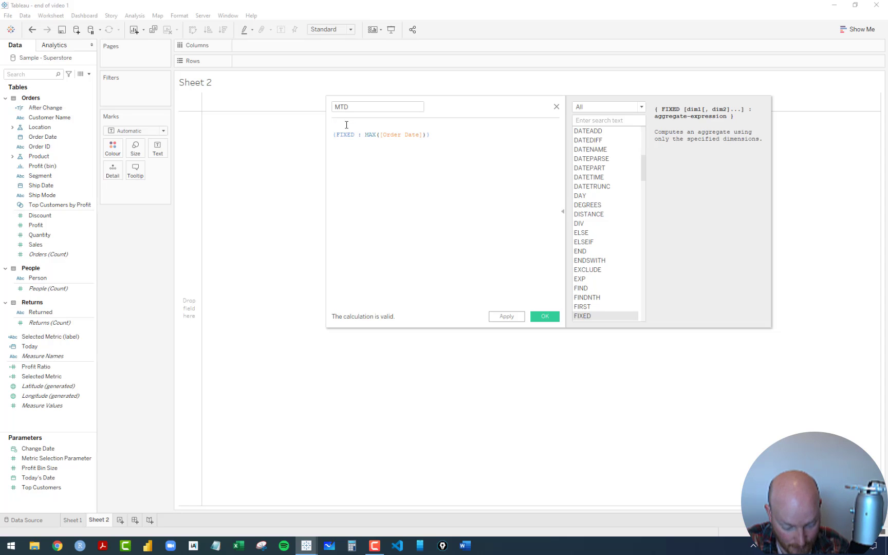
type("//Max Date")
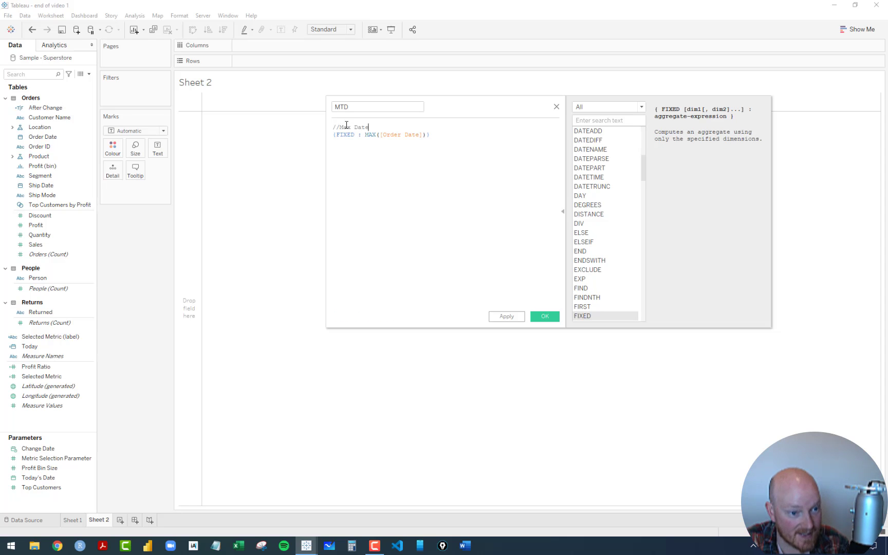
left_click_drag(434, 134, 323, 133)
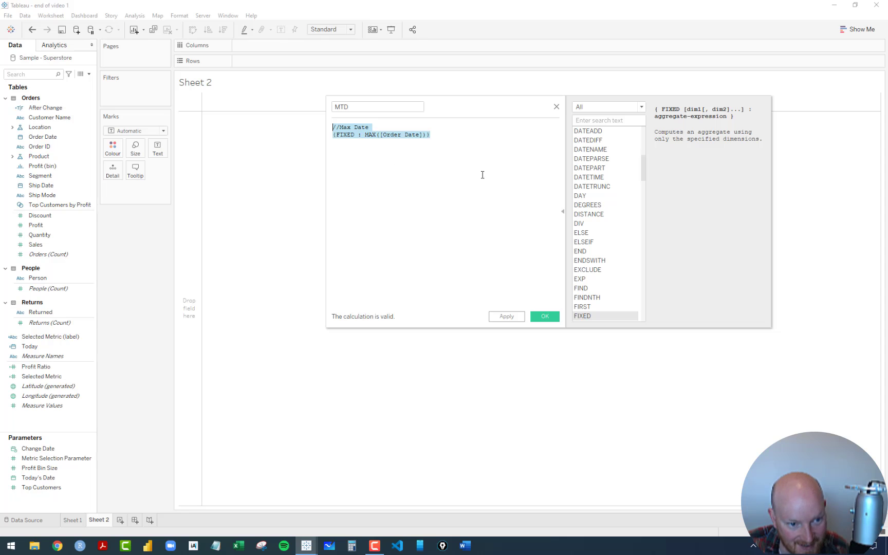
left_click_drag(360, 135, 67, 223)
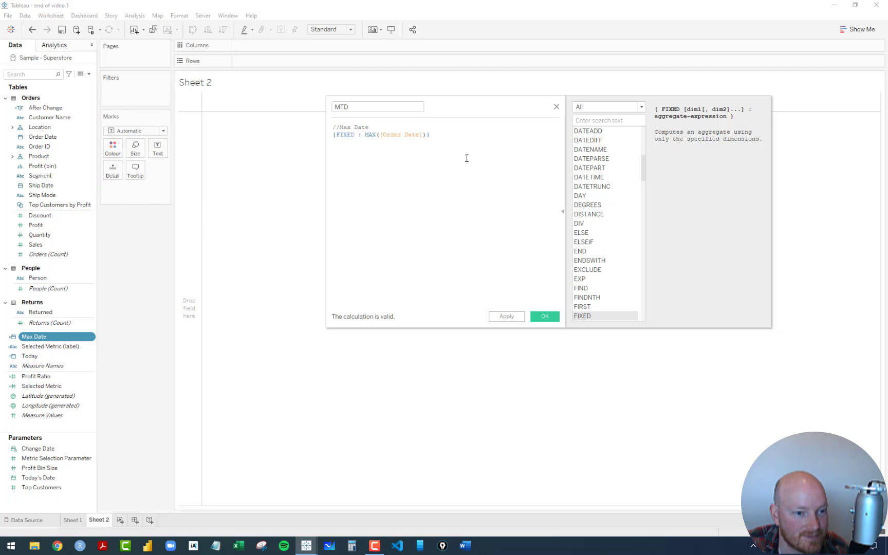
key("ctrl+a")
key("BackSpace")
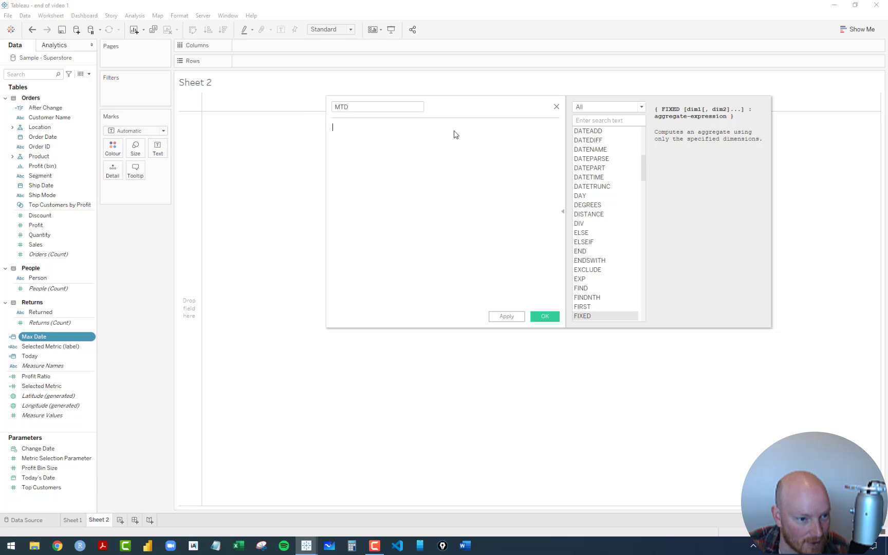
type("max")
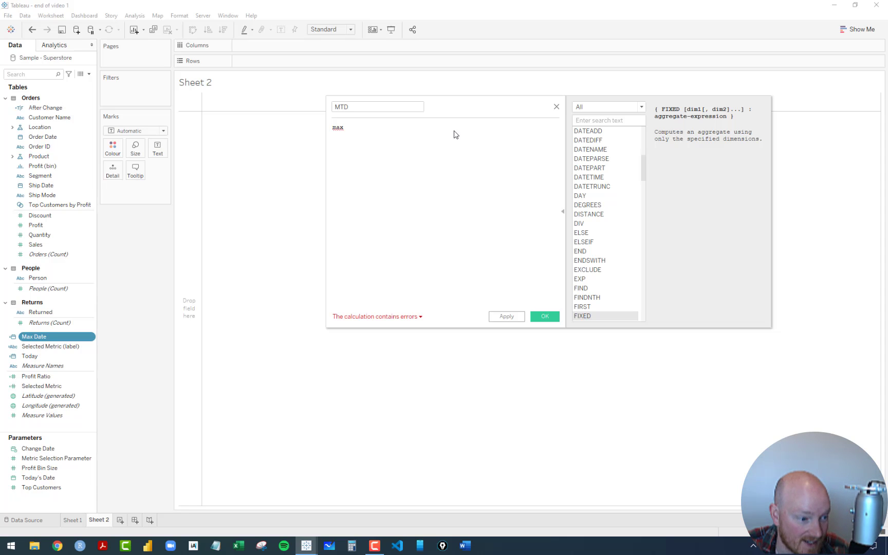
key("BackSpace")
key("BackSpace")
key("BackSpace")
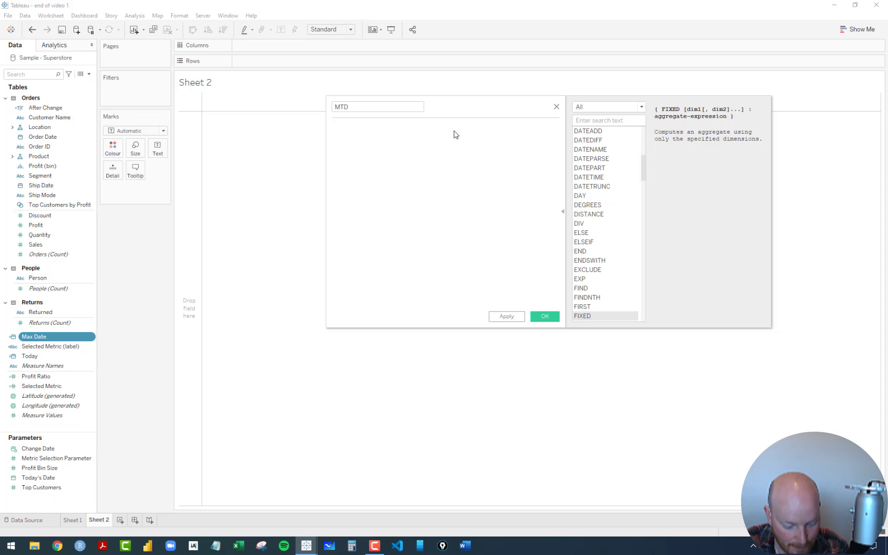
Step: Enter DATETRUNC("month", [Order Date]) = as the beginning of the MTD formula
type("DATE")
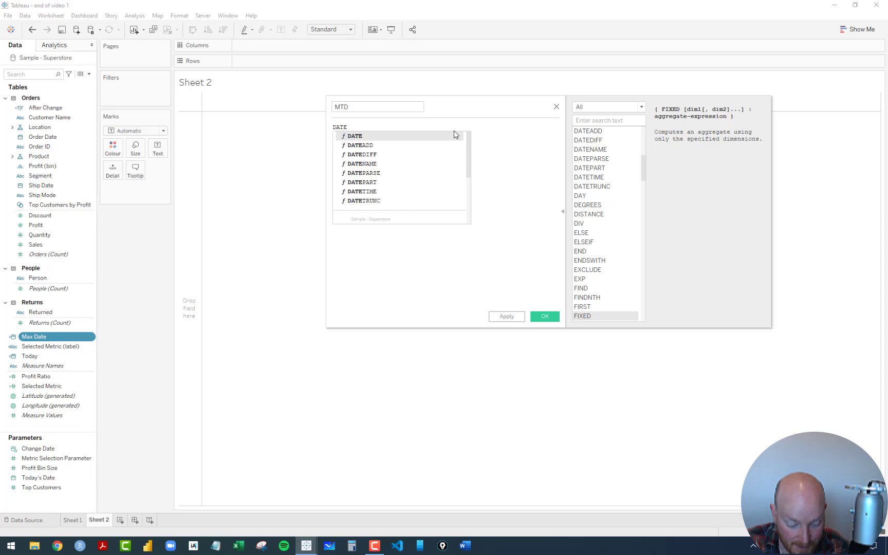
type("RUN")
key("BackSpace")
key("BackSpace")
key("BackSpace")
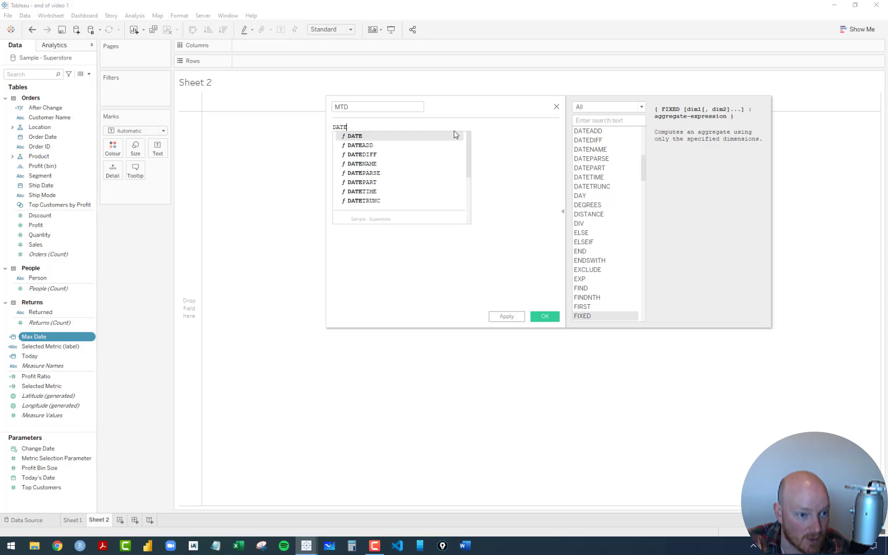
type("TR")
key("Return")
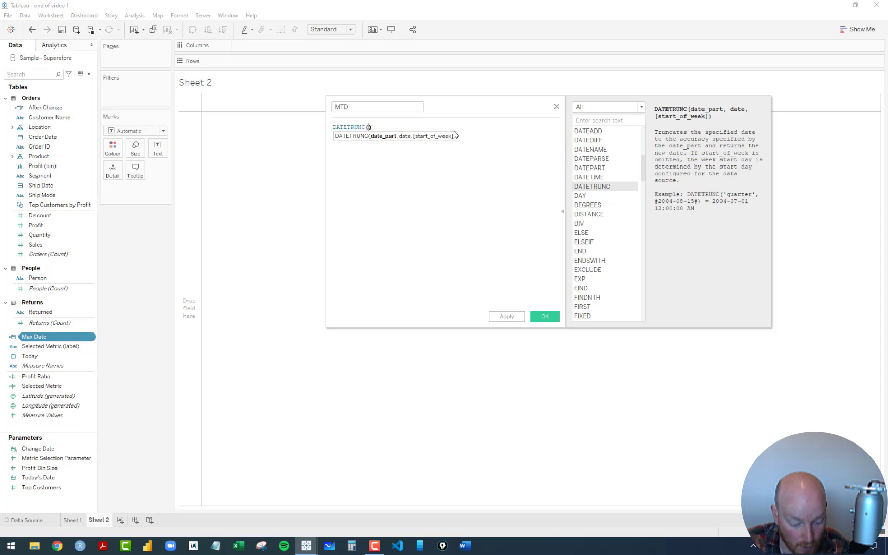
type("\"month\"")
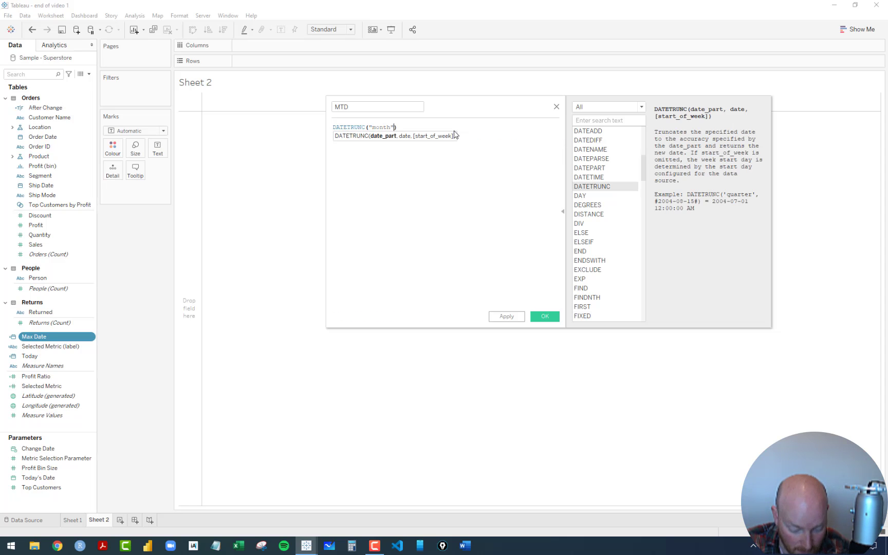
type(", [Or")
key("Return")
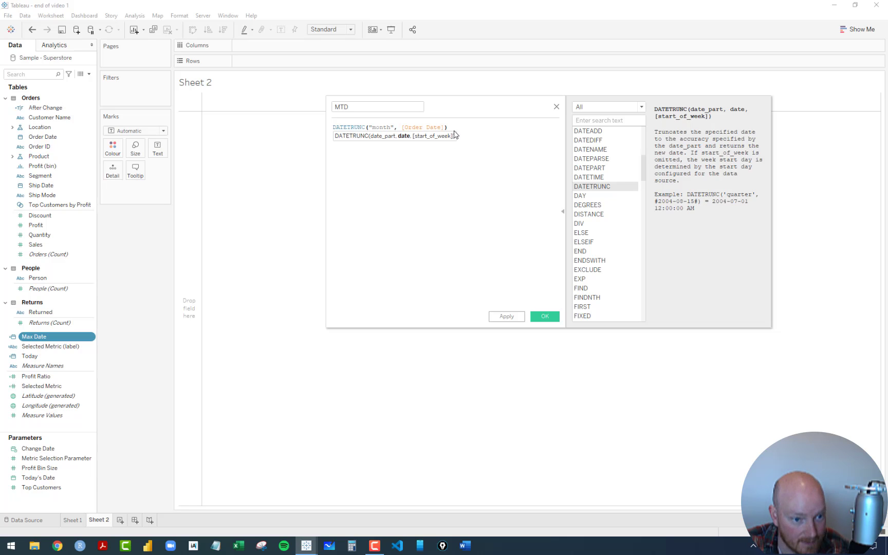
key("Right")
type("=")
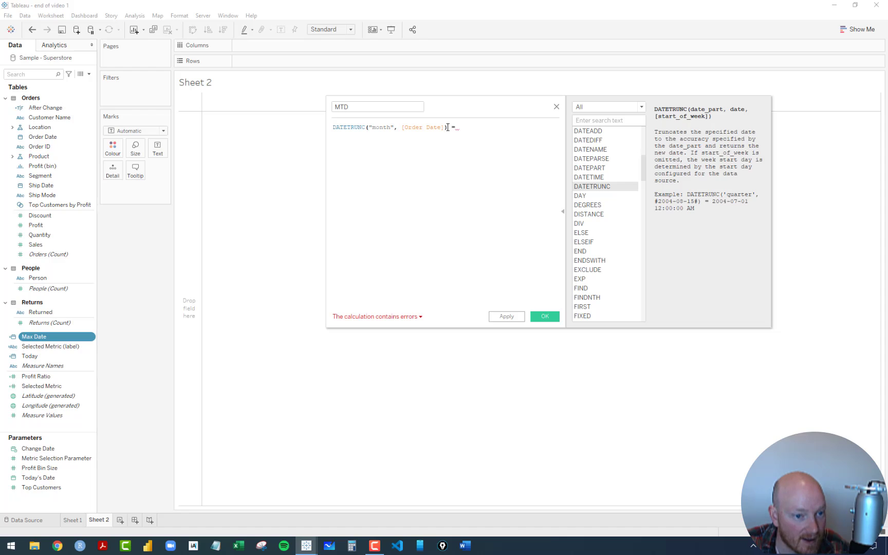
Step: Complete the comparison with a copy of the DATETRUNC expression that uses [Max Date] in place of [Order Date]
left_click_drag(449, 127, 304, 121)
key("ctrl+c")
left_click(470, 127)
key("ctrl+v")
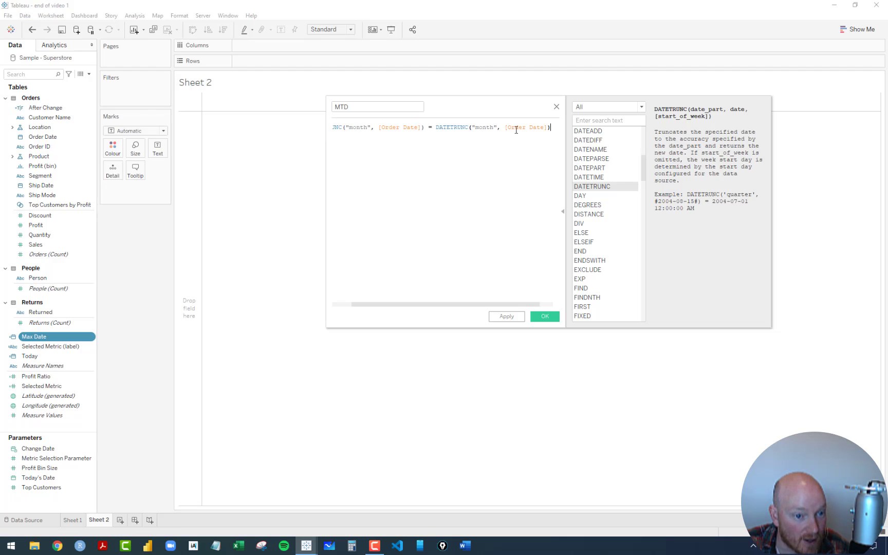
left_click(543, 127)
left_click_drag(547, 127, 504, 127)
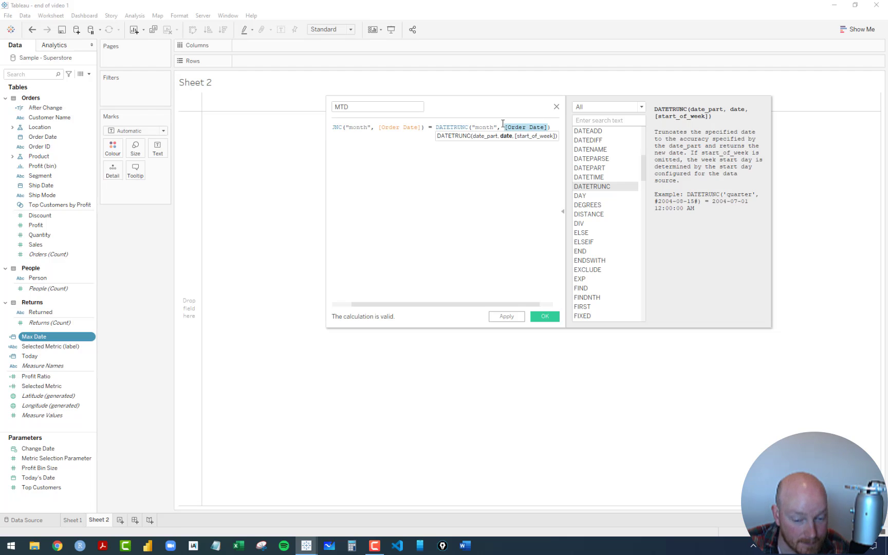
key("BackSpace")
type("max")
key("Down")
key("Return")
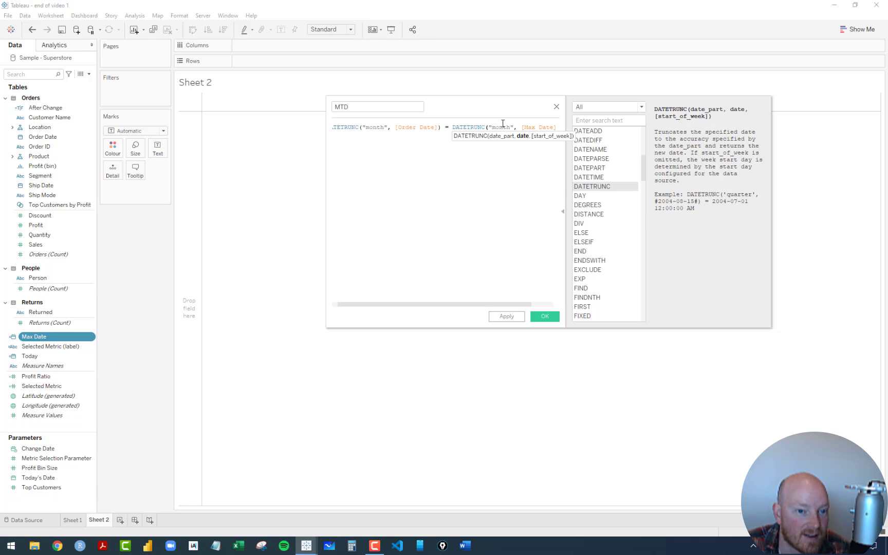
type(")")
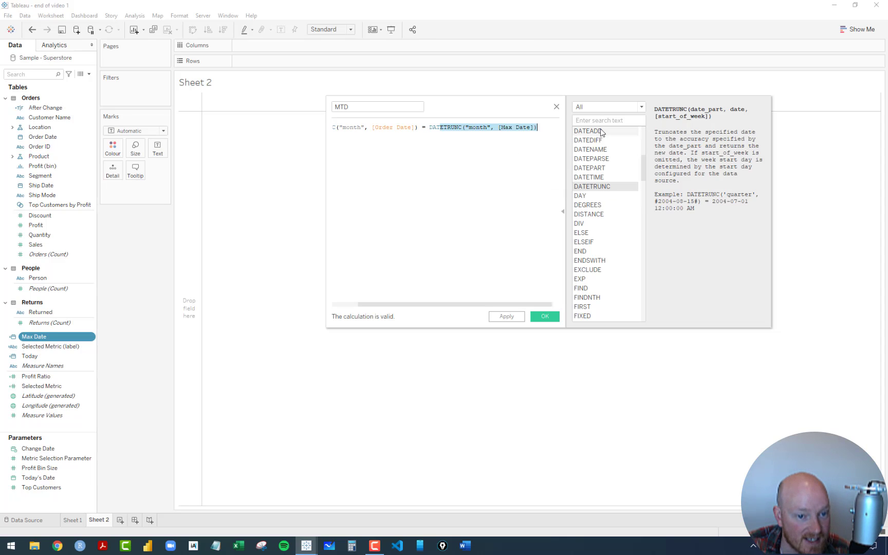
Step: Add the comment //is current month above the comparison and put the second DATETRUNC expression on its own line
left_click_drag(459, 305, 433, 304)
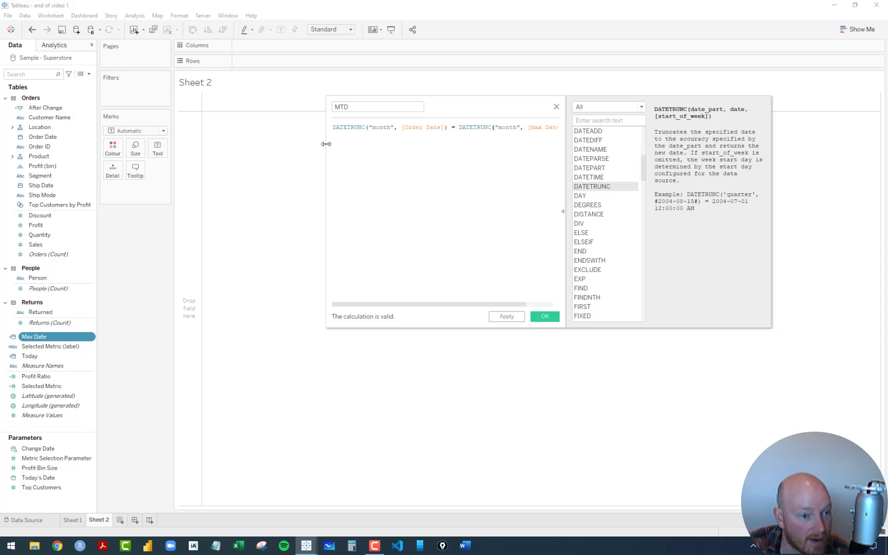
key("Return")
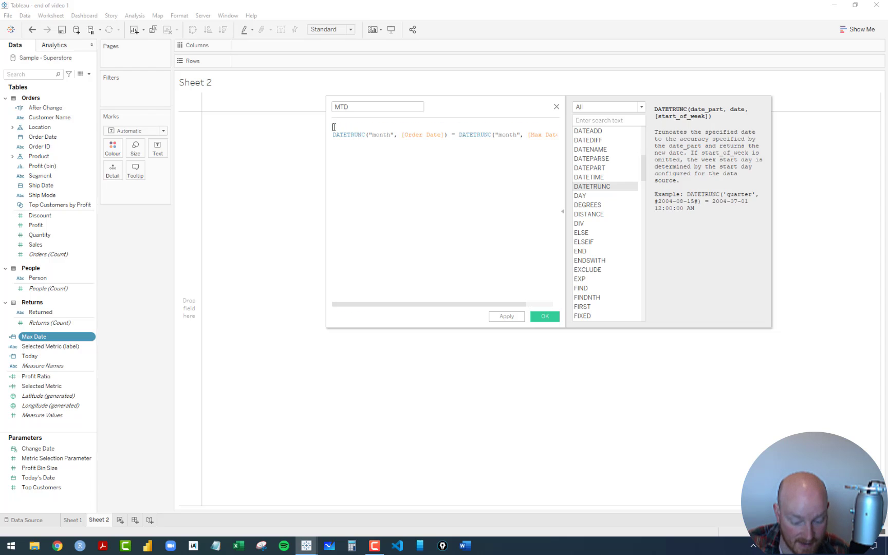
type("//is ")
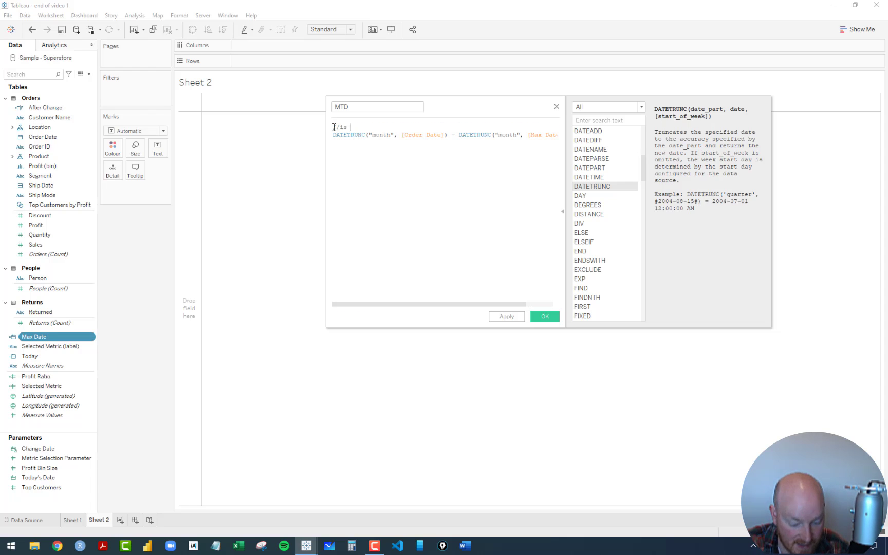
type("max")
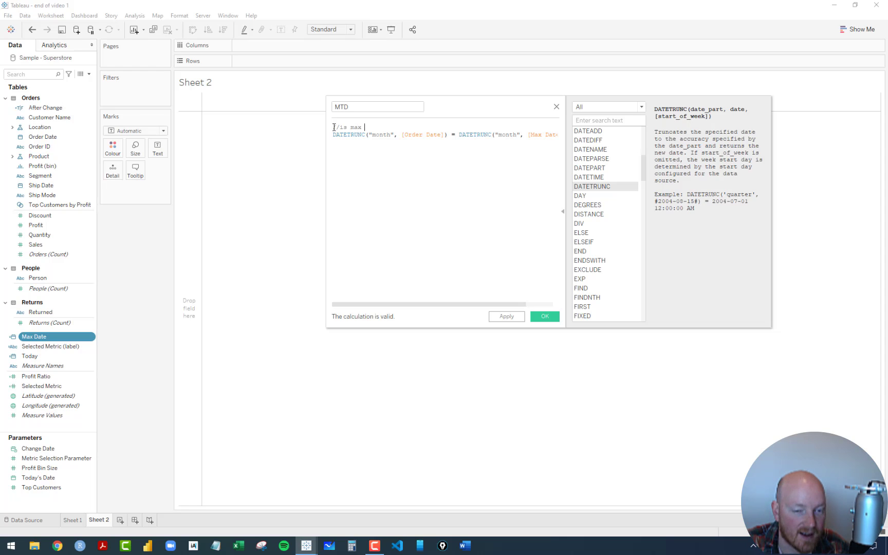
key("BackSpace")
key("BackSpace")
key("BackSpace")
key("BackSpace")
type("current month")
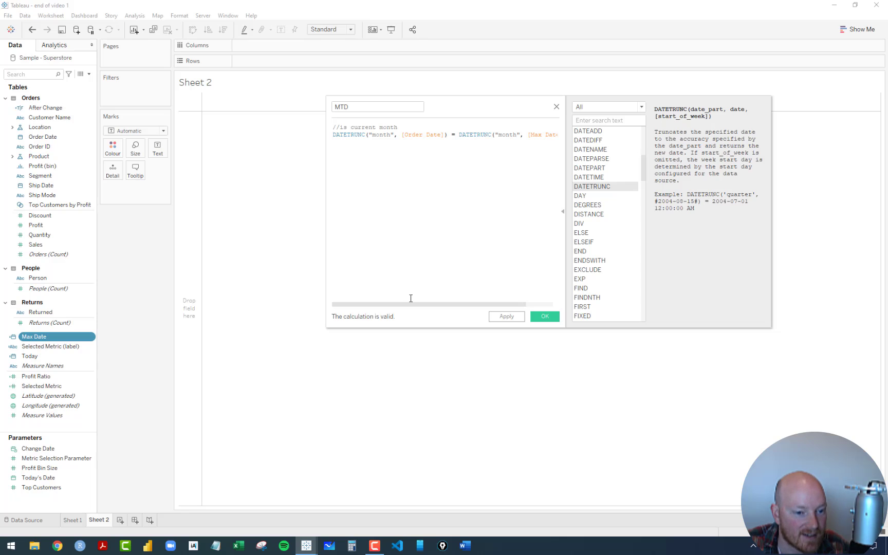
left_click(458, 134)
key("Return")
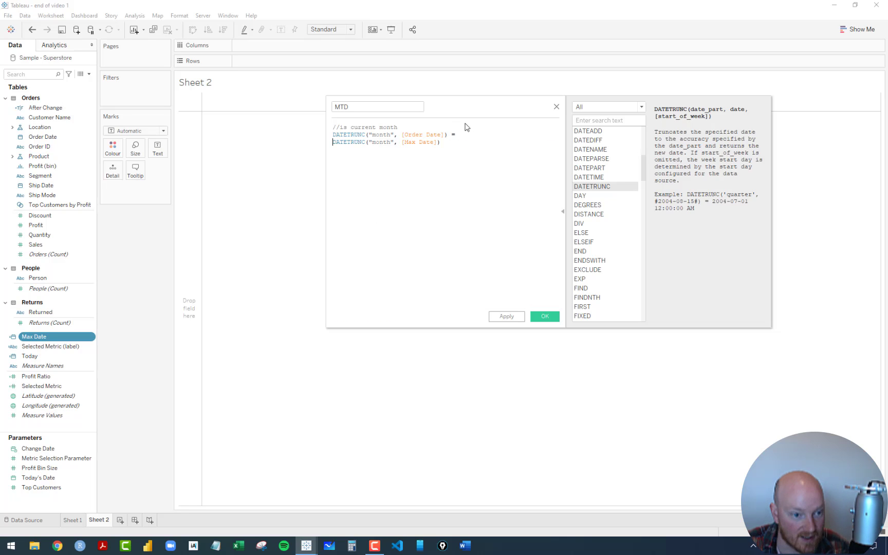
Step: Save the commented month comparison as a separate is current month field and clear the MTD formula
left_click_drag(448, 143, 296, 127)
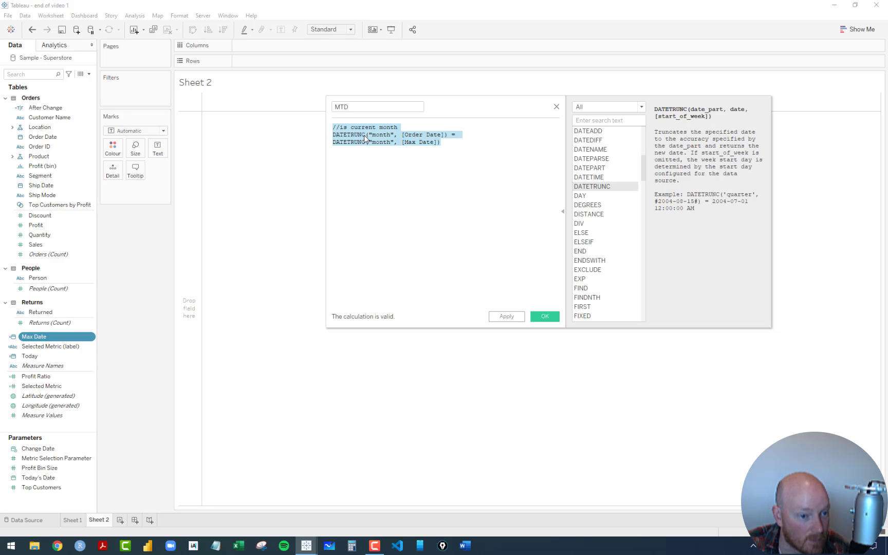
left_click_drag(363, 135, 51, 257)
left_click_drag(452, 145, 310, 115)
key("Delete")
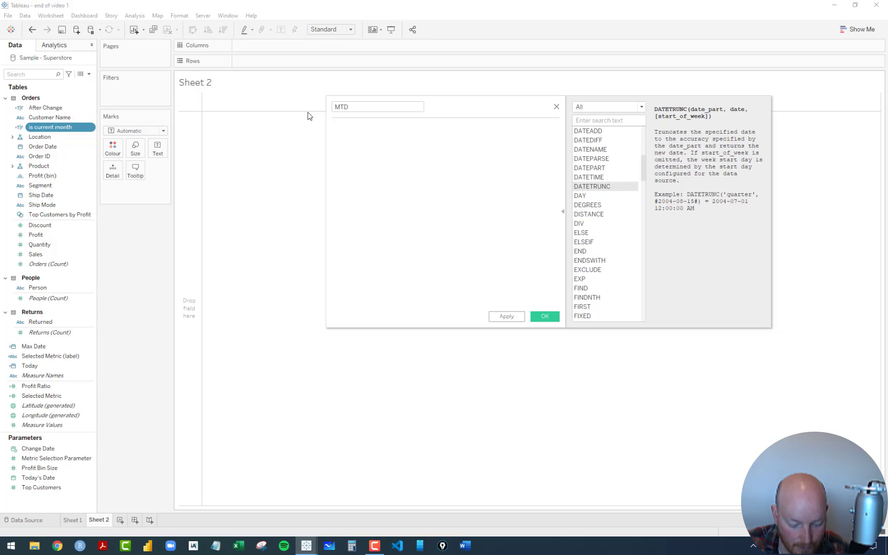
Step: Enter IF [is current month] THEN [Sales] END as the MTD formula and save the calculated field
type("IF ")
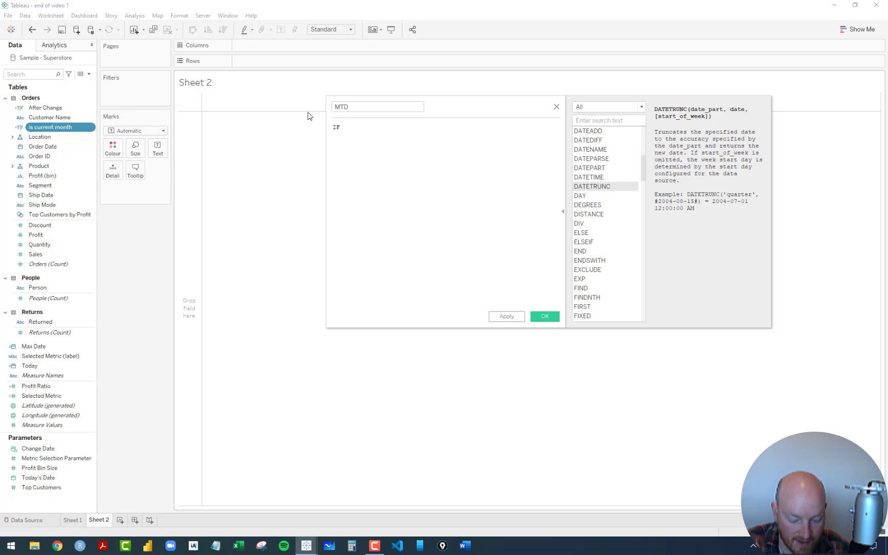
type("is")
key("Return")
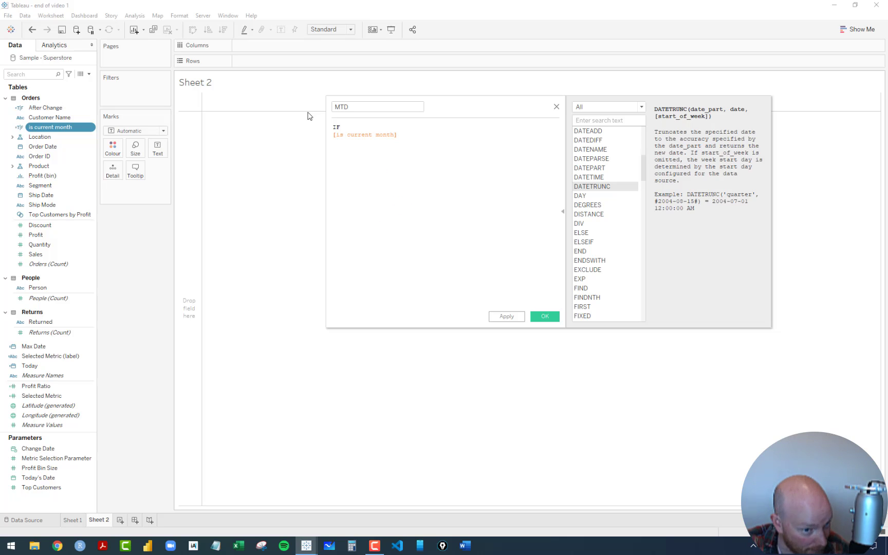
key("Return")
type("THEN")
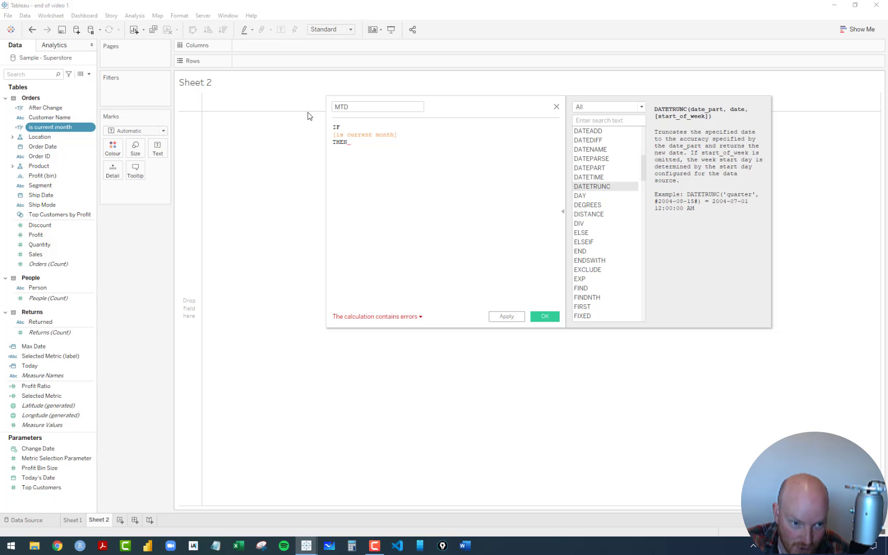
type("[Sales] ")
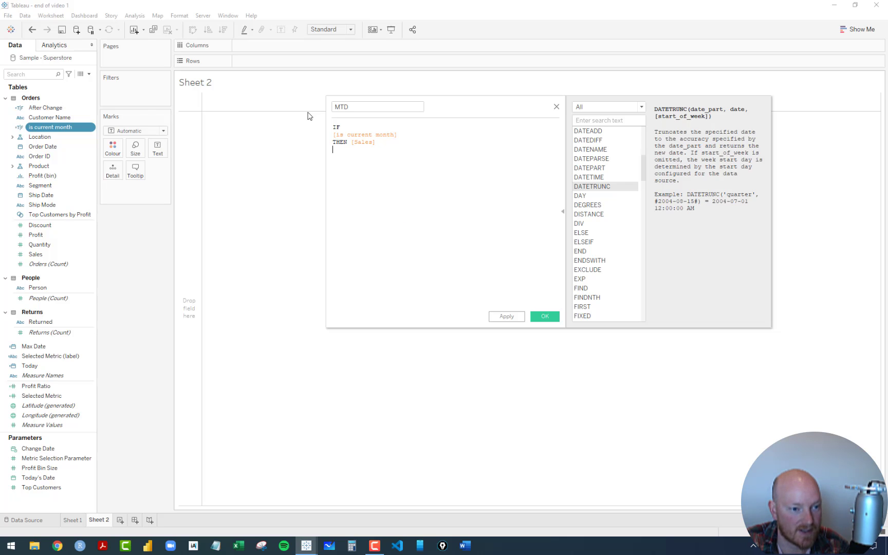
type("END")
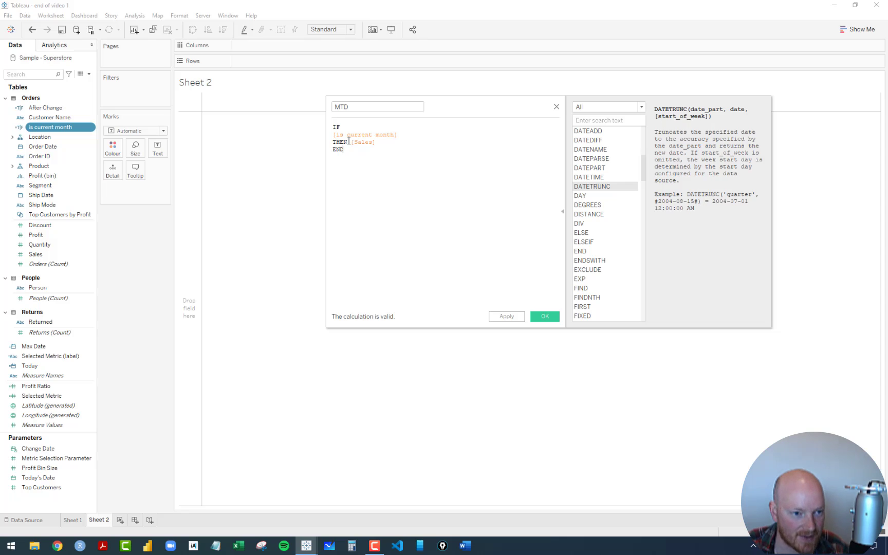
left_click(545, 317)
Step: Place MTD in the Sheet 2 view as text and look over its available measure aggregations
left_click_drag(39, 236, 195, 231)
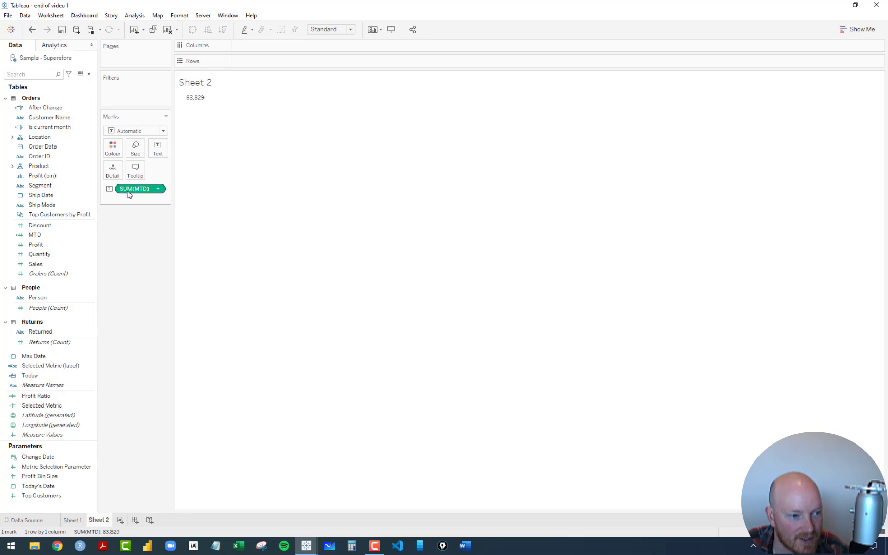
left_click(158, 189)
mouse_move(166, 274)
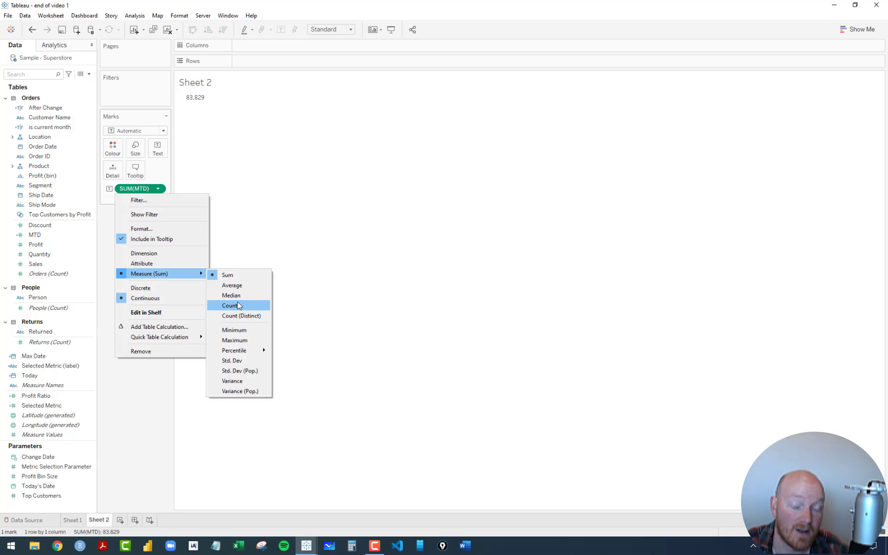
left_click(138, 405)
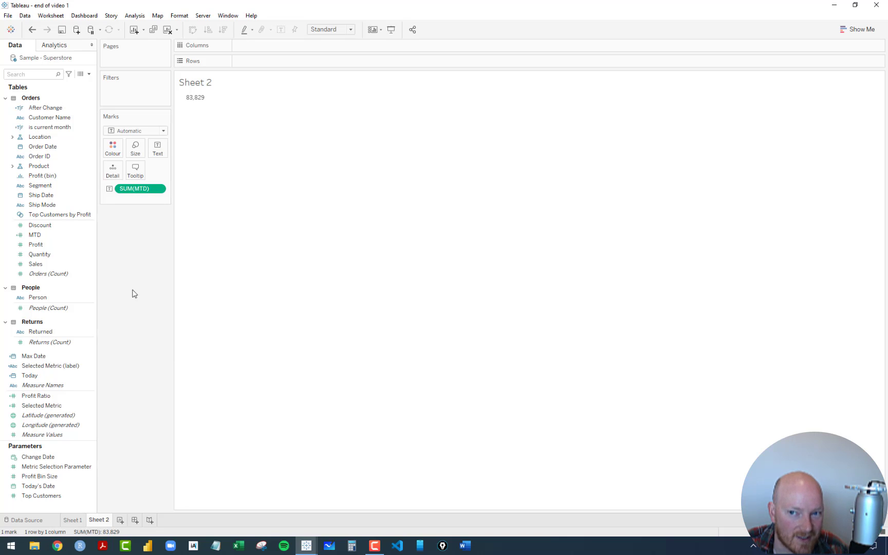
Step: Check the aggregation options for MTD on the Marks card and remove the field from the Sheet 2 view
left_click(157, 189)
mouse_move(151, 275)
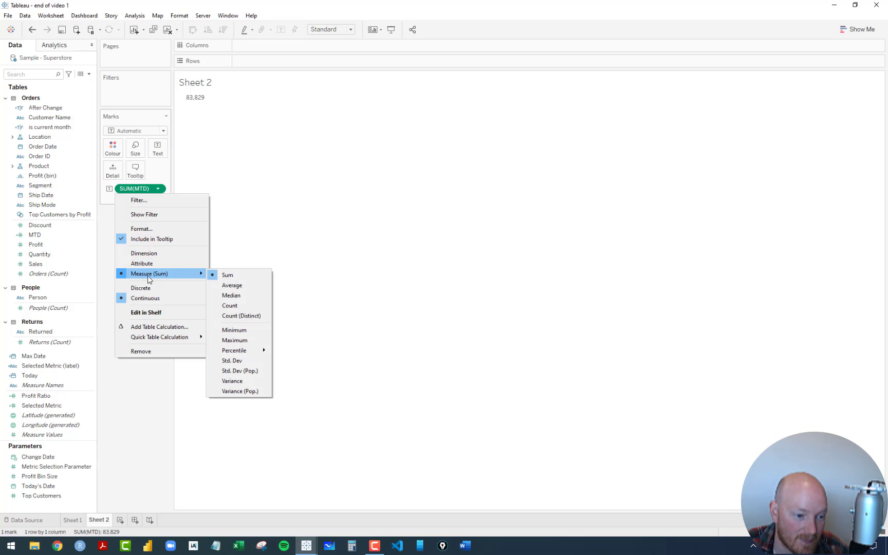
left_click(160, 422)
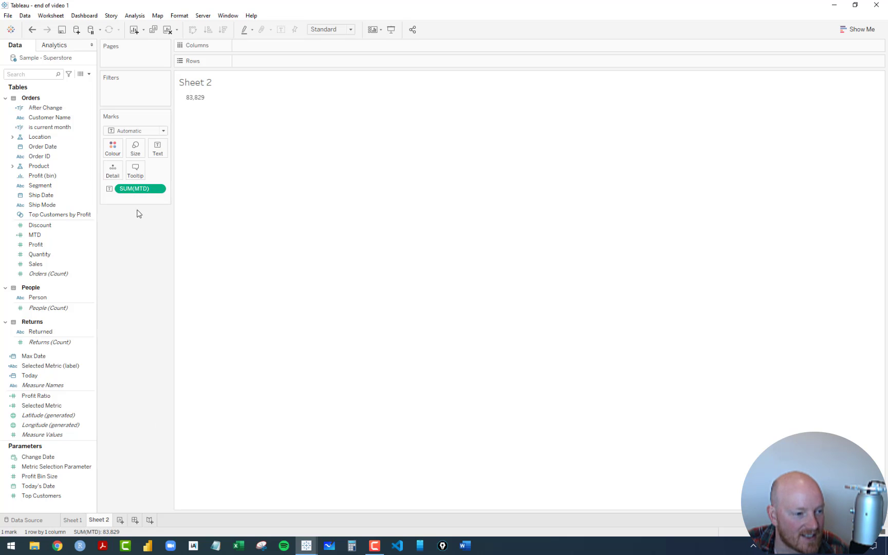
left_click_drag(135, 190, 139, 270)
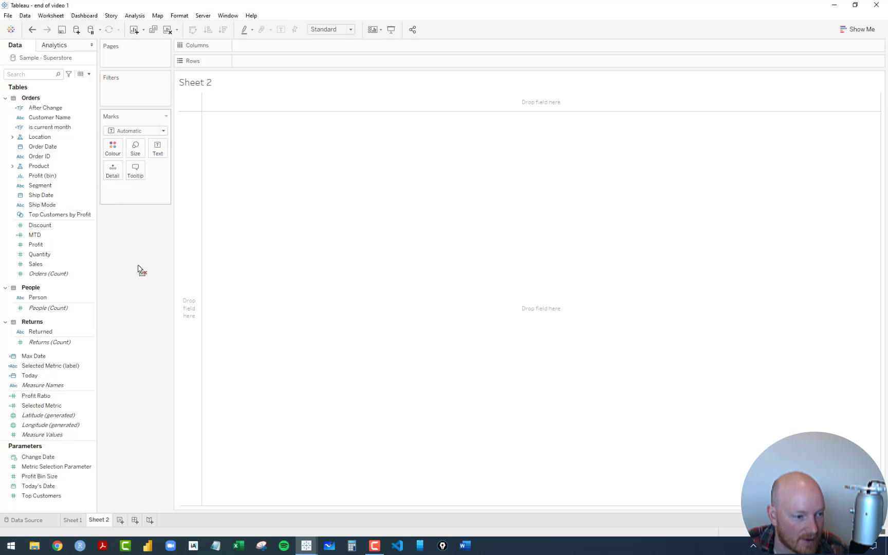
Step: Wrap the MTD formula's whole IF statement in a SUM( ) aggregation
right_click(50, 237)
left_click(72, 281)
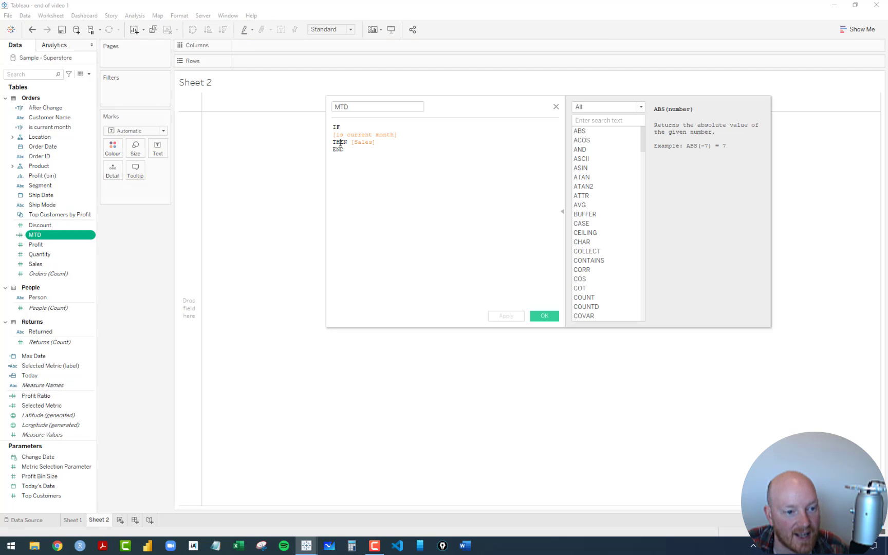
left_click(351, 143)
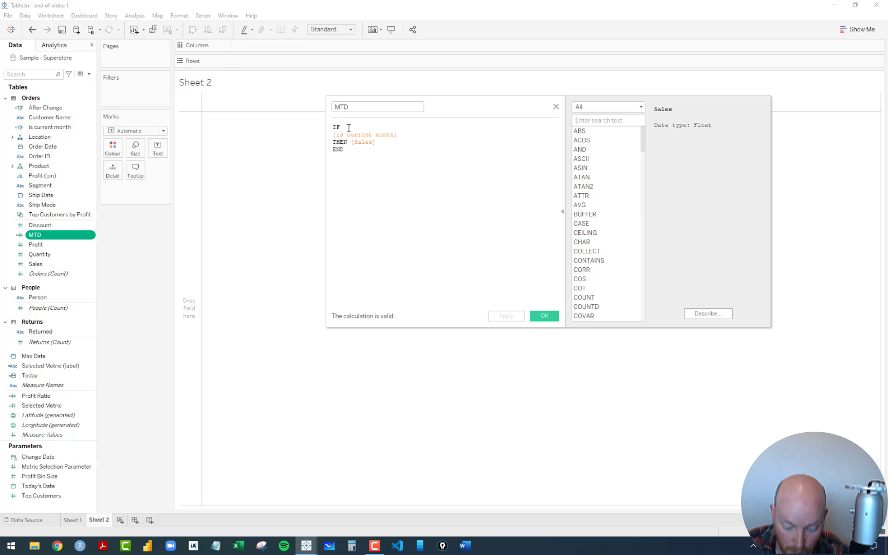
type("sum")
key("Return")
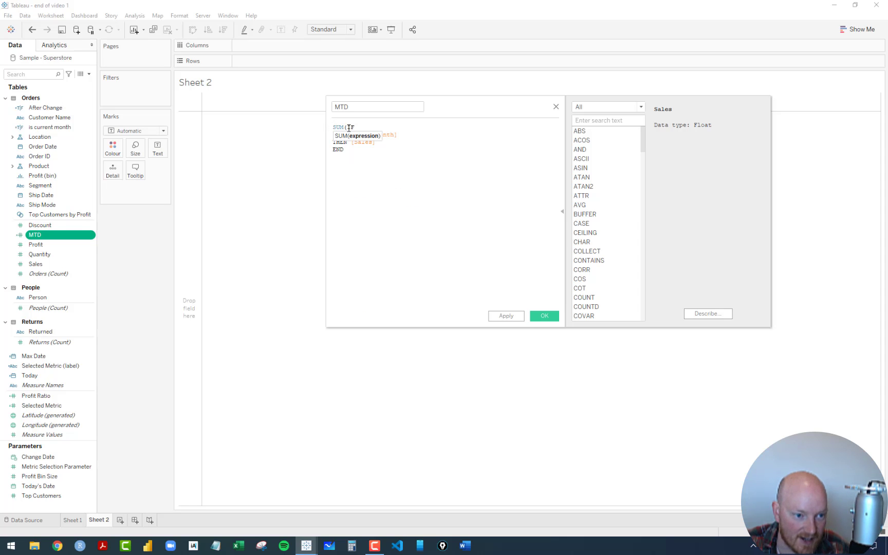
left_click(363, 161)
type(")")
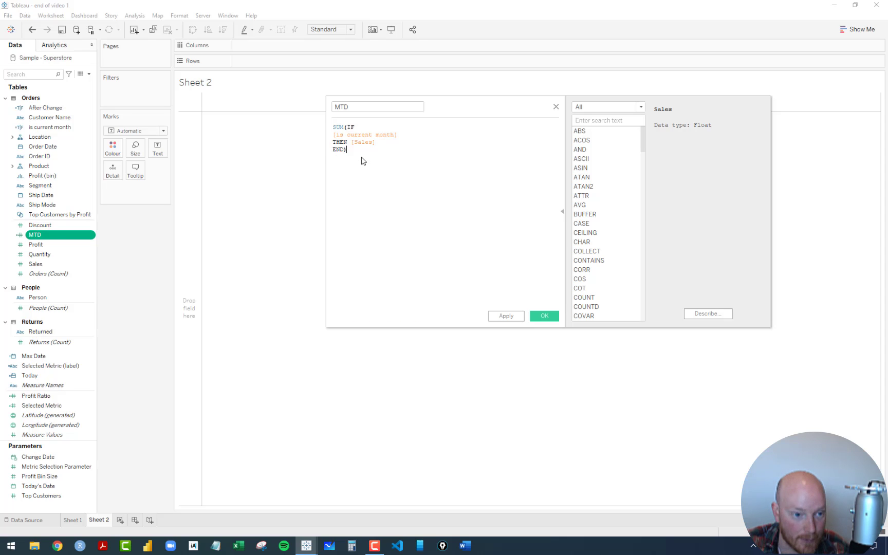
Step: Put the MTD formula's SUM( opening and its closing parenthesis on separate lines around the IF statement
left_click(346, 127)
key("Return")
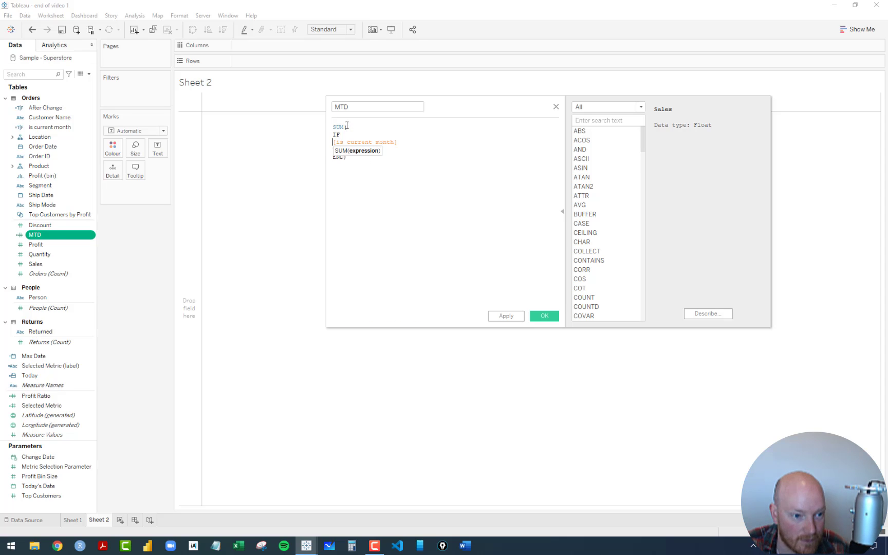
key("Right")
key("Right")
key("Right")
key("Return")
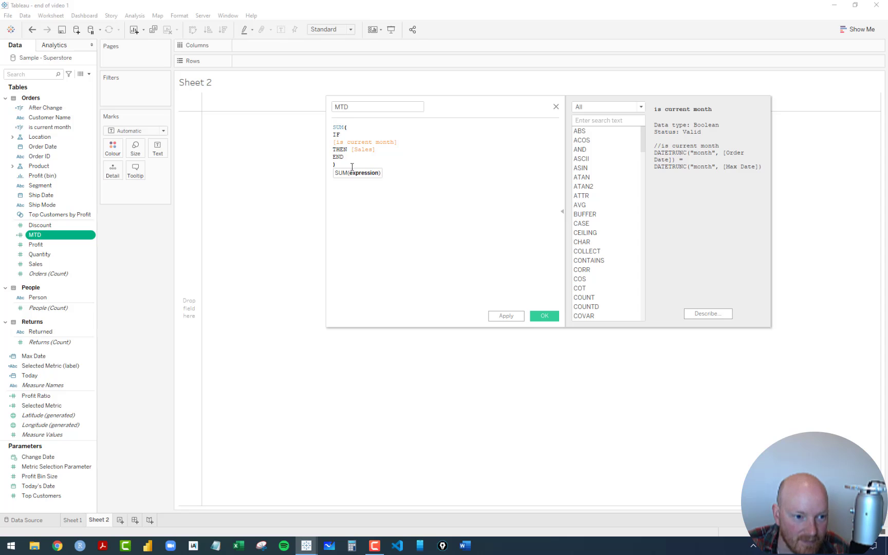
key("shift+Up")
key("shift+Up")
key("shift+Up")
key("shift+Up")
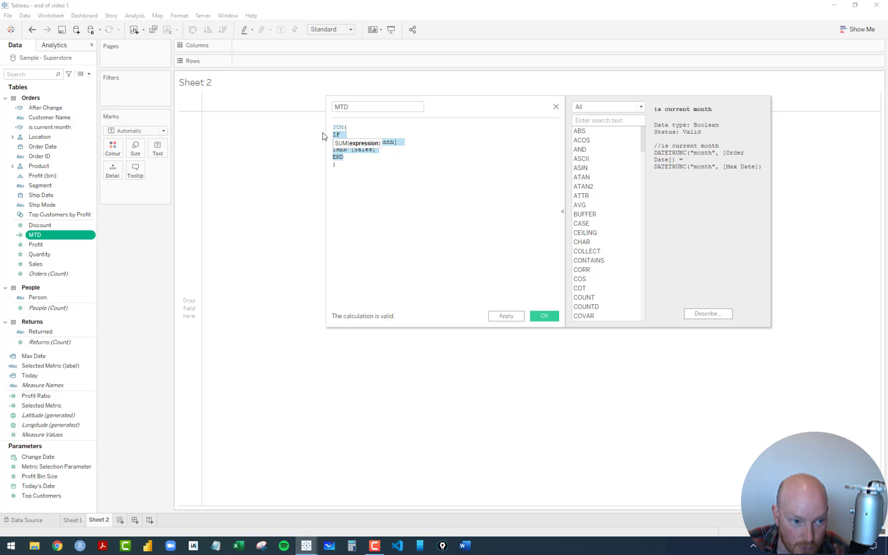
Step: Save the aggregated MTD calculation and place it in the Sheet 2 view as text
left_click(359, 173)
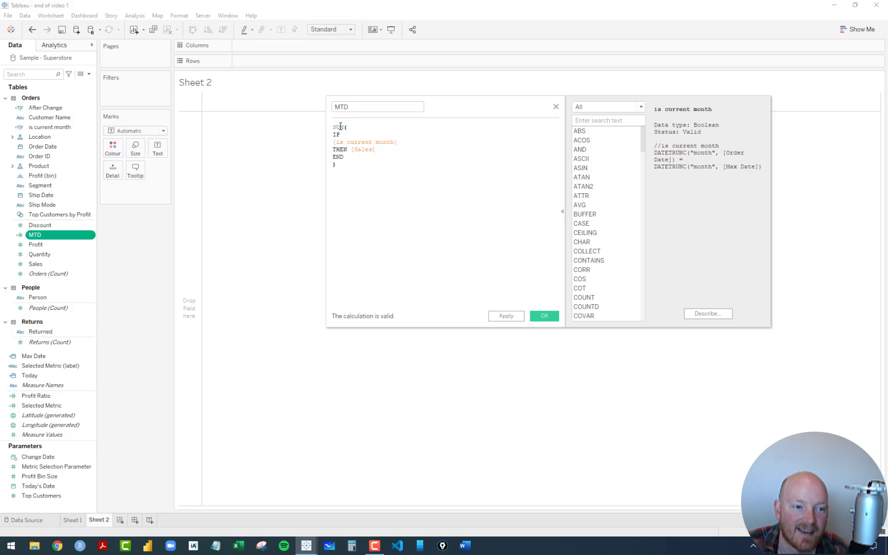
left_click(545, 315)
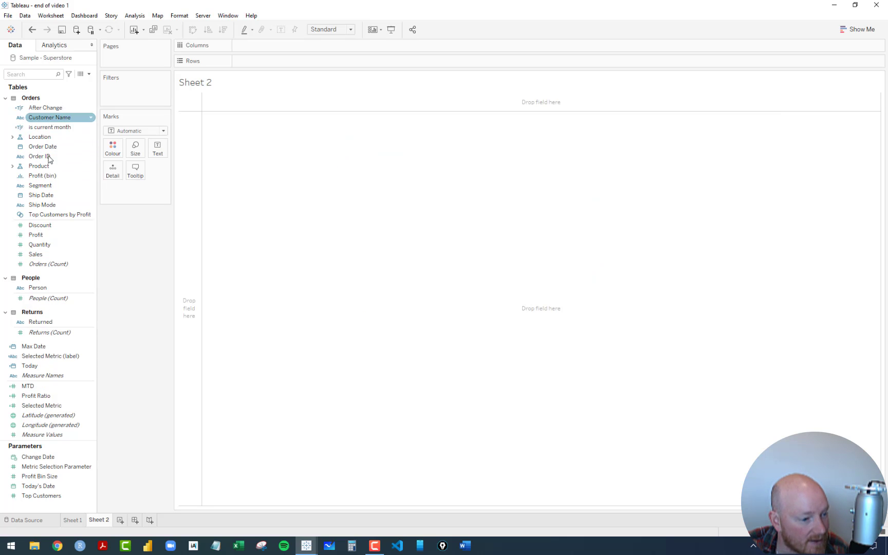
left_click_drag(30, 386, 245, 199)
mouse_move(198, 100)
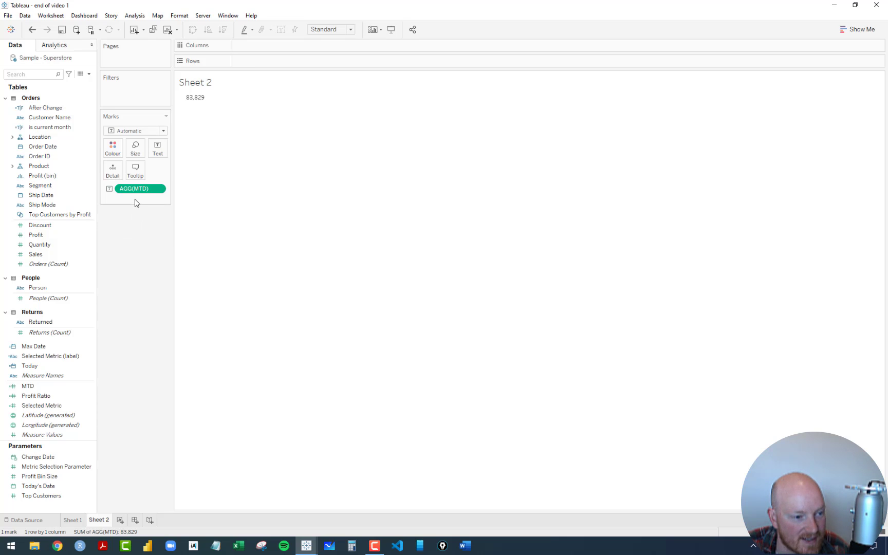
Step: Duplicate the MTD calculated field
left_click(28, 386)
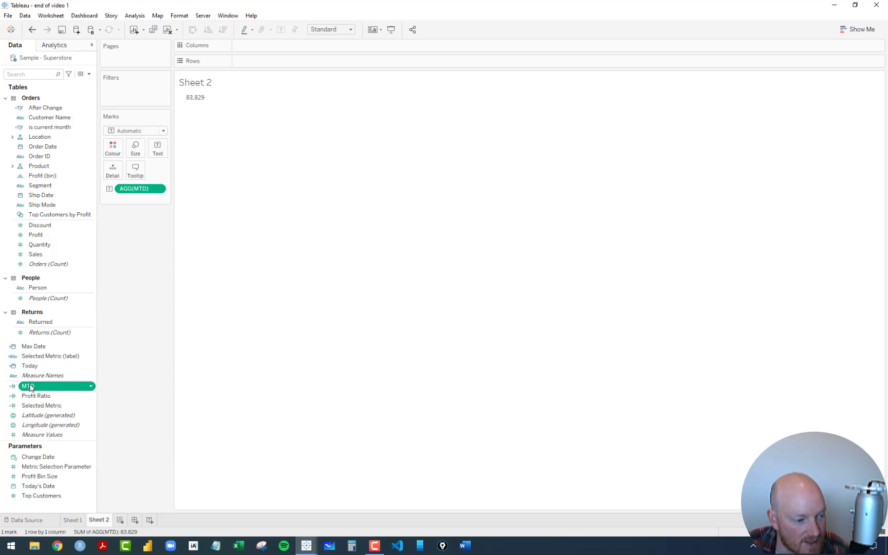
right_click(29, 387)
left_click(76, 241)
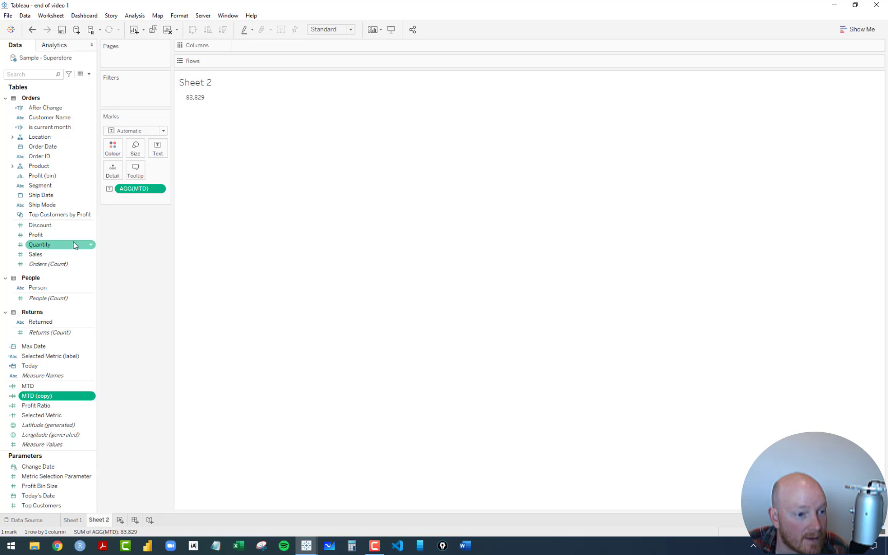
Step: Rename the MTD copy as YTD Sales and save it
right_click(59, 395)
left_click(67, 250)
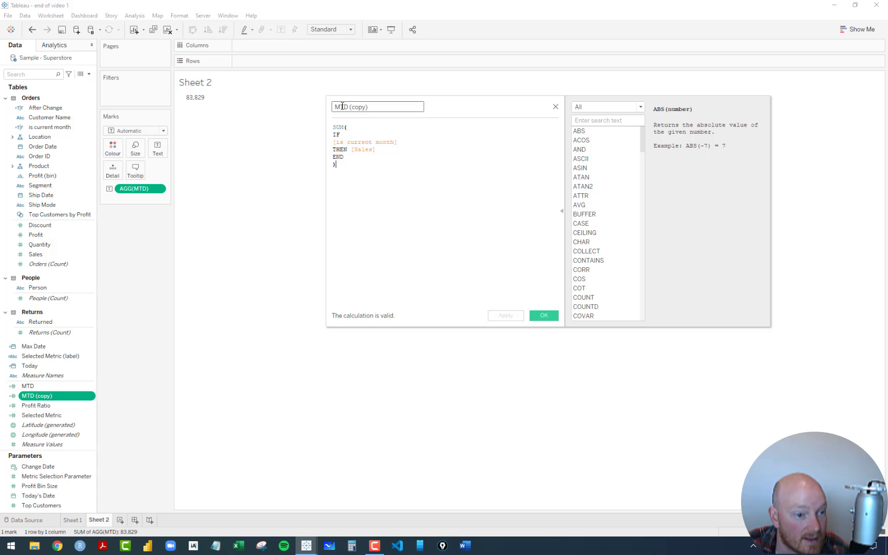
left_click(332, 106)
key("Delete")
type("Y")
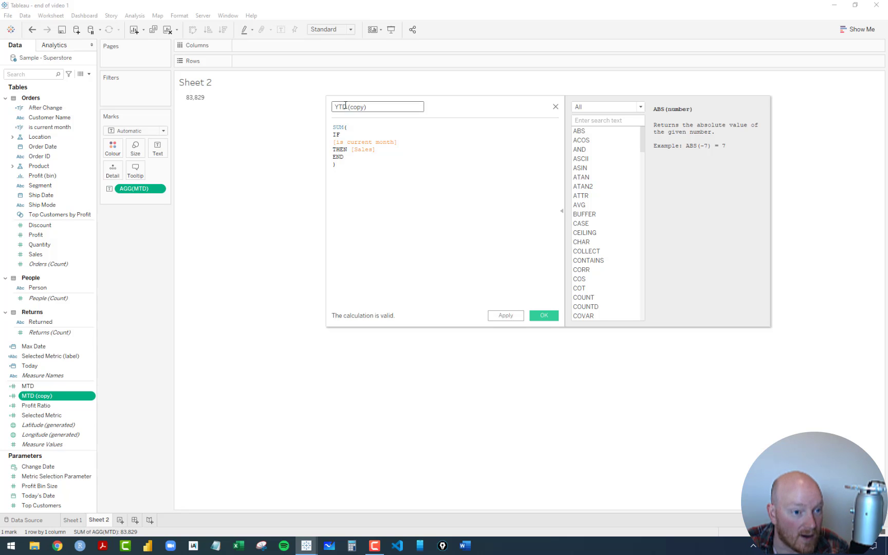
key("BackSpace")
key("BackSpace")
key("BackSpace")
key("BackSpace")
key("BackSpace")
key("BackSpace")
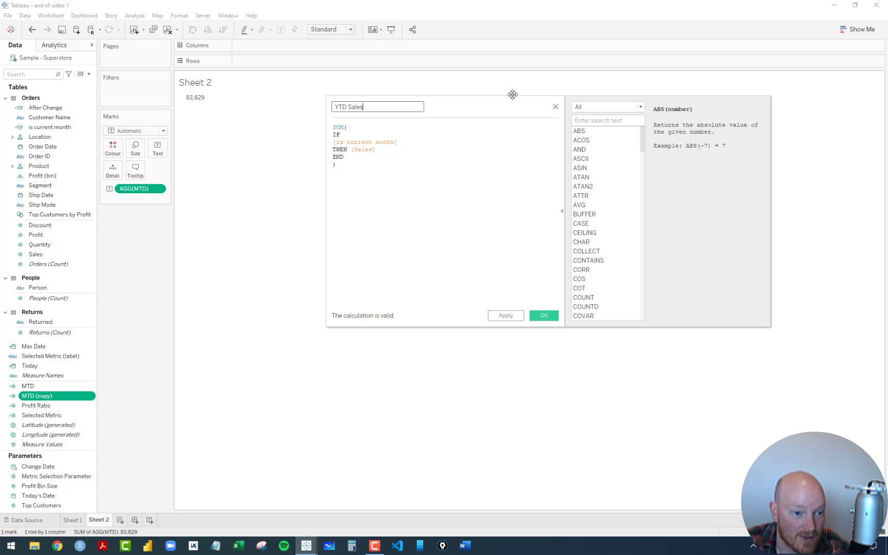
left_click(543, 315)
Step: Rename the original MTD calculated field as MTD Sales and save it
right_click(47, 387)
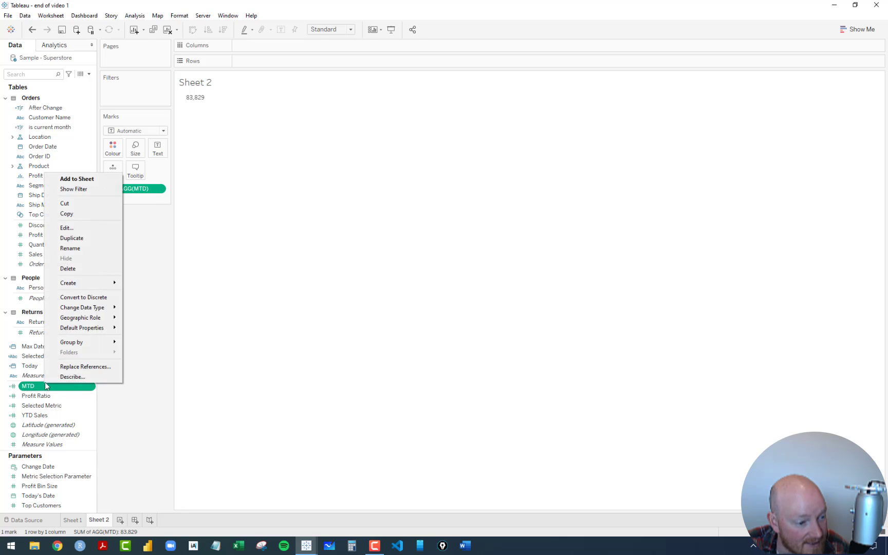
left_click(77, 229)
left_click(361, 108)
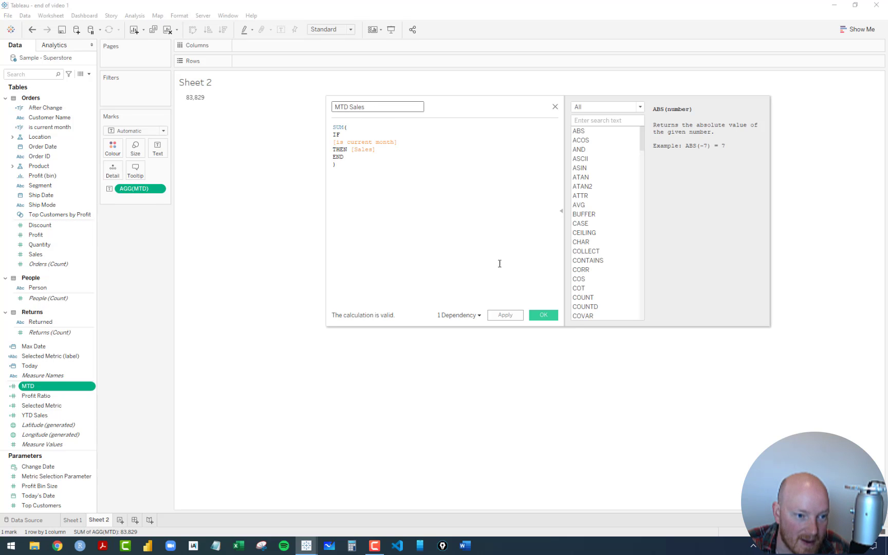
left_click(543, 315)
left_click(37, 415)
right_click(37, 415)
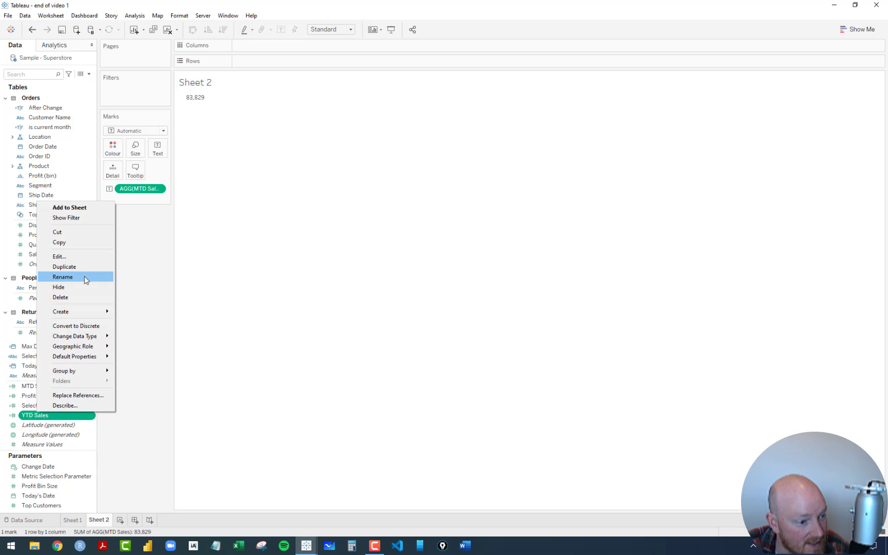
left_click(69, 254)
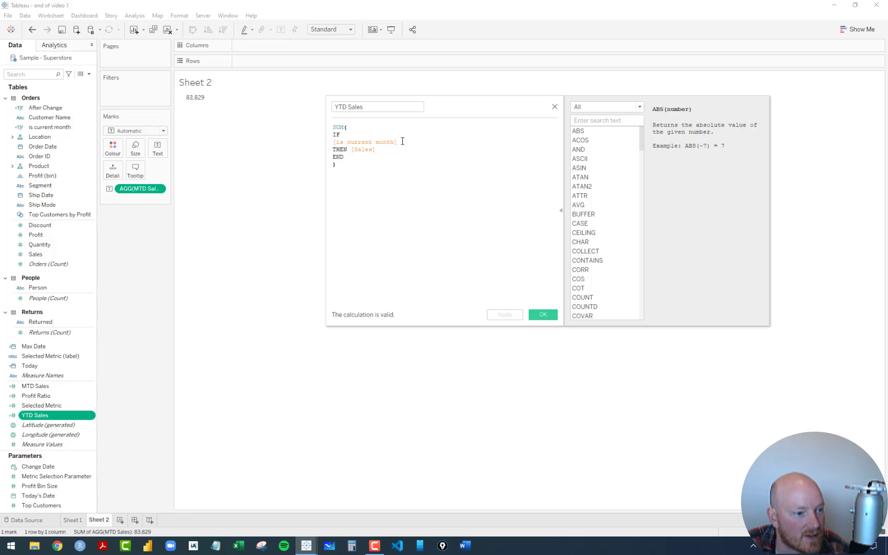
left_click(555, 108)
Step: Duplicate the is current month field and rename the copy as is current year
right_click(51, 128)
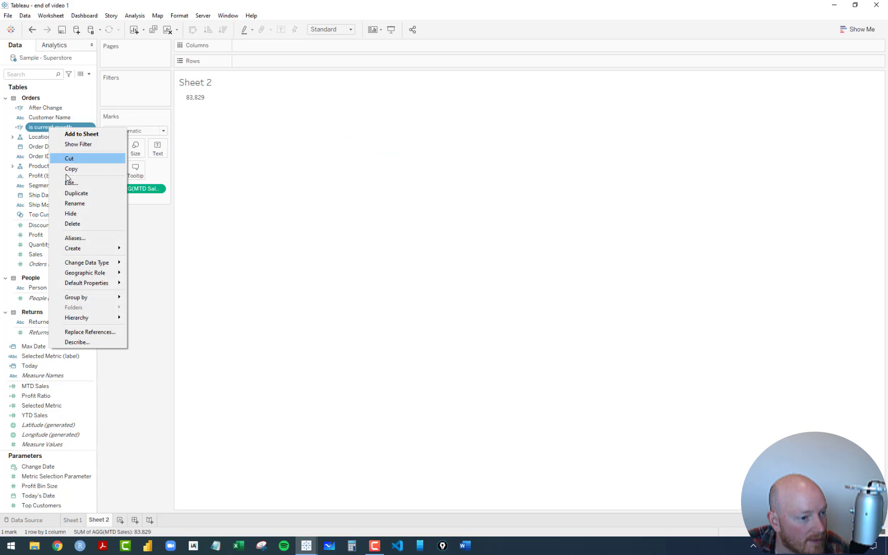
left_click(76, 193)
right_click(68, 139)
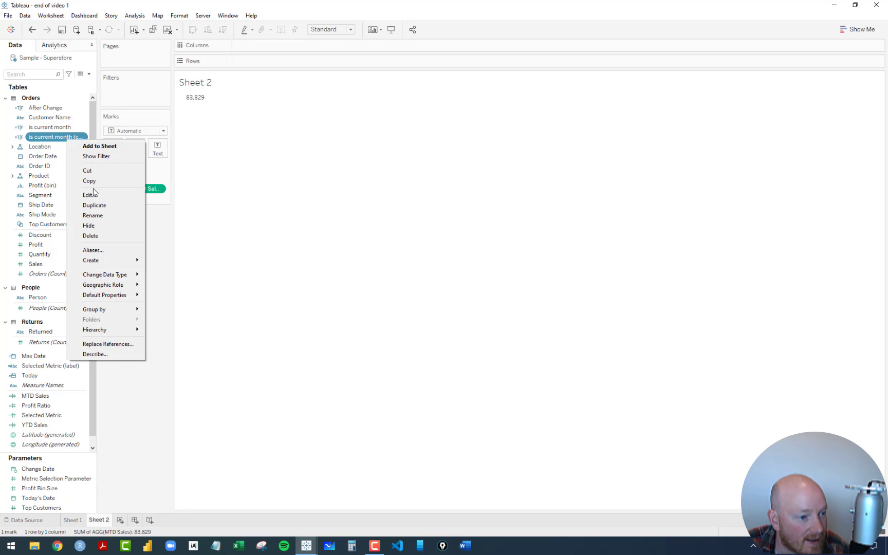
left_click(90, 195)
left_click_drag(363, 107, 402, 107)
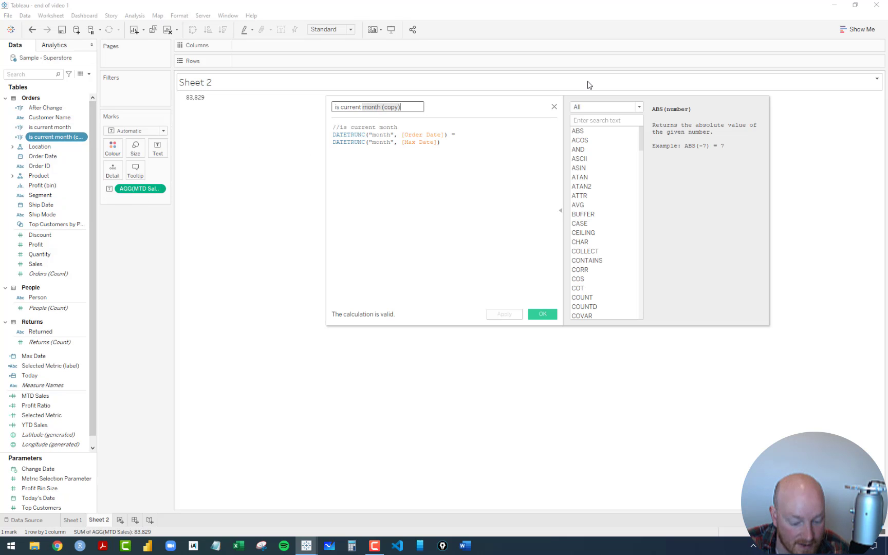
type("ya")
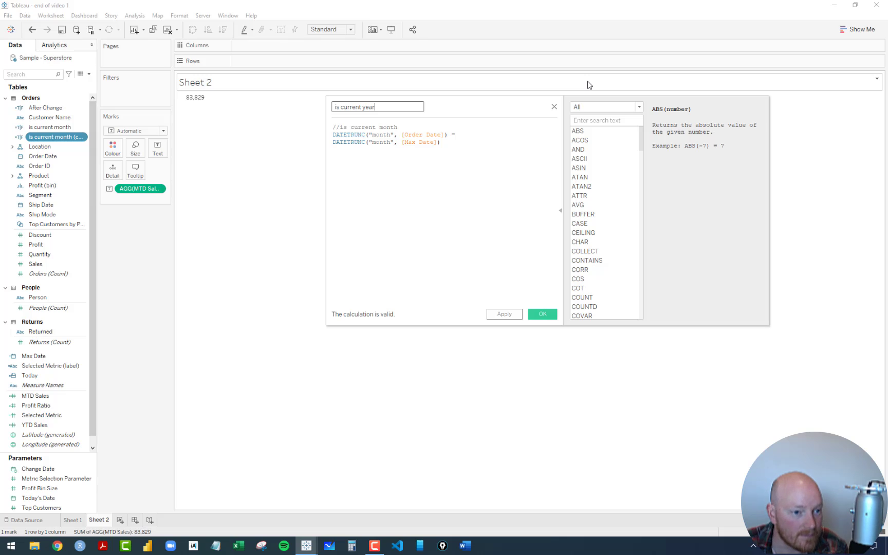
Step: Change the date part to "year" in both DATETRUNC expressions of the is current year formula
double_click(381, 135)
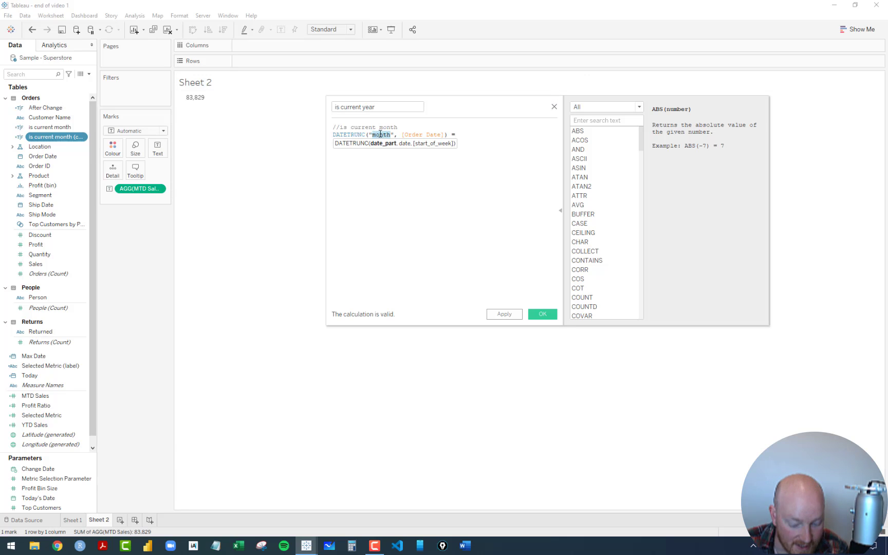
type("year")
double_click(382, 142)
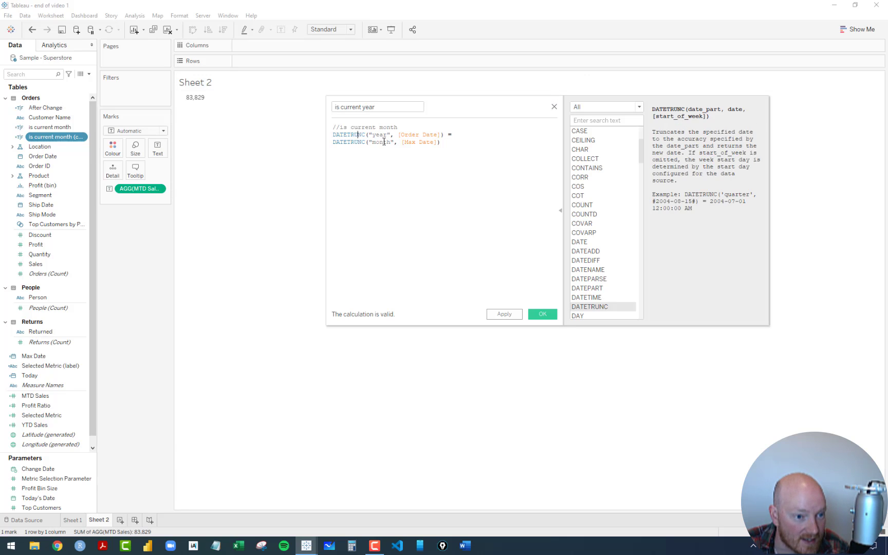
type("year")
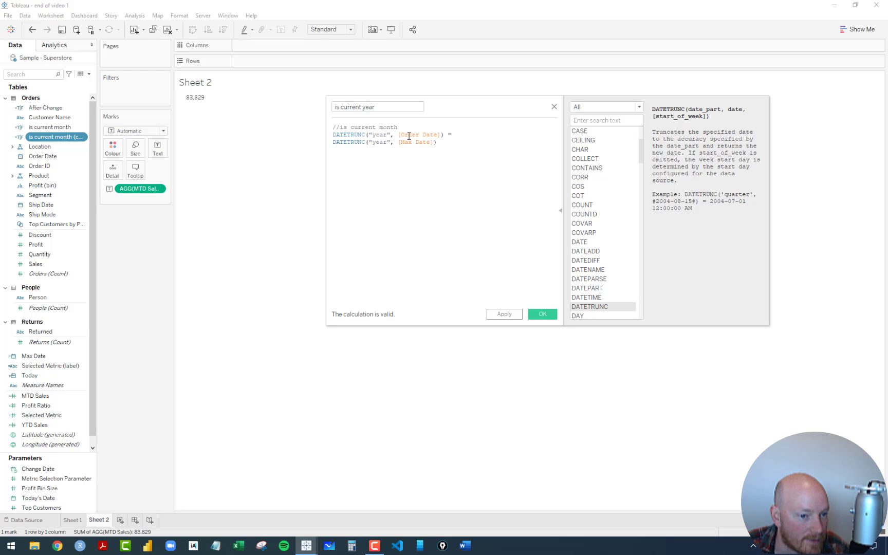
Step: Delete the month comment line from the year comparison, name the field is current year?, and save it
left_click_drag(410, 128, 315, 128)
key("BackSpace")
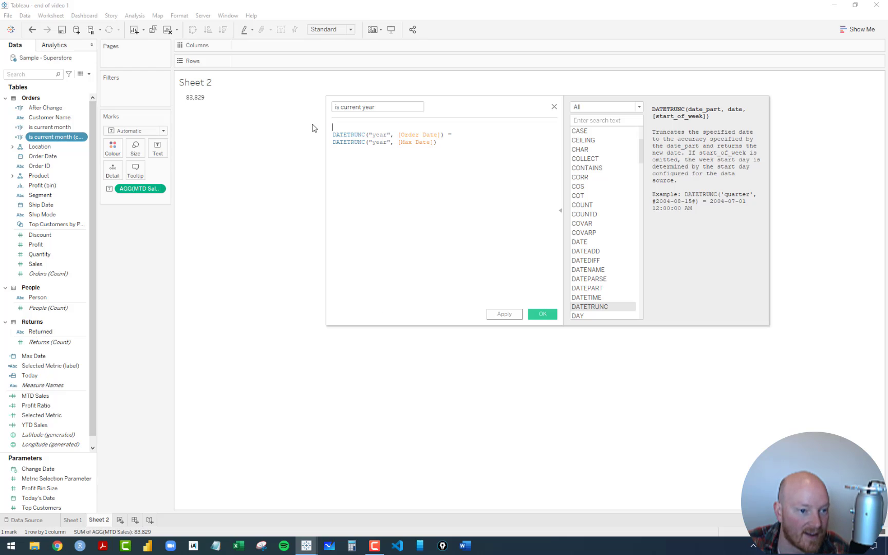
key("Delete")
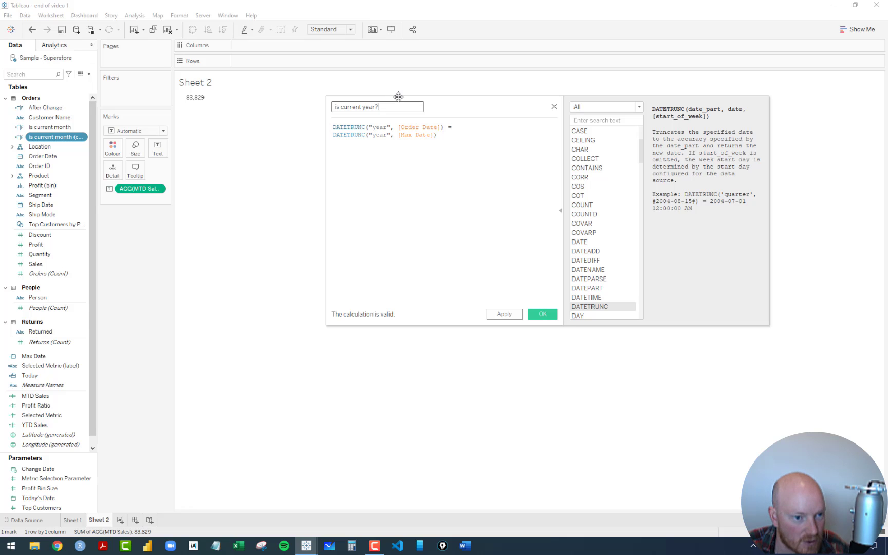
left_click(543, 315)
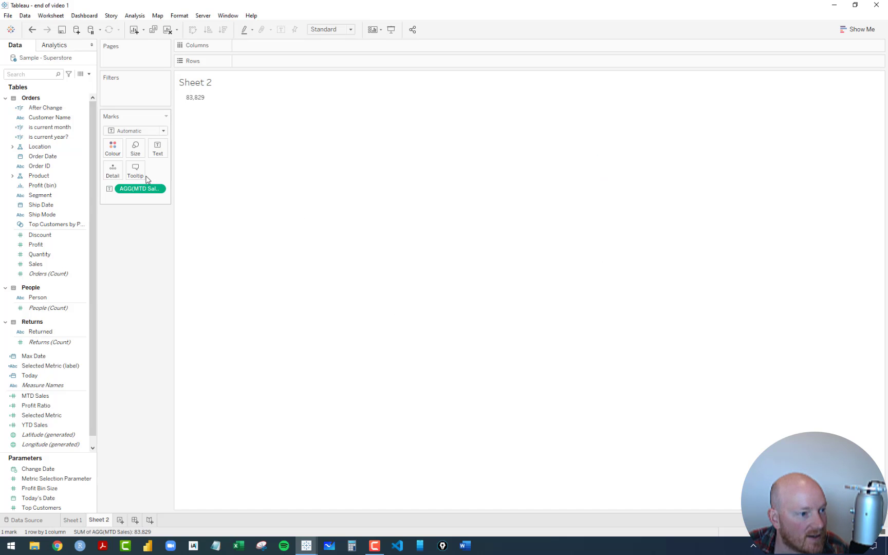
Step: Rename the is current month field as is current month?, delete its comment line, and save the calculation
right_click(58, 128)
left_click(67, 182)
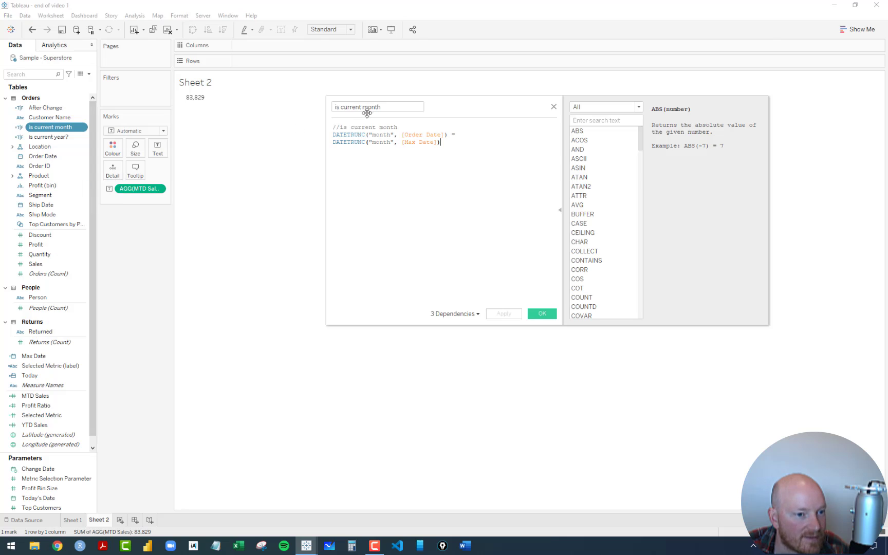
left_click(391, 108)
type("?")
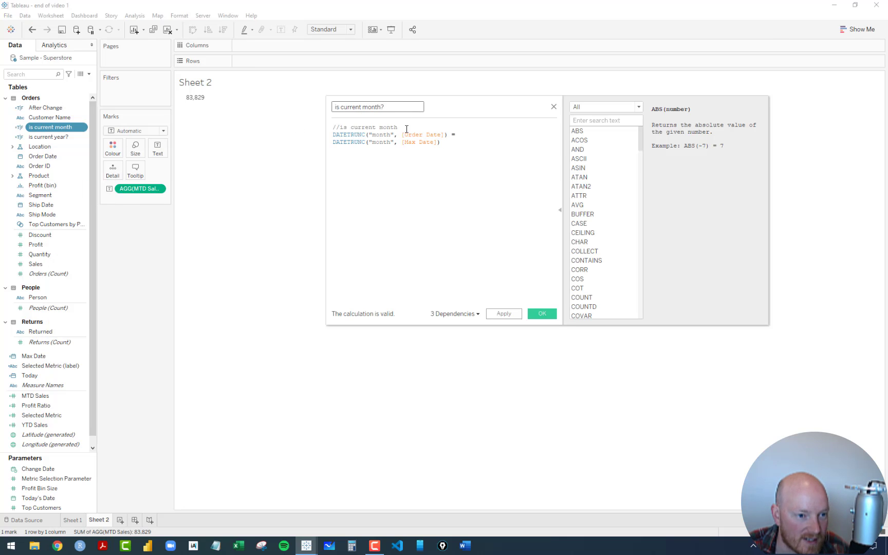
left_click_drag(407, 129, 324, 127)
key("Delete")
key("Delete")
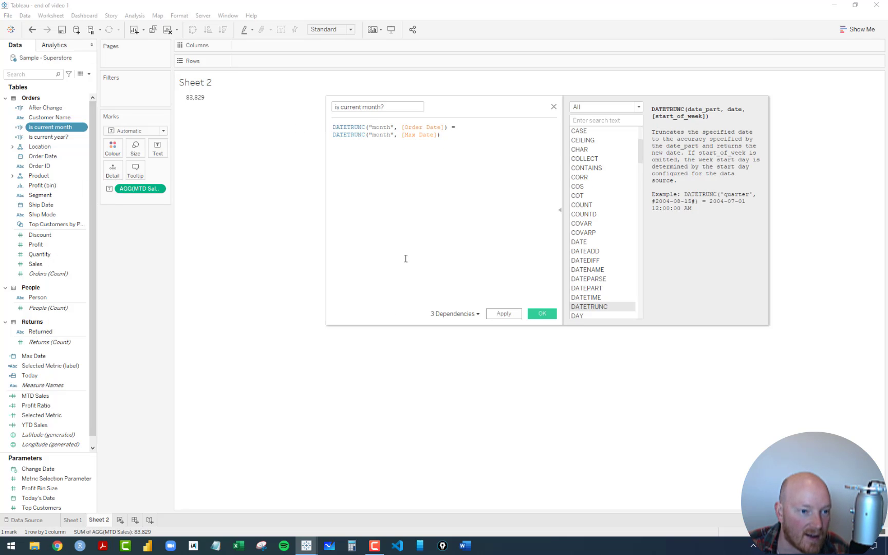
left_click(541, 313)
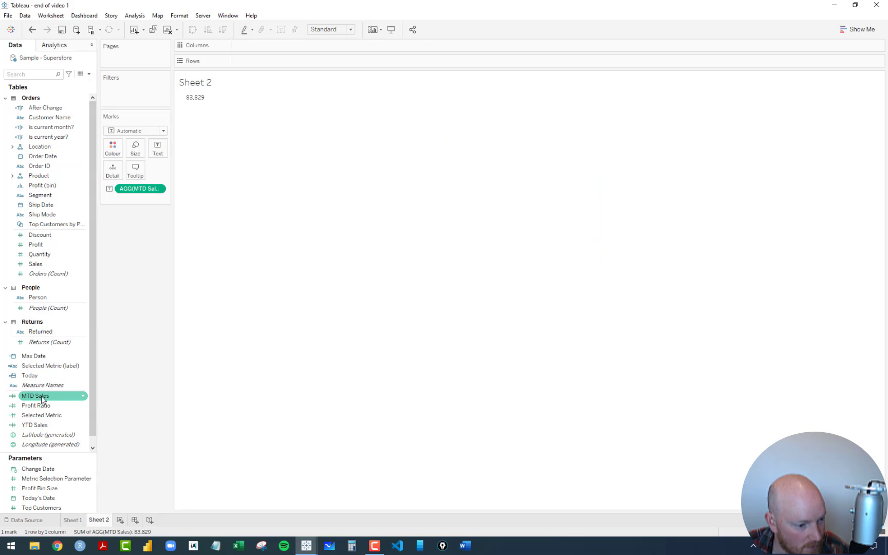
Step: Replace the condition in the YTD Sales formula with [is current year?] and save the calculation
right_click(40, 425)
left_click(84, 267)
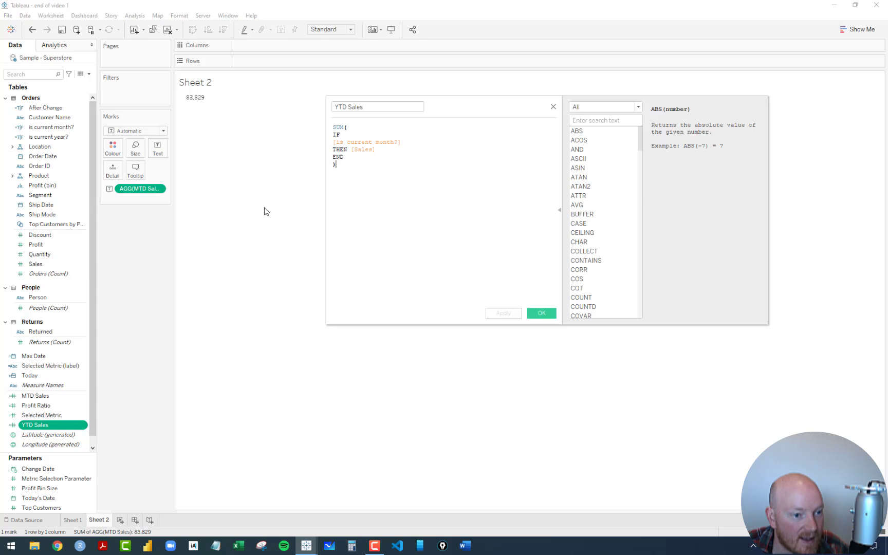
left_click_drag(405, 142, 371, 141)
type("year?]")
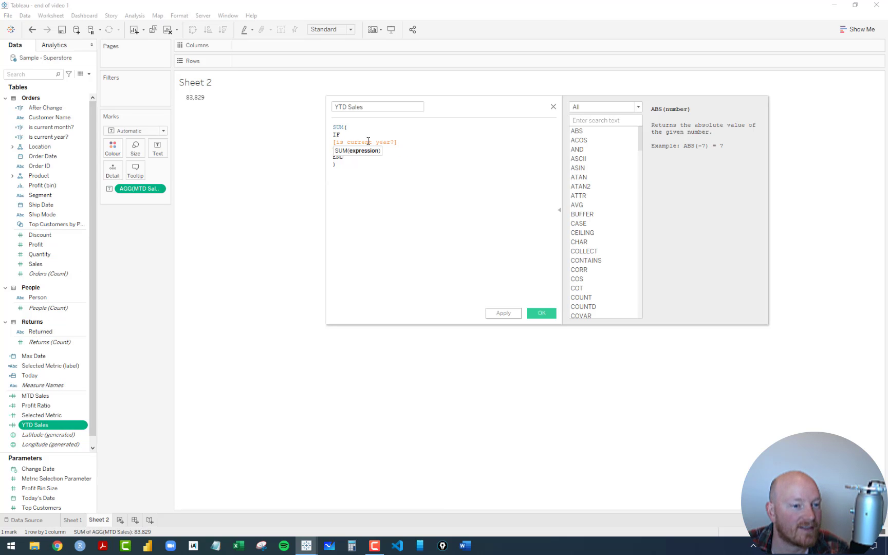
left_click(390, 185)
left_click(548, 314)
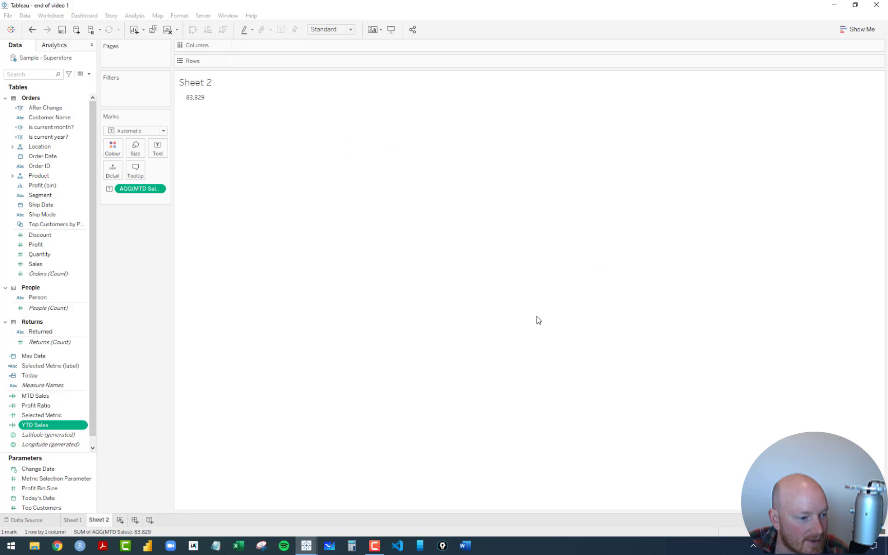
Step: Add YTD Sales to the view alongside MTD Sales, with Measure Names on Columns and in the text label
left_click_drag(36, 429, 196, 100)
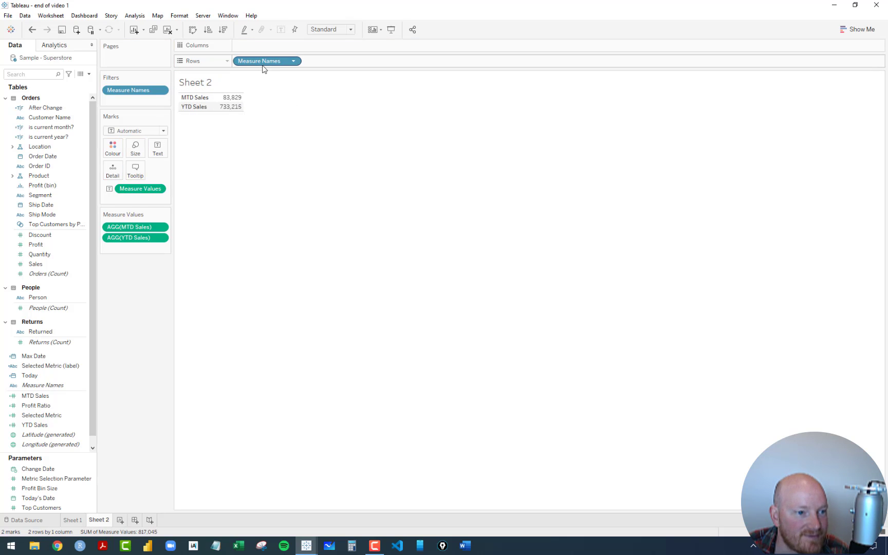
left_click_drag(262, 67, 159, 154)
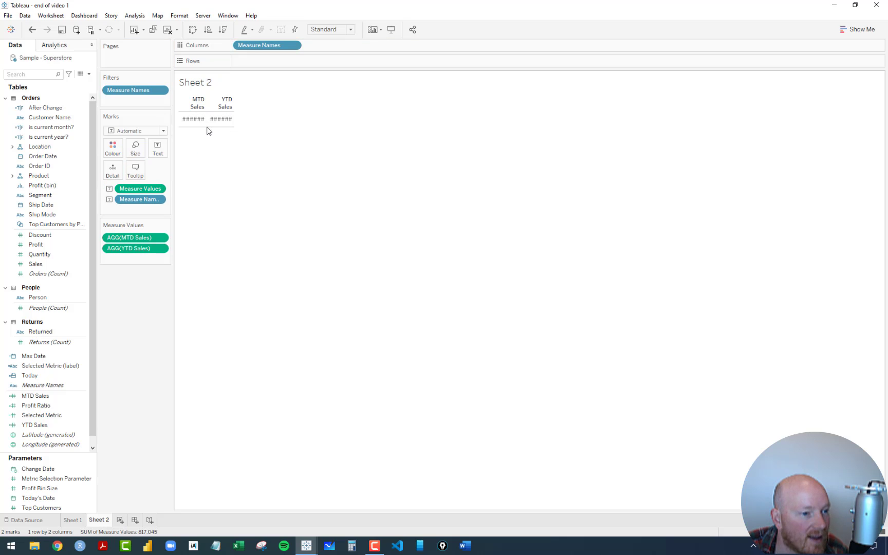
Step: Make the MTD and YTD cells taller and wider, and hide the Measure Names column header
left_click_drag(206, 129, 207, 155)
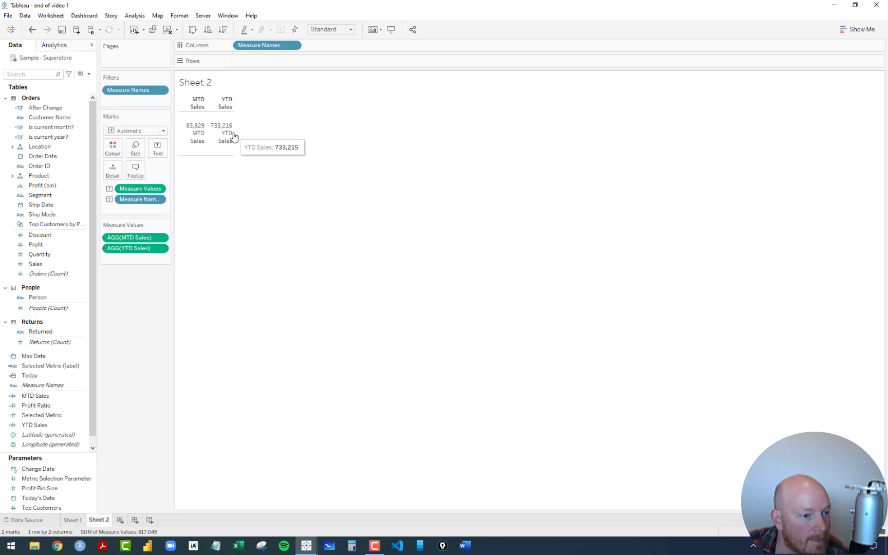
left_click(234, 137)
left_click(240, 118)
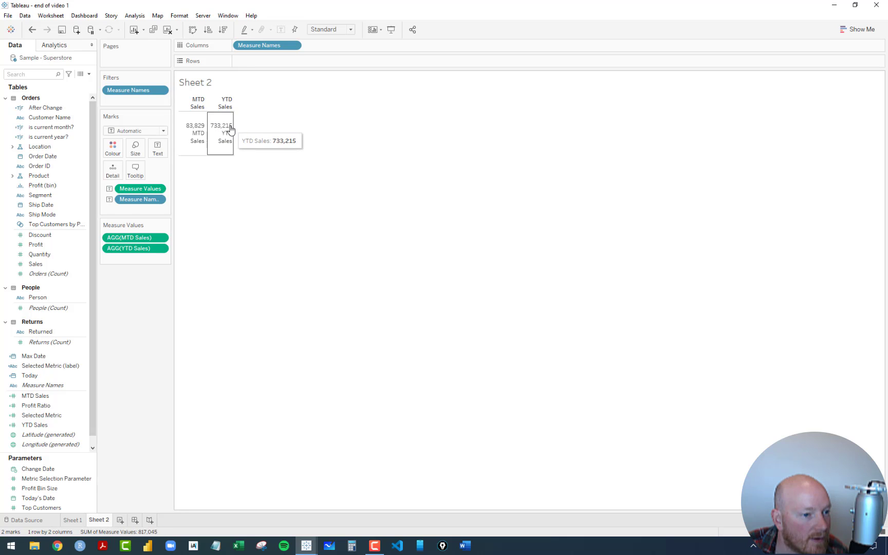
left_click_drag(234, 125, 288, 127)
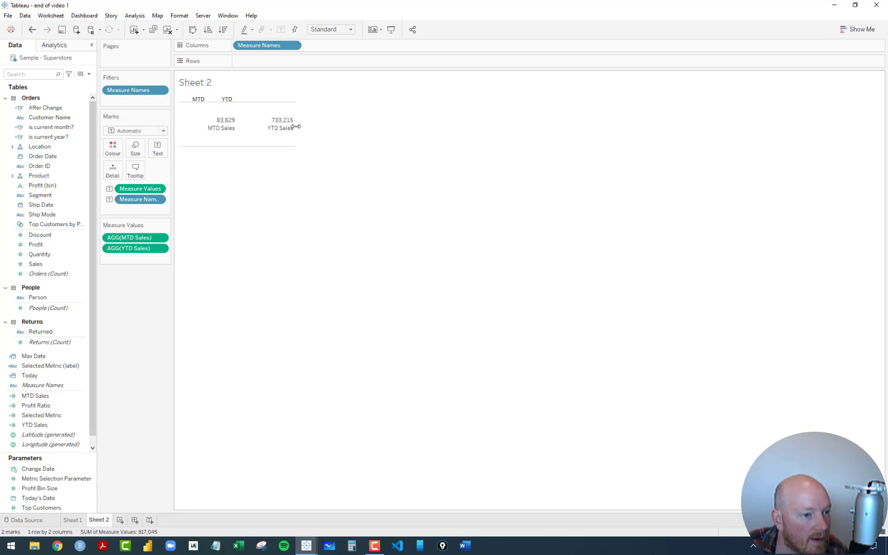
right_click(266, 46)
left_click(298, 123)
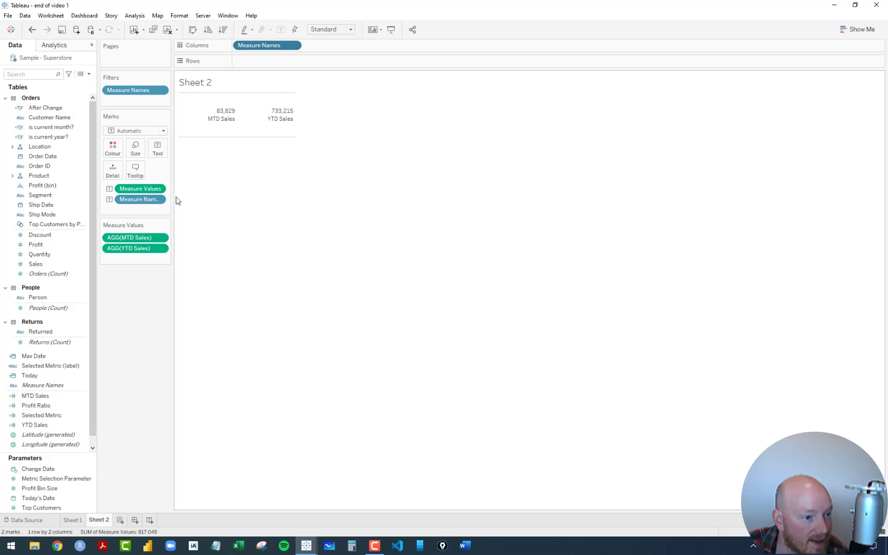
Step: Reorder the text label so Measure Names sits above Measure Values, without blank lines, and apply it
left_click(160, 148)
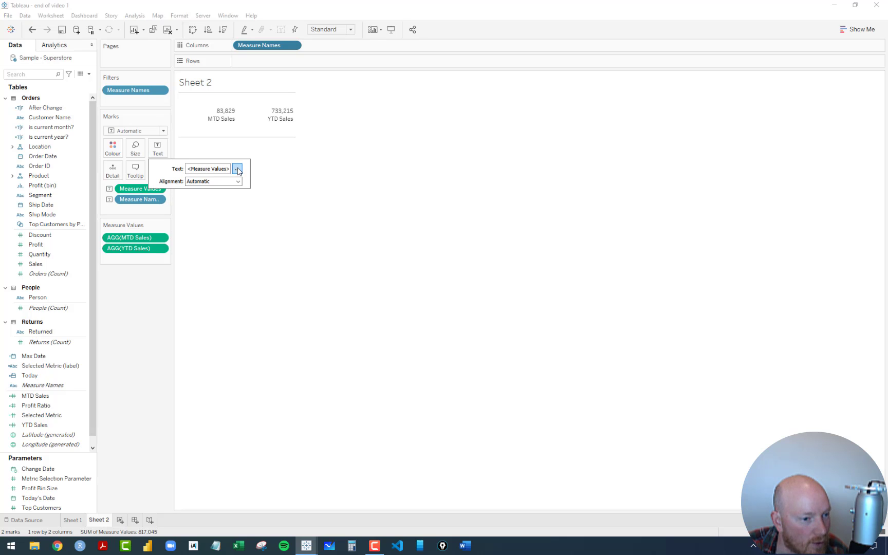
left_click(237, 169)
left_click_drag(478, 228, 389, 227)
key("ctrl+c")
key("BackSpace")
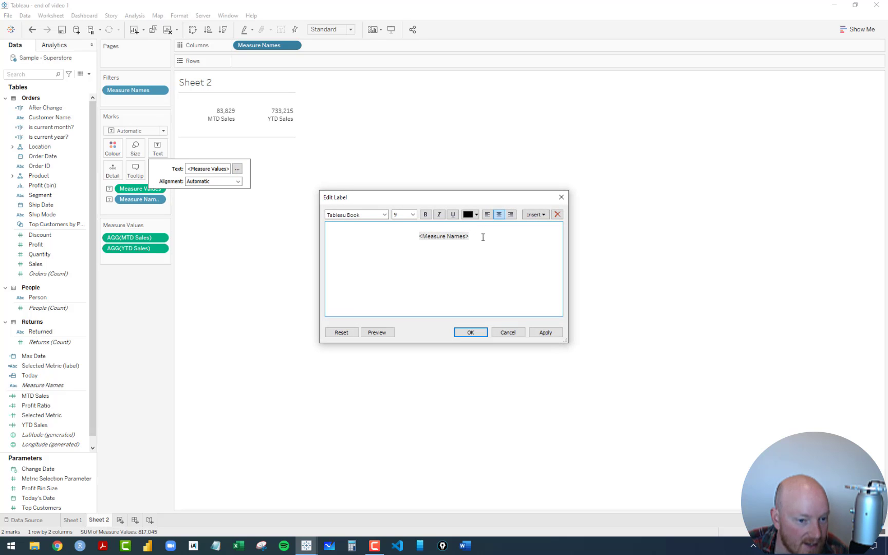
key("ctrl+v")
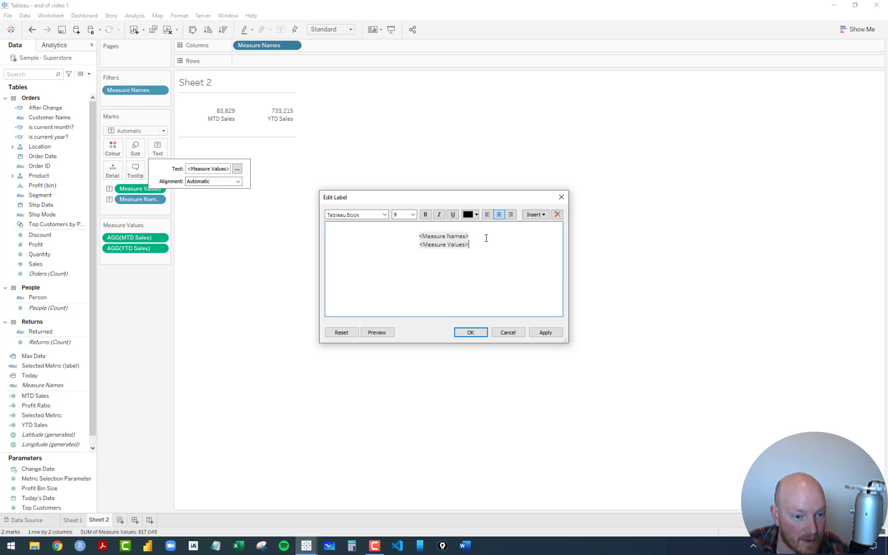
key("Delete")
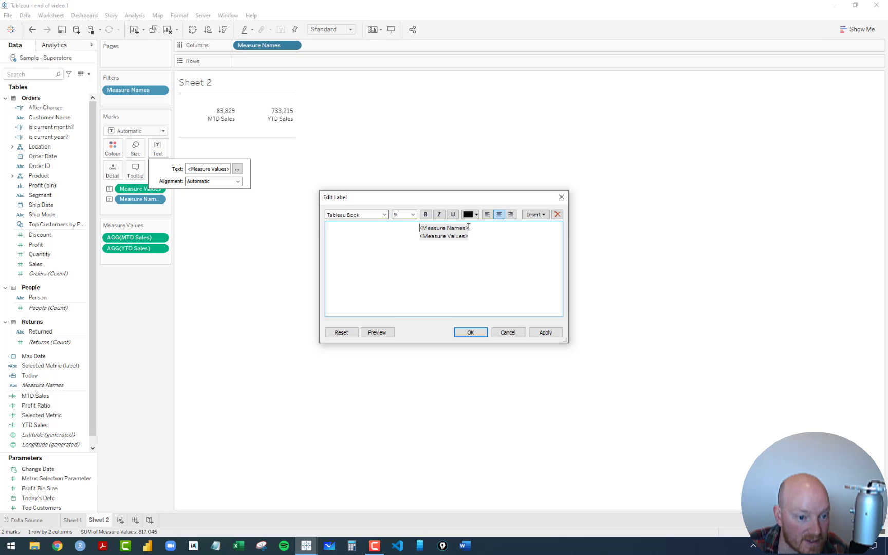
left_click(546, 333)
left_click(476, 332)
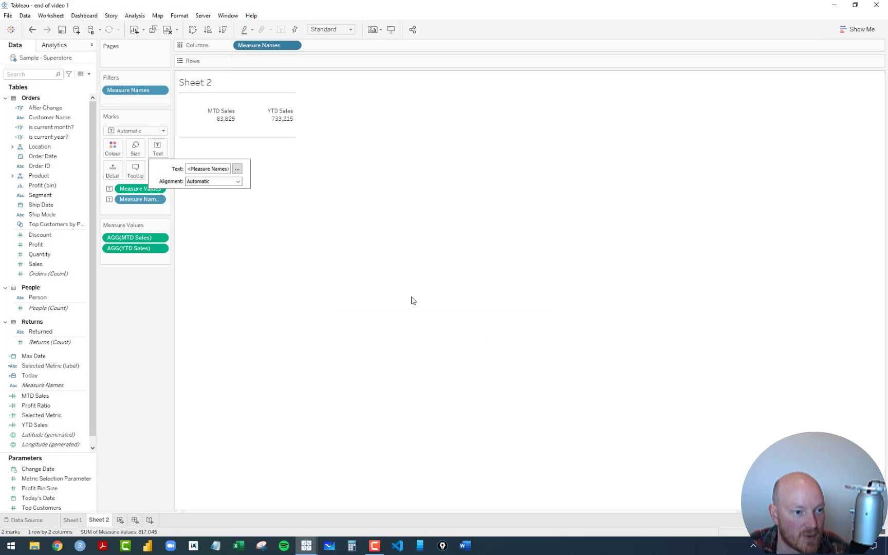
Step: Set the horizontal alignment of the text label to Centre
left_click(214, 181)
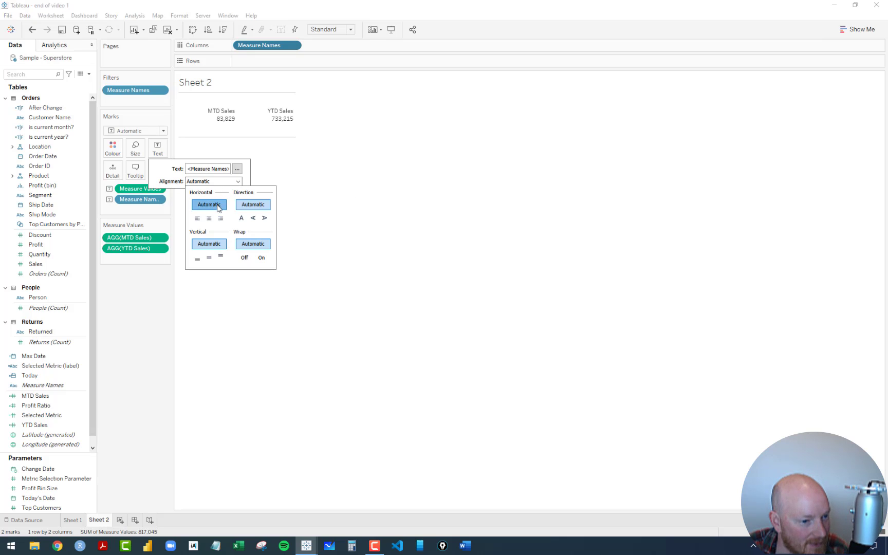
left_click(212, 218)
left_click(236, 279)
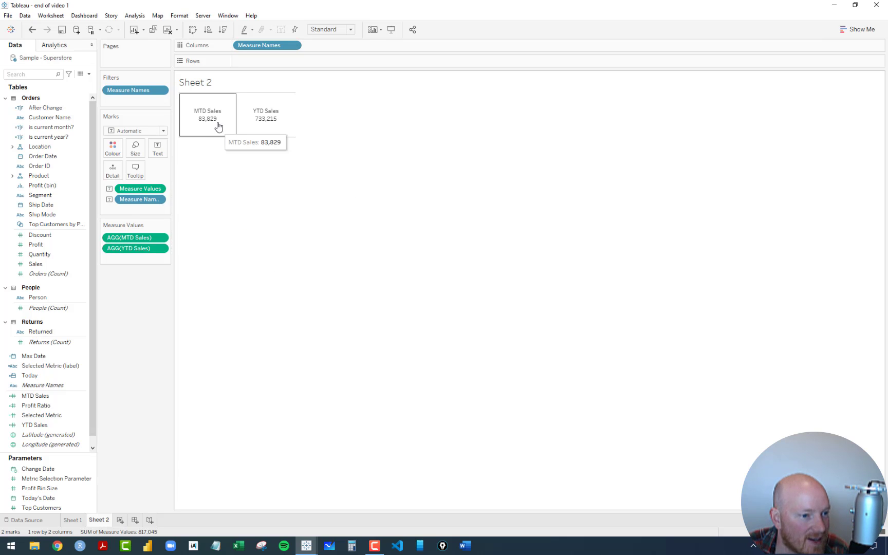
Step: Format Measure Values in the text label as bold with font size 15
left_click(158, 148)
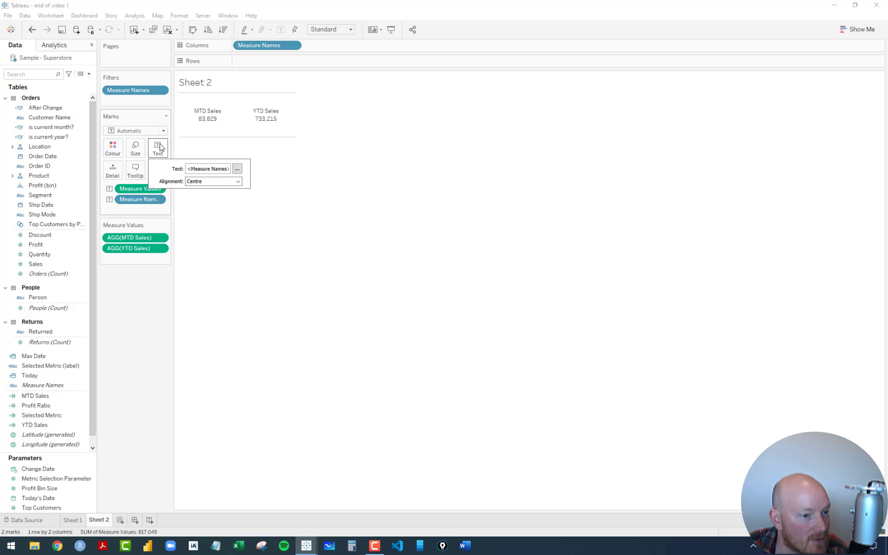
left_click(237, 169)
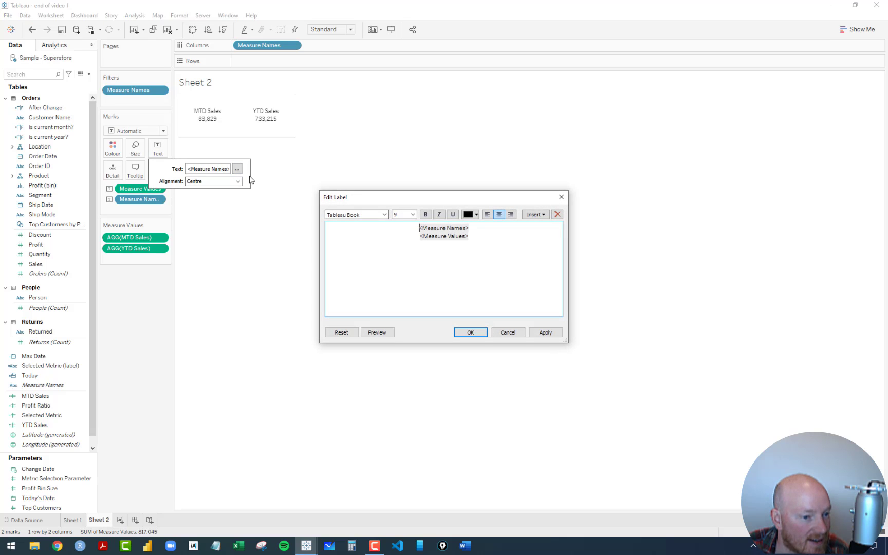
double_click(409, 239)
left_click(413, 214)
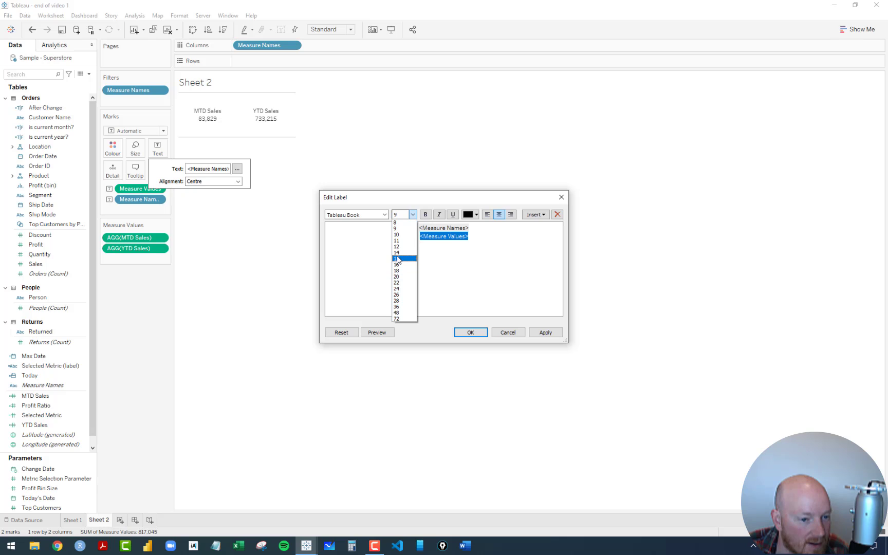
left_click(398, 261)
left_click(425, 215)
left_click(546, 332)
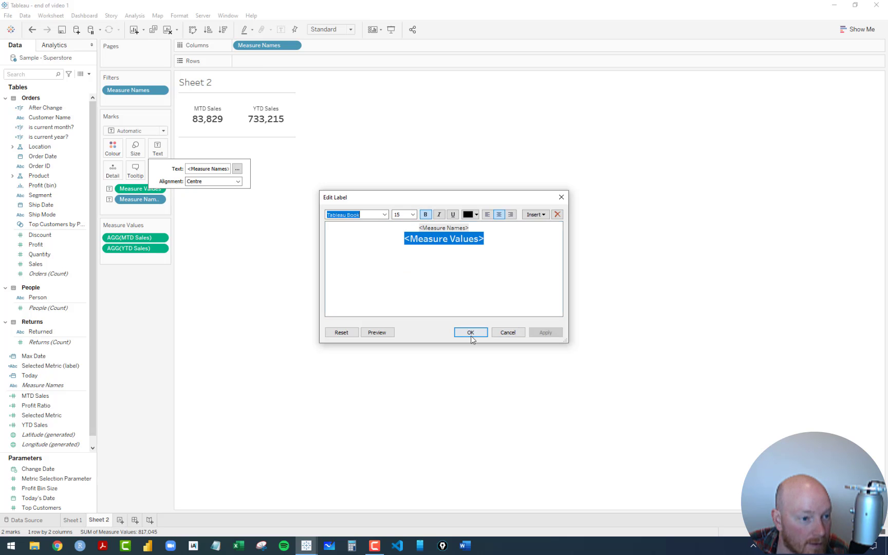
left_click(471, 333)
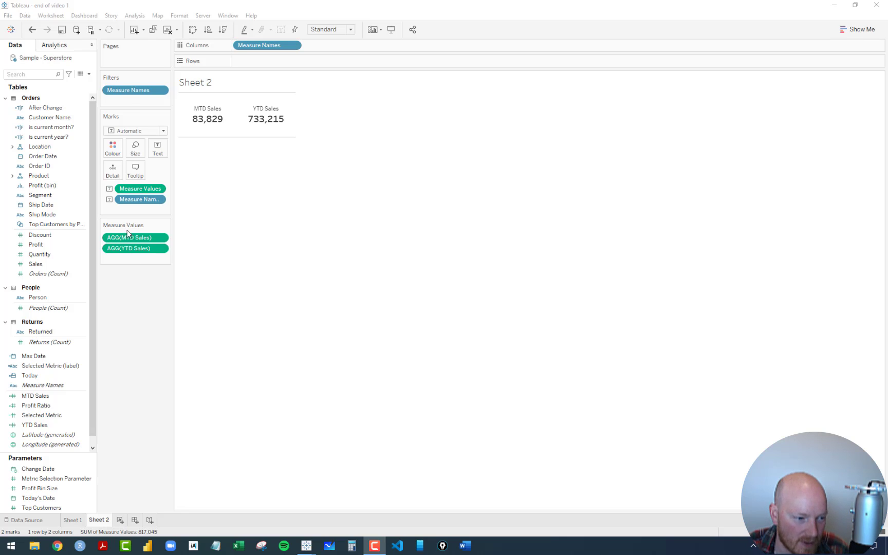
Step: Create a new calculated field named % month past
left_click(90, 76)
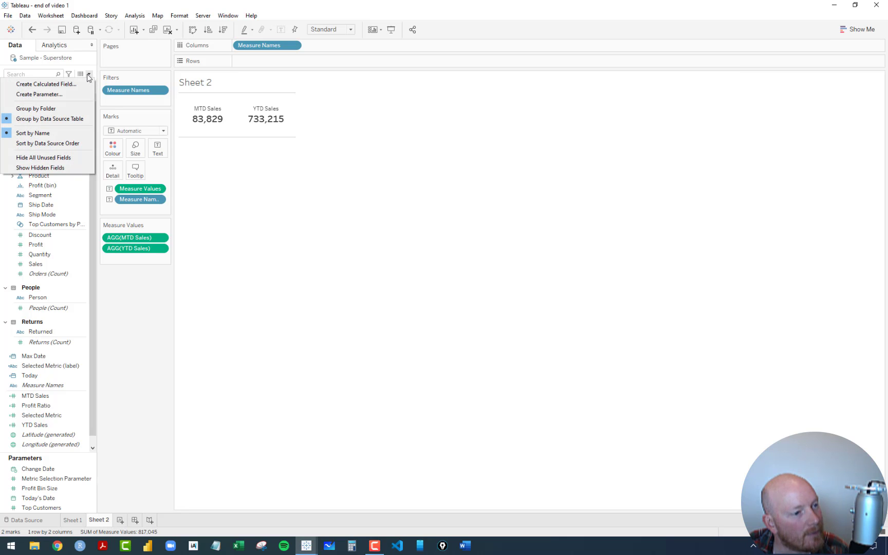
left_click(64, 86)
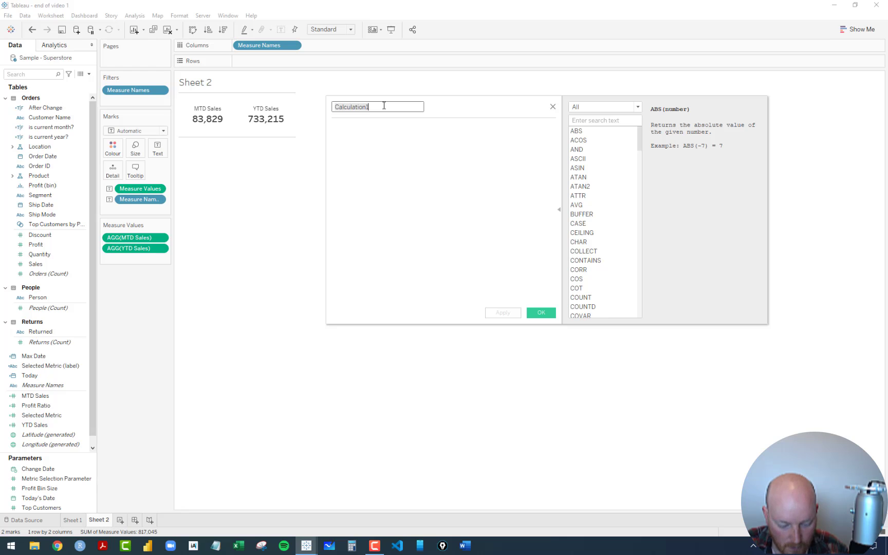
type("% month past")
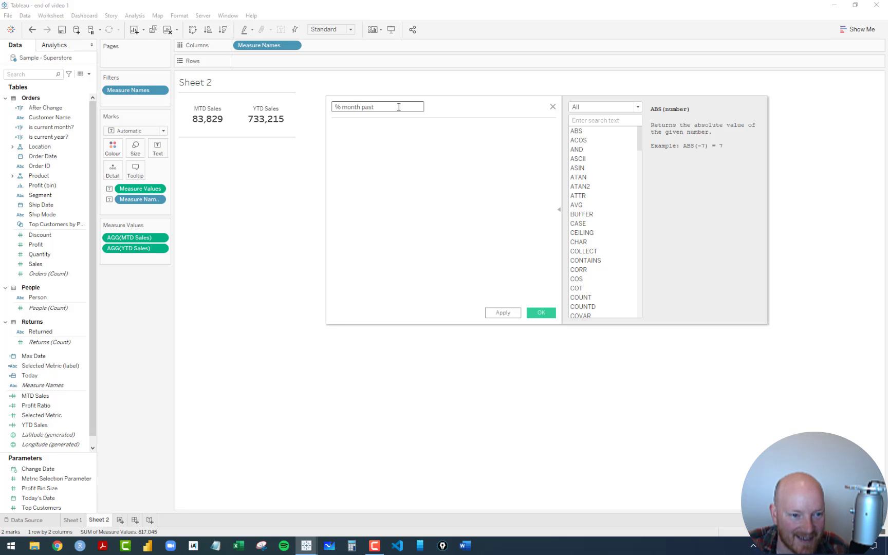
left_click(388, 129)
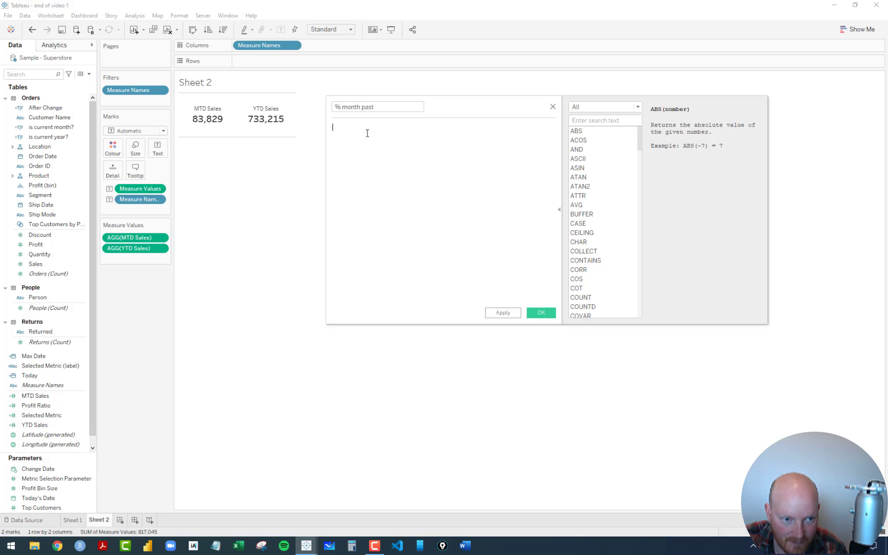
Step: Enter DATEPART("day", [Max Date]) in the % month past formula
type("DA")
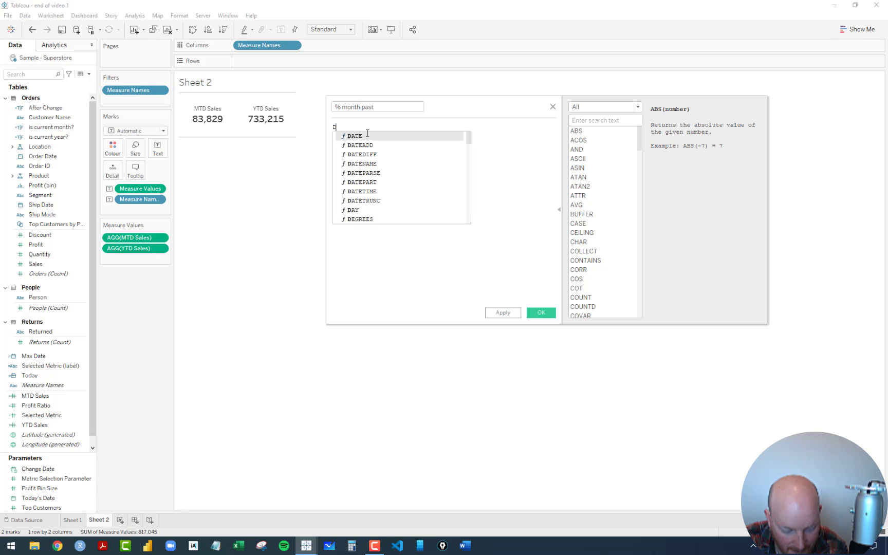
key("Down")
key("Down")
key("Down")
key("Down")
key("Down")
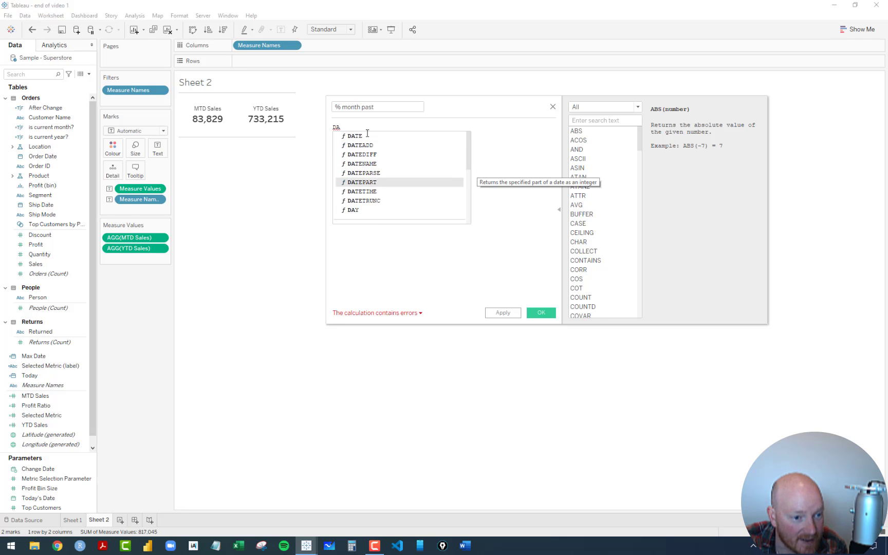
key("Return")
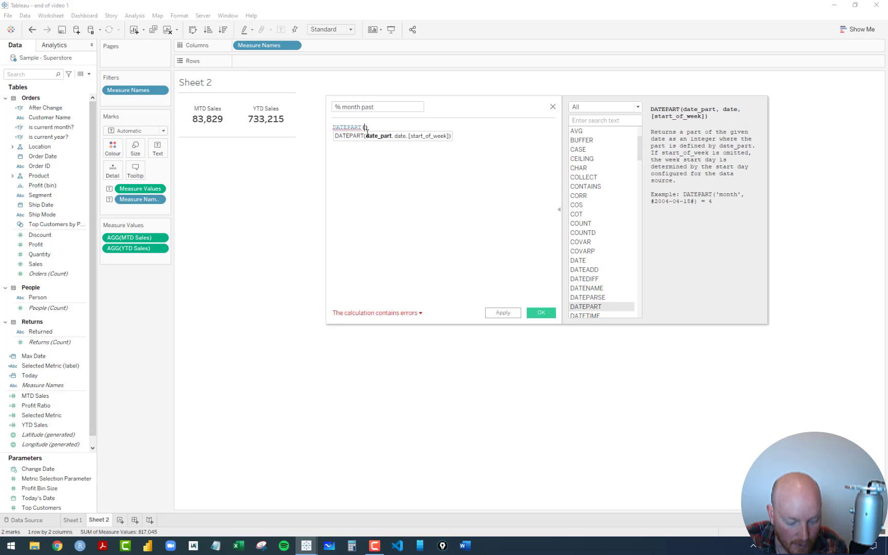
type("\"day\"")
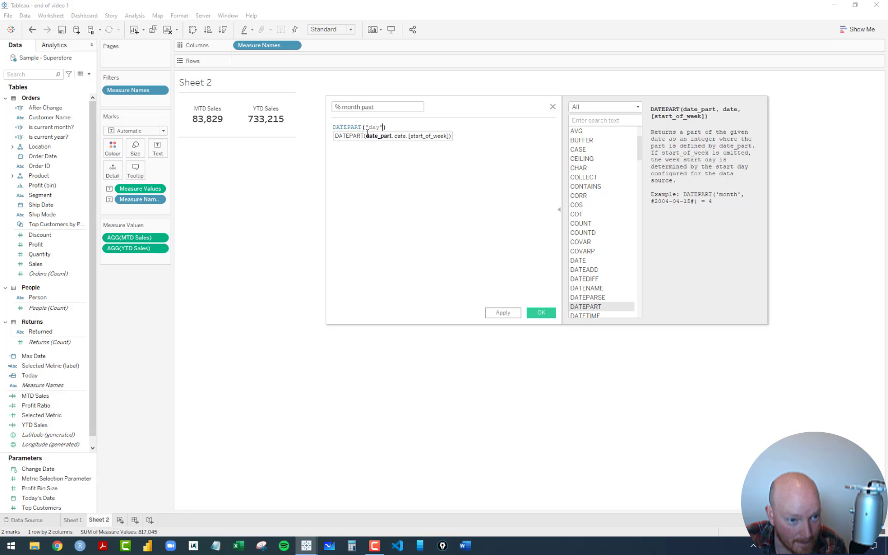
type(", ma")
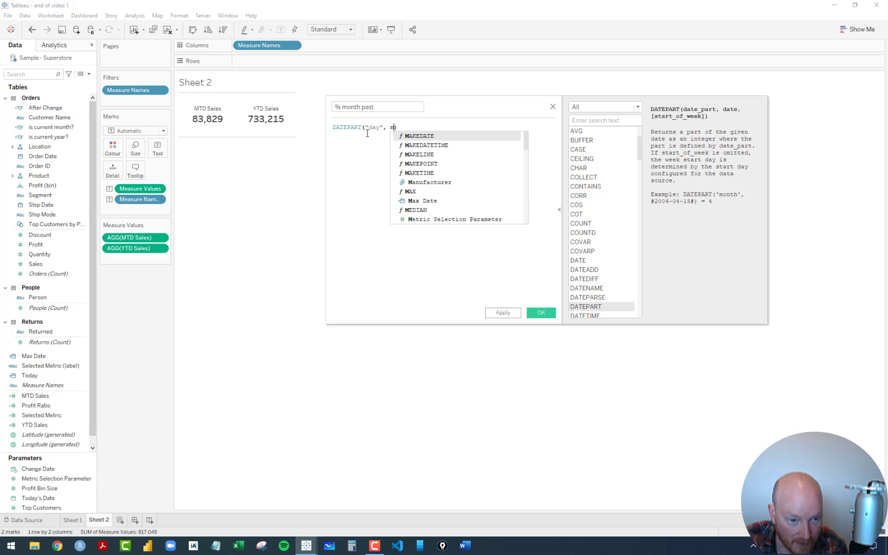
key("Down")
key("Down")
key("Down")
key("Down")
key("Down")
key("Down")
key("Down")
key("Return")
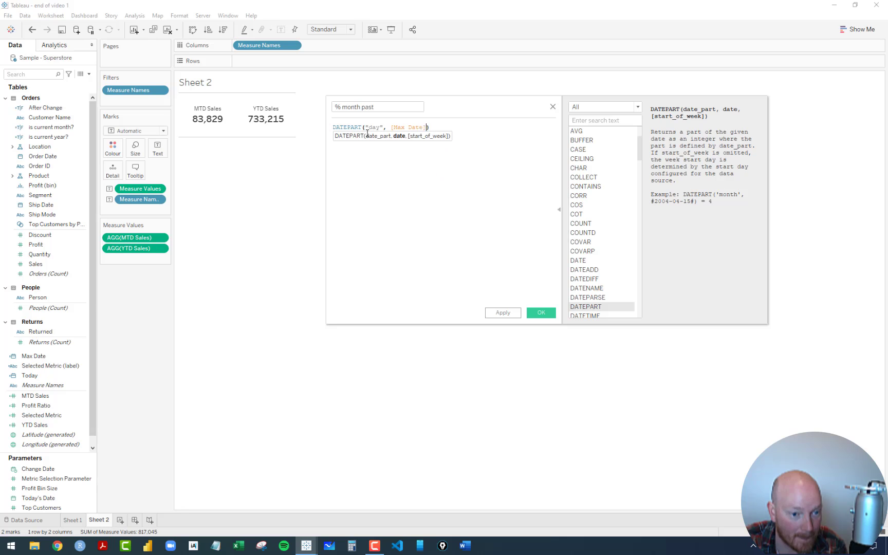
Step: Save the % month past calculated field with its DATEPART formula
double_click(444, 128)
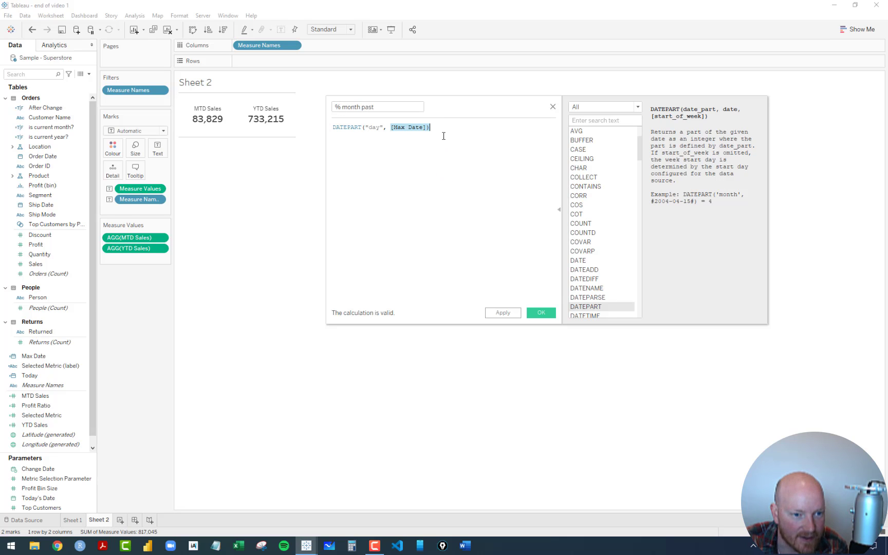
left_click(436, 127)
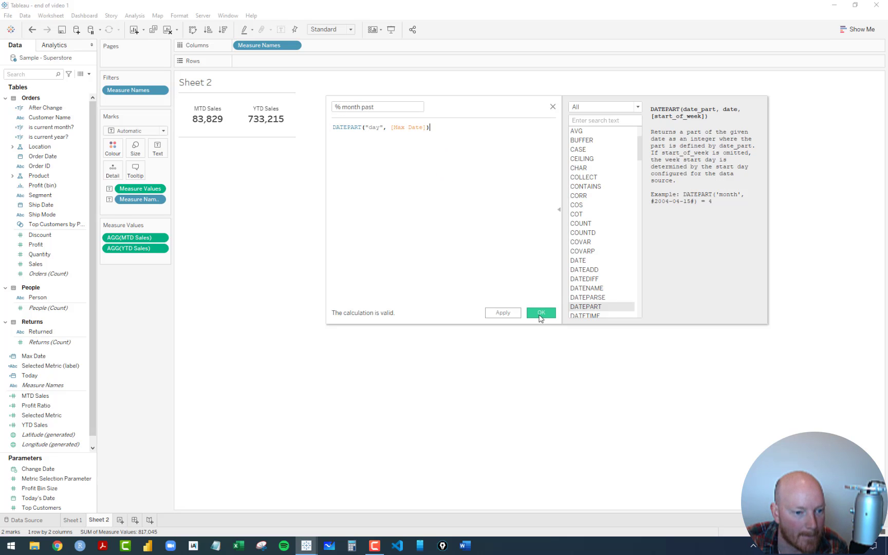
left_click(539, 315)
Step: Add a new worksheet and place % month past on Rows as a discrete dimension
left_click(120, 520)
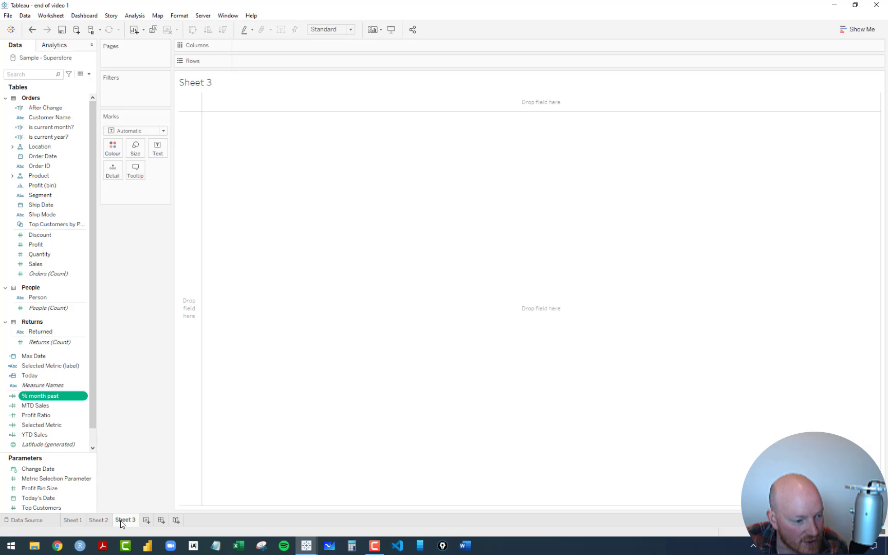
left_click_drag(41, 396, 248, 63)
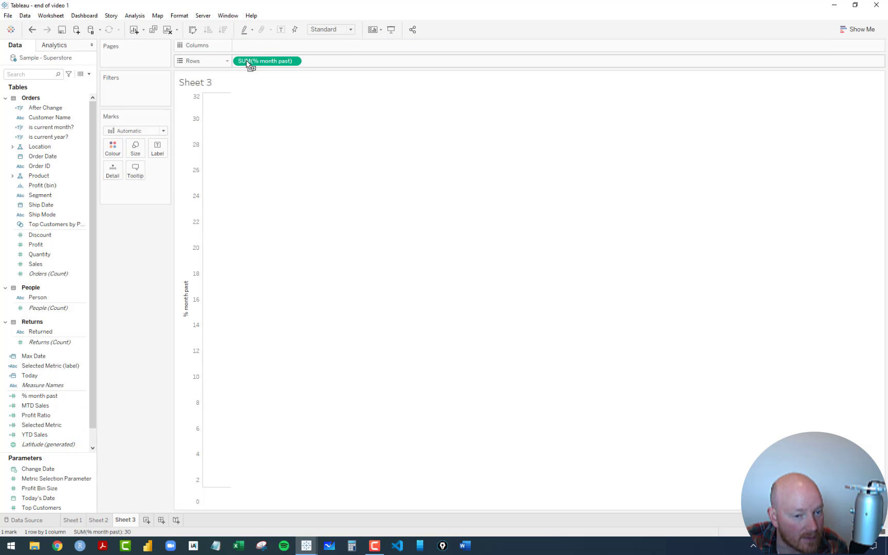
left_click(294, 61)
left_click(266, 145)
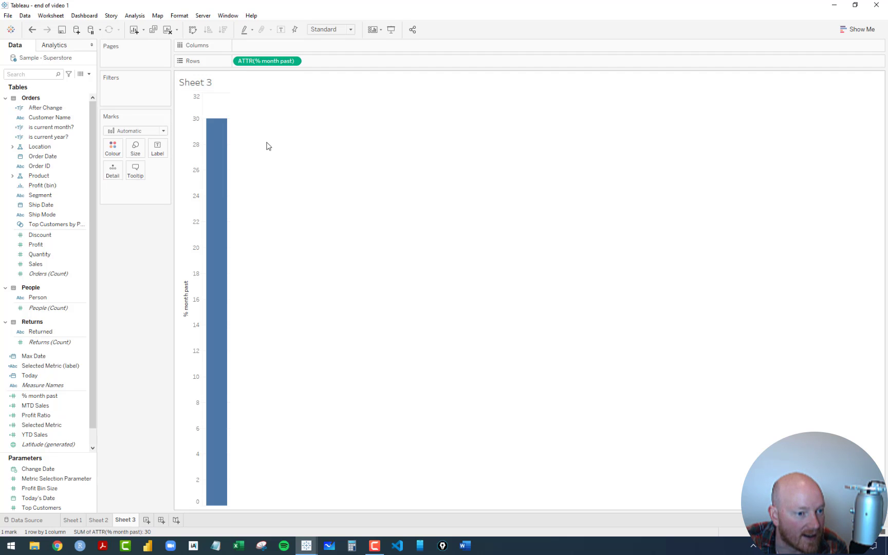
left_click(294, 61)
left_click(272, 136)
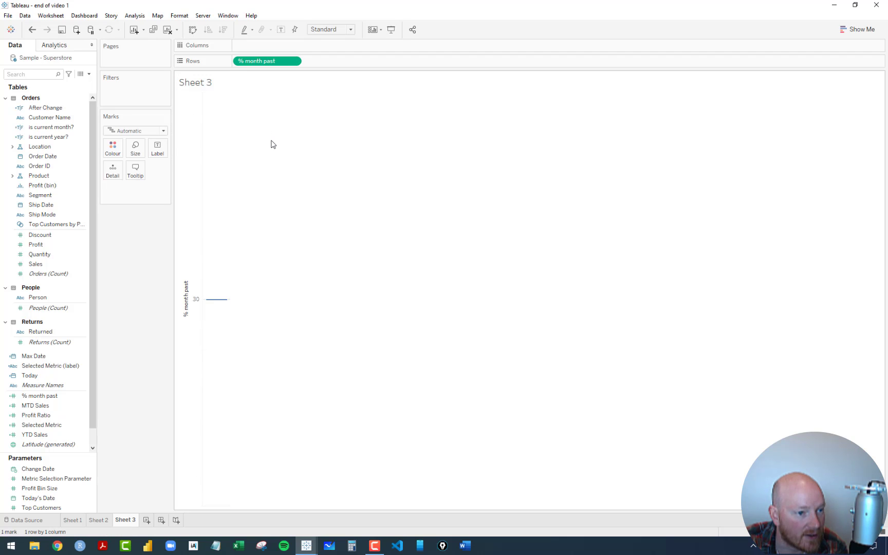
left_click(295, 61)
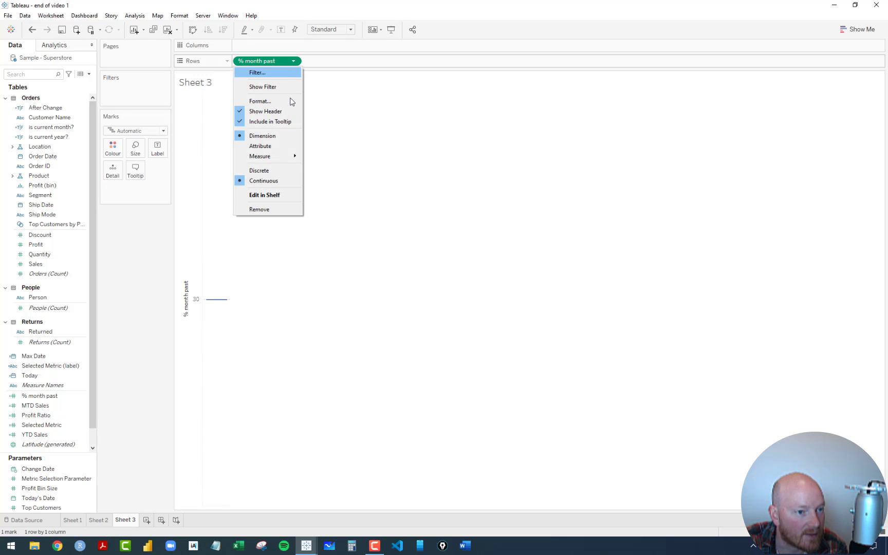
left_click(274, 170)
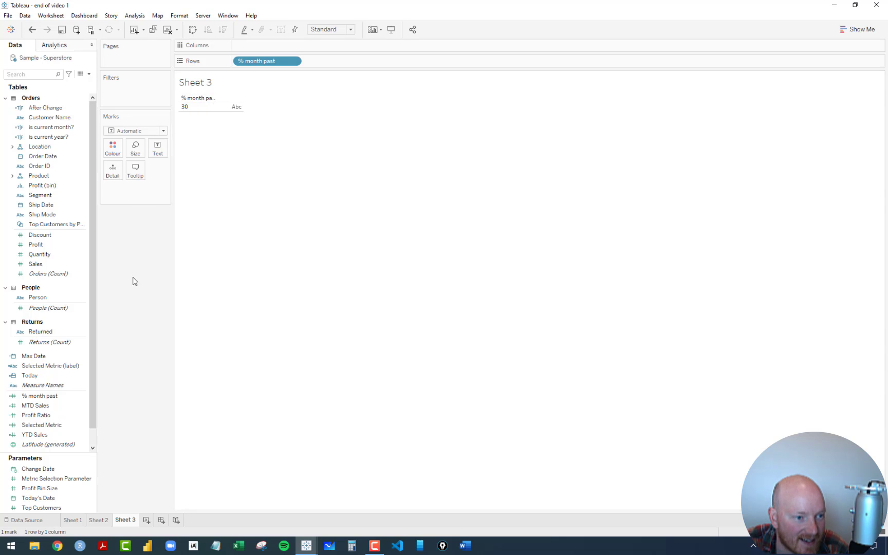
Step: Replace % month past on Rows with the Max Date field at the continuous day level
left_click_drag(254, 62, 147, 267)
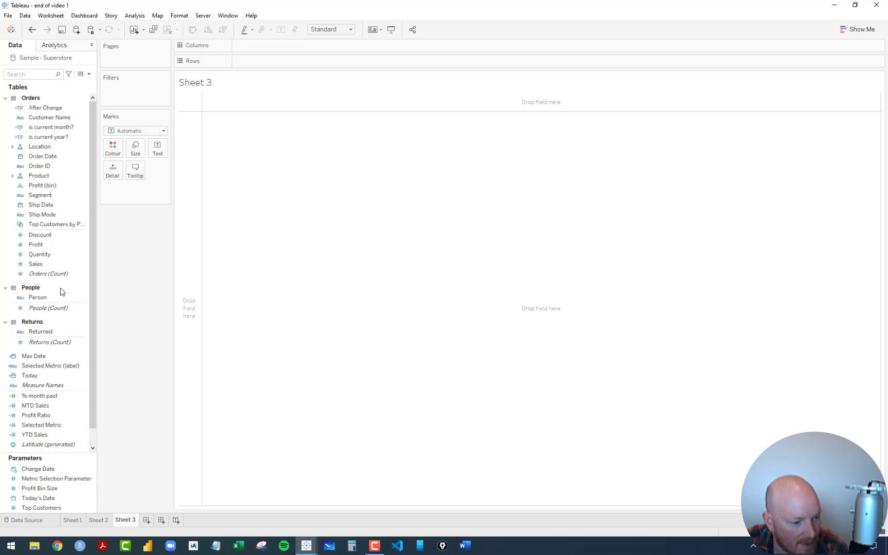
left_click(23, 73)
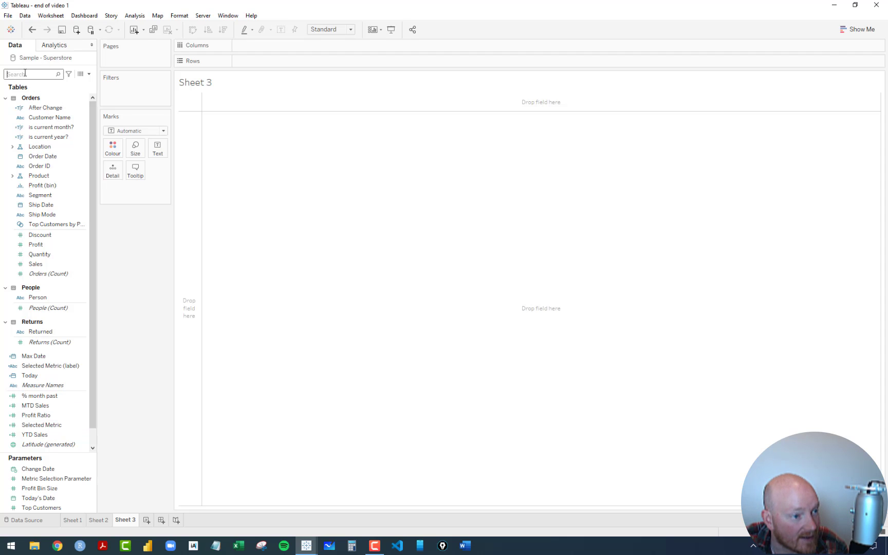
type("max")
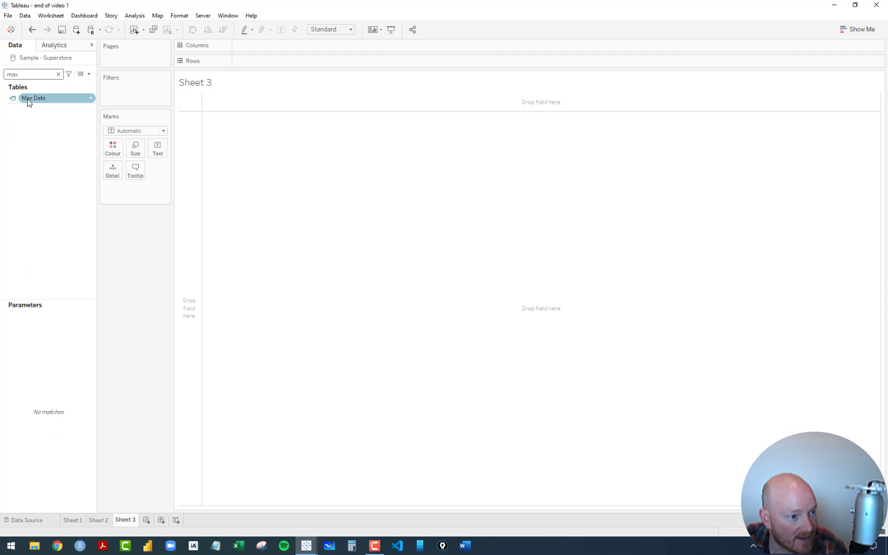
left_click_drag(27, 98, 246, 63)
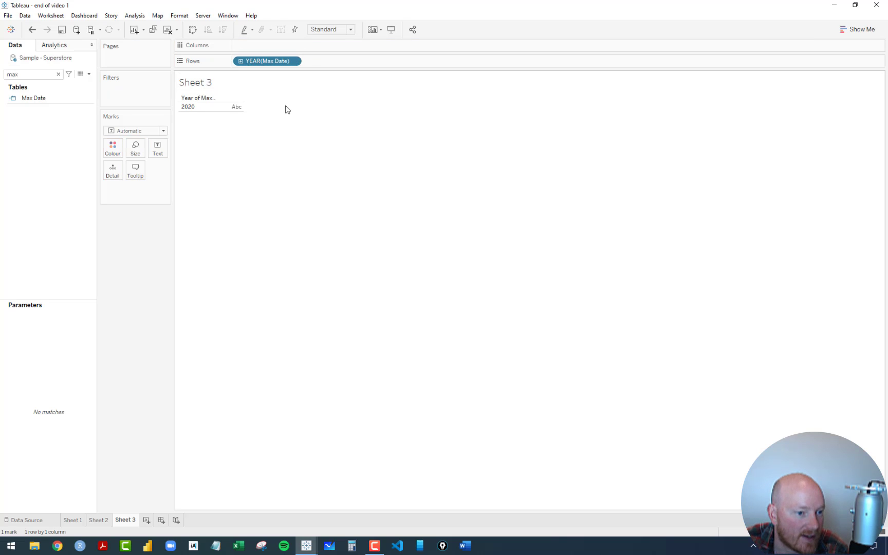
left_click(293, 61)
left_click(257, 291)
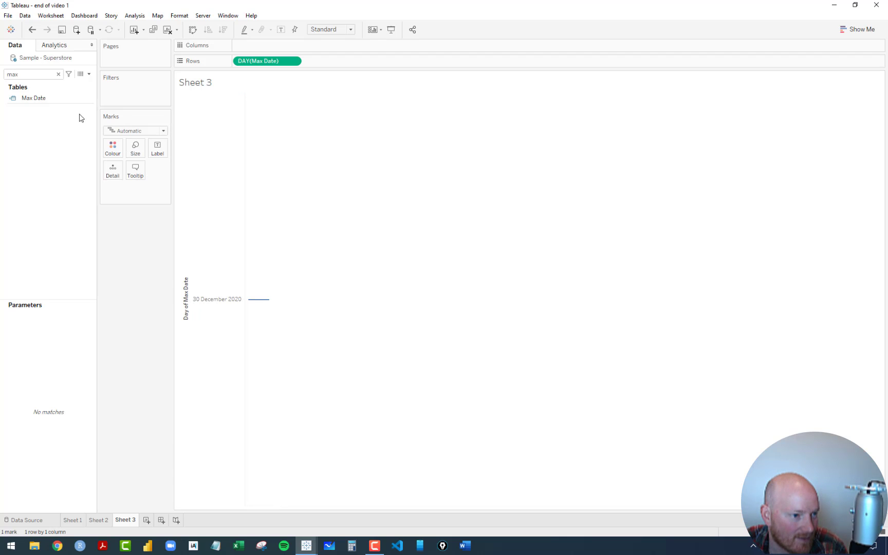
Step: Search the data fields for % and open the % month past calculation for editing
left_click(58, 74)
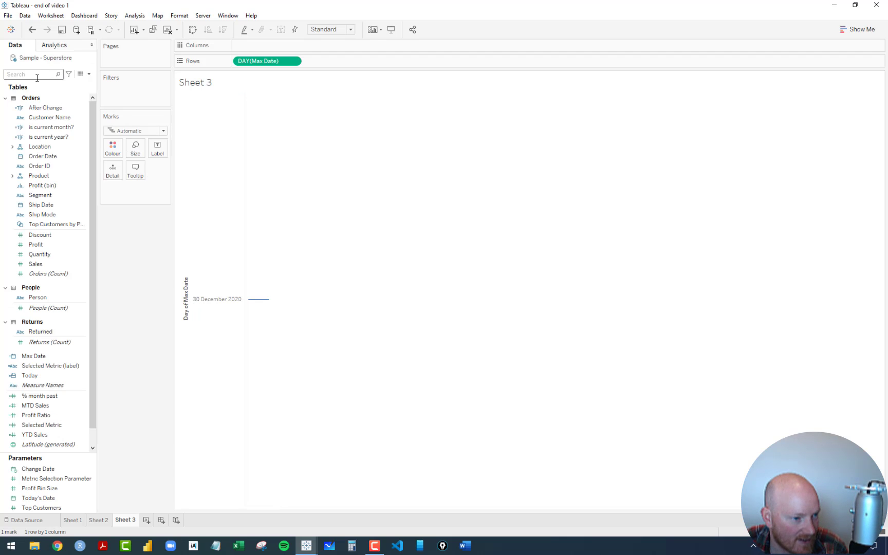
left_click(34, 74)
type("%")
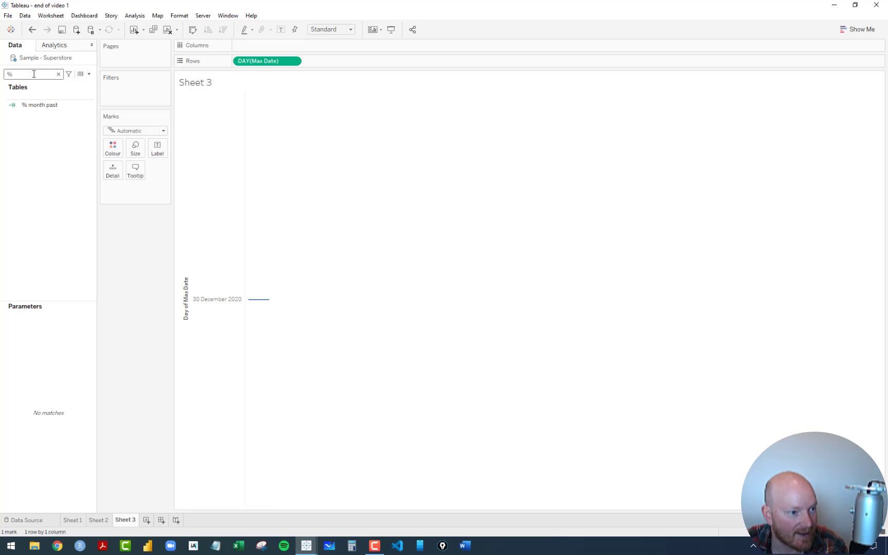
left_click(37, 106)
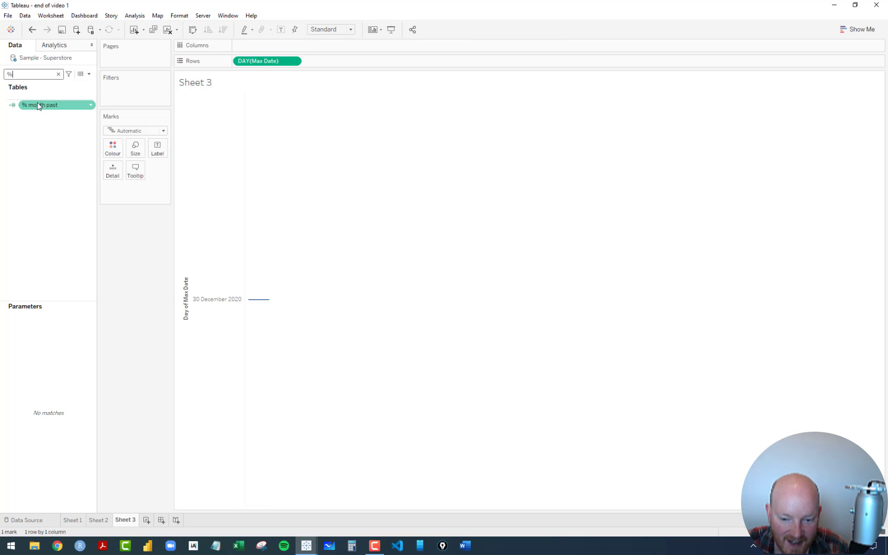
right_click(37, 106)
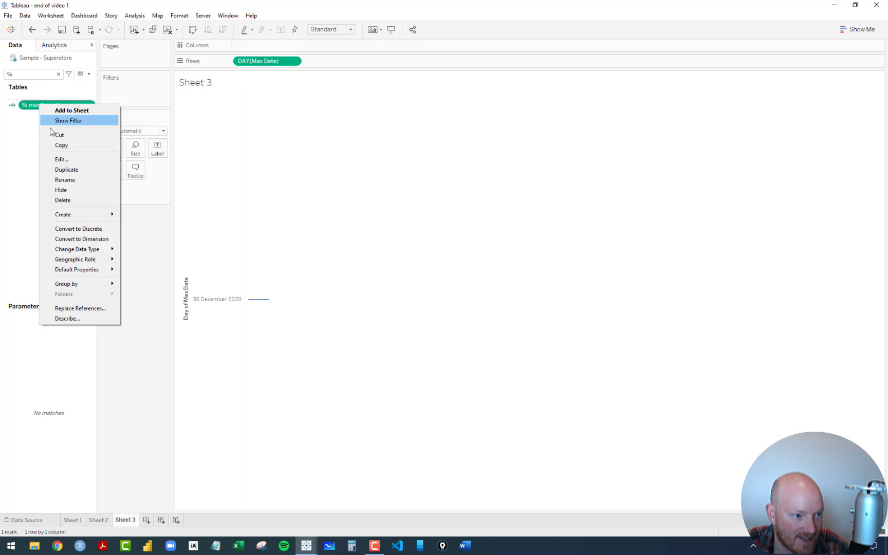
left_click(60, 160)
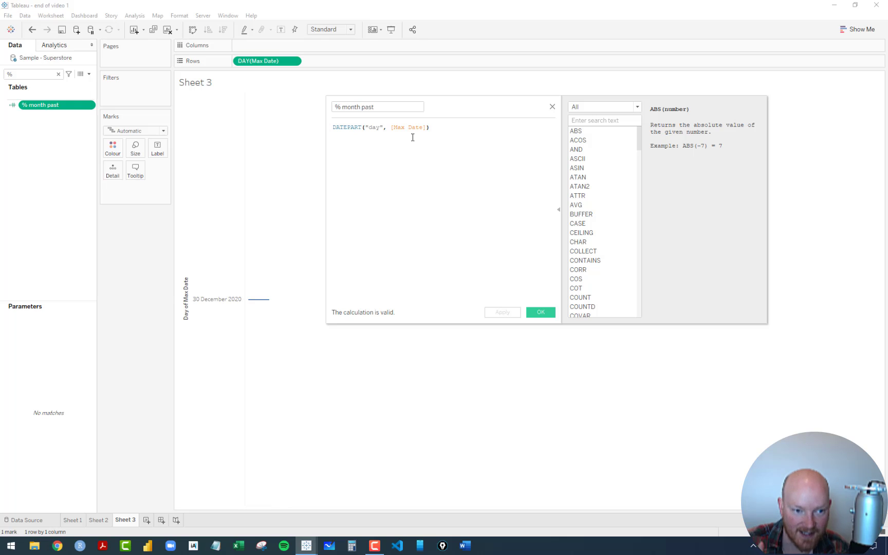
Step: Copy the DATEPART expression to a line further down the formula and add a division sign after the first one
left_click_drag(431, 128, 330, 126)
left_click(467, 130)
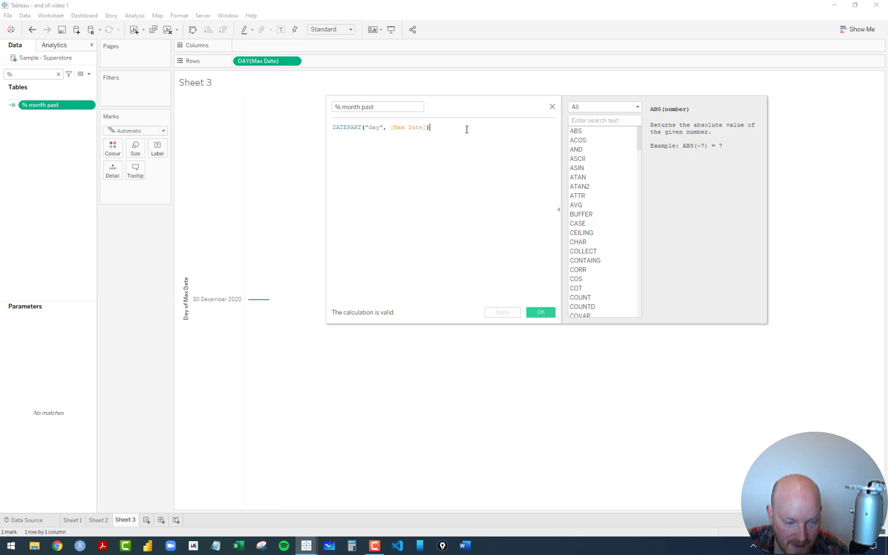
key("Return")
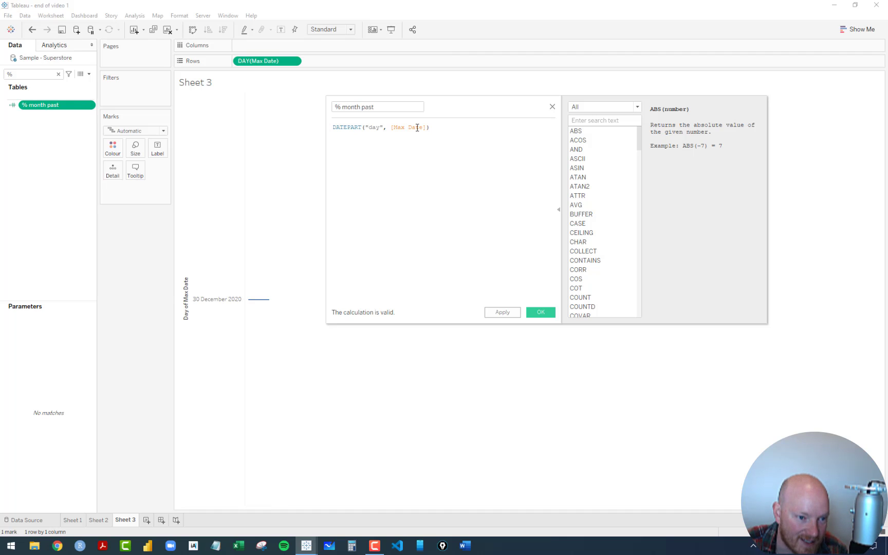
left_click_drag(442, 131, 333, 130)
key("ctrl+c")
left_click(354, 144)
key("Return")
key("ctrl+v")
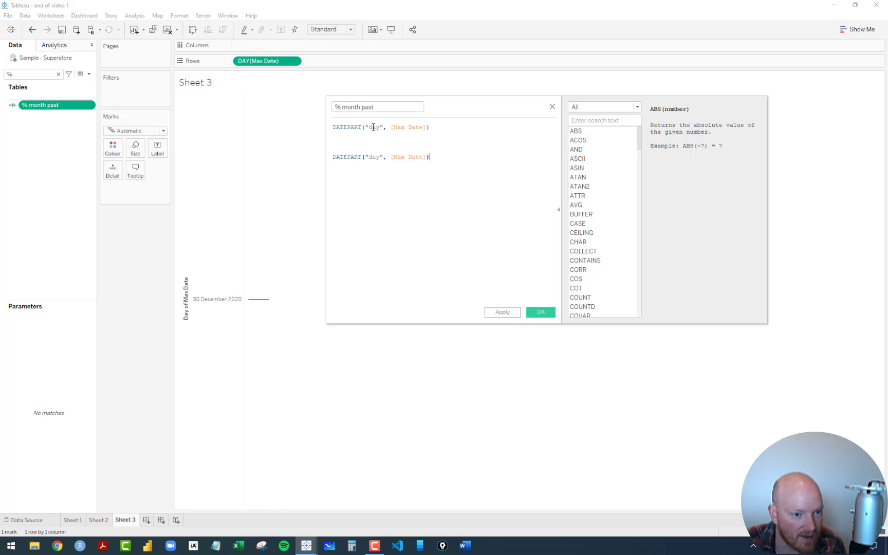
left_click(435, 132)
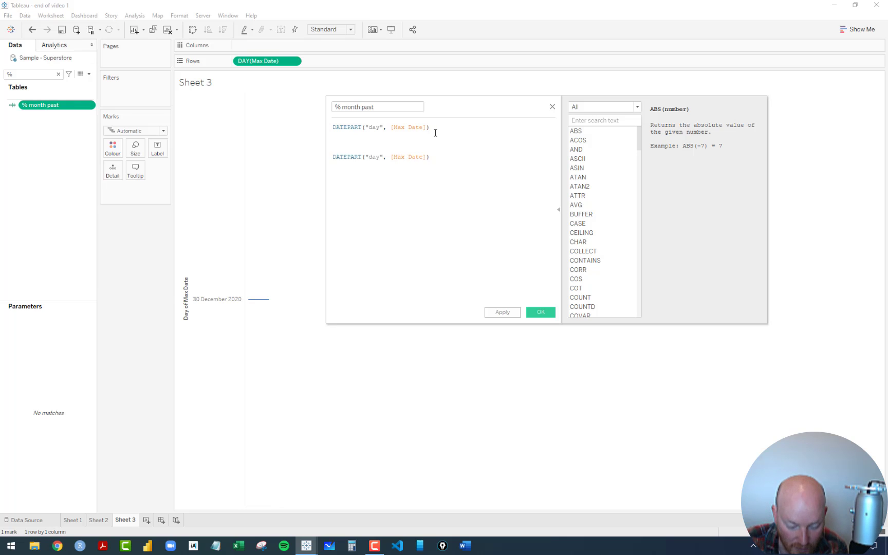
left_click(395, 149)
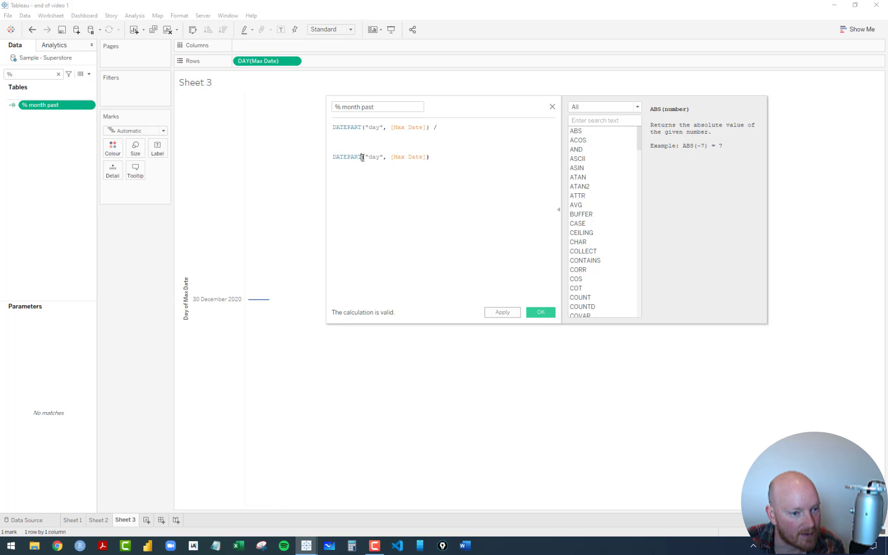
Step: Change the copied expression to DATETRUNC("month", [Max Date])
left_click_drag(363, 157, 347, 158)
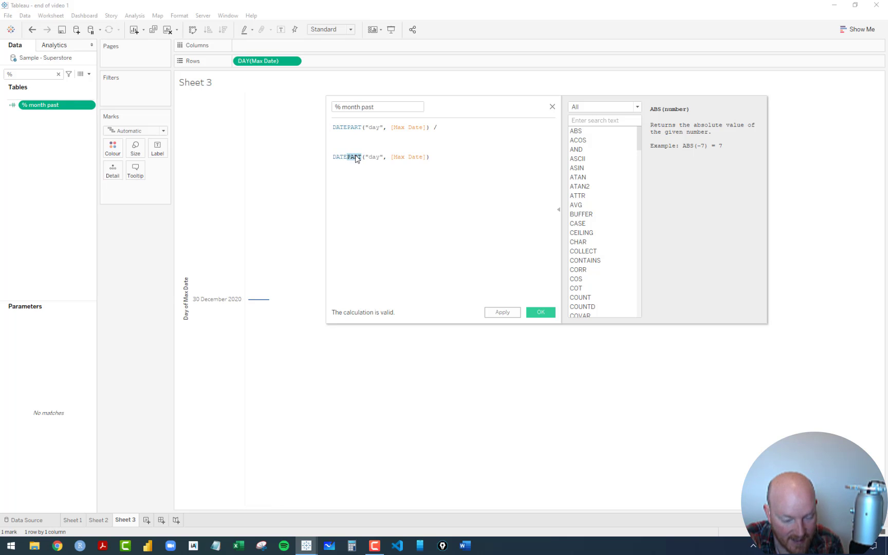
type("TR")
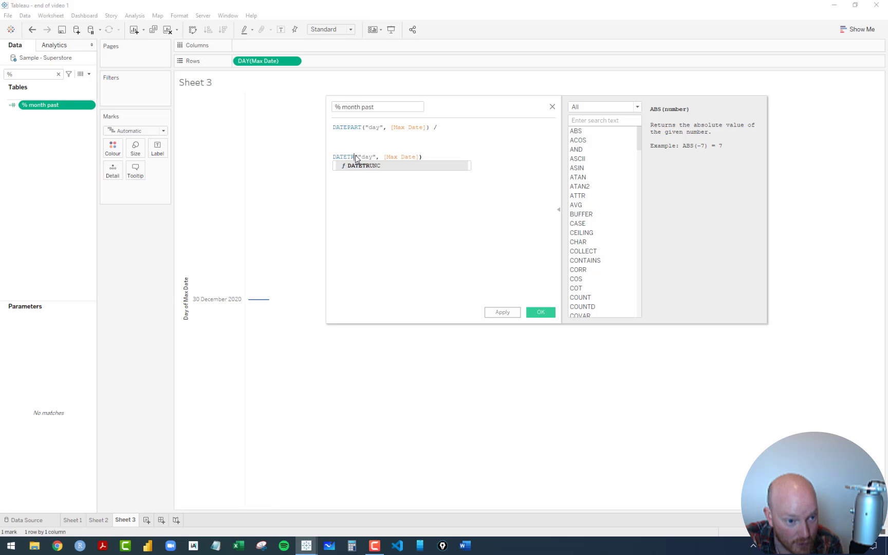
key("Return")
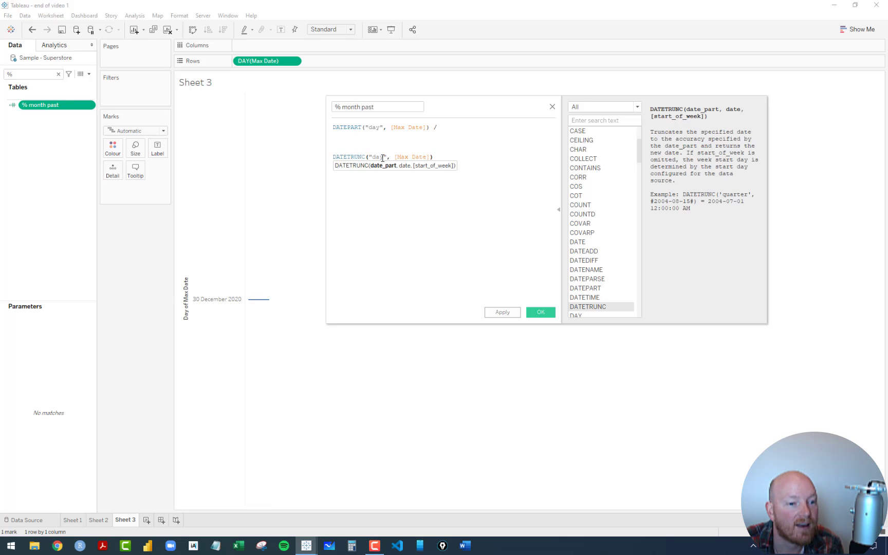
double_click(377, 157)
type("month")
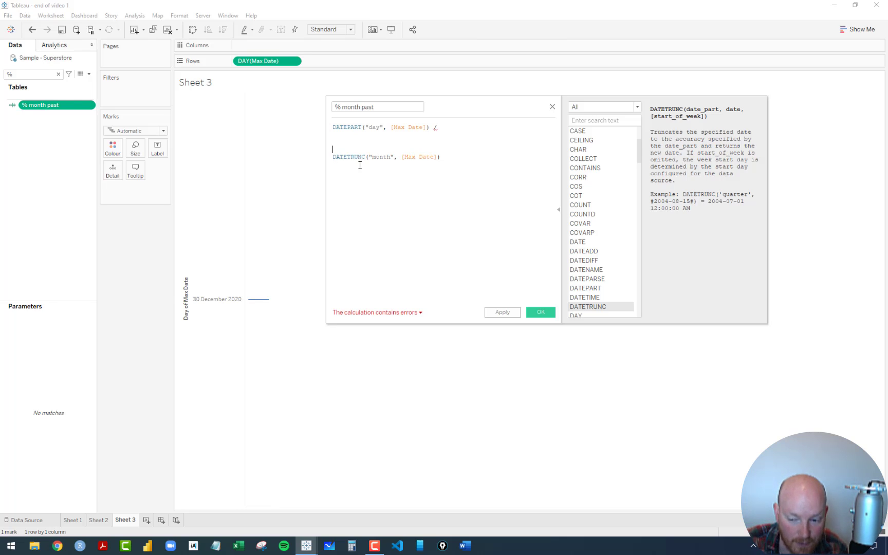
Step: Wrap the DATETRUNC expression in a DATEADD function with date part "month" and interval 1
left_click_drag(334, 163, 334, 160)
left_click(334, 161)
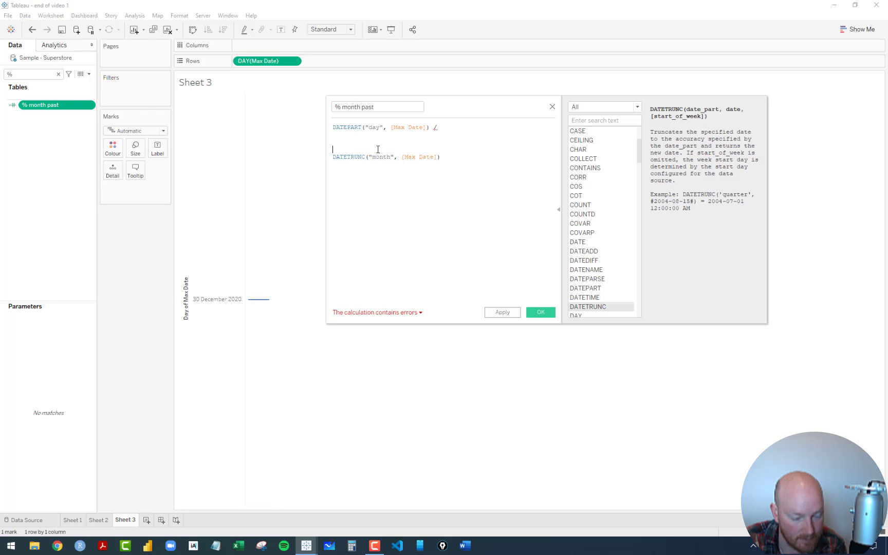
type("DATEA")
key("Return")
type("\"")
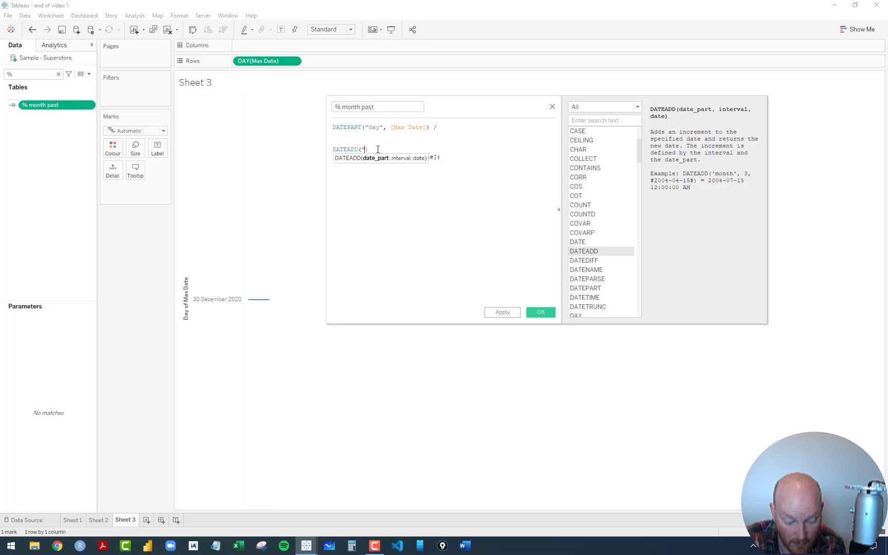
type("month\"")
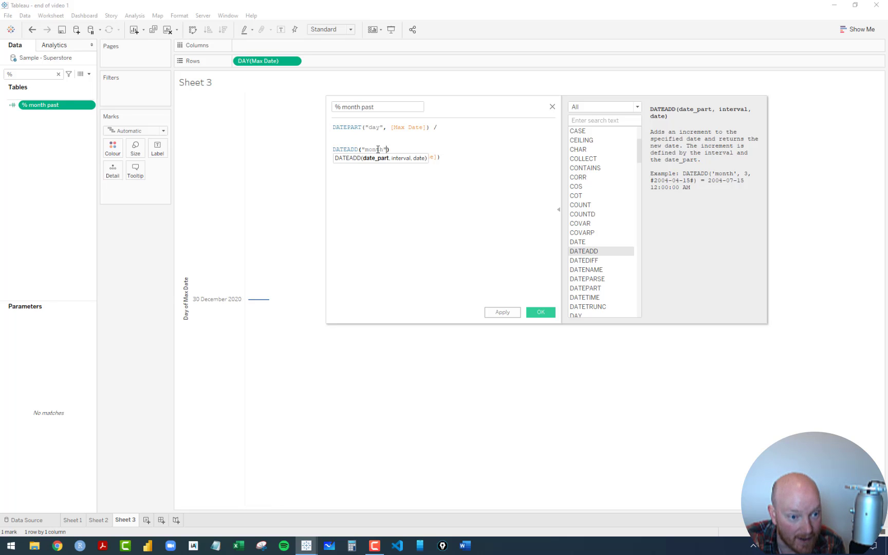
key("Delete")
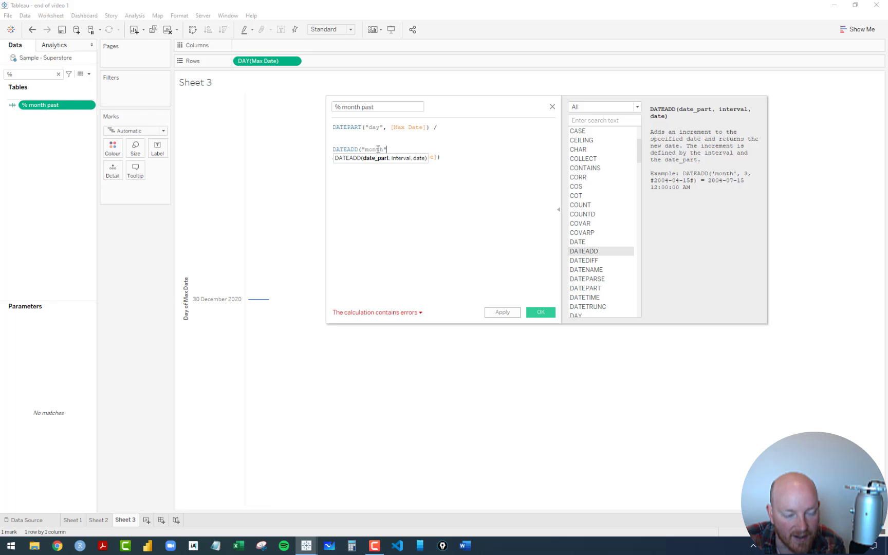
type(",")
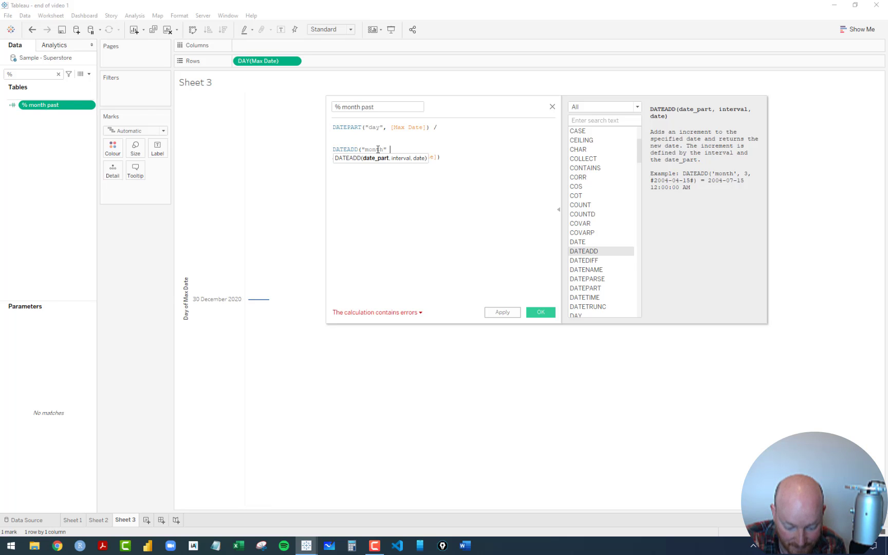
type(" 1,")
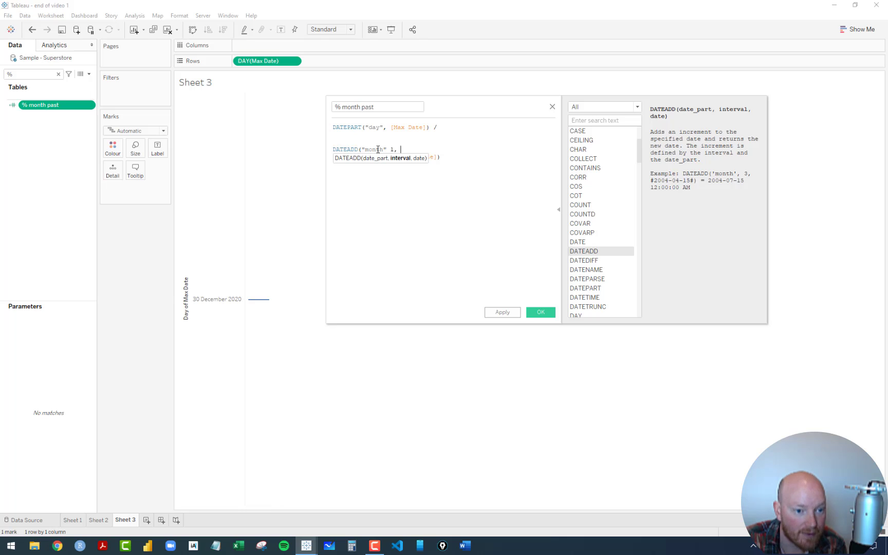
left_click(440, 183)
key("Return")
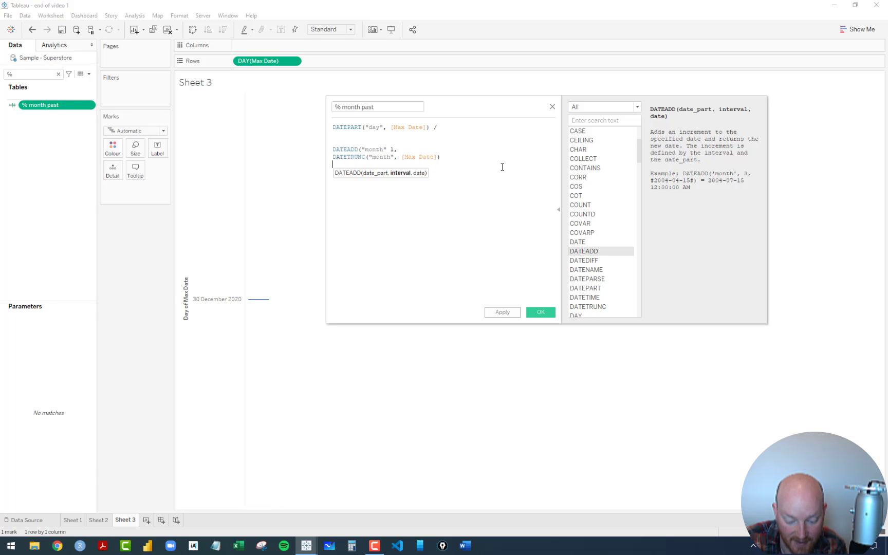
type(")")
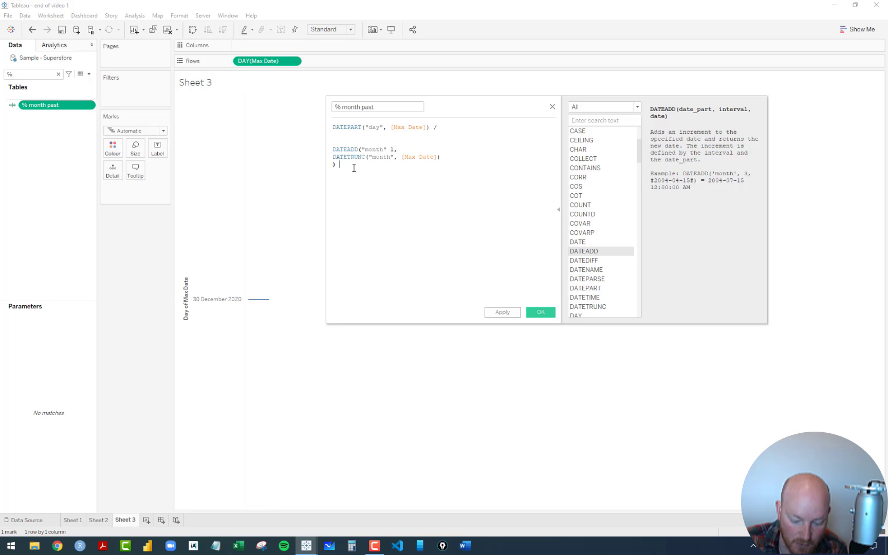
Step: Subtract 1 from the DATEADD result and insert the missing comma after its "month" argument
type(" -1")
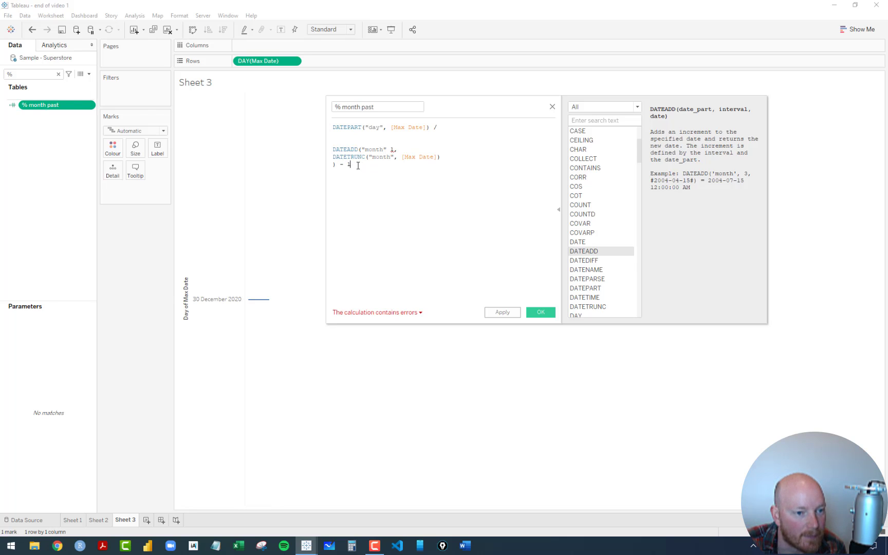
left_click(405, 149)
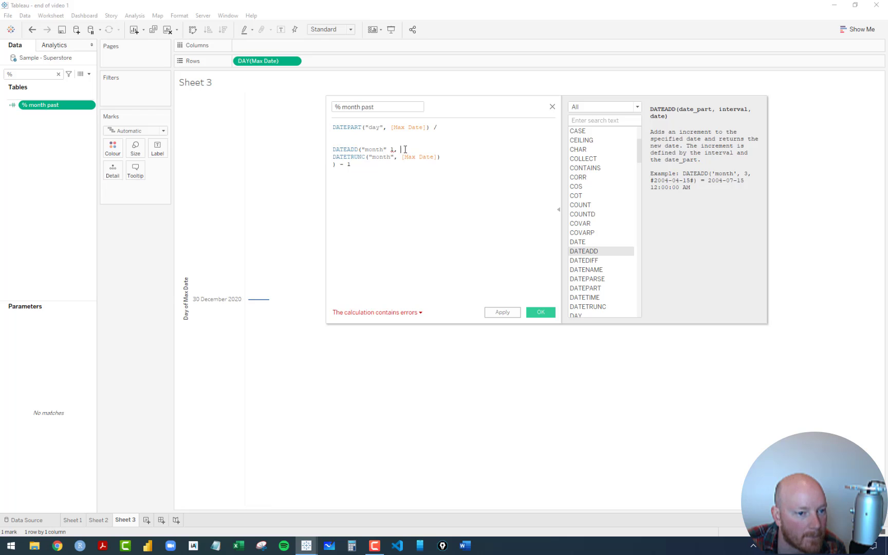
left_click(388, 149)
type(",")
left_click(366, 190)
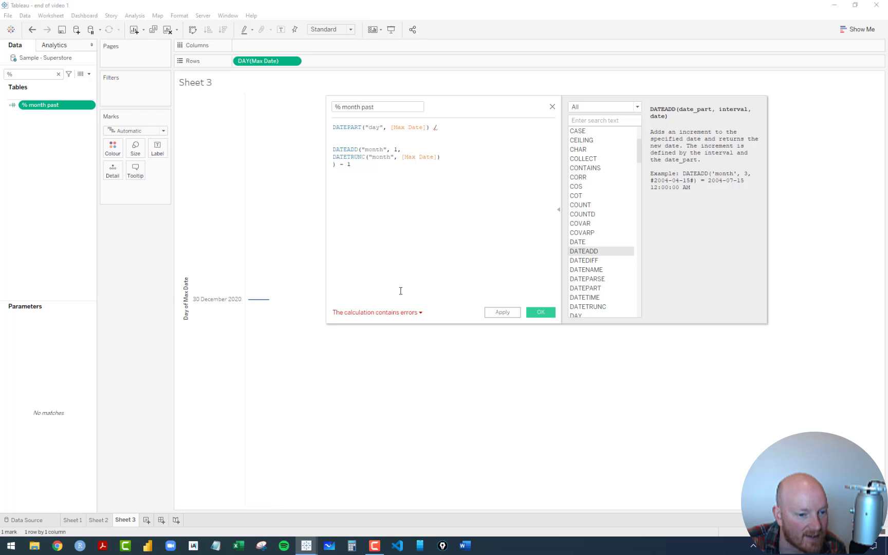
Step: Check the calculation error and start a DATEPART function with date part "day" on a new line above the DATEADD expression
left_click(406, 313)
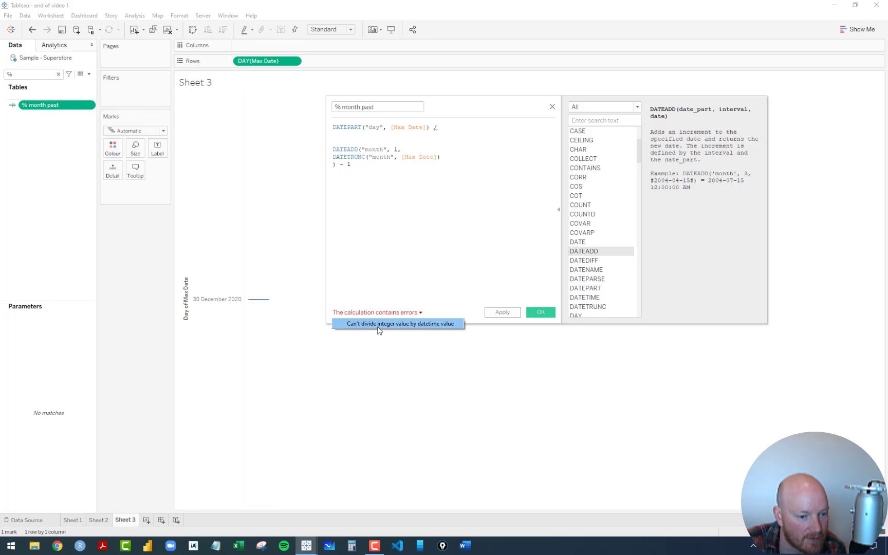
left_click(364, 166)
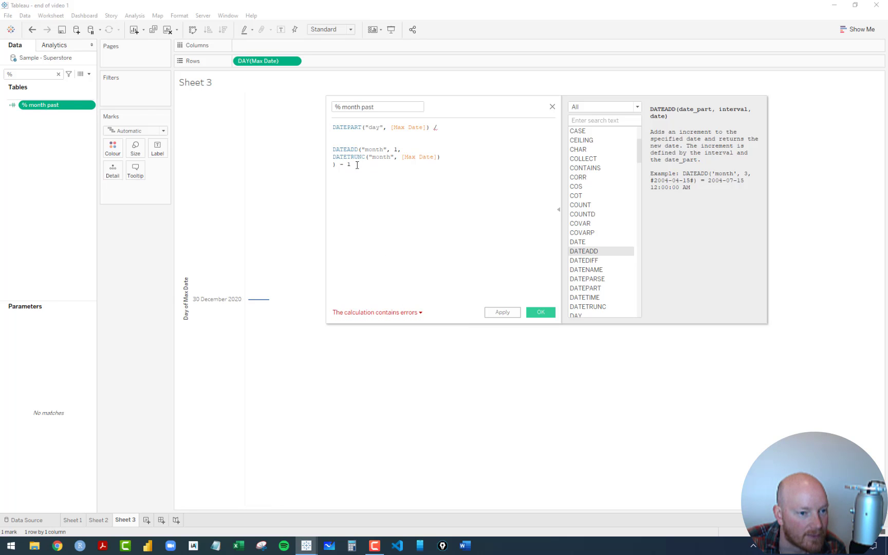
left_click(342, 145)
key("Return")
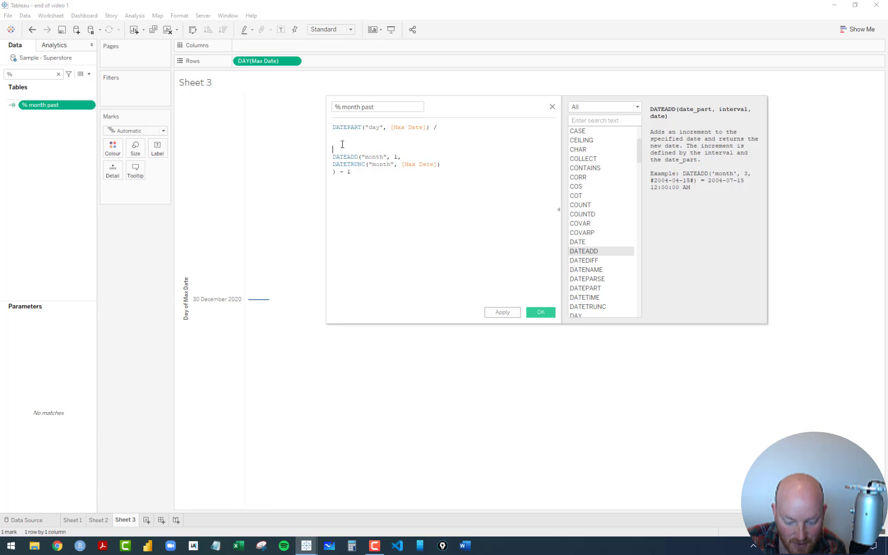
type("DATE")
key("Down")
key("Down")
key("Down")
key("Down")
key("Down")
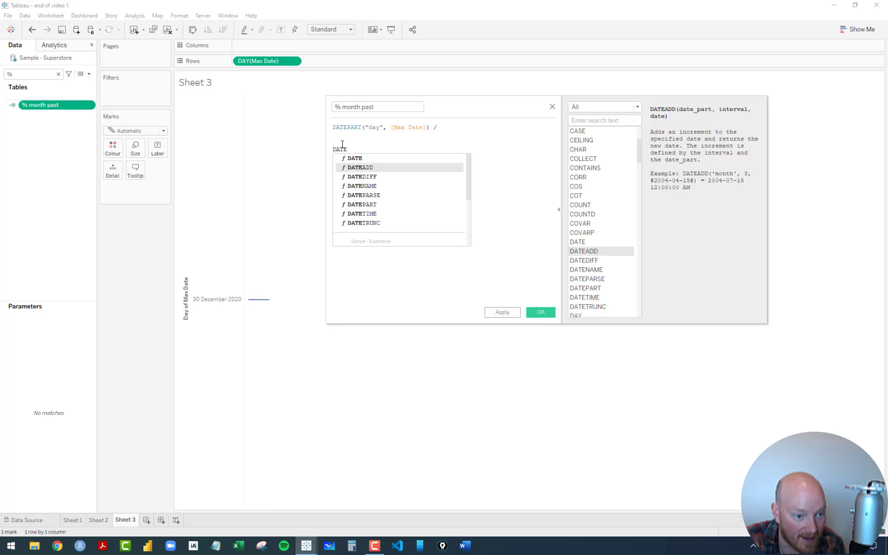
key("Return")
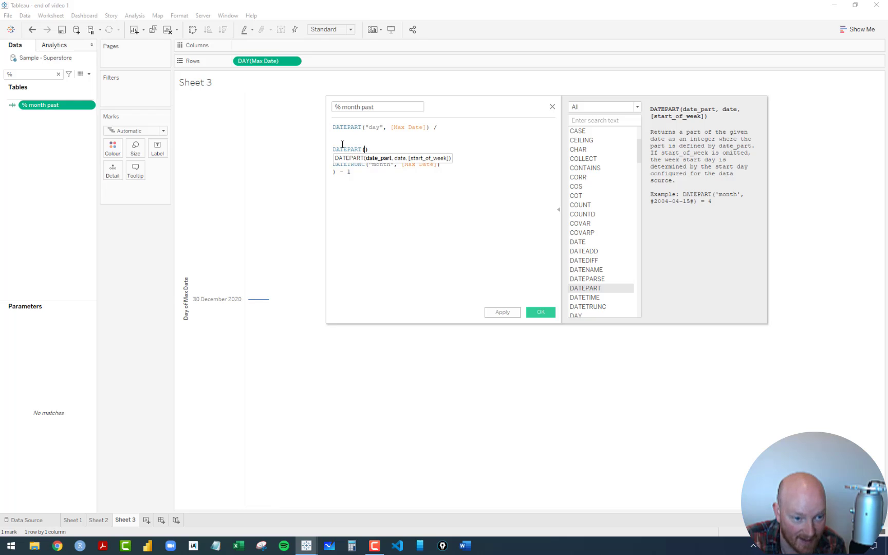
type("\"day")
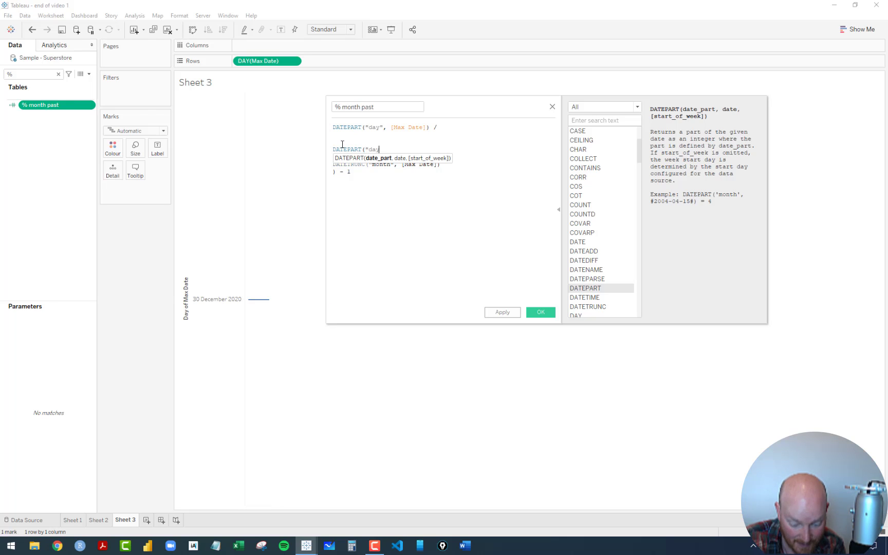
type(",")
Step: Close the DATEPART parenthesis after the - 1 and complete the quotation marks around "day", with a line break before DATEADD
left_click(337, 175)
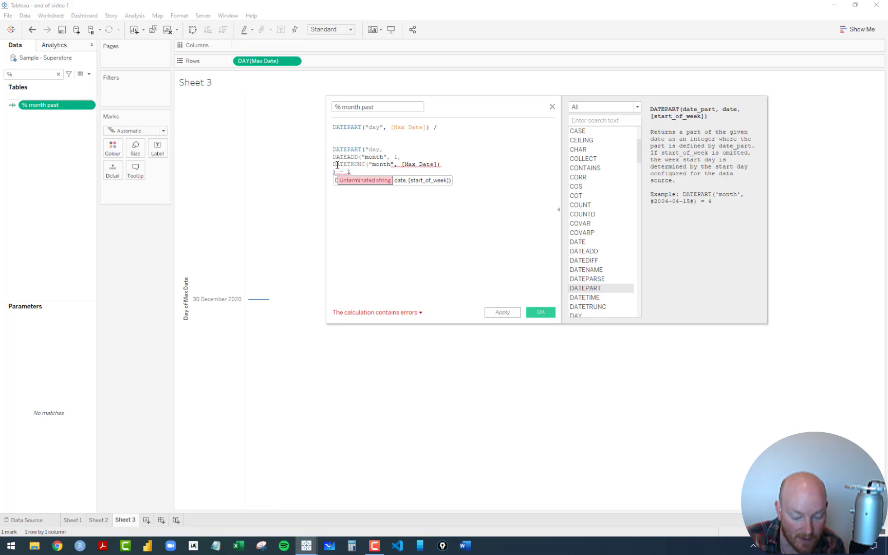
type(")")
key("BackSpace")
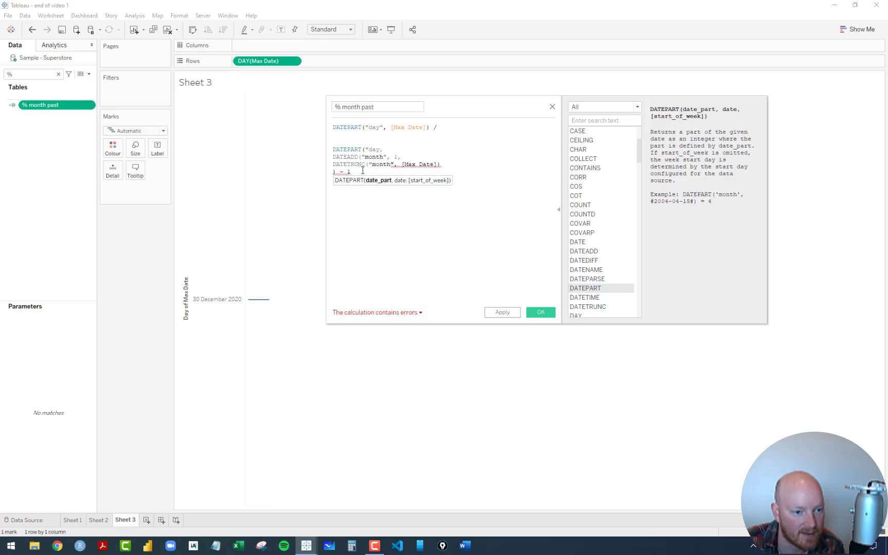
type(")")
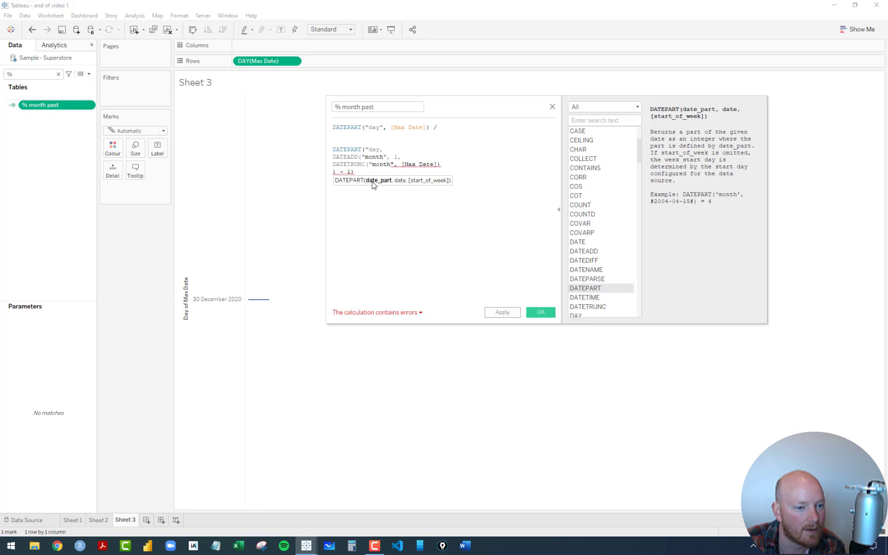
left_click(389, 149)
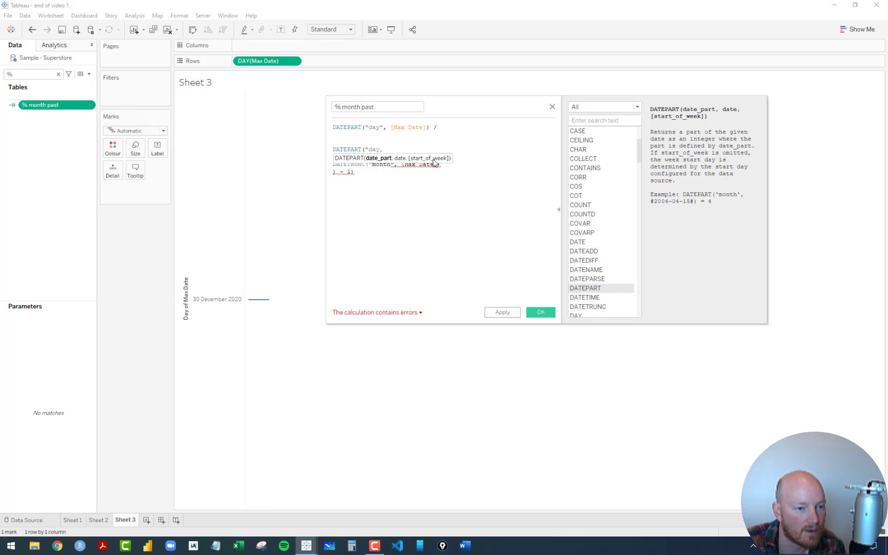
key("Return")
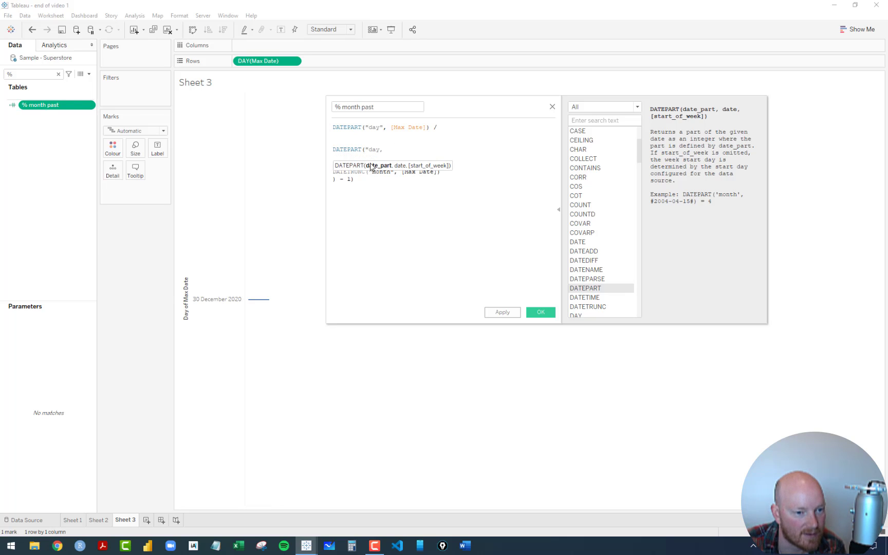
left_click(380, 150)
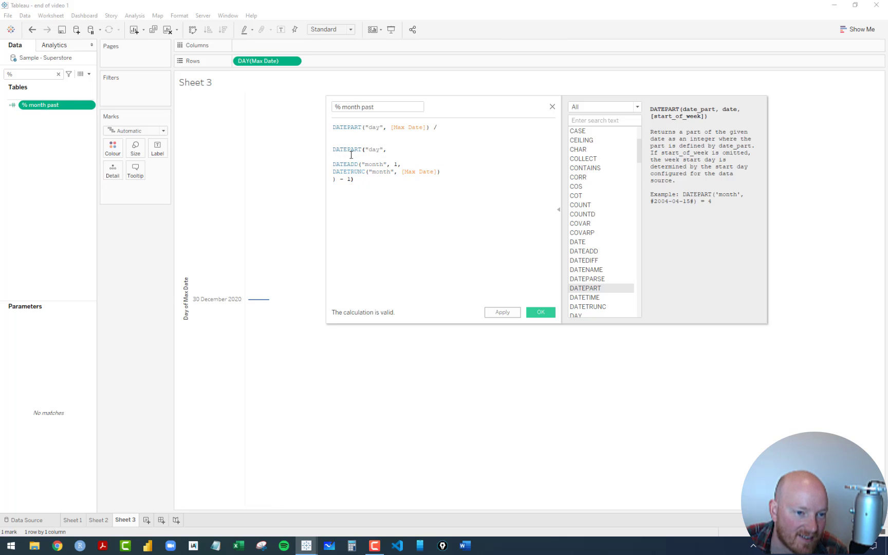
Step: Save the % month past calculation and place it on Rows in place of DAY(Max Date)
left_click(541, 313)
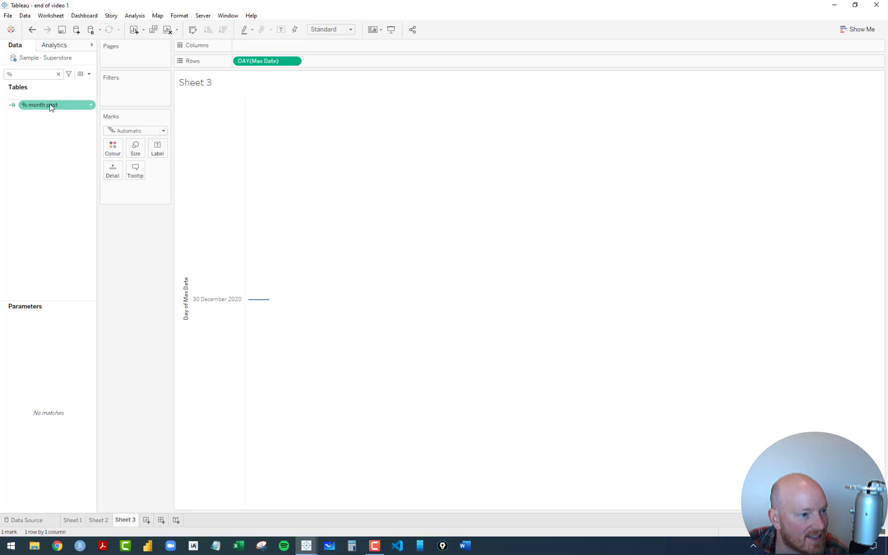
left_click_drag(46, 105, 264, 63)
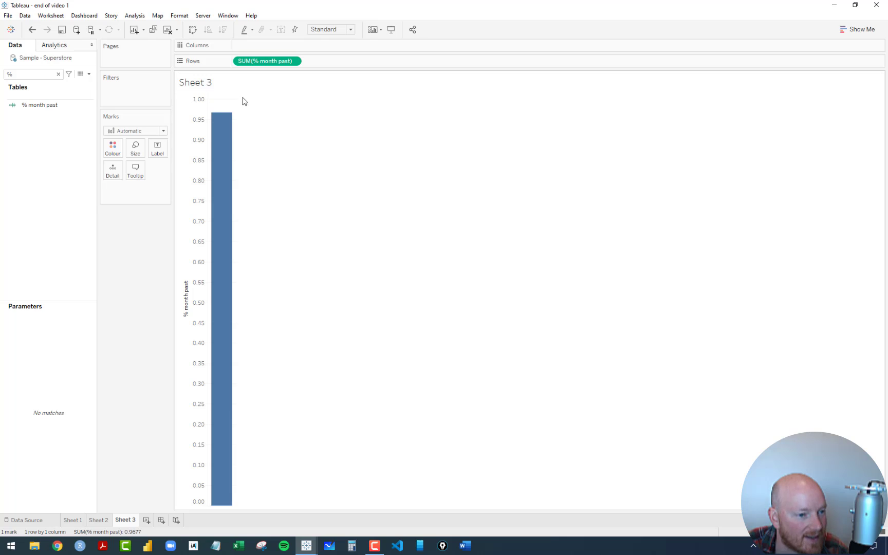
Step: Add the % month past field to the table of MTD Sales and YTD Sales on Sheet 2
mouse_move(217, 117)
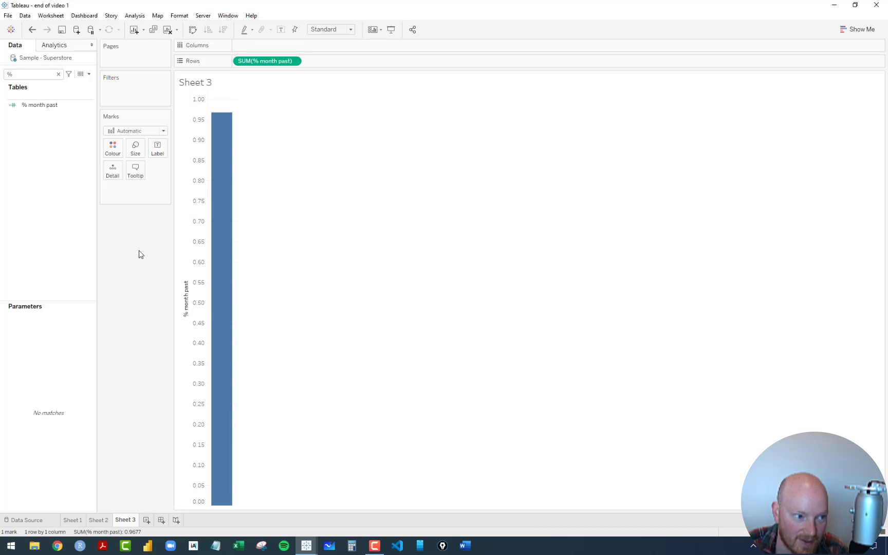
left_click(103, 521)
left_click_drag(39, 106, 258, 130)
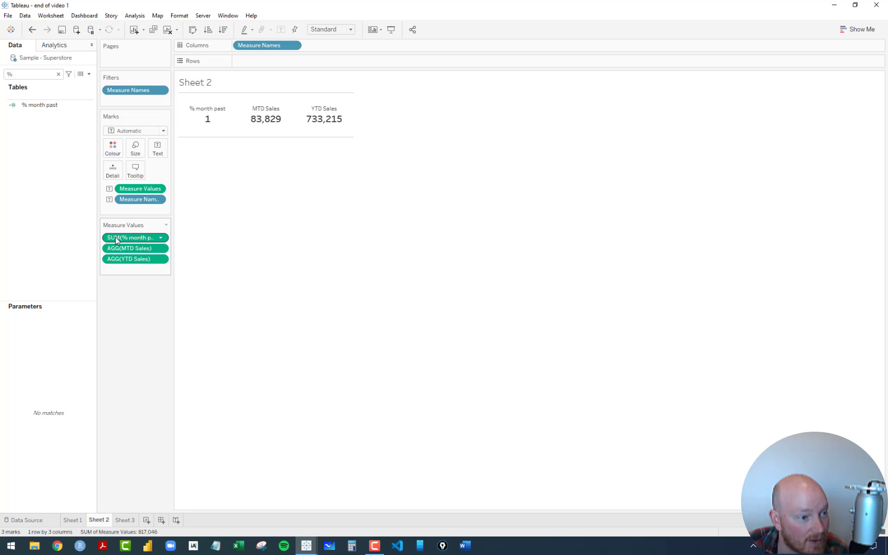
Step: Set the default number format of % month past to percentage without decimals and place it last among the measure values
left_click(75, 110)
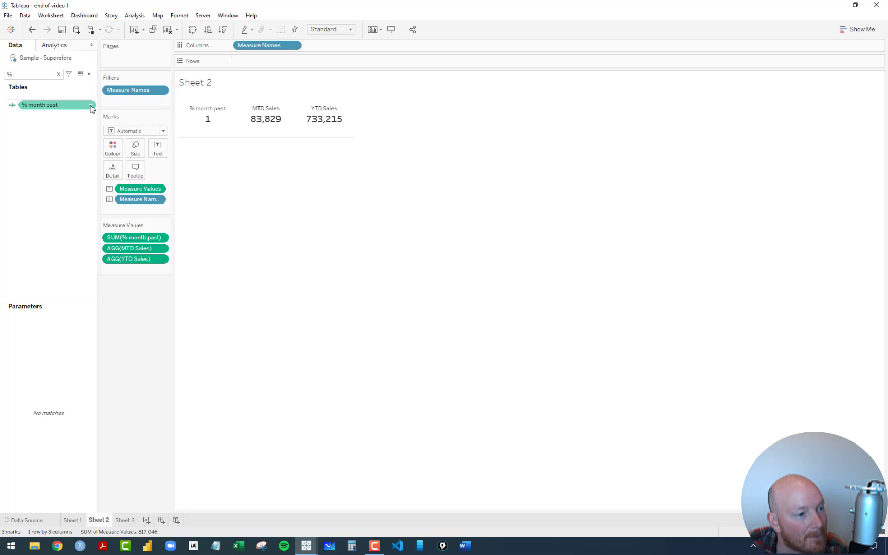
right_click(90, 106)
mouse_move(136, 271)
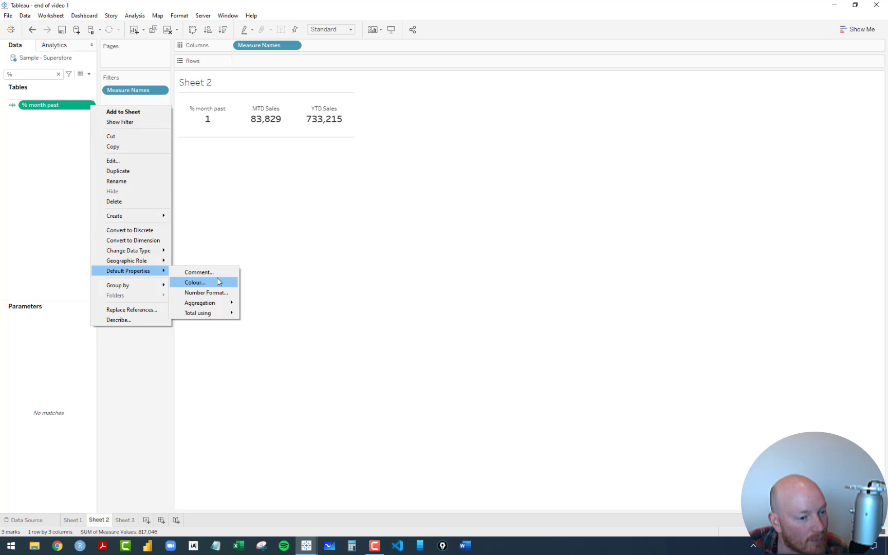
left_click(210, 292)
left_click(359, 254)
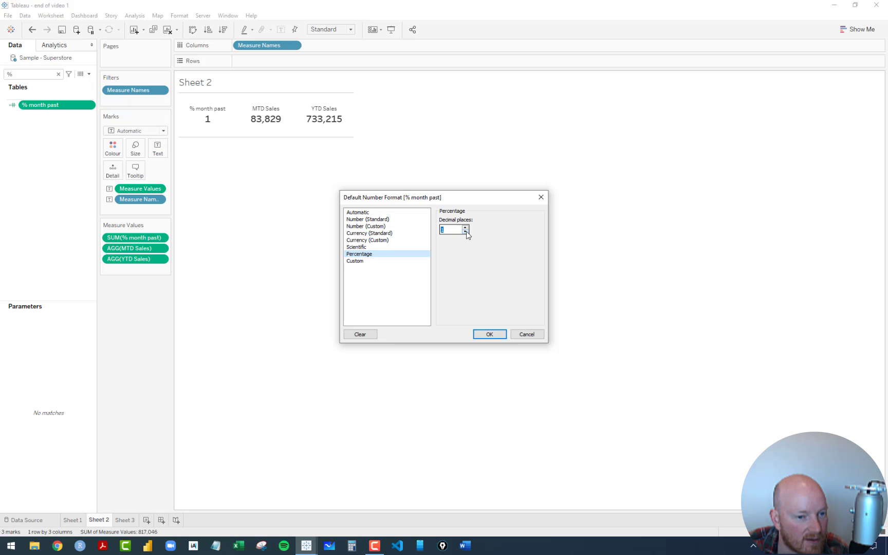
left_click(486, 333)
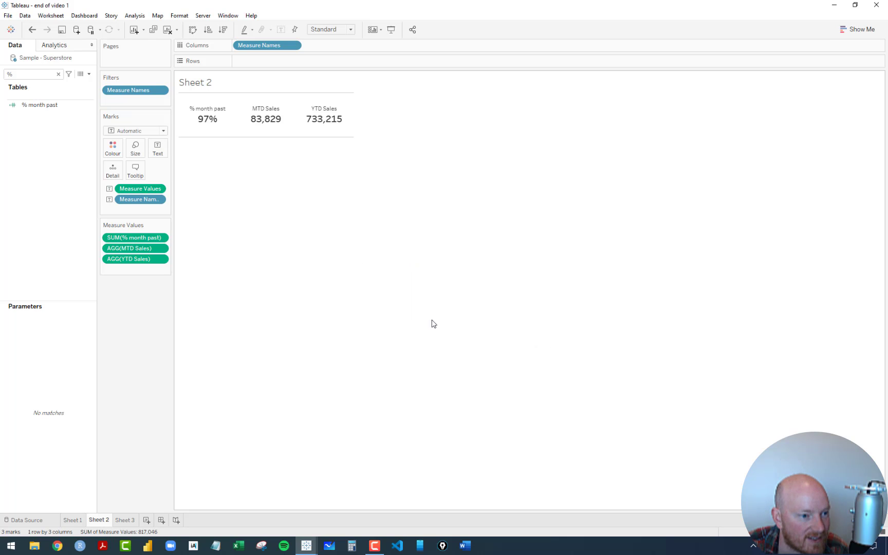
left_click(58, 74)
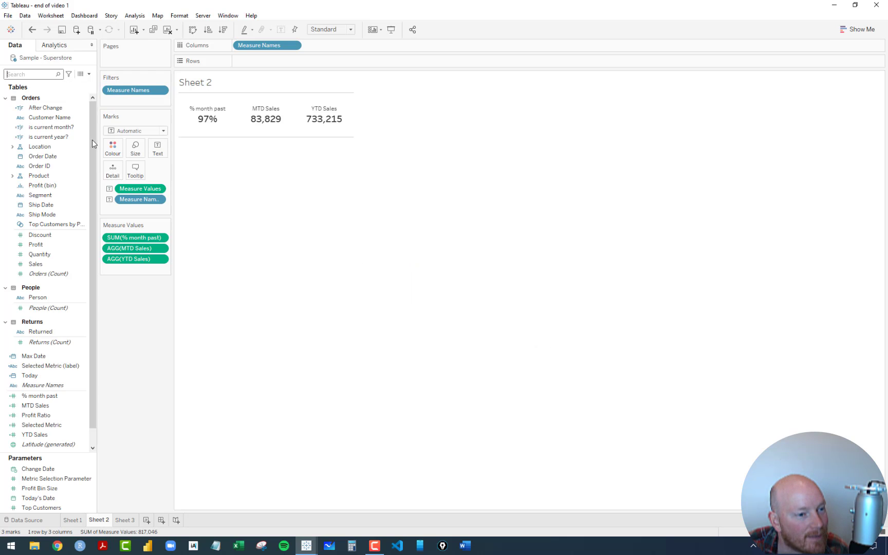
left_click_drag(135, 239, 132, 273)
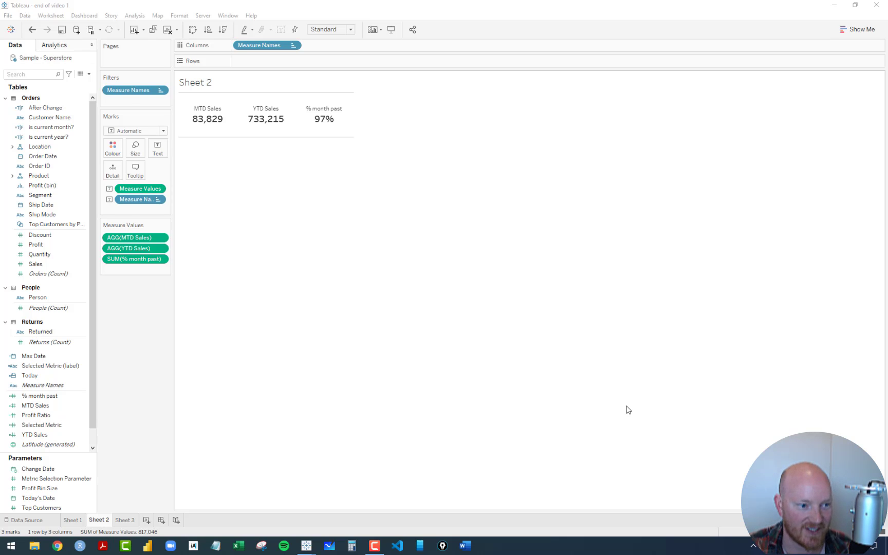
Step: Show the Metric Selection Parameter control as a single value list and choose Total Sales
left_click(54, 479)
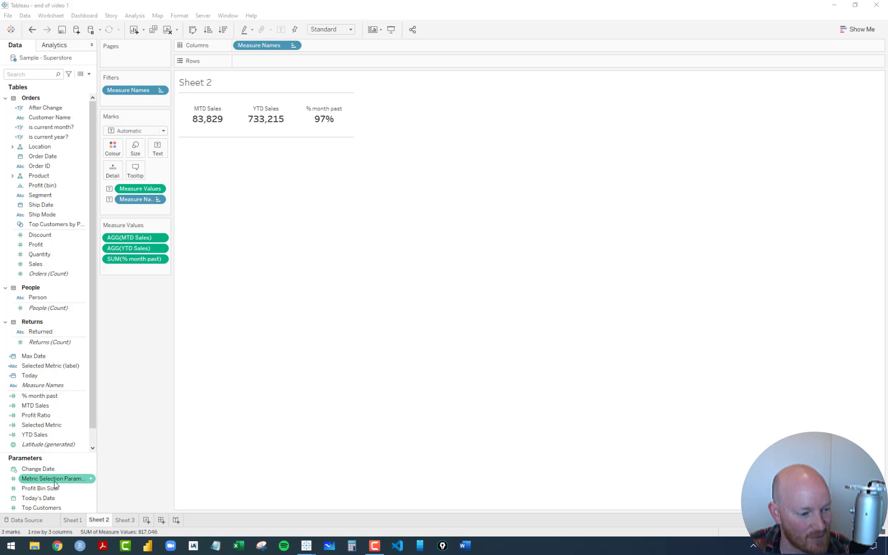
right_click(35, 479)
left_click(68, 328)
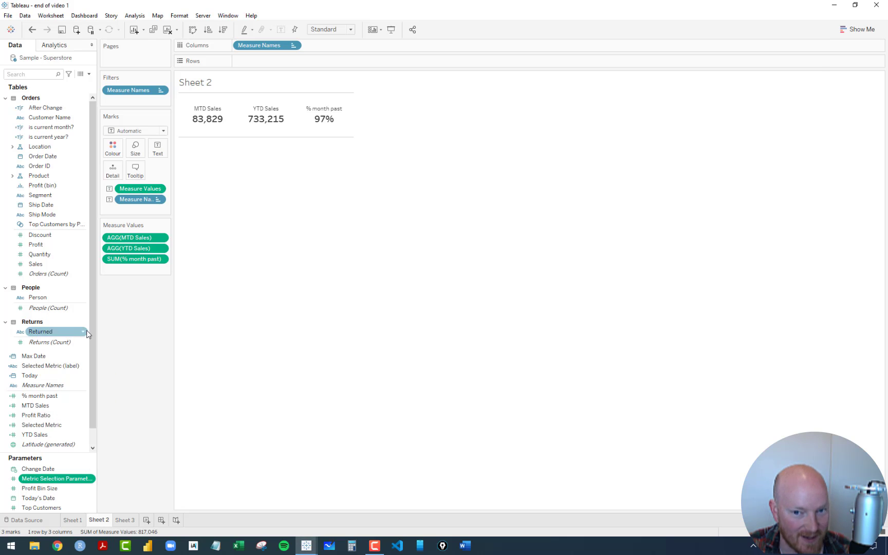
left_click(881, 77)
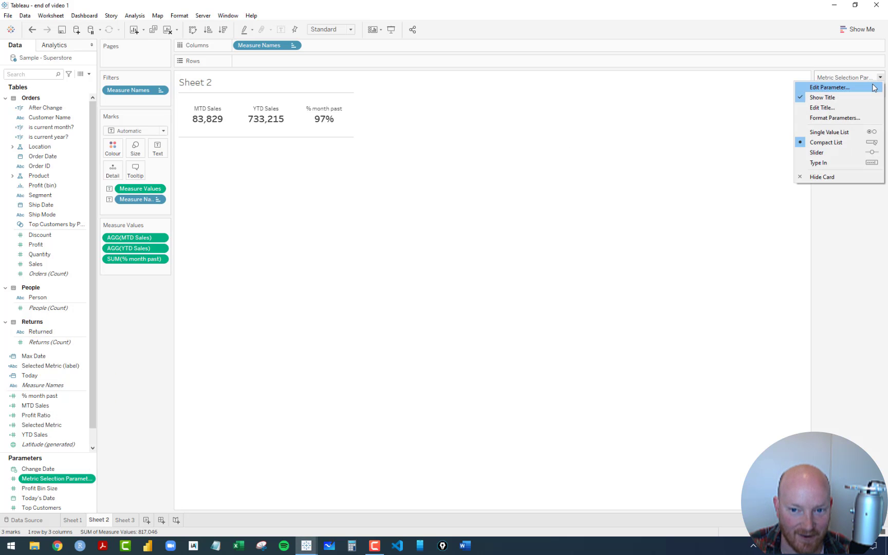
left_click(864, 132)
left_click(821, 108)
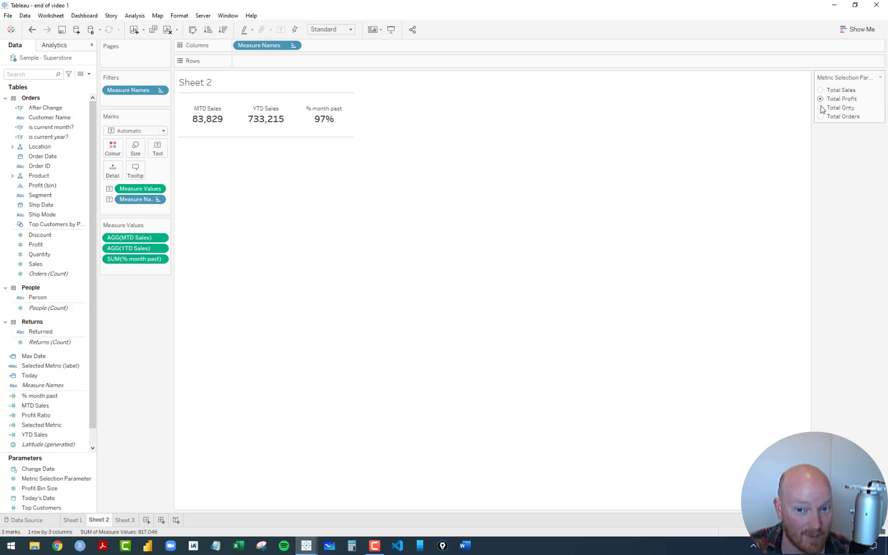
left_click(821, 90)
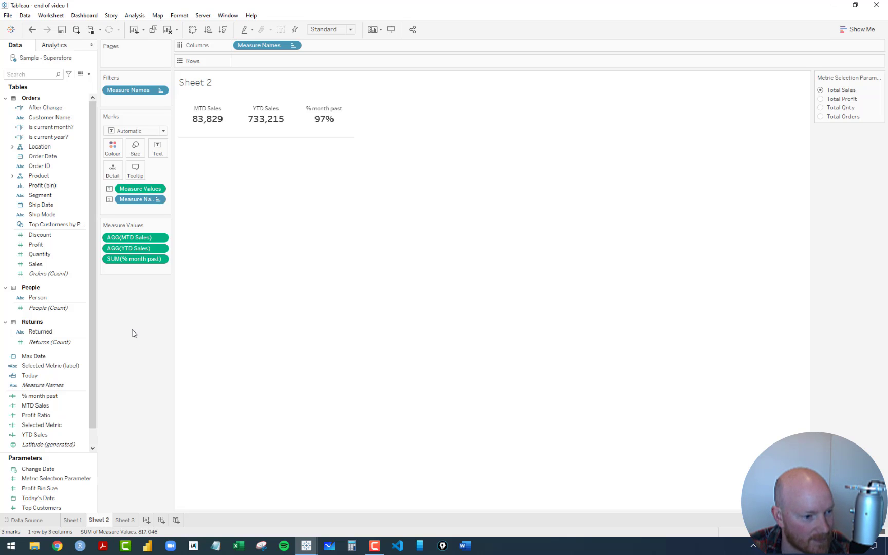
Step: Open the MTD Sales calculated field for editing and rename it MTD
right_click(41, 407)
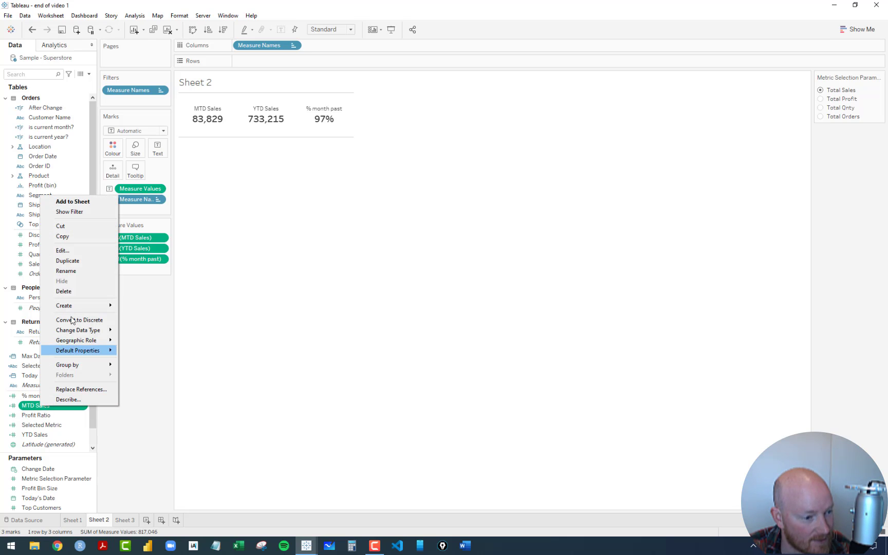
left_click(111, 251)
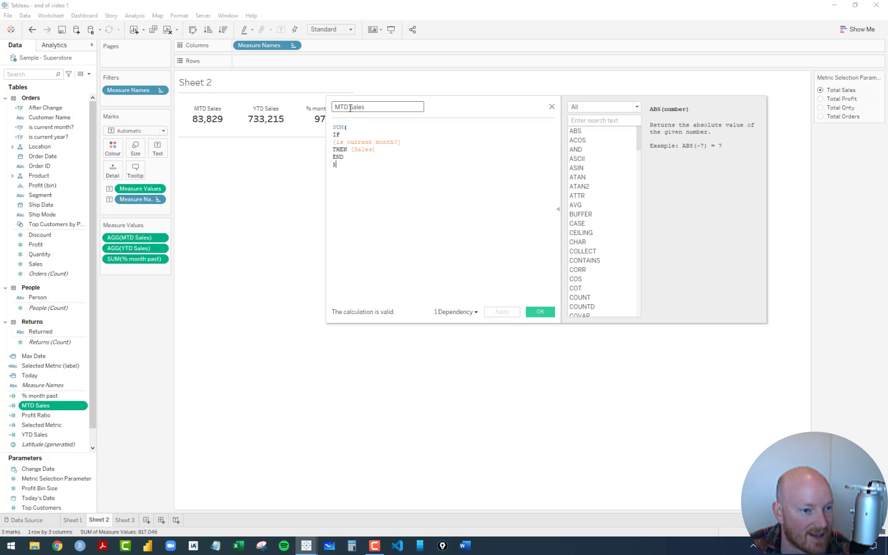
left_click_drag(350, 108, 525, 107)
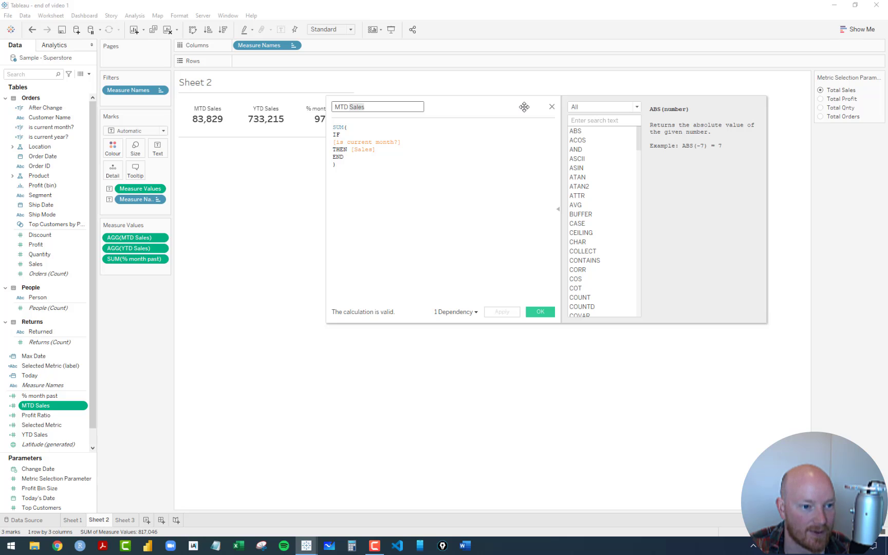
key("BackSpace")
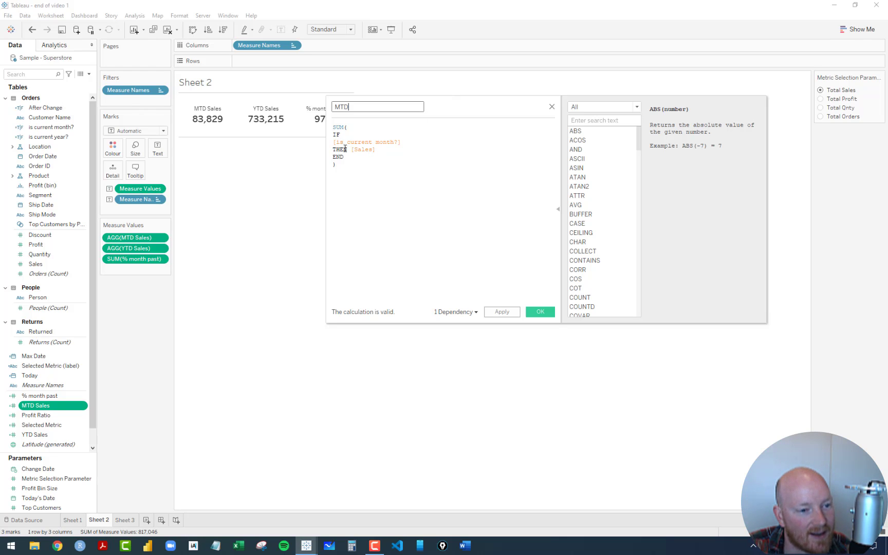
Step: Replace [Sales] with [Selected Metric] in the THEN clause of the MTD formula
left_click_drag(351, 151, 395, 153)
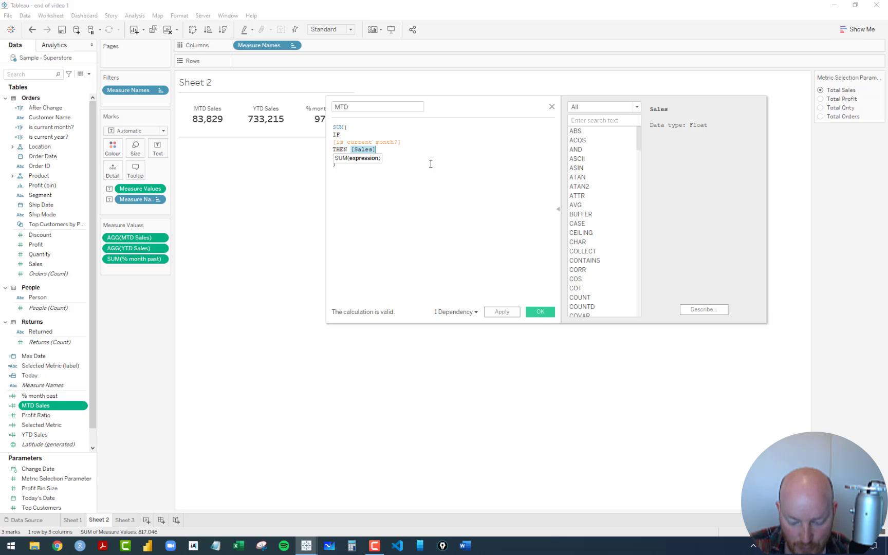
type("Sel")
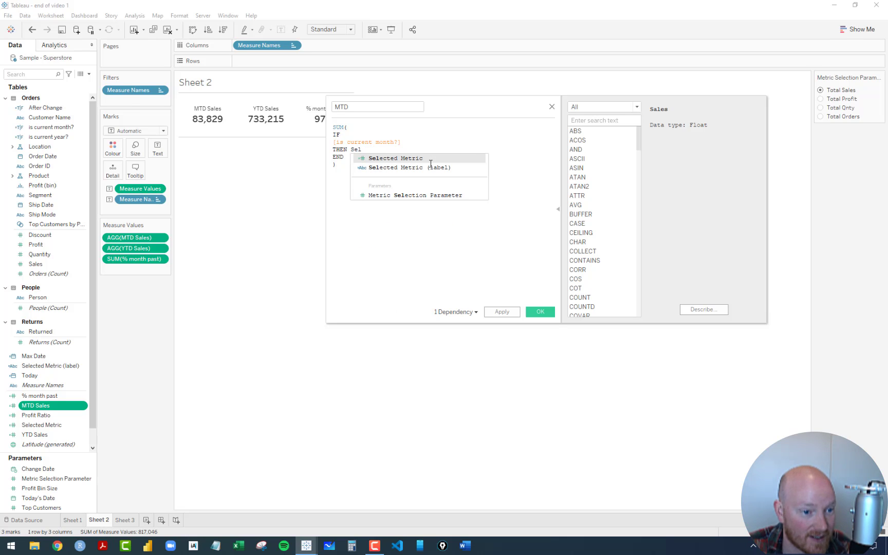
key("Return")
key("Return")
type("END")
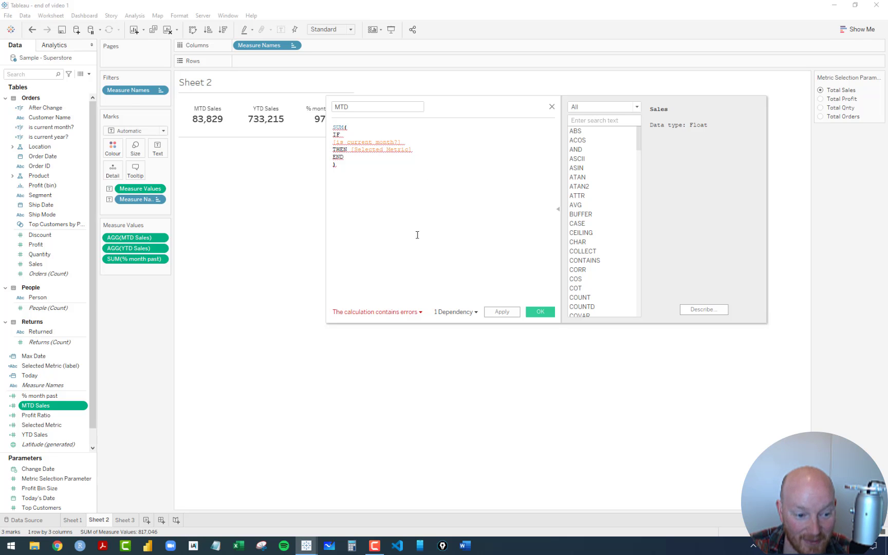
Step: Read the error details of the MTD formula and inspect the aggregations used in the Selected Metric calculated field
left_click(411, 314)
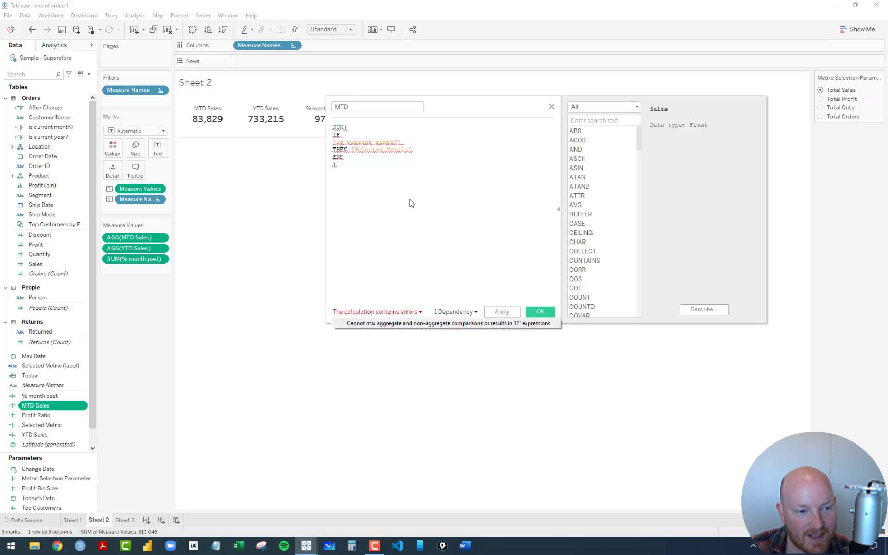
left_click(383, 184)
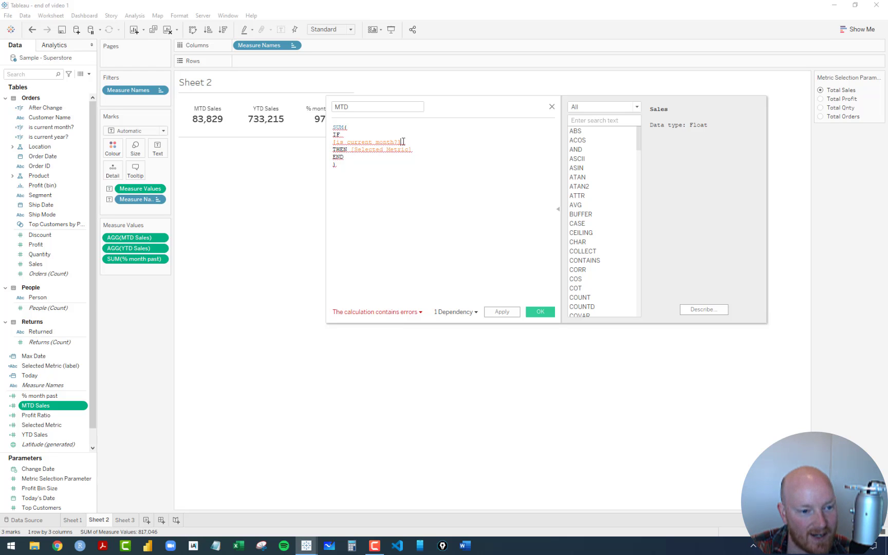
left_click_drag(403, 142, 331, 143)
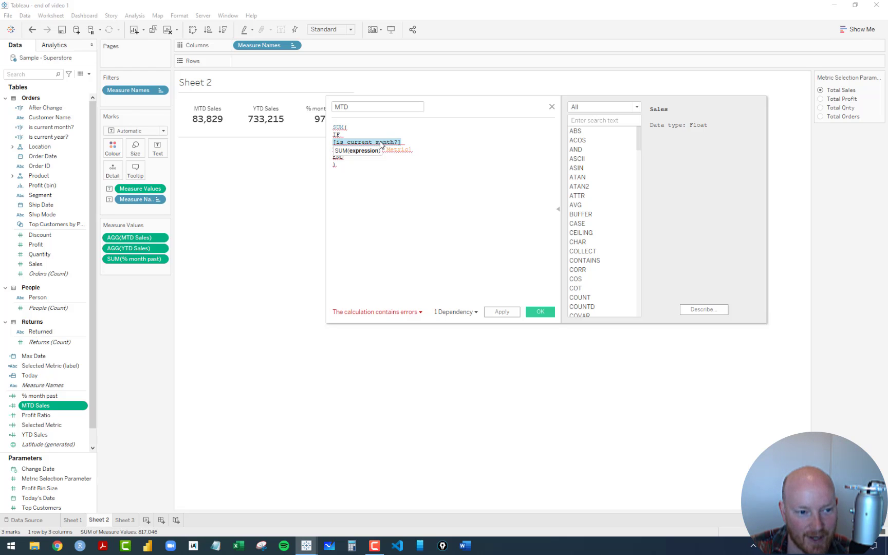
left_click(385, 165)
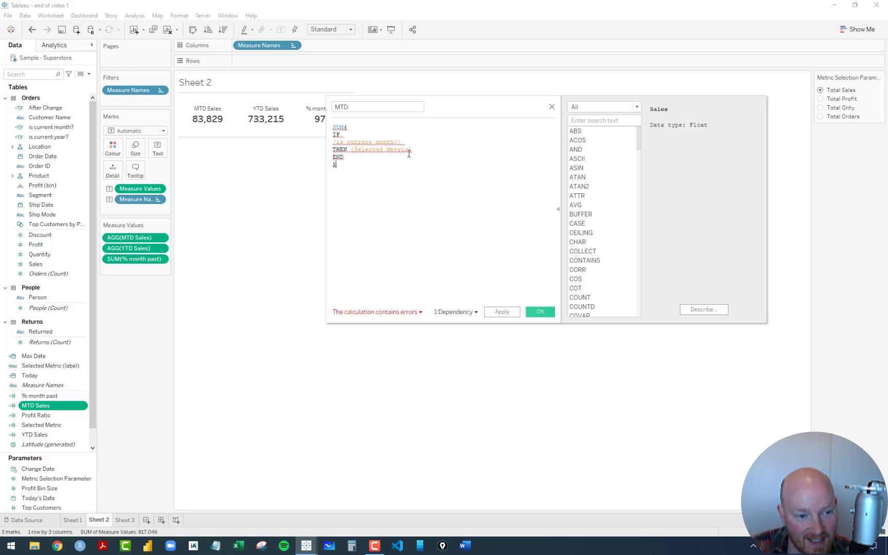
right_click(37, 427)
left_click(65, 274)
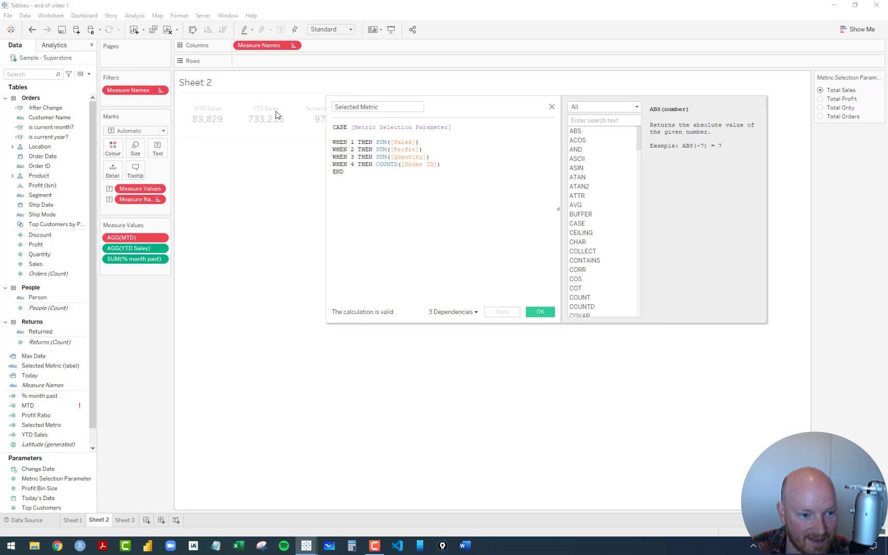
left_click(381, 143)
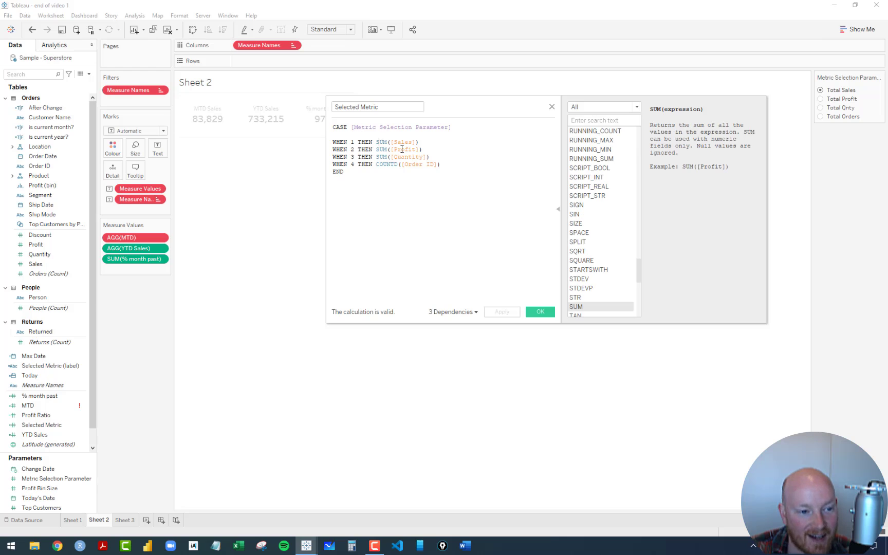
left_click(386, 165)
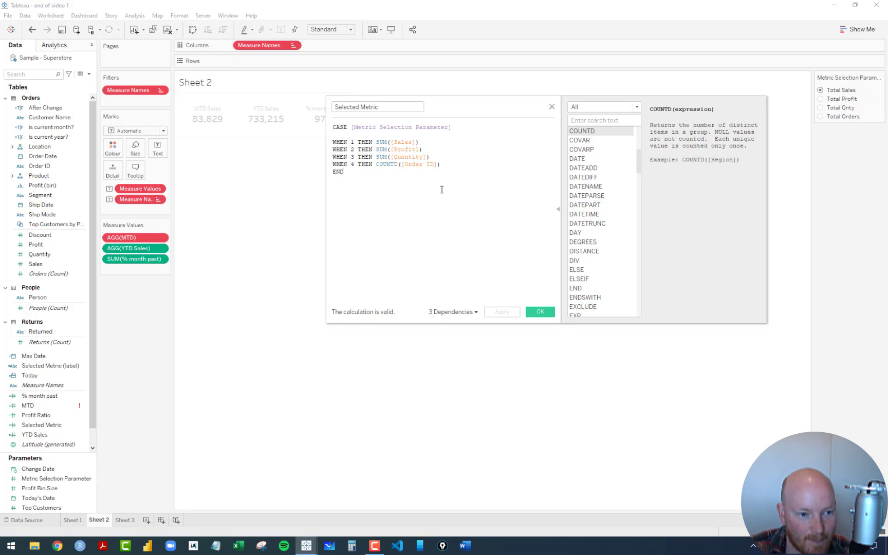
left_click(552, 108)
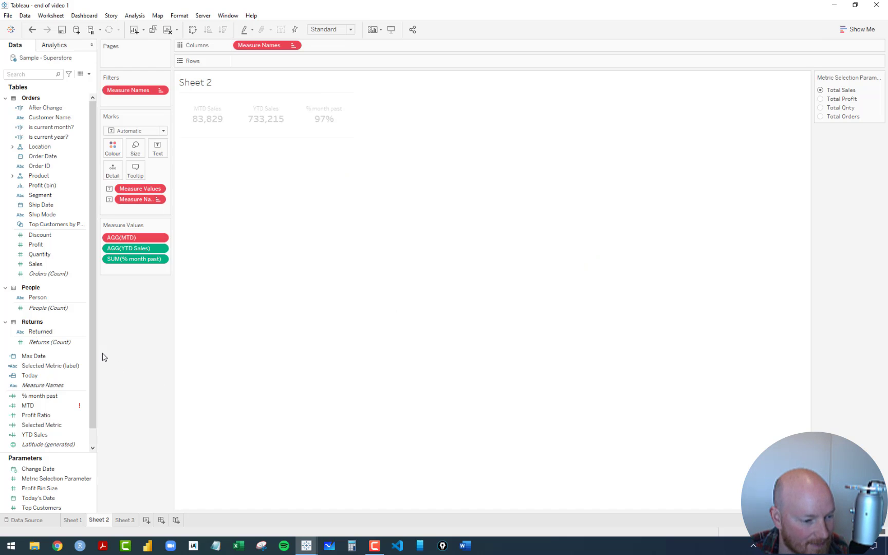
Step: Widen the data pane and create a new calculated field named Selected Val (#)
left_click_drag(96, 354, 158, 361)
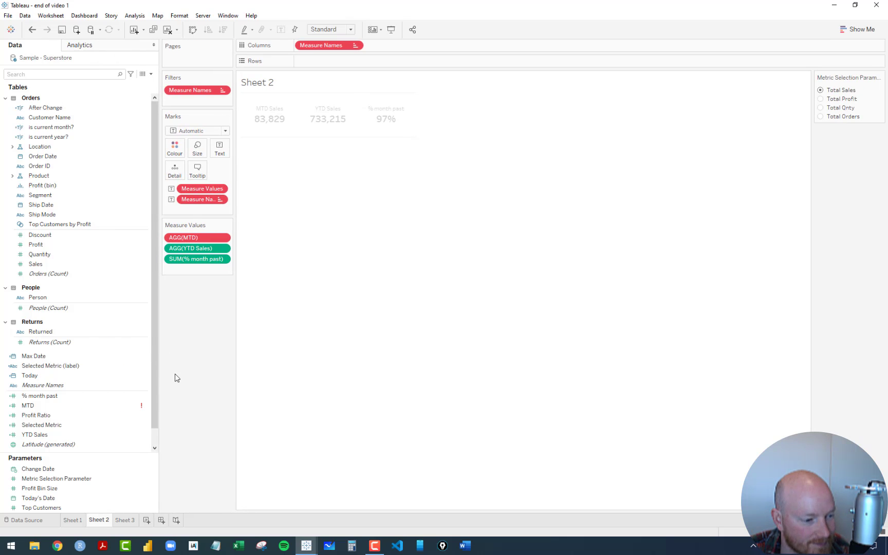
left_click(73, 406)
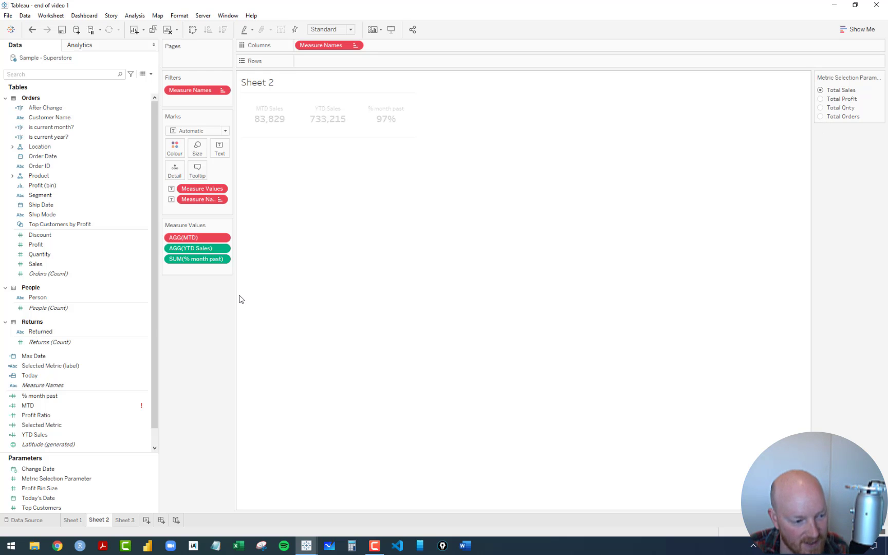
left_click(151, 74)
left_click(123, 83)
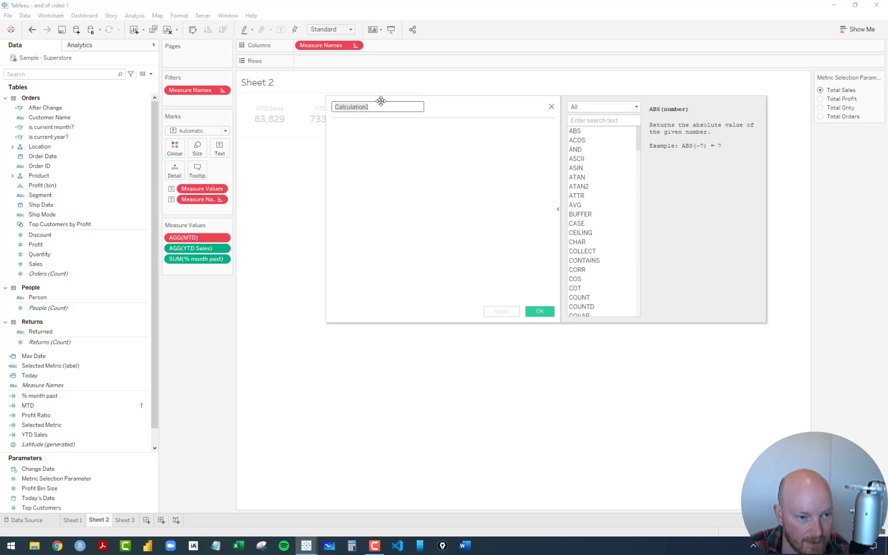
type("Sel")
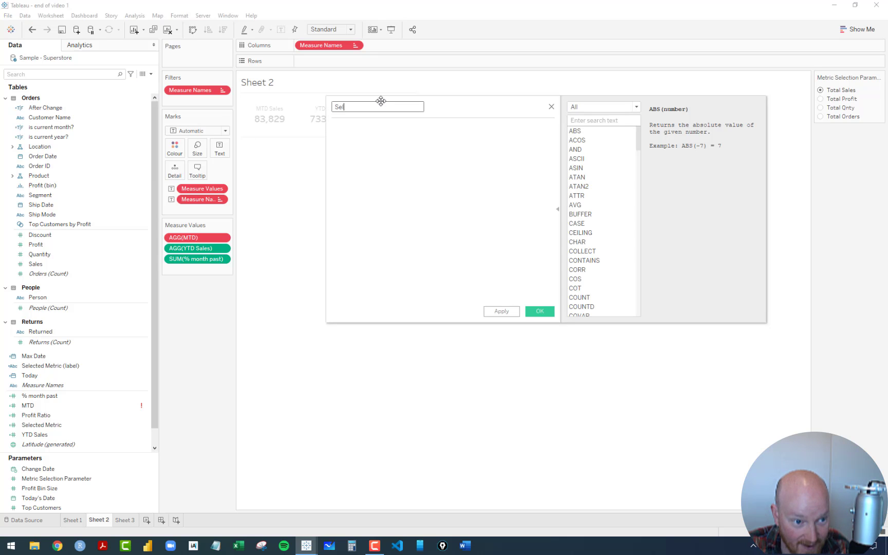
type("ed Val")
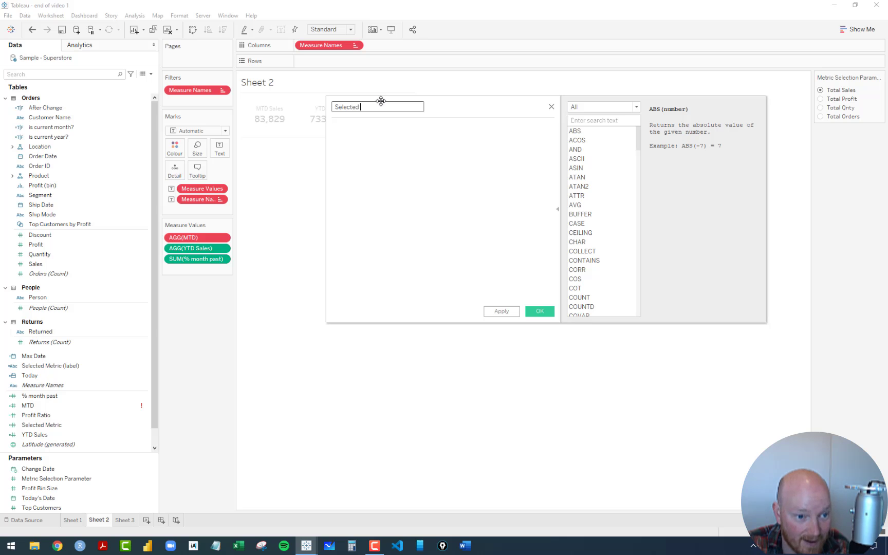
key("Tab")
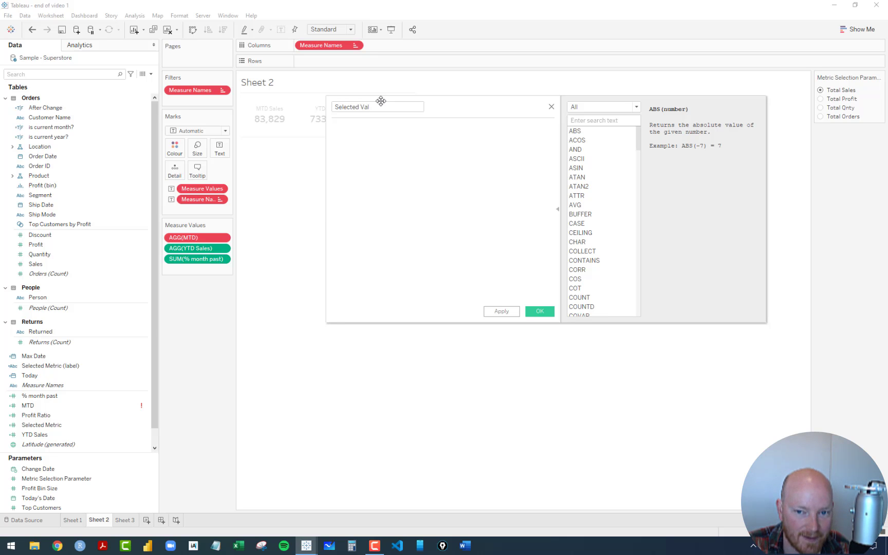
left_click(380, 106)
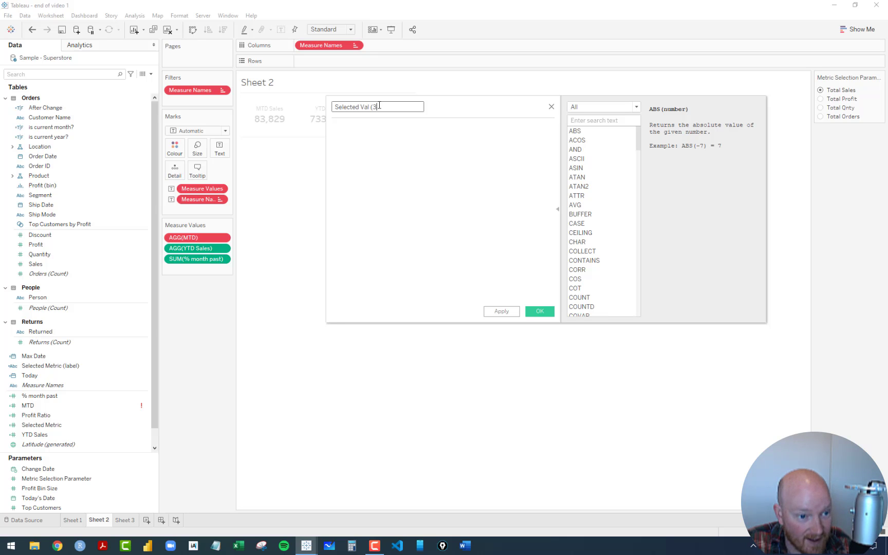
type("(#)")
left_click(384, 130)
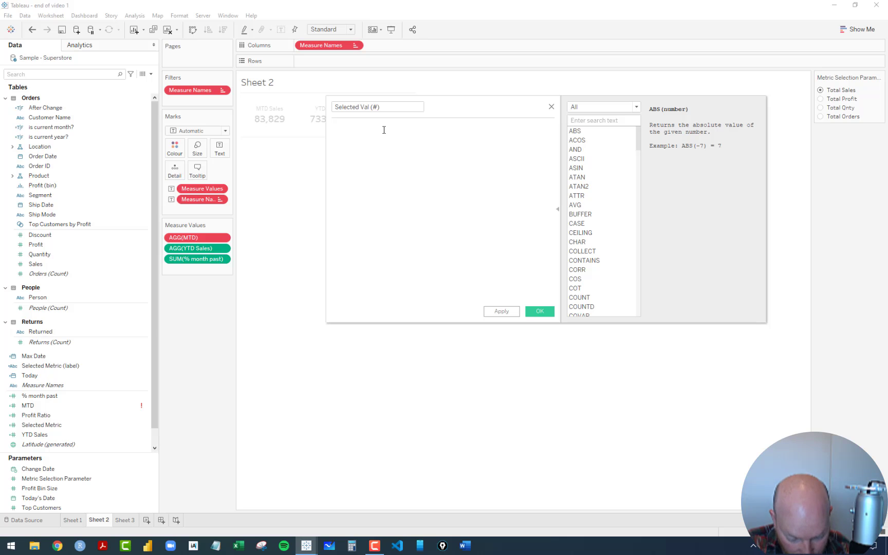
type("CASE")
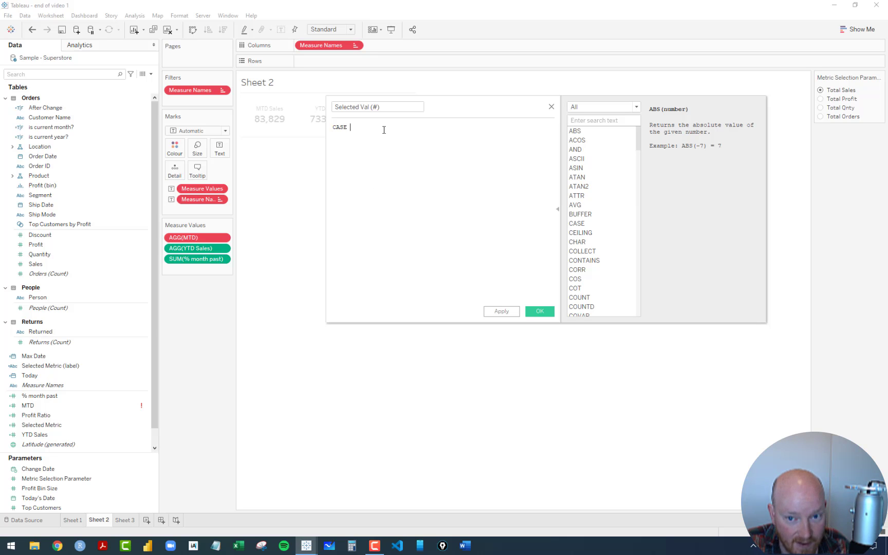
key("BackSpace")
key("BackSpace")
key("BackSpace")
key("BackSpace")
key("BackSpace")
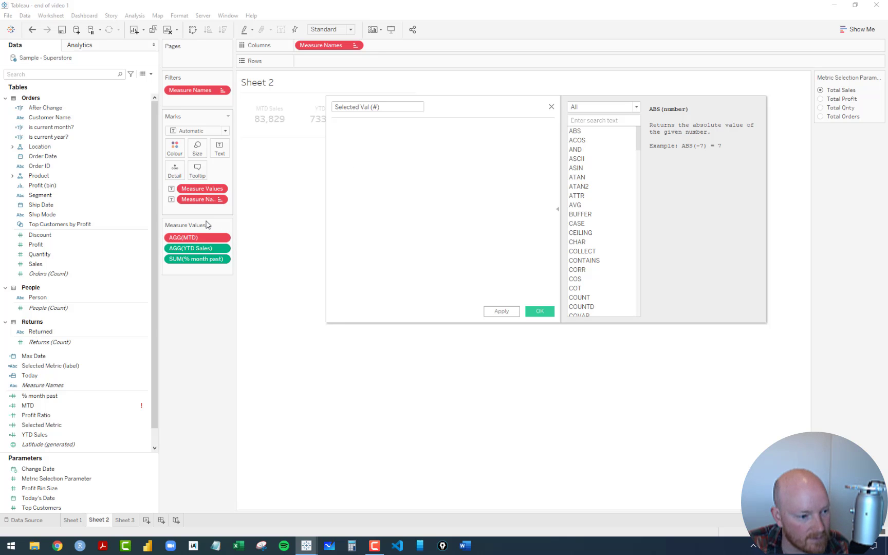
Step: Copy the Selected Metric formula from the CASE line through WHEN 3 into the Selected Val (#) formula
right_click(43, 424)
left_click(71, 269)
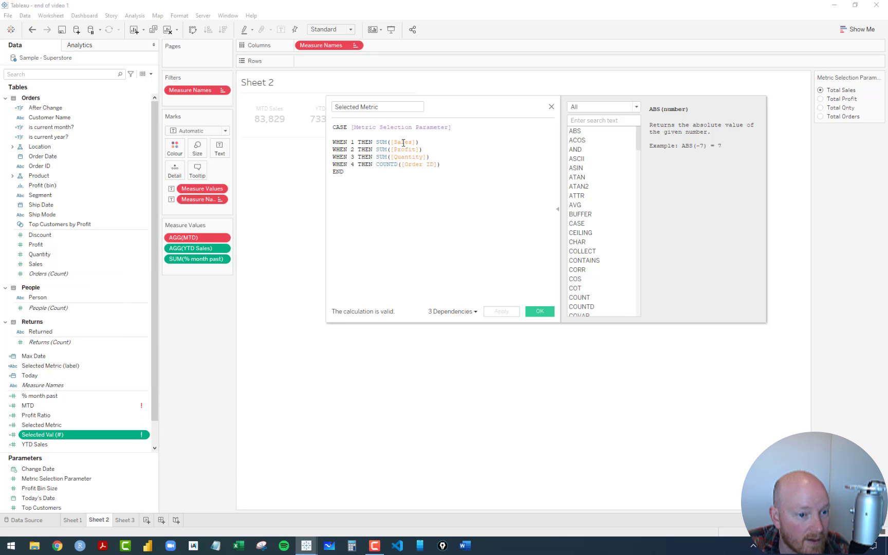
left_click_drag(436, 154, 325, 123)
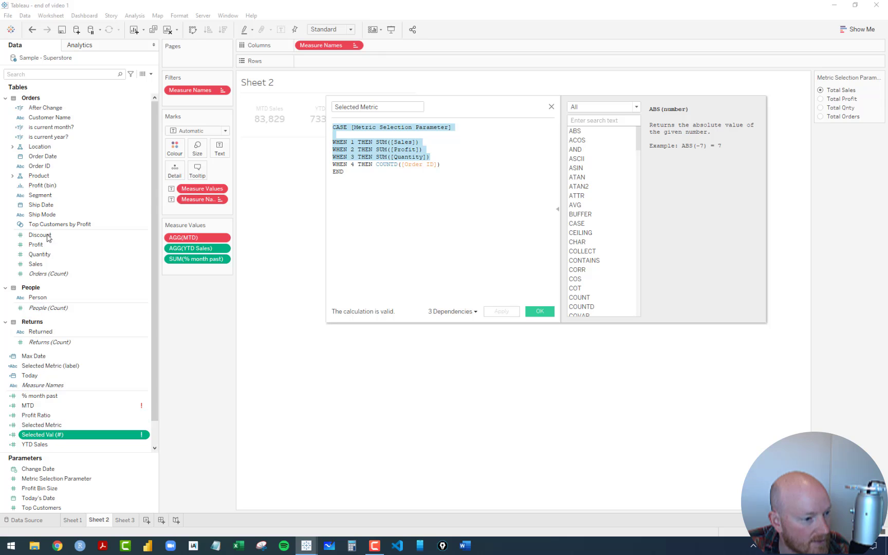
scroll(56, 424, "down", 1)
right_click(55, 409)
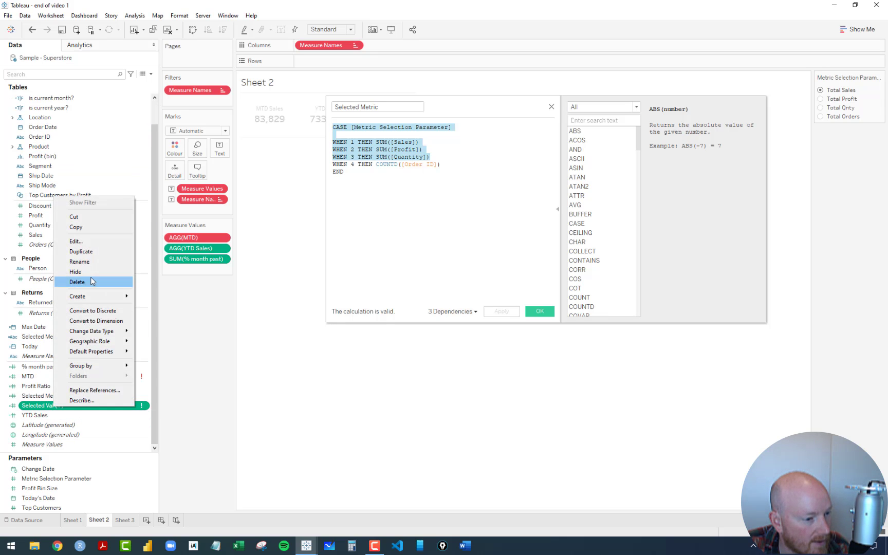
left_click(58, 252)
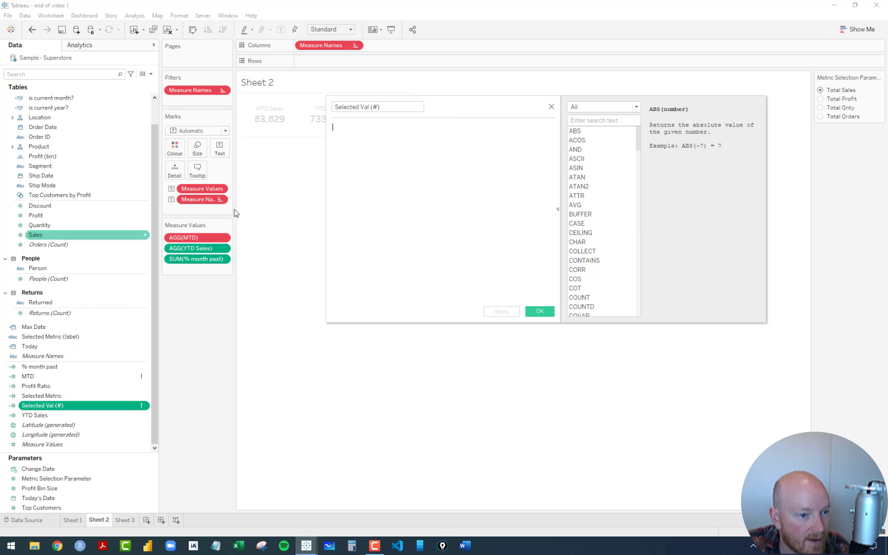
left_click(361, 137)
Step: Remove the SUM aggregation around [Sales] in the WHEN 1 line of Selected Val (#)
left_click(392, 142)
key("BackSpace")
key("BackSpace")
key("BackSpace")
key("BackSpace")
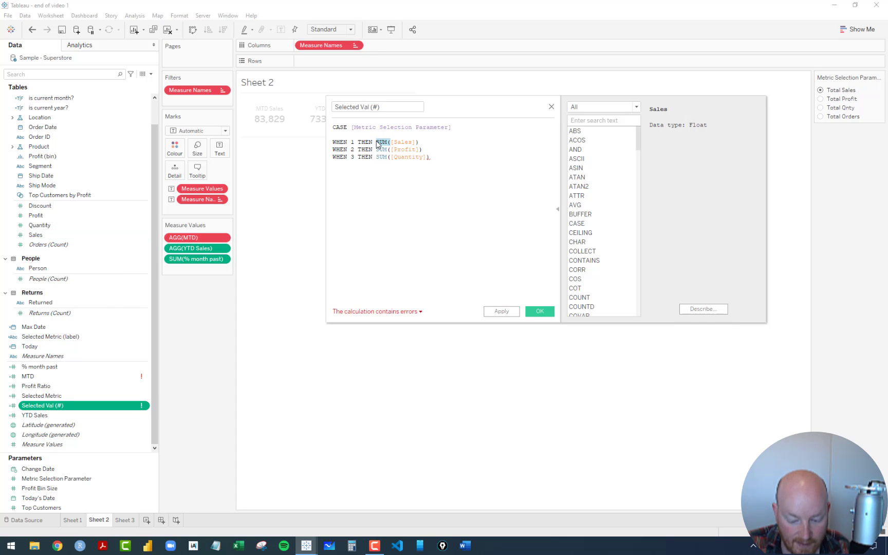
left_click(416, 147)
key("BackSpace")
Step: Remove the SUM aggregations around [Profit] and [Quantity] in the WHEN 2 and WHEN 3 lines
left_click(423, 150)
key("BackSpace")
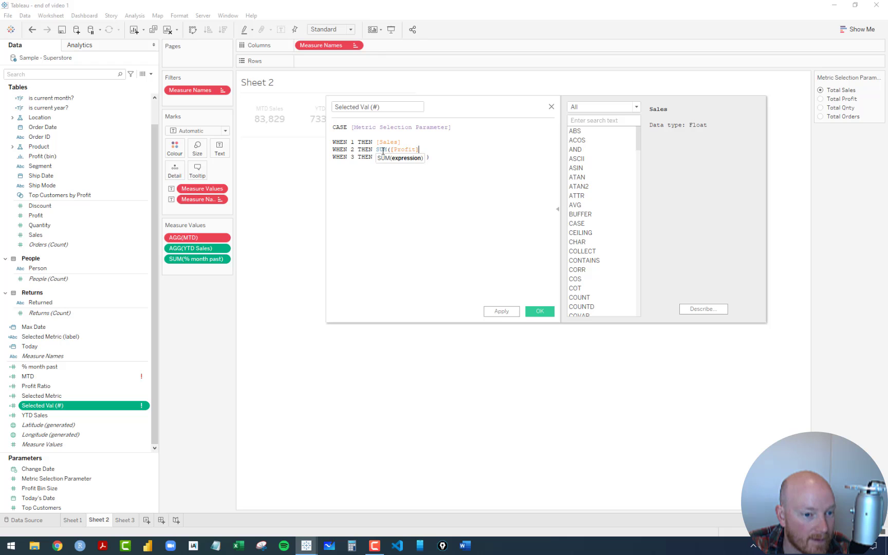
left_click_drag(390, 150, 378, 158)
key("BackSpace")
key("BackSpace")
key("BackSpace")
left_click(426, 155)
key("BackSpace")
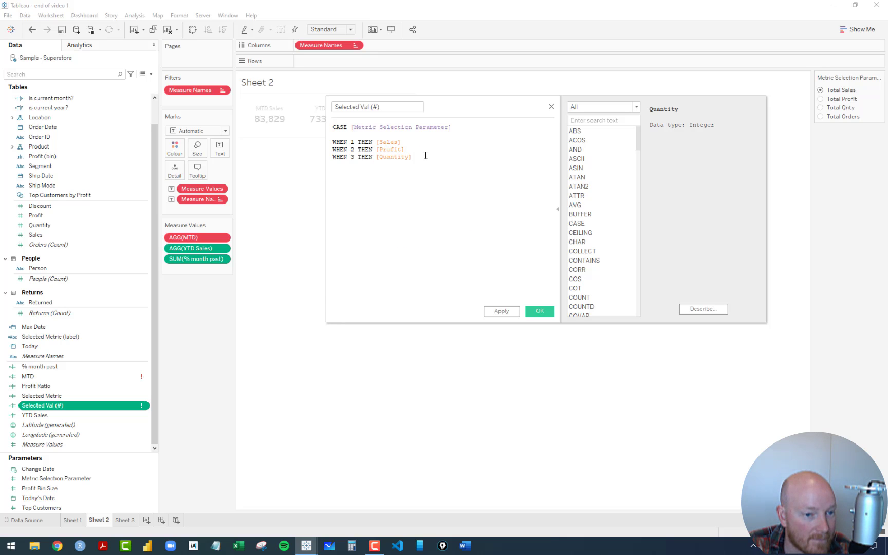
type(",")
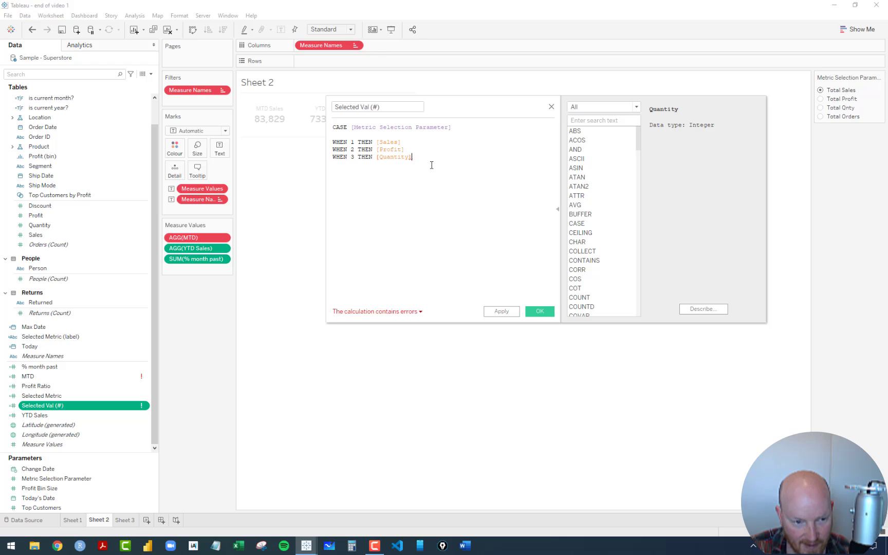
key("BackSpace")
Step: Duplicate the WHEN 3 line below itself and change the copy's case value to 4
key("Return")
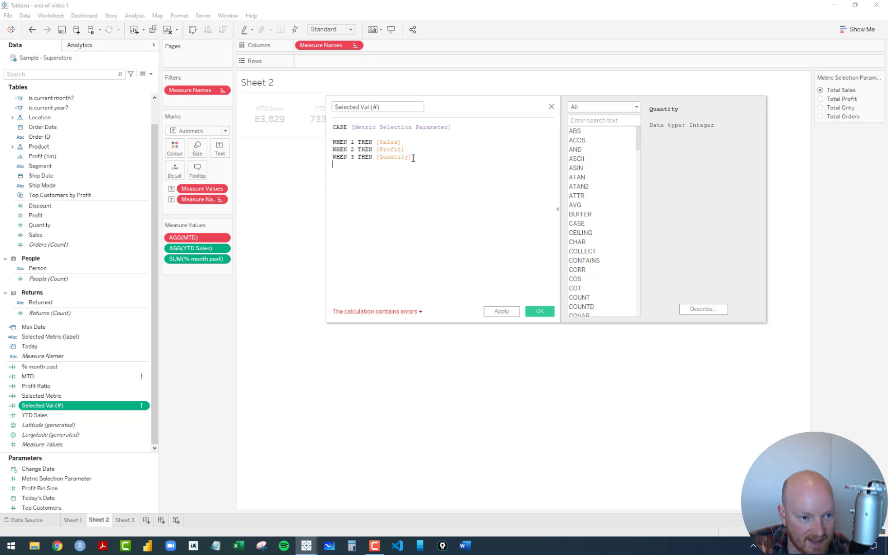
left_click_drag(413, 157, 328, 156)
key("ctrl+c")
left_click(338, 164)
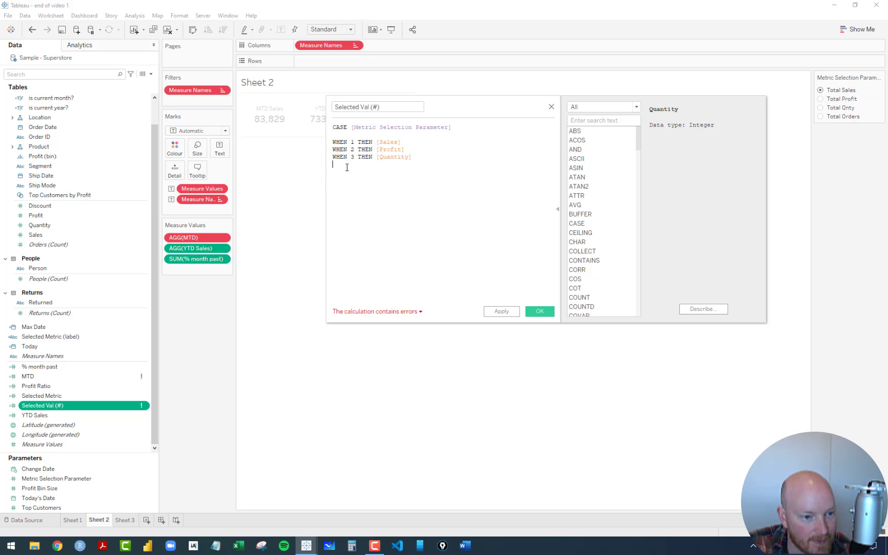
key("ctrl+v")
left_click(355, 164)
key("BackSpace")
type("4")
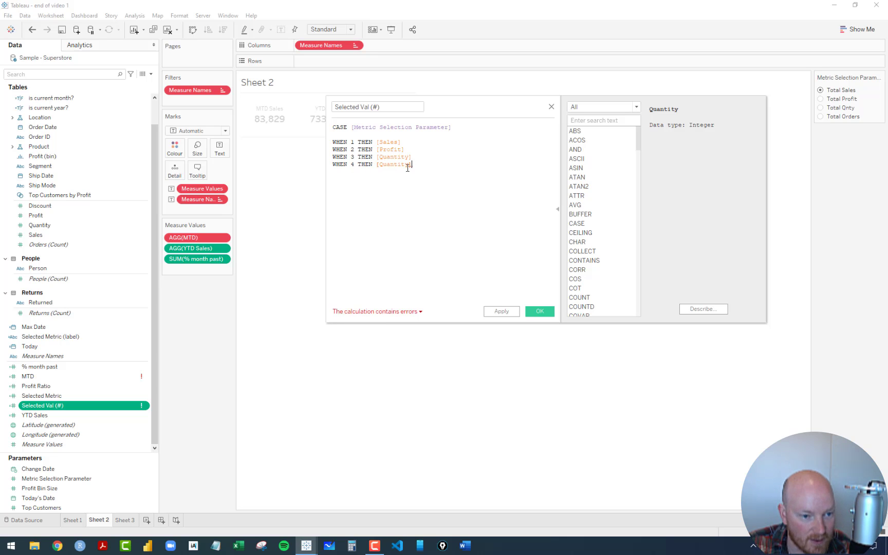
Step: Make the WHEN 4 line return [Order ID] and close the CASE statement with END
left_click_drag(413, 165, 374, 164)
type("ord")
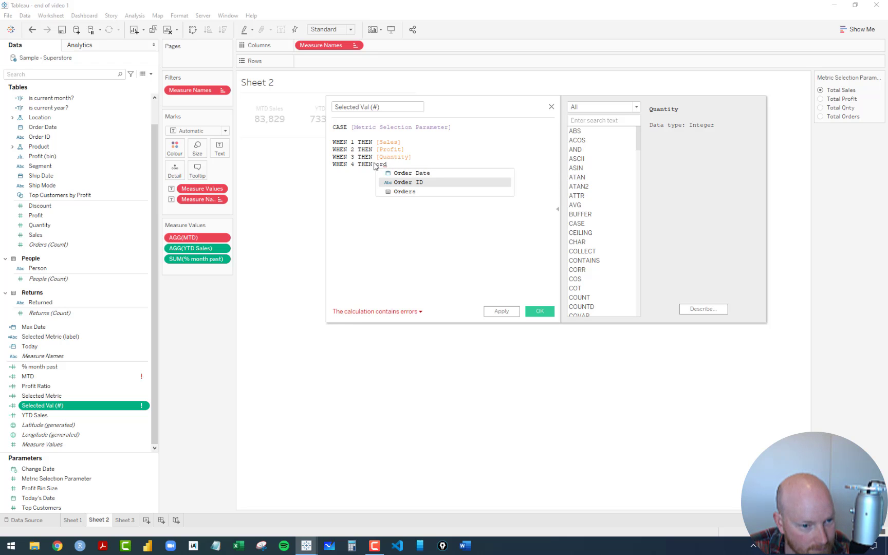
key("Return")
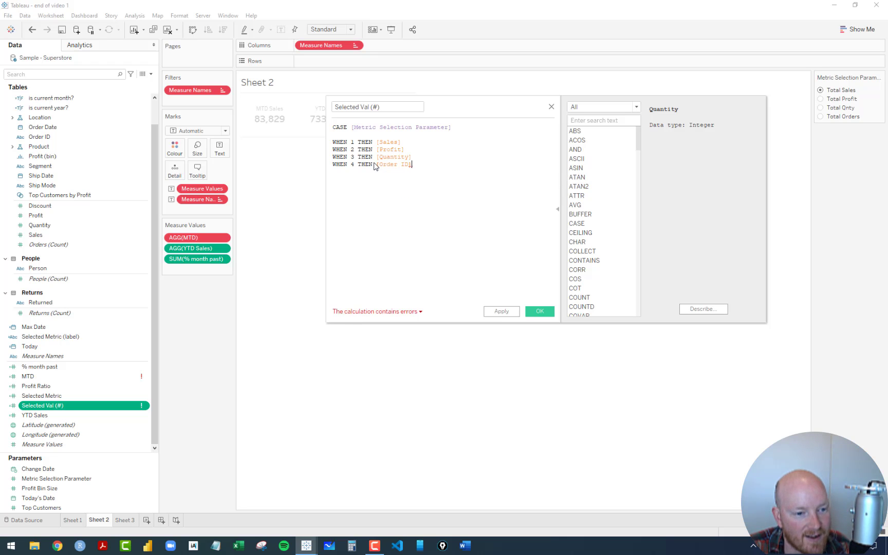
key("Return")
type("END")
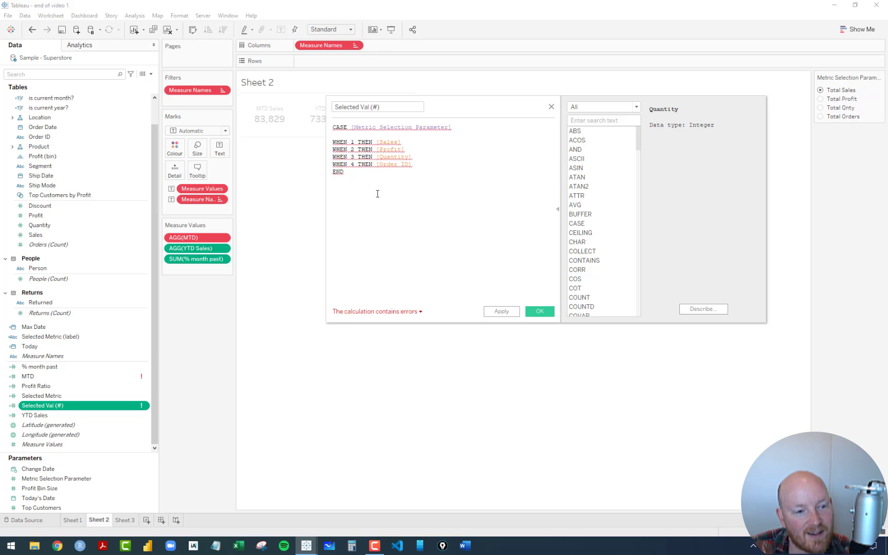
Step: Read the error details of the Selected Val (#) formula and comment out its WHEN 4 line with //
left_click(413, 165)
left_click(416, 312)
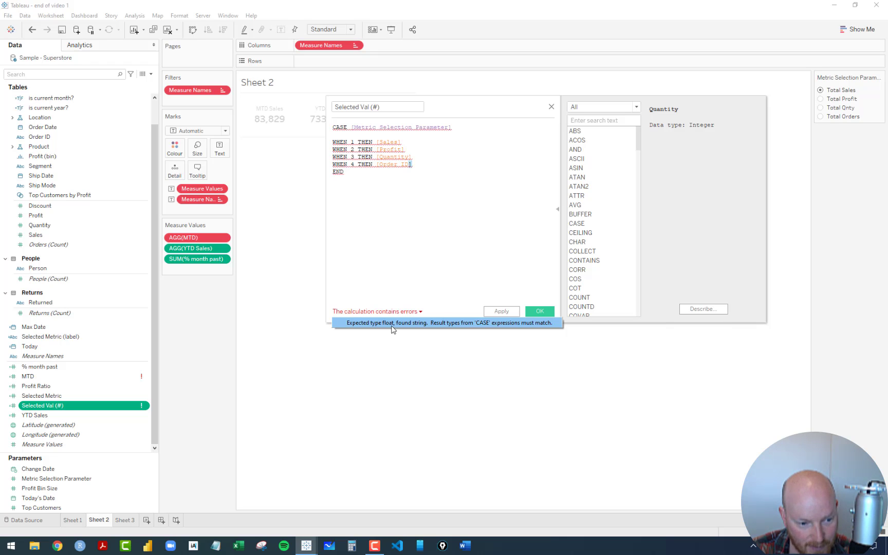
left_click(381, 177)
left_click_drag(379, 165, 414, 167)
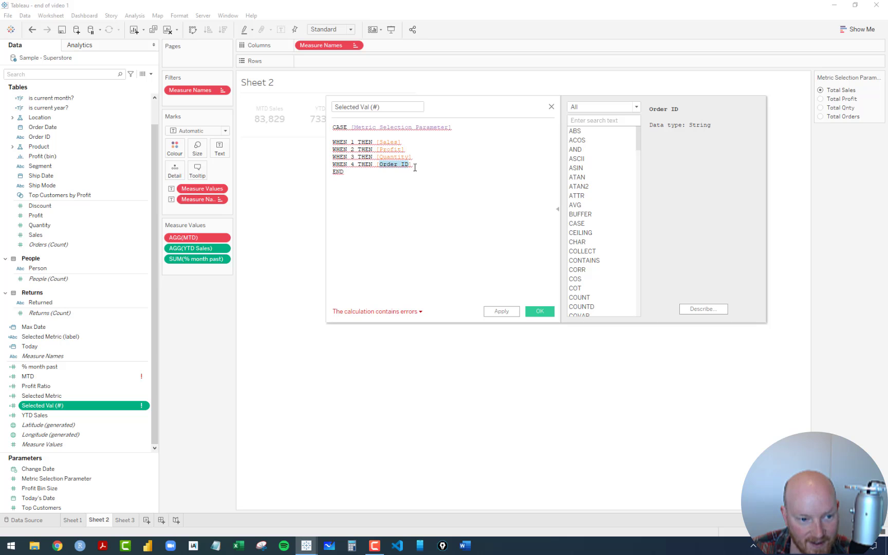
left_click(335, 165)
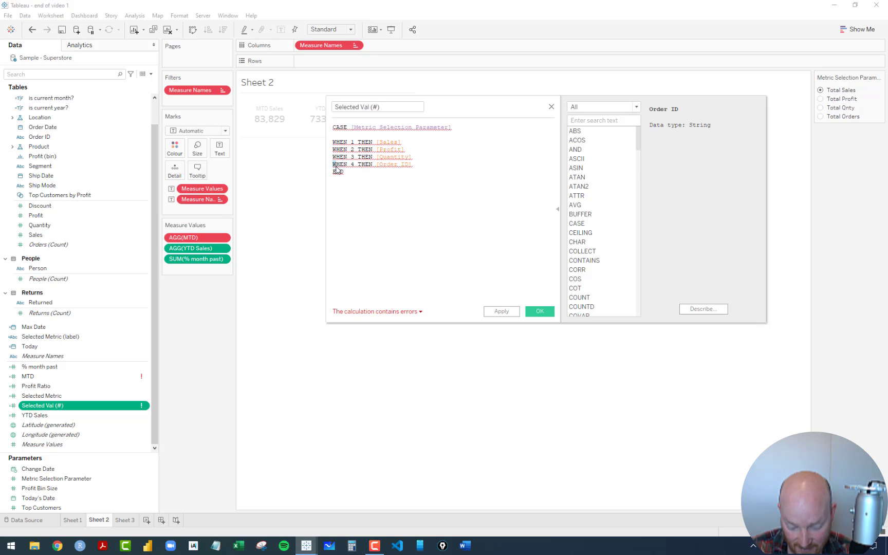
type("//")
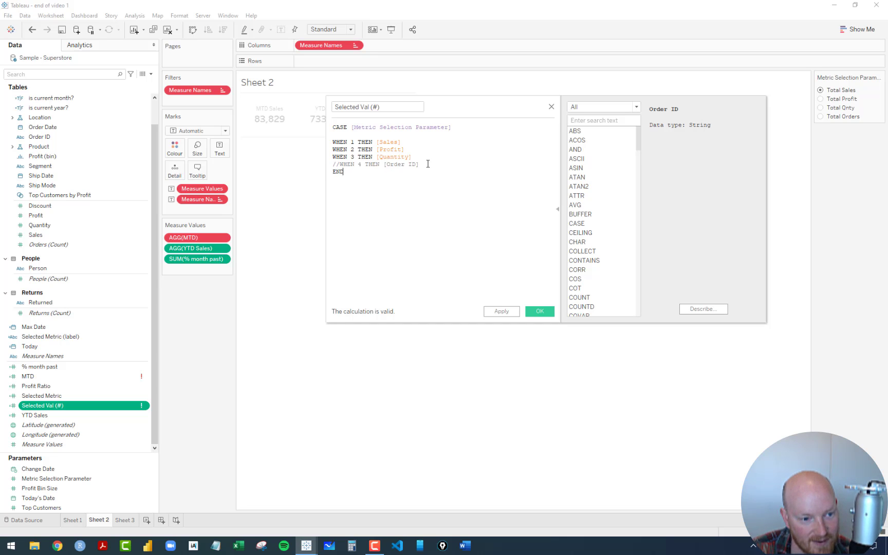
Step: Delete the commented-out WHEN 4 line from the formula and save the Selected Val (#) calculated field
left_click_drag(419, 164, 325, 168)
key("BackSpace")
key("BackSpace")
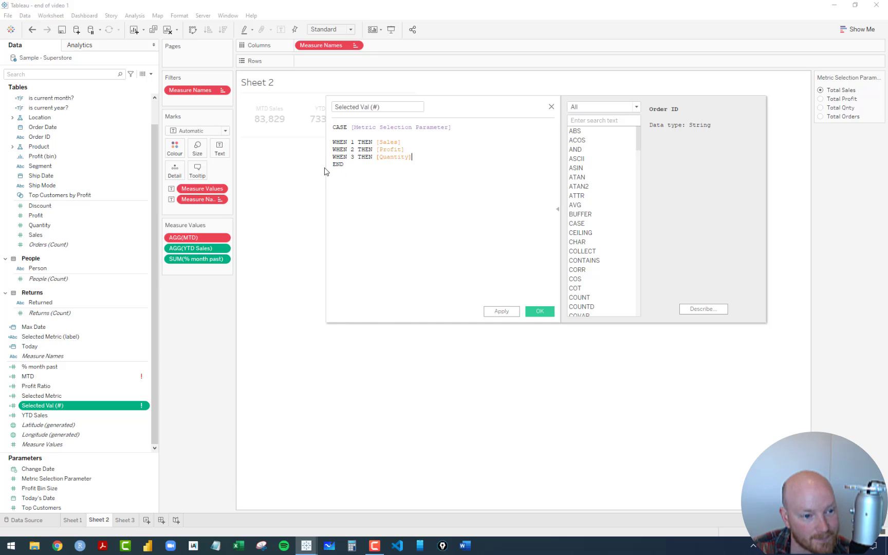
left_click(365, 173)
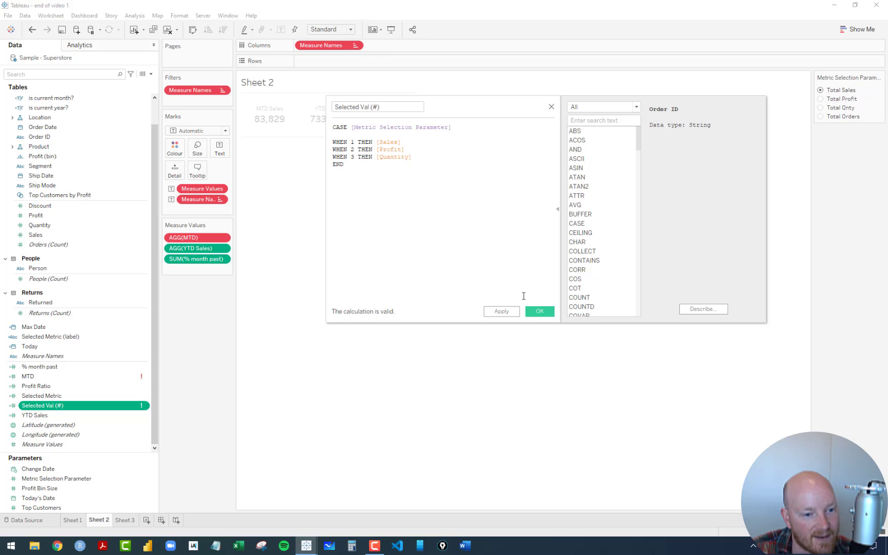
left_click(540, 311)
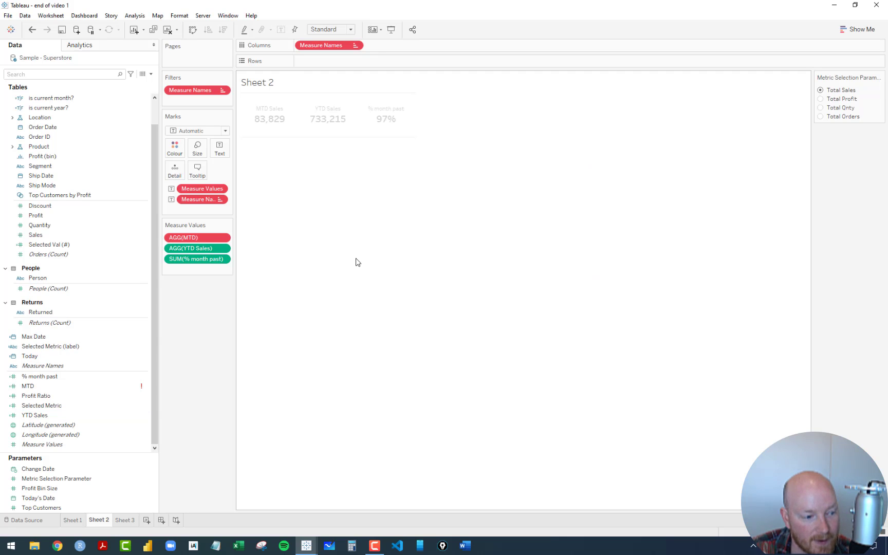
Step: Replace [Selected Metric] with [Selected Val (#)] in the THEN line of the MTD calculated field and save it
right_click(33, 386)
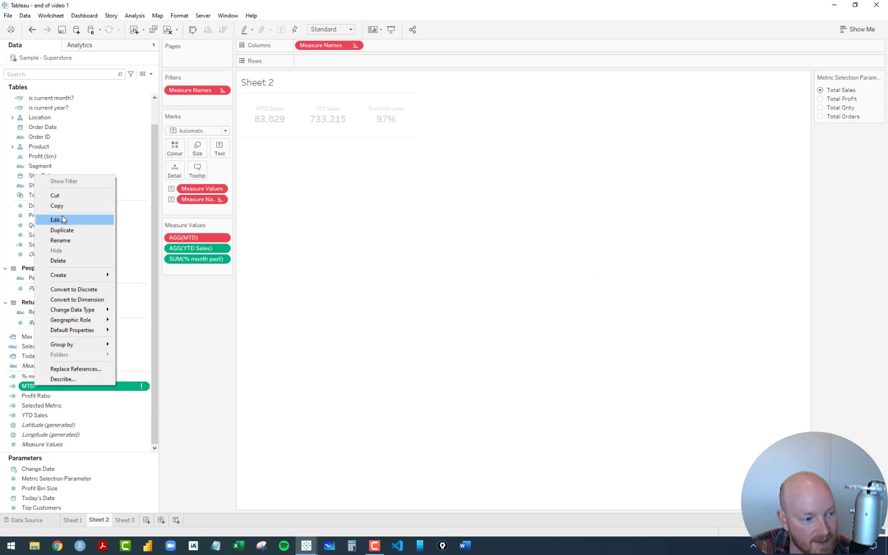
left_click(57, 220)
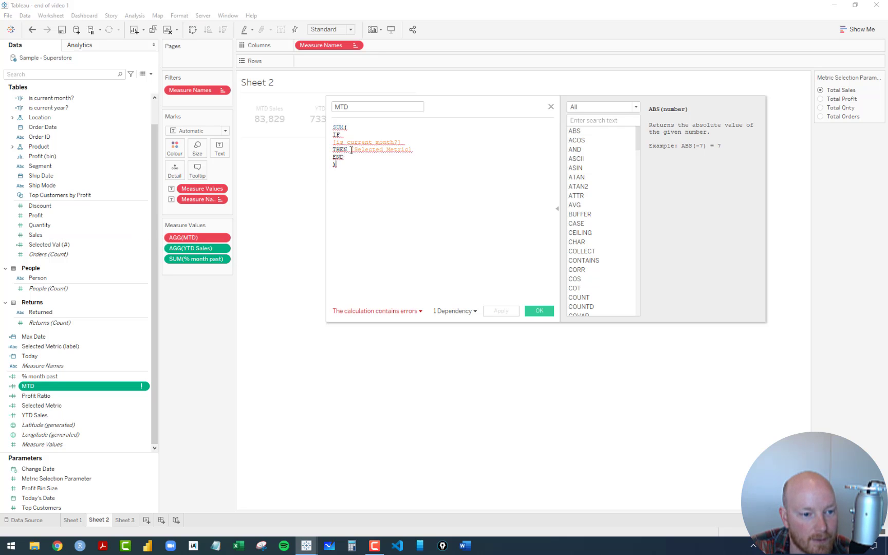
left_click(351, 150)
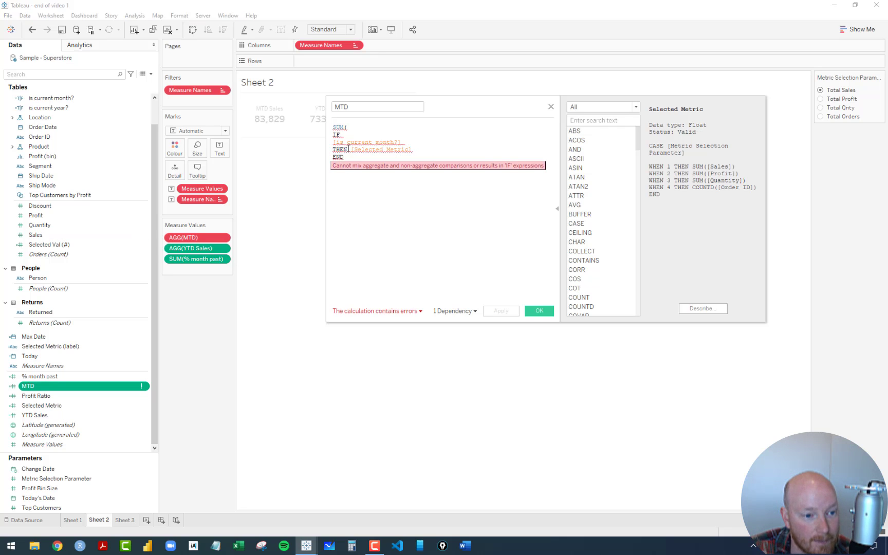
double_click(360, 150)
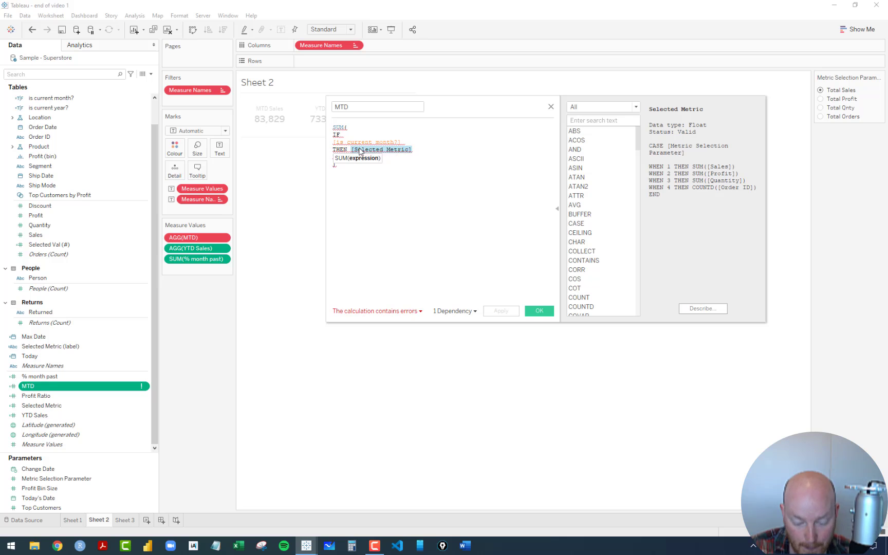
key("BackSpace")
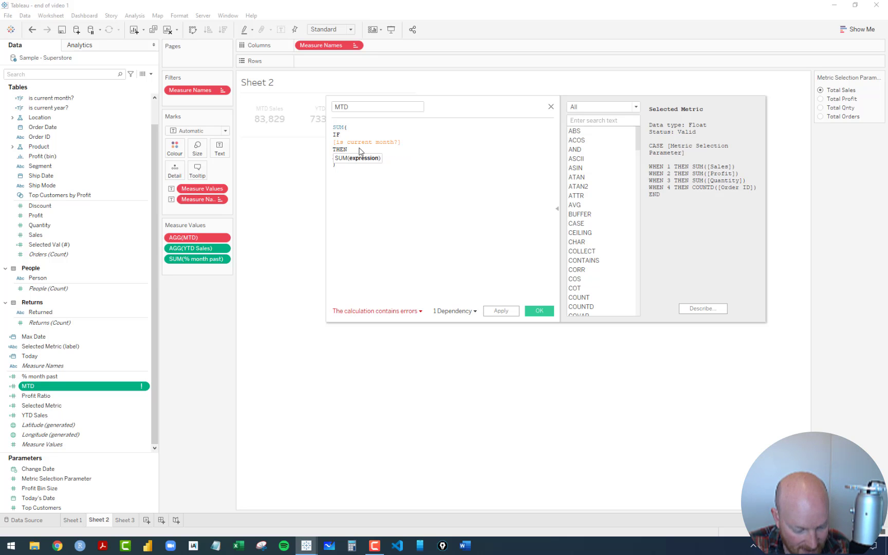
type("#")
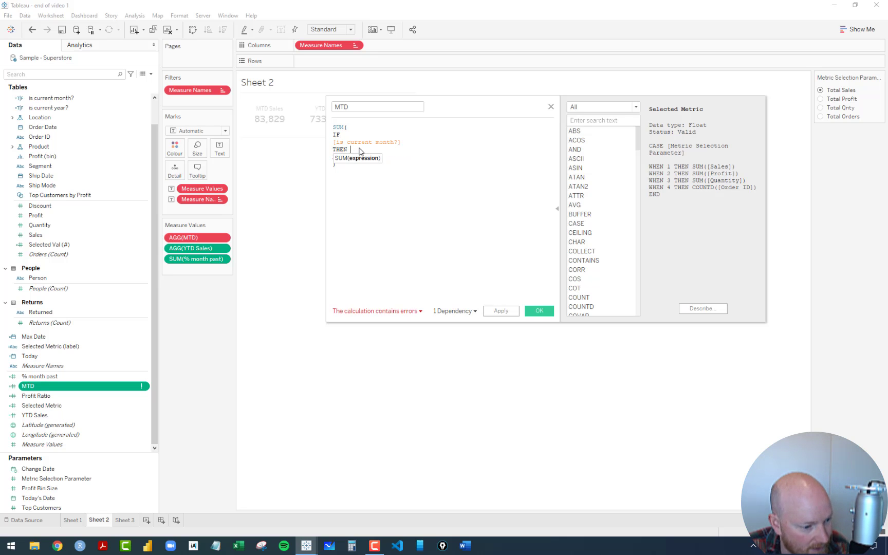
type("sele")
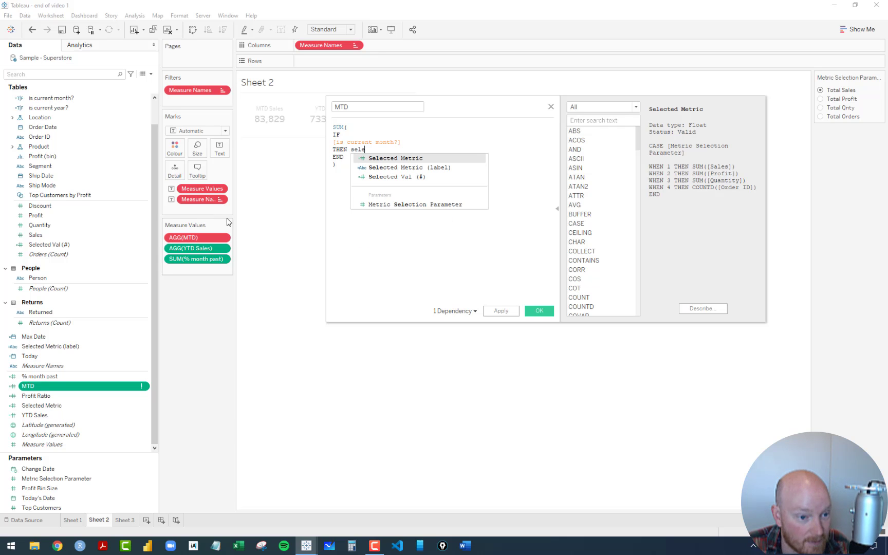
key("Down")
key("Down")
key("Return")
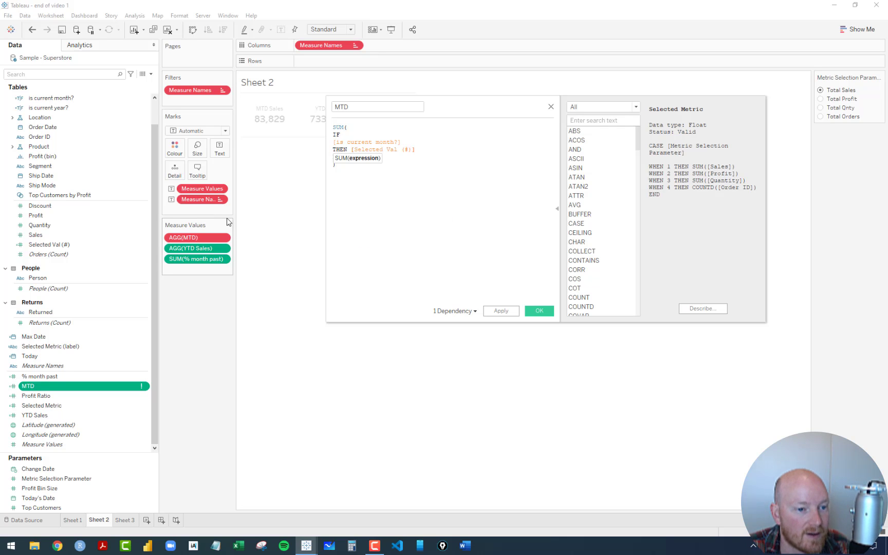
key("Return")
type("END")
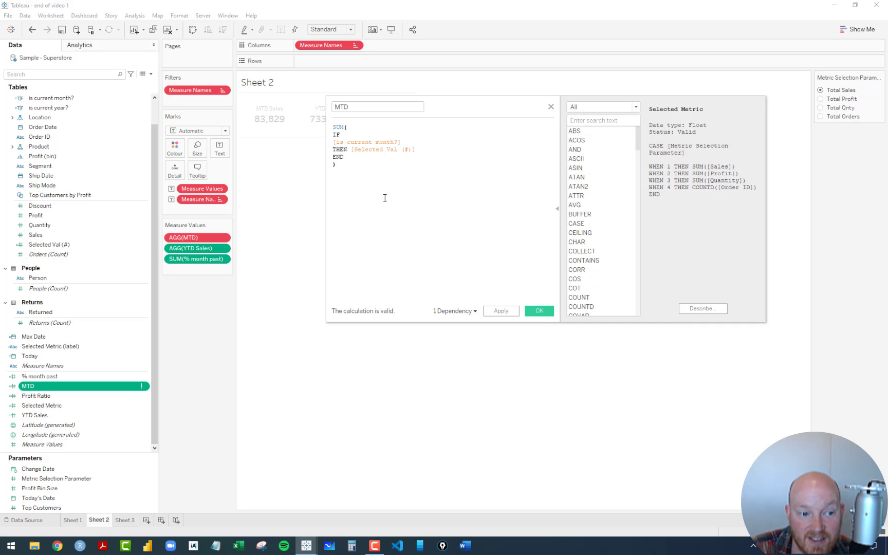
left_click(539, 311)
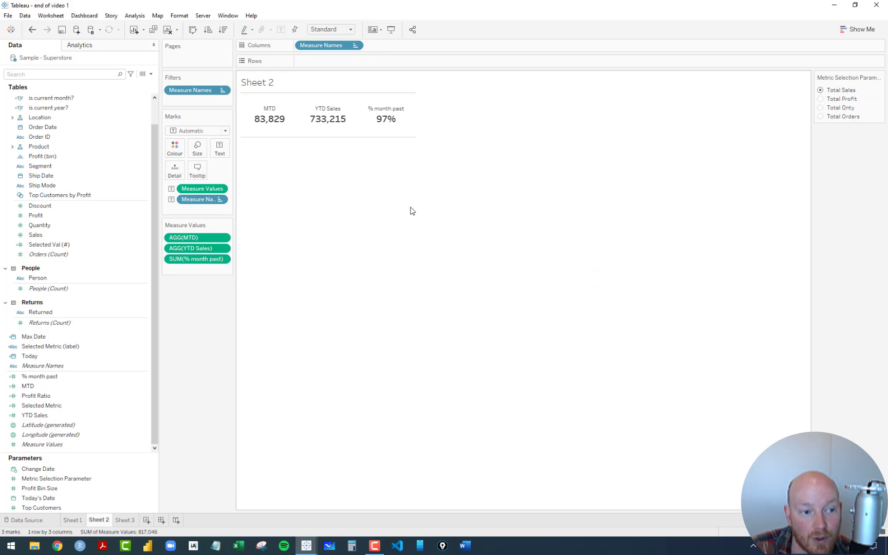
Step: Check the MTD figure on the sheet with the metric parameter on Total Profit and Total Qnty, ending on Total Sales
left_click(821, 99)
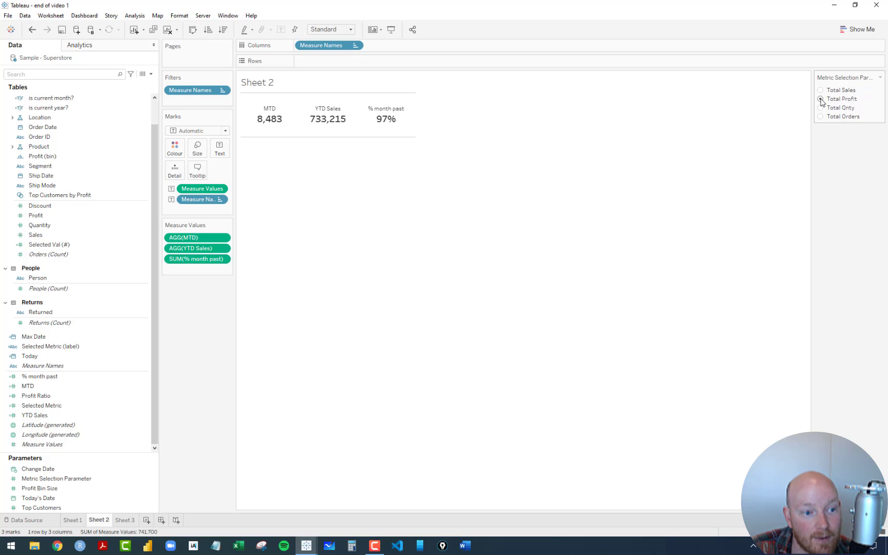
left_click(822, 108)
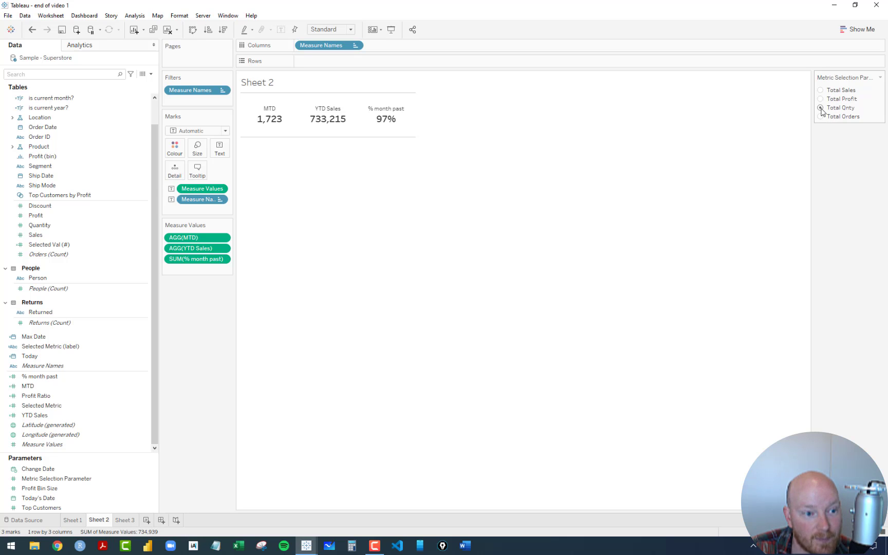
left_click(821, 98)
left_click(821, 90)
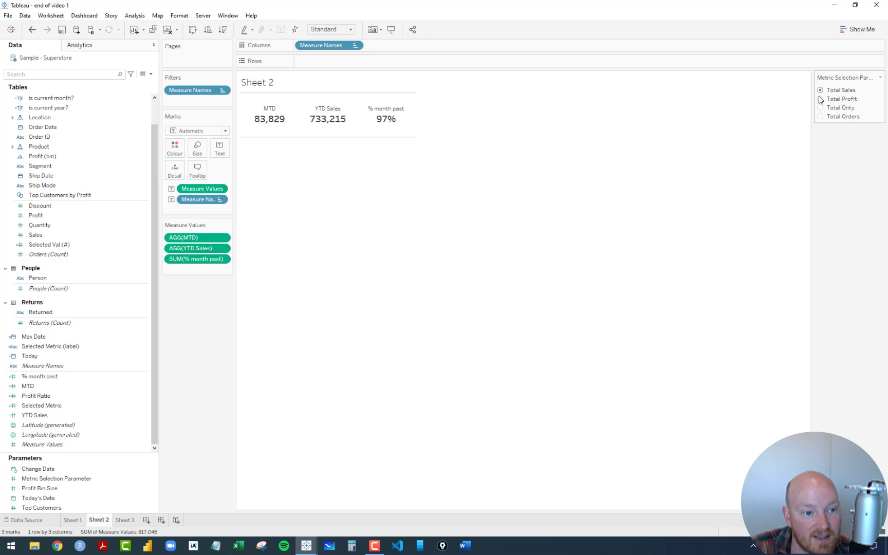
Step: Edit the YTD Sales calculated field and replace [Sales] in its THEN line with [Selected Metric (label)]
right_click(34, 415)
left_click(76, 257)
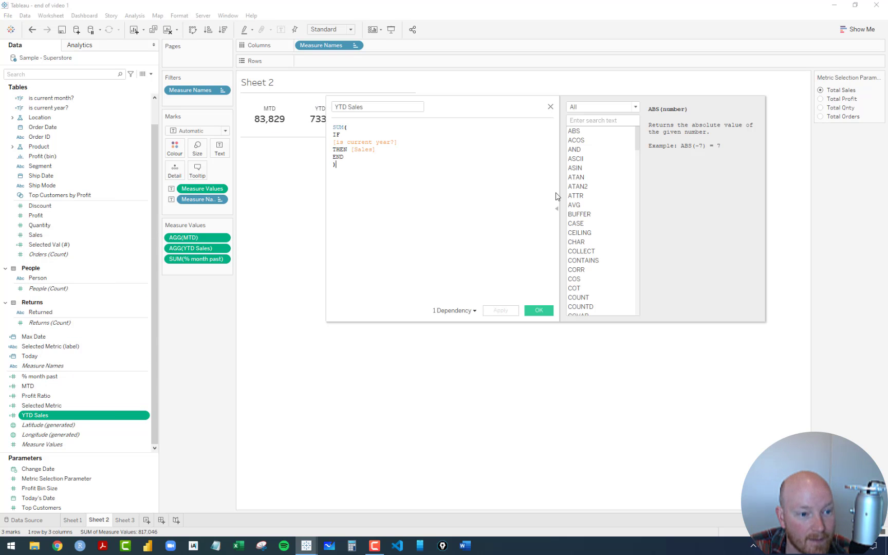
double_click(360, 149)
type("sele")
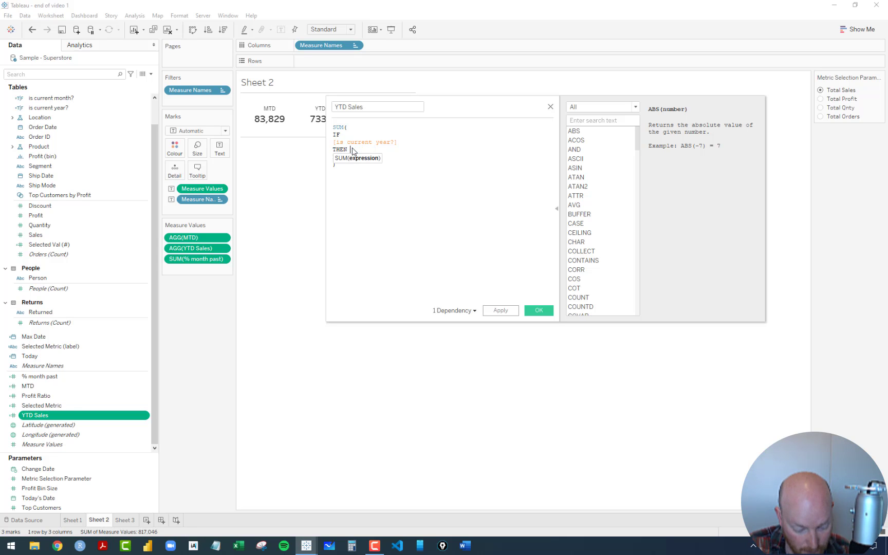
key("Down")
key("Return")
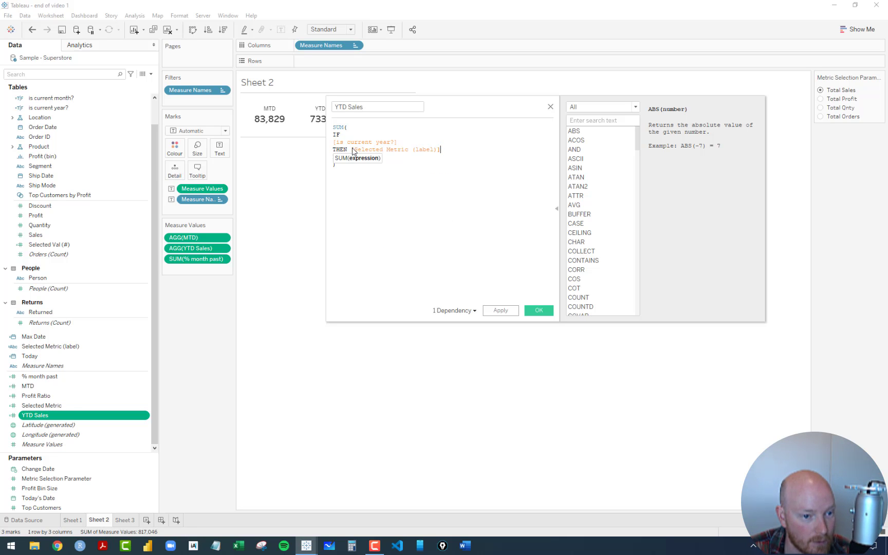
Step: Change the THEN line's field reference in YTD Sales to [Selected Val (#)] and save the calculated field
key("BackSpace")
key("BackSpace")
key("BackSpace")
key("BackSpace")
key("BackSpace")
key("BackSpace")
key("BackSpace")
key("BackSpace")
key("BackSpace")
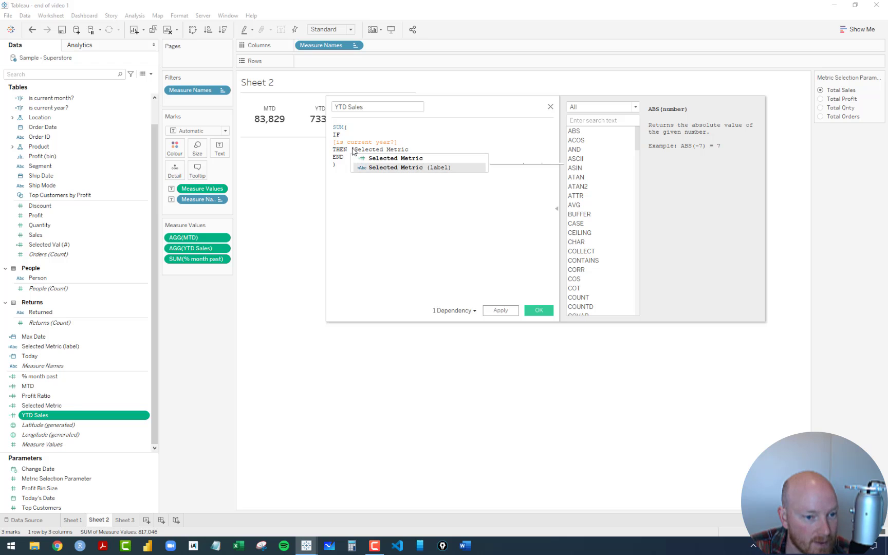
key("BackSpace")
key("BackSpace")
key("BackSpace")
key("BackSpace")
key("BackSpace")
key("BackSpace")
key("BackSpace")
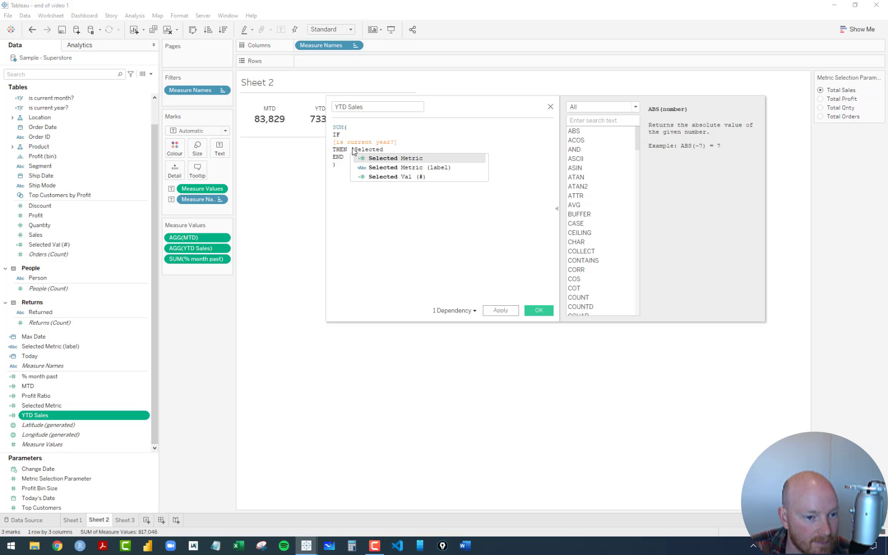
key("Down")
key("Down")
key("Return")
left_click(397, 205)
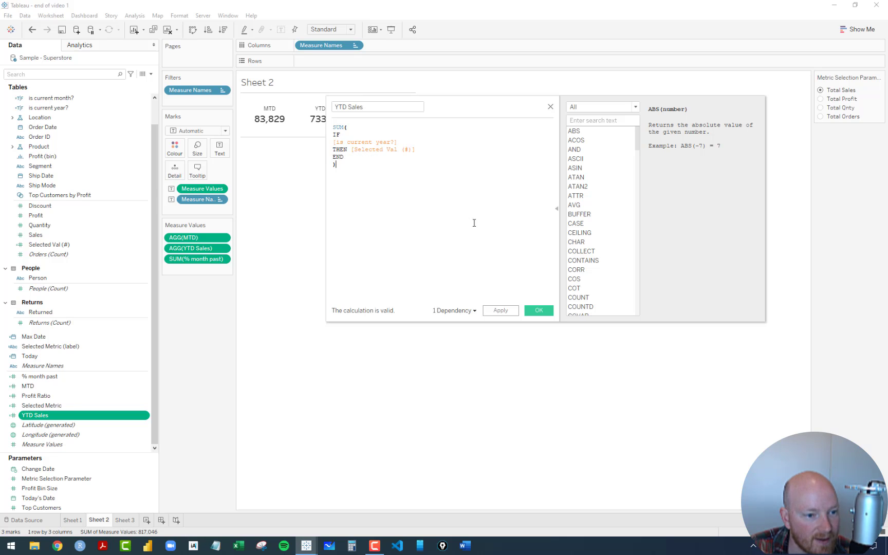
left_click(539, 311)
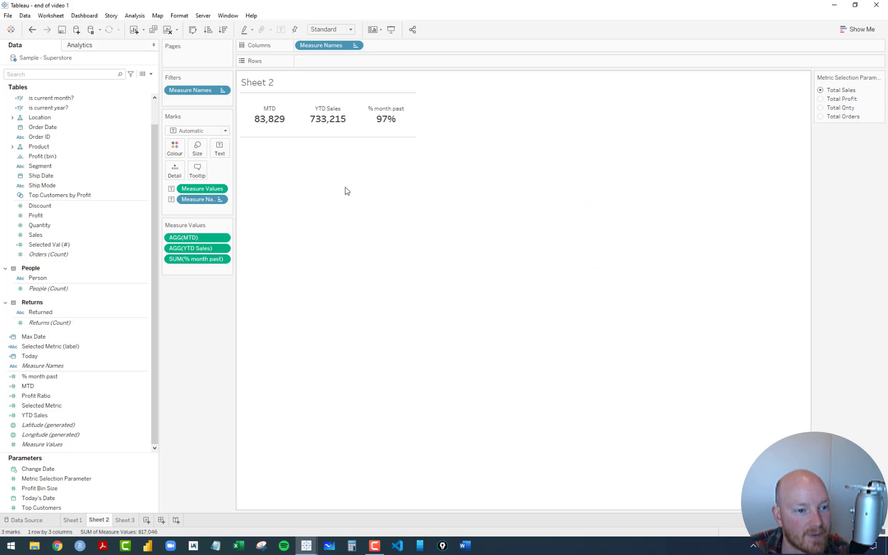
Step: Compare the MTD and YTD figures with the metric parameter on Total Profit and Total Qnty, returning to Total Sales
left_click(821, 98)
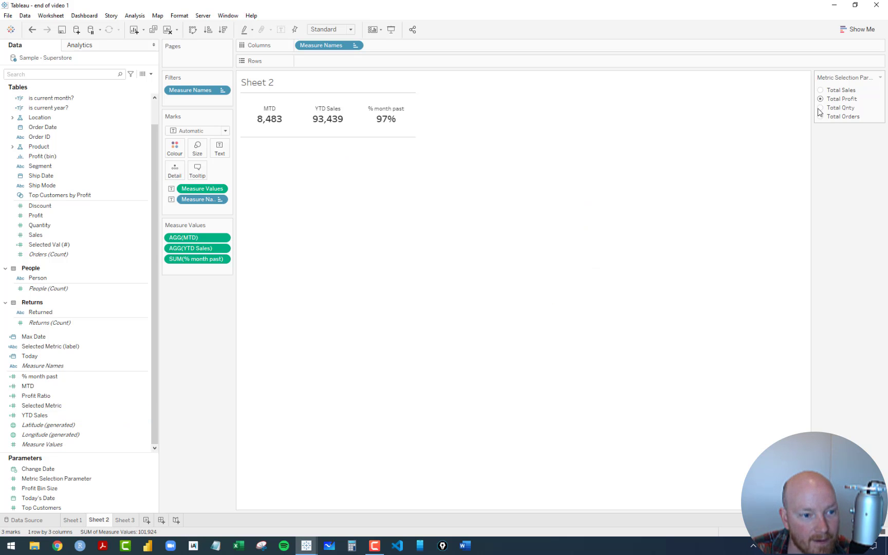
left_click(820, 108)
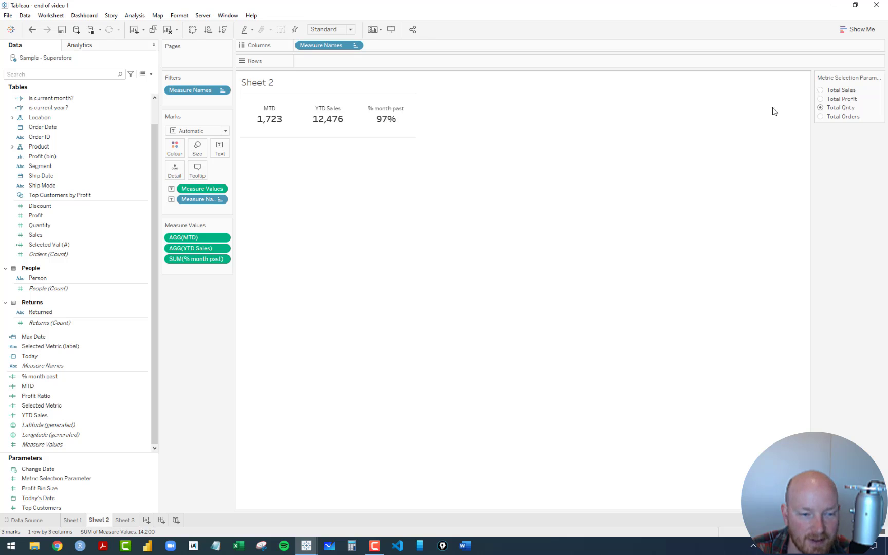
left_click(821, 99)
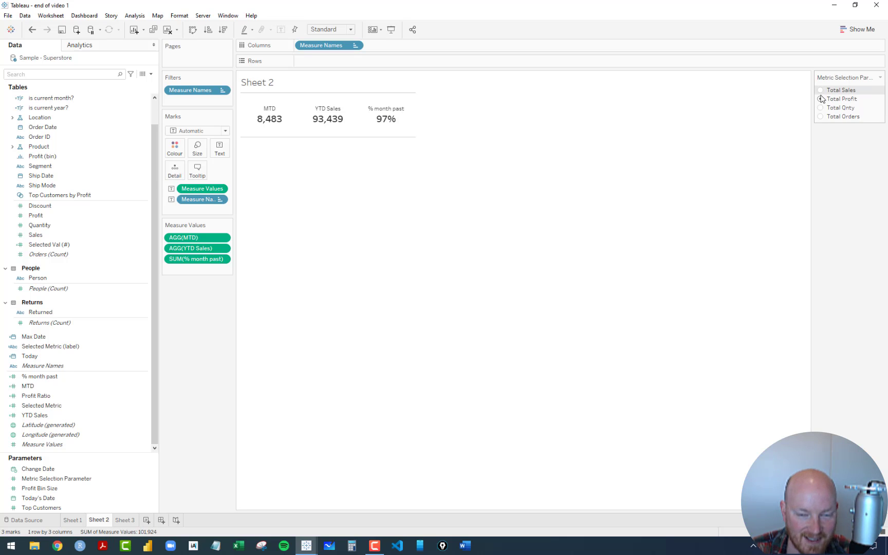
left_click(821, 91)
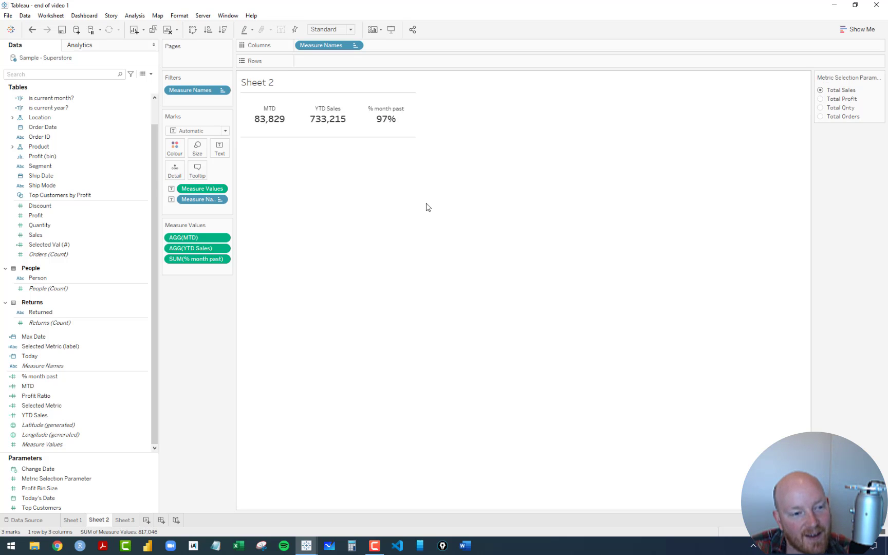
Step: Check how the MTD and YTD figures respond to Total Orders compared with Total Qnty, ending on Total Sales
left_click(821, 117)
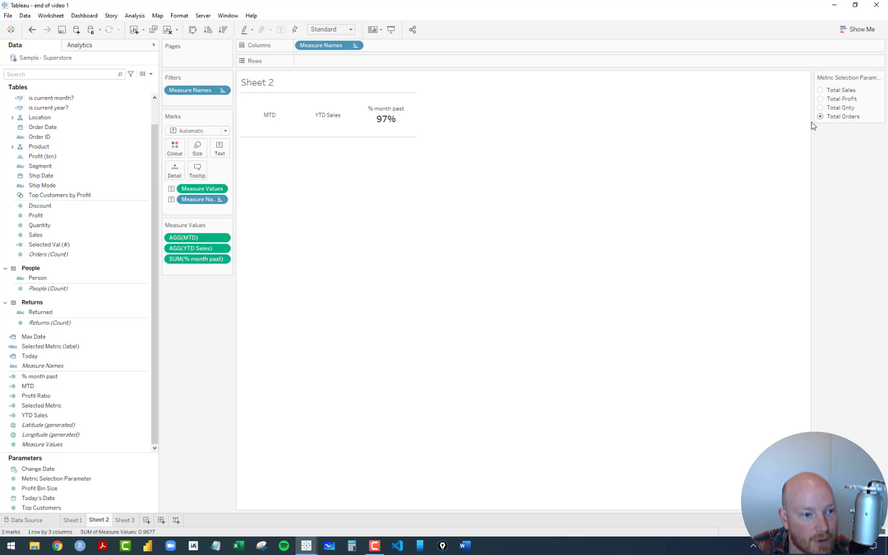
left_click(821, 107)
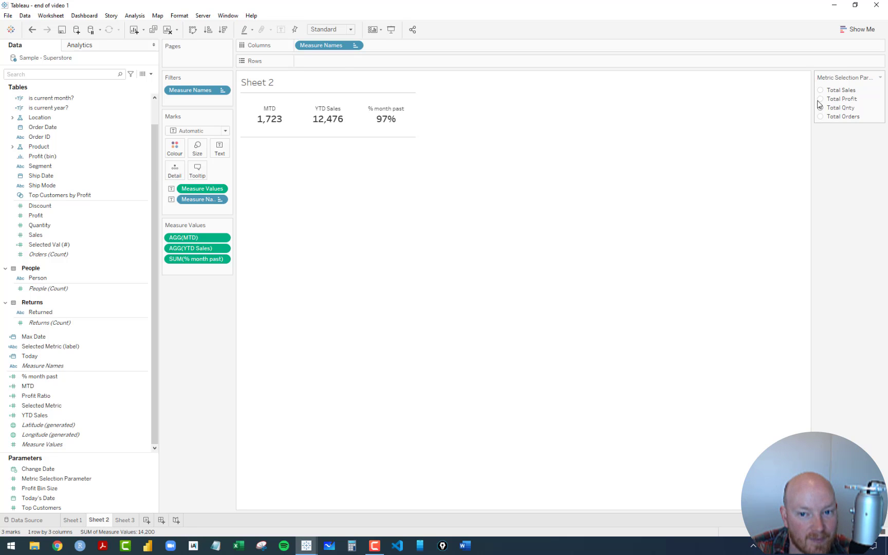
left_click(821, 117)
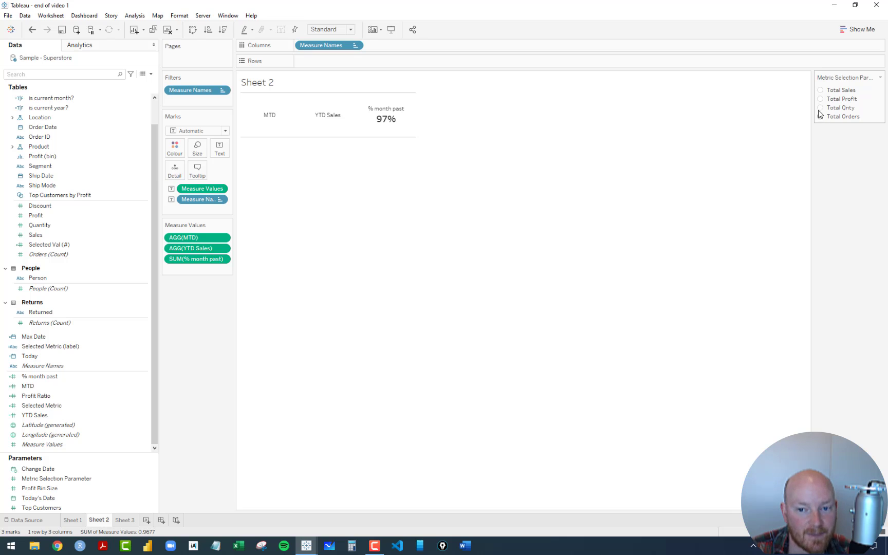
left_click(821, 98)
left_click(821, 90)
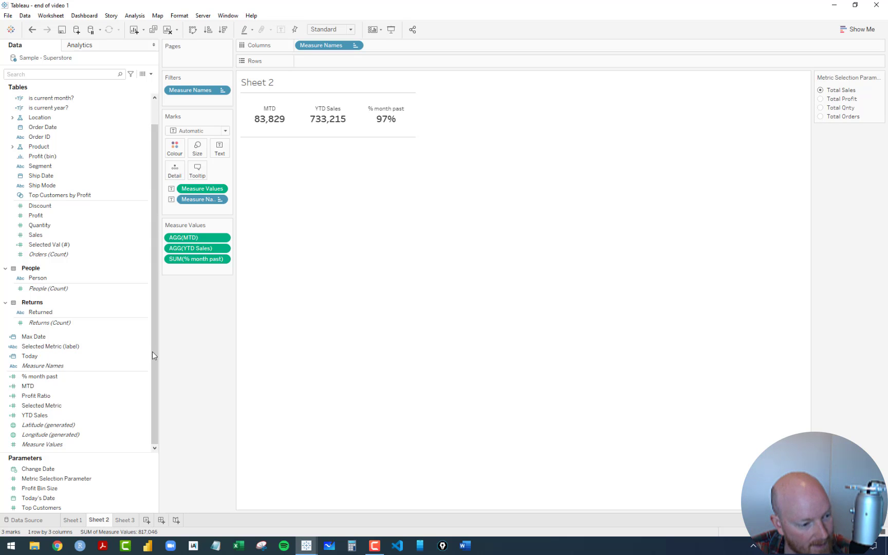
Step: Edit the MTD calculated field and add the condition IF [Metric Selection Parameter] = 4 above the SUM expression
right_click(34, 386)
left_click(79, 232)
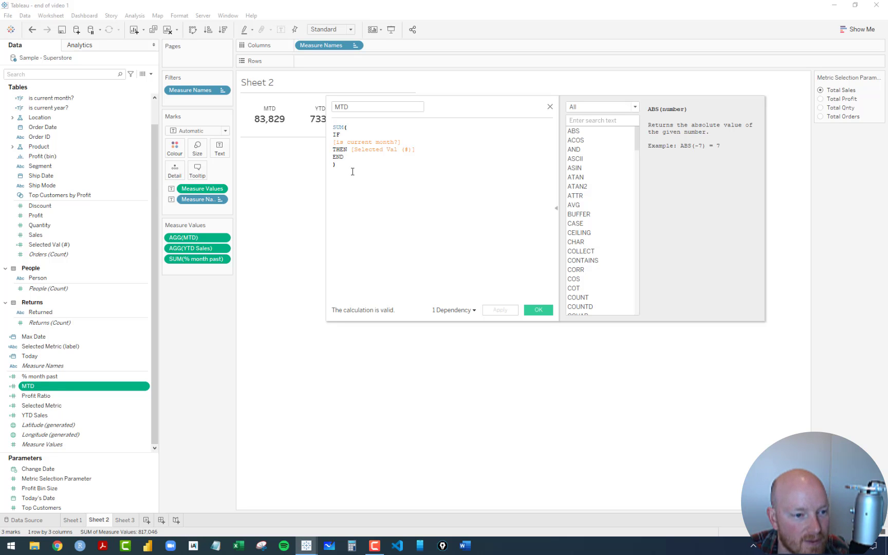
left_click(341, 126)
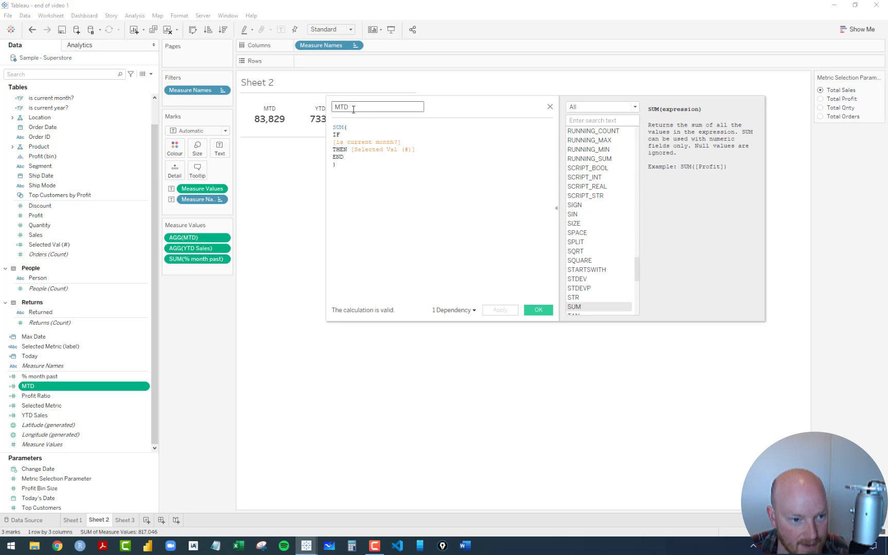
key("Return")
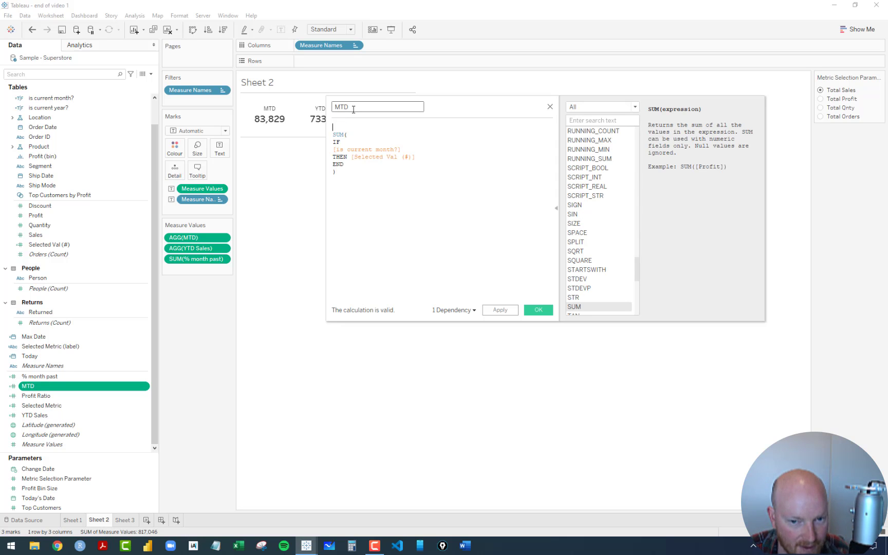
type("IF")
type("Metr")
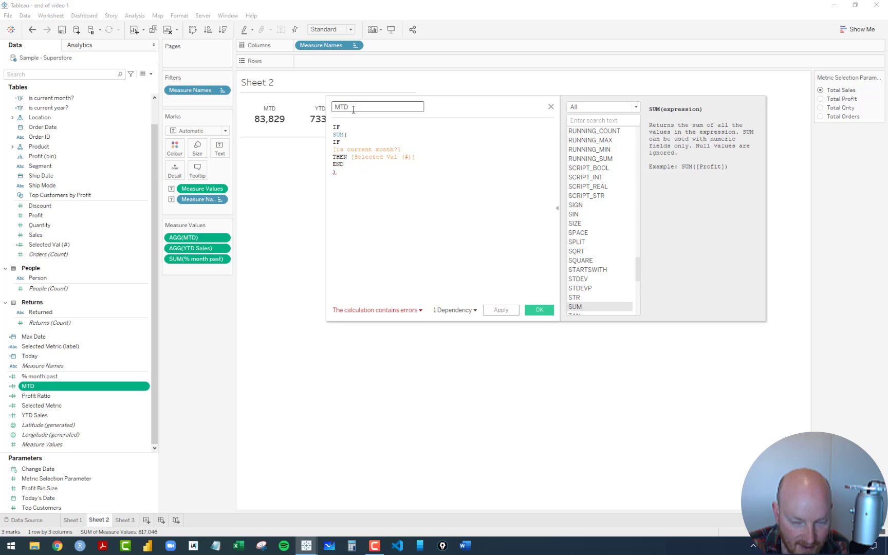
key("Return")
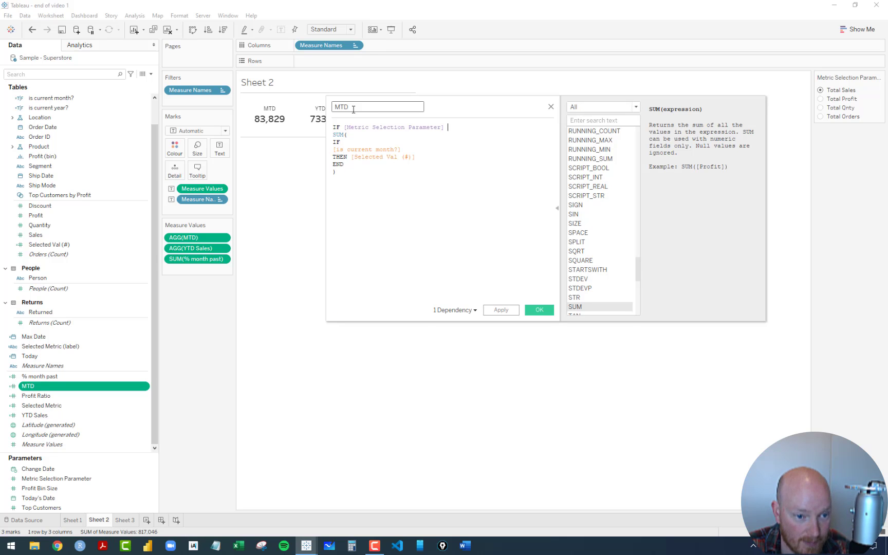
type("=")
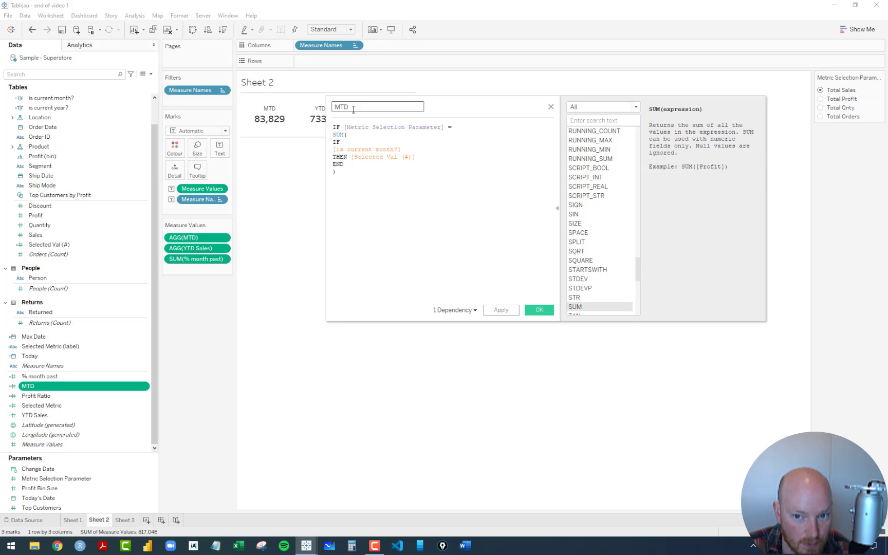
type(" 1")
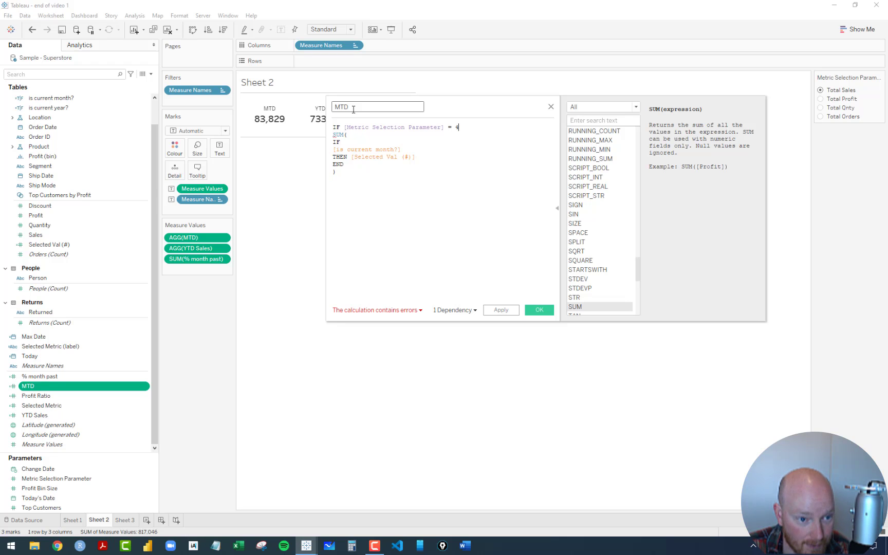
key("Return")
key("Return")
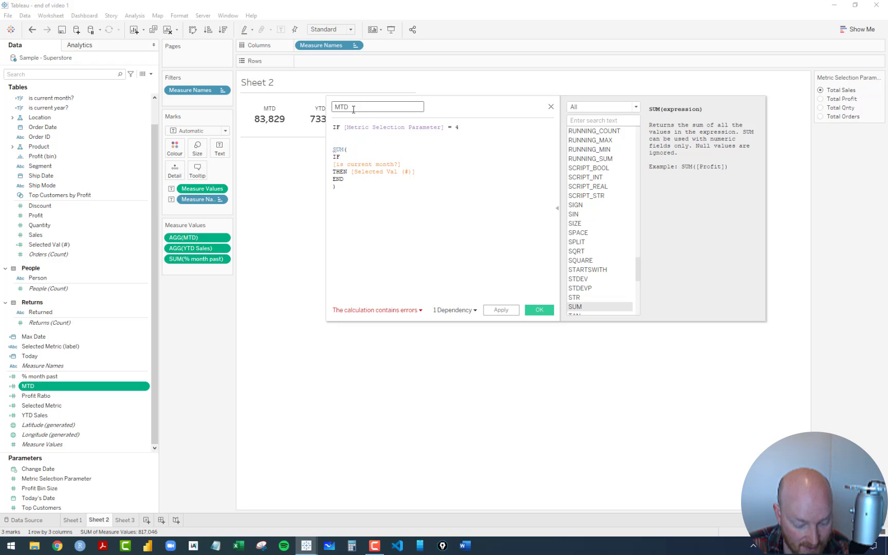
Step: Add THEN COUNTD([Order ID]) below the parameter condition in the MTD formula
type("THEN COUN")
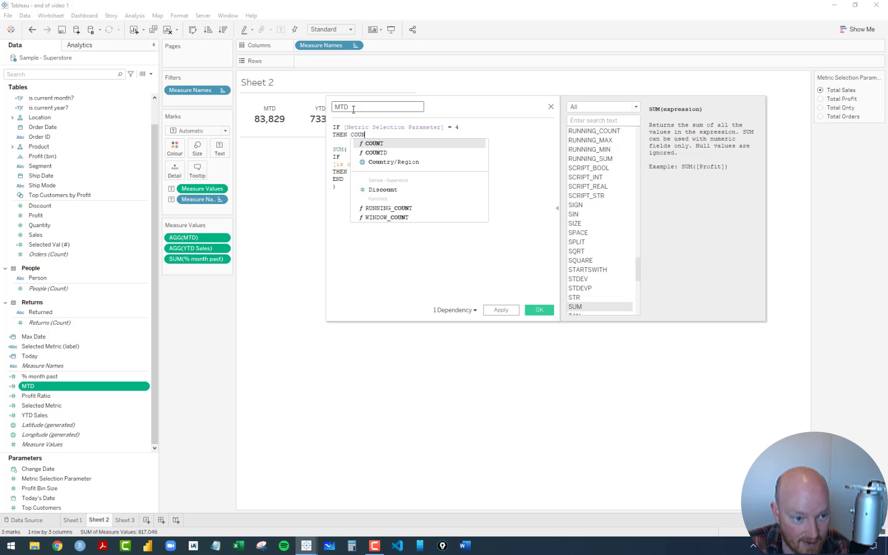
key("Down")
key("Return")
type("Inv")
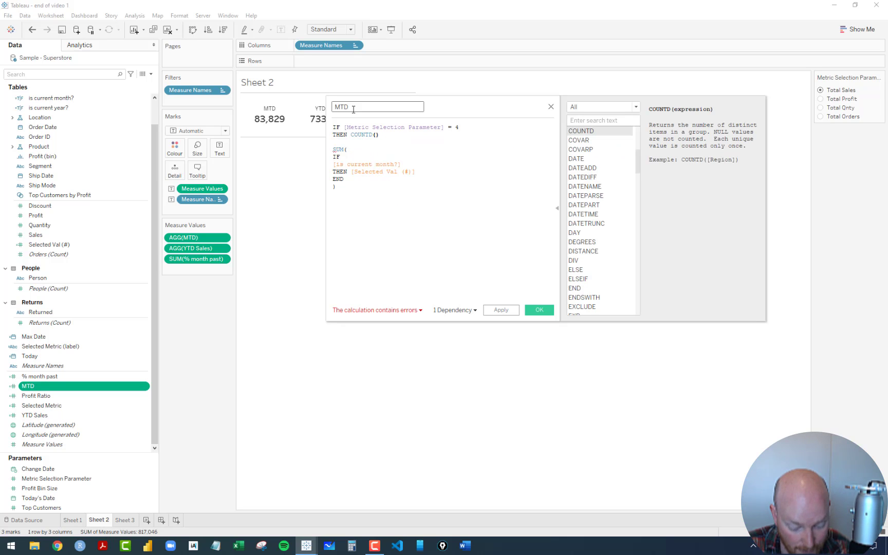
key("BackSpace")
key("BackSpace")
key("BackSpace")
type("Ord")
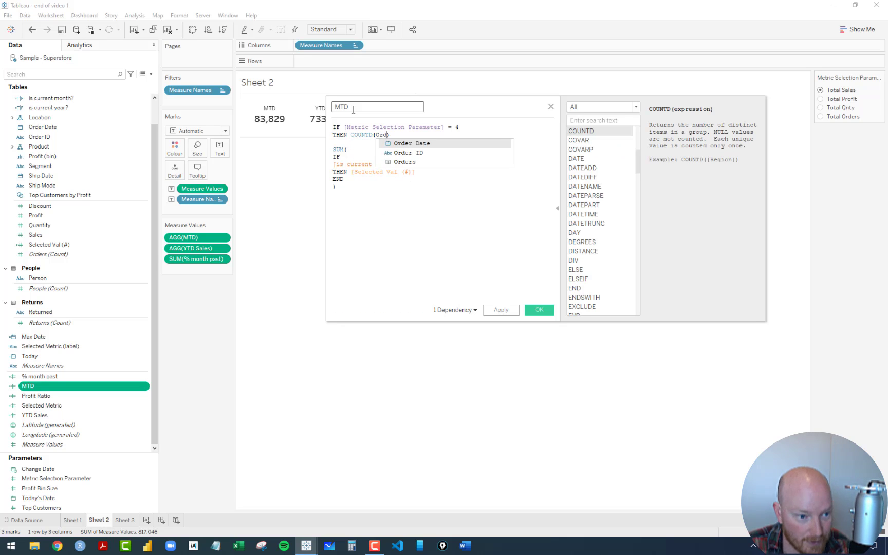
key("Down")
key("Return")
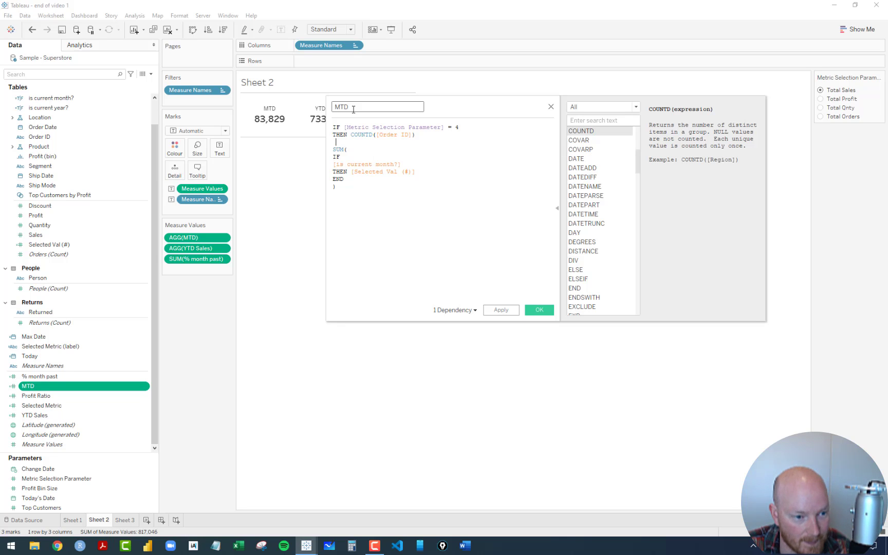
Step: Insert ELSE before the SUM expression and close the outer condition with END at the end of the MTD formula
key("Return")
type("ELS")
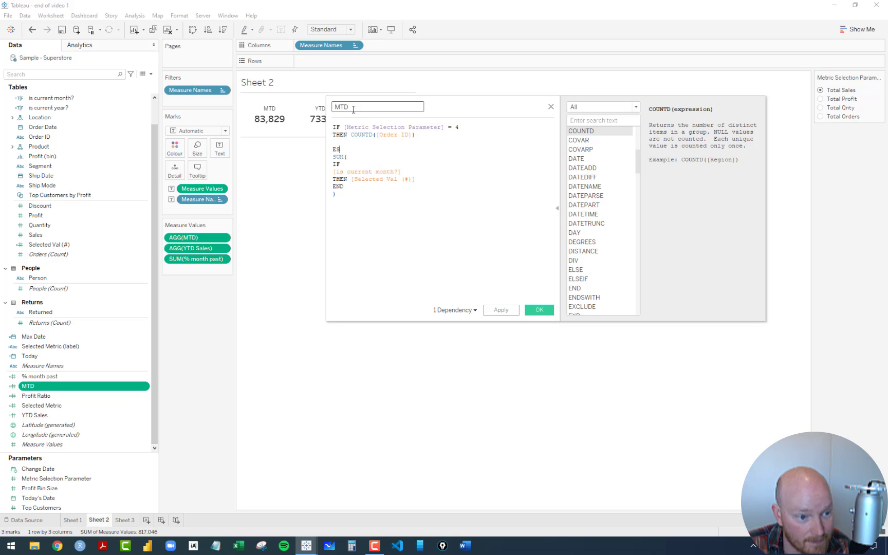
type("E")
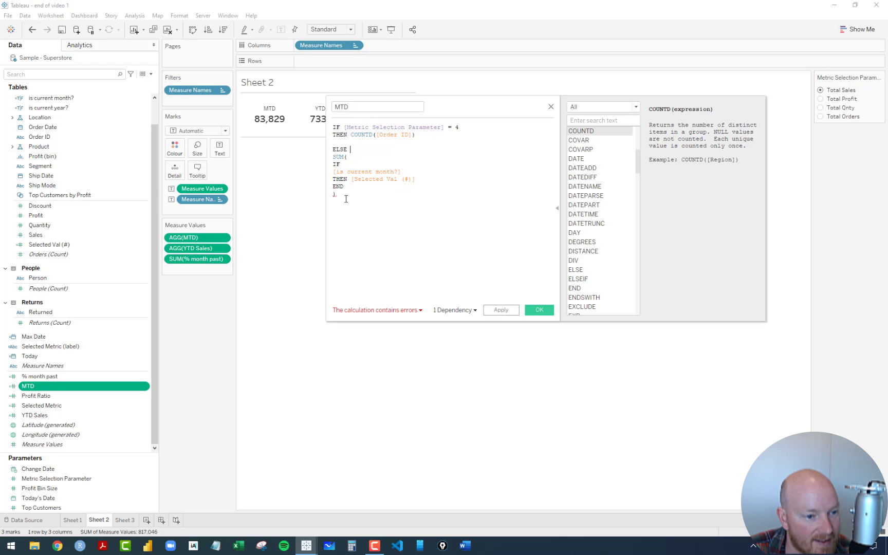
key("Return")
key("Return")
type("END")
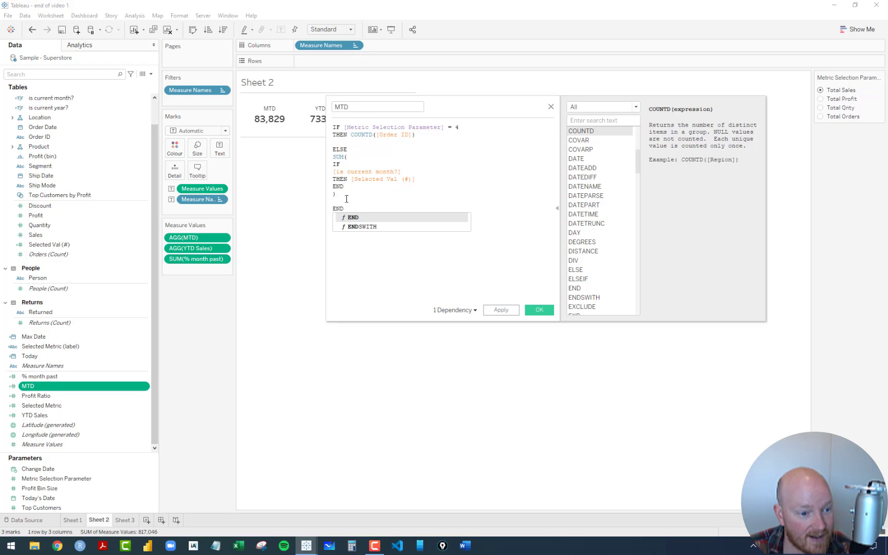
left_click(342, 199)
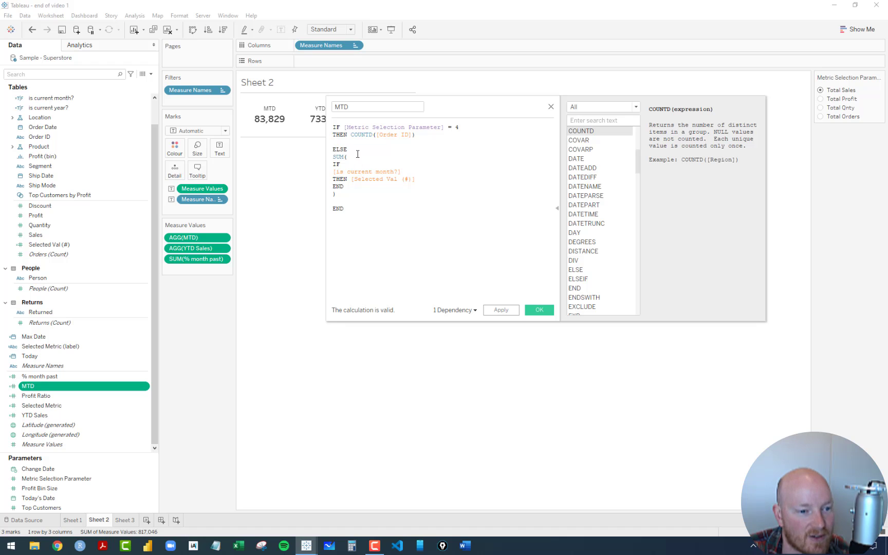
Step: Put [Order ID] and the closing bracket of COUNTD on separate lines with space around them
left_click(378, 135)
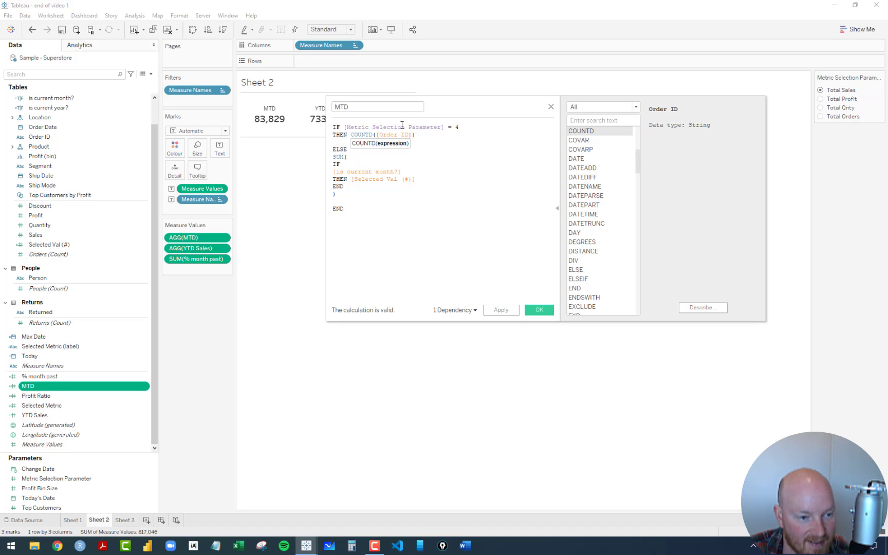
key("Return")
key("Return")
key("Return")
key("Left")
key("Return")
key("Return")
key("Return")
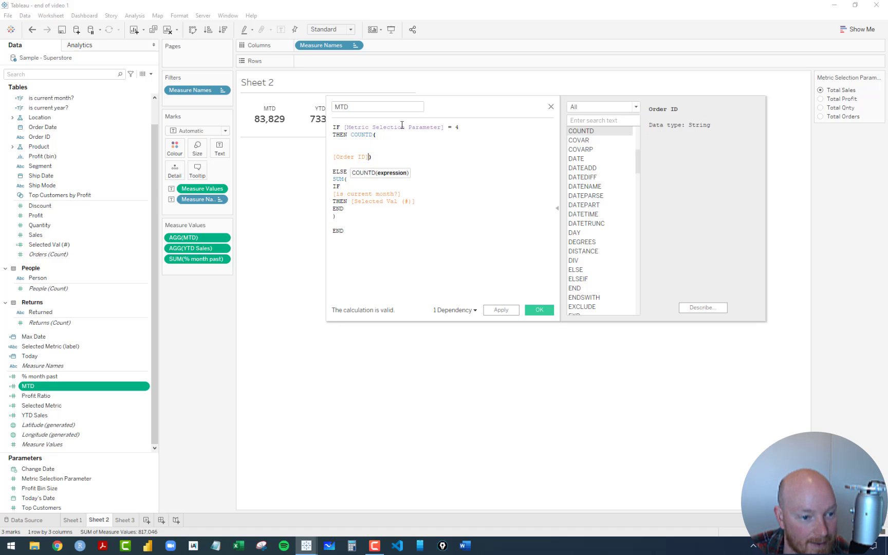
Step: Copy the IF [is current month?] block through END from SUM and paste it over [Order ID] inside COUNTD
left_click(350, 210)
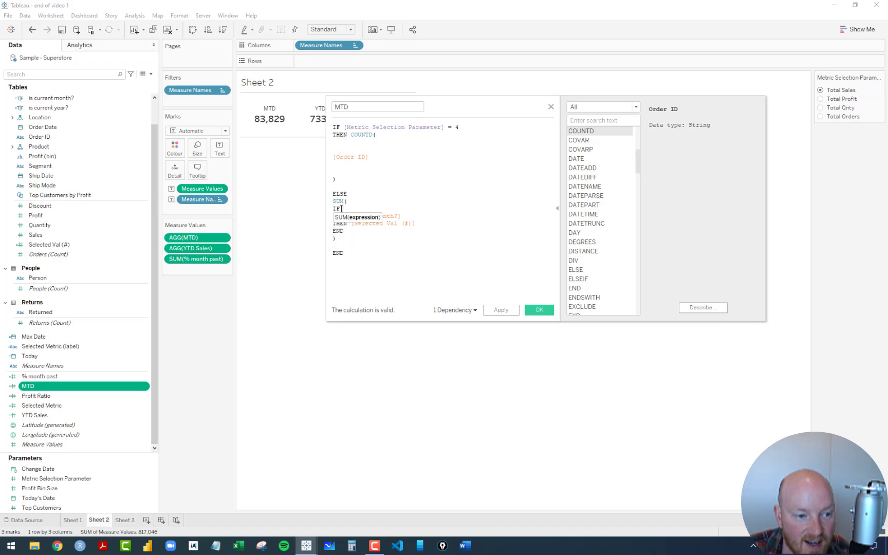
left_click_drag(347, 232, 330, 207)
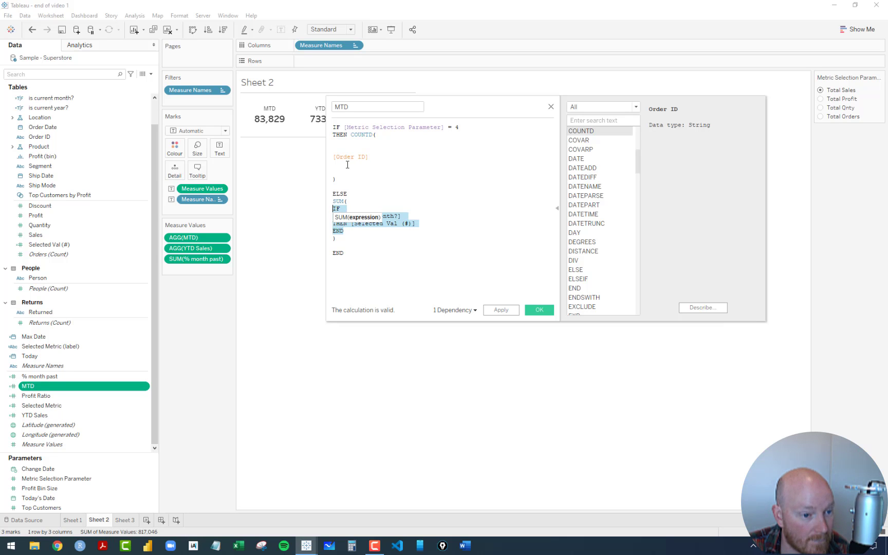
key("ctrl+c")
left_click_drag(348, 165, 333, 150)
key("ctrl+v")
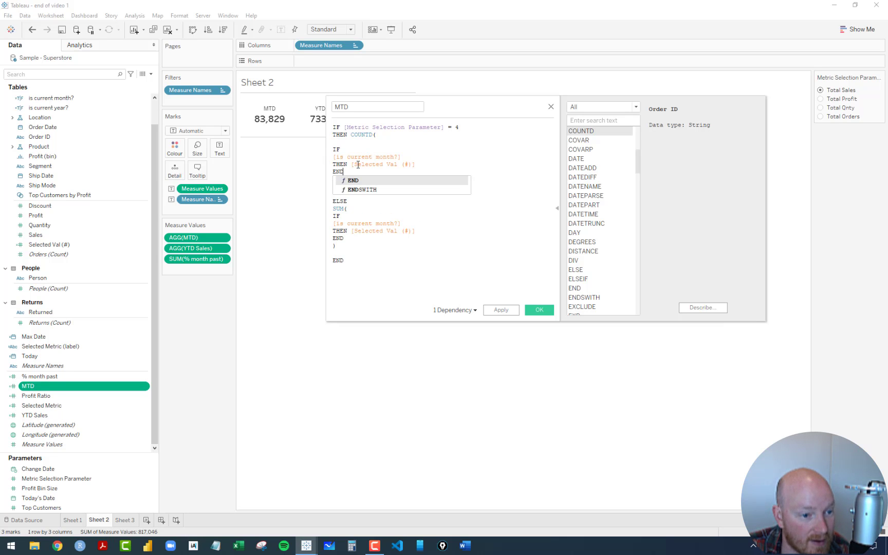
Step: Replace [Selected Val (#)] with [Order ID] in the THEN line of the COUNTD block
left_click(359, 164)
left_click_drag(419, 163, 351, 165)
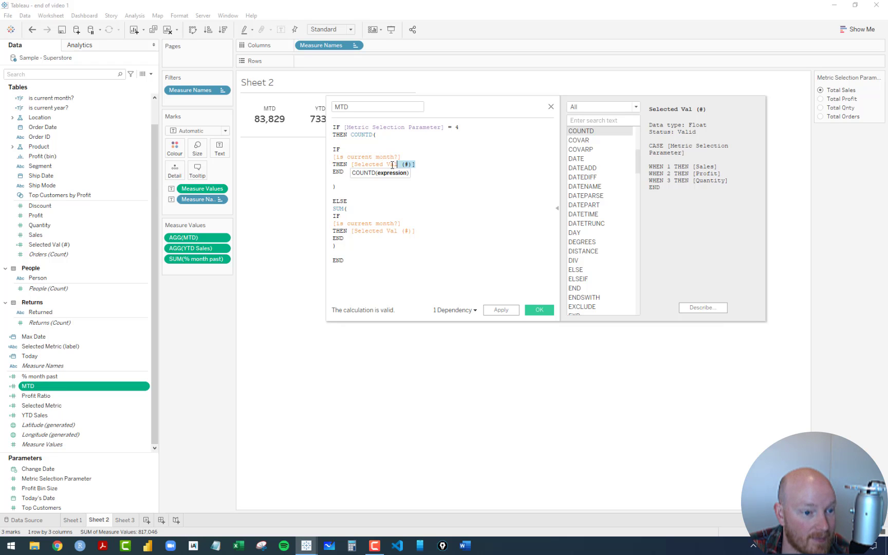
key("BackSpace")
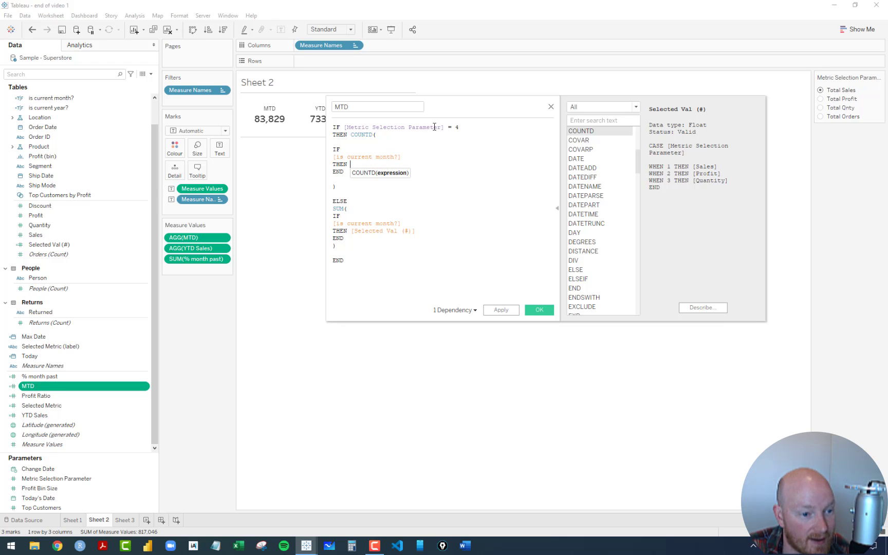
type("OR")
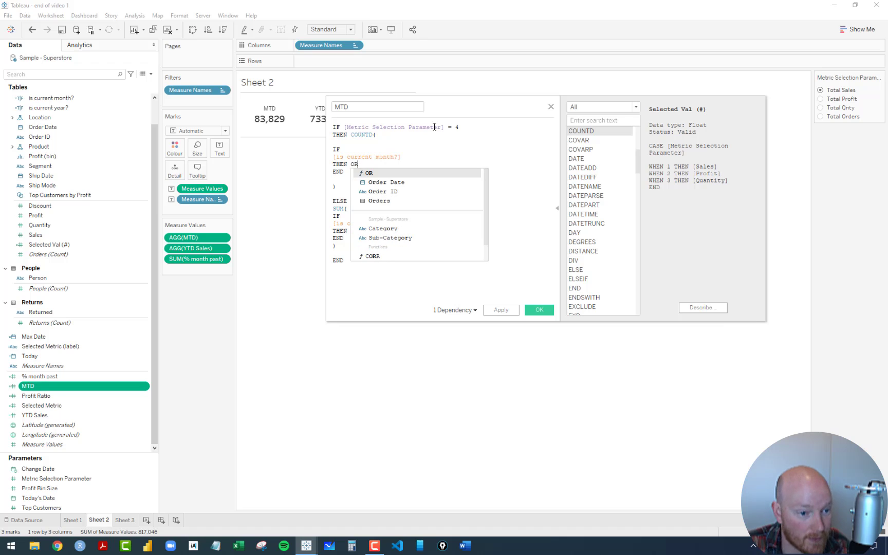
key("Down")
key("Return")
left_click(380, 176)
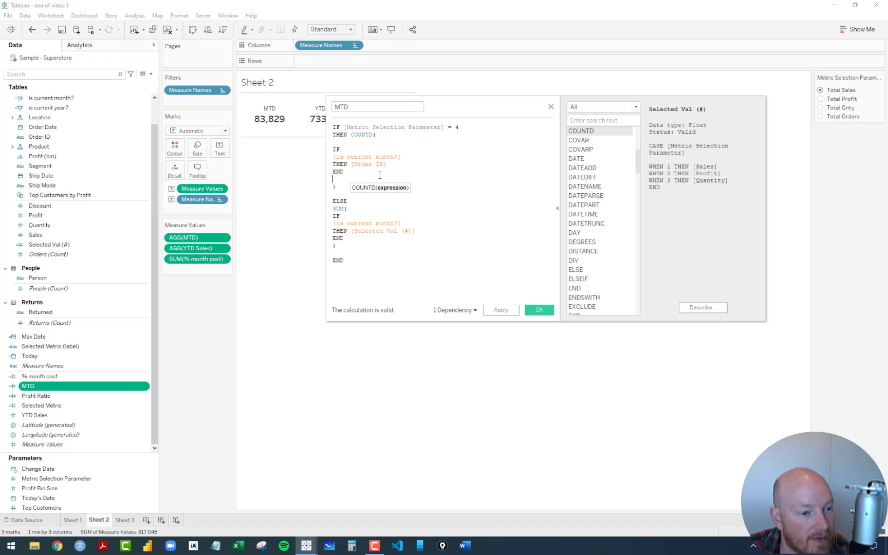
Step: Separate the SUM block from ELSE with blank lines and move COUNTD onto its own line below THEN
left_click(353, 203)
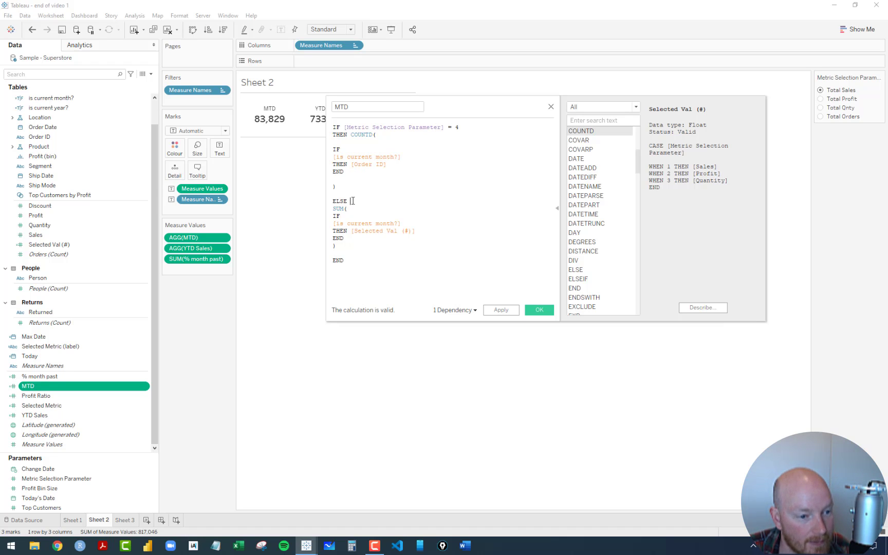
key("Return")
key("Return")
left_click(351, 134)
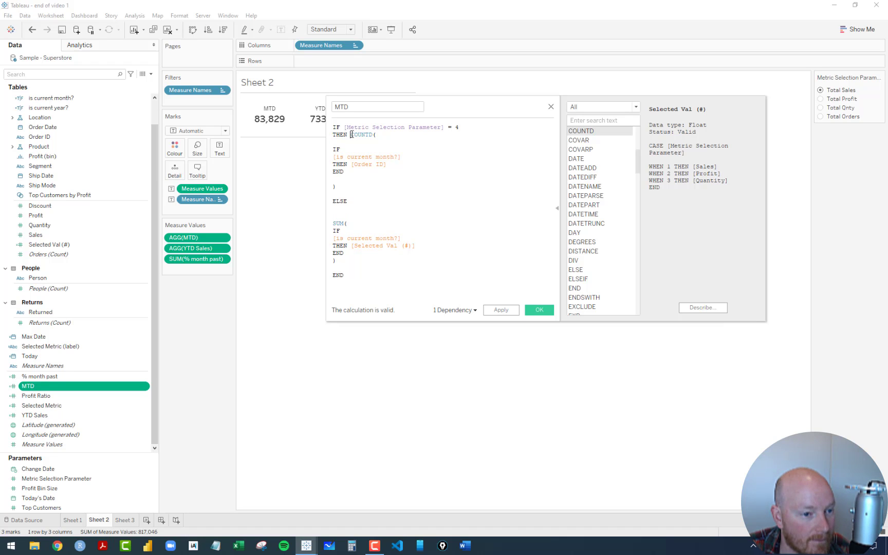
key("Return")
key("Return")
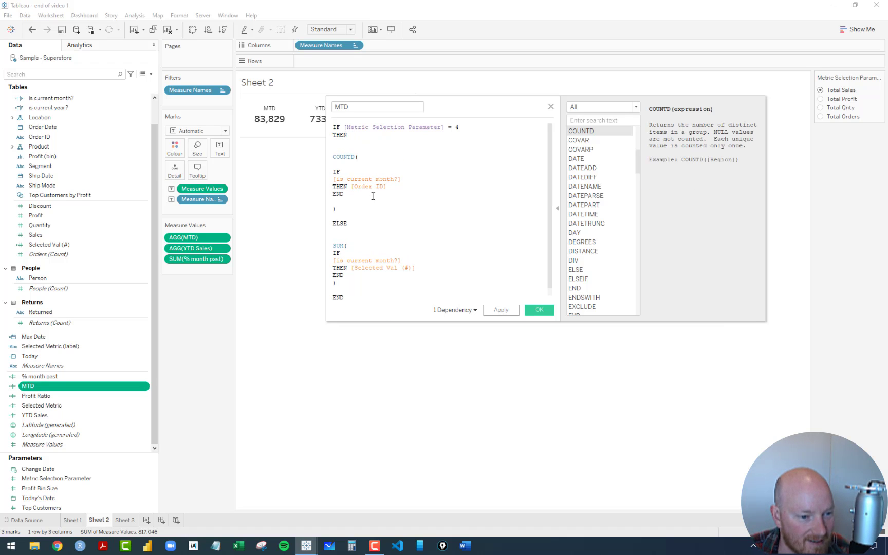
Step: Remove the surplus blank lines before, inside and at the end of the COUNTD block
scroll(373, 196, "down", 1)
scroll(363, 270, "up", 1)
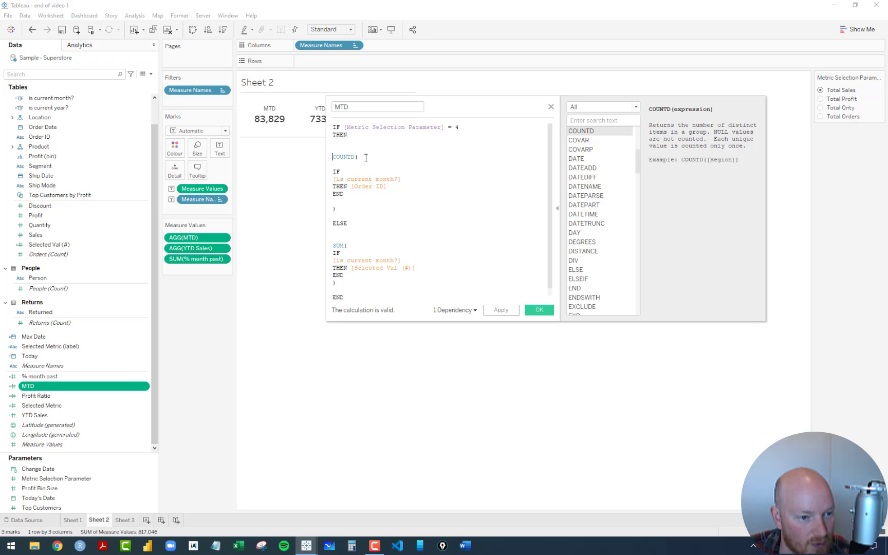
left_click(347, 150)
key("BackSpace")
key("BackSpace")
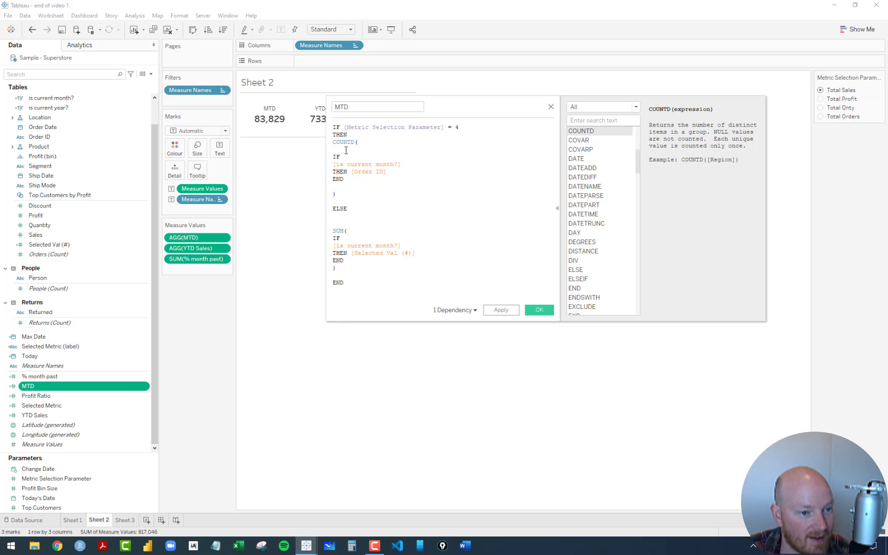
left_click(346, 150)
key("BackSpace")
left_click(349, 184)
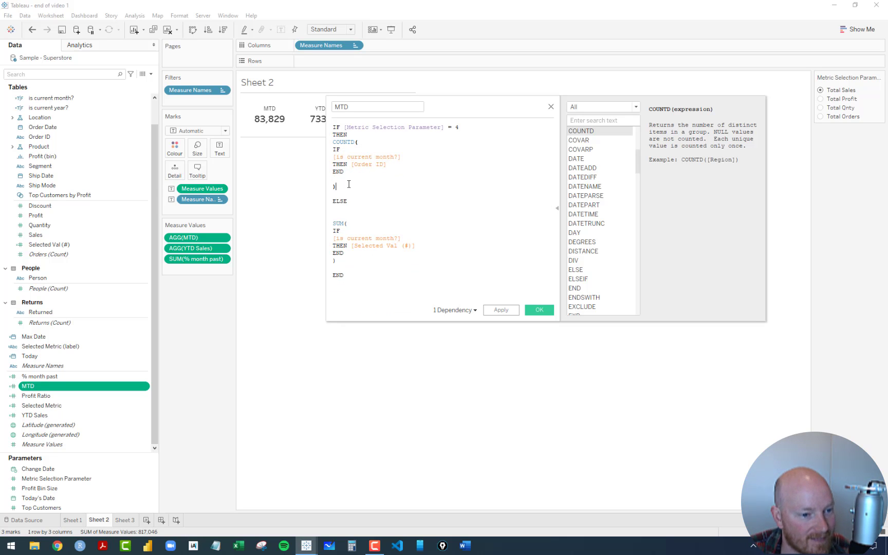
key("BackSpace")
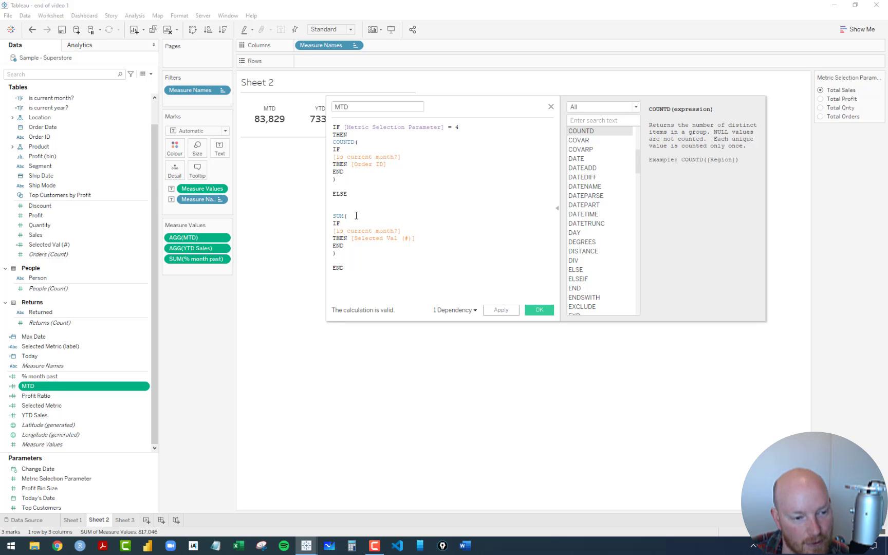
Step: Review the SUM block under ELSE and save the MTD calculated field
mouse_move(337, 232)
left_mouse_down()
mouse_move(393, 238)
mouse_move(350, 238)
left_mouse_up()
left_click(444, 218)
left_click(381, 208)
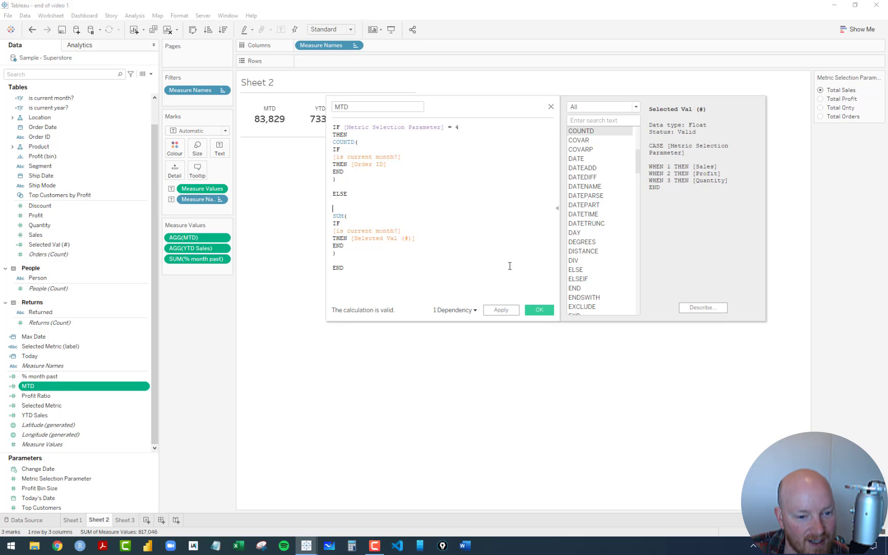
left_click(540, 310)
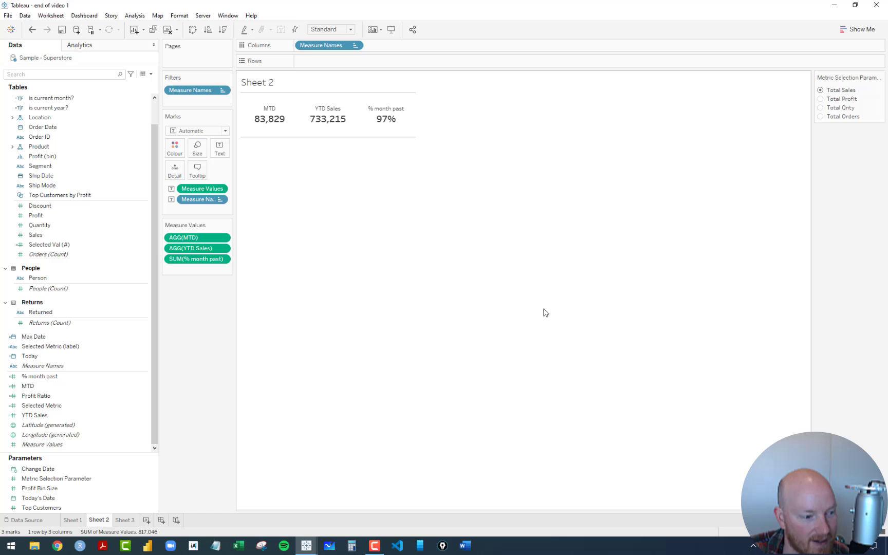
Step: Replace the whole YTD Sales formula with a copy of the MTD formula
right_click(41, 387)
left_click(73, 237)
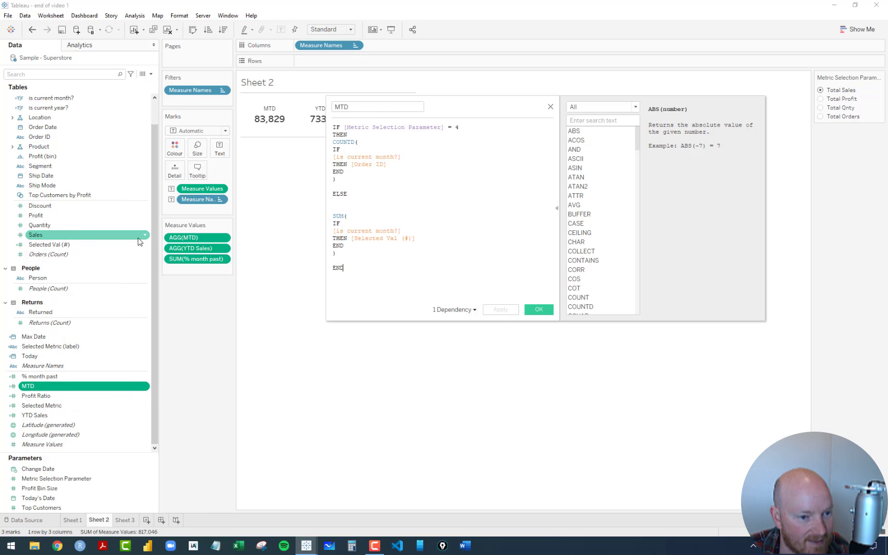
left_click_drag(362, 276, 320, 106)
key("ctrl+c")
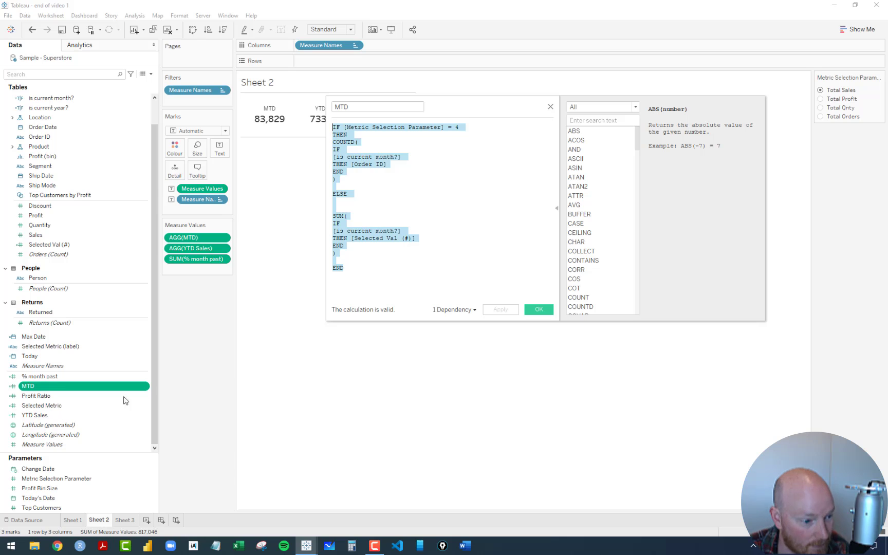
left_click(33, 416)
right_click(34, 415)
left_click(64, 267)
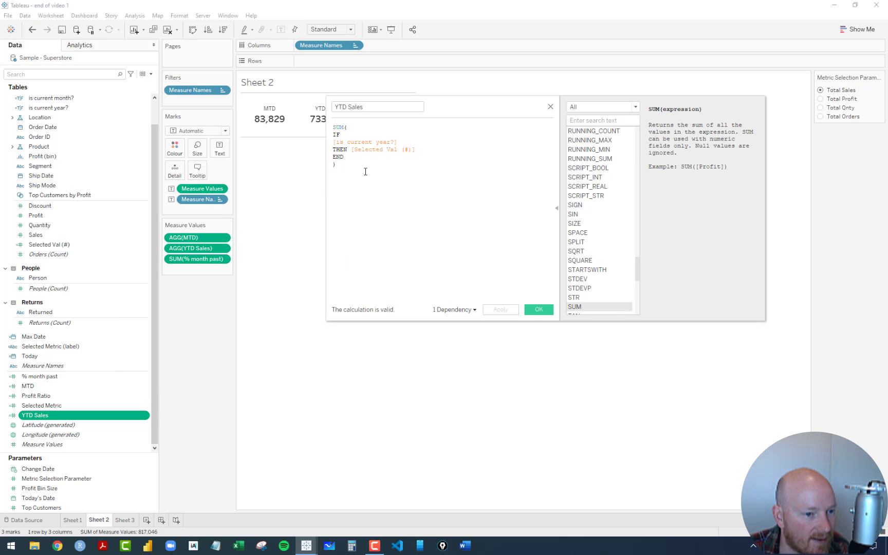
key("ctrl+a")
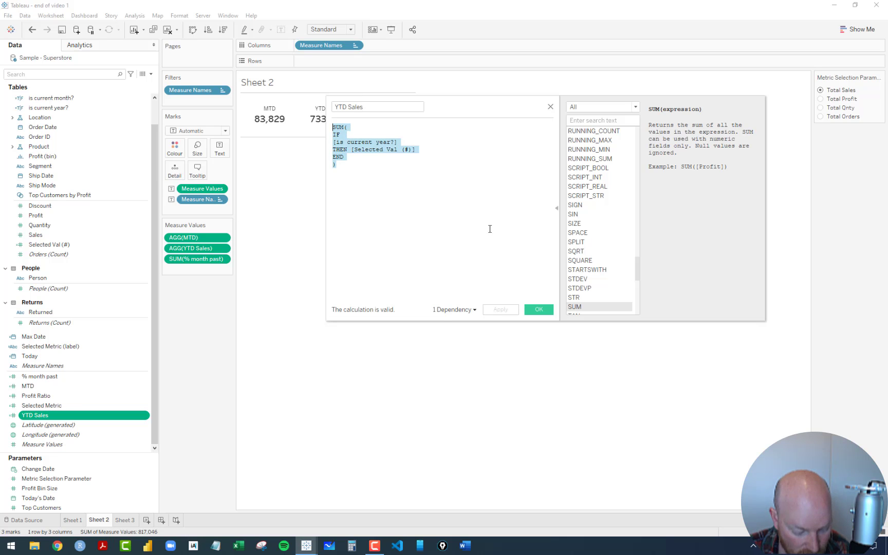
key("ctrl+v")
Step: Change [is current month?] to [is current year?] in both the COUNTD and SUM blocks of YTD Sales and save the calculation
double_click(385, 157)
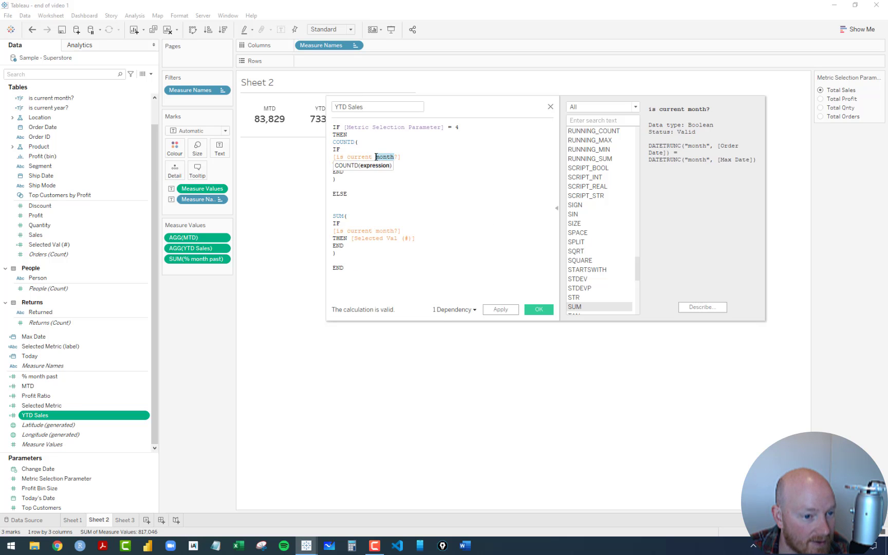
type("yea")
type("r")
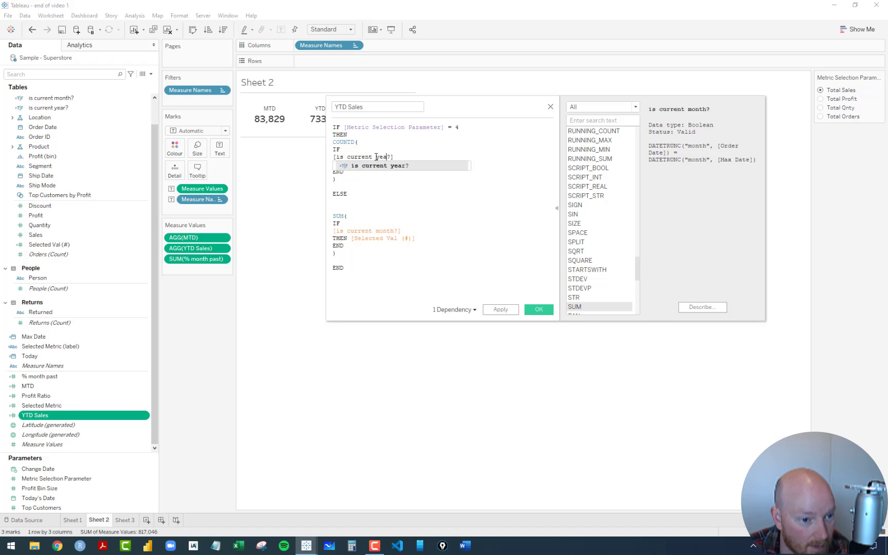
left_click_drag(399, 158, 319, 158)
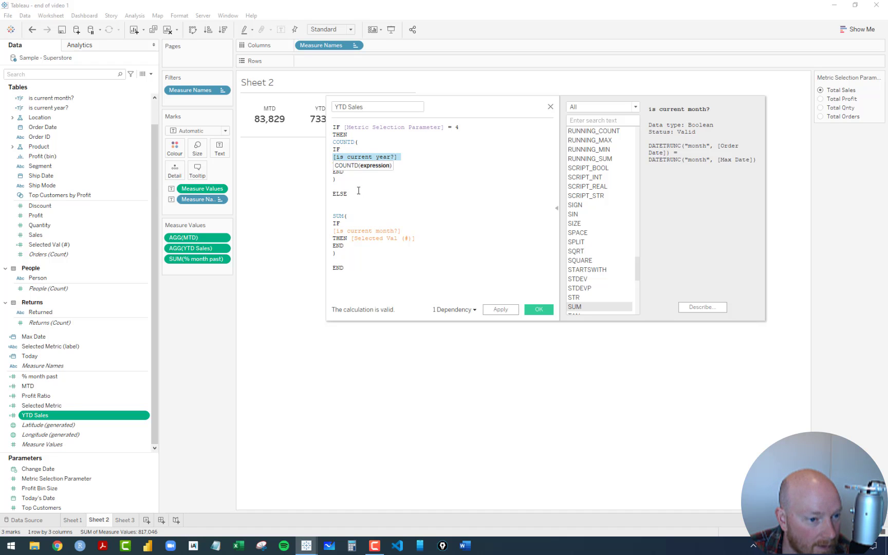
key("ctrl+c")
left_click_drag(405, 231, 330, 232)
key("ctrl+v")
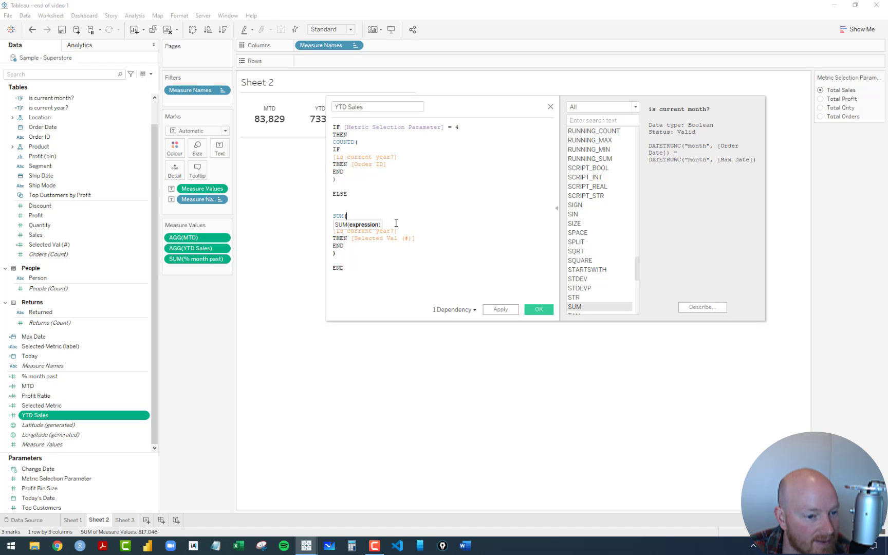
left_click(363, 195)
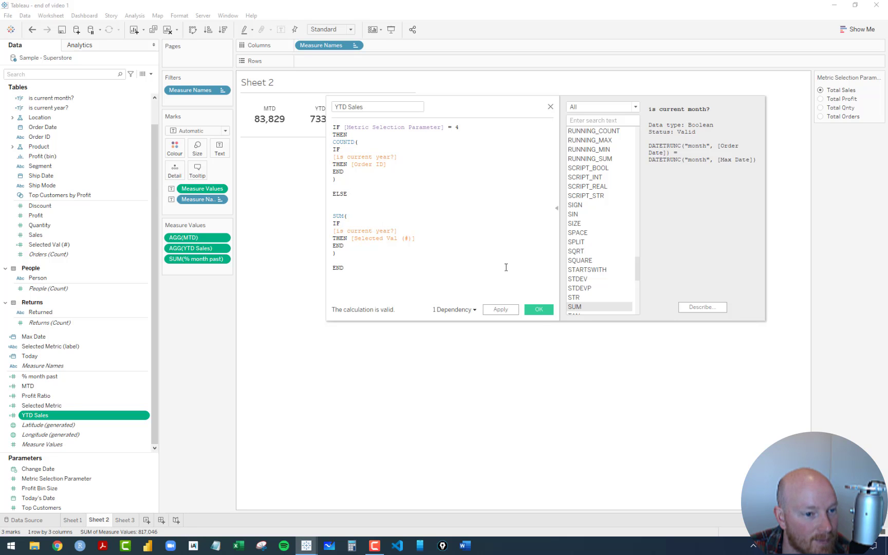
left_click(538, 309)
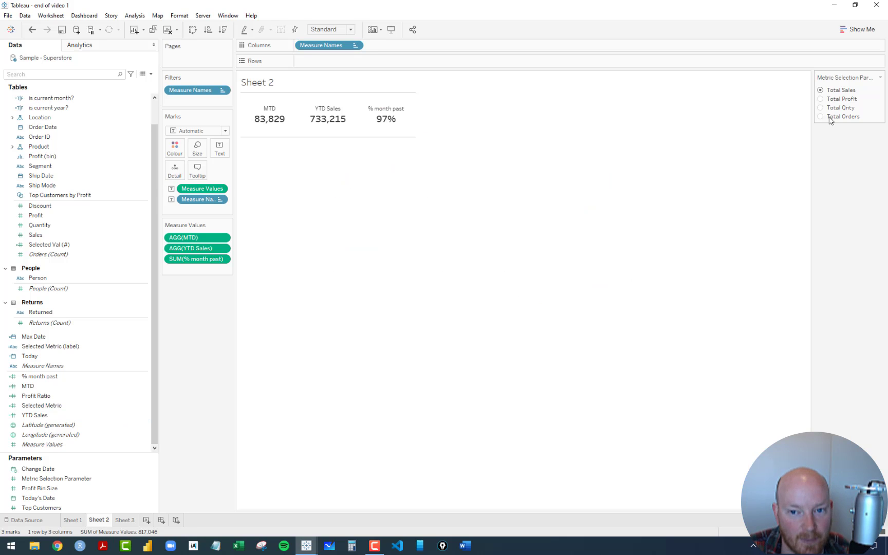
Step: Check the Sheet 2 figures by switching the metric parameter to Total Profit, Total Qnty and Total Orders
left_click(821, 99)
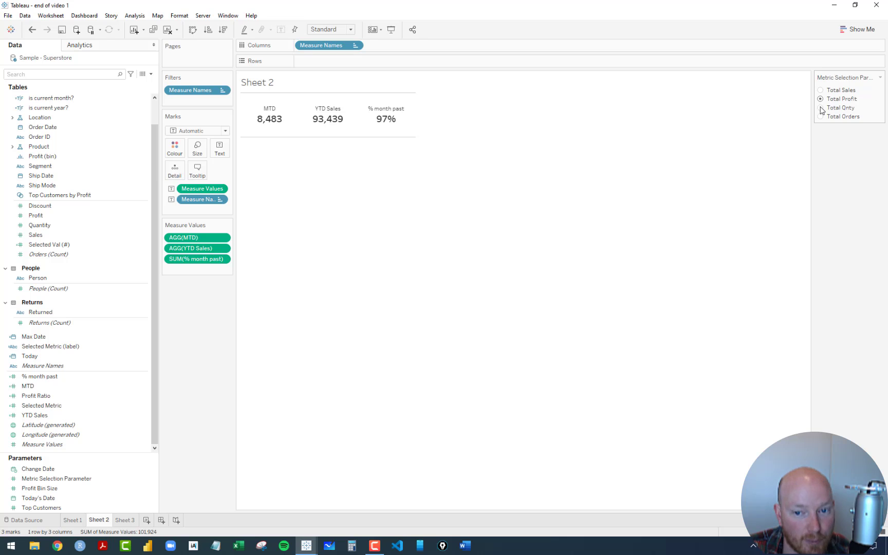
left_click(821, 108)
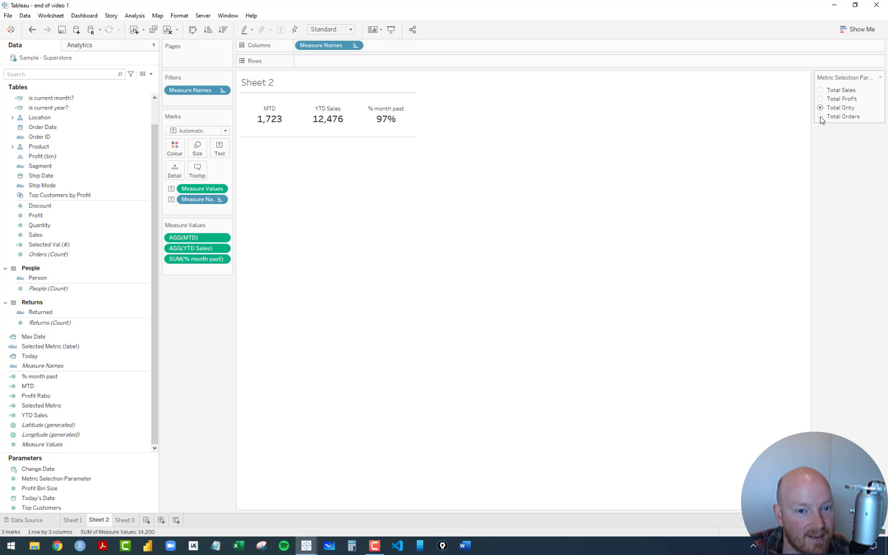
left_click(821, 117)
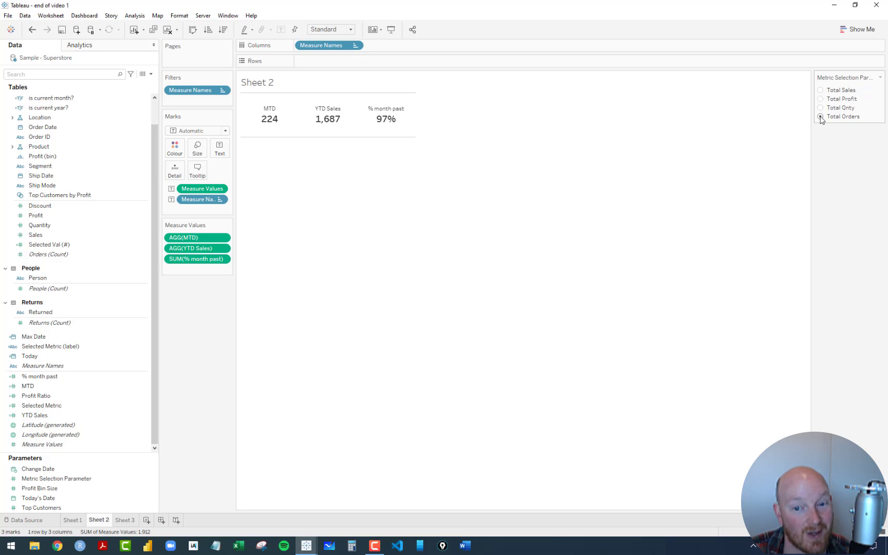
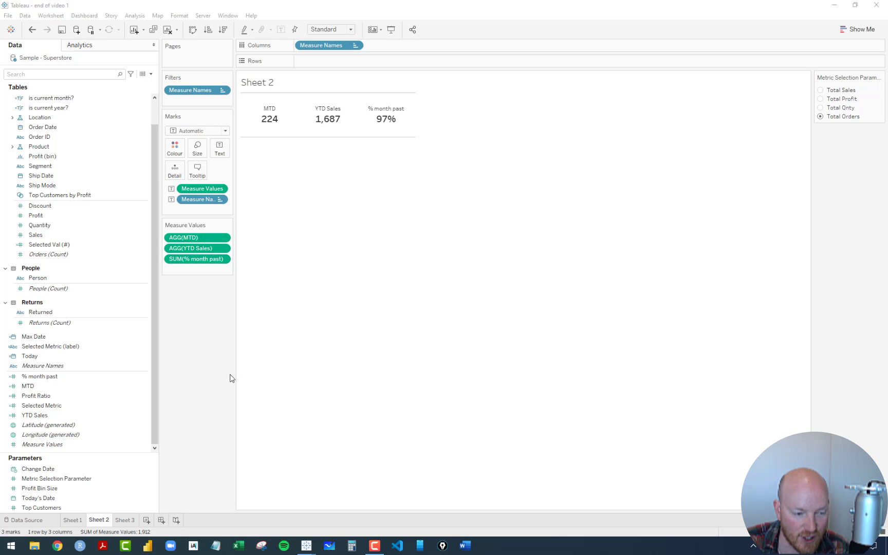
Step: On Sheet 3, remove % month past from the rows and place Sub-Category from the Product hierarchy there
left_click(125, 521)
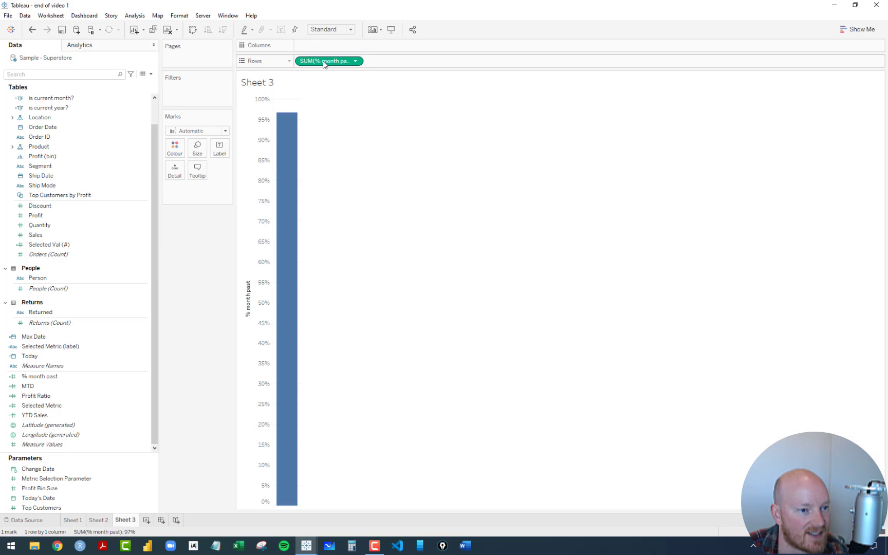
left_click_drag(327, 60, 550, 171)
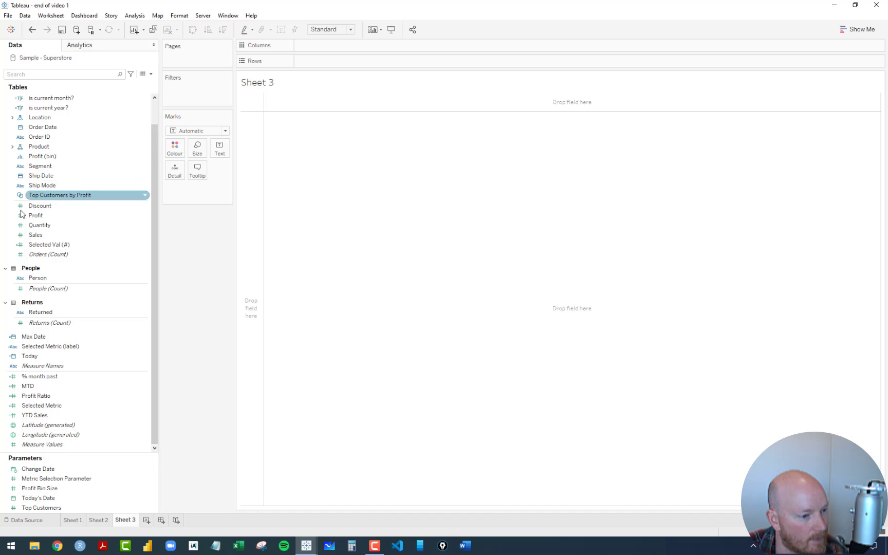
left_click(13, 147)
left_click_drag(46, 166, 359, 110)
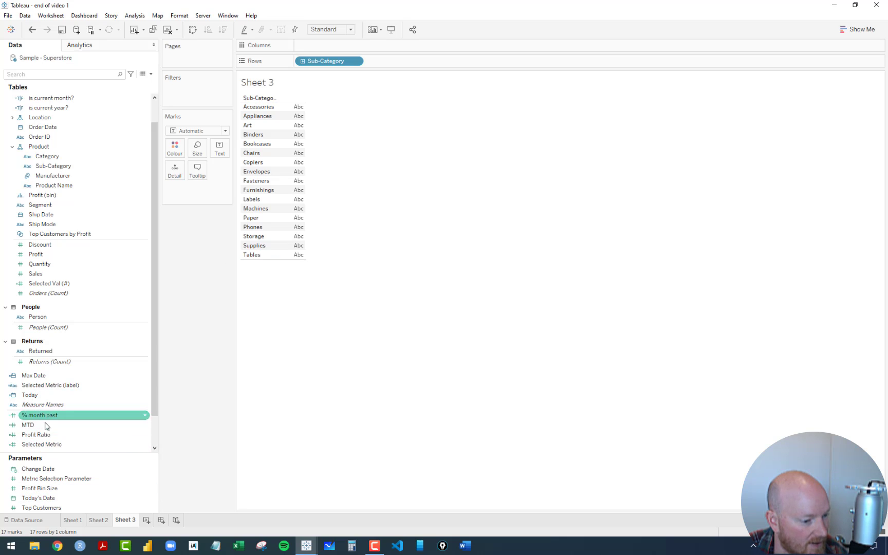
Step: Add Selected Metric to the sub-category view, set the mark type to Bar and move the measure to Columns
left_click_drag(43, 444, 300, 173)
left_click(201, 131)
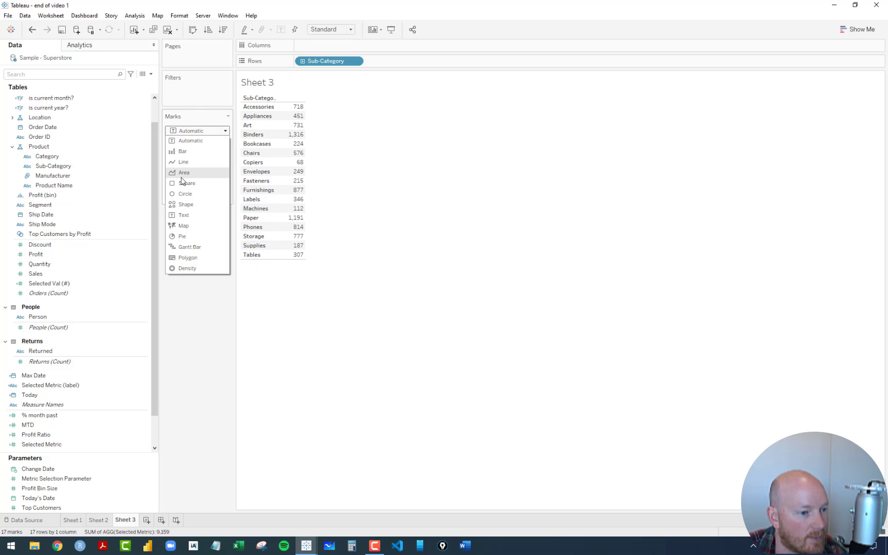
left_click(187, 151)
left_click_drag(200, 189, 355, 47)
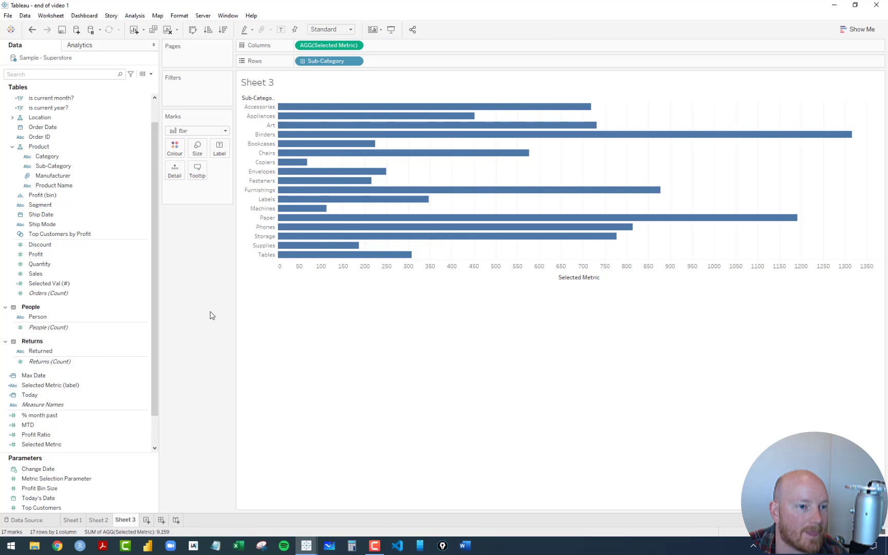
Step: Sort the sub-category bars in descending order and widen the Sub-Category label column
left_click(223, 29)
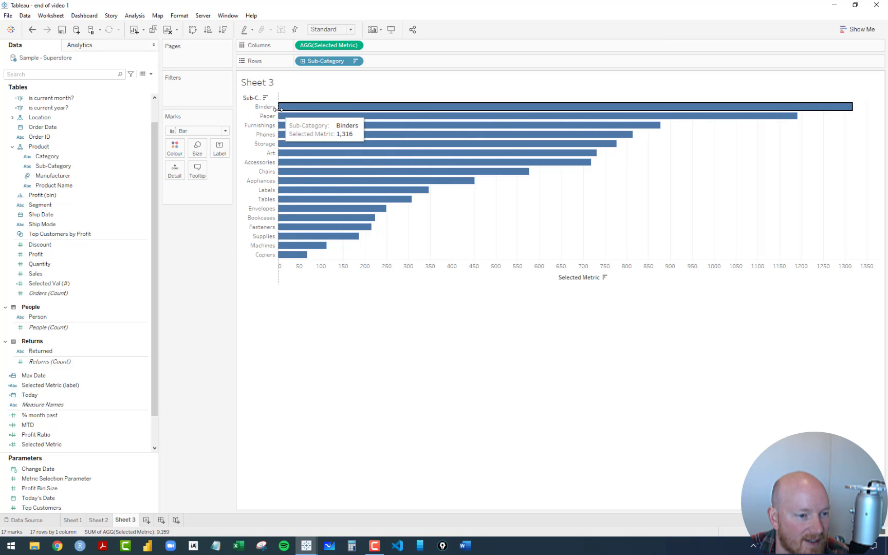
left_click_drag(278, 108, 304, 124)
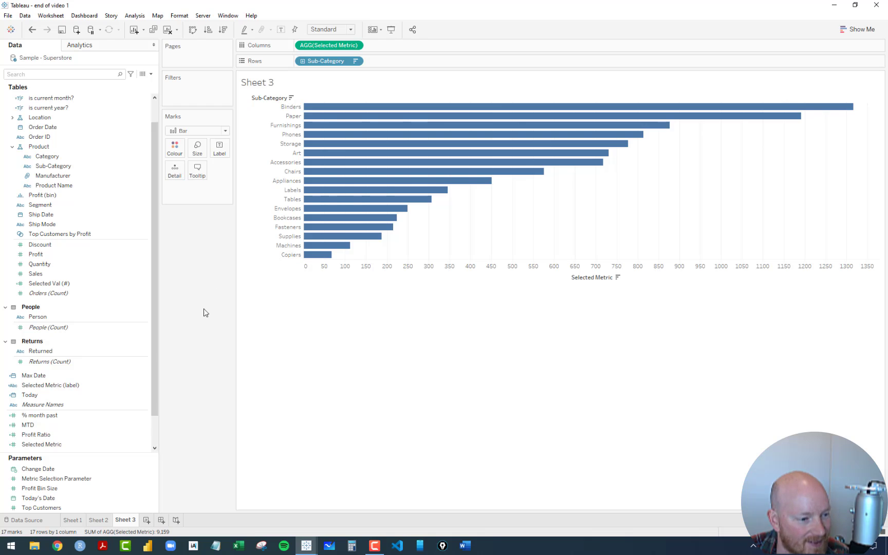
Step: Show the Metric Selection Parameter control on Sheet 3 as a single value list
right_click(54, 481)
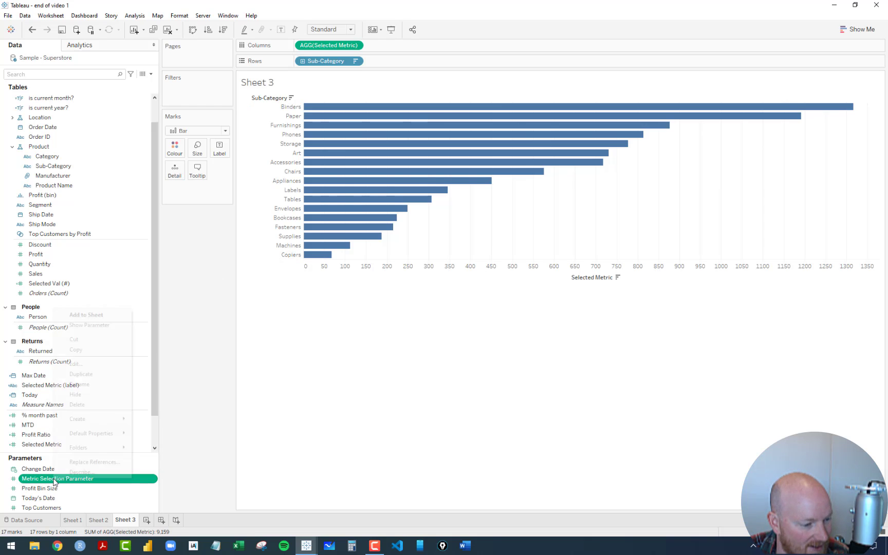
left_click(89, 325)
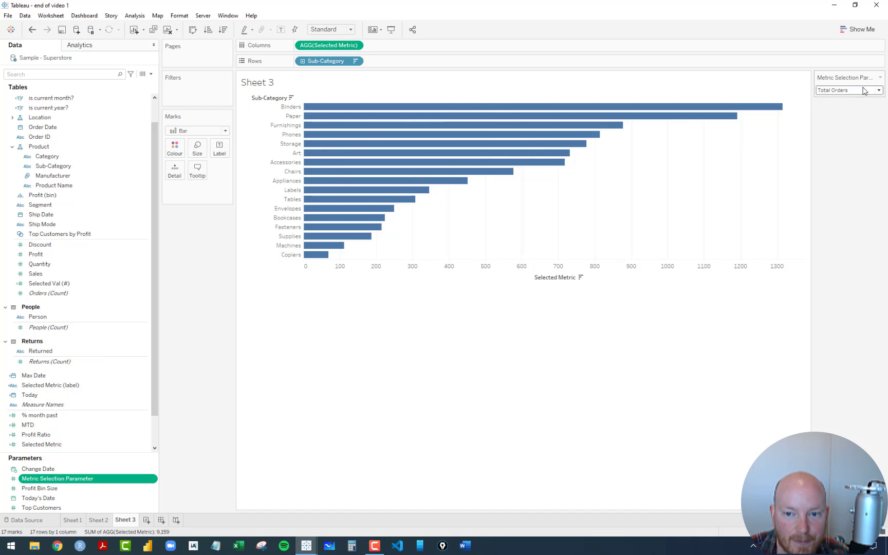
left_click(881, 77)
left_click(829, 132)
Step: Examine how the sub-category bars and their sort order respond to Total Sales, Total Profit and Total Qnty, ending on Total Profit
left_click(821, 98)
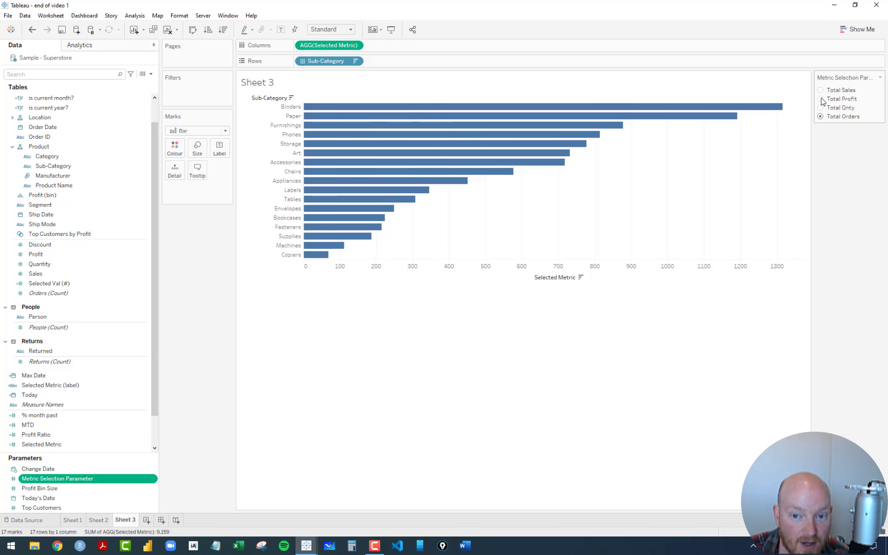
left_click(821, 107)
left_click(821, 90)
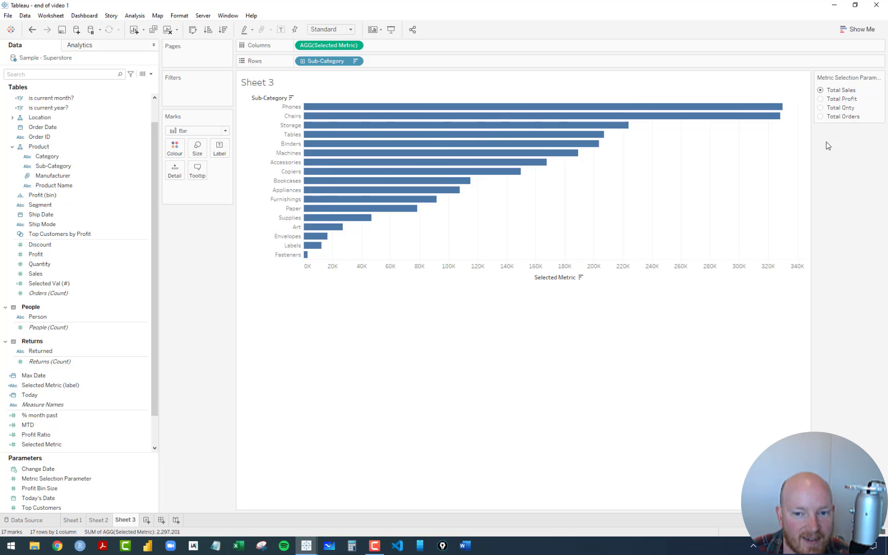
left_click(821, 99)
left_click(821, 108)
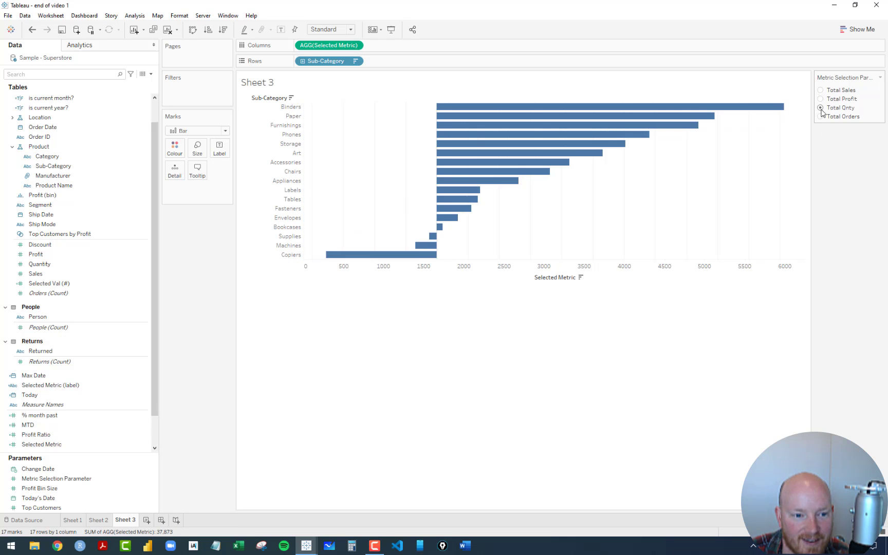
left_click(821, 99)
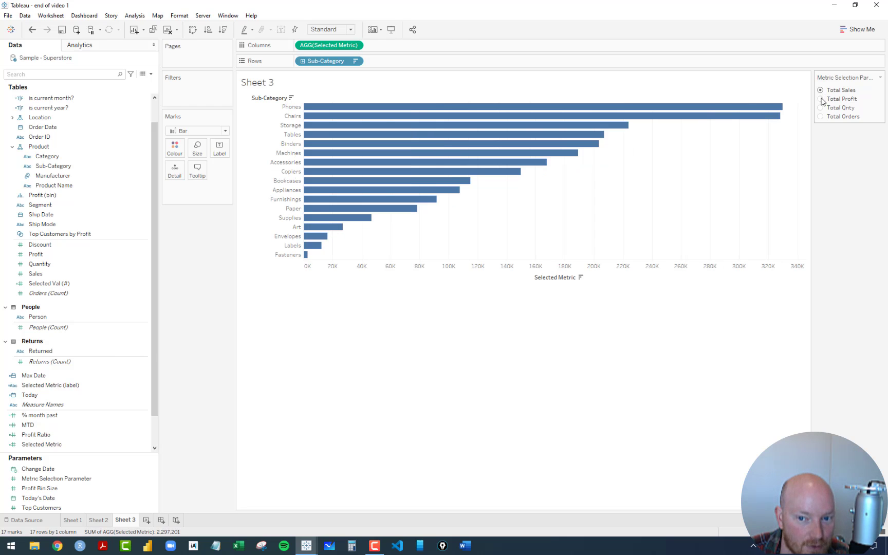
left_click(821, 109)
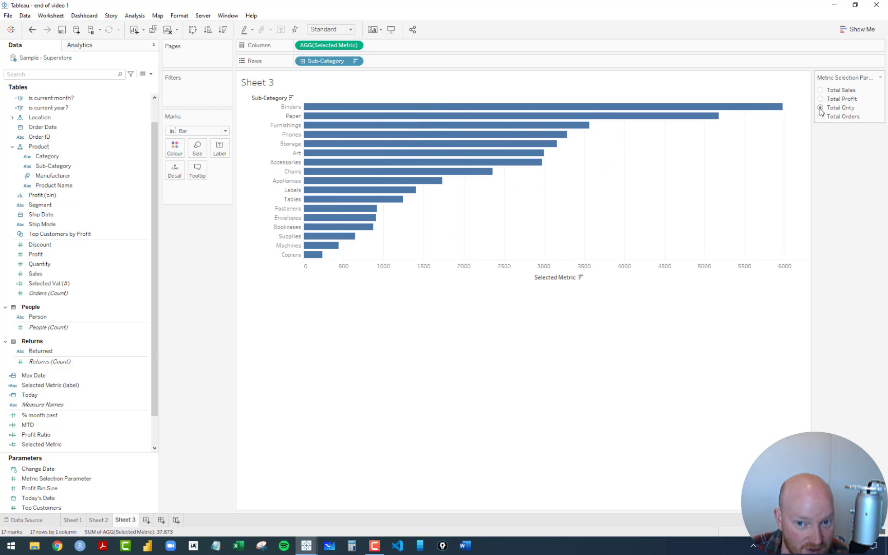
left_click(821, 100)
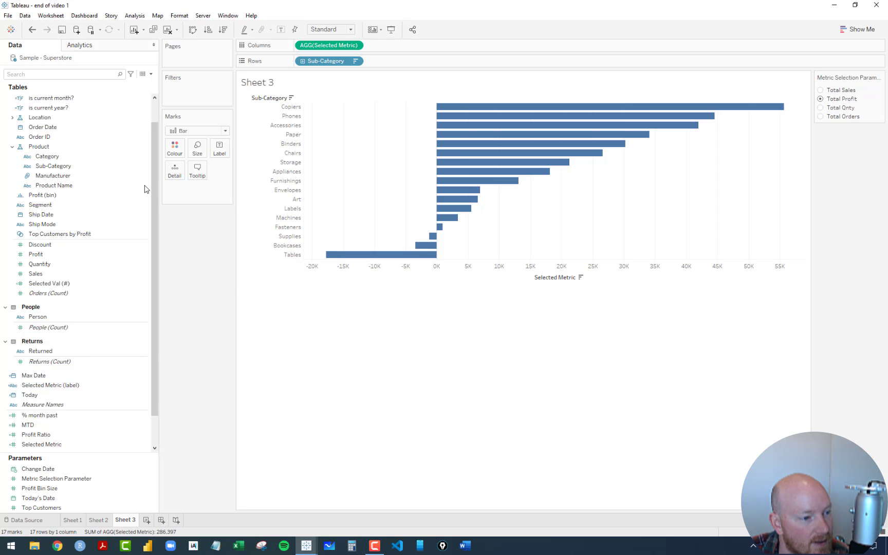
Step: Start a set from Sub-Category named Sub-Category Set, limited by field to the top 5
right_click(62, 165)
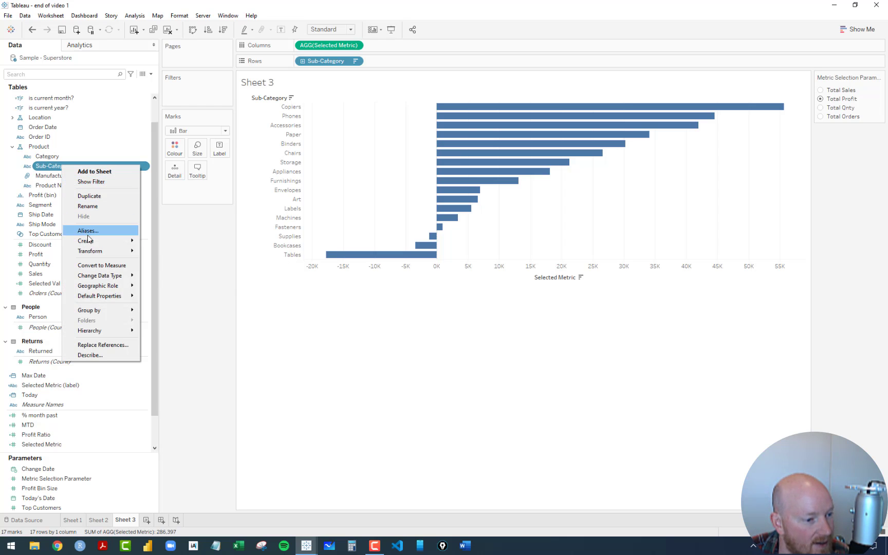
mouse_move(91, 240)
left_click(157, 262)
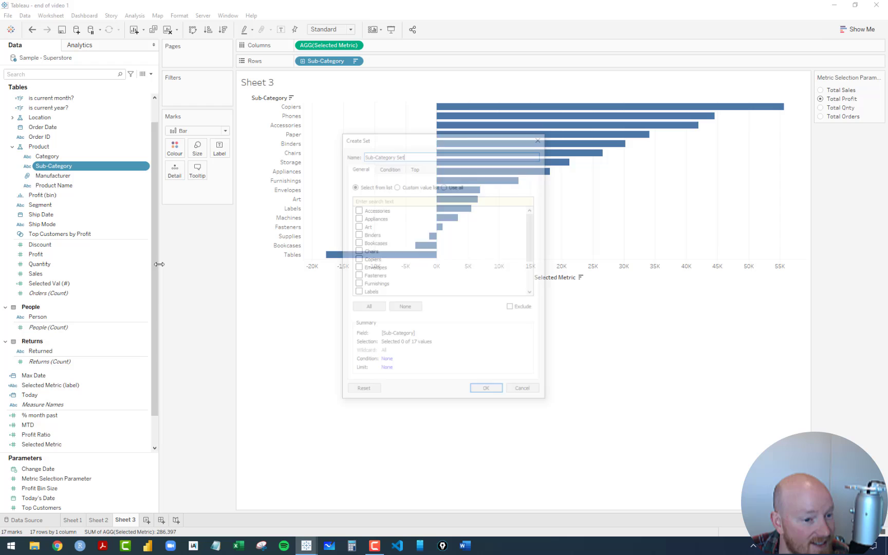
left_click(414, 167)
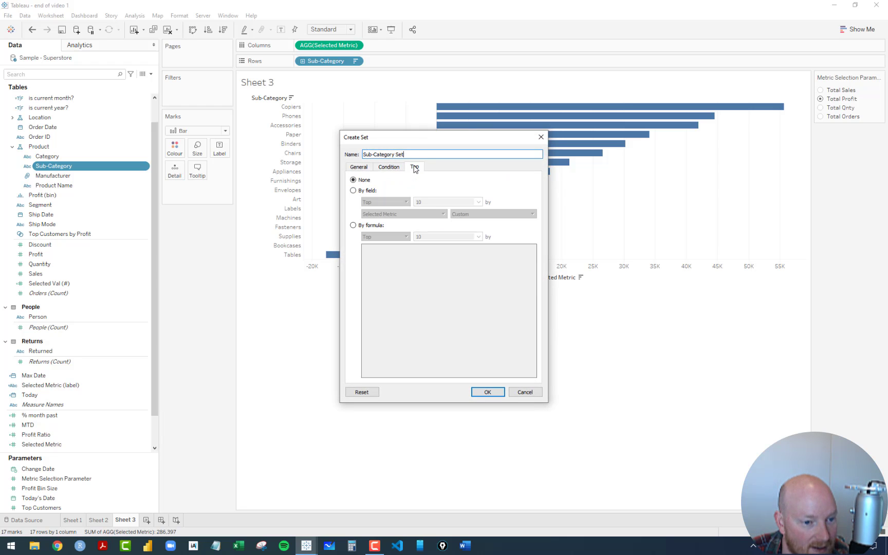
left_click(364, 191)
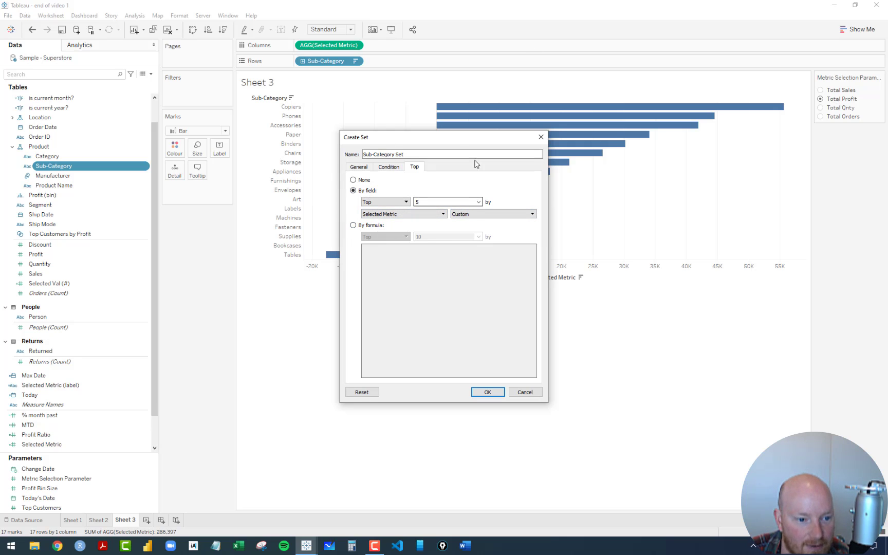
Step: Try ranking the top 5 of the Sub-Category Set by Sales and look through its aggregation options
left_click(486, 214)
left_click(485, 222)
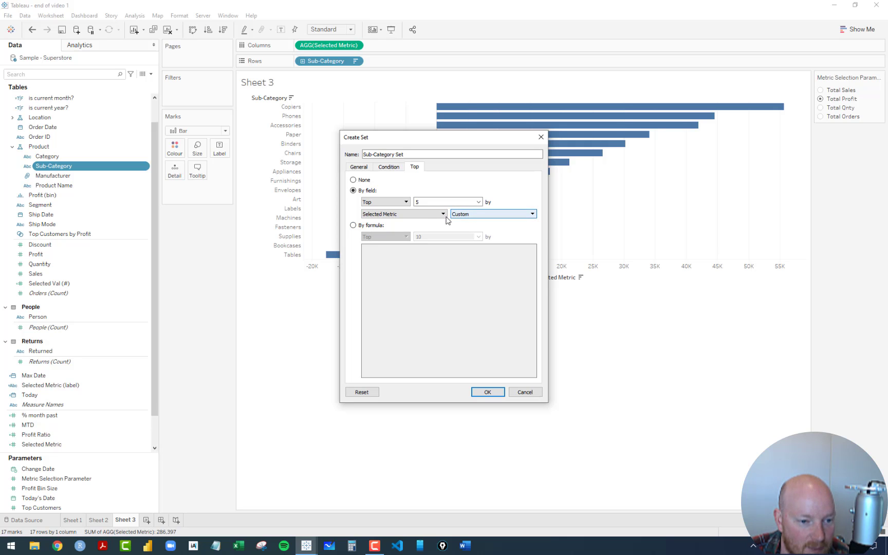
left_click(413, 215)
type("sa")
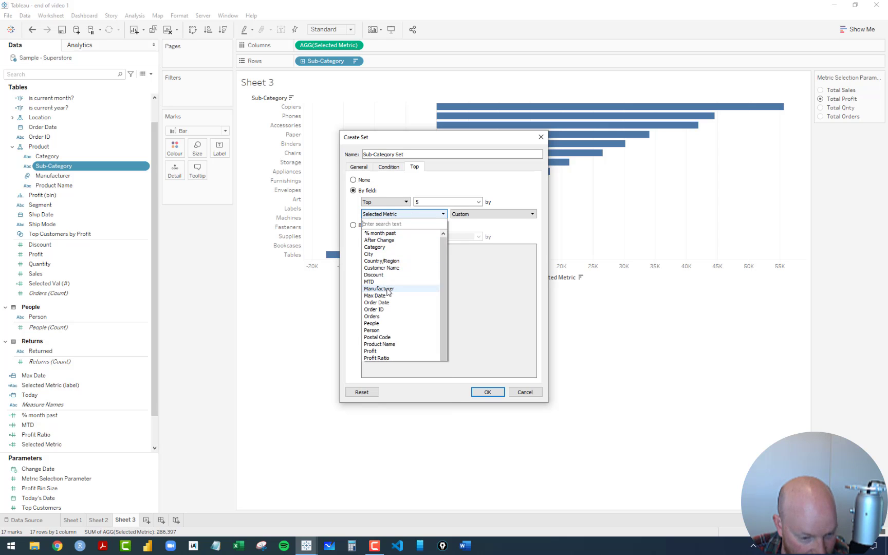
left_click(370, 233)
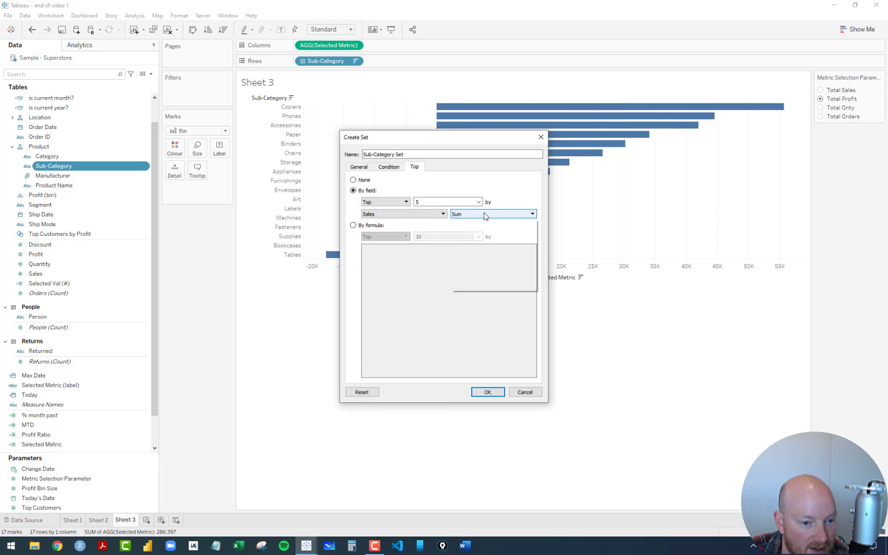
left_click(486, 214)
left_click(527, 186)
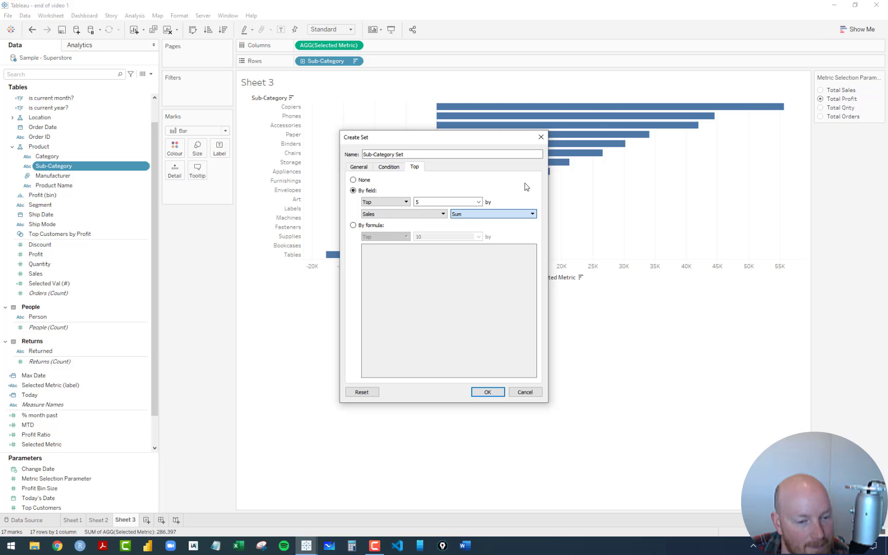
Step: Rank the set's top 5 by Selected Metric and create the Sub-Category Set
left_click(434, 216)
type("se")
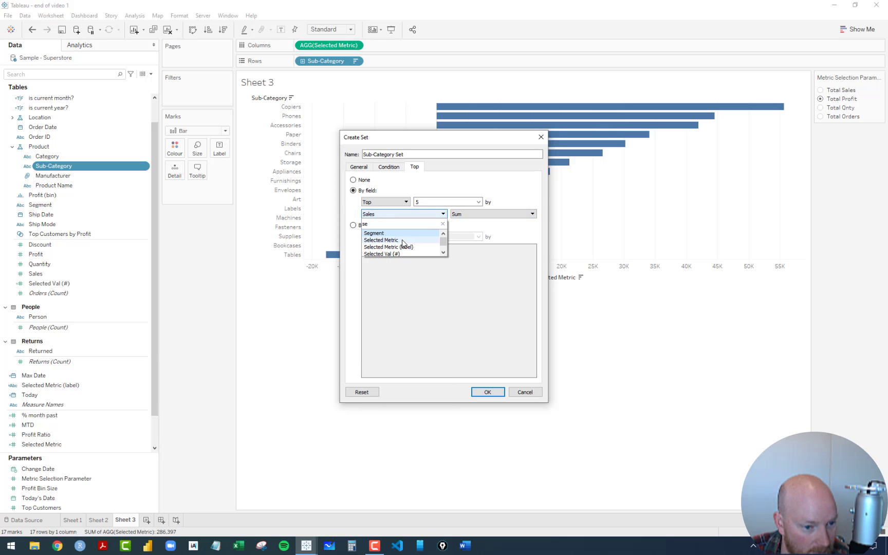
left_click(404, 240)
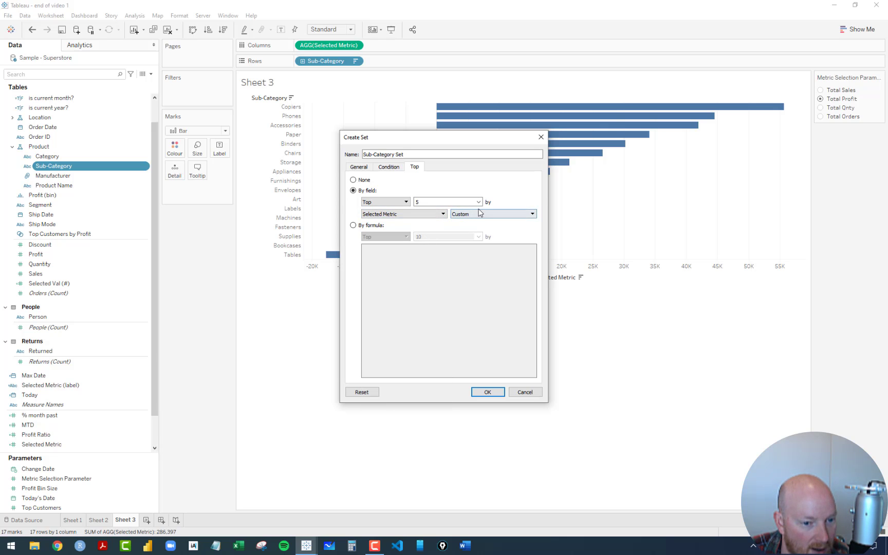
left_click(488, 392)
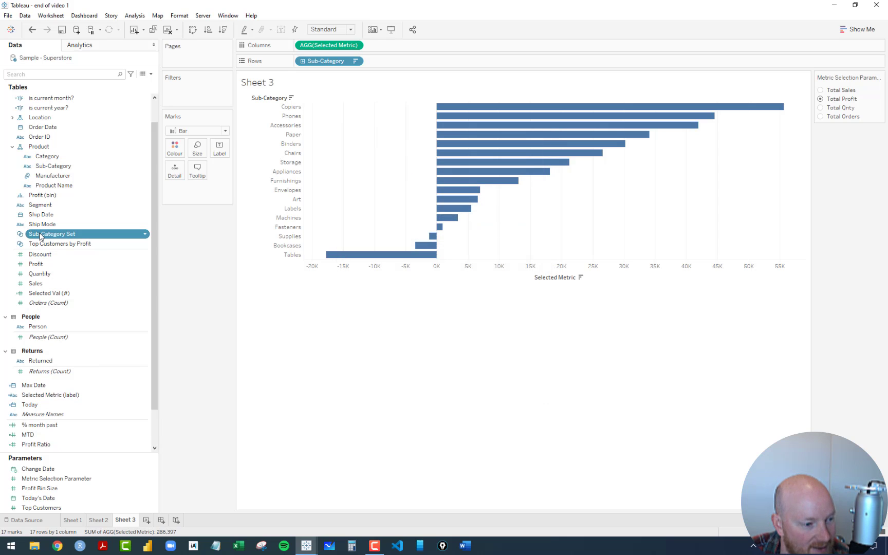
Step: Add Sub-Category Set to Rows before Sub-Category and cycle the metric parameter through its options, ending on Total Orders
left_click_drag(46, 238, 303, 67)
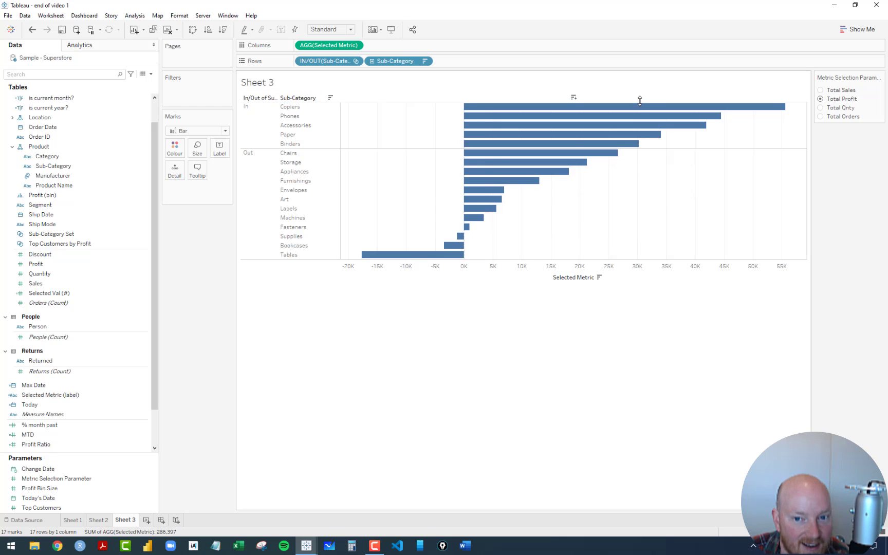
left_click(821, 91)
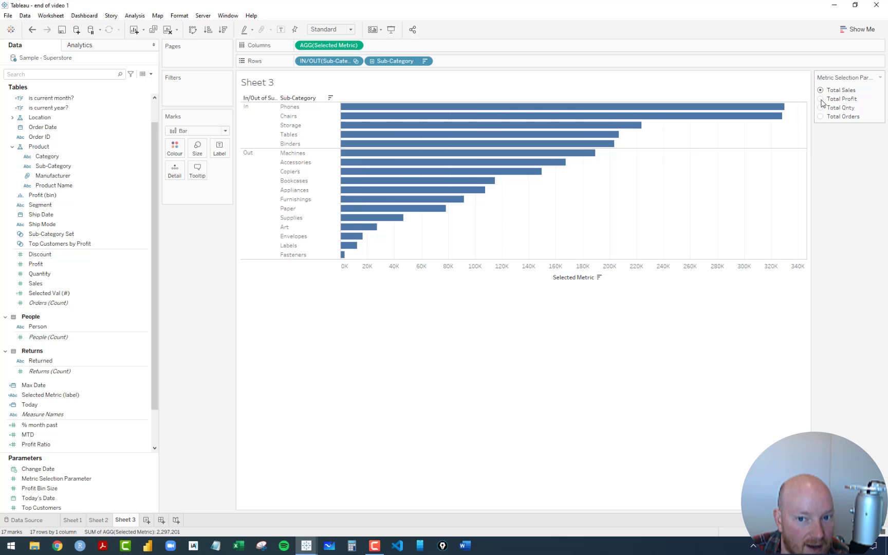
left_click(821, 99)
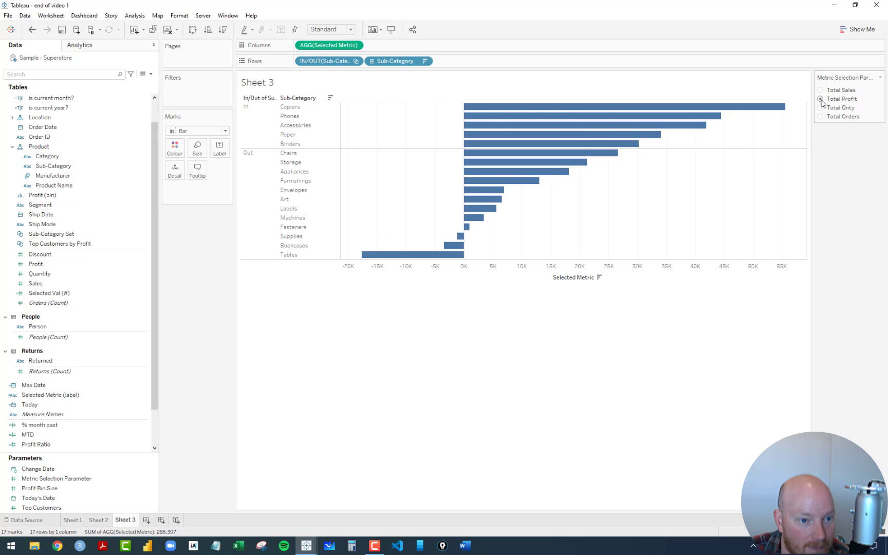
left_click(821, 108)
left_click(821, 117)
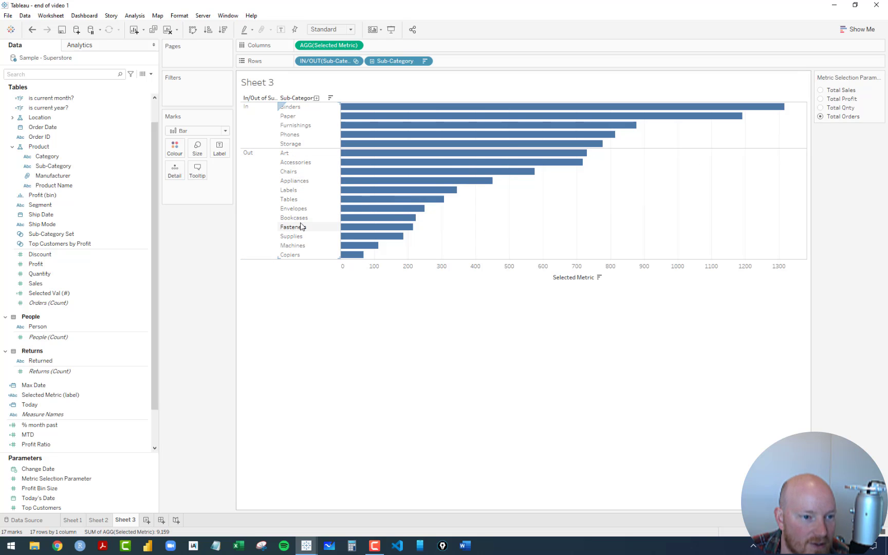
Step: Add an in-shelf calculation at the end of Rows: IF [Sub-Category Set] THEN [Sub-Category] ELSE "Others" END
double_click(452, 62)
type("IF")
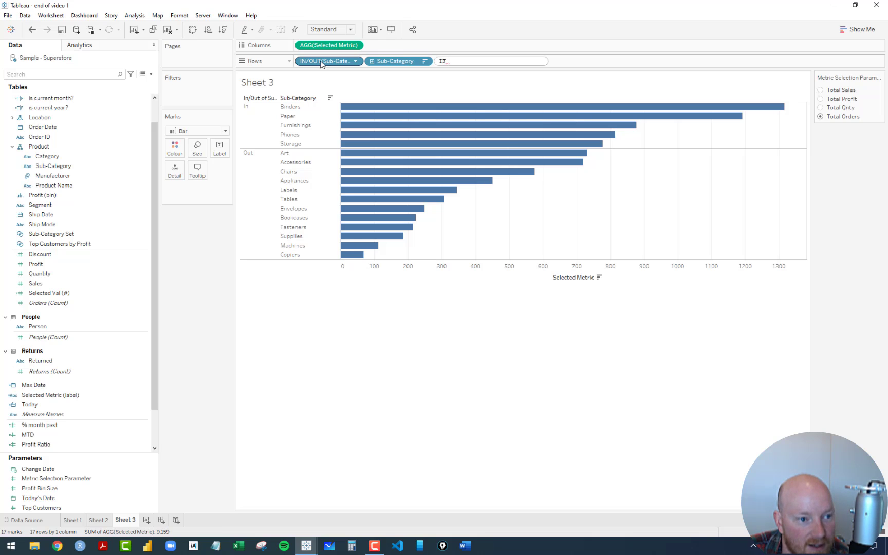
left_click_drag(321, 62, 474, 63)
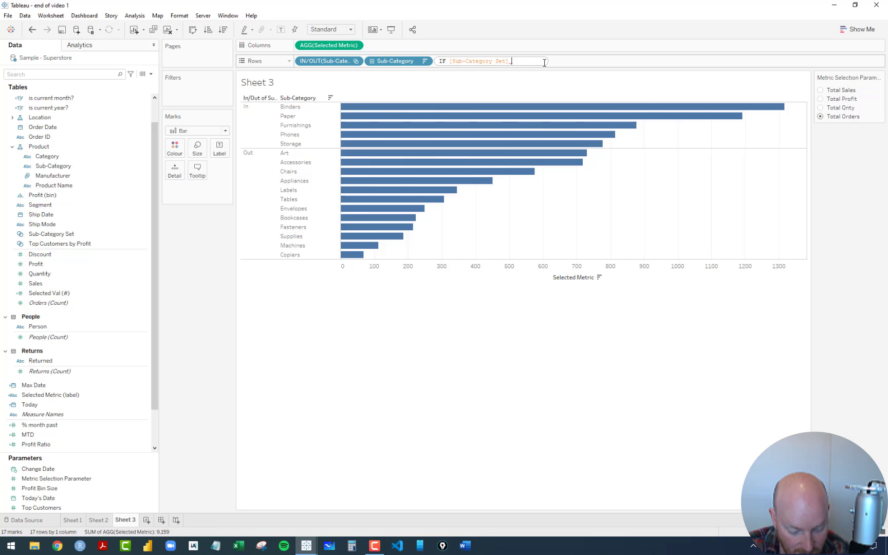
type("THEN")
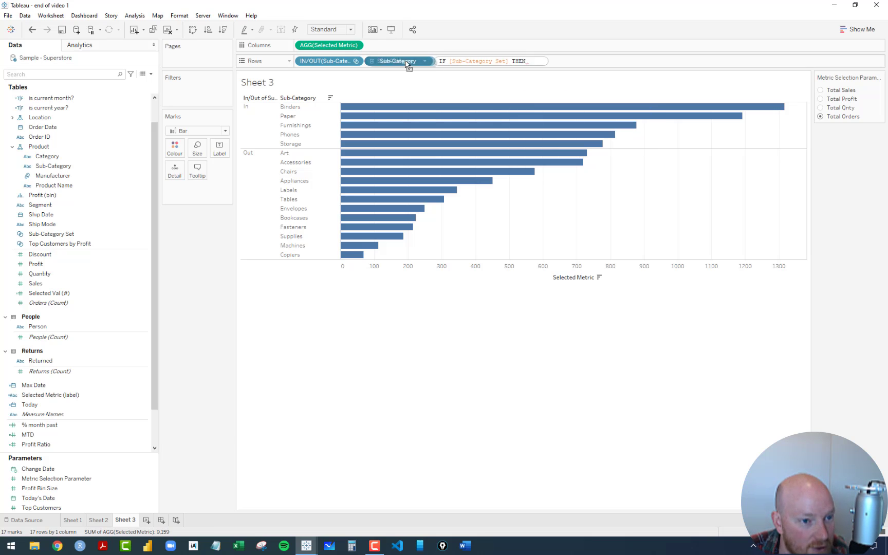
left_click_drag(407, 63, 551, 62)
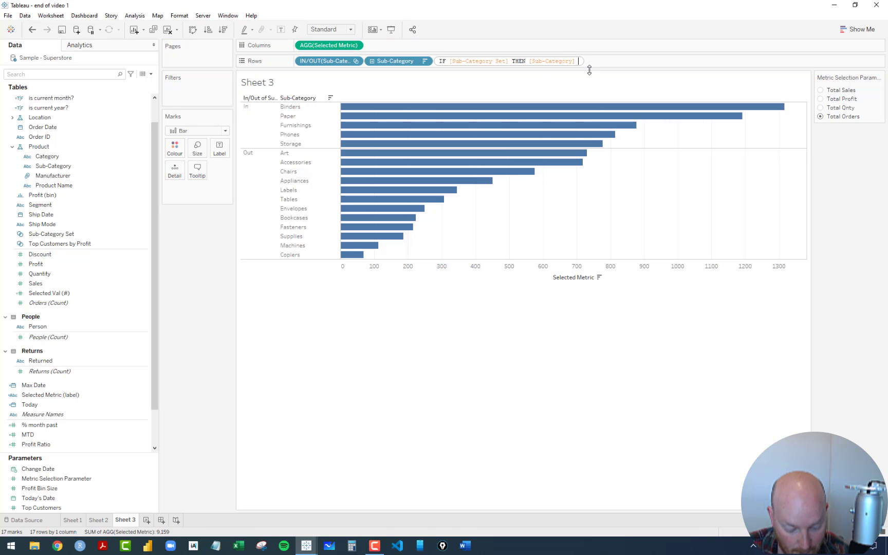
type("ELSE \"O")
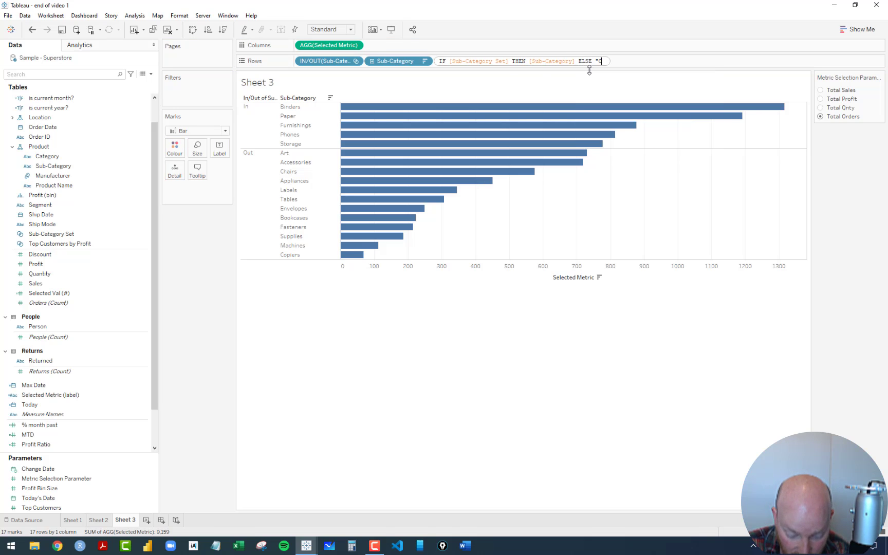
type("thers")
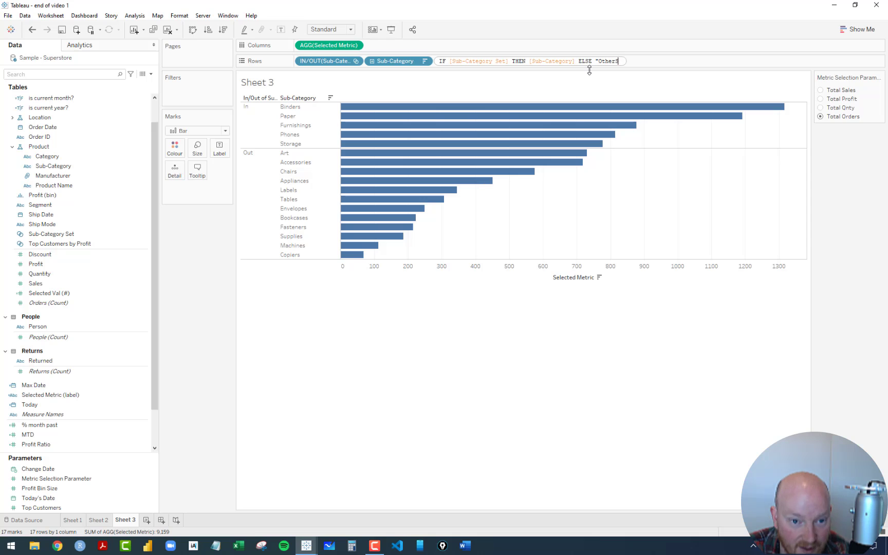
type("\" END")
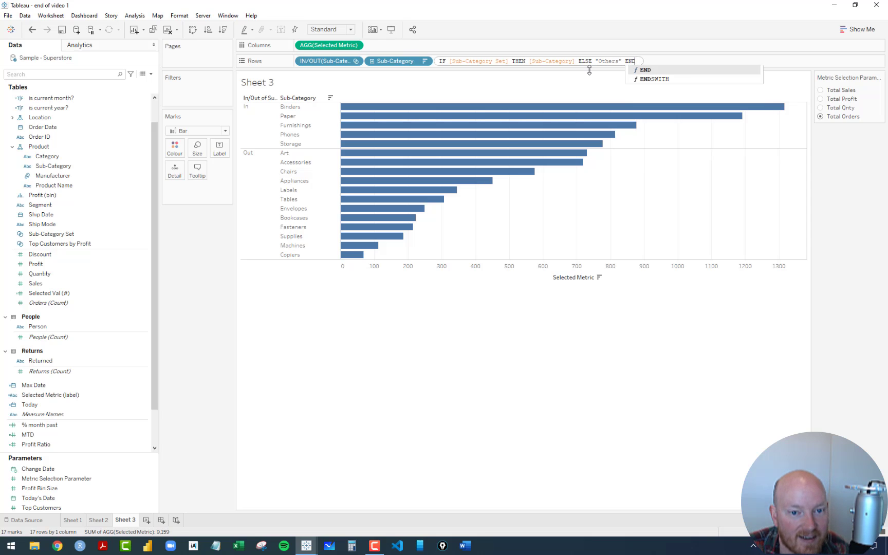
key("Return")
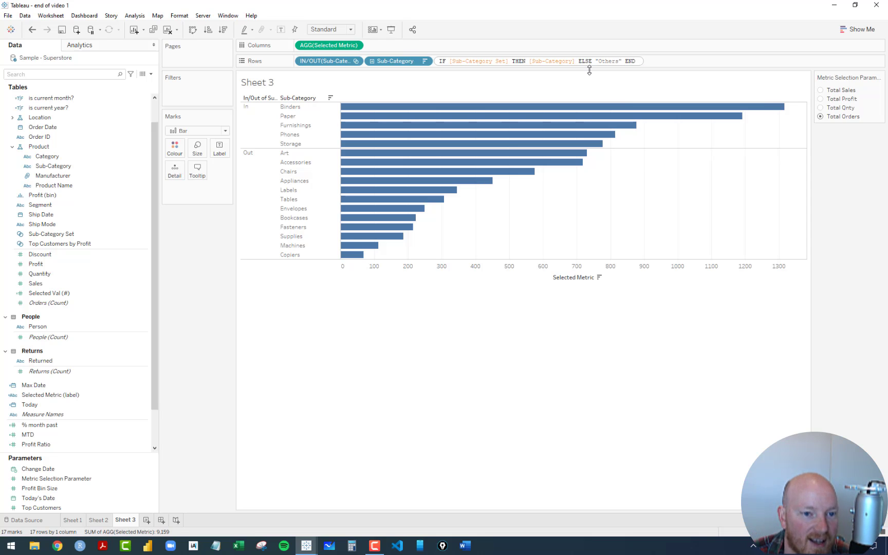
left_click(646, 70)
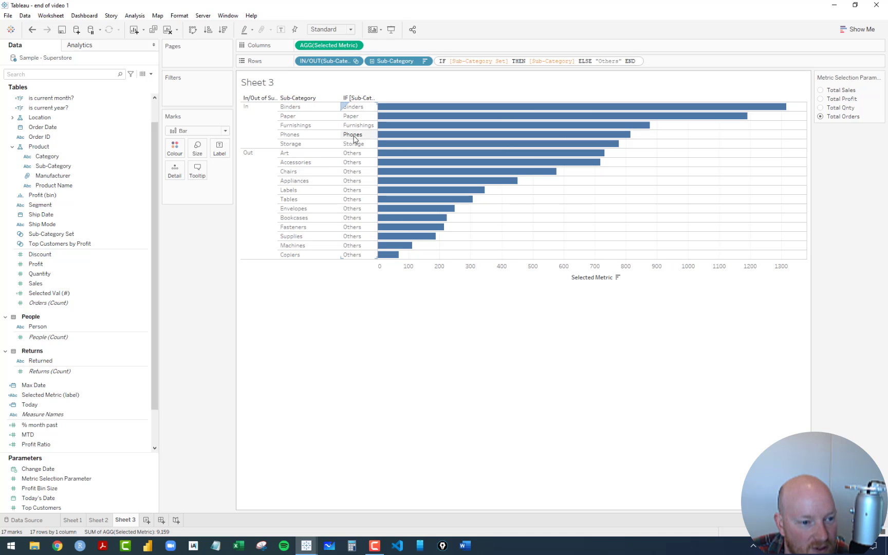
left_click(402, 332)
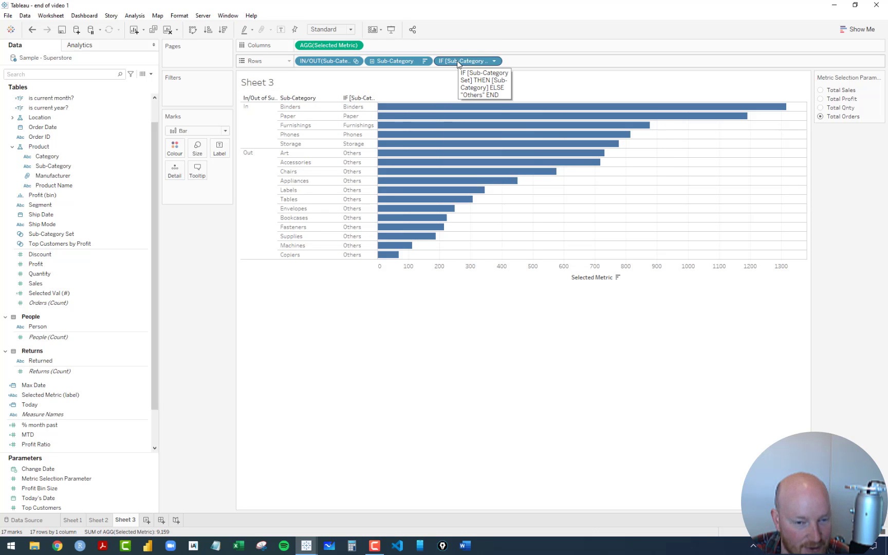
Step: Save the in-shelf calculation to the data source as a field named Sub Category (top 5)
left_click_drag(465, 62, 63, 294)
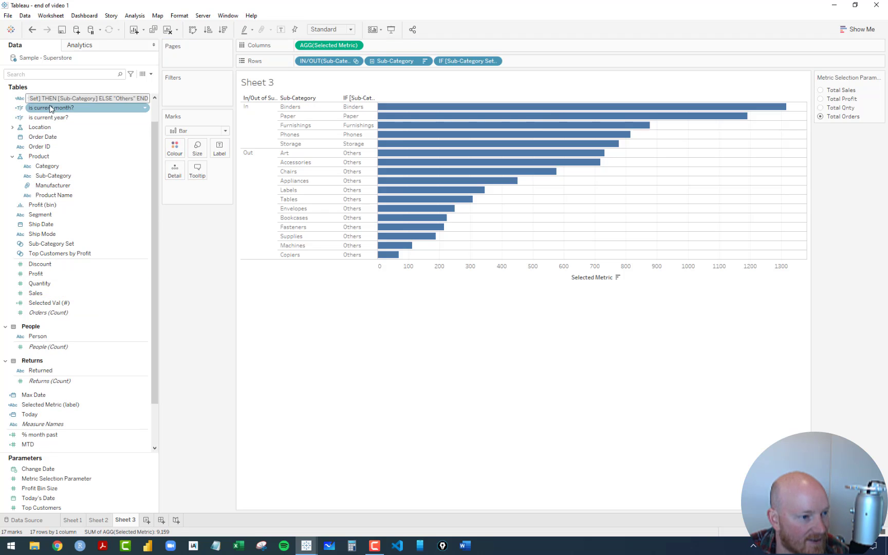
type("Sub C")
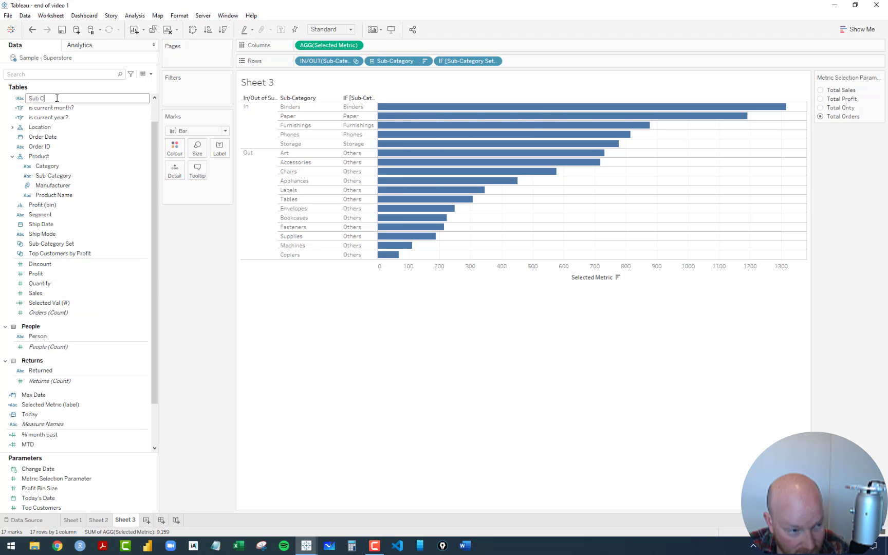
type("ategory (top 5")
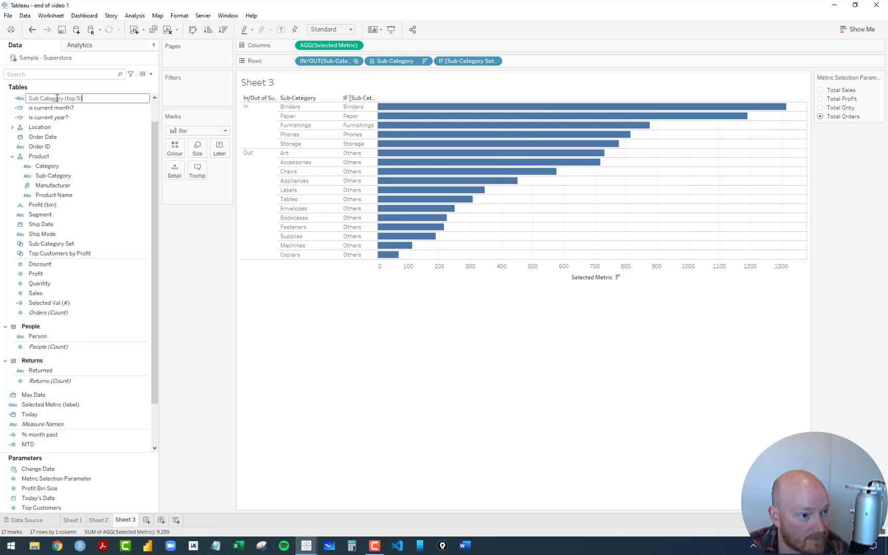
type(")")
key("Return")
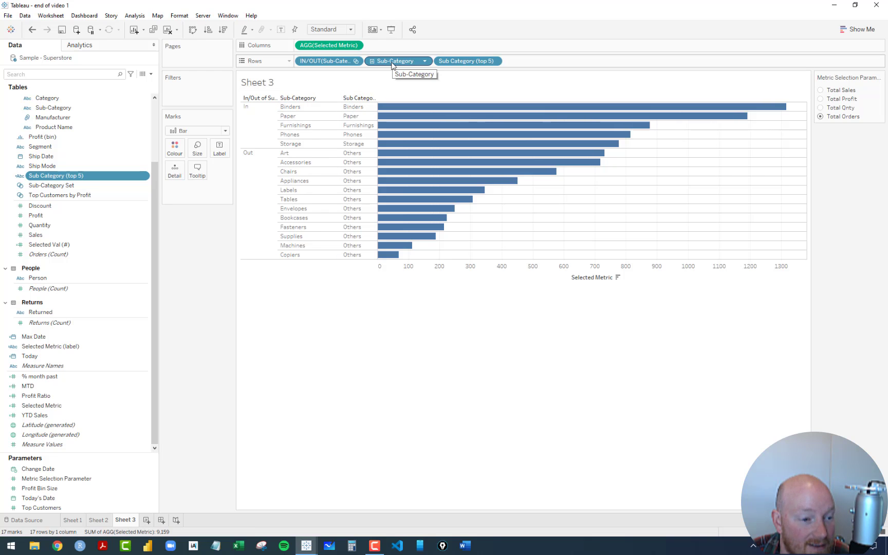
Step: Remove Sub-Category from Rows and colour the bars by the In/Out set while keeping the set on Rows
left_click_drag(394, 62, 201, 292)
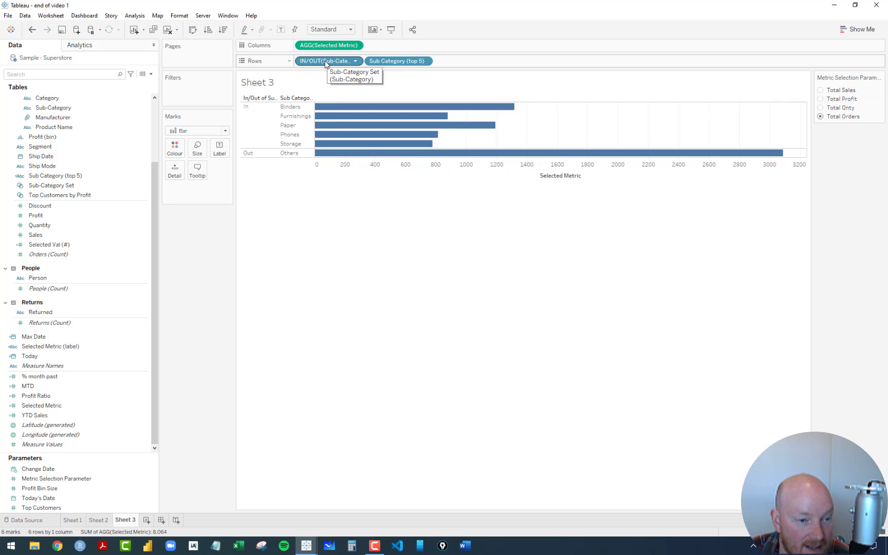
left_click_drag(325, 62, 182, 149)
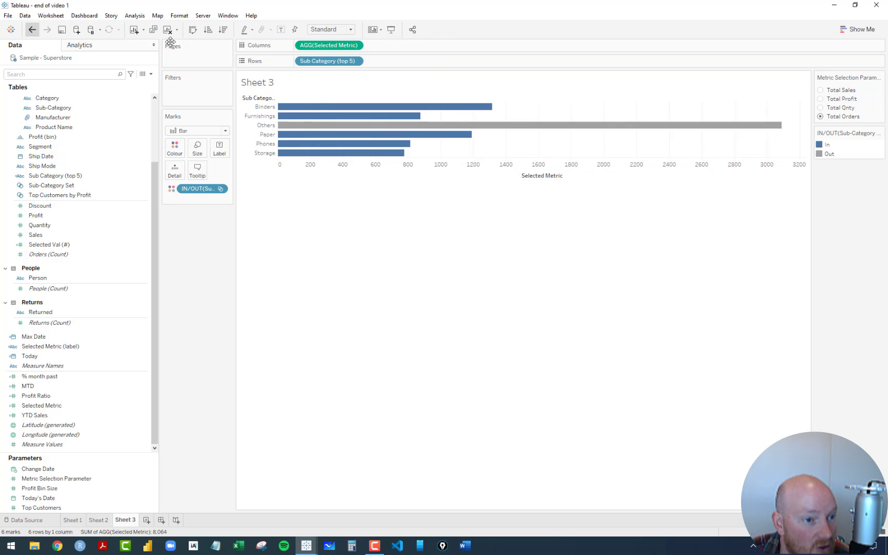
key("ctrl+z")
left_click_drag(315, 66, 175, 149)
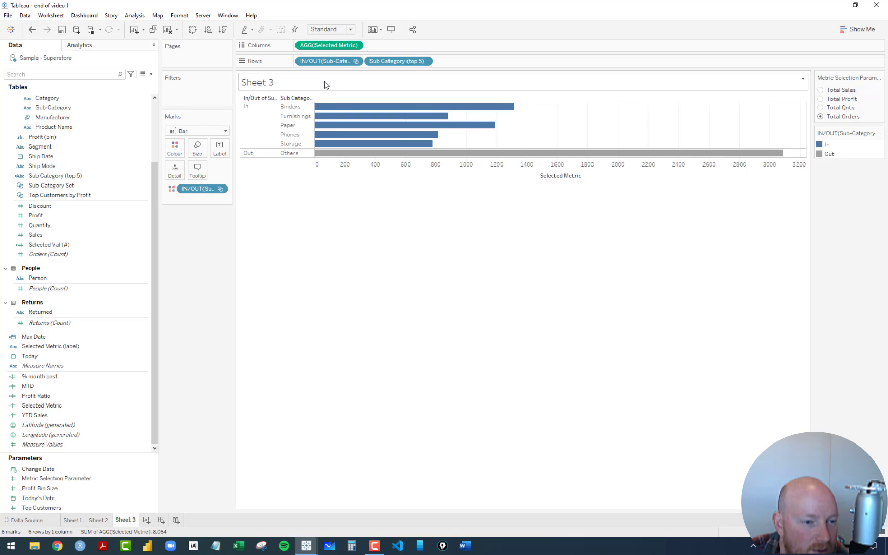
Step: Hide the In/Out set's header on Rows and make the bar rows taller
right_click(321, 63)
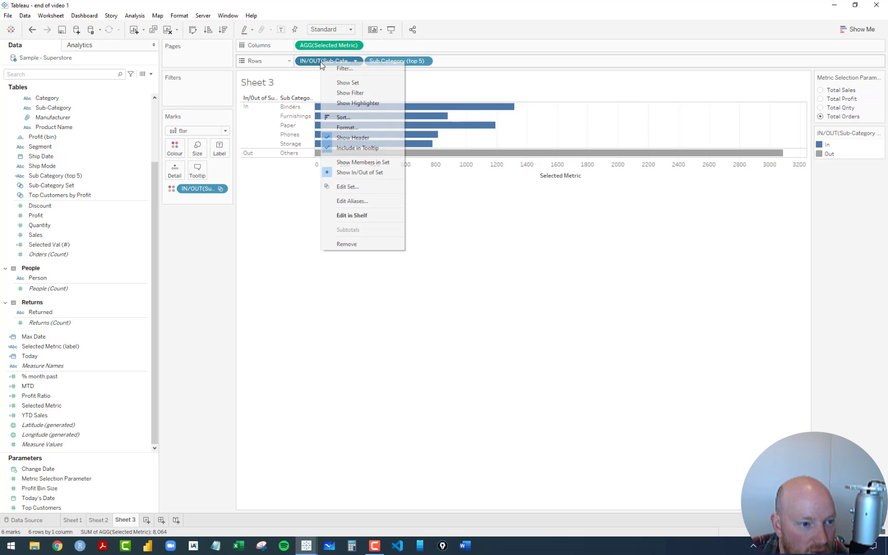
left_click(353, 138)
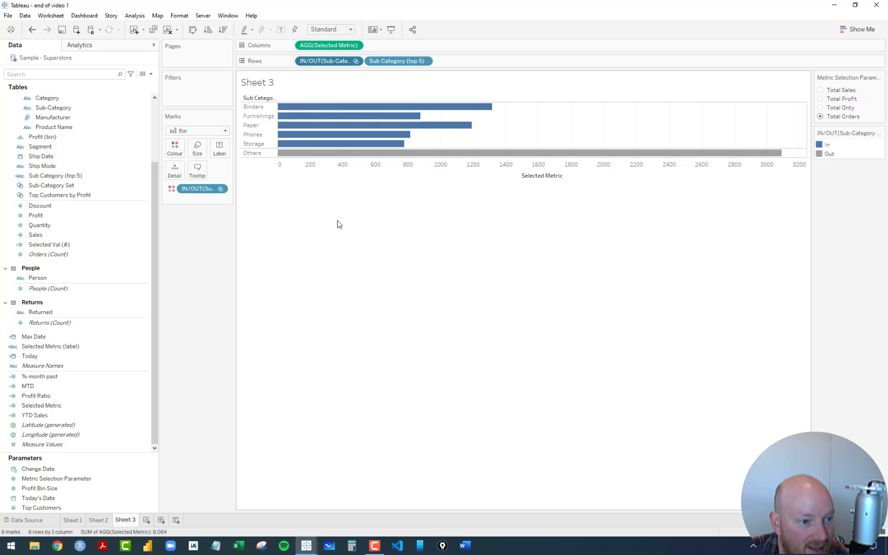
left_click_drag(261, 157, 263, 180)
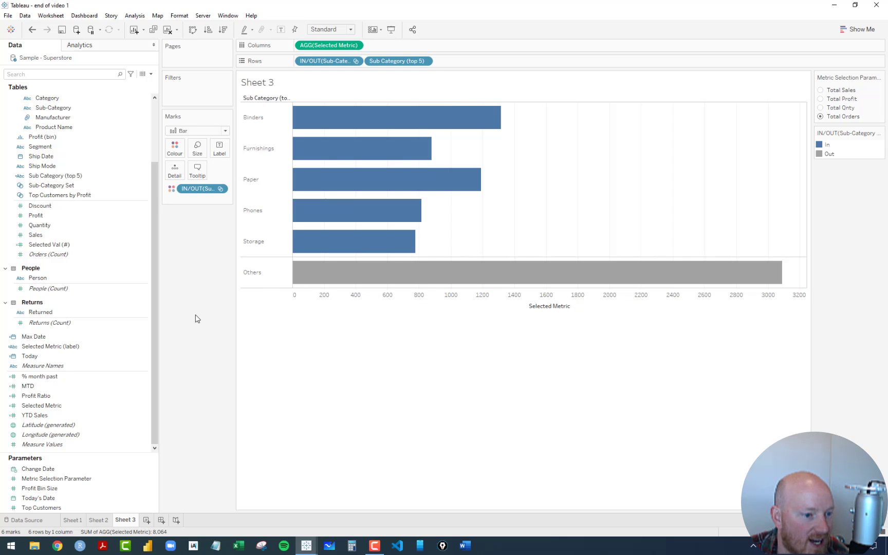
Step: Find Selected Metric (label), add it to Columns before Selected Metric, and hide its column field label
type("labe")
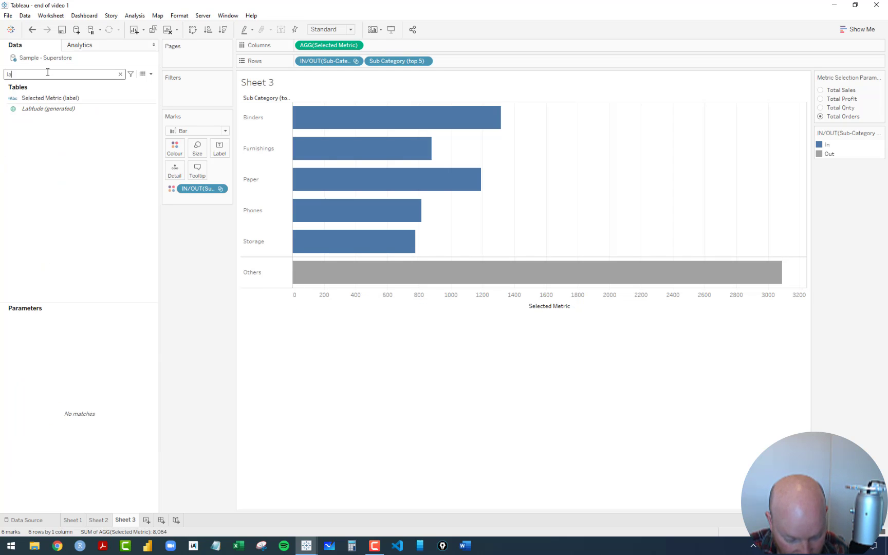
left_click(58, 99)
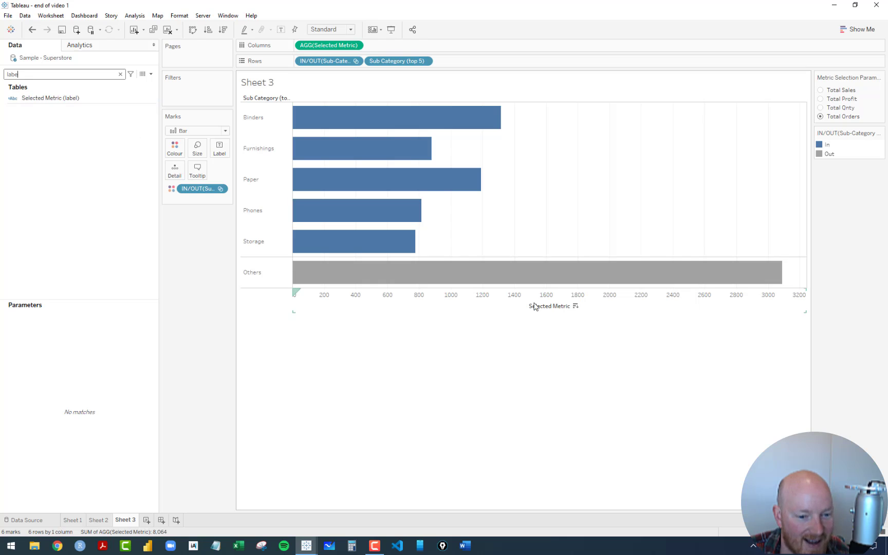
left_click_drag(36, 101, 298, 49)
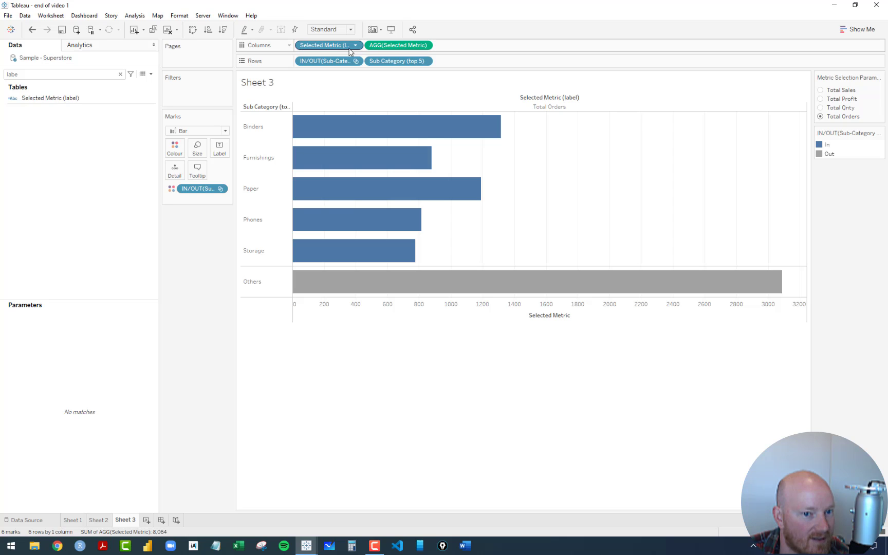
right_click(545, 99)
left_click(571, 140)
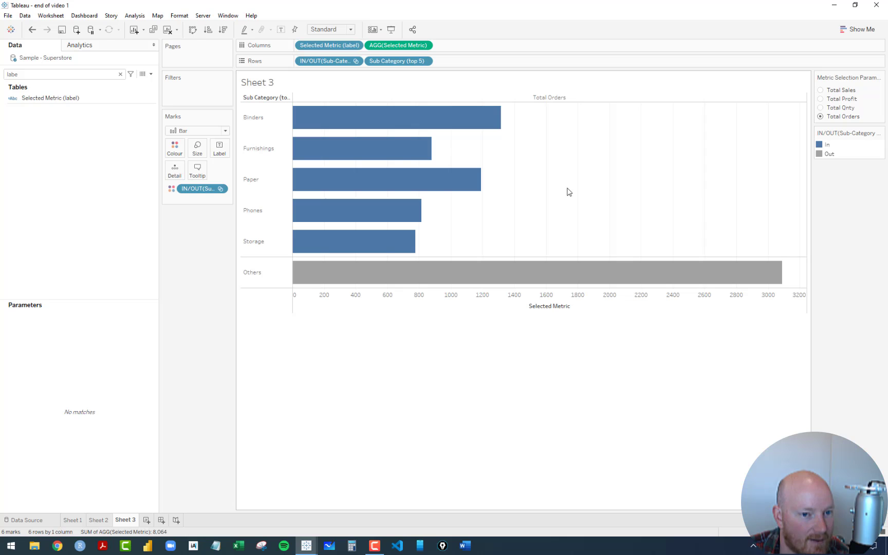
Step: Add a blank "" calculation to Columns between Selected Metric (label) and Selected Metric
right_click(548, 307)
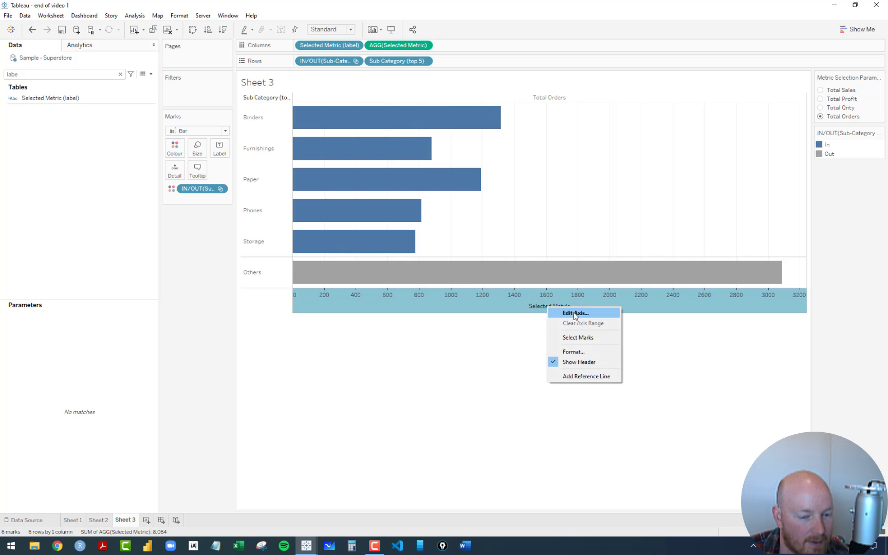
left_click(480, 350)
double_click(448, 46)
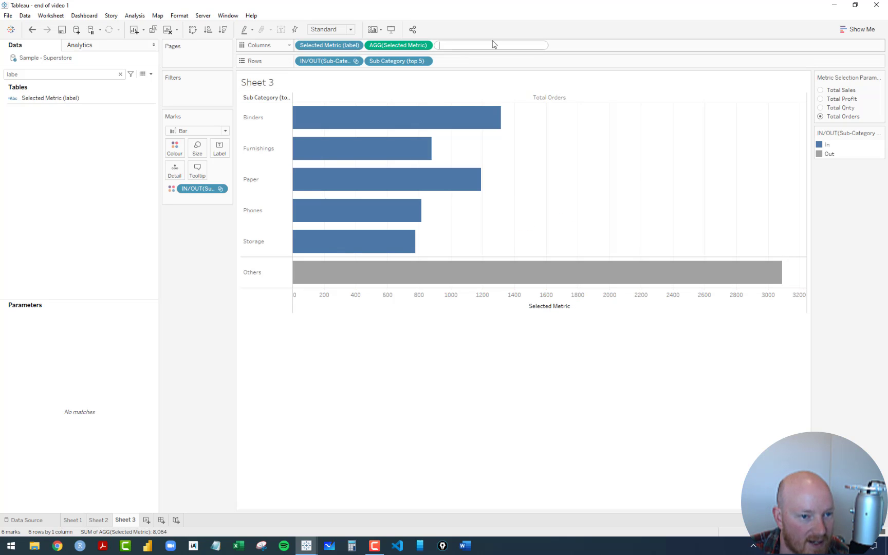
type("\"\"")
key("Return")
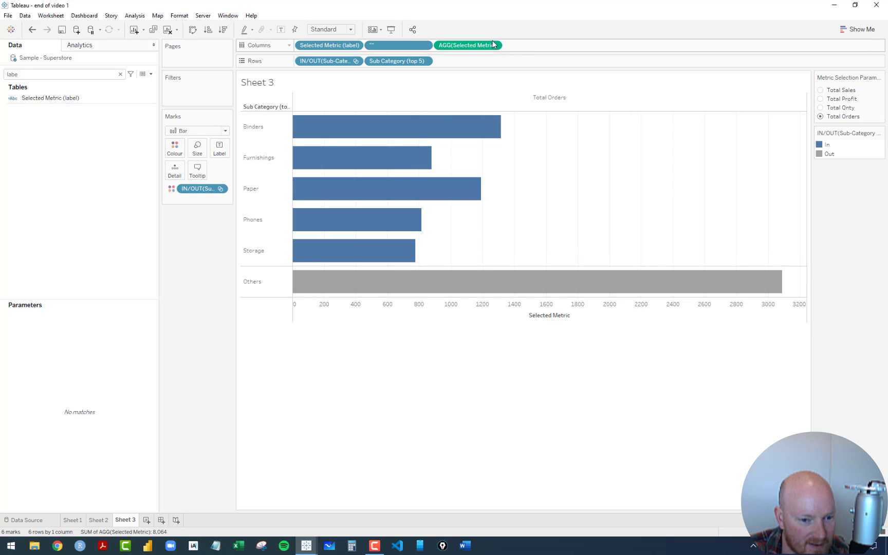
Step: Try making Selected Metric discrete and moving it ahead of the other Columns fields, and undo both changes
mouse_move(492, 44)
left_mouse_down()
mouse_move(329, 48)
mouse_move(480, 45)
left_mouse_up()
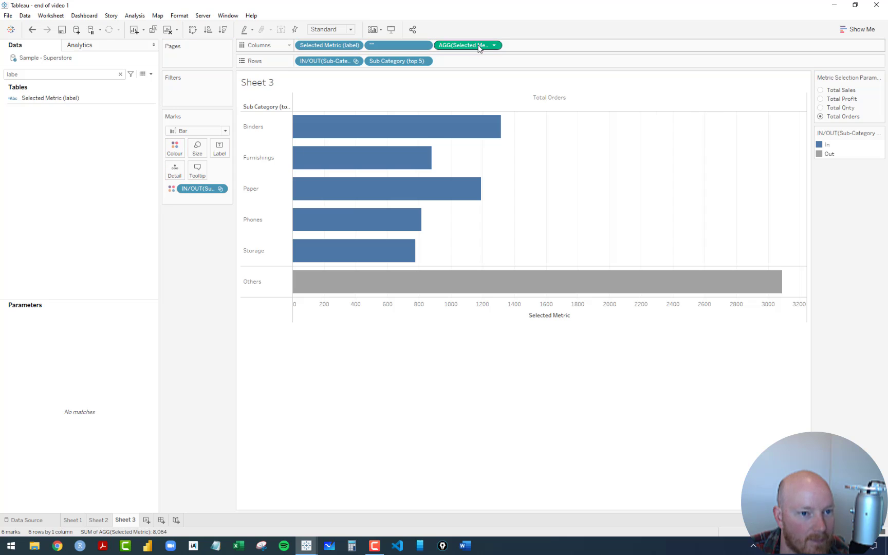
left_click(494, 45)
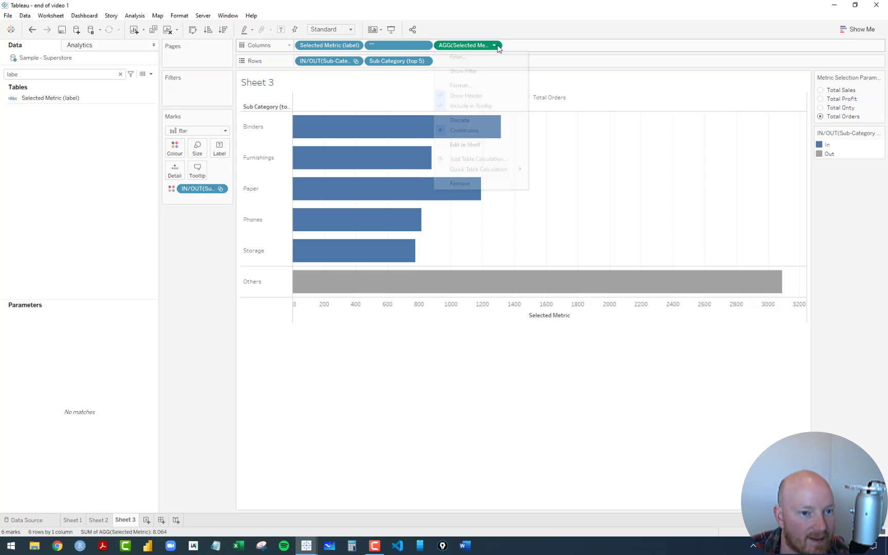
left_click(470, 122)
left_click_drag(465, 45, 334, 47)
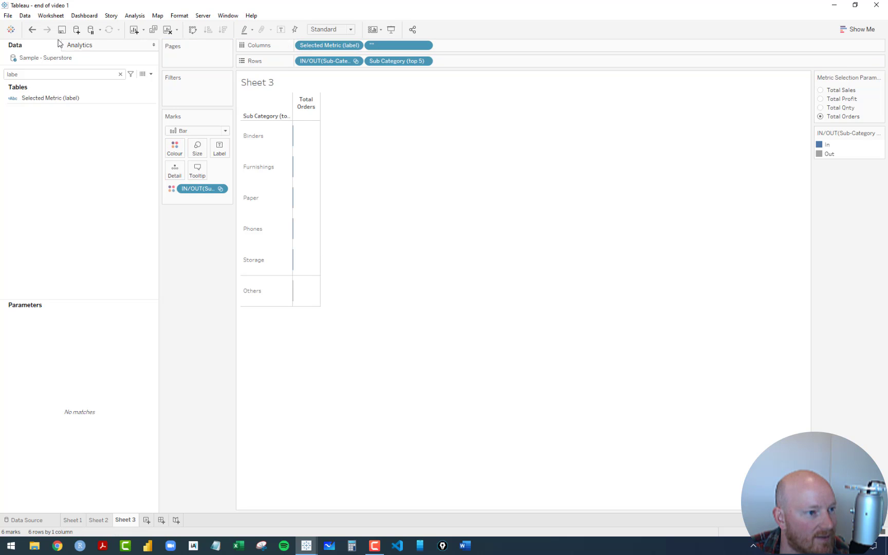
left_click(33, 31)
left_click(33, 31)
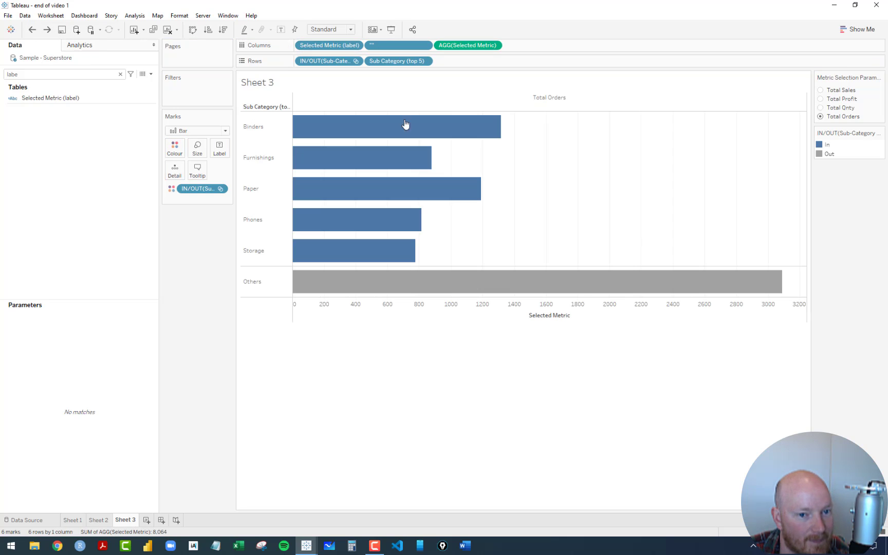
Step: Clear the title of the Selected Metric axis and remove the blank "" field from Columns
right_click(542, 310)
left_click(557, 318)
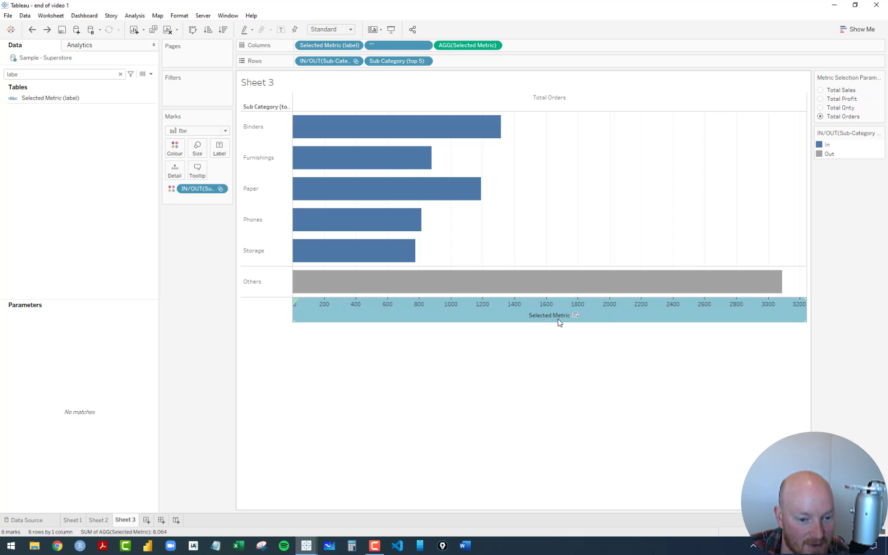
triple_click(394, 332)
key("BackSpace")
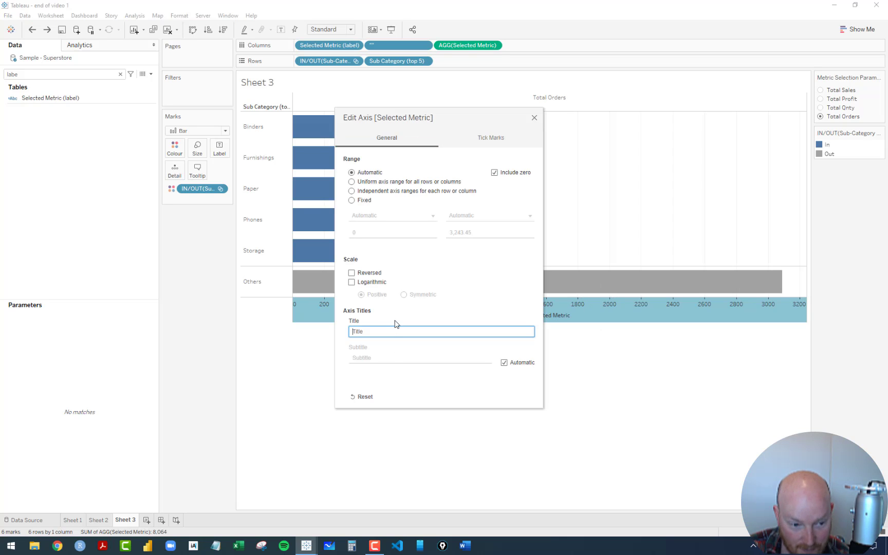
left_click(535, 117)
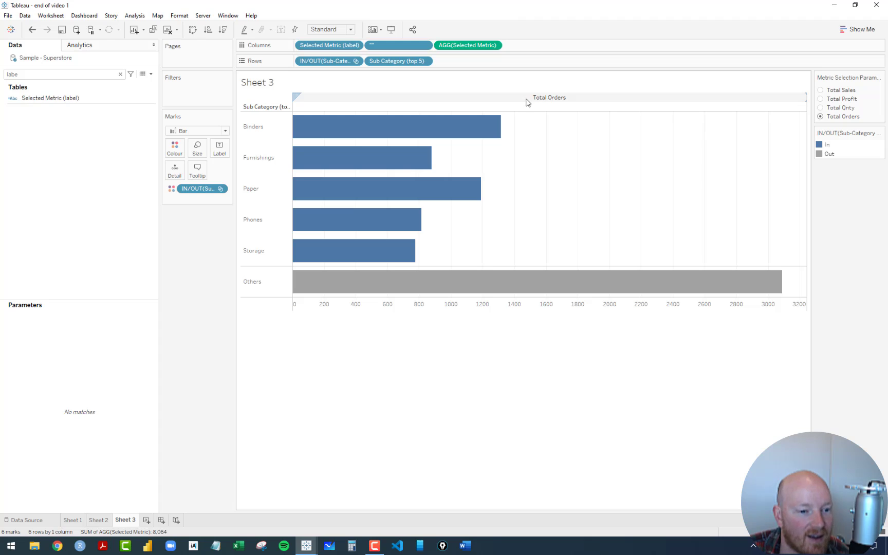
left_click_drag(391, 45, 181, 305)
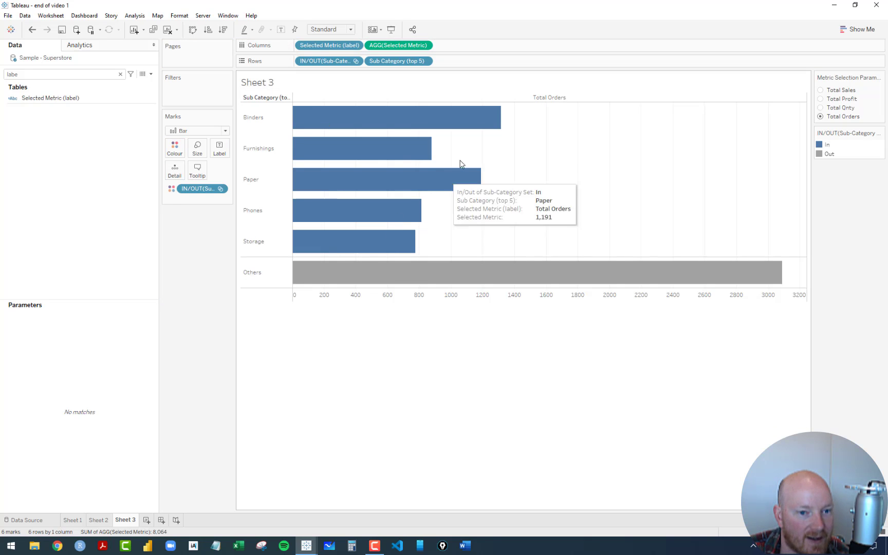
right_click(552, 98)
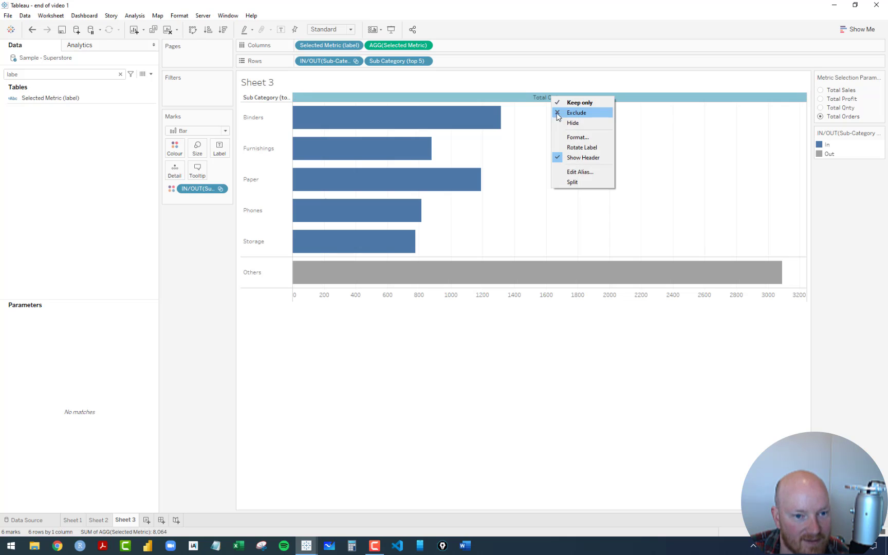
left_click(574, 139)
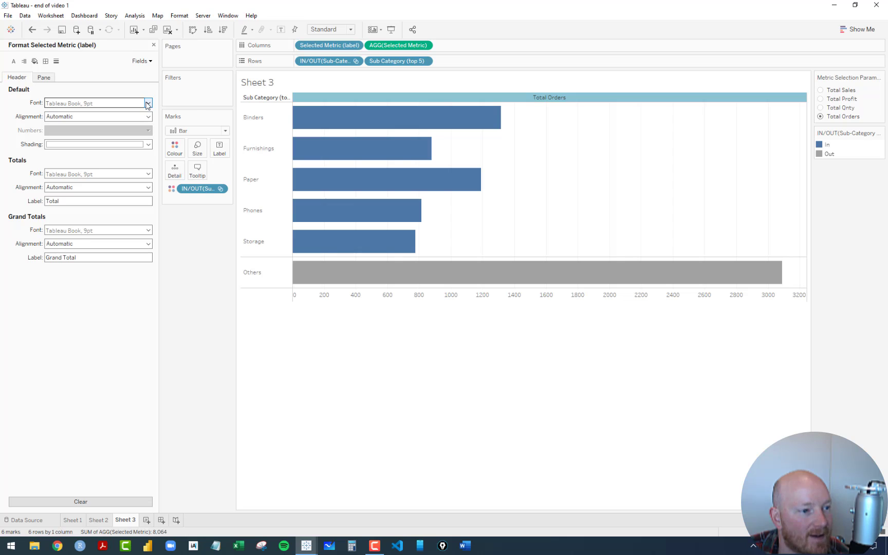
left_click(13, 61)
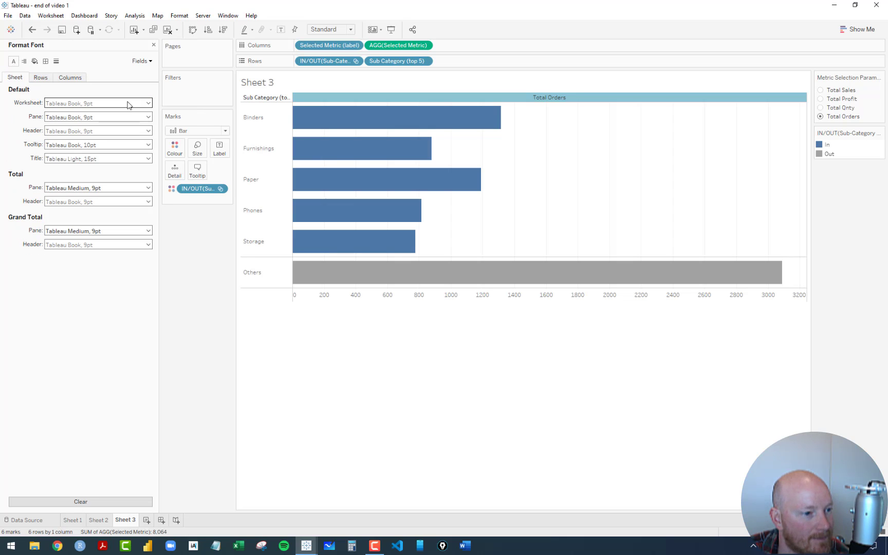
left_click(211, 312)
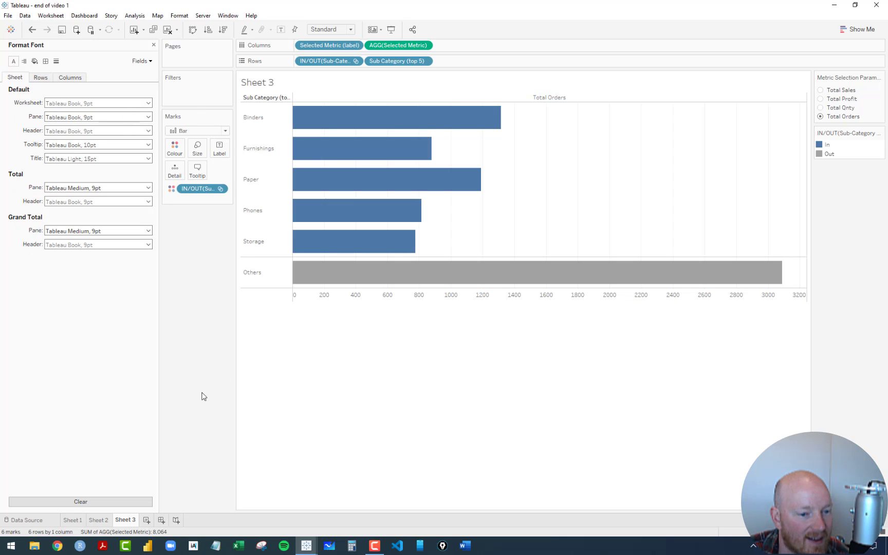
Step: Show mark labels on the bars and close the font formatting options
left_click(212, 150)
left_click(240, 171)
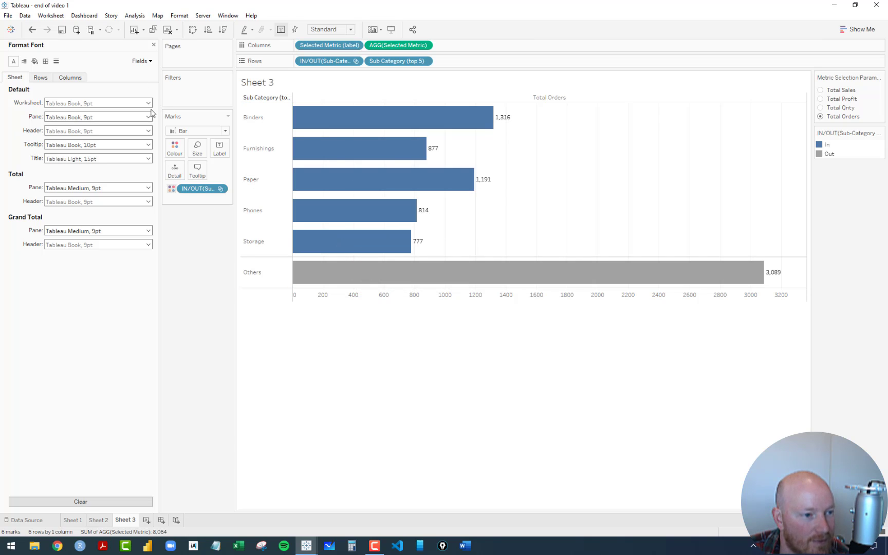
left_click(154, 45)
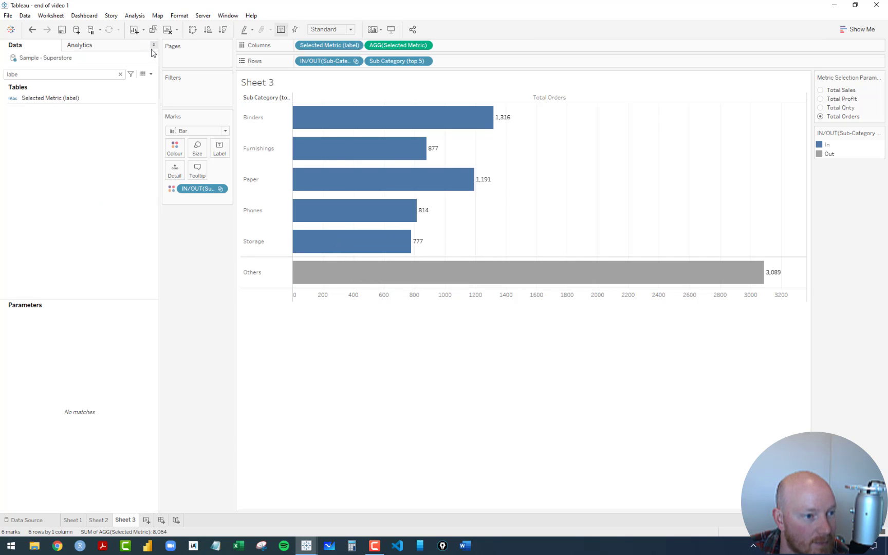
Step: Exclude the In/Out set on Rows from the tooltip
left_click(205, 172)
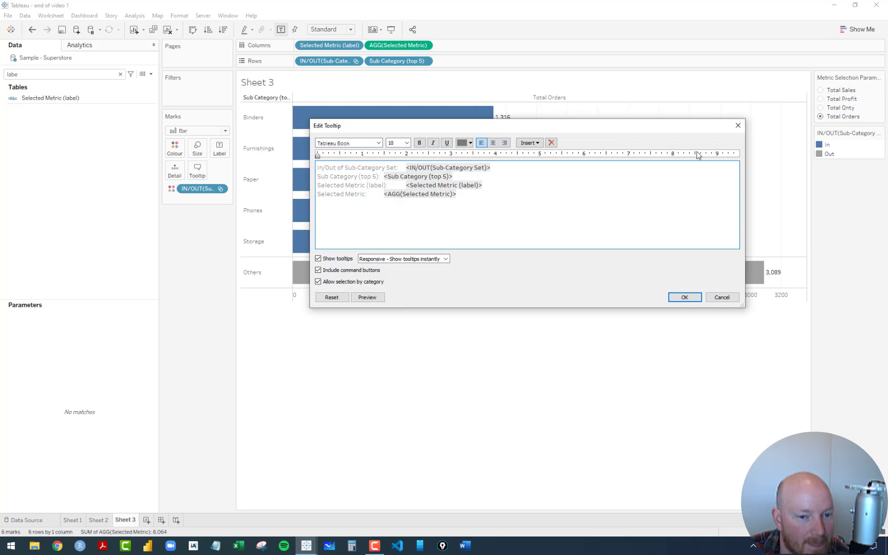
left_click(738, 126)
right_click(311, 61)
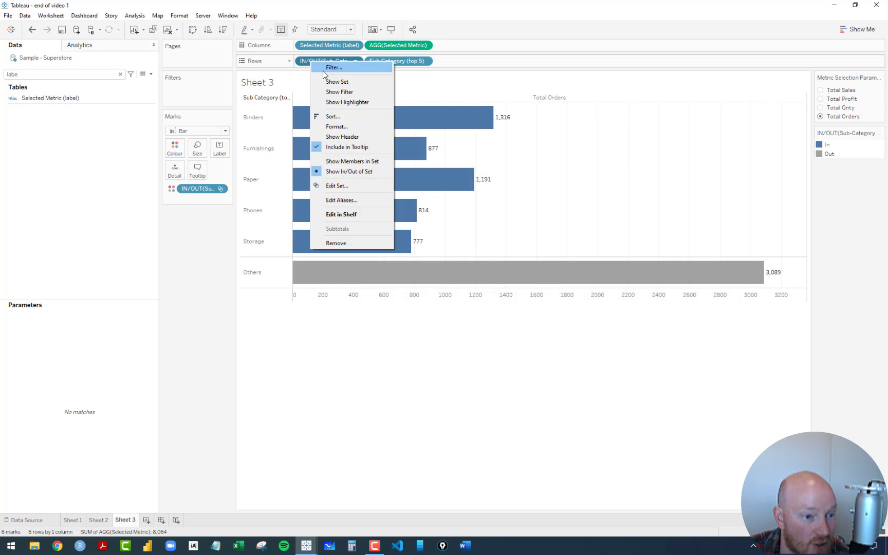
left_click(346, 148)
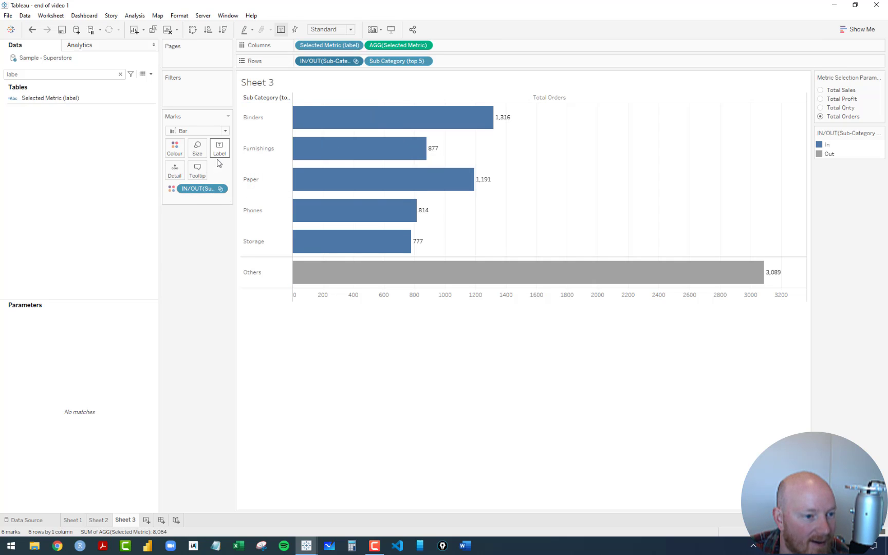
Step: Edit the tooltip so the <Selected Metric (label)> field replaces the fixed caption in front of <AGG(Selected Metric)>
mouse_move(340, 155)
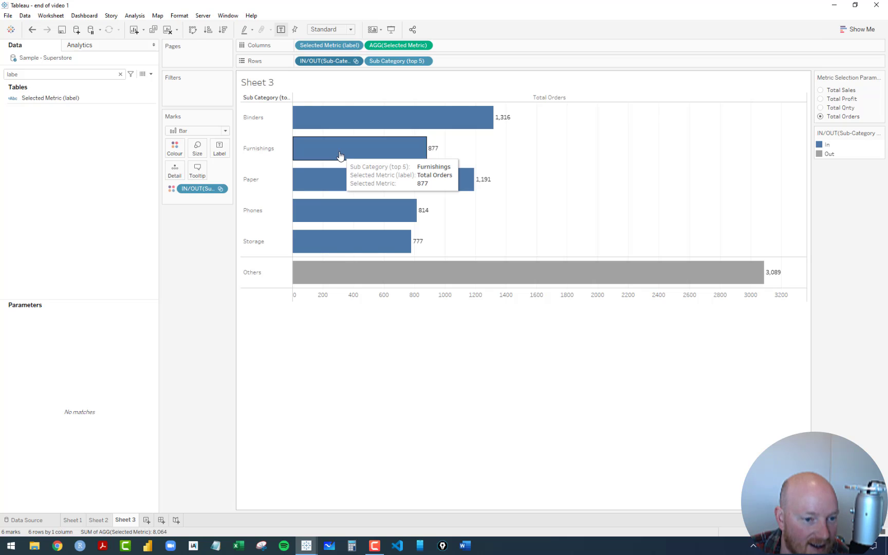
left_click(198, 169)
left_click_drag(494, 176, 313, 185)
key("Delete")
type("<Selected Metric (label)>")
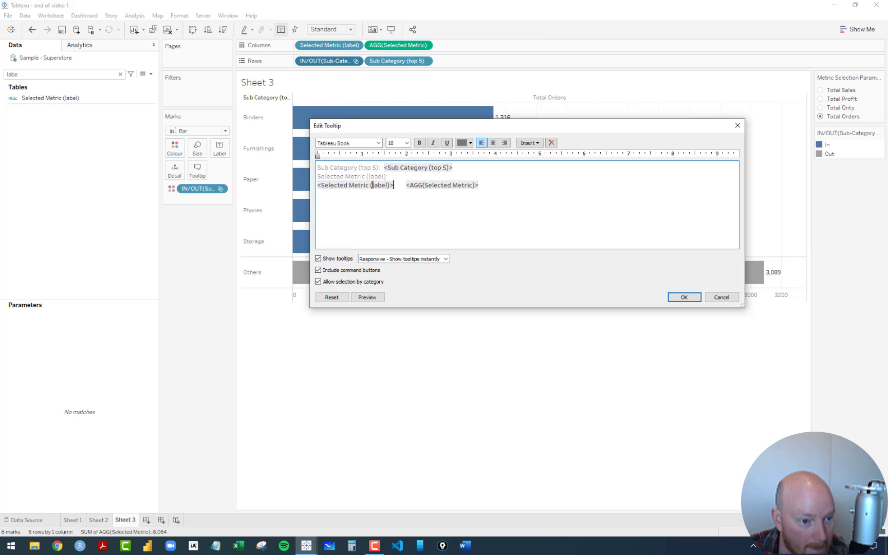
Step: Try recolouring the tooltip's <Selected Metric (label)> field in a very light grey to match the other captions
left_click_drag(396, 186, 311, 189)
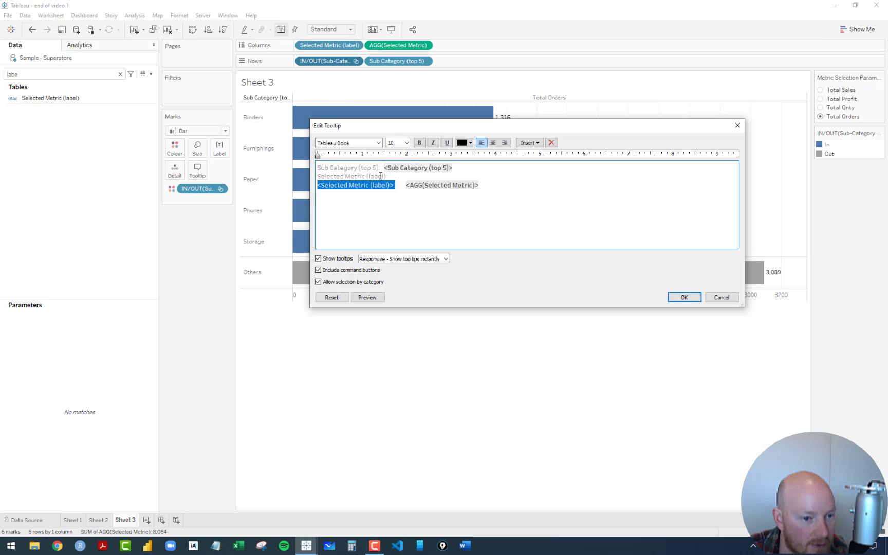
left_click(366, 178)
left_click_drag(393, 185, 307, 189)
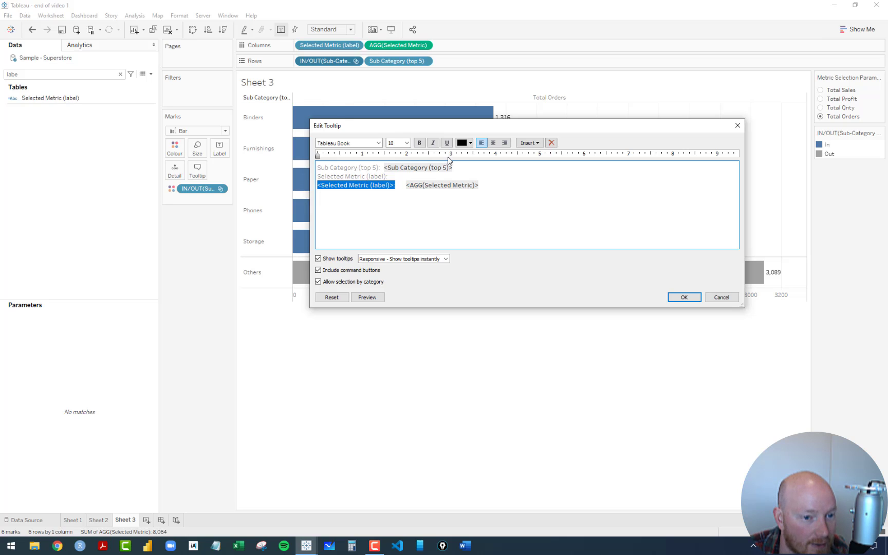
left_click(471, 144)
left_click(469, 172)
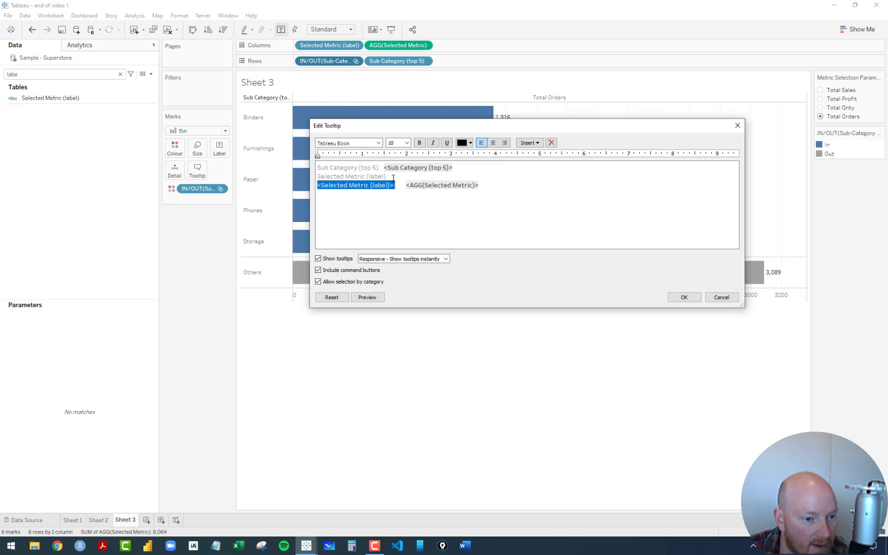
left_click_drag(389, 177, 315, 176)
left_click(469, 144)
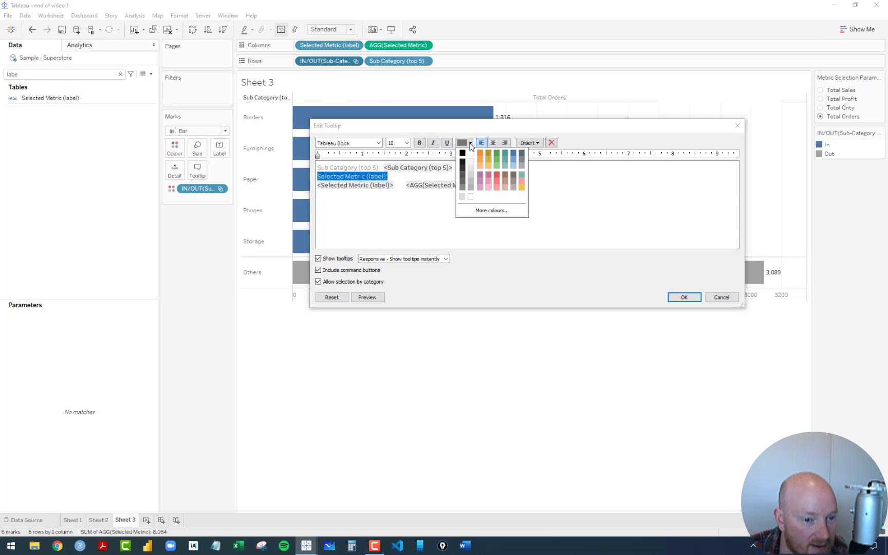
left_click(462, 197)
left_click_drag(395, 185, 307, 185)
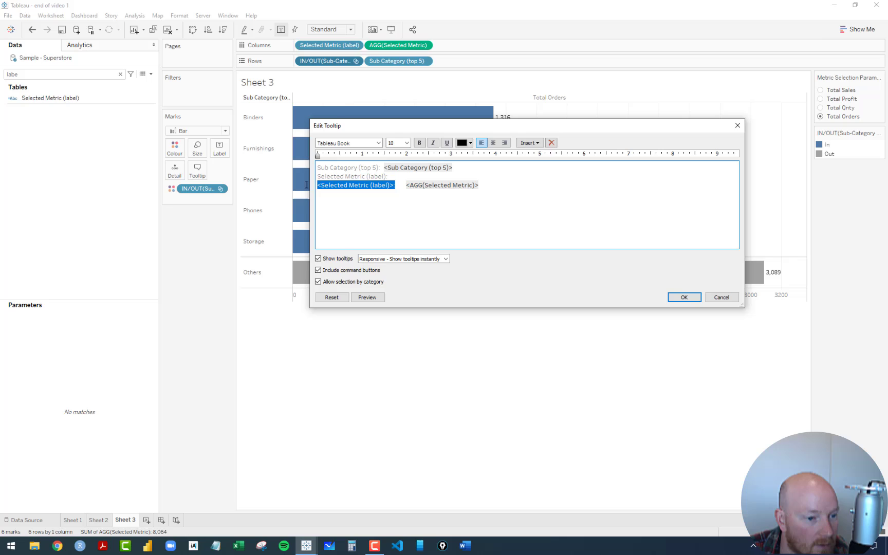
left_click(469, 143)
left_click(461, 197)
left_click(370, 204)
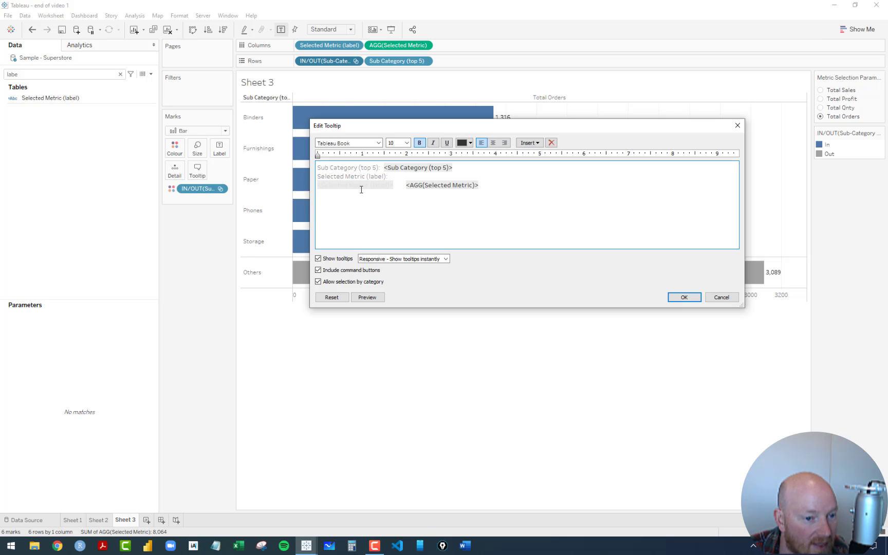
left_click(340, 178)
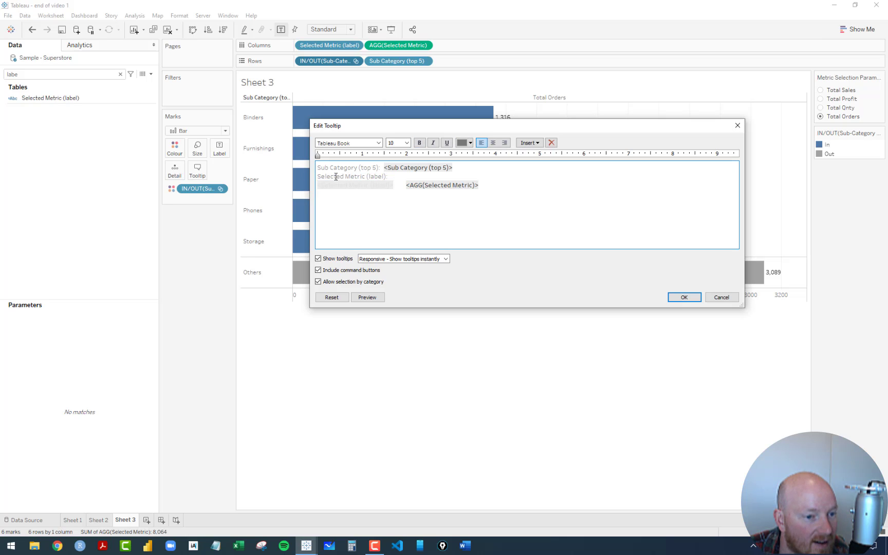
Step: Recolour the tooltip's <Selected Metric (label)> field in a slightly darker light grey
double_click(364, 184)
left_click_drag(403, 184, 311, 180)
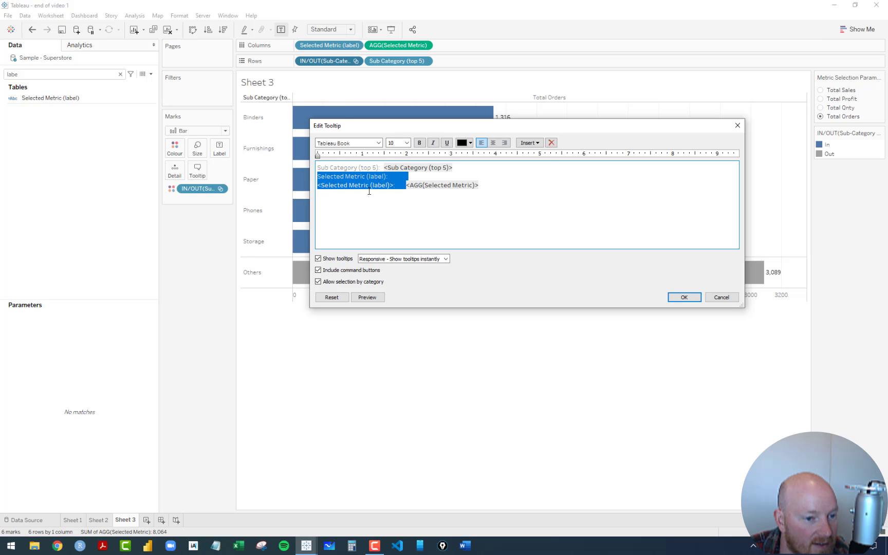
left_click(378, 198)
left_click_drag(396, 185, 343, 185)
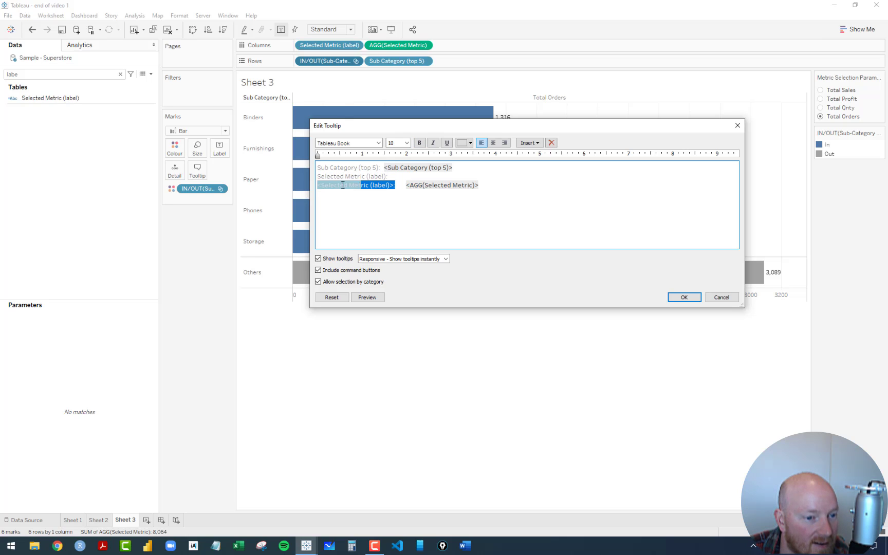
left_click(471, 143)
left_click(471, 184)
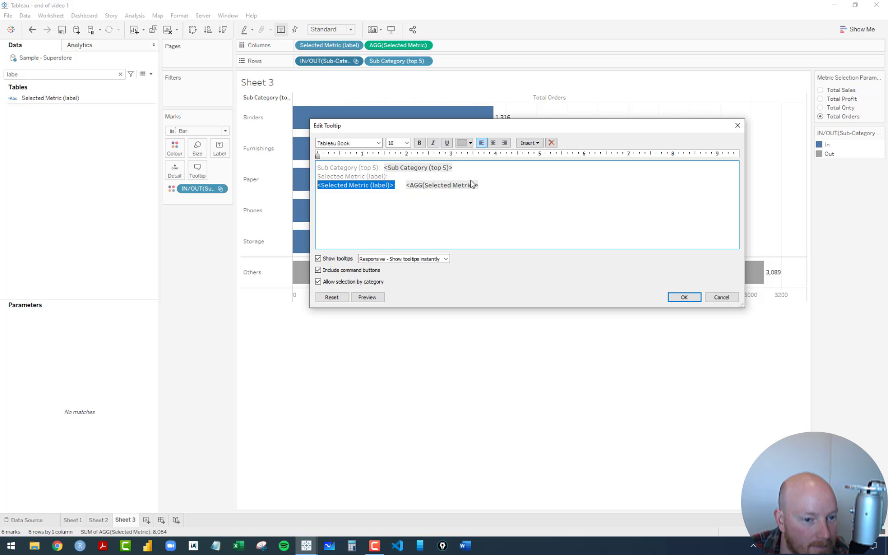
left_click(419, 212)
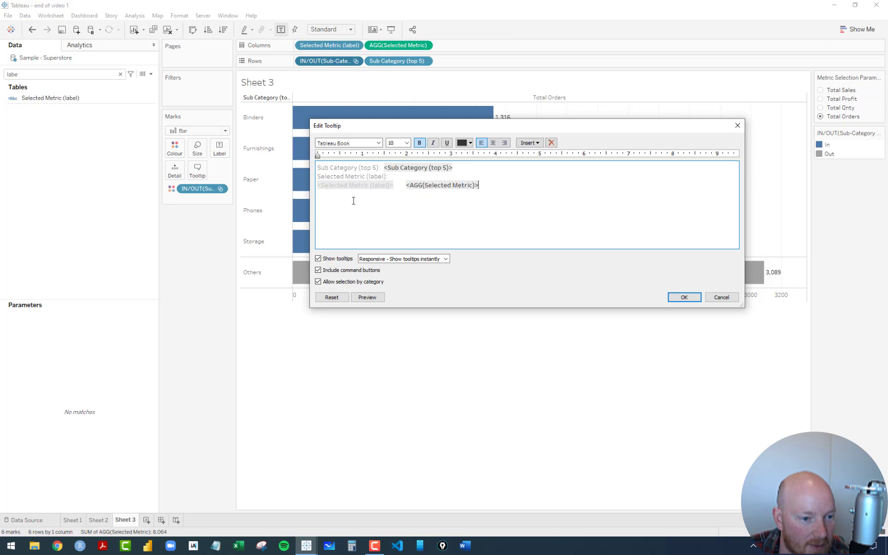
Step: Delete the leftover Selected Metric (label) caption and the whole metric line from the tooltip, keeping only the Sub Category (top 5) line
left_click_drag(398, 177, 299, 178)
key("BackSpace")
key("BackSpace")
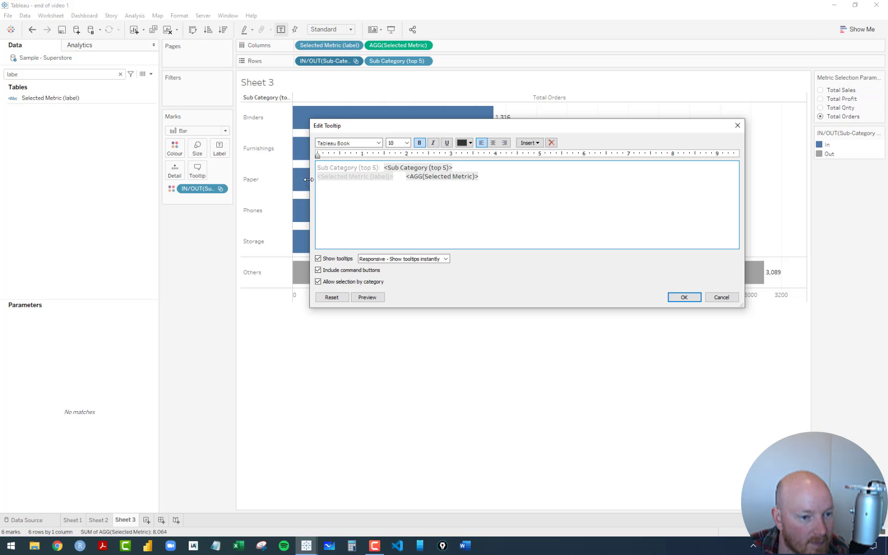
left_click_drag(499, 179, 315, 176)
key("BackSpace")
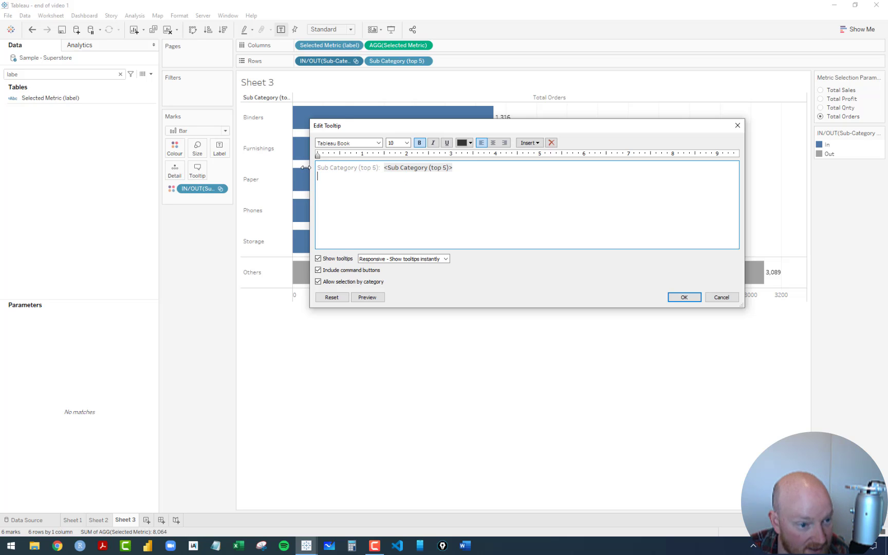
Step: Undo the last tooltip deletion, apply the tooltip and check it on the bars with the metric switched to Total Qnty
key("ctrl+z")
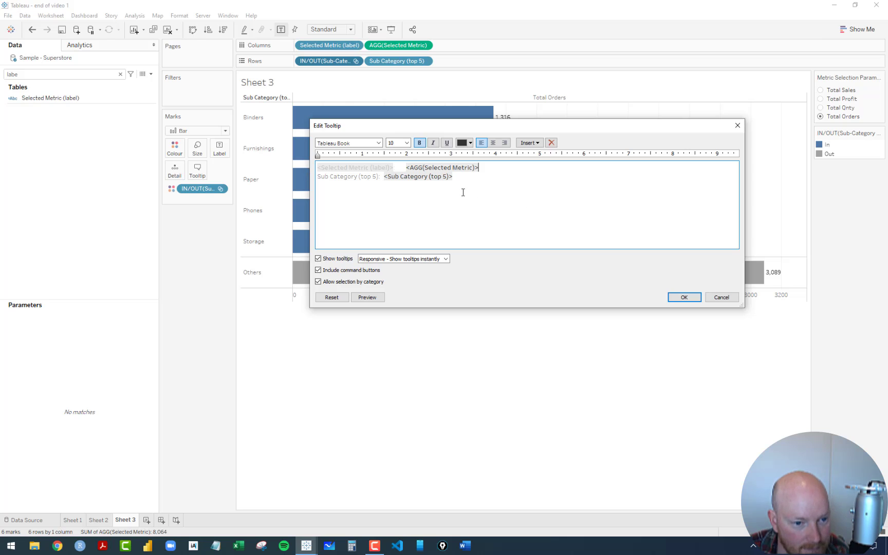
left_click(683, 297)
mouse_move(324, 175)
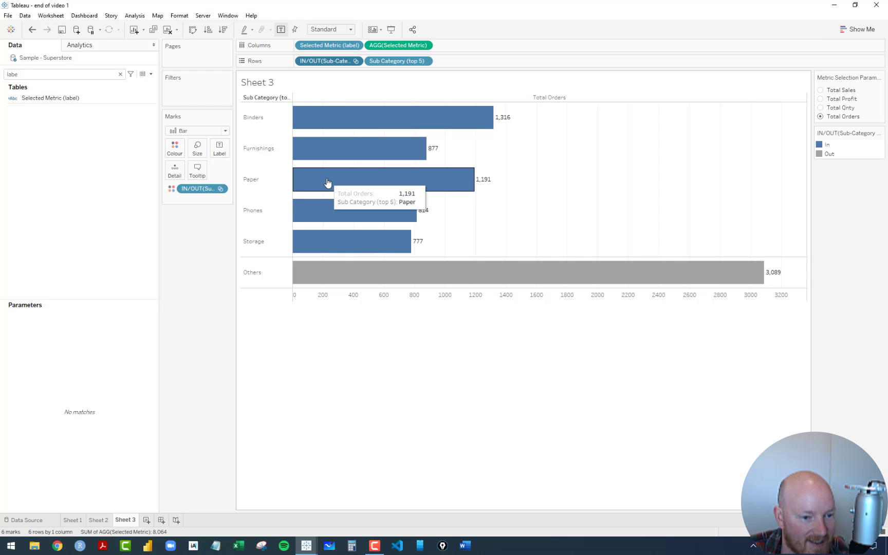
mouse_move(328, 213)
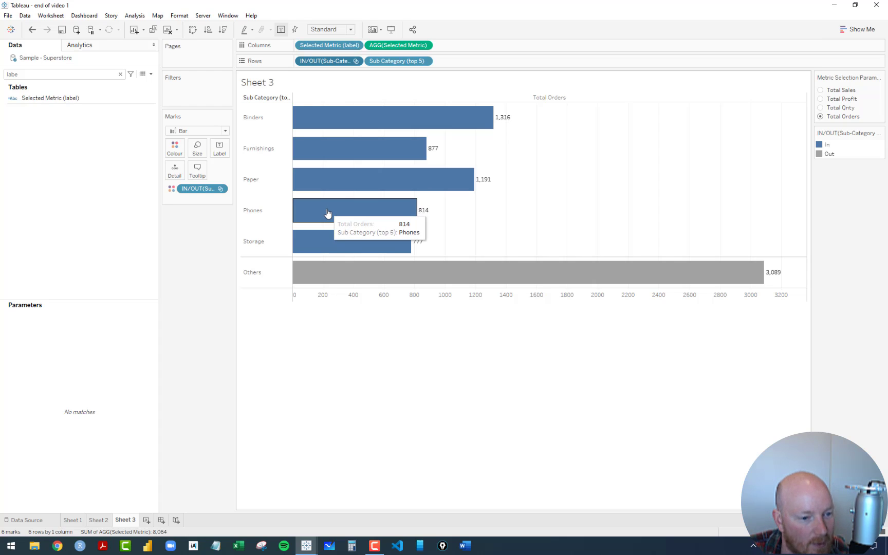
left_click(821, 108)
mouse_move(341, 127)
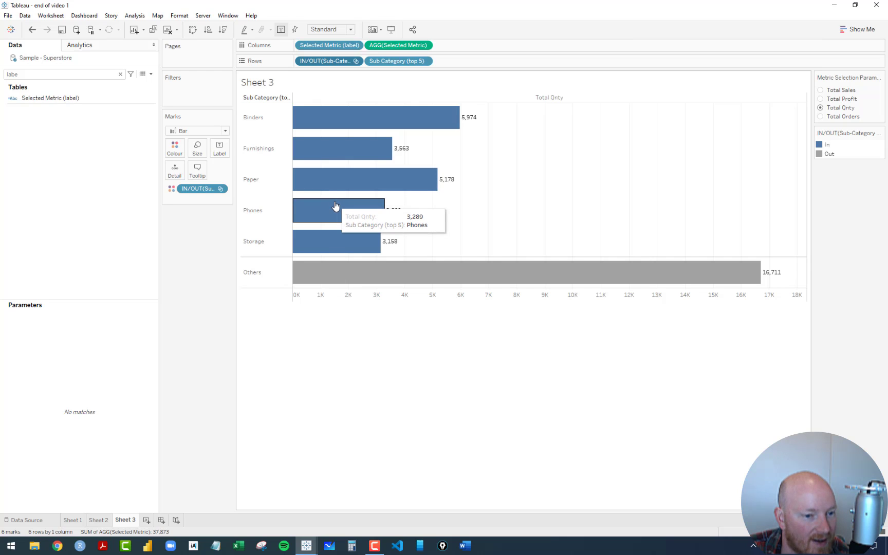
Step: Move the <Sub Category (top 5)> field in the tooltip to its own line above the <Selected Metric (label)> line
left_click(203, 177)
left_click_drag(476, 178, 384, 179)
key("ctrl+c")
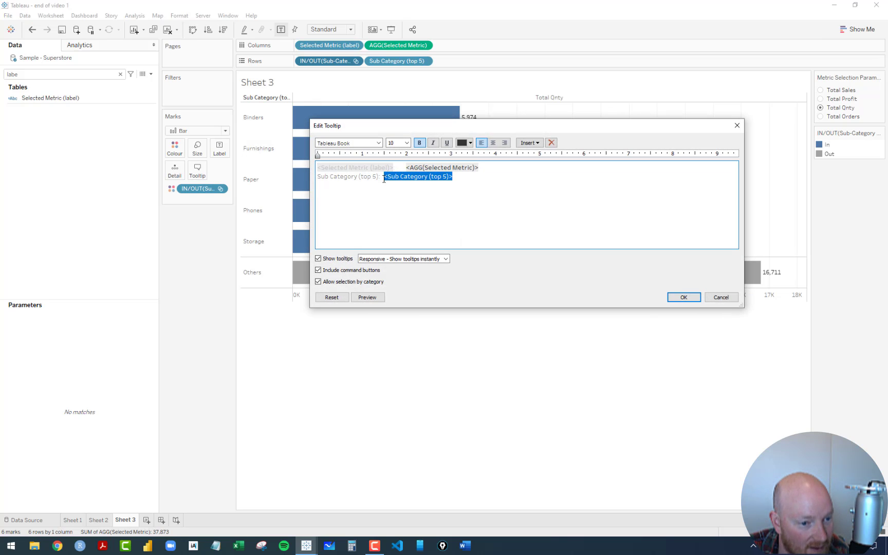
key("BackSpace")
left_click(317, 168)
key("ctrl+v")
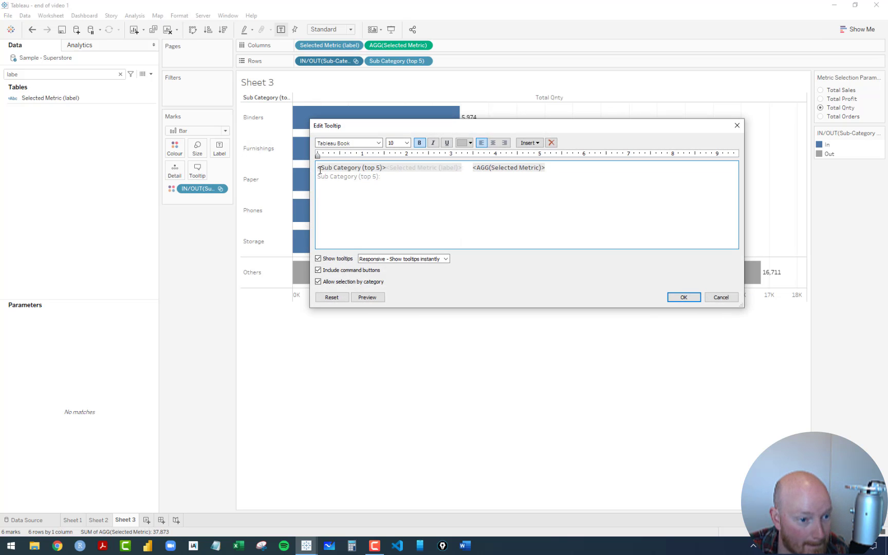
key("Return")
Step: Delete the leftover Sub Category (top 5) caption and its empty line from the tooltip, and apply the edit
left_click_drag(379, 187, 288, 185)
key("BackSpace")
key("BackSpace")
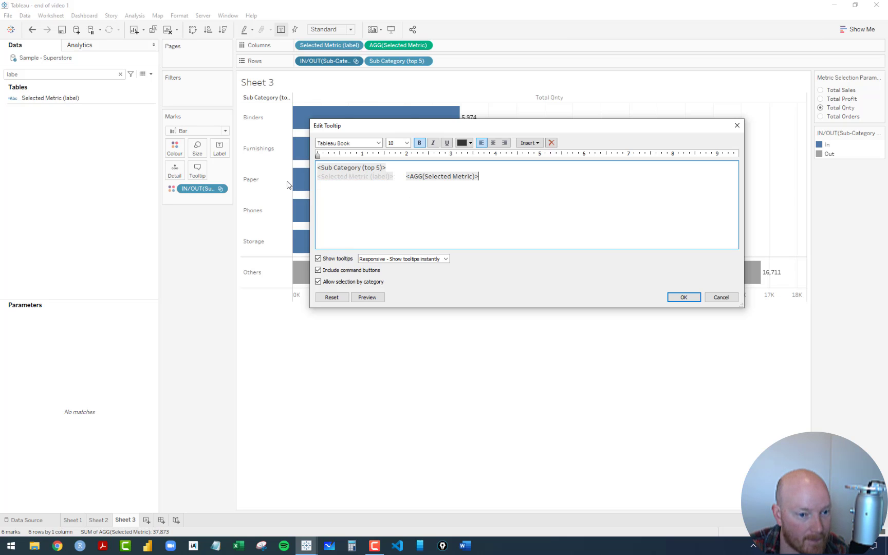
left_click(679, 298)
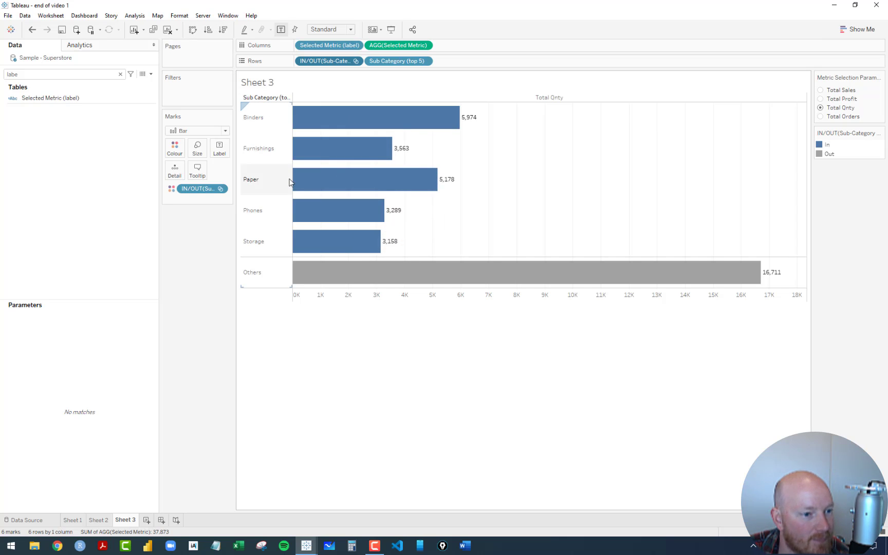
Step: Switch the metric to Total Profit and try a quick descending sort of the chart
left_click(821, 99)
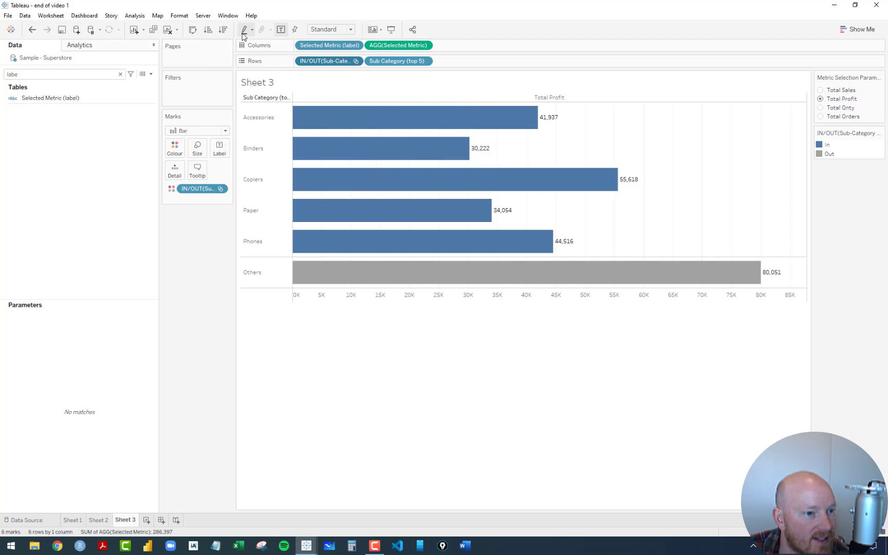
left_click(223, 30)
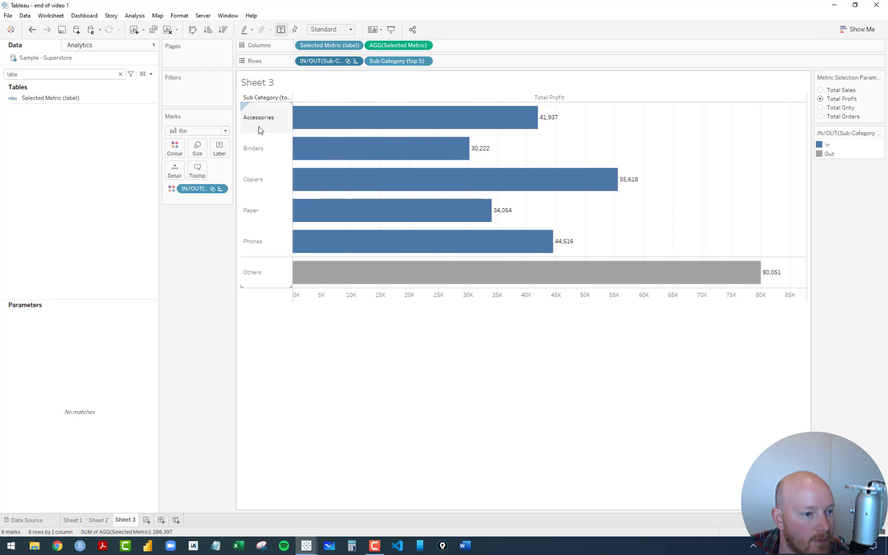
left_click(32, 29)
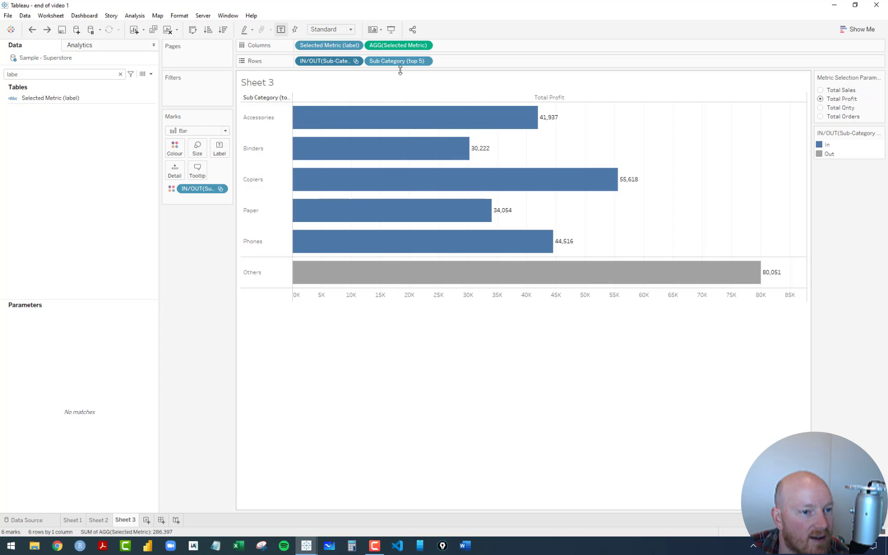
Step: Sort the Sub Category (top 5) row field in descending order by the field Selected Metric
left_click(425, 61)
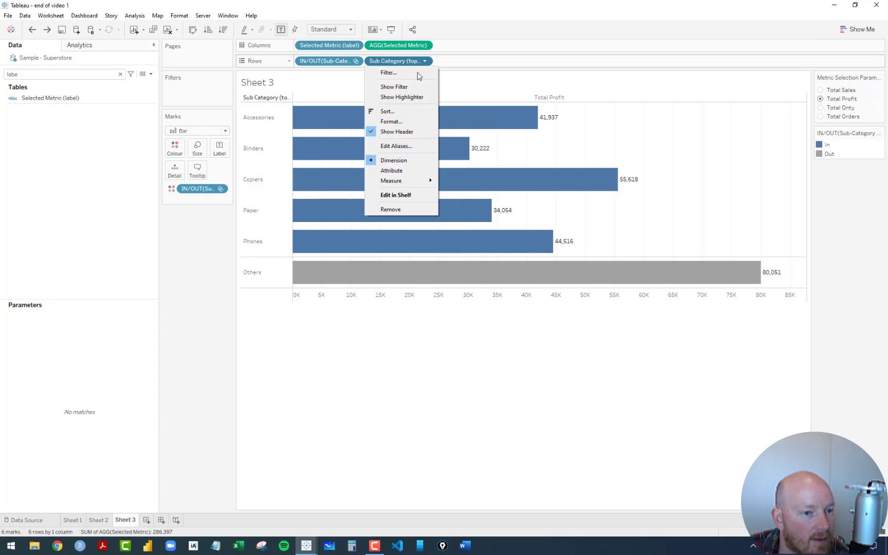
left_click(395, 112)
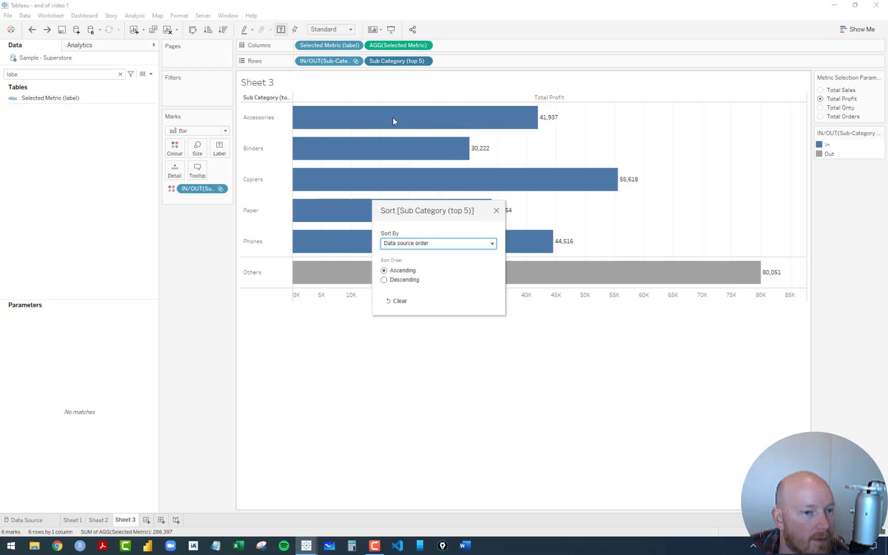
left_click(384, 281)
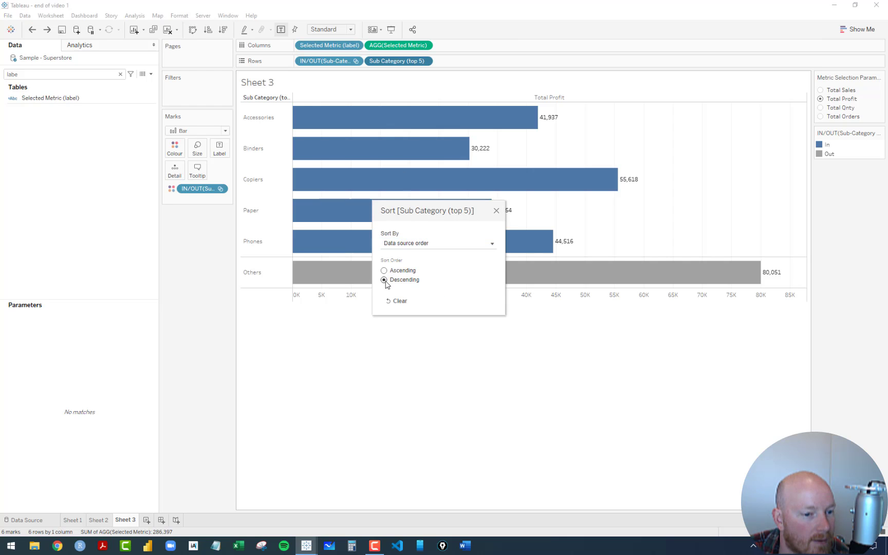
left_click(427, 244)
left_click(406, 271)
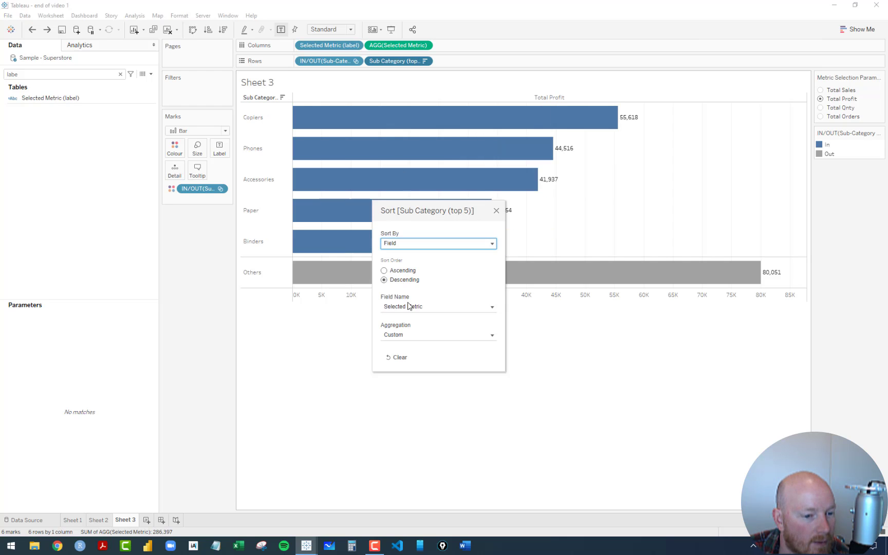
left_click(497, 212)
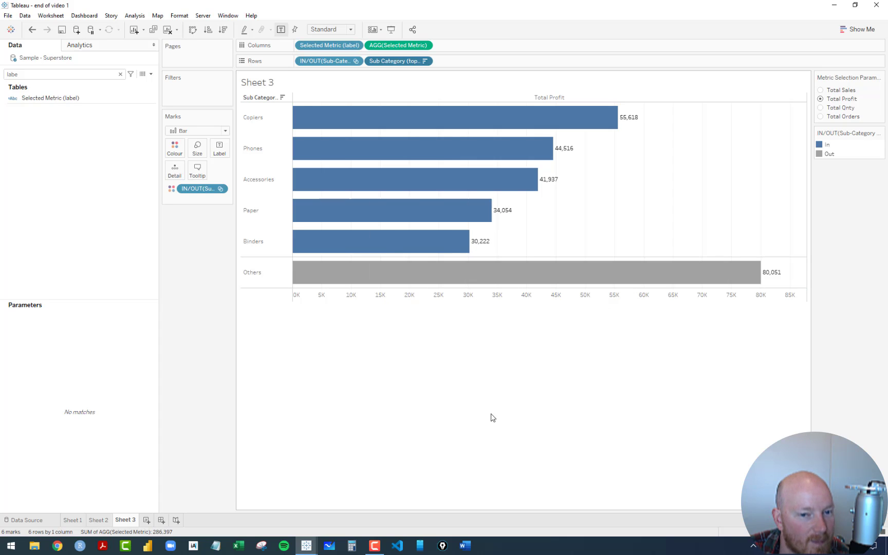
Step: Check the sorted bars for Total Qnty and Total Profit, ending with the metric set to Total Sales
left_click(821, 108)
left_click(821, 99)
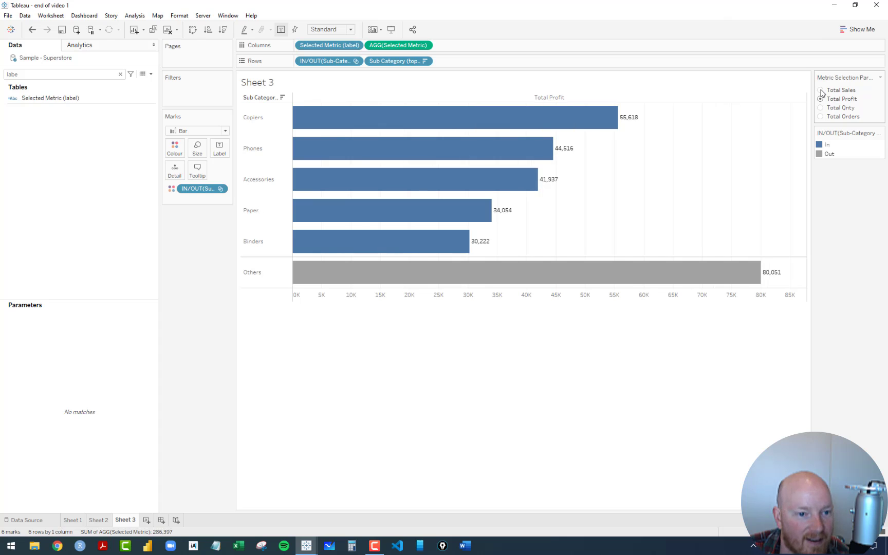
left_click(821, 91)
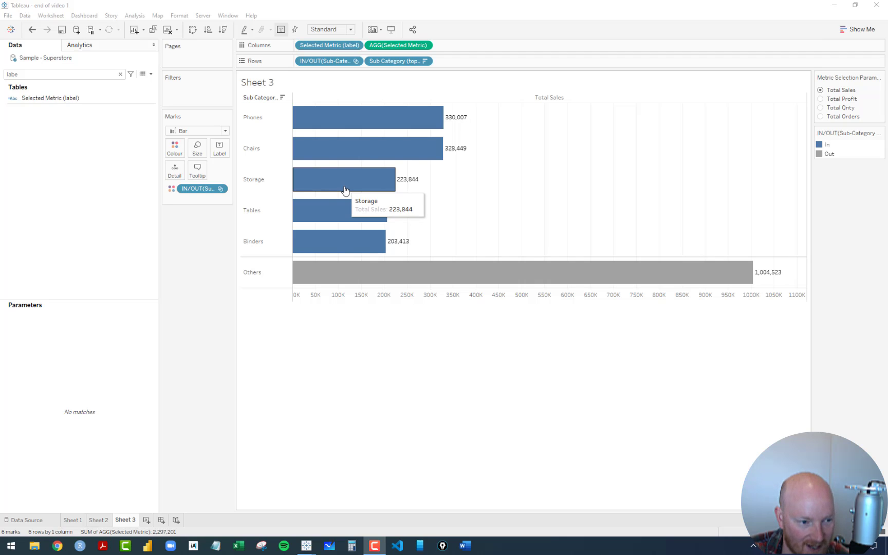
Step: Copy the complete tooltip text into a blank Notepad document
left_click(223, 549)
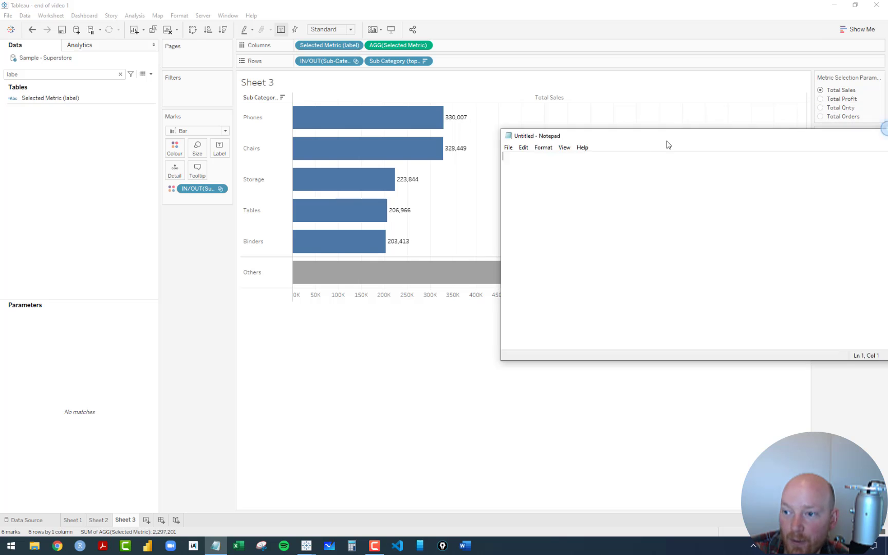
left_click(197, 171)
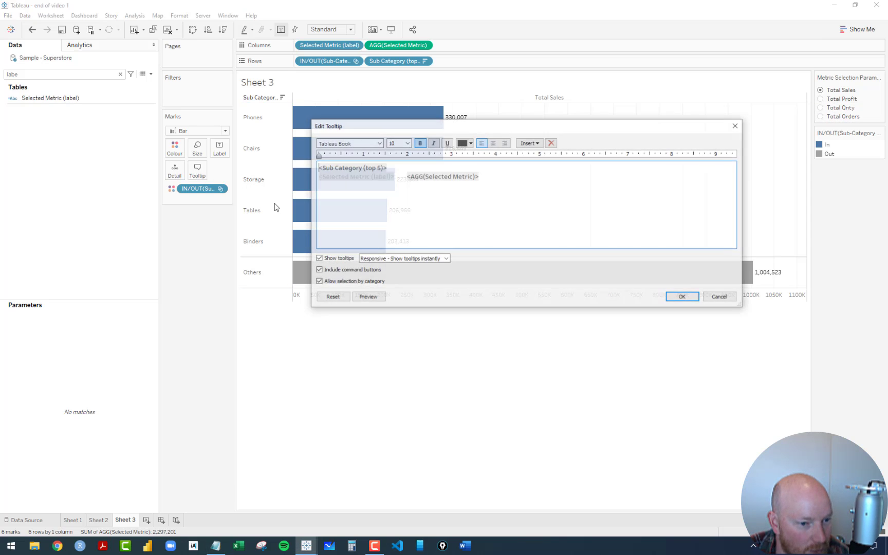
key("ctrl+a")
key("ctrl+c")
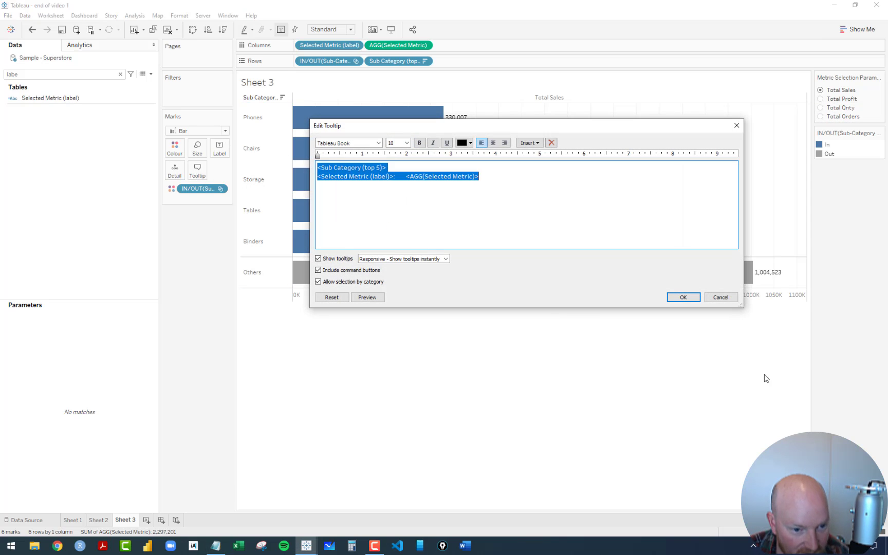
left_click(215, 545)
key("ctrl+v")
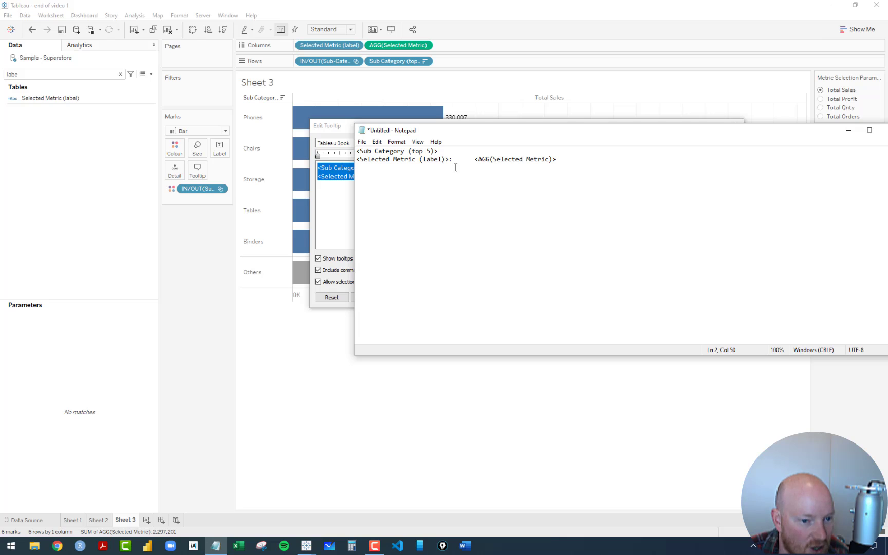
Step: Back in Tableau, reset the bar chart's tooltip to its default content and compare it with the copy kept in Notepad
left_click(201, 328)
left_click(331, 298)
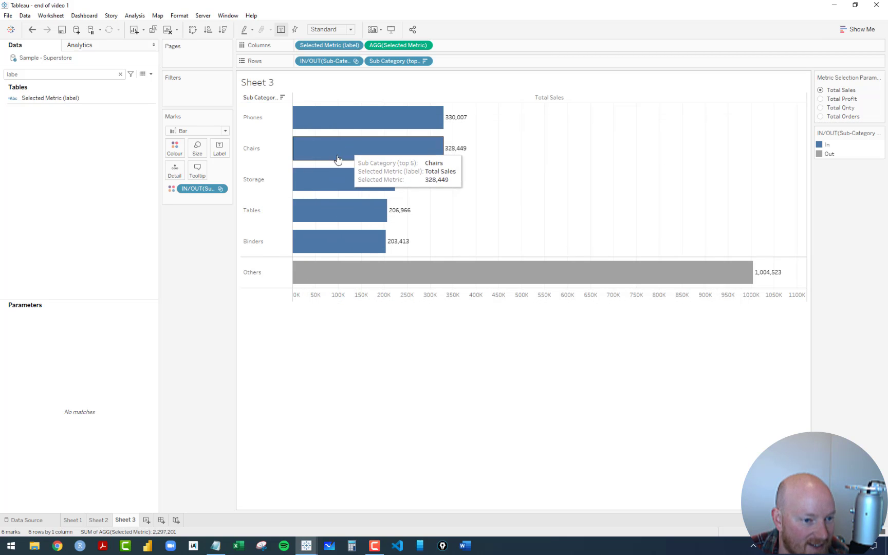
left_click(202, 172)
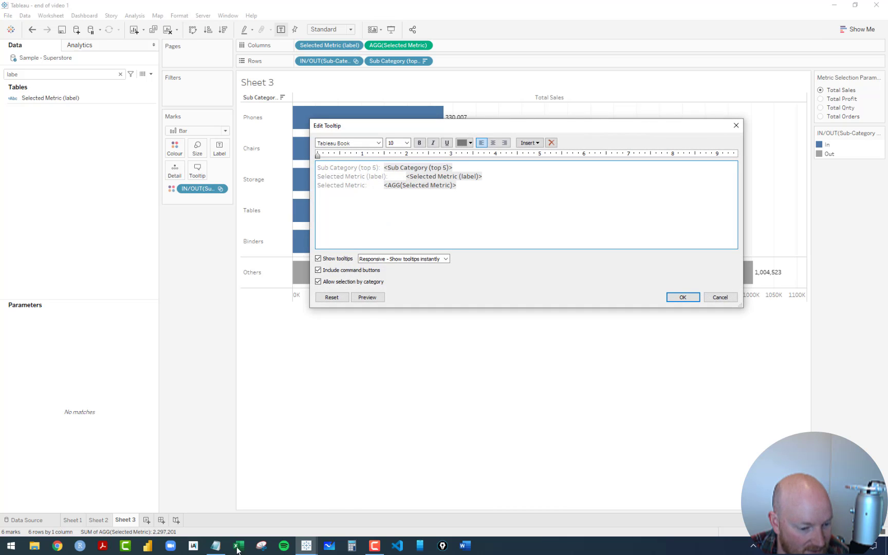
left_click(215, 545)
left_click_drag(579, 156, 317, 131)
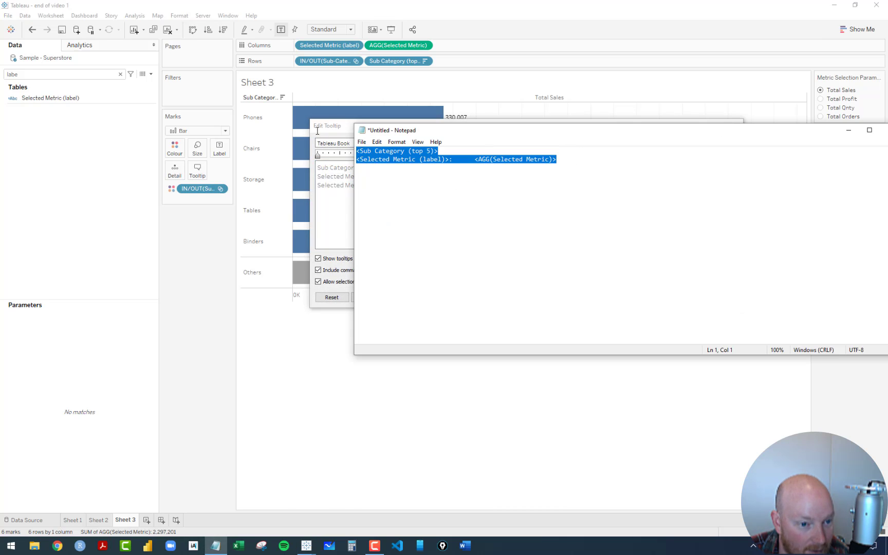
left_click(337, 138)
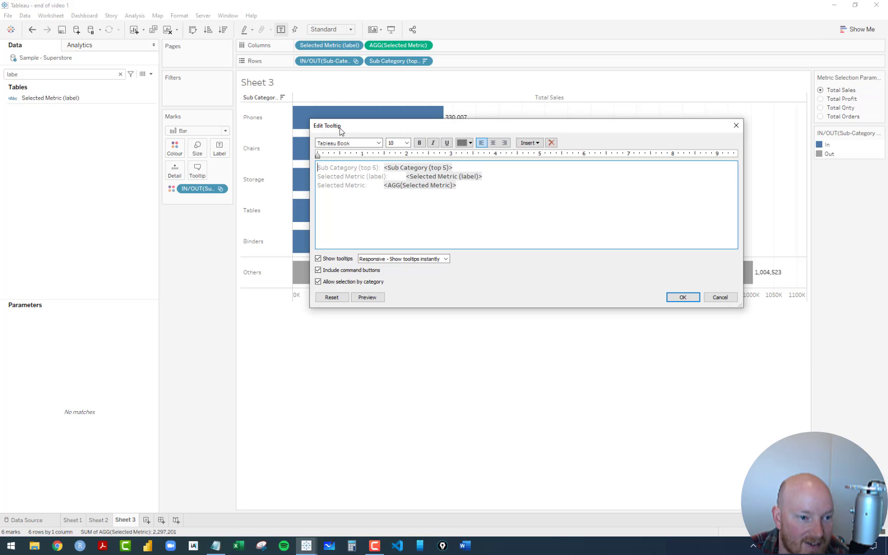
left_click(719, 297)
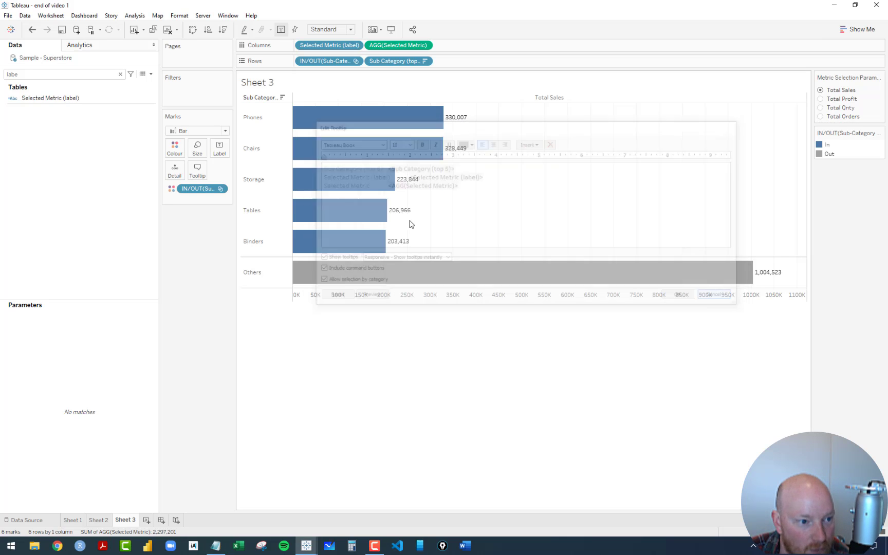
Step: Clear the field search, add the MTD measure to the chart's tooltip and review the resulting tooltip text
left_click(120, 74)
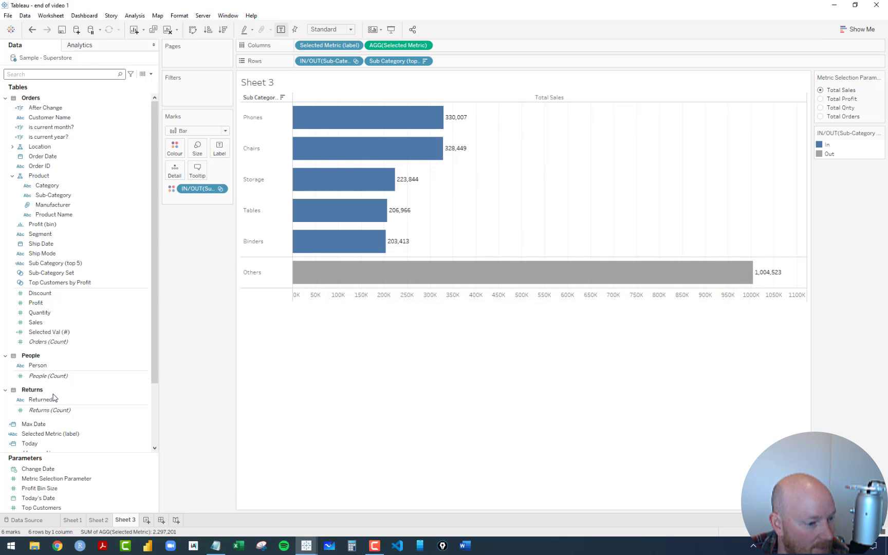
scroll(41, 438, "down", 3)
left_click_drag(51, 385, 176, 175)
left_click_drag(190, 201, 198, 173)
mouse_move(315, 188)
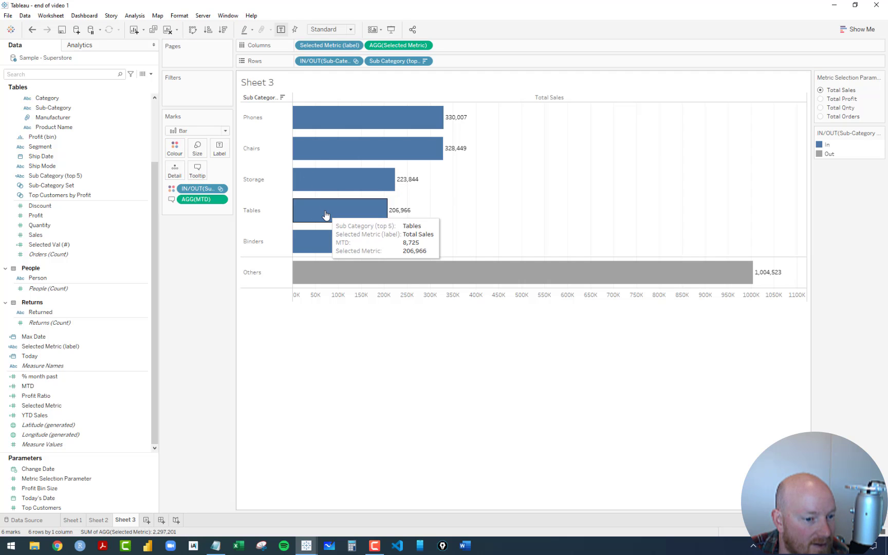
mouse_move(345, 125)
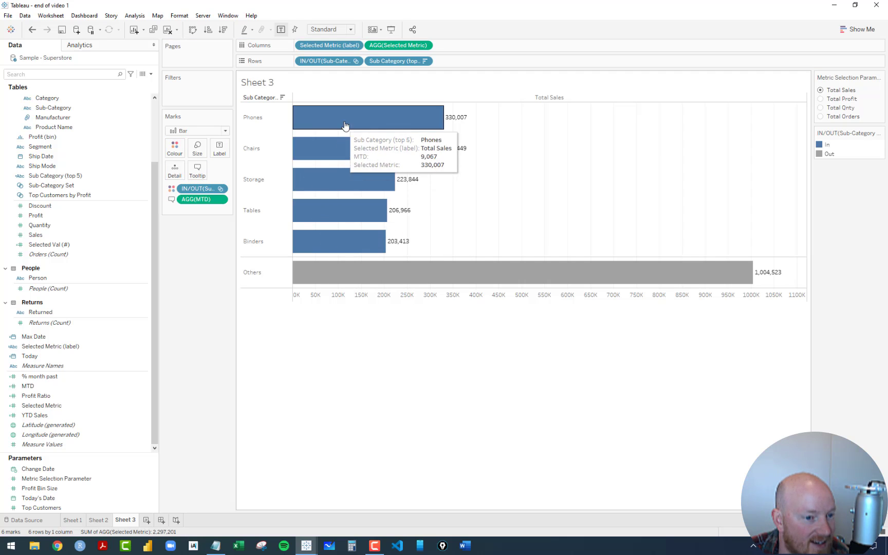
left_click(197, 168)
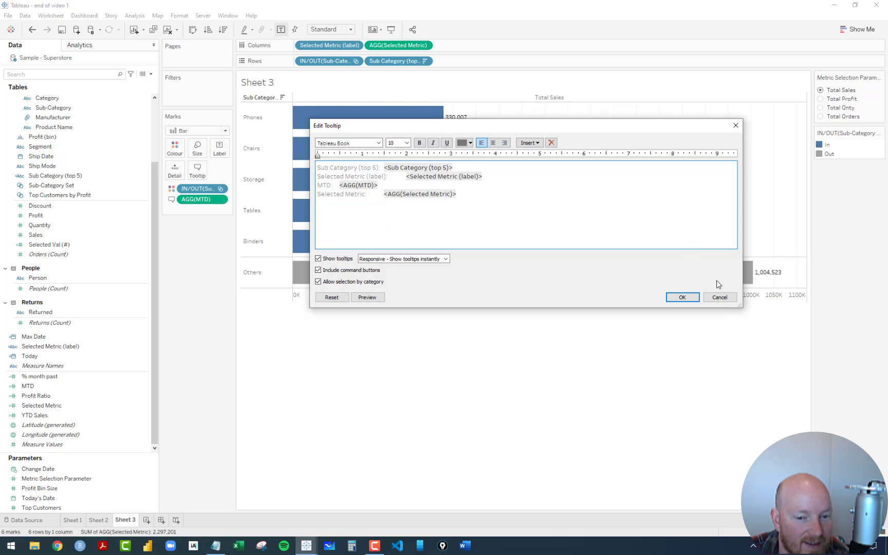
left_click(719, 298)
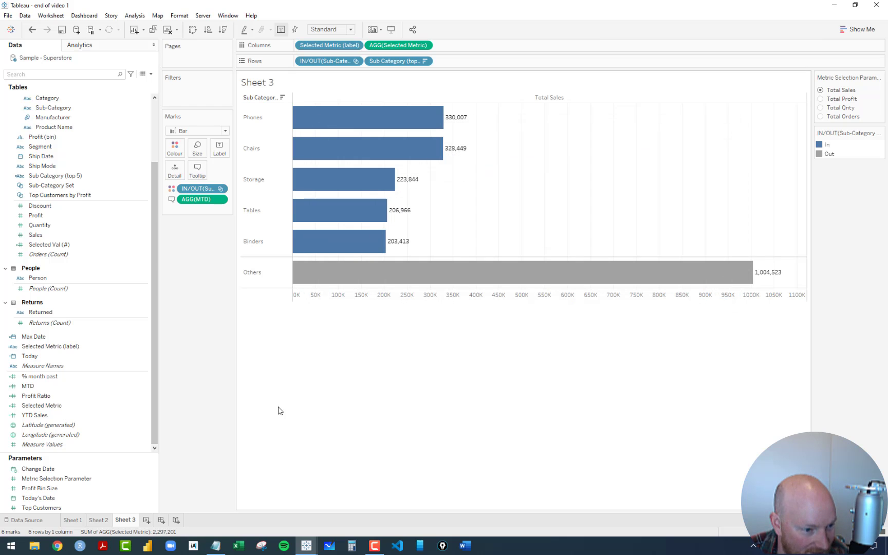
Step: Look at the tooltip copy in Notepad, return to Tableau and undo adding MTD to the tooltip
left_click(216, 546)
left_click(574, 158)
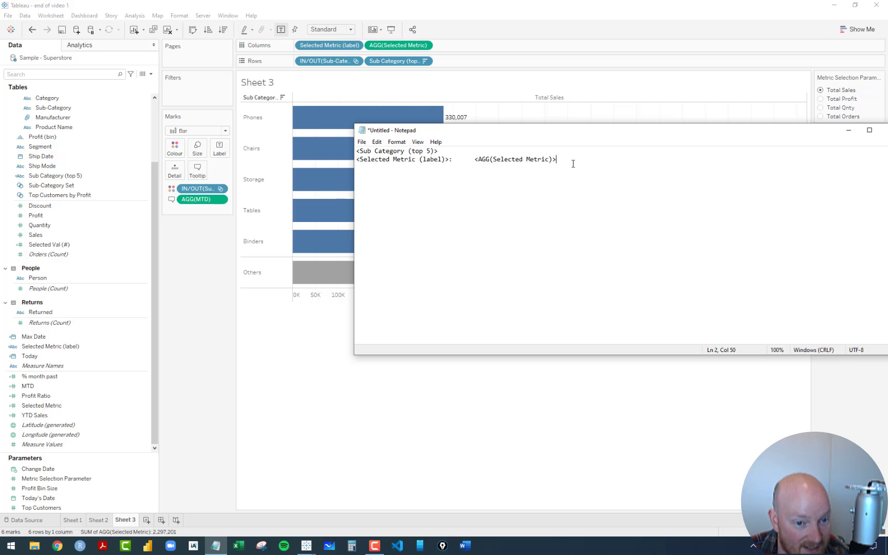
left_click(200, 213)
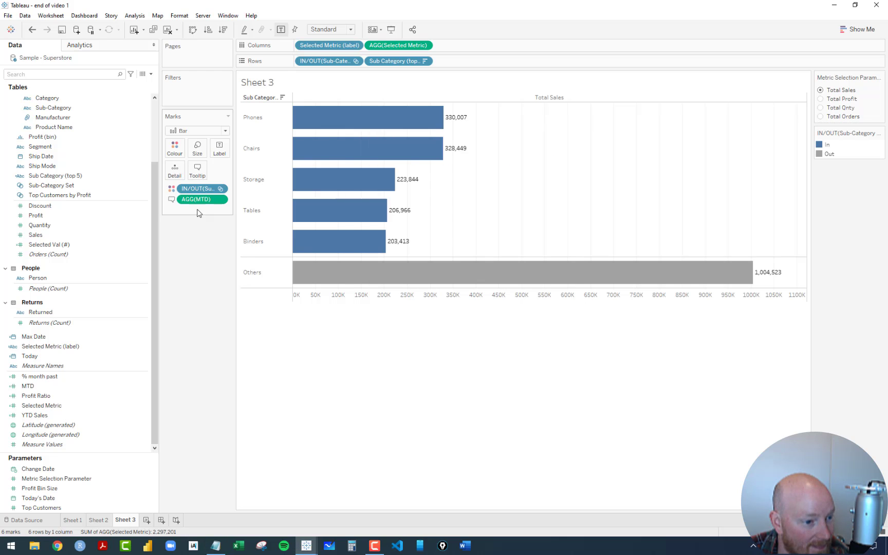
left_click(30, 32)
left_click(30, 32)
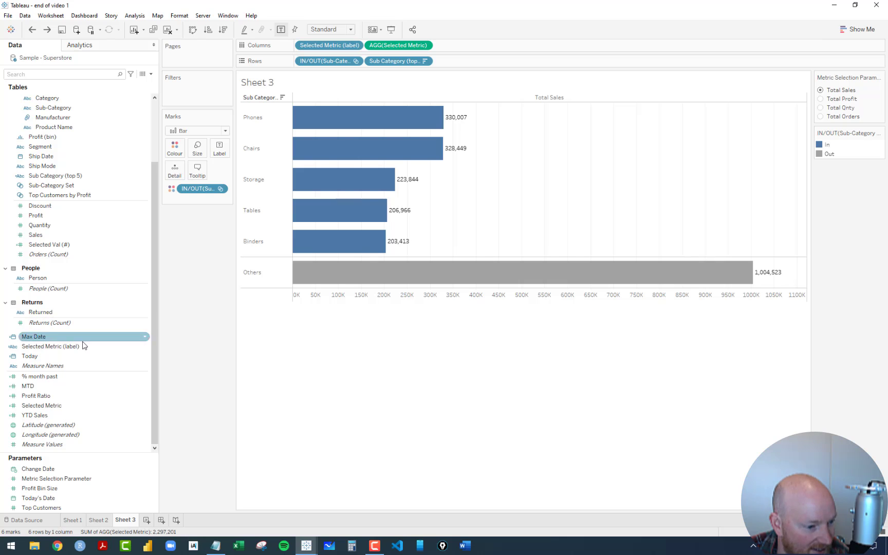
Step: Add the MTD measure to the bar chart's tooltip, reset the tooltip to its default content and check it on the bars
left_click_drag(29, 388, 197, 169)
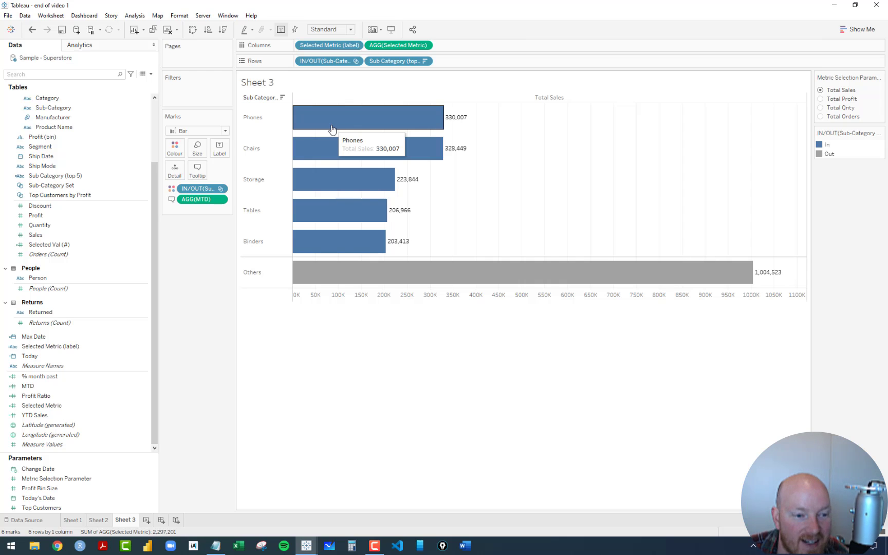
left_click(216, 546)
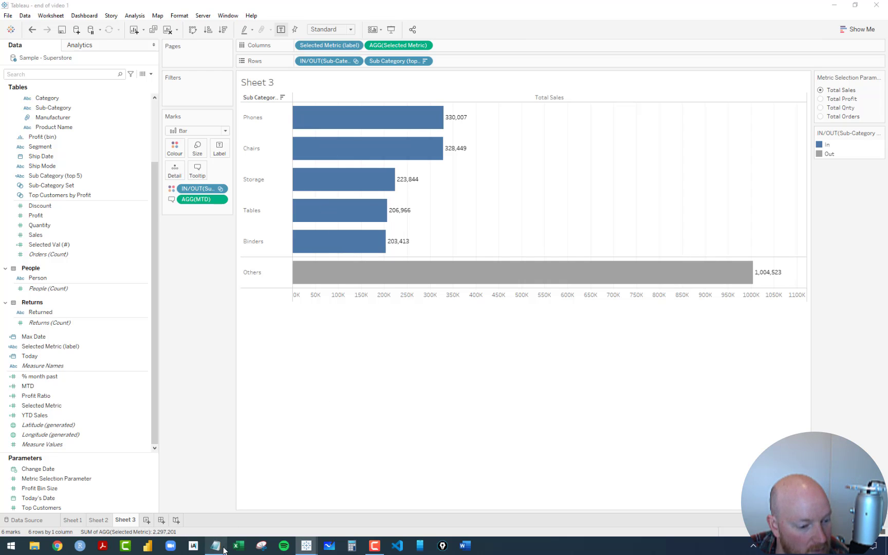
left_click(203, 211)
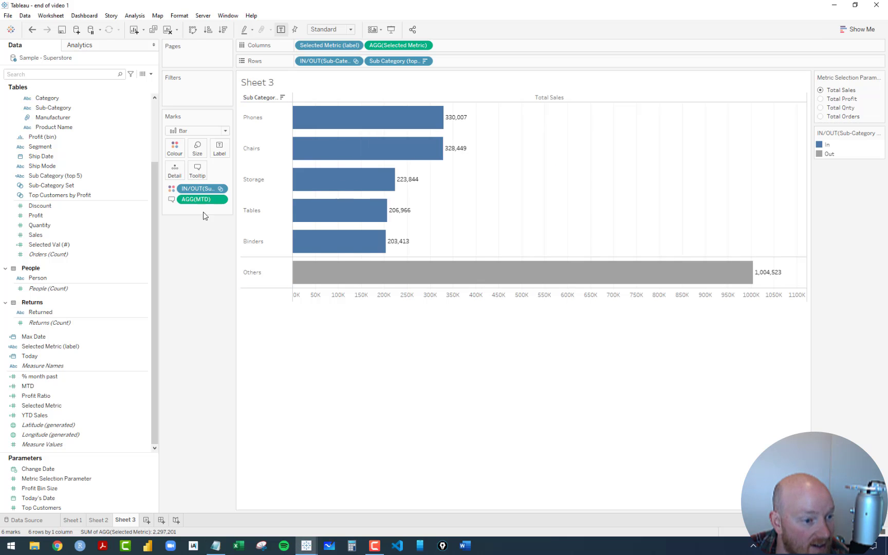
left_click(196, 171)
left_click(332, 298)
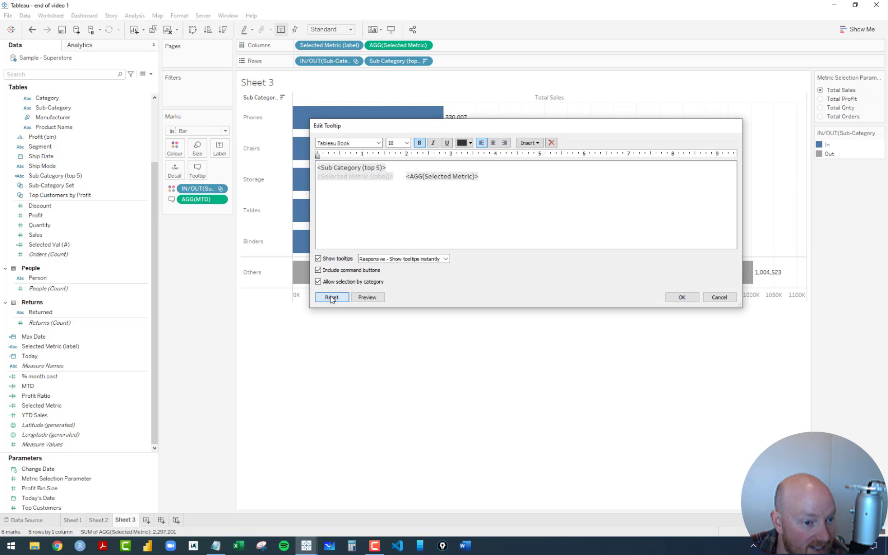
key("Return")
mouse_move(343, 188)
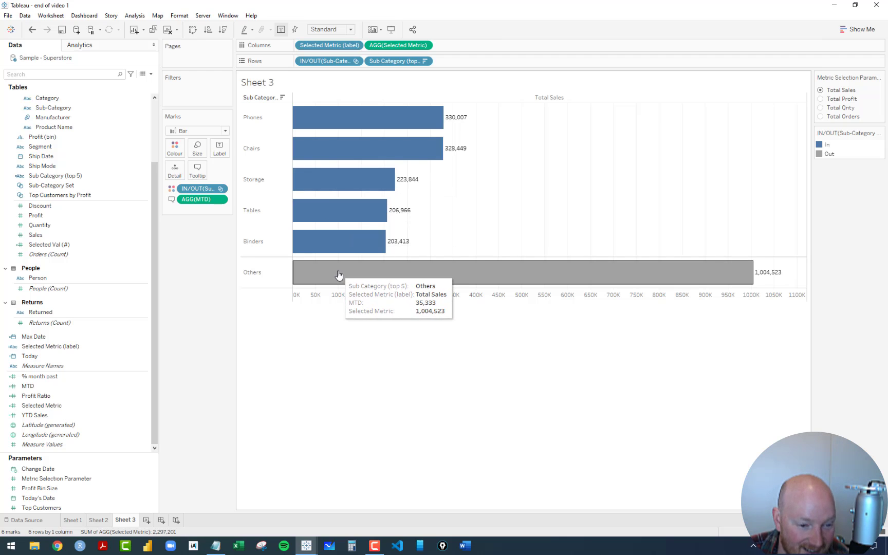
Step: Copy all the tooltip text kept in Notepad and paste it over the Sub Category and Selected Metric (label) lines of Tableau's tooltip
left_click(215, 546)
key("ctrl+a")
key("ctrl+c")
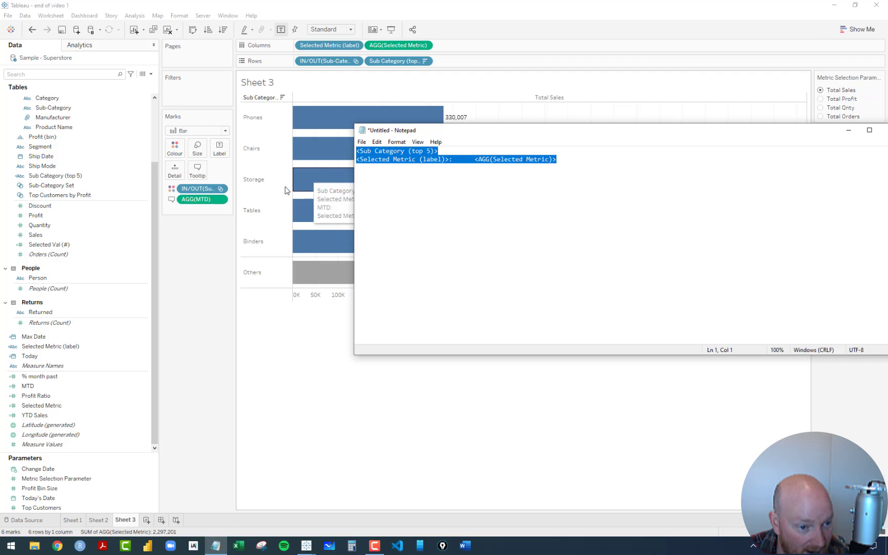
left_click(308, 193)
left_click(197, 171)
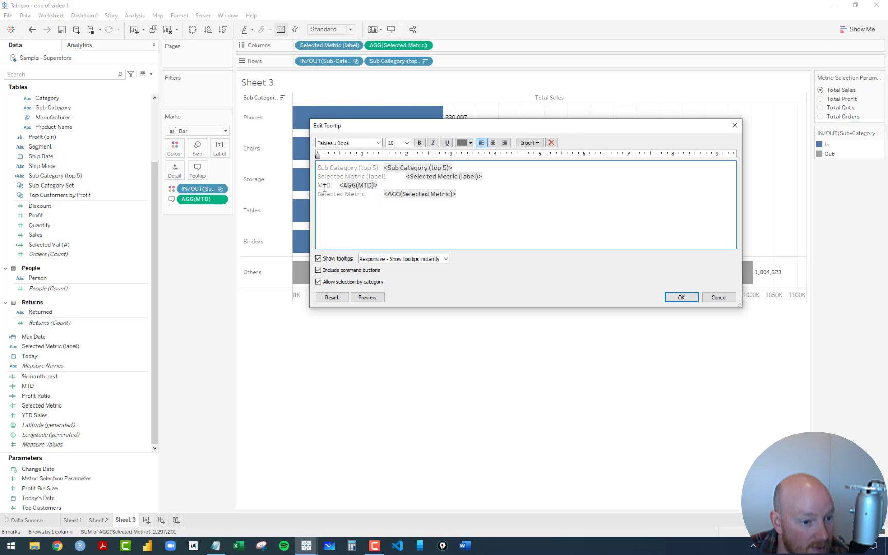
left_click_drag(482, 176, 271, 159)
key("ctrl+v")
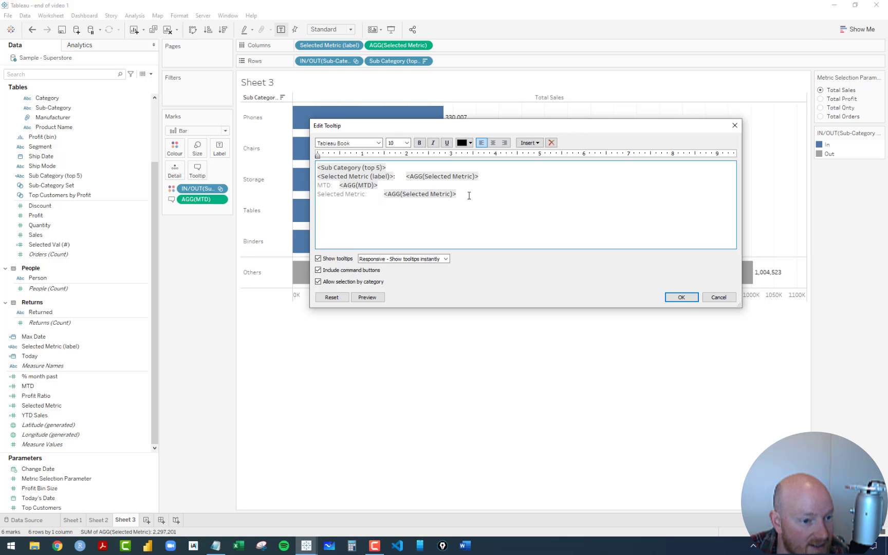
Step: Delete the default Selected Metric line from the end of the tooltip text, keeping the MTD line, and apply the tooltip
left_click_drag(500, 196, 305, 196)
key("BackSpace")
key("BackSpace")
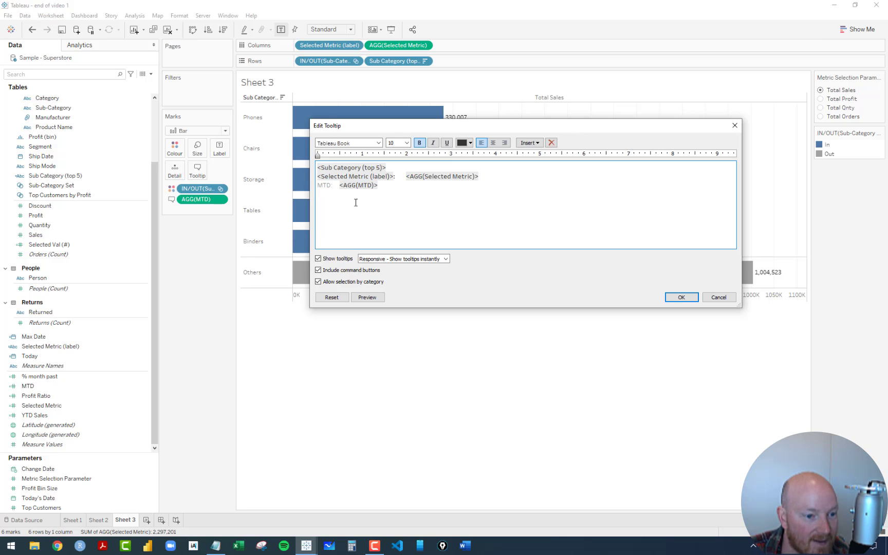
left_click(680, 298)
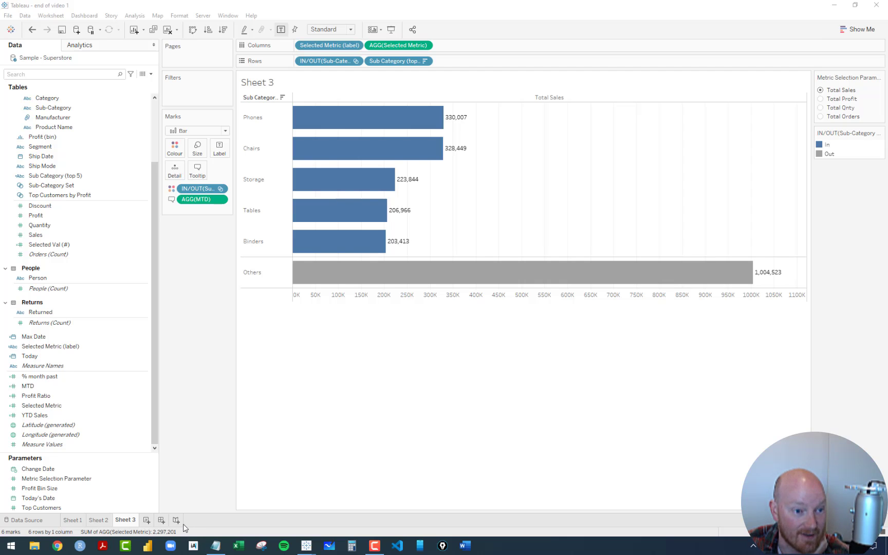
Step: Duplicate Sheet 3, and in the copy remove MTD from the tooltip and both sub-category fields from the rows
right_click(125, 522)
left_click(157, 430)
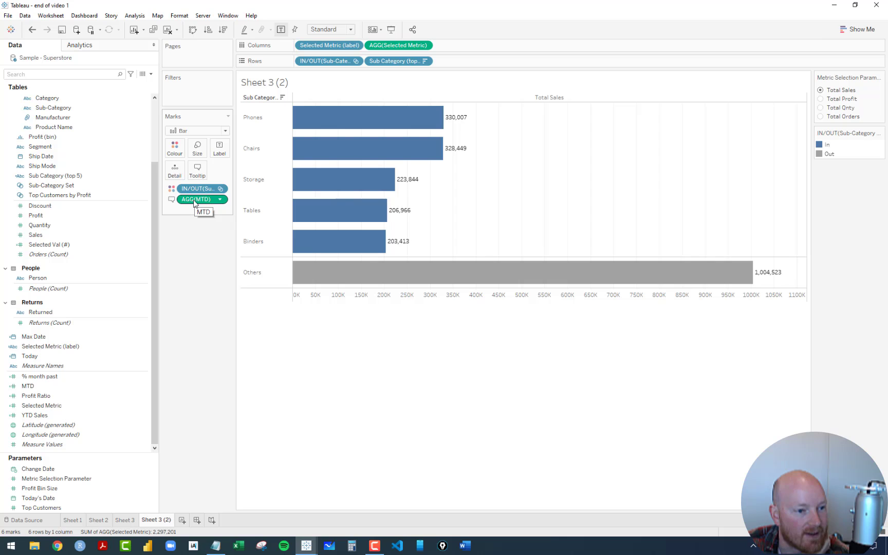
left_click_drag(194, 204, 247, 173)
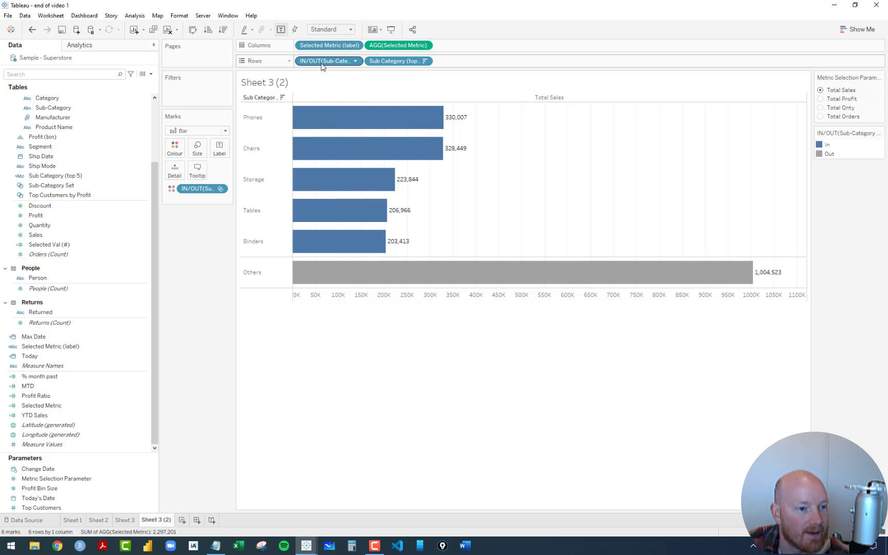
left_click_drag(322, 66, 279, 138)
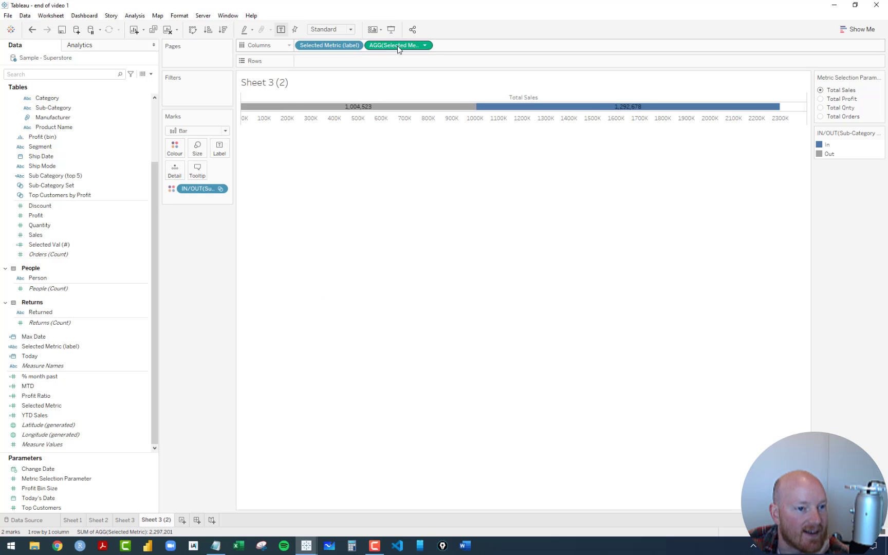
Step: Turn the chart into a pie with Selected Metric as the slice angle, and remove Selected Metric (label) from the columns
left_click_drag(398, 45, 239, 129)
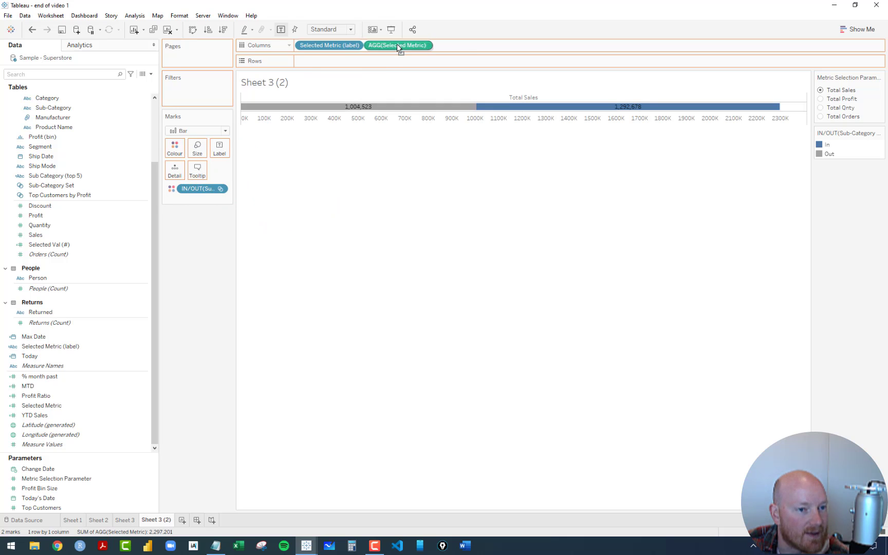
left_click(205, 130)
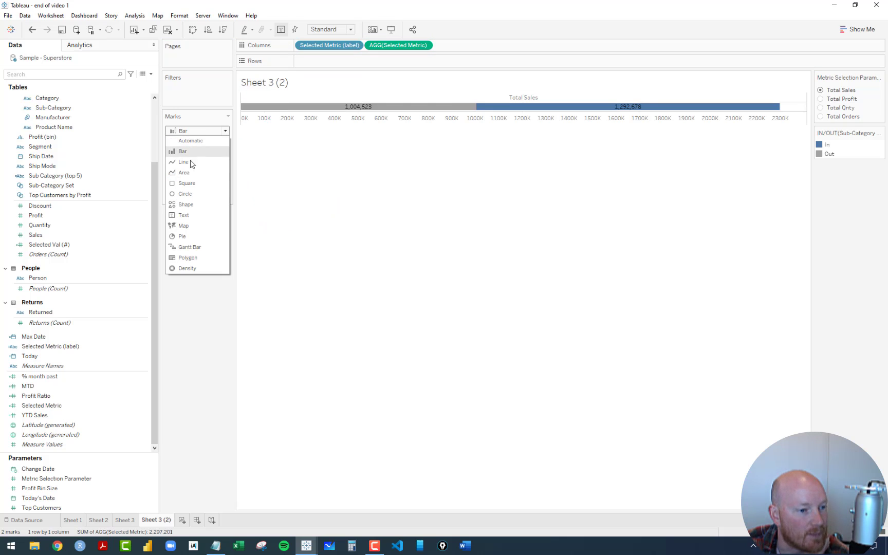
left_click(183, 237)
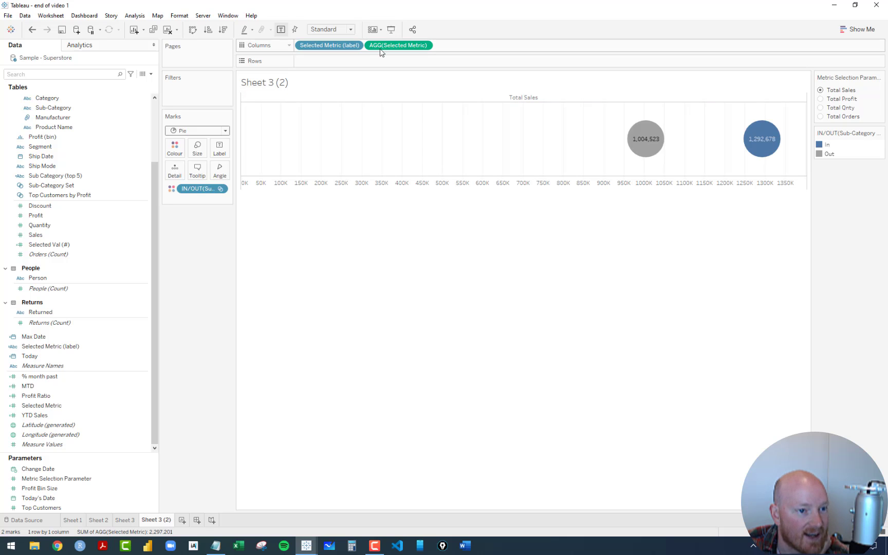
left_click_drag(391, 46, 221, 178)
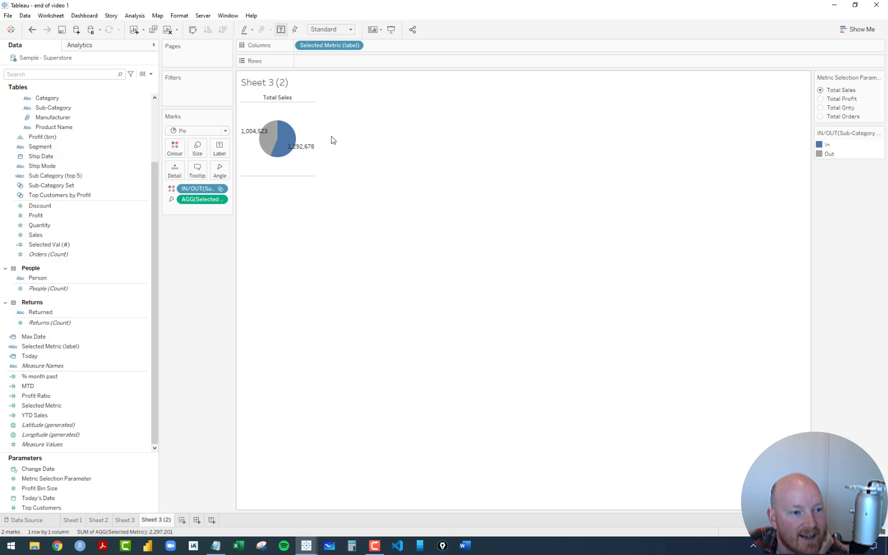
left_click_drag(325, 47, 204, 283)
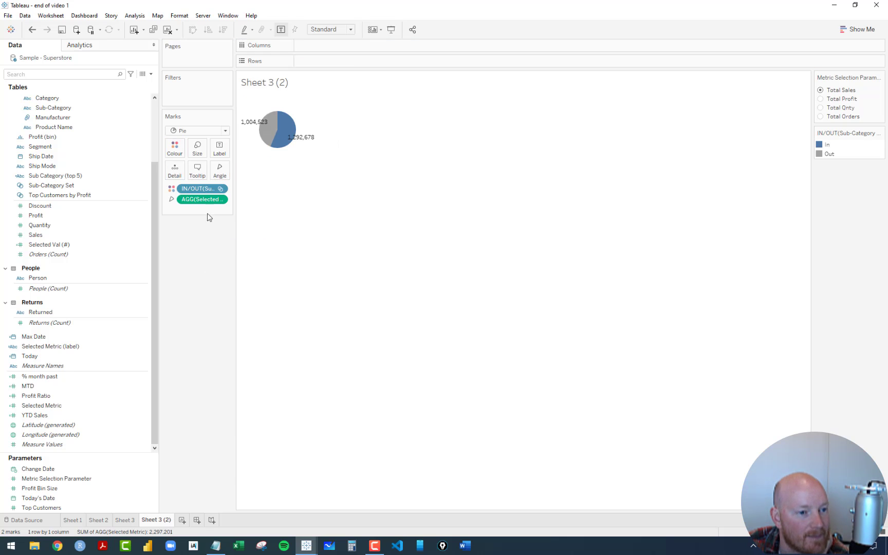
Step: Fit the pie chart to the entire view
left_click(350, 30)
left_click(346, 36)
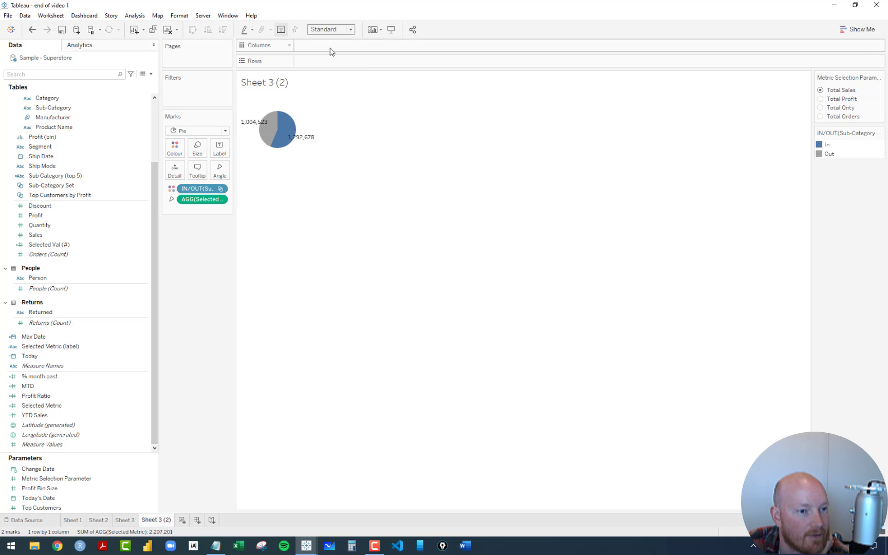
left_click(350, 29)
left_click(335, 41)
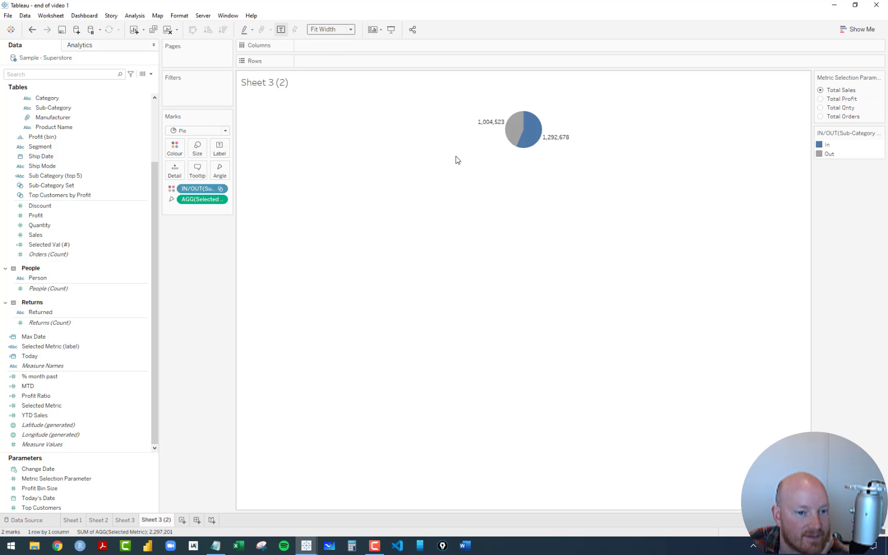
left_click(349, 30)
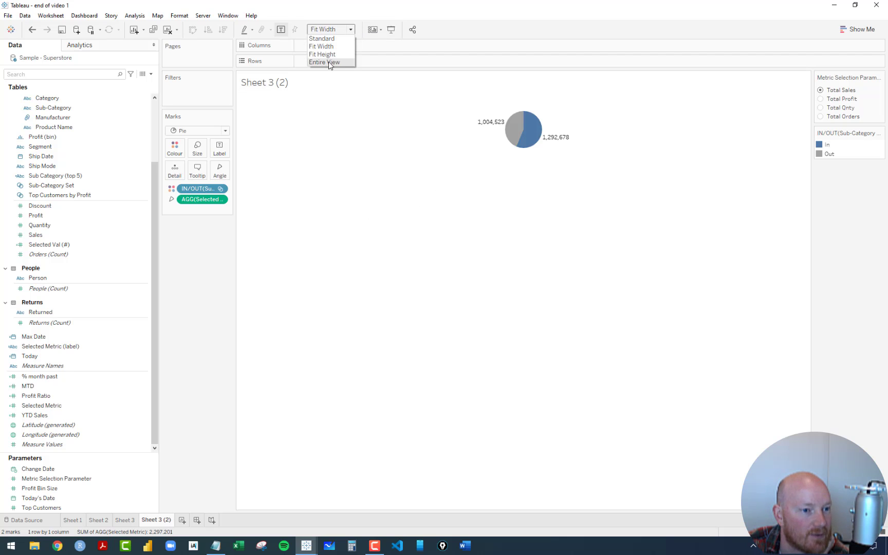
left_click(325, 64)
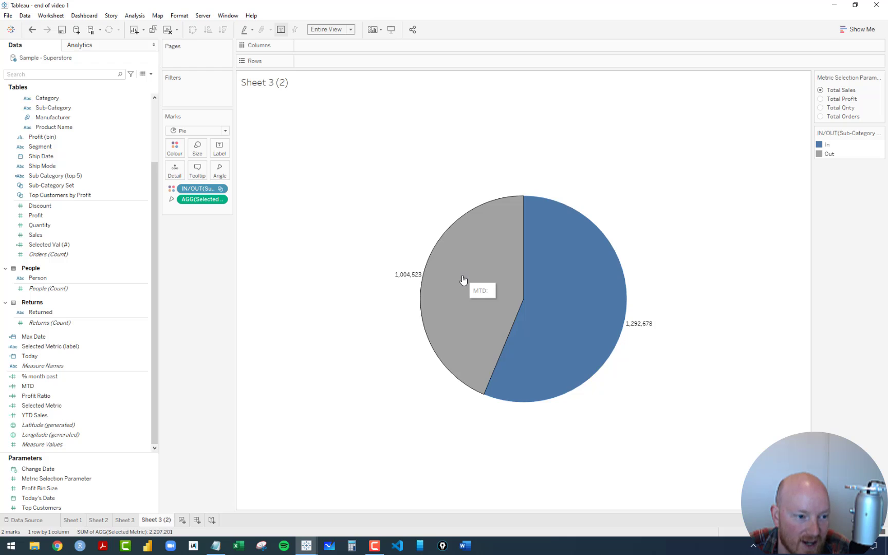
Step: Check the pie chart with the Total Profit and Total Qnty metrics, then return the parameter to Total Sales
left_click(822, 98)
left_click(822, 108)
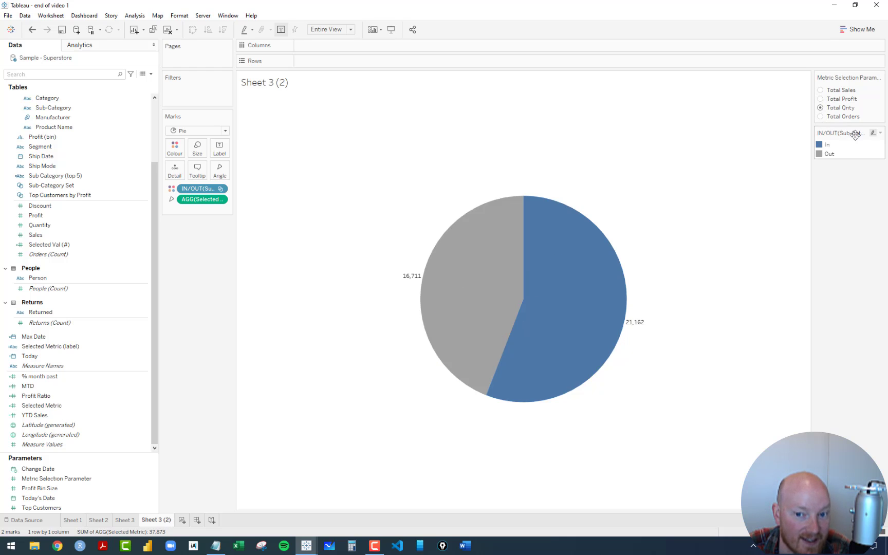
left_click(822, 99)
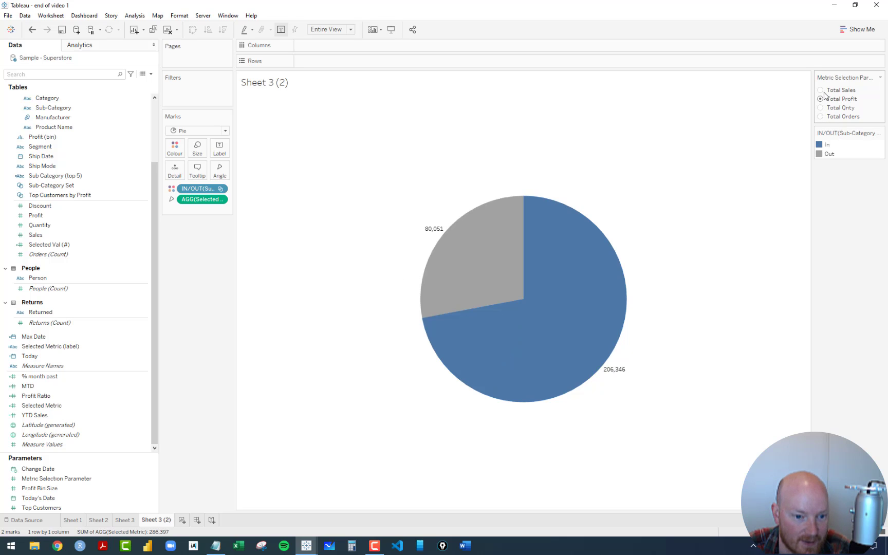
left_click(821, 90)
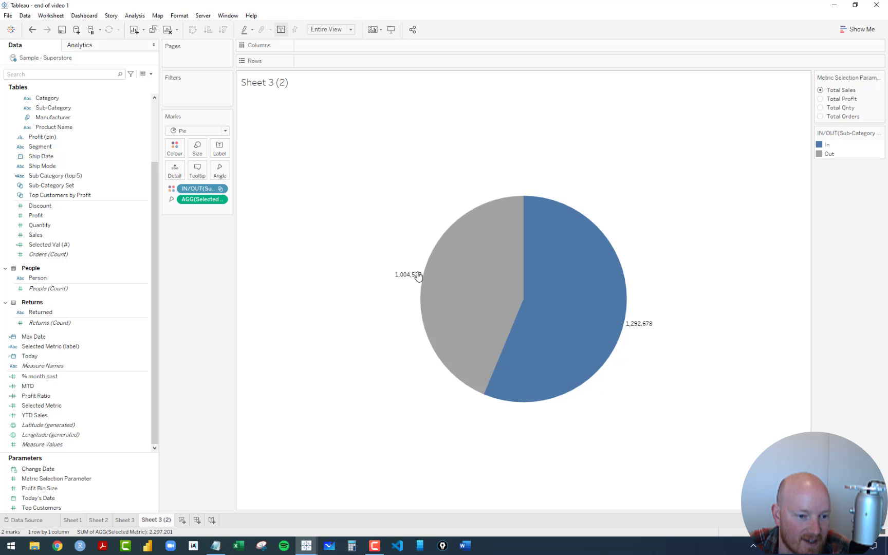
Step: Add a copy of Selected Metric to the pie labels and show it as percent of total
left_click(219, 148)
left_click(183, 250)
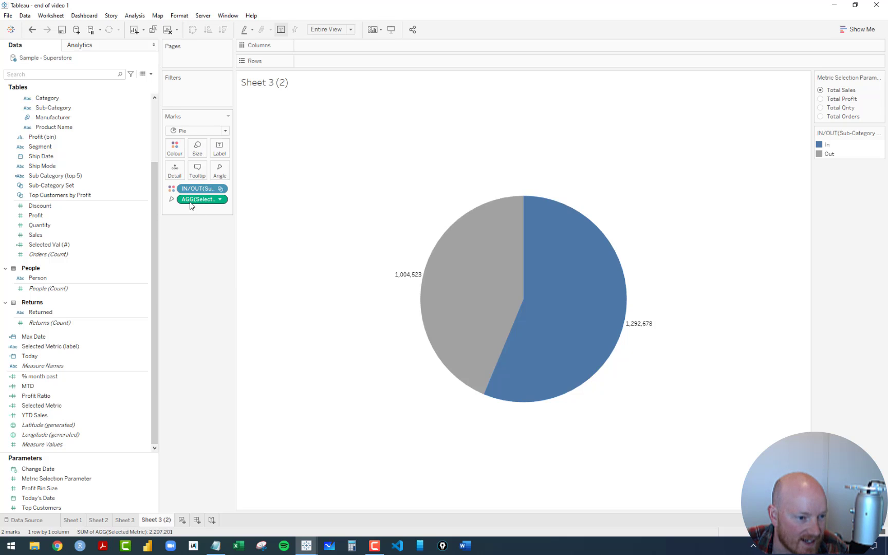
left_click_drag(190, 204, 217, 153)
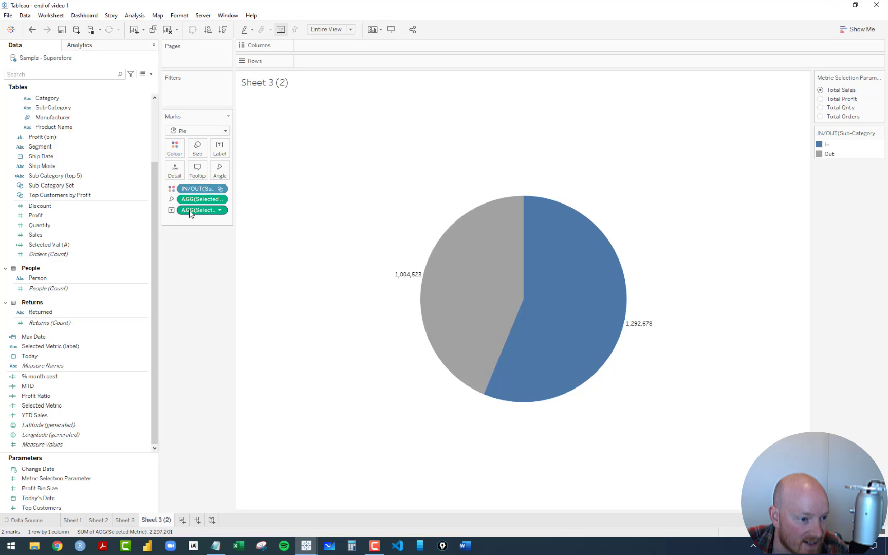
left_click(220, 211)
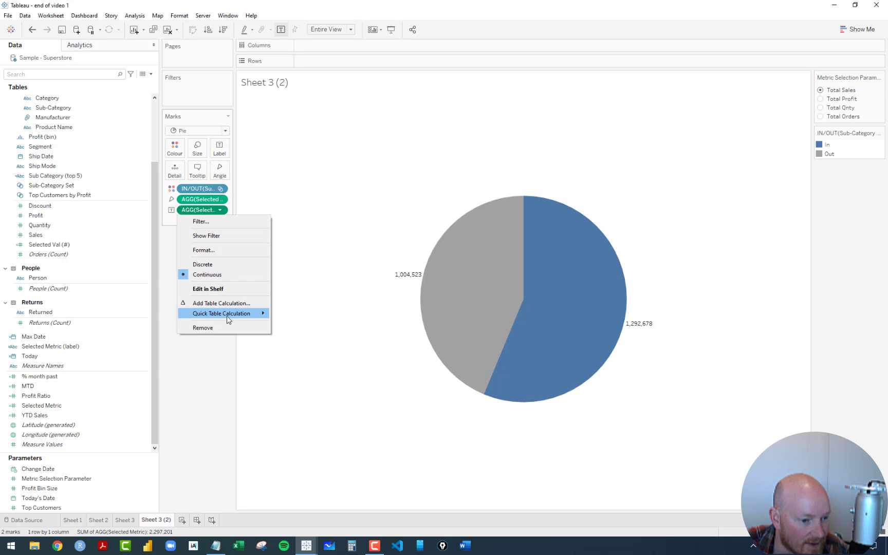
mouse_move(229, 315)
left_click(298, 345)
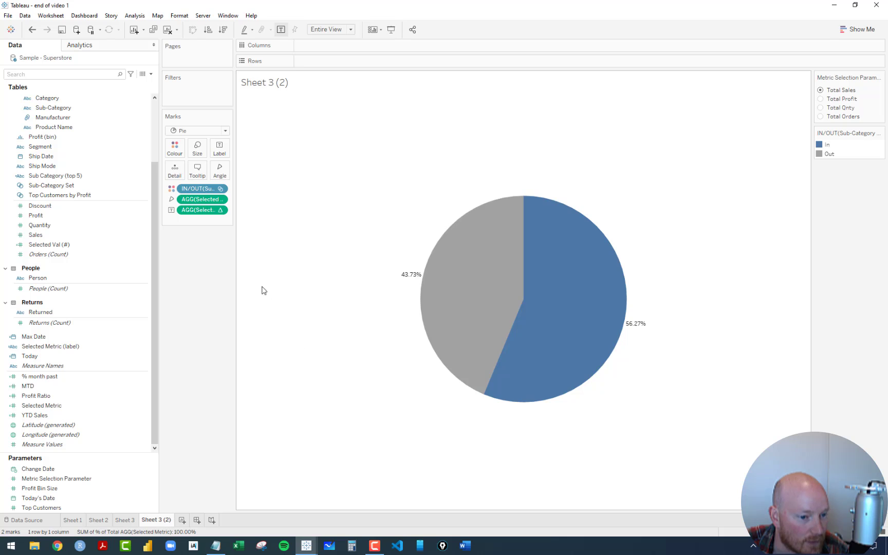
Step: Duplicate the percent-of-total Selected Metric, clear the copy's table calculation and add it to the pie labels as the plain value
left_click_drag(200, 210, 223, 152)
left_click_drag(201, 210, 175, 169)
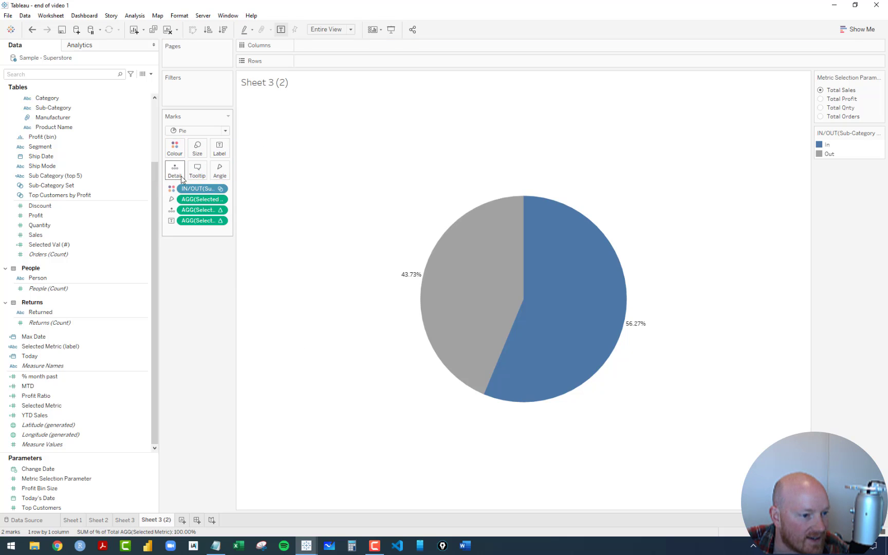
left_click(220, 211)
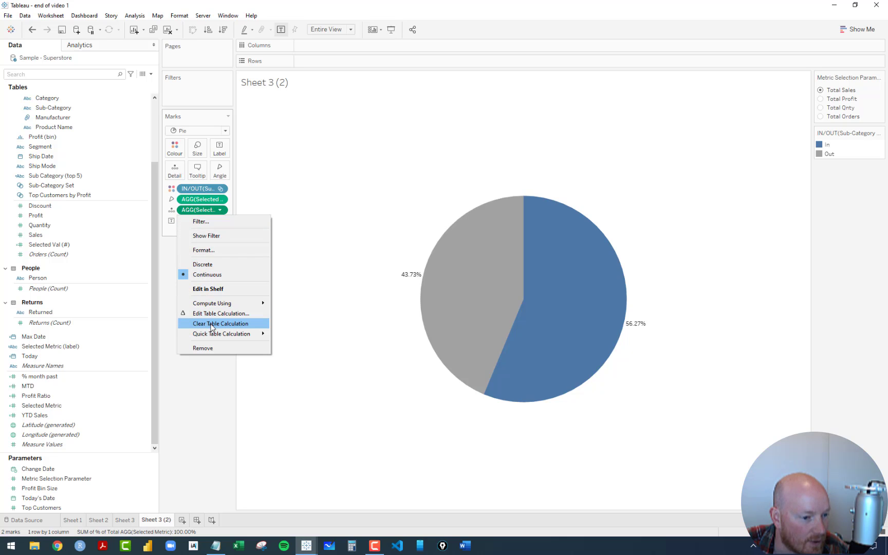
left_click(211, 324)
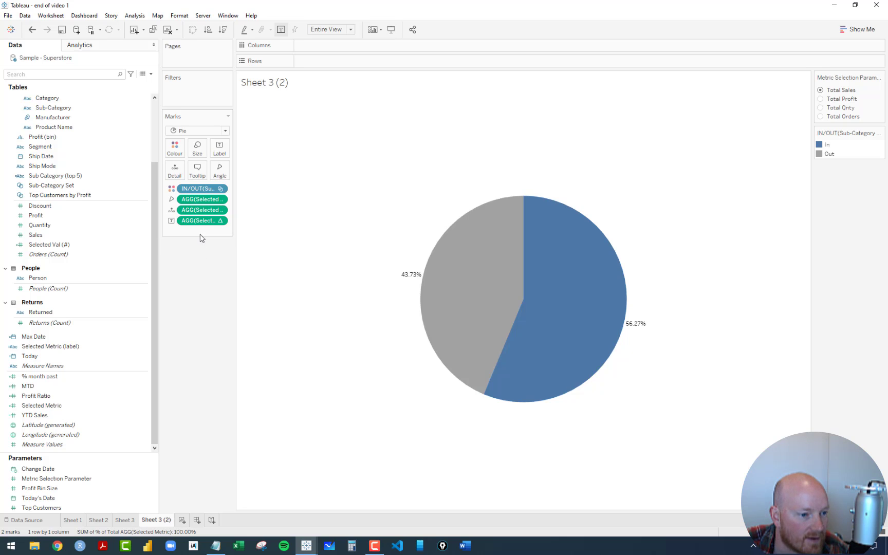
left_click_drag(222, 210, 224, 150)
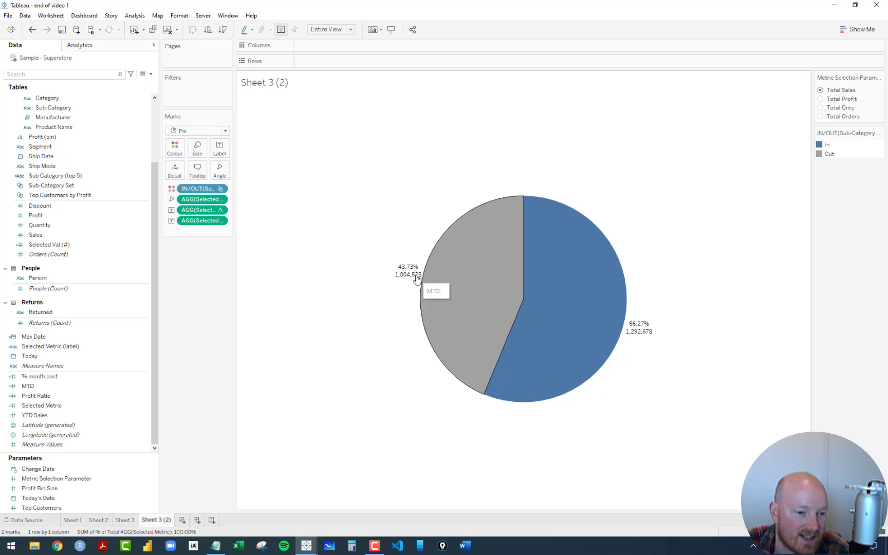
Step: Switch the metric parameter to Total Qnty and then Total Orders to check the pie's percentage and value labels
left_click(821, 108)
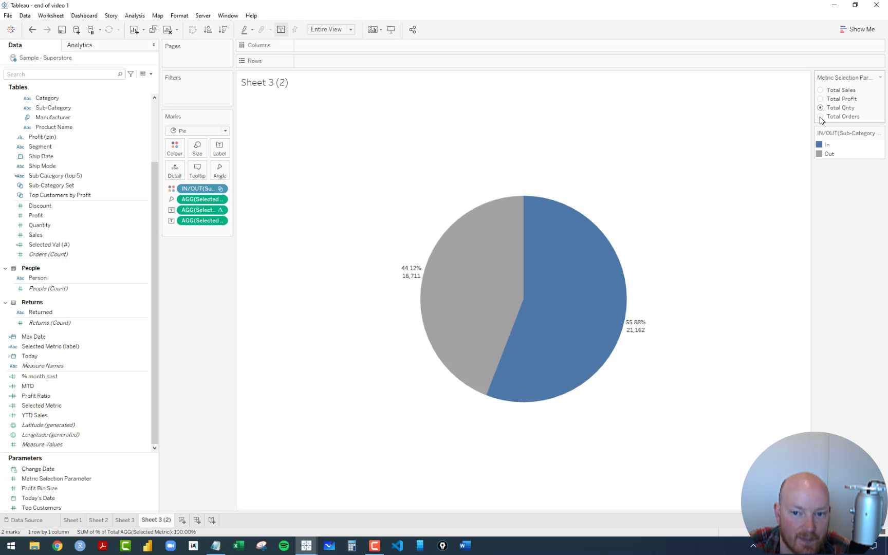
left_click(821, 116)
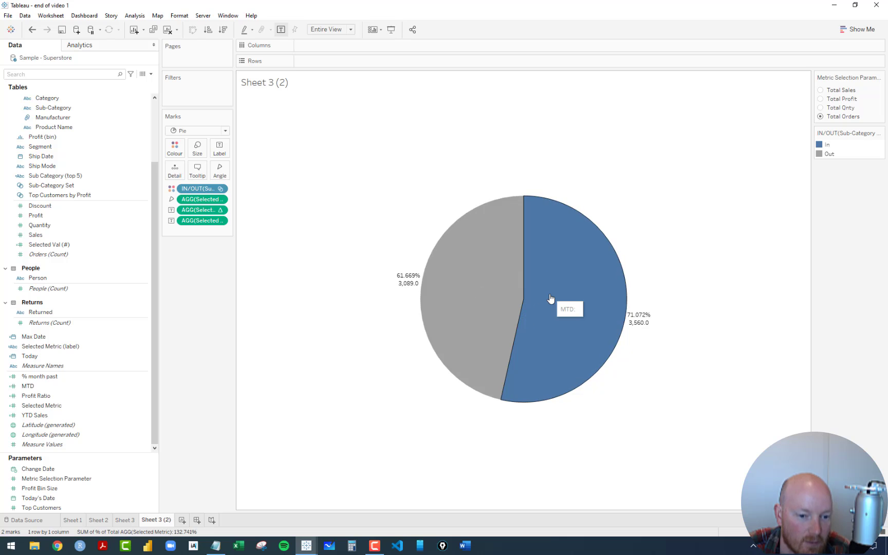
Step: Add two ad-hoc calculations of 1 to the rows so the pie chart is drawn twice
double_click(313, 61)
type("1")
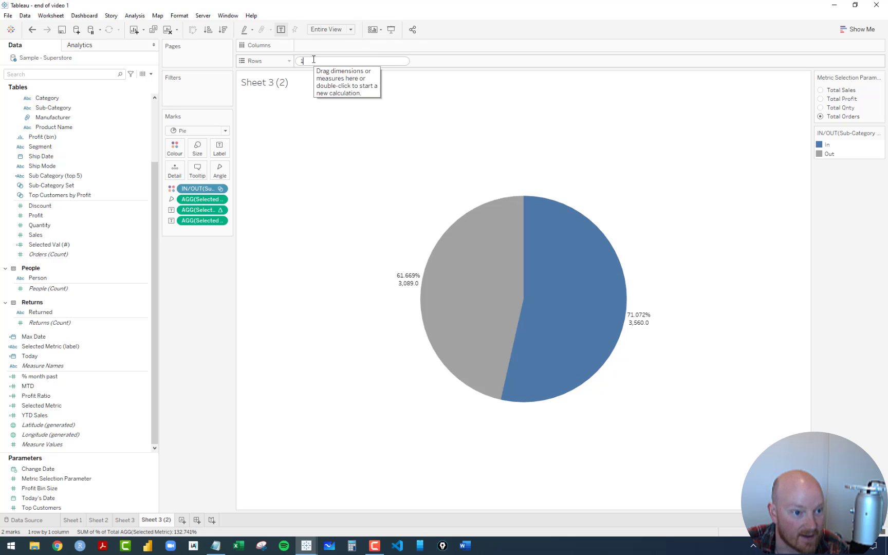
key("Return")
double_click(381, 62)
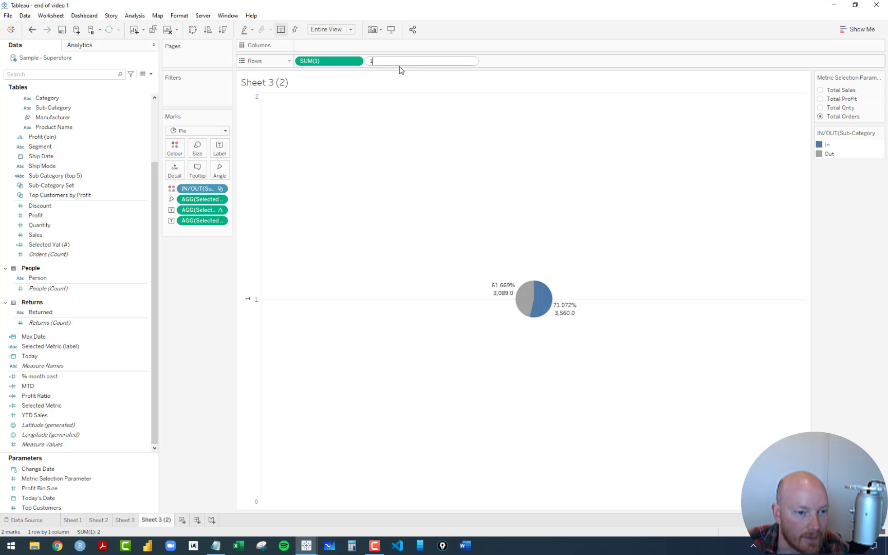
type("1")
key("Return")
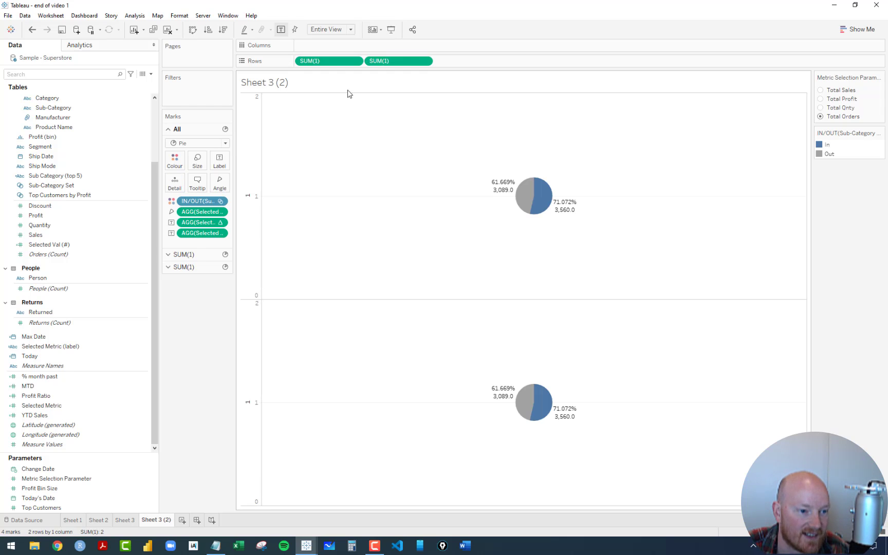
Step: Combine the two SUM(1) pies into a dual axis and synchronise the axes
left_click(252, 370)
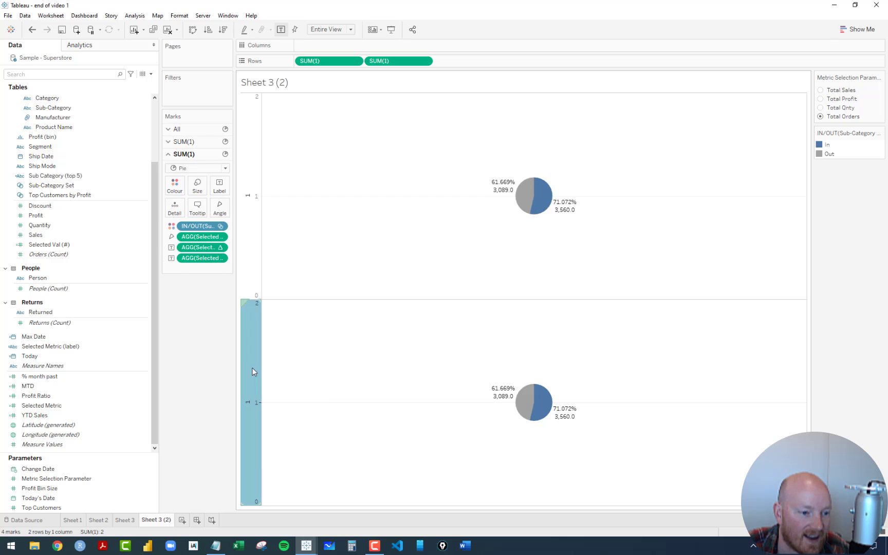
right_click(252, 368)
left_click(282, 414)
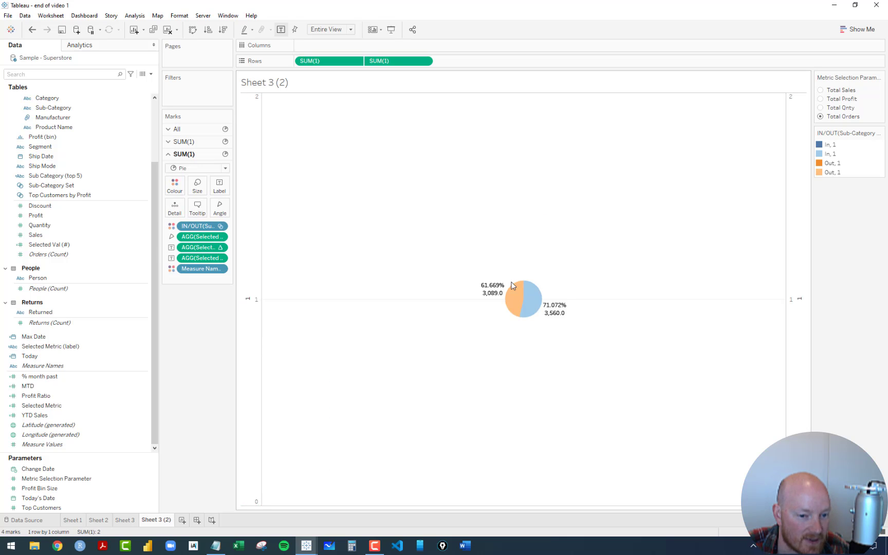
right_click(799, 284)
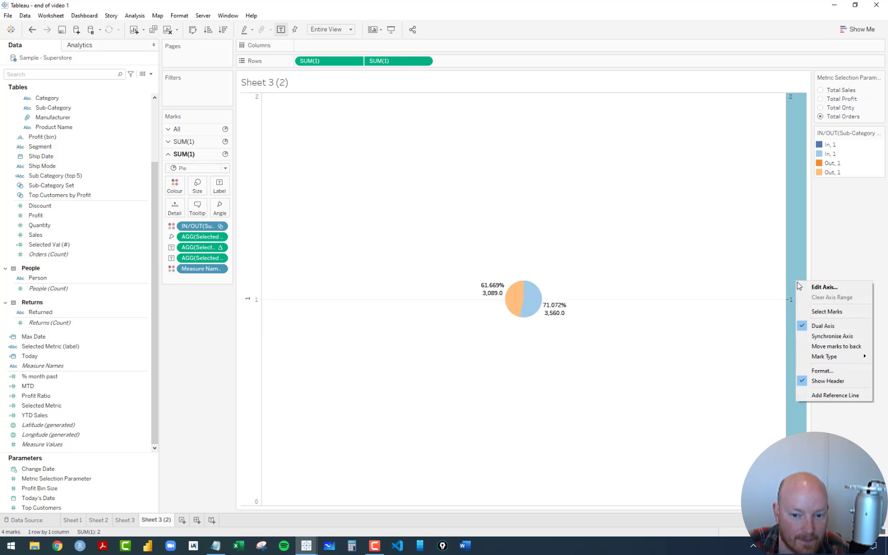
left_click(840, 338)
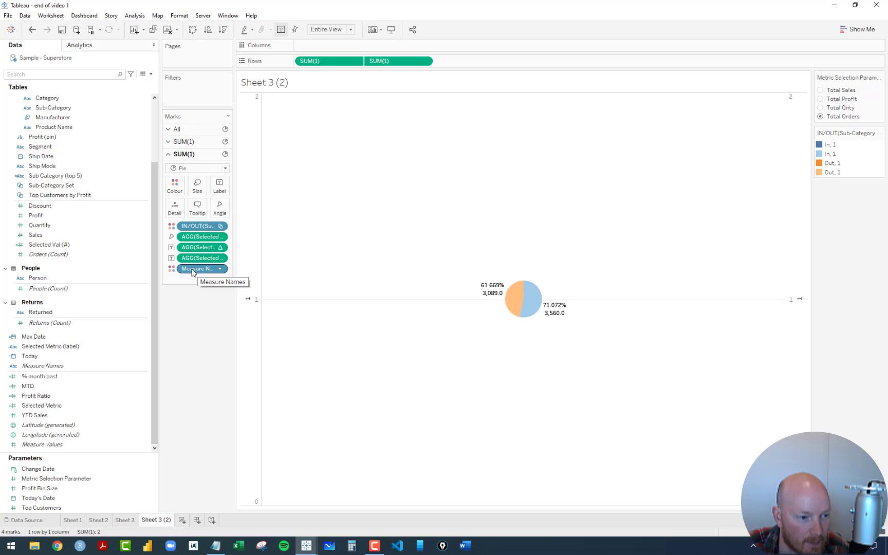
Step: Strip the second SUM(1) pie's marks of Measure Names, the Selected Metric angle and labels, and the IN/OUT set
mouse_move(192, 270)
left_mouse_down()
mouse_move(193, 321)
mouse_move(195, 260)
mouse_move(206, 300)
mouse_move(205, 280)
left_mouse_up()
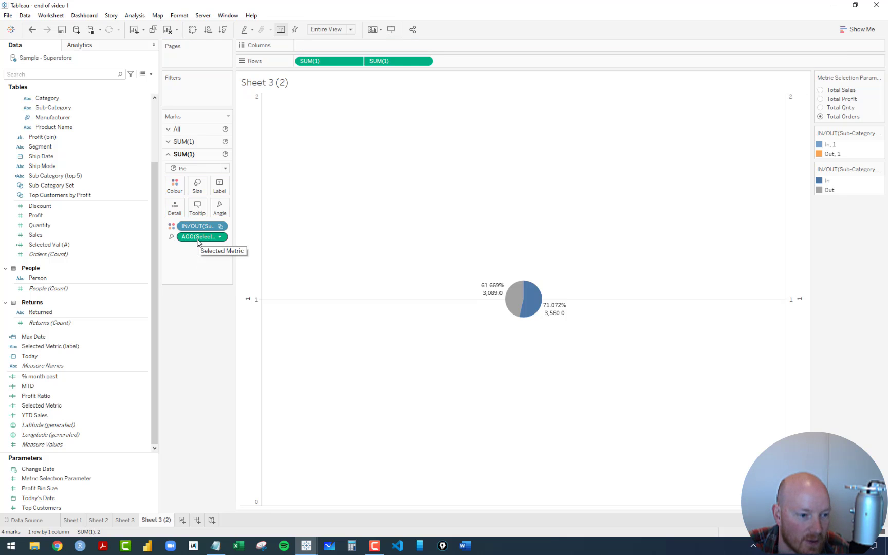
left_click_drag(198, 237, 200, 298)
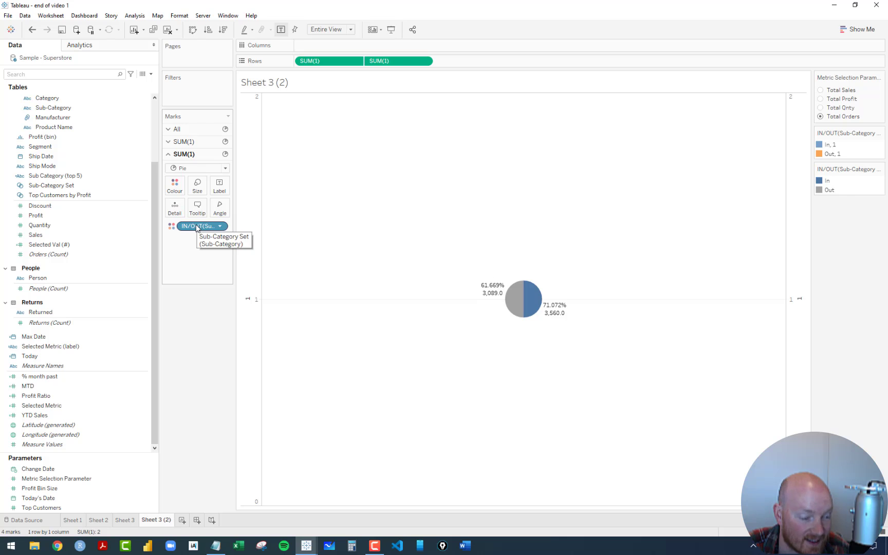
left_click_drag(197, 227, 202, 337)
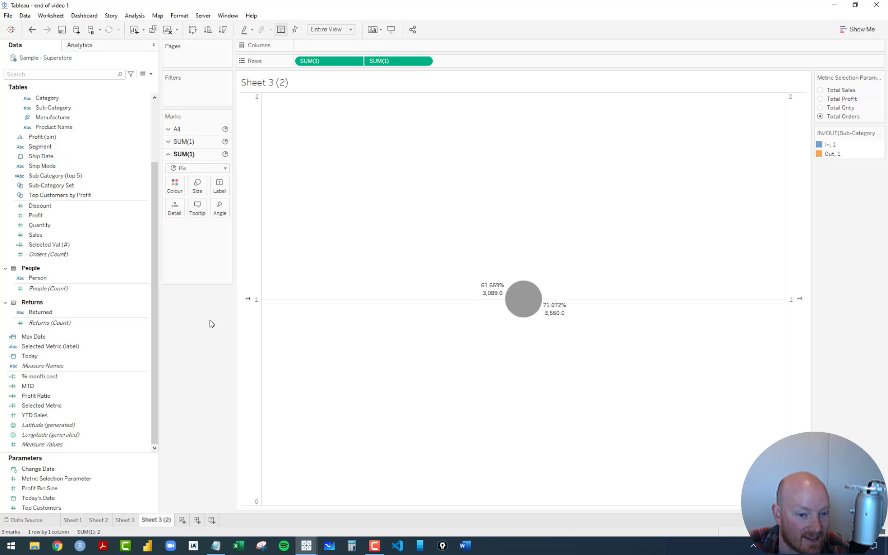
Step: Colour the second SUM(1) pie white
left_click(182, 188)
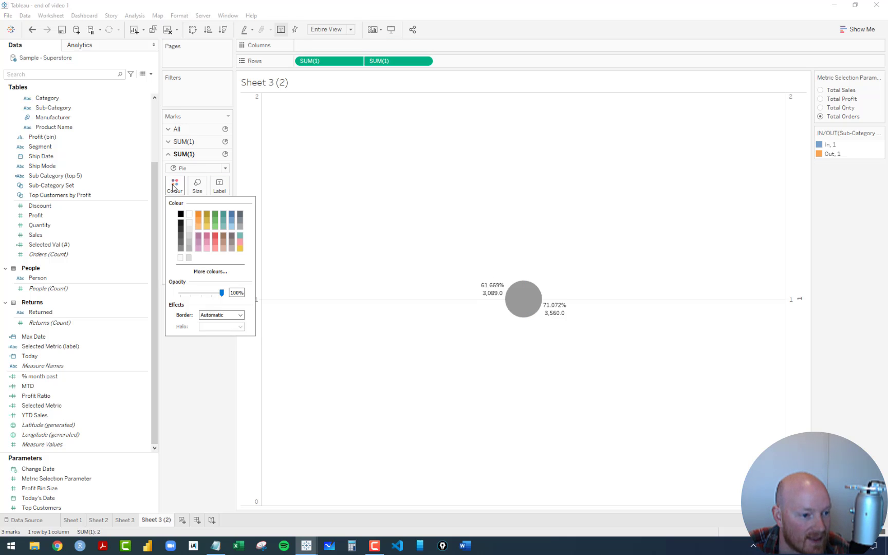
left_click(177, 189)
left_click(176, 190)
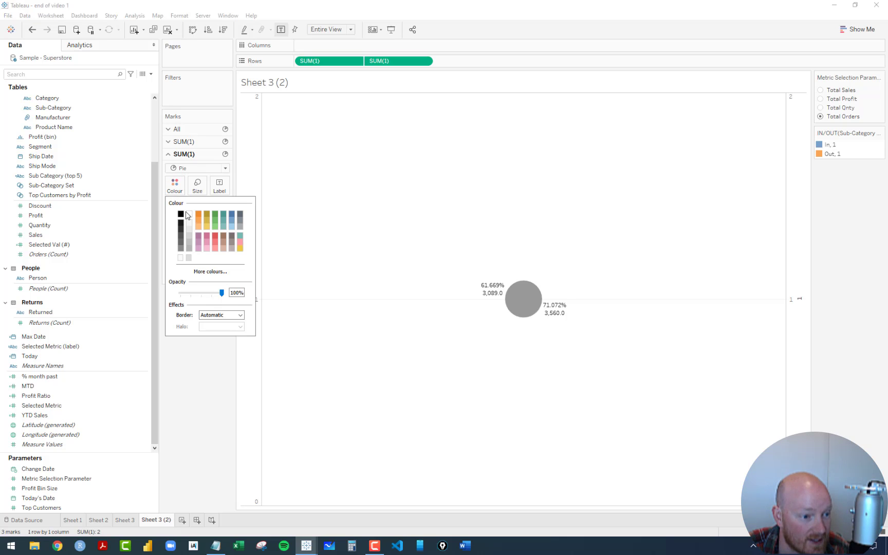
left_click(189, 217)
left_click(202, 353)
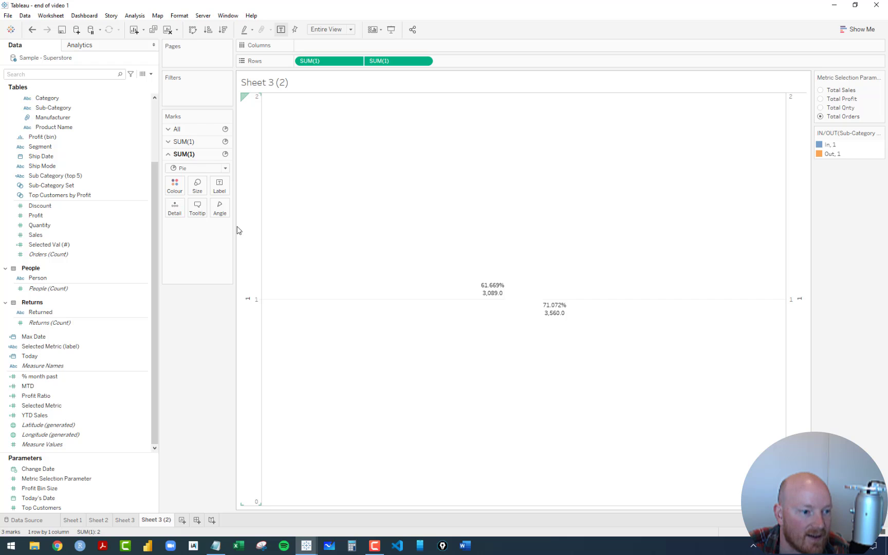
Step: Shrink the white SUM(1) circle so that the pie behind it forms a donut ring
left_click(198, 185)
left_click_drag(208, 207, 207, 208)
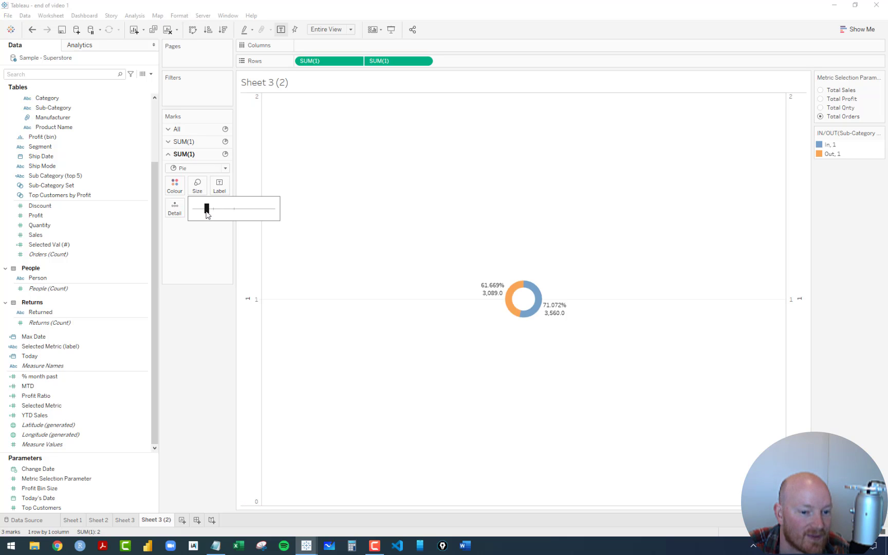
left_click(206, 339)
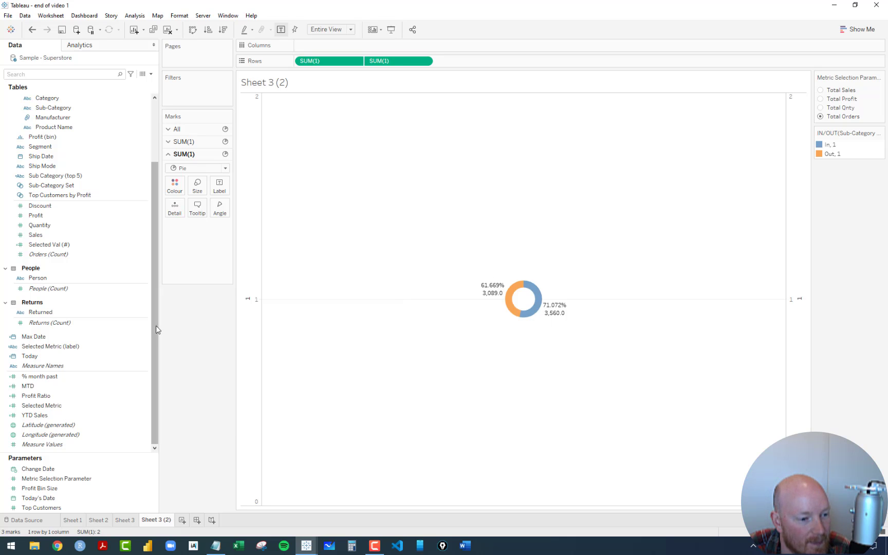
scroll(156, 325, "up", 3)
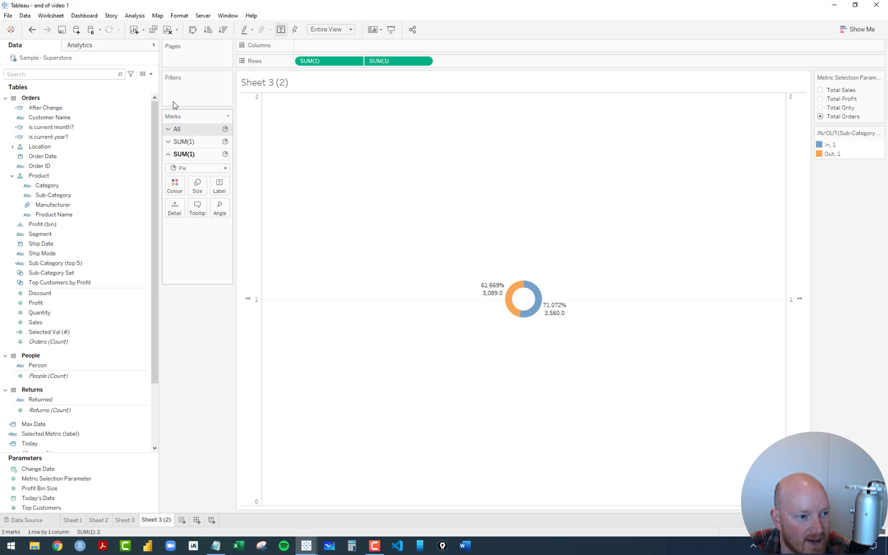
left_click(151, 74)
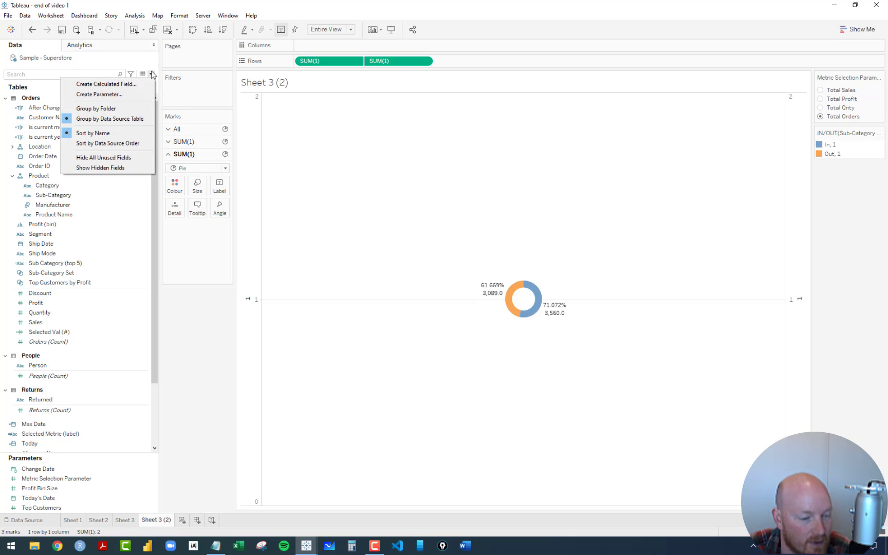
left_click(207, 345)
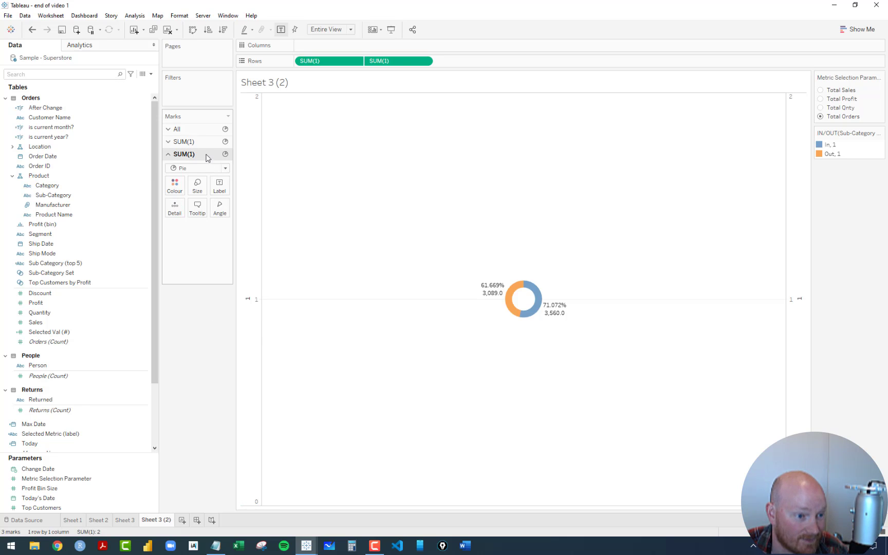
Step: Search the data fields for "sel" and add Selected Metric as the label of the white inner circle
left_click(64, 75)
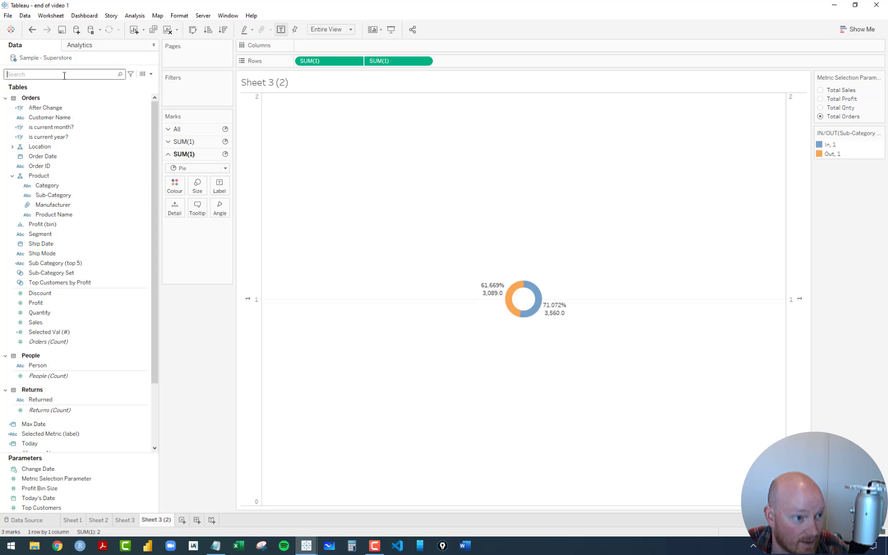
type("sel")
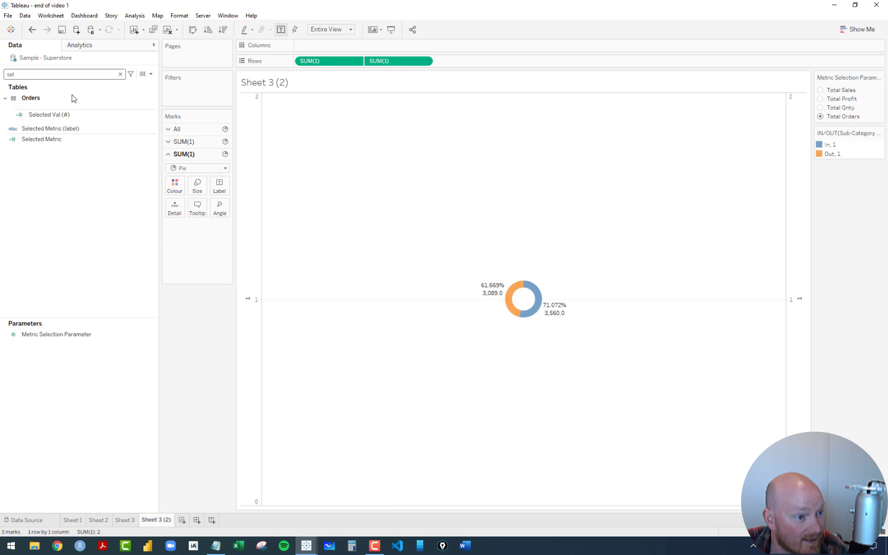
left_click(43, 114)
left_click_drag(34, 138, 220, 188)
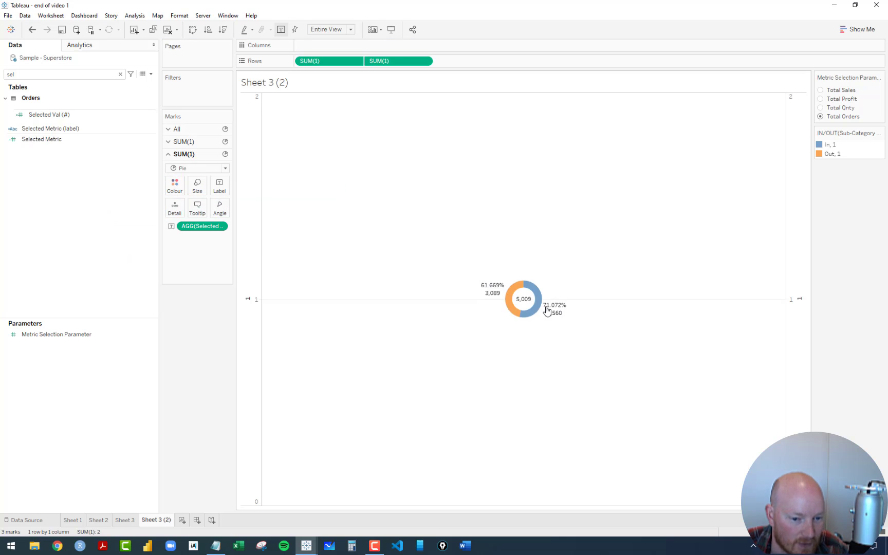
Step: Switch the metric parameter through Total Qnty, Total Profit and Total Sales to check the donut's centre and slice labels
left_click(821, 108)
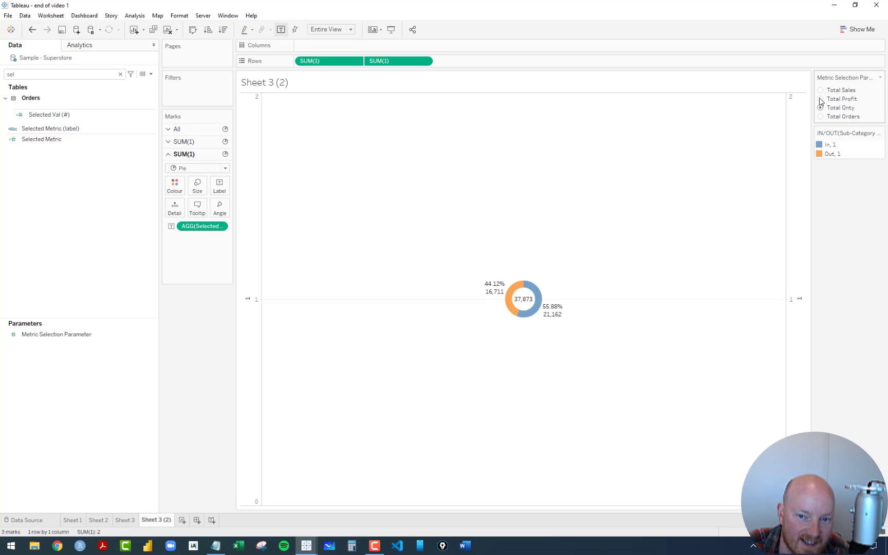
left_click(821, 99)
left_click(821, 91)
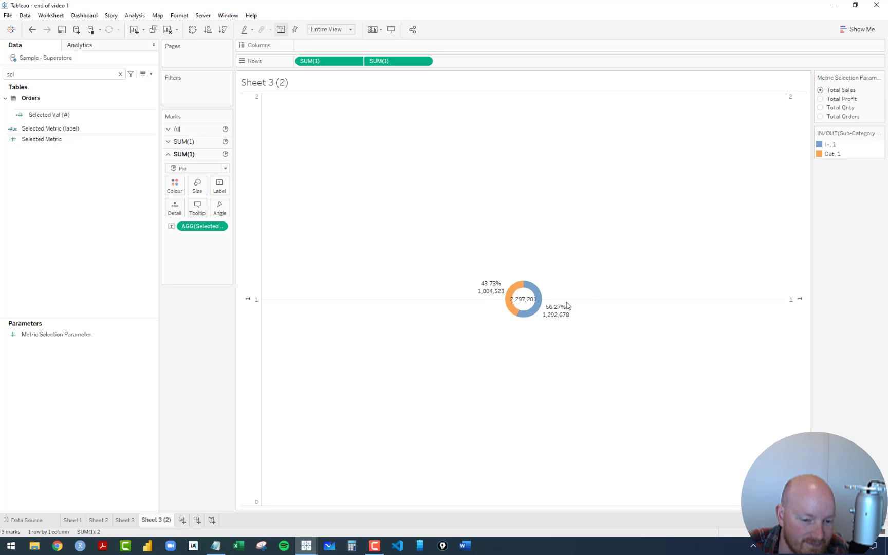
mouse_move(556, 309)
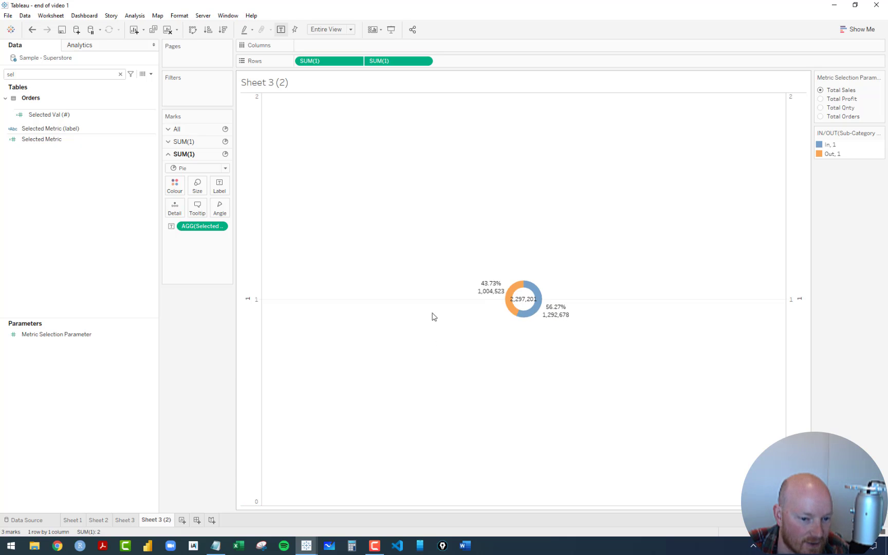
Step: Set the view fit to Standard and resize the chart pane, widening and shortening it to enlarge the donut
left_click(351, 30)
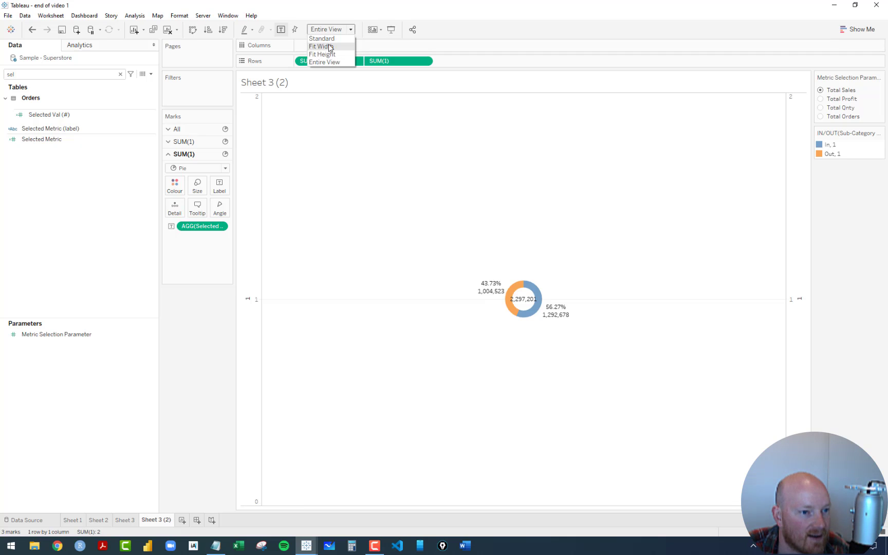
left_click(324, 37)
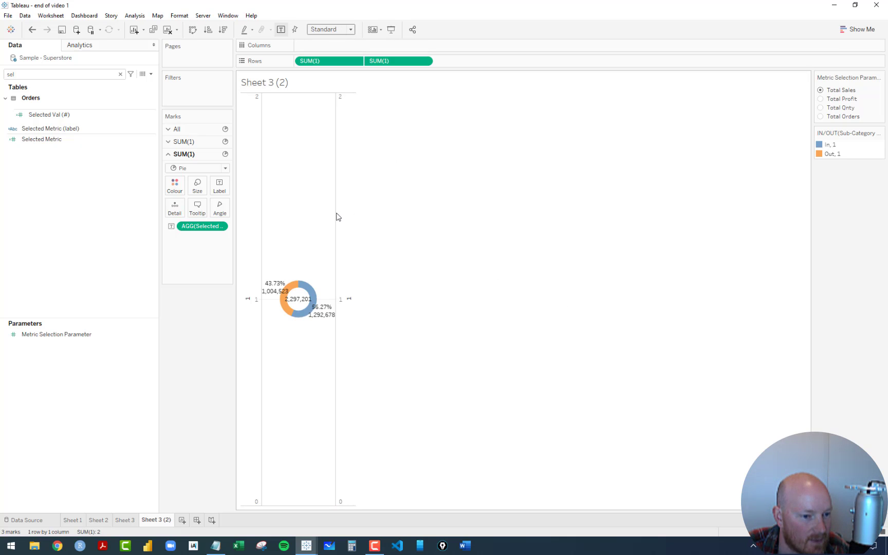
left_click_drag(336, 215, 371, 216)
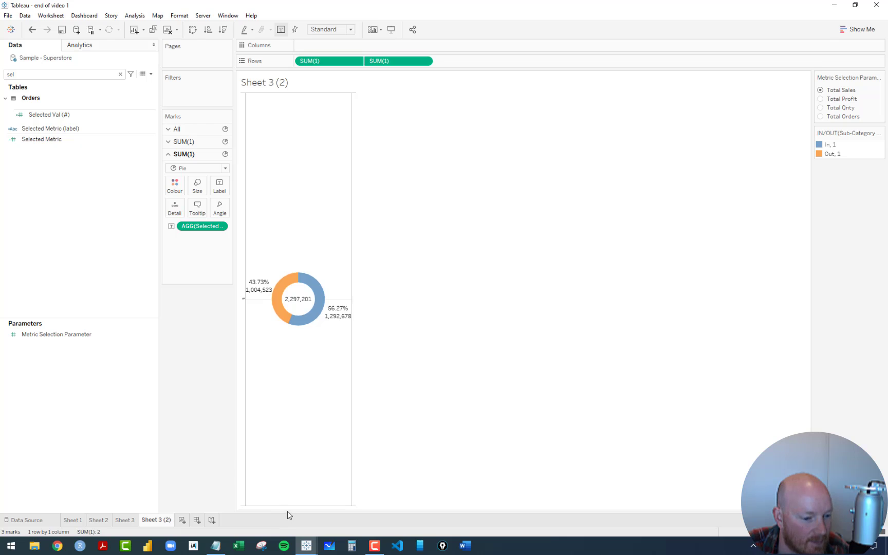
left_click_drag(289, 505, 298, 371)
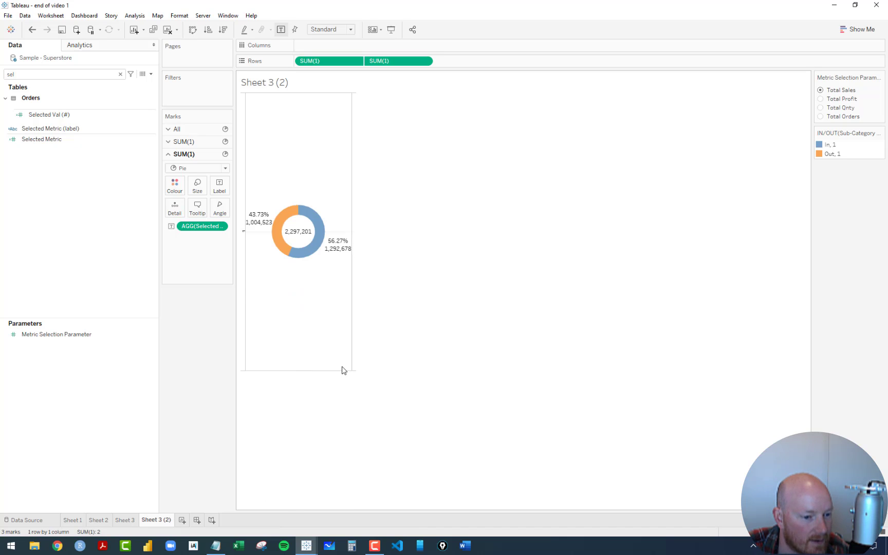
left_click_drag(341, 370, 339, 417)
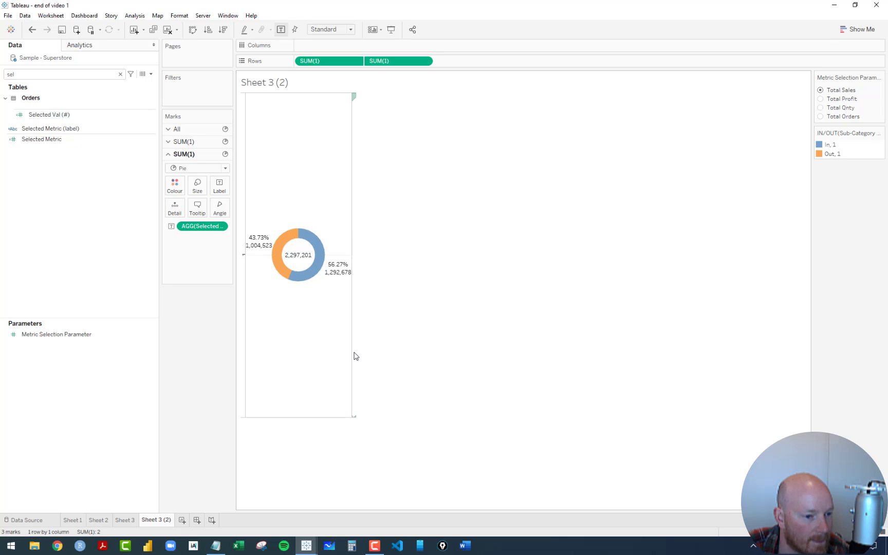
left_click_drag(356, 346, 525, 358)
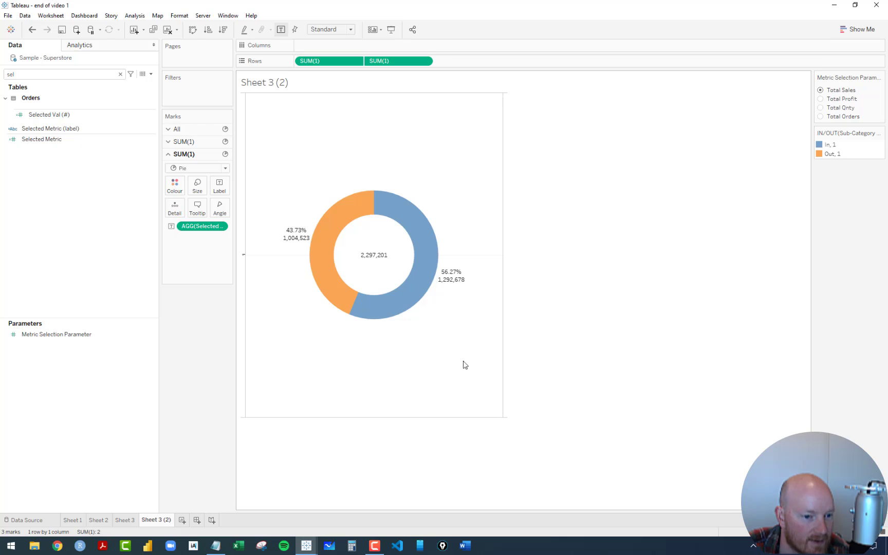
Step: Start a new calculated field named "donut label" and move its editor clear of the donut's centre
left_click(151, 74)
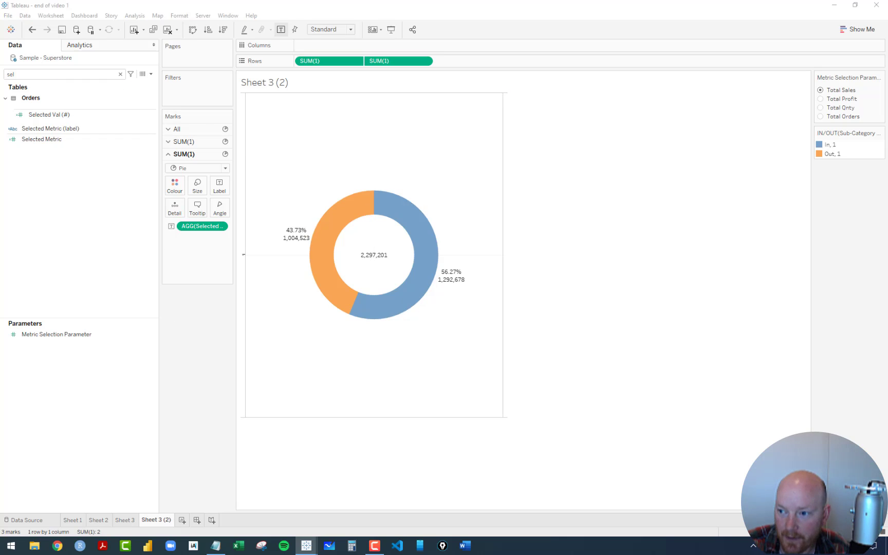
left_click_drag(418, 139, 406, 146)
type("donut label")
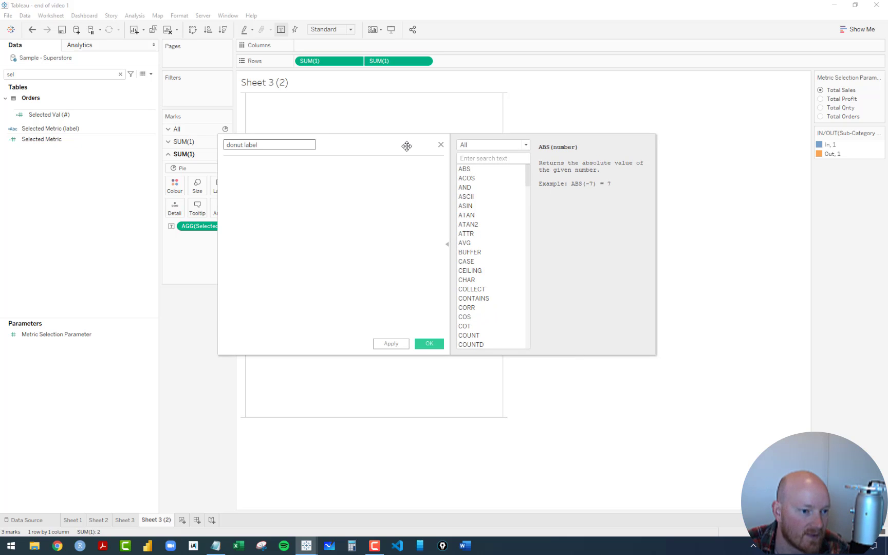
left_click(402, 168)
left_click_drag(399, 145, 513, 283)
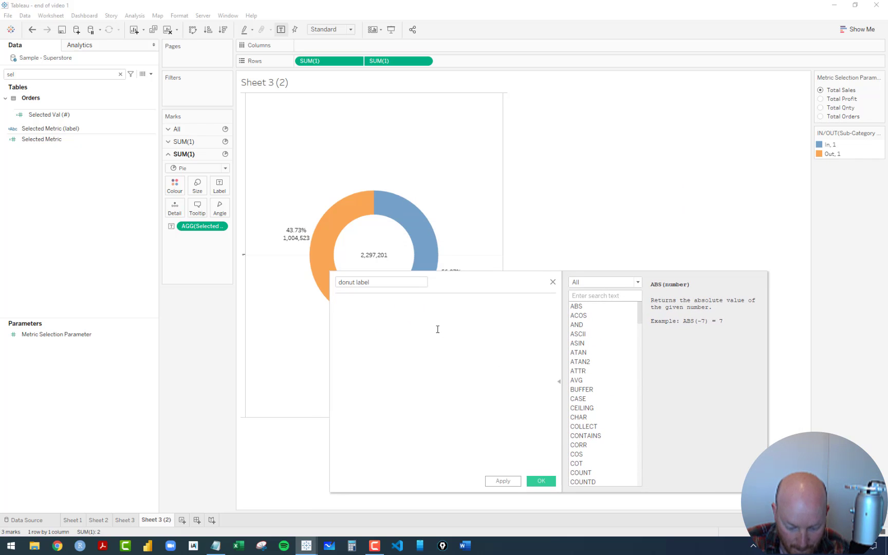
Step: Begin the donut label formula with the text "Top 5 Categories" joined to a quoted line break
type("Top")
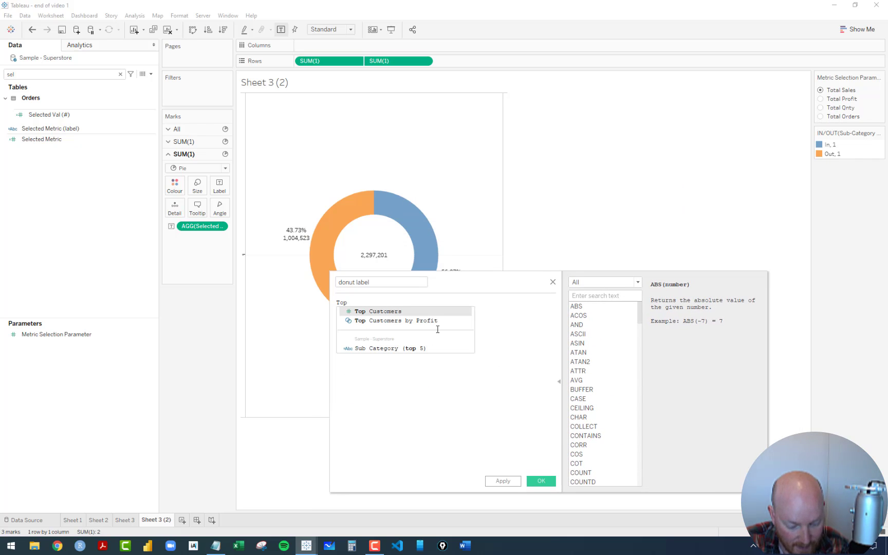
key("BackSpace")
key("BackSpace")
key("BackSpace")
key("BackSpace")
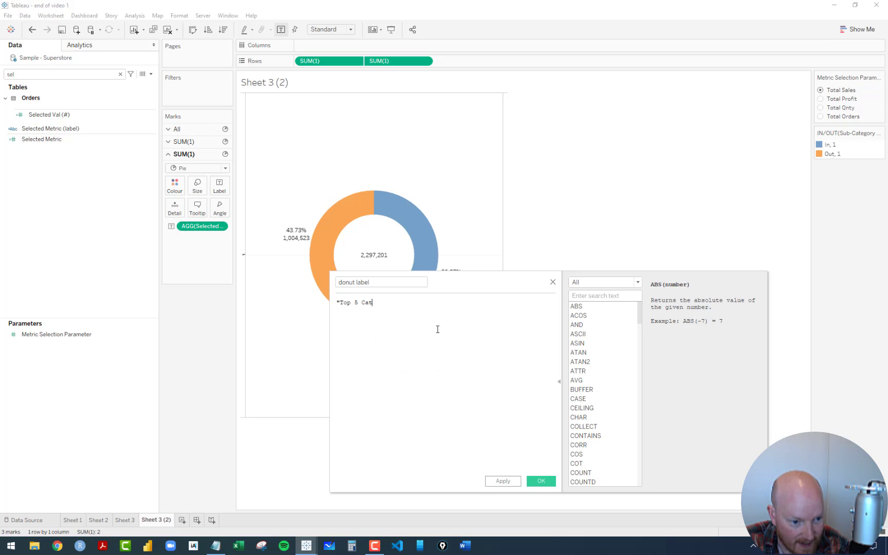
type("\"Top 5 Categories")
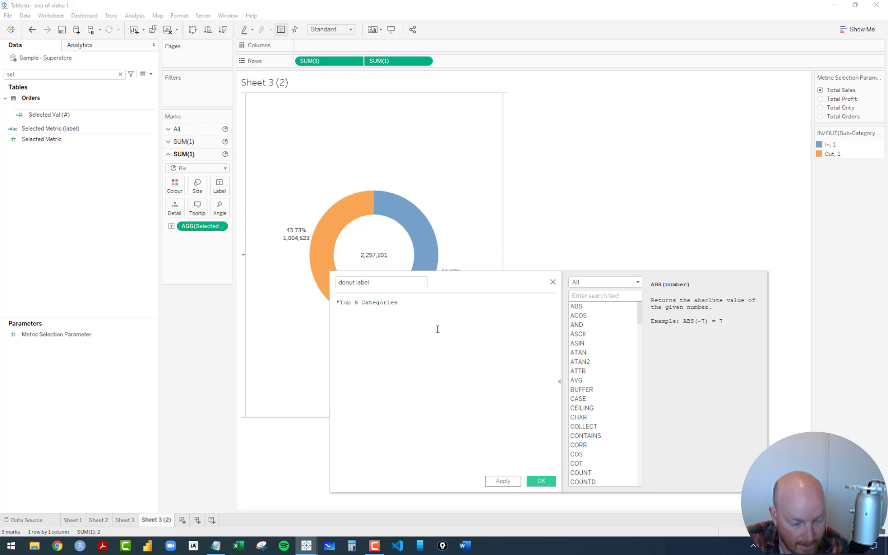
type("\" + ")
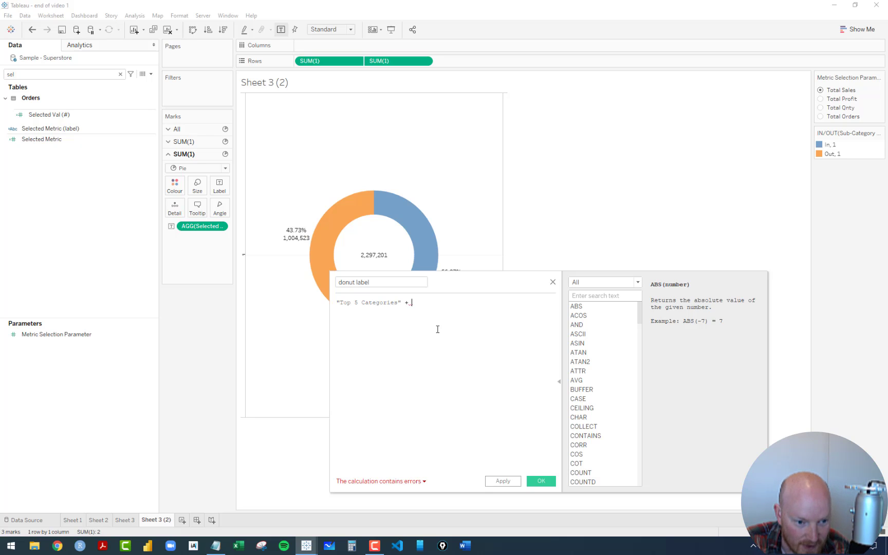
type("\" \"")
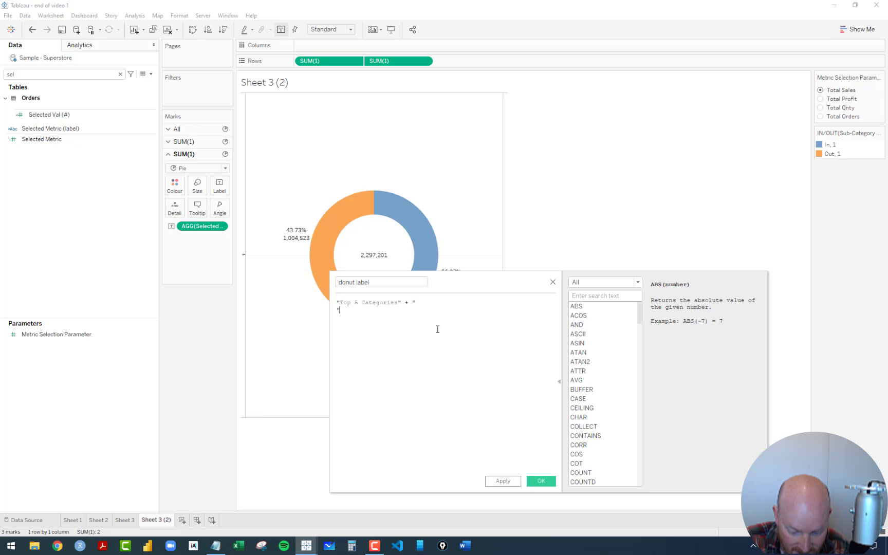
Step: Append the text "Account for:" after the line break in the formula and save the calculated field
type(" + \"Acco")
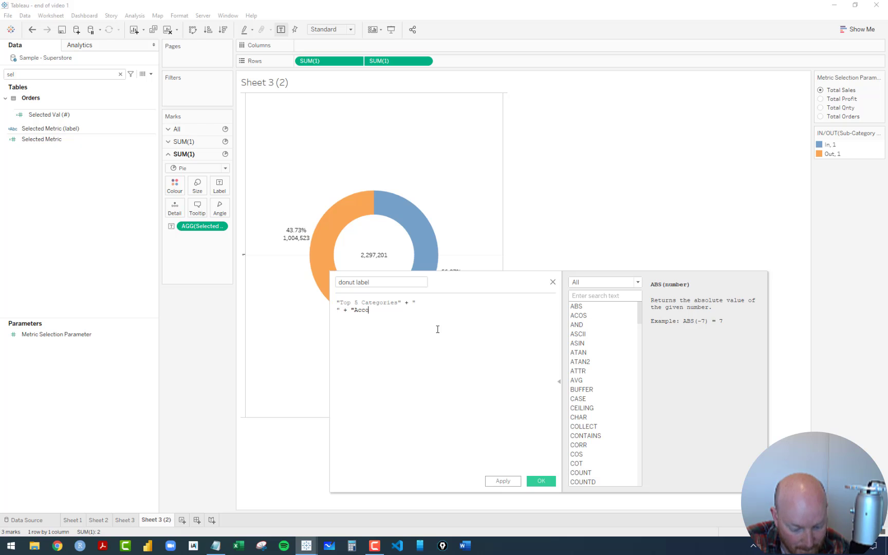
type("unt for")
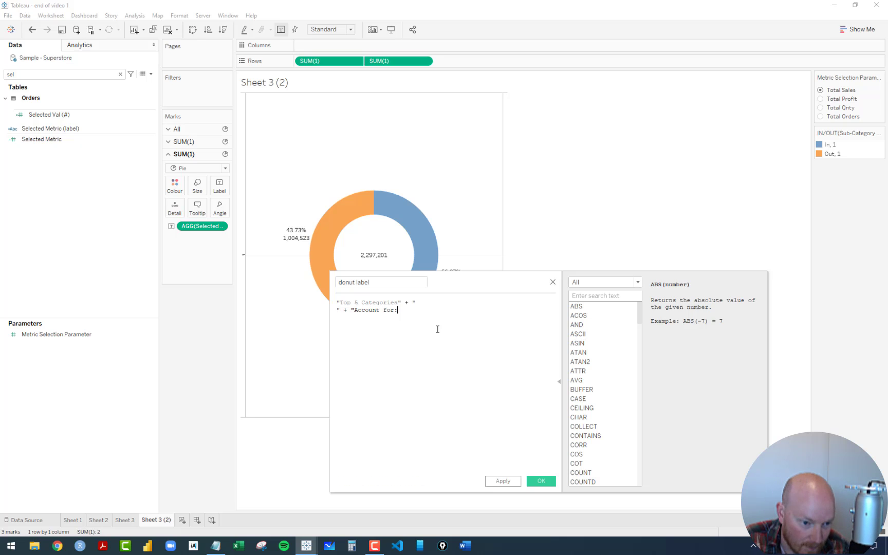
type(":\"")
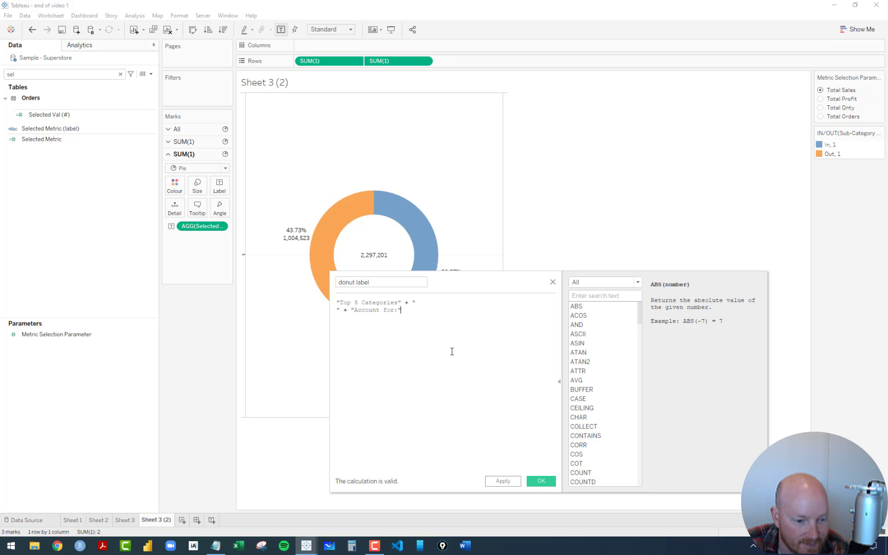
key("Return")
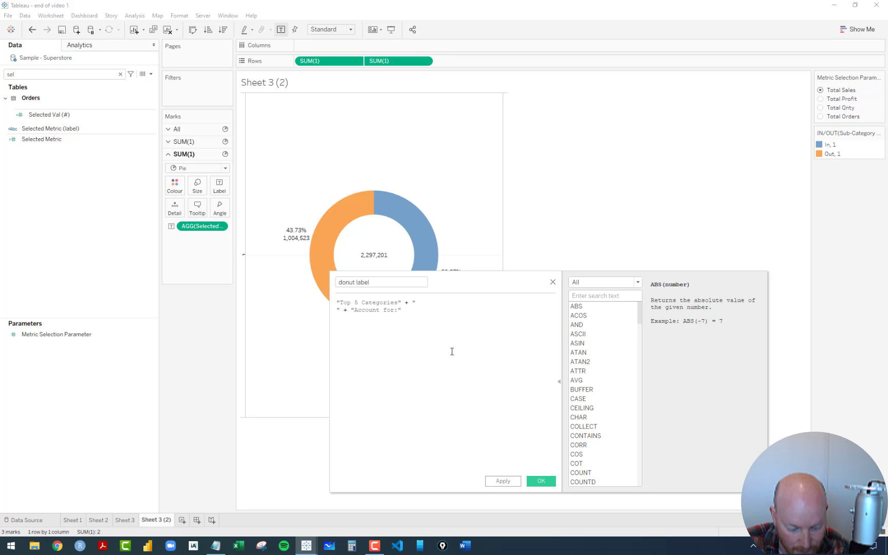
key("BackSpace")
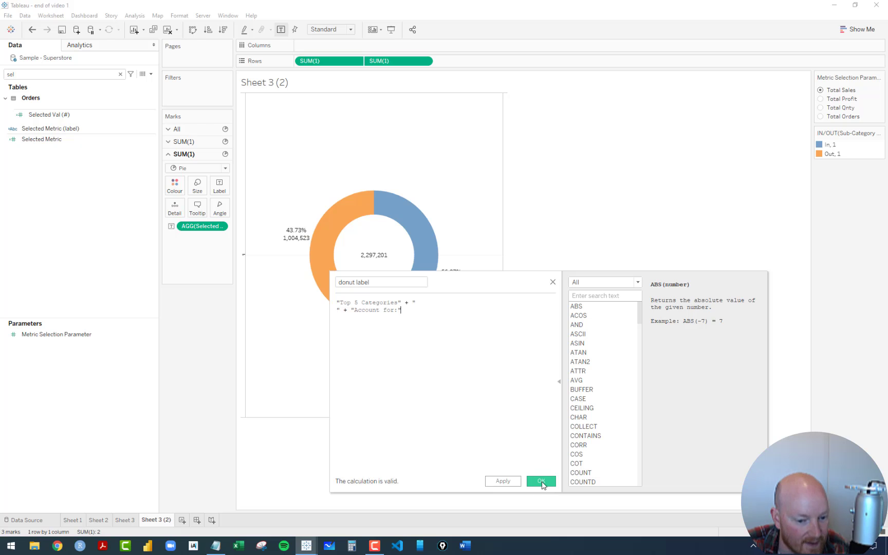
left_click(542, 482)
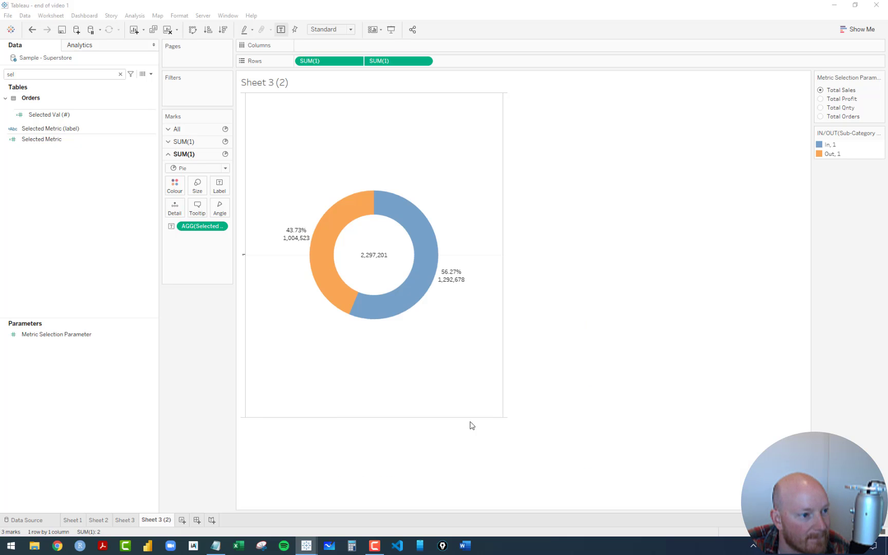
Step: Search for "donu", add donut label to the inner circle's label as an attribute, and place it above the Selected Metric value
left_click(47, 75)
type("donu")
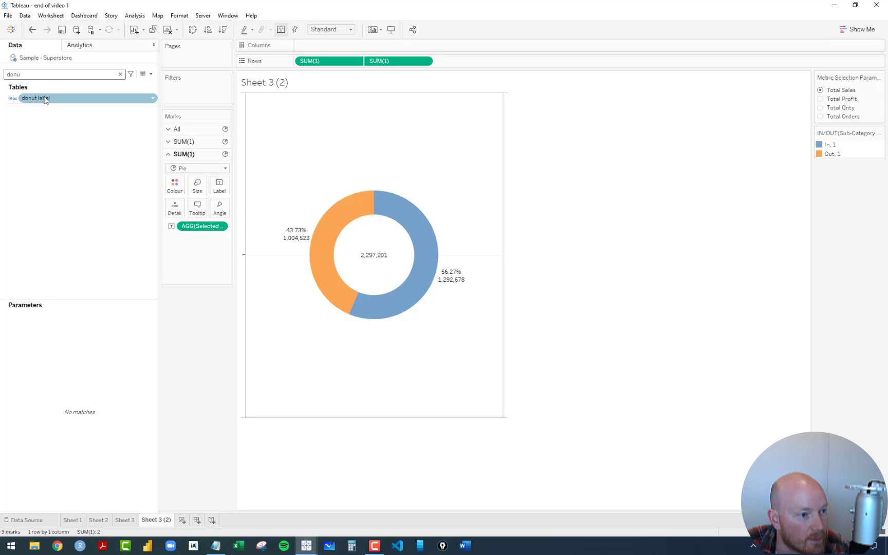
left_click_drag(46, 99, 226, 230)
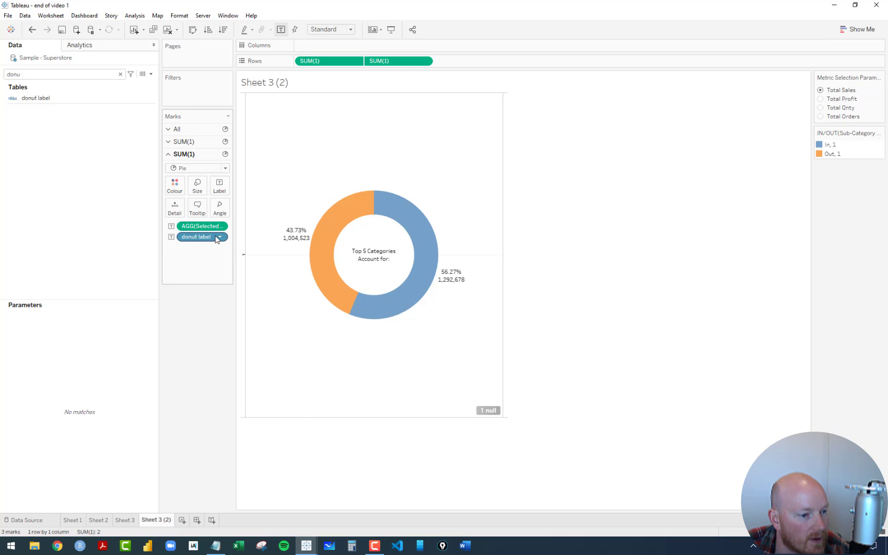
left_click(219, 236)
left_click(218, 336)
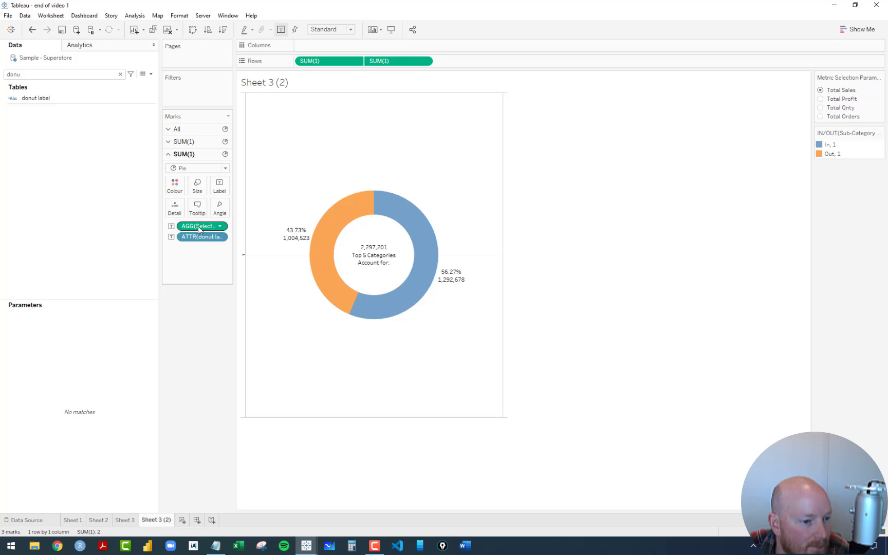
left_click_drag(198, 227, 200, 252)
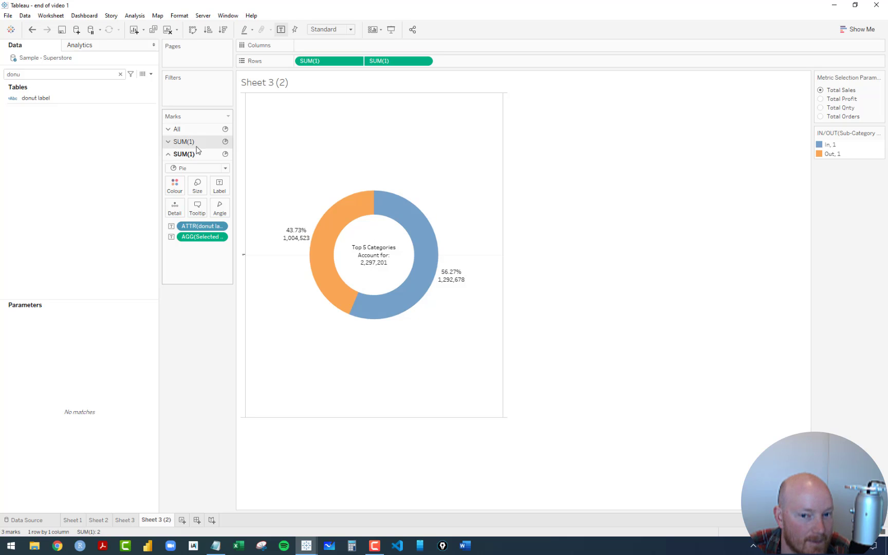
Step: Remove the extra 1 field from the outer pie's marks so its slices are coloured only by the In/Out set
left_click(829, 146)
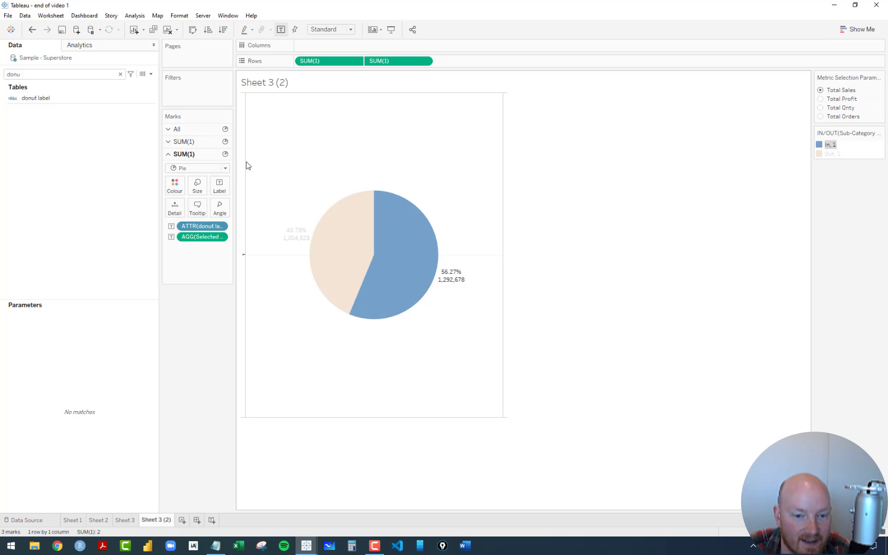
left_click(184, 142)
left_click_drag(202, 256, 207, 340)
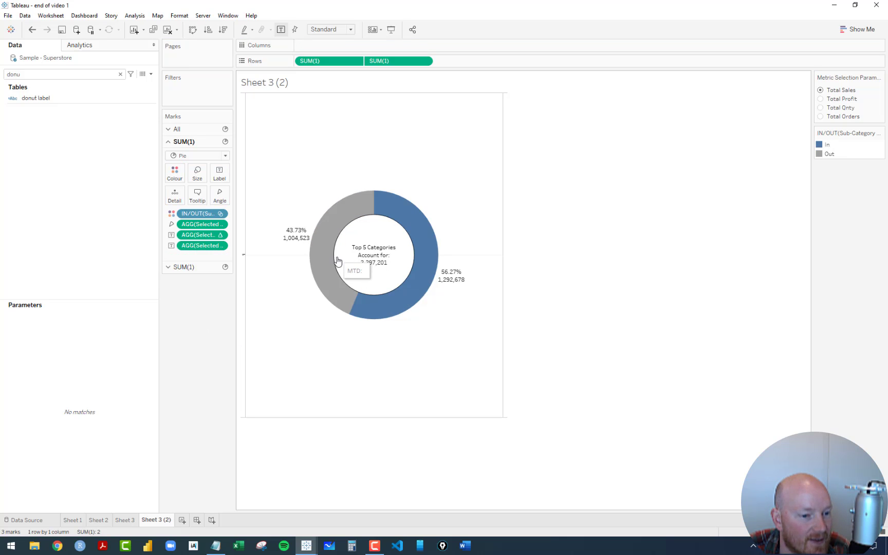
Step: Switch the metric parameter to Total Profit and reset the outer pie's tooltip to its default content
left_click(822, 99)
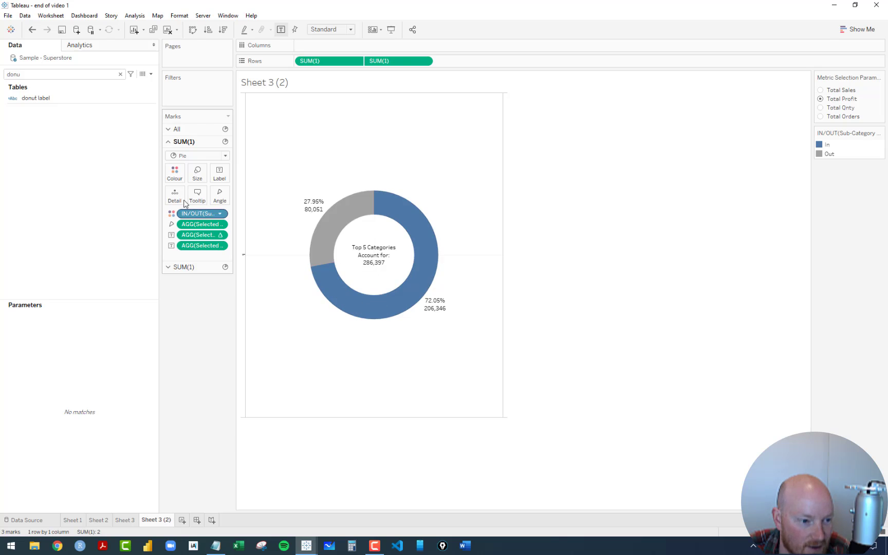
left_click(198, 195)
left_click(330, 299)
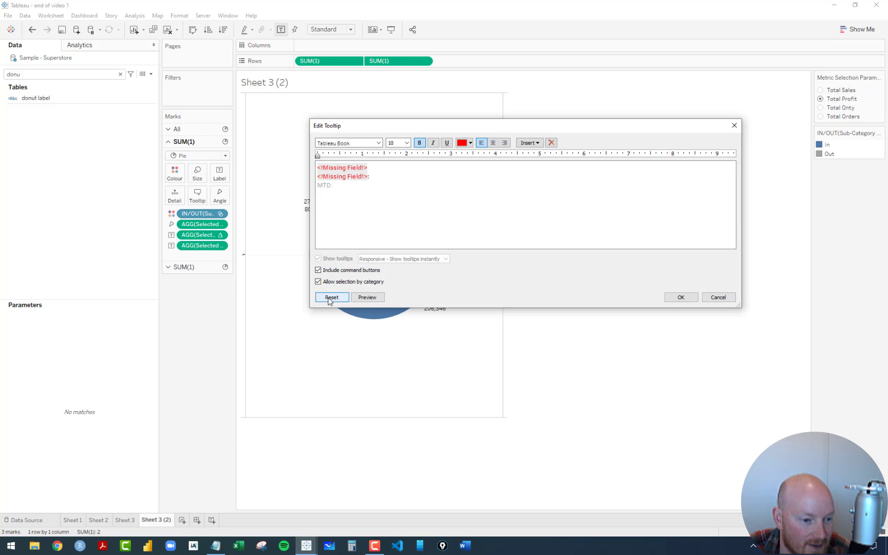
key("Return")
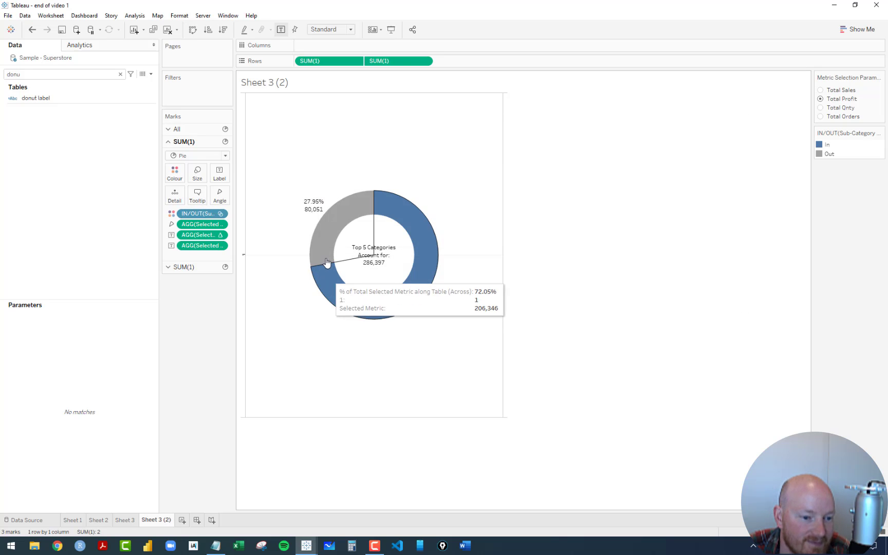
Step: Hide the header of the first SUM(1) on Rows, exclude both SUM(1) fields from the tooltip, and check the donut's tooltips
right_click(334, 61)
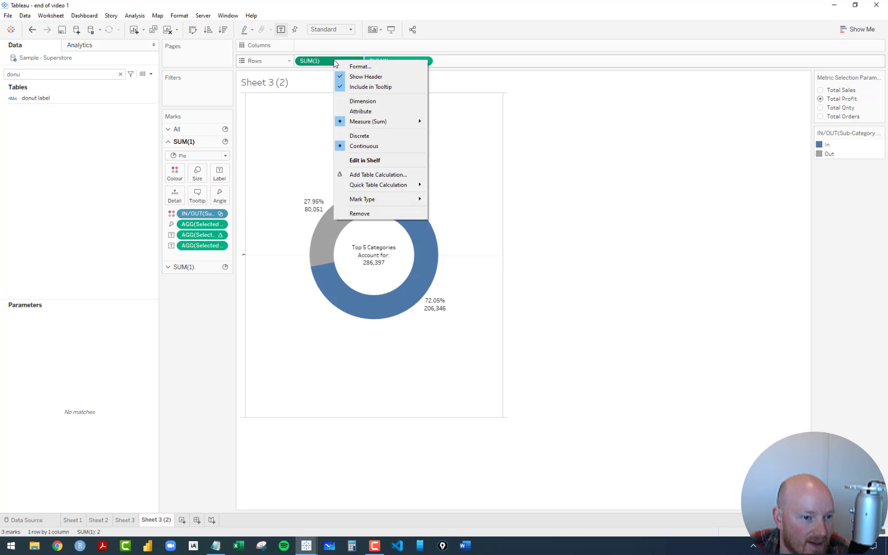
left_click(360, 76)
right_click(389, 63)
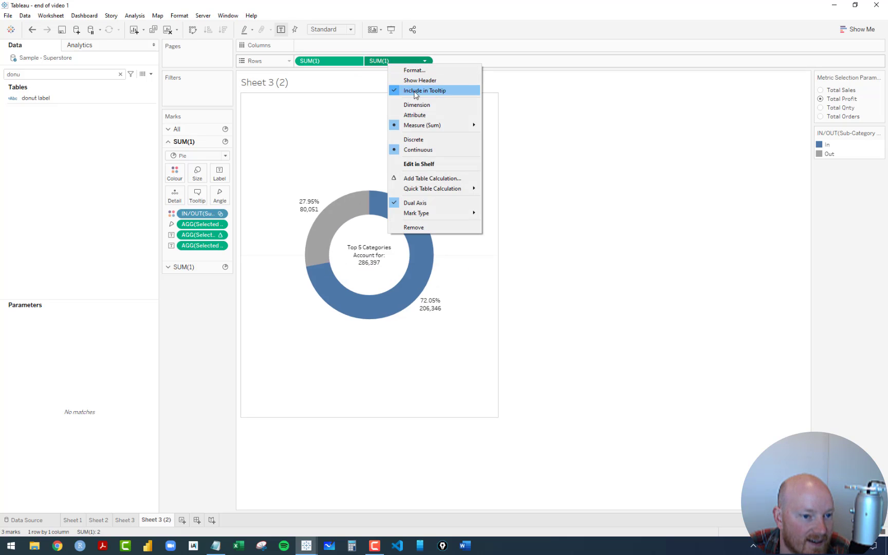
left_click(420, 91)
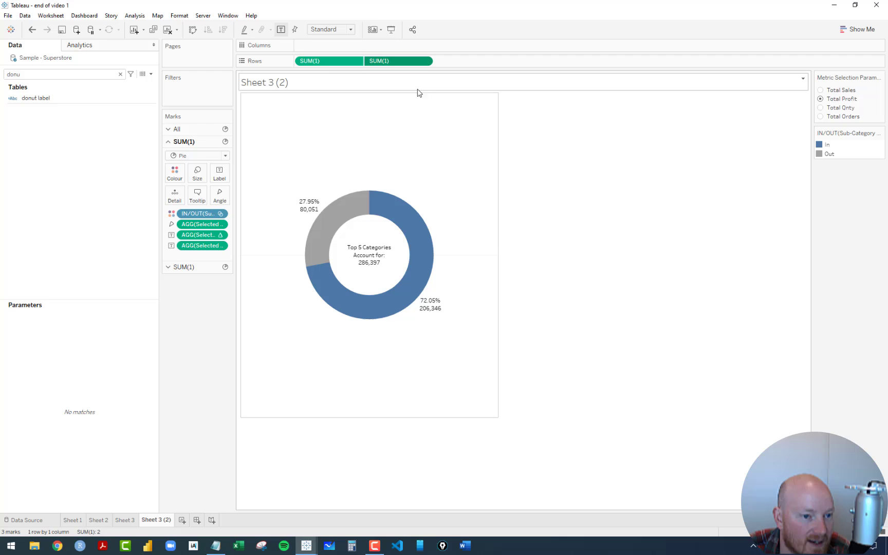
right_click(324, 58)
left_click(346, 85)
mouse_move(397, 235)
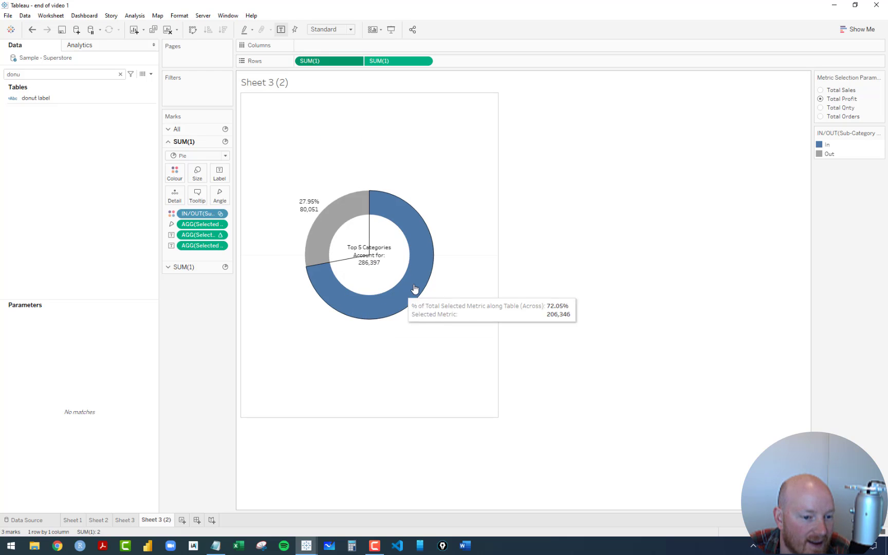
mouse_move(333, 217)
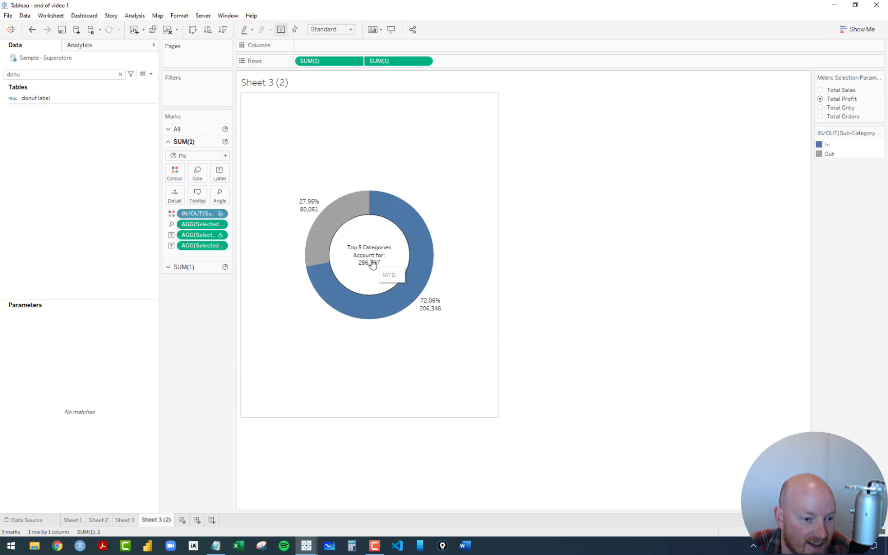
Step: Clear the data field search and duplicate the Selected Metric calculated field
left_click(120, 74)
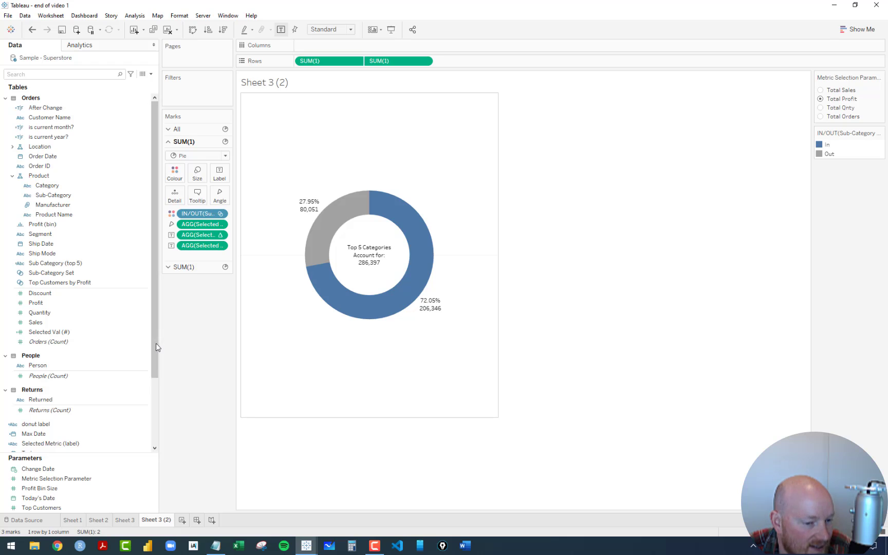
left_click(60, 334)
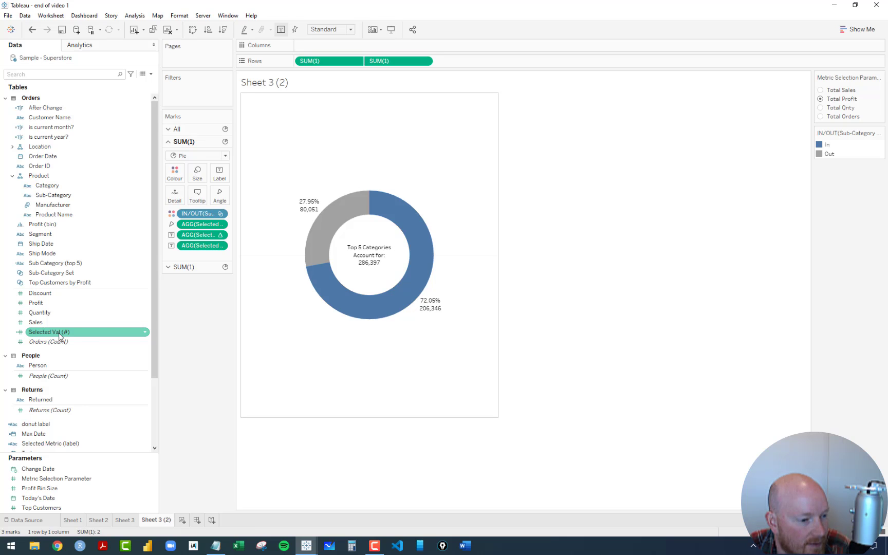
scroll(60, 401, "down", 3)
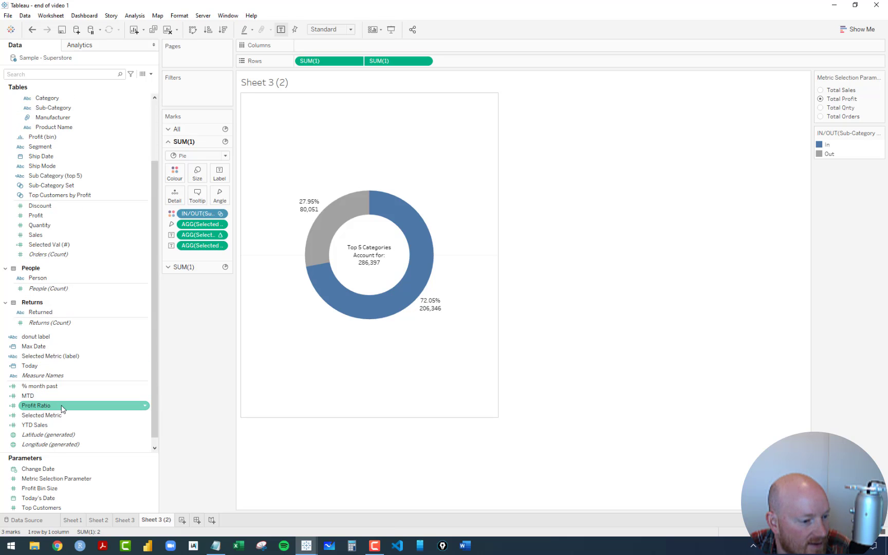
scroll(61, 409, "down", 1)
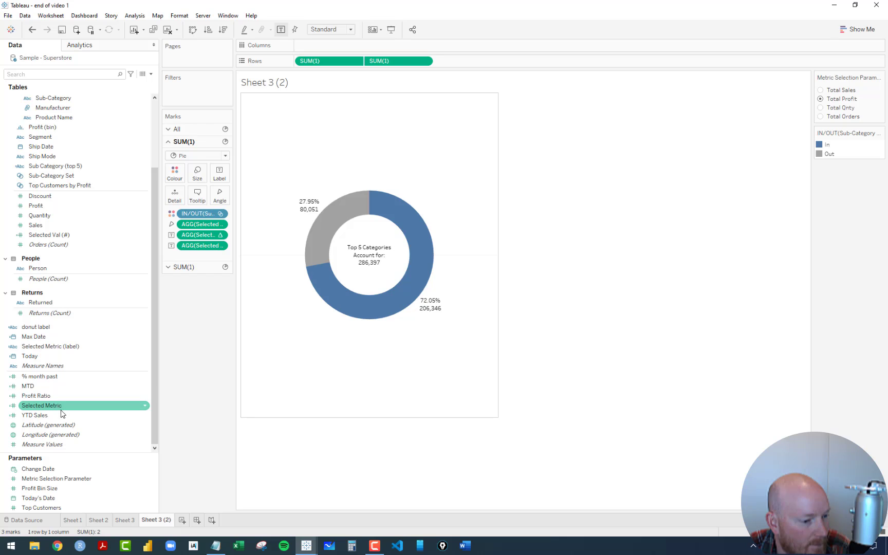
right_click(54, 409)
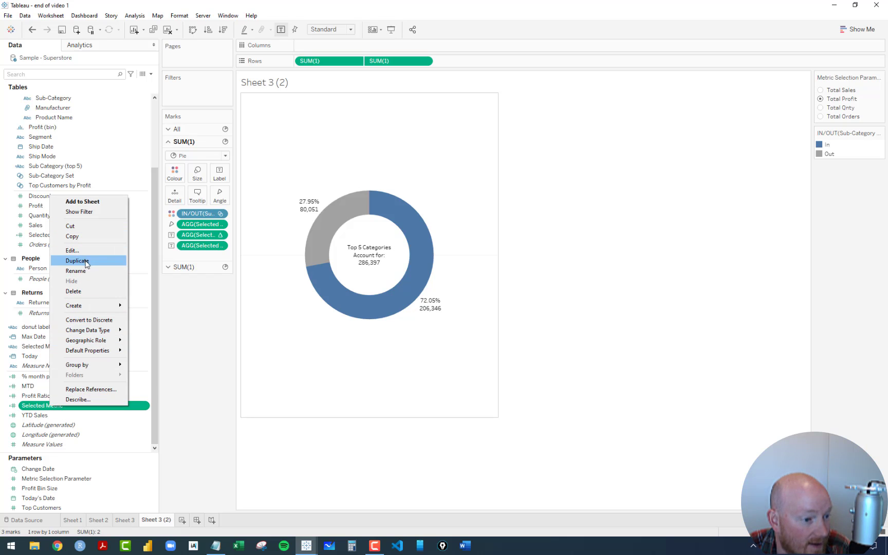
left_click(86, 261)
Step: Open the Selected Metric (copy) calculated field for editing and rename it Percent from Top 5
right_click(65, 417)
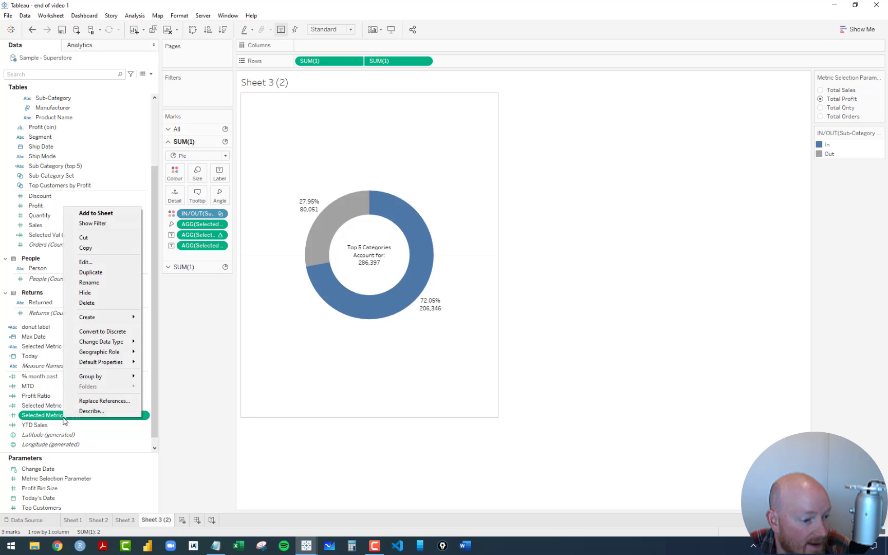
left_click(96, 261)
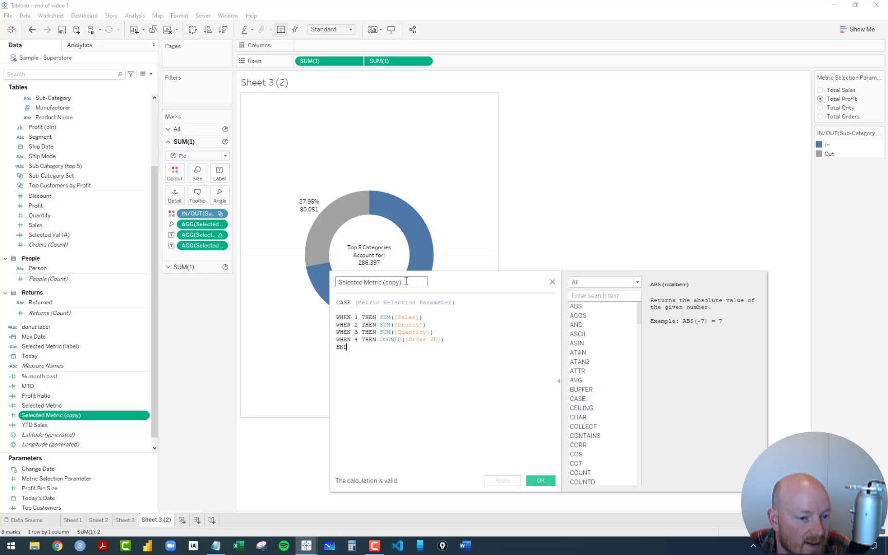
key("BackSpace")
key("BackSpace")
key("BackSpace")
key("BackSpace")
key("BackSpace")
key("BackSpace")
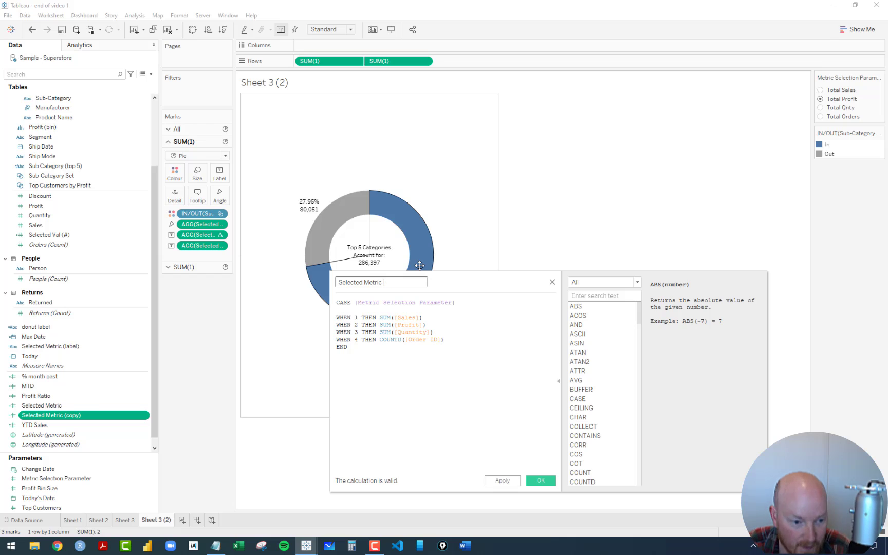
left_click(339, 282)
type("Percent ")
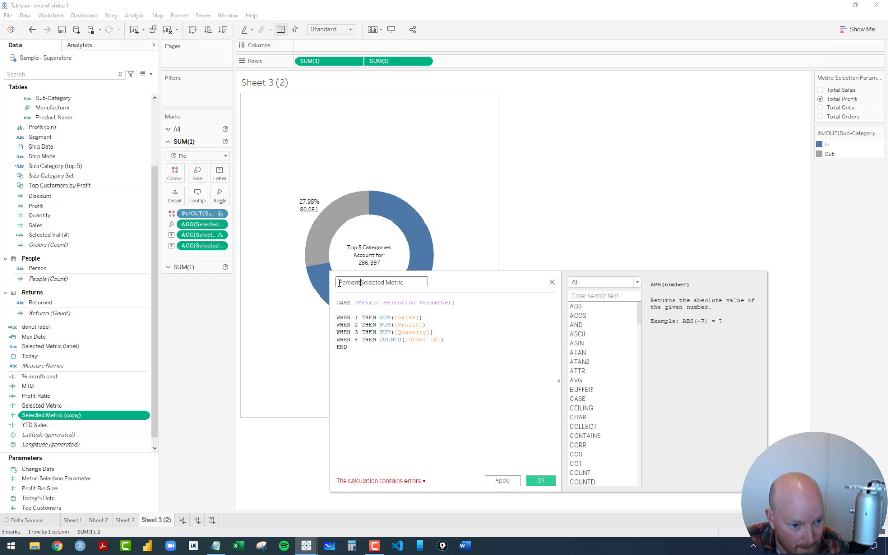
type("al")
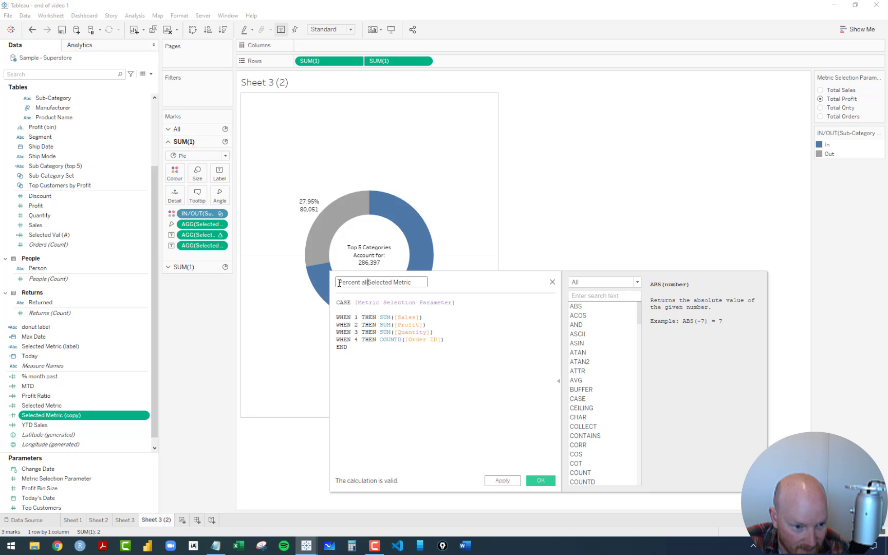
key("BackSpace")
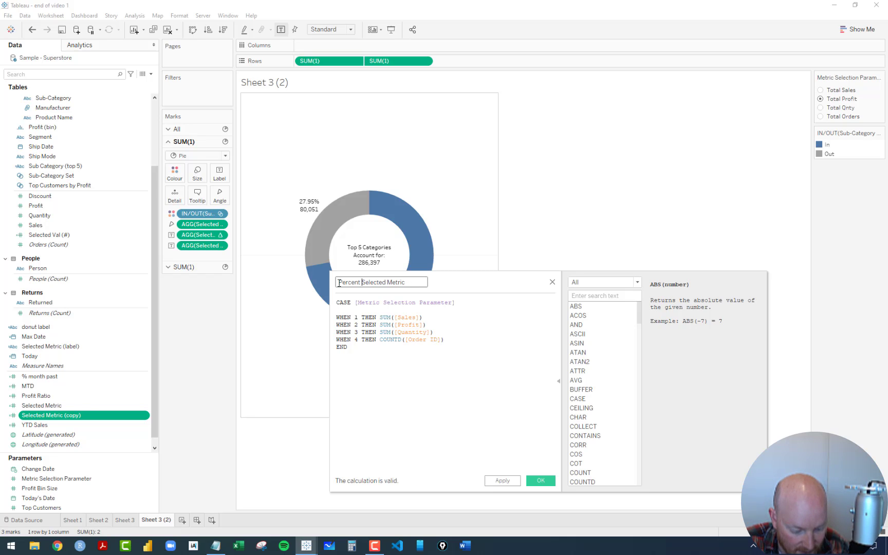
type("from Top")
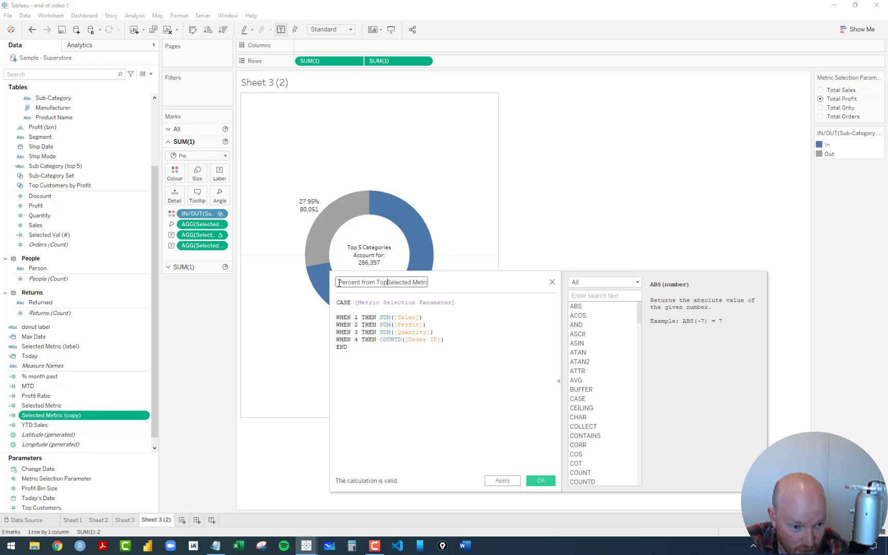
key("Delete")
key("Delete")
key("Delete")
key("Delete")
key("Delete")
key("Delete")
key("Delete")
key("Delete")
key("Delete")
key("Delete")
key("Delete")
key("Delete")
key("Delete")
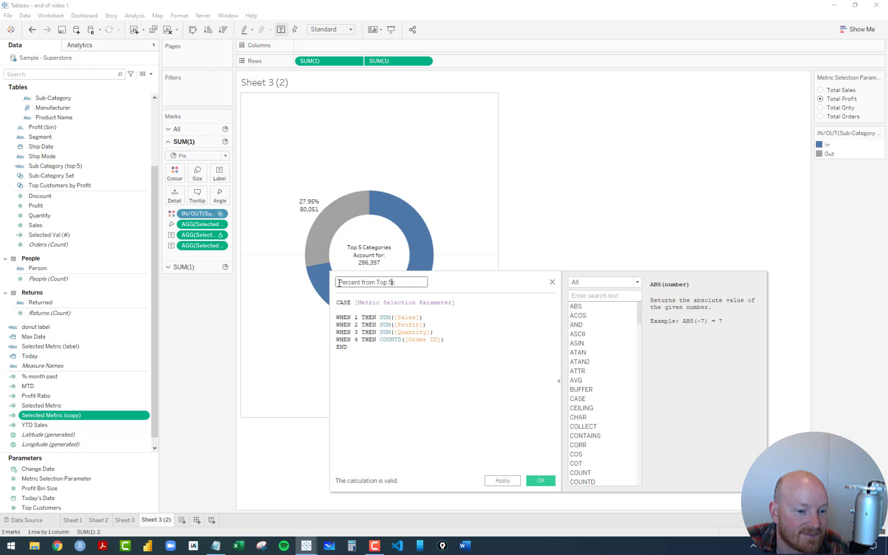
left_click(370, 381)
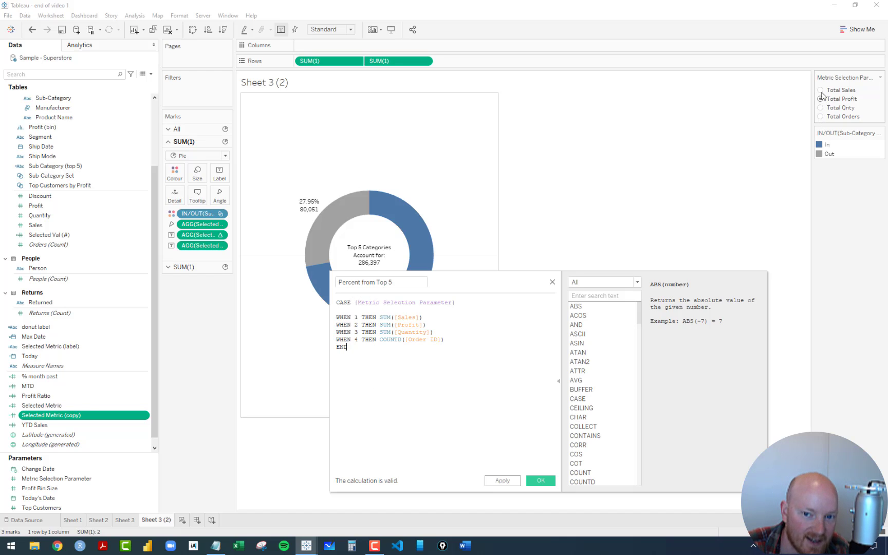
Step: Change the formula's WHEN 1 result to SUM([Sales])/SUM([Sales])
left_click_drag(425, 319, 382, 319)
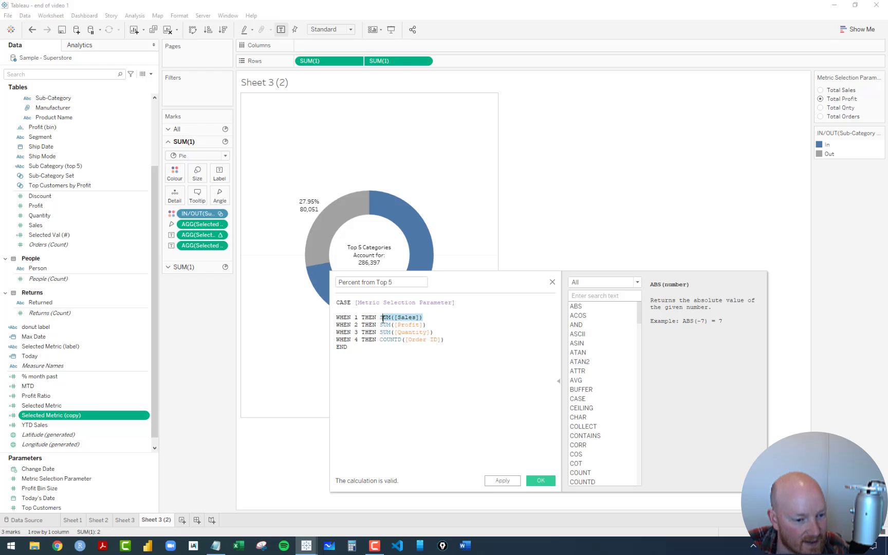
left_click(381, 318)
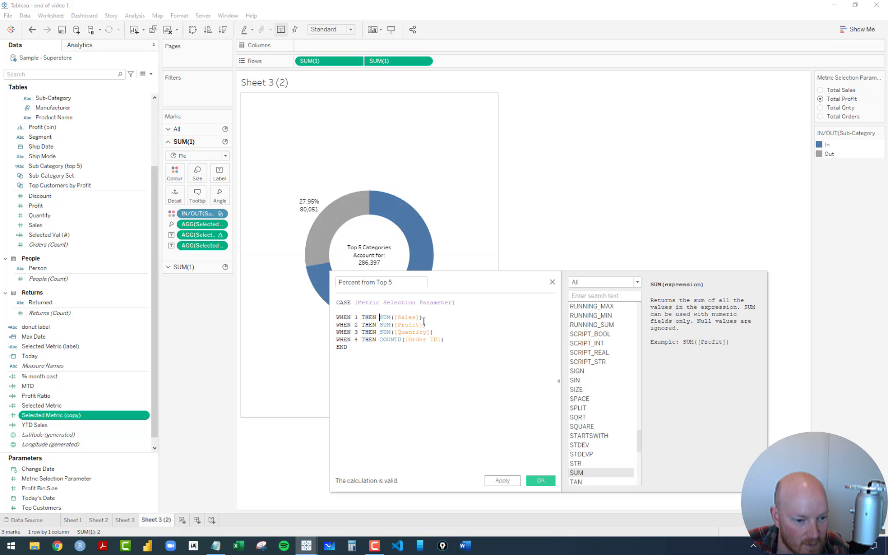
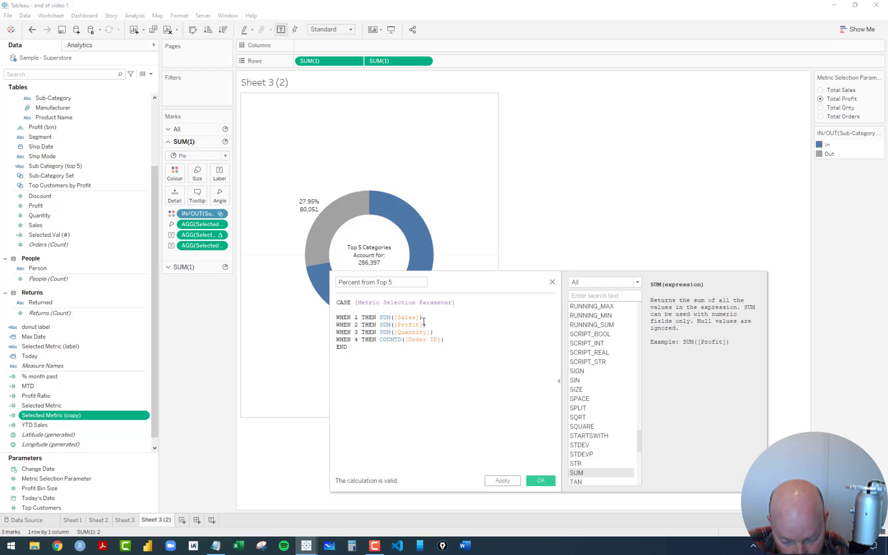
type("/SUM([Sales")
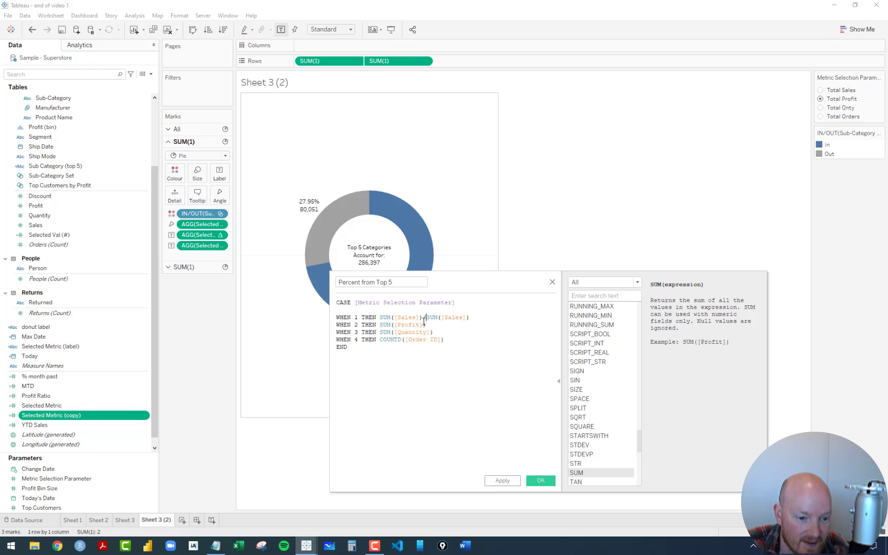
type("SUM([Sales])")
key("BackSpace")
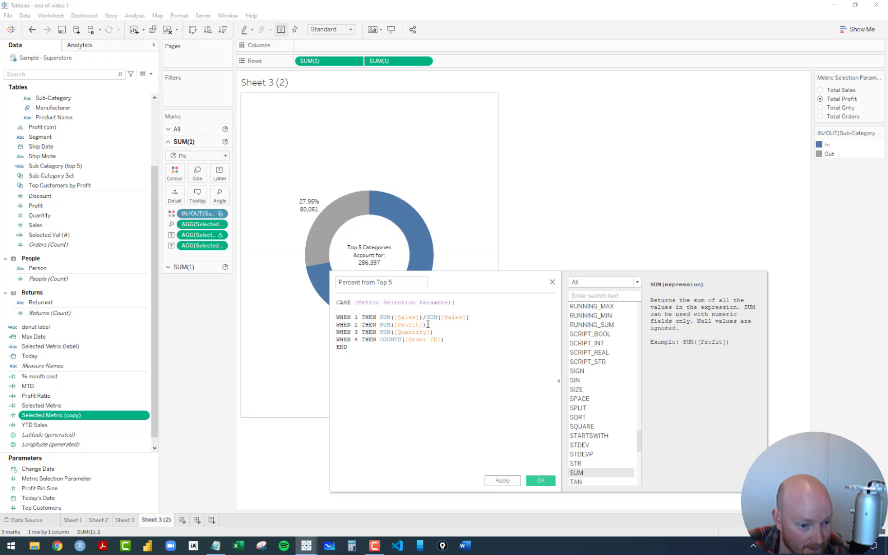
Step: Change the formula's WHEN 2 result to SUM([Profit])/SUM([Profit])
left_click_drag(429, 324, 381, 322)
key("ctrl+c")
key("Left")
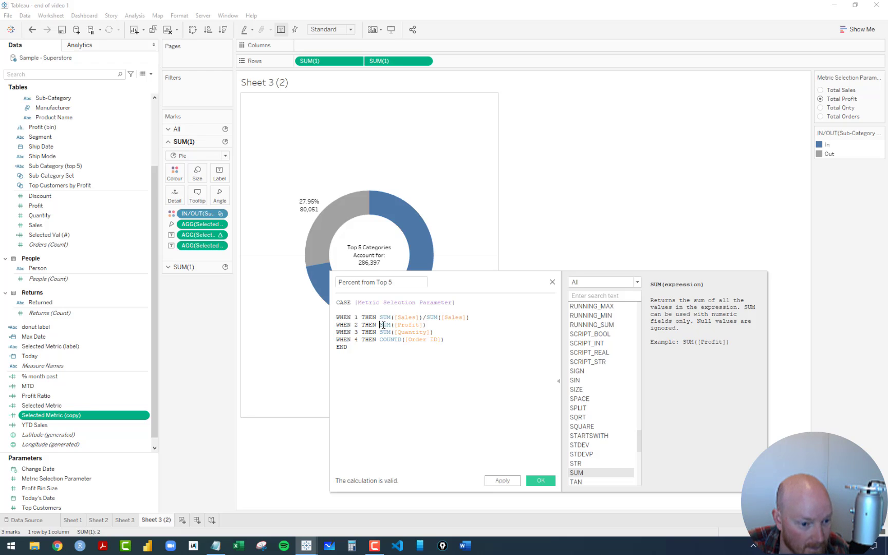
key("ctrl+v")
type("/")
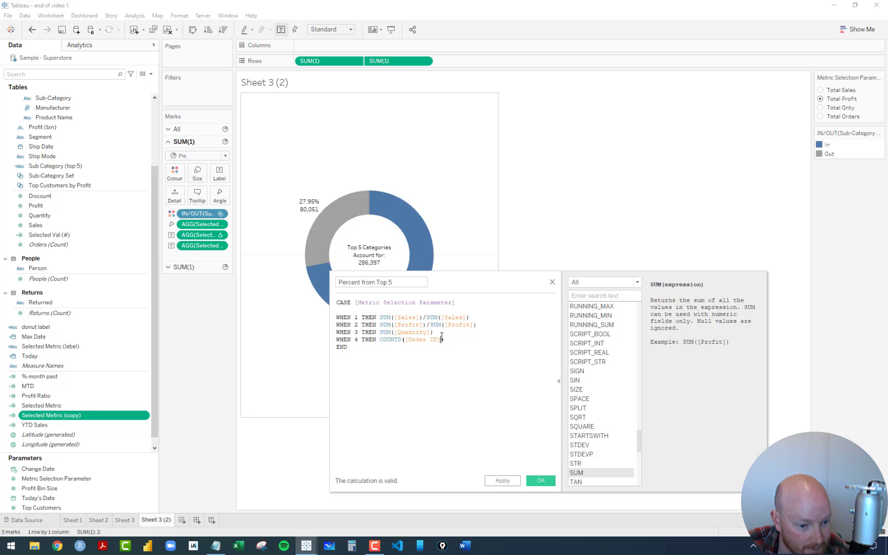
left_click_drag(441, 337, 380, 326)
key("ctrl+z")
key("ctrl+z")
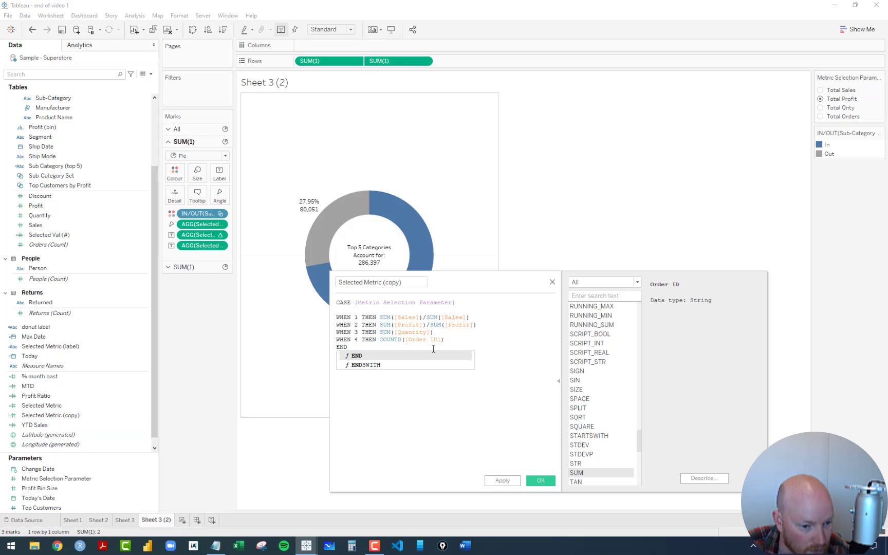
left_click_drag(435, 332, 362, 333)
key("ctrl+v")
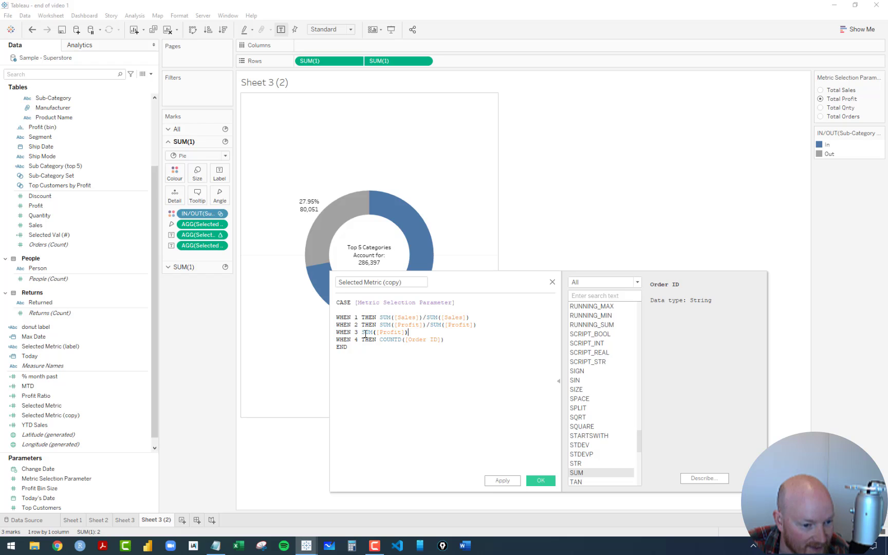
key("ctrl+z")
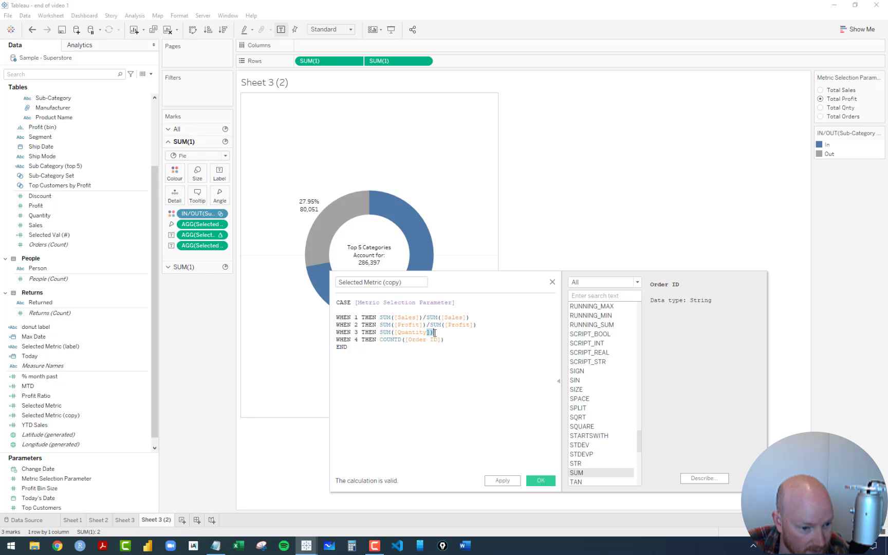
Step: Change the formula's WHEN 3 result to SUM([Quantity])/SUM([Quantity])
left_click_drag(434, 332, 381, 333)
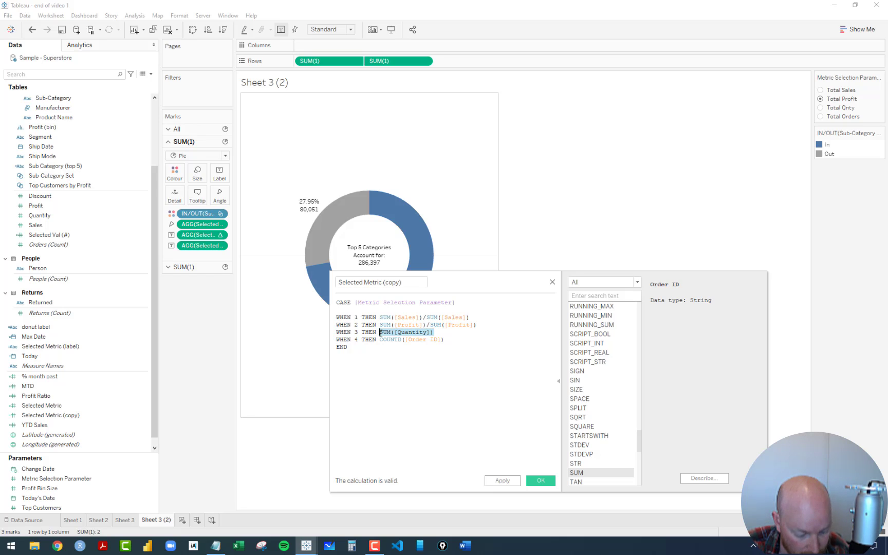
key("ctrl+c")
left_click(381, 333)
key("ctrl+v")
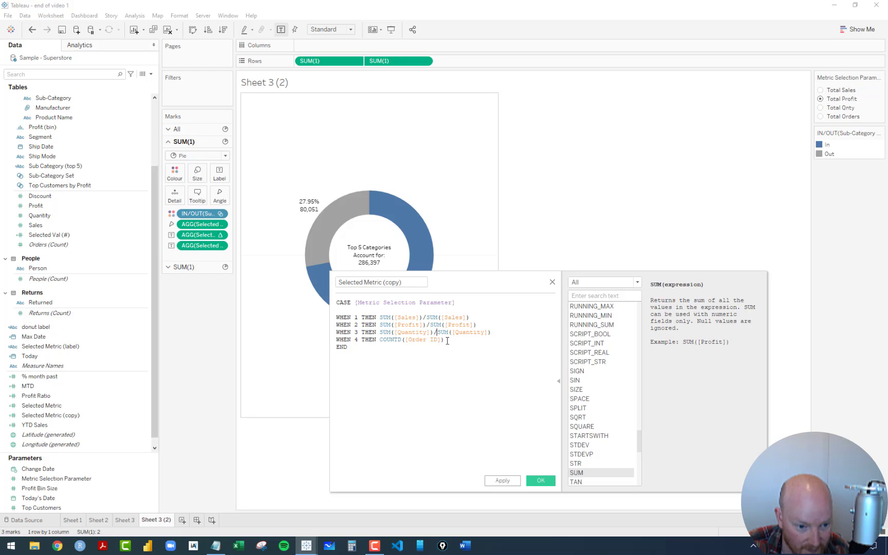
Step: Change the formula's WHEN 4 result to COUNTD([Order ID])/COUNTD([Order ID])
left_click_drag(447, 341, 383, 341)
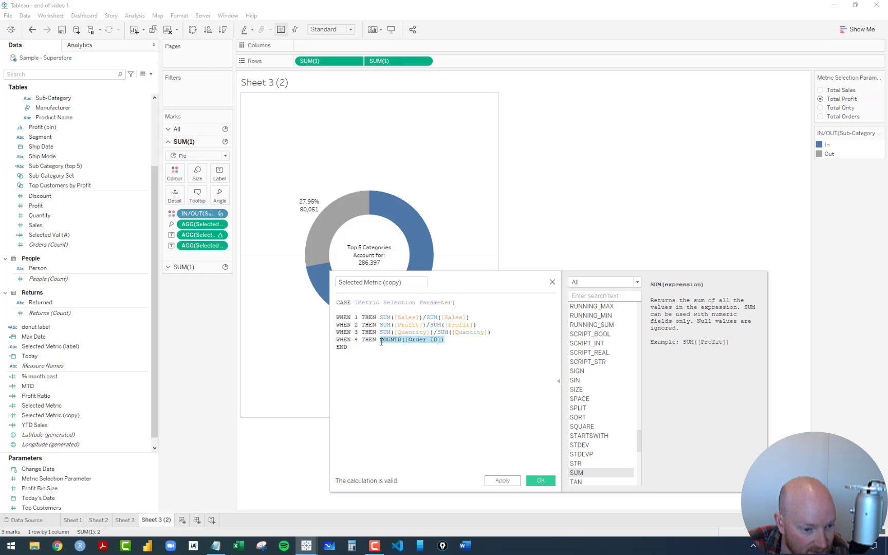
key("ctrl+c")
left_click(381, 341)
key("ctrl+v")
type("/")
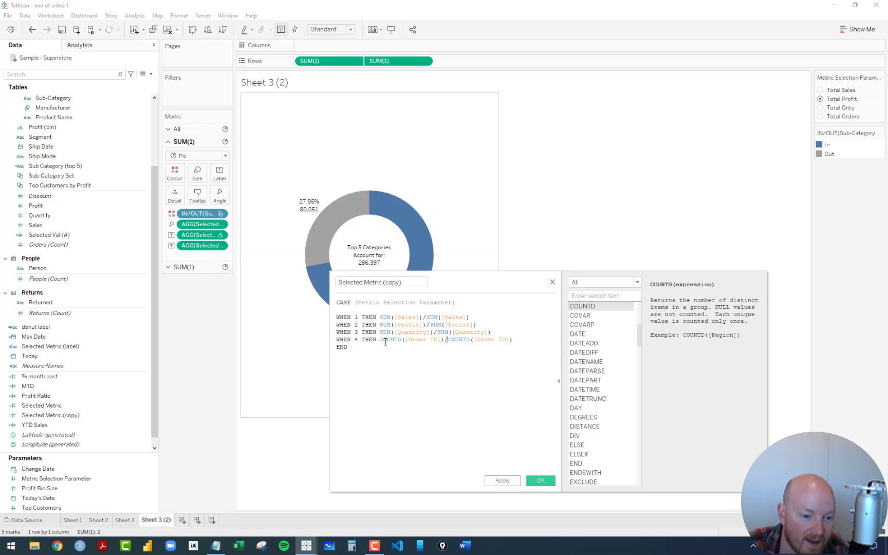
left_click(402, 317)
left_click(422, 332)
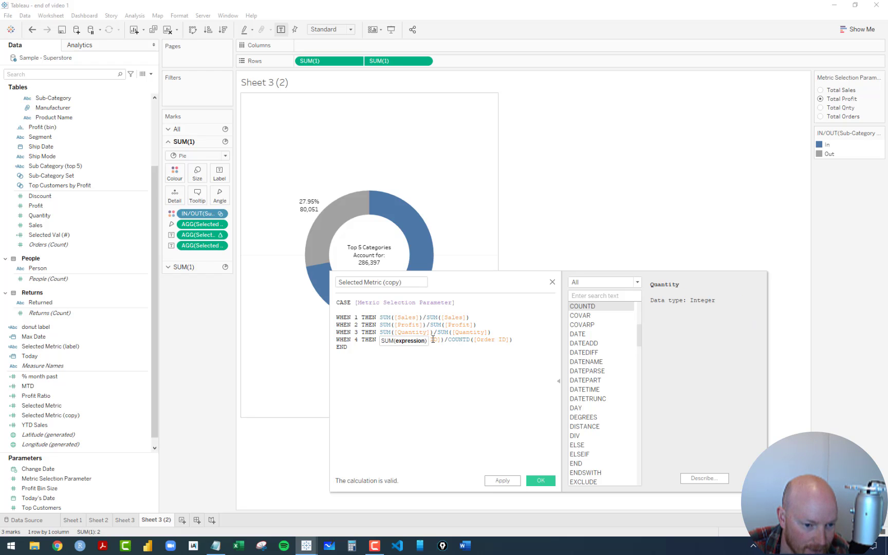
left_click(434, 340)
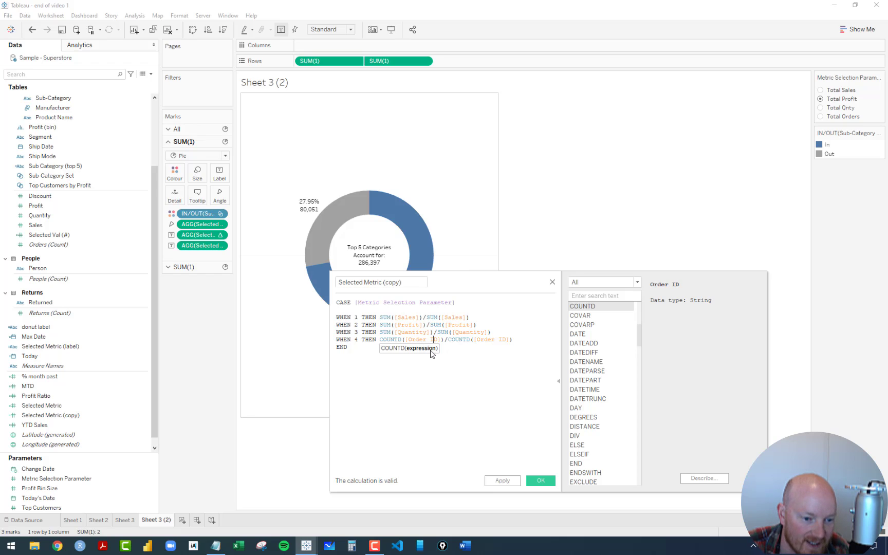
left_click(371, 383)
left_click_drag(419, 318, 396, 317)
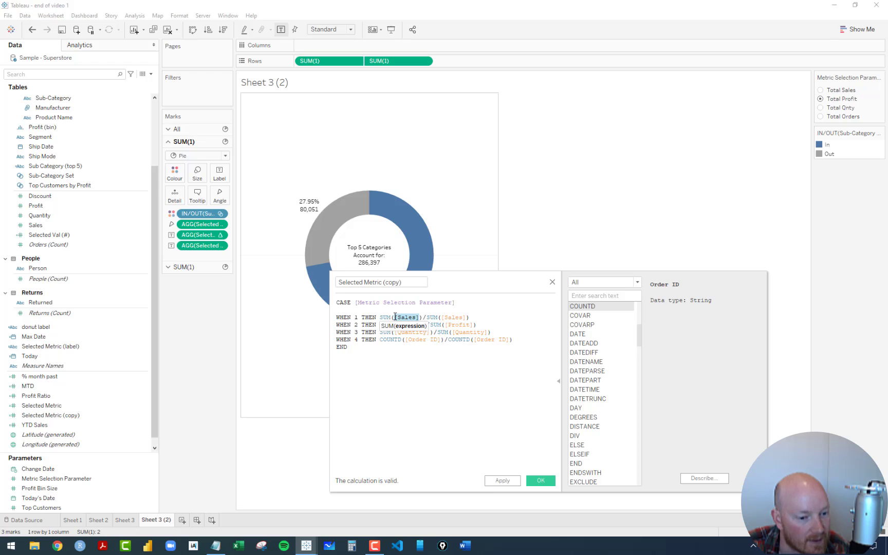
Step: Below the CASE statement's END, write the conditional expression IF [Sub Category (top 5)] THEN [Sales]
left_click(366, 368)
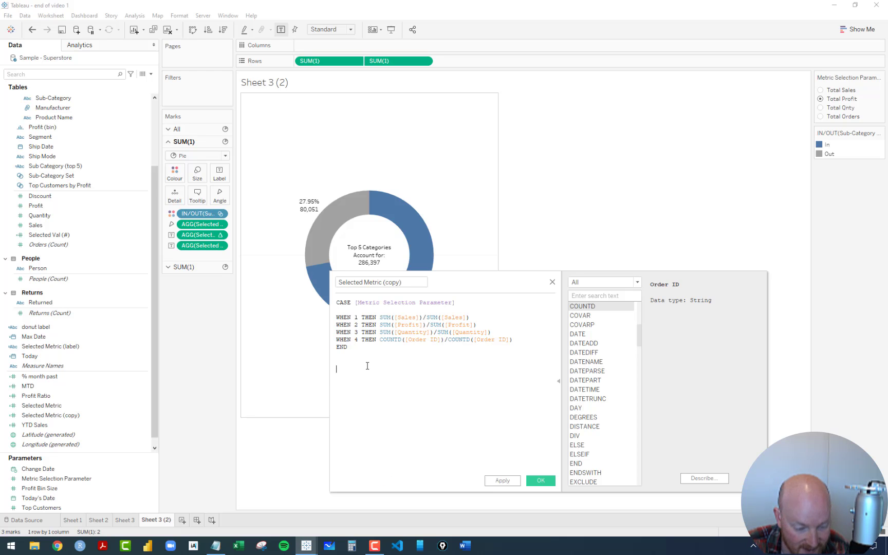
type("IF ")
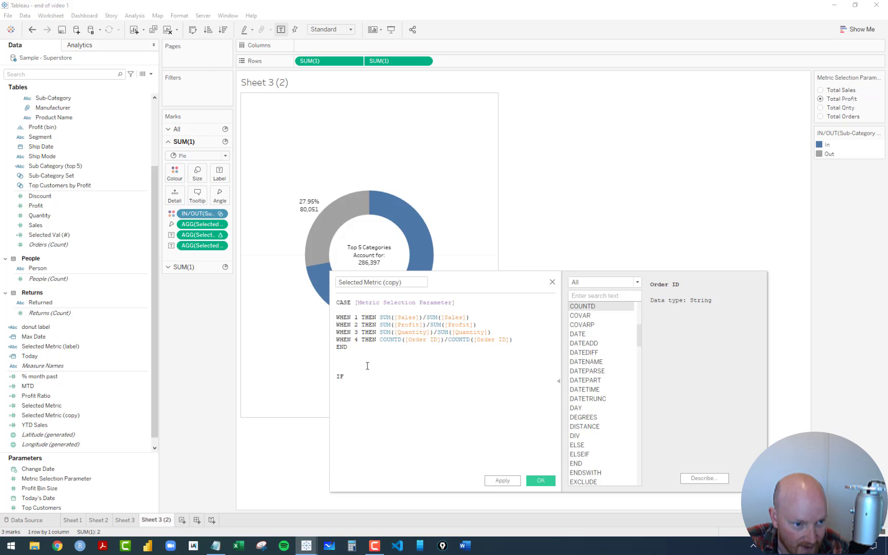
type("top")
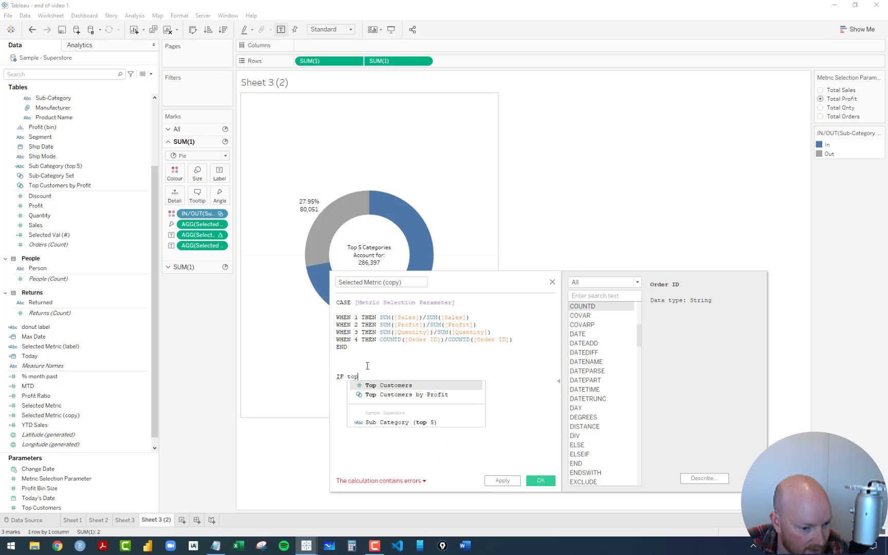
key("Down")
key("Down")
key("Up")
key("Up")
key("Down")
key("Down")
key("Return")
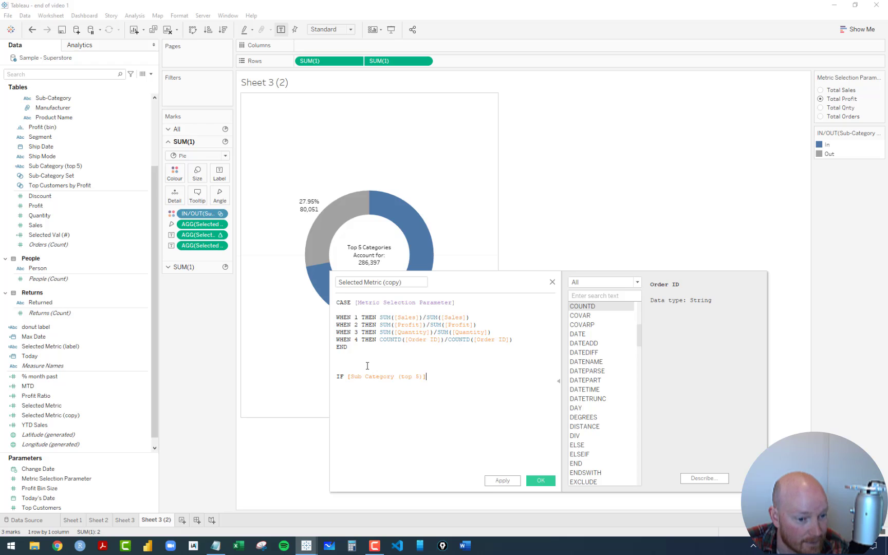
type("THEN")
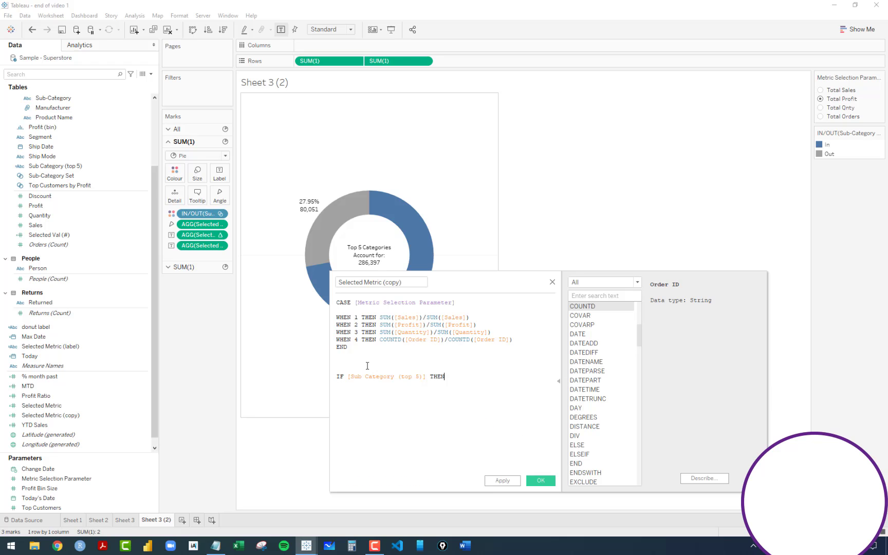
type(" [Sales]")
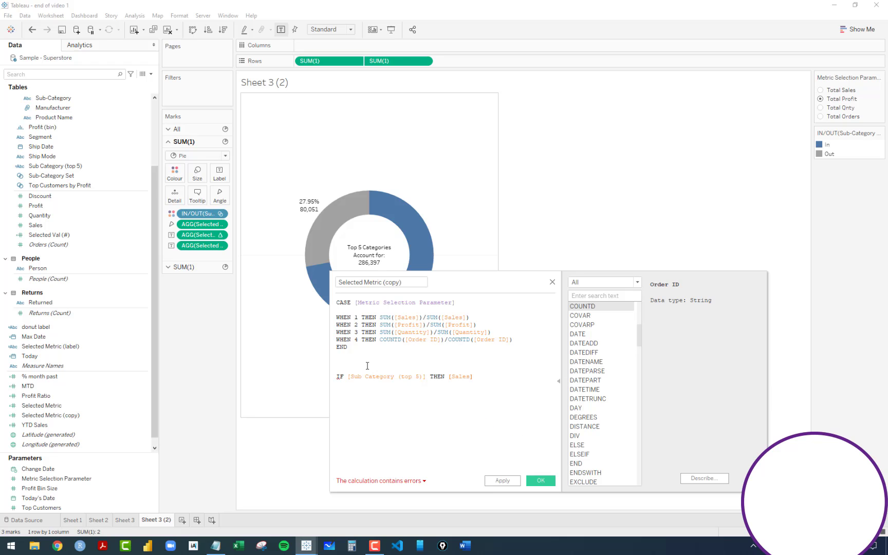
Step: Finish the scratch line IF [Sub Category (top 5)] THEN [Sales] END below the CASE formula and duplicate it to make four lines
type(" END")
left_click(368, 365)
triple_click(421, 383)
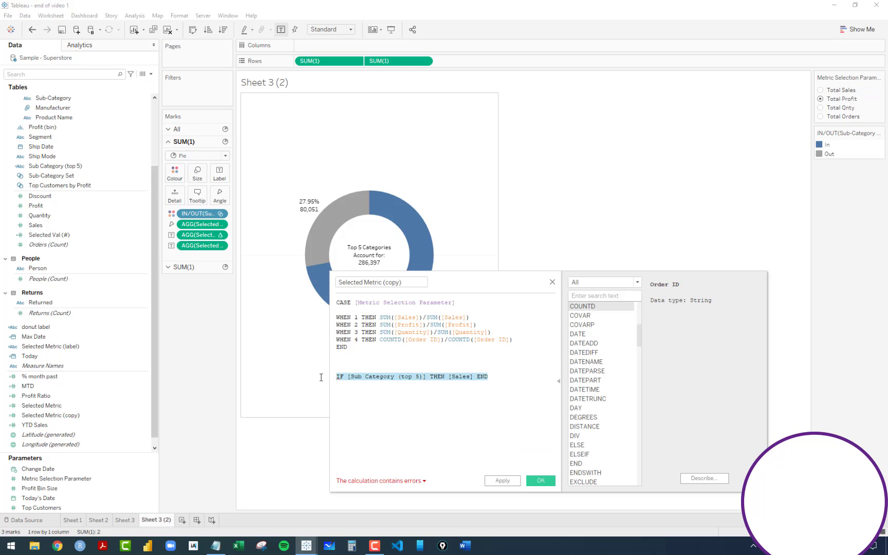
key("ctrl+c")
left_click(502, 379)
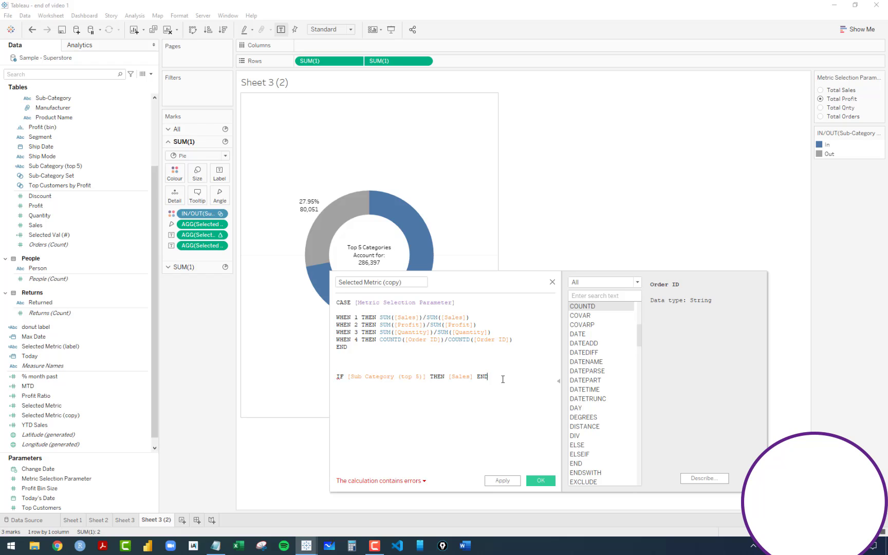
key("Return")
key("ctrl+v")
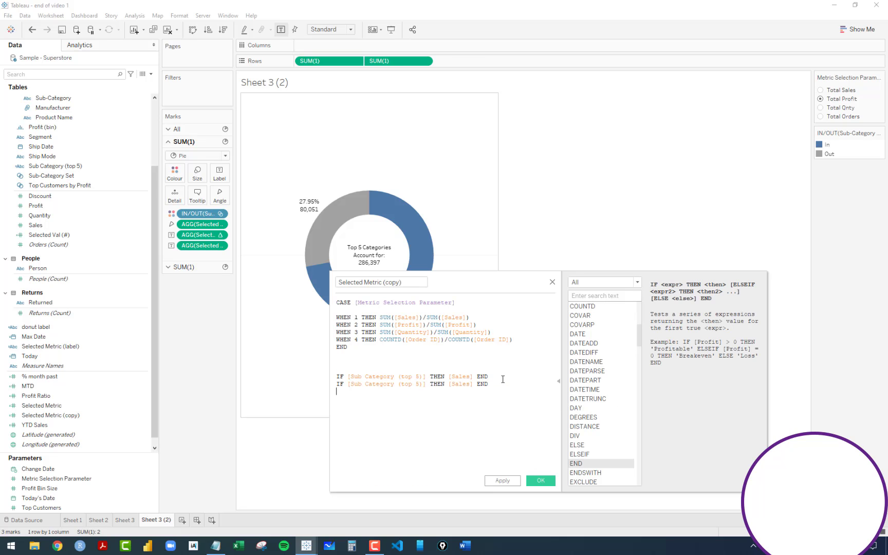
key("ctrl+v")
key("Return")
key("ctrl+v")
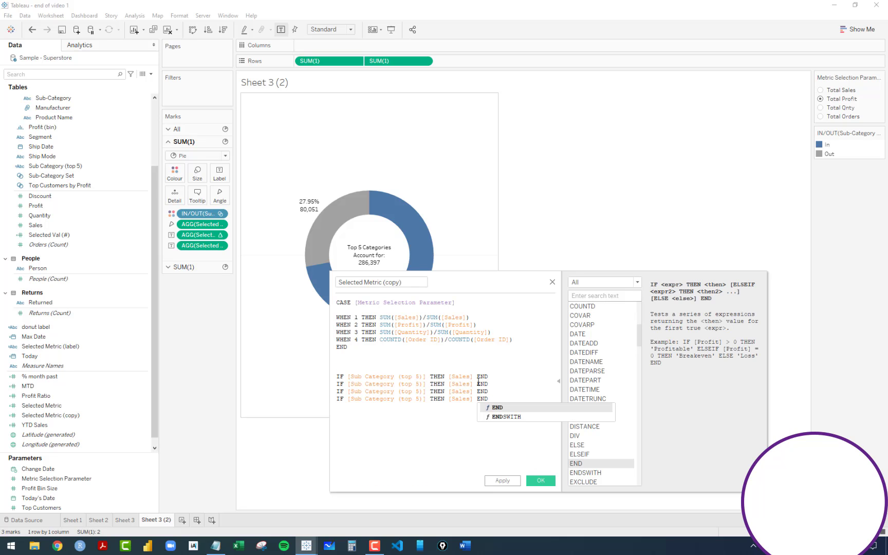
Step: Replace [Sales] in the second, third and fourth scratch IF lines with [Profit], [Quantity] and [Order ID]
left_click_drag(473, 384, 447, 384)
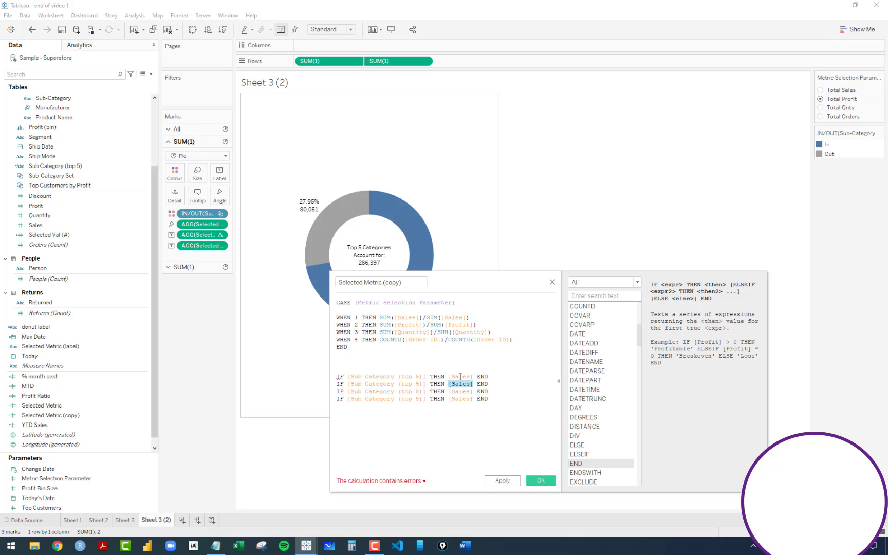
key("BackSpace")
type("prof")
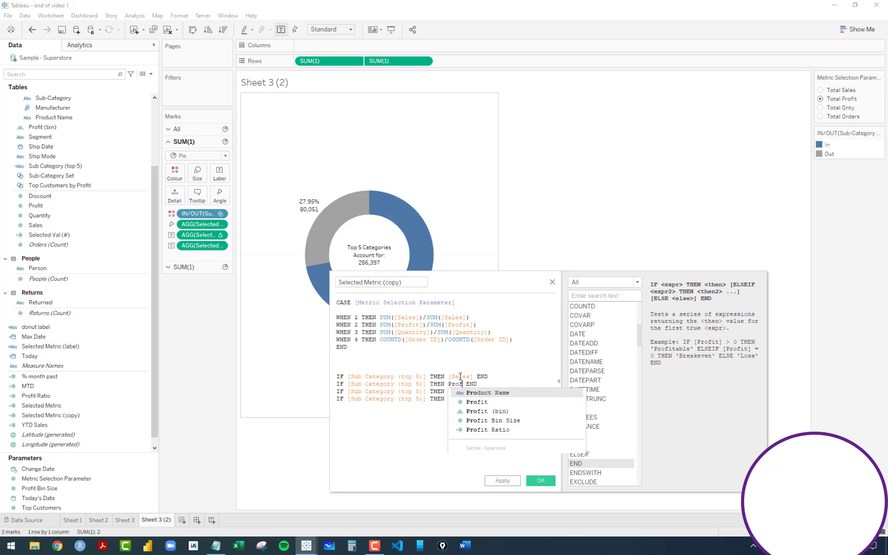
key("Return")
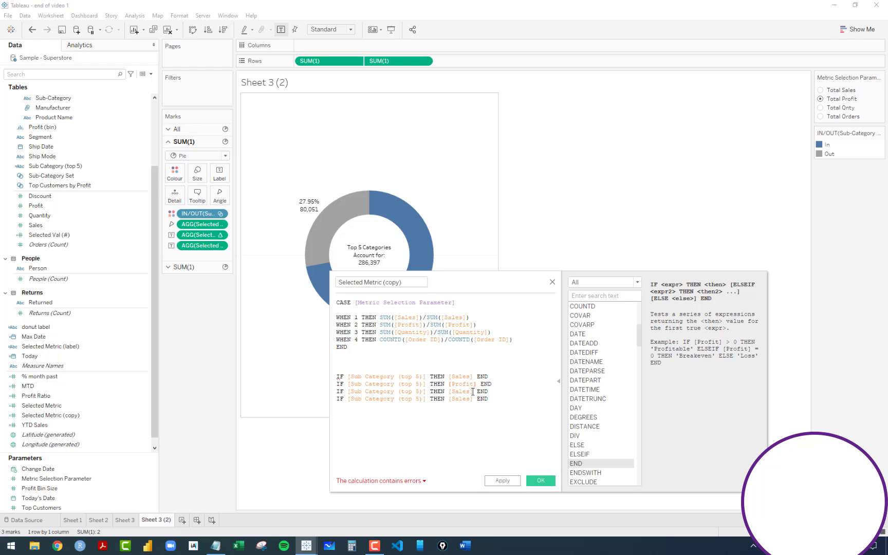
left_click_drag(474, 391, 447, 391)
key("BackSpace")
type("q")
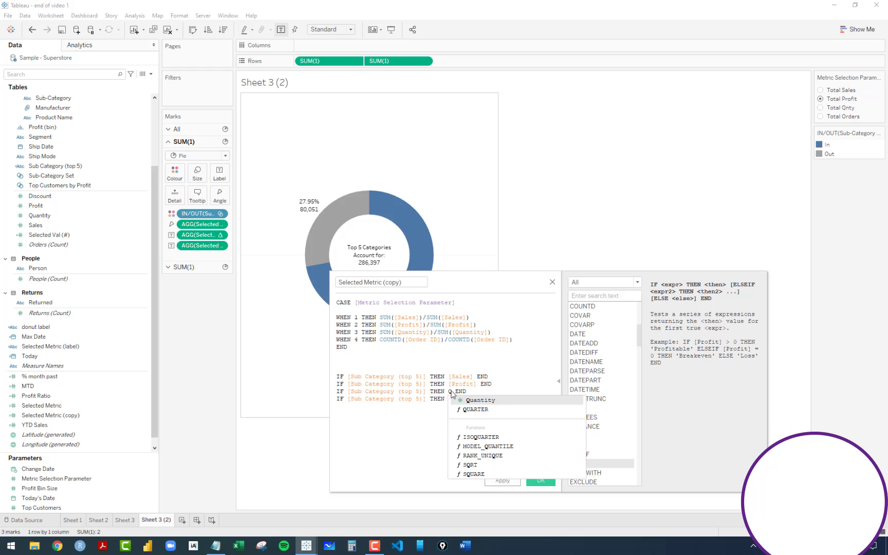
key("Return")
double_click(463, 399)
type("Ord END")
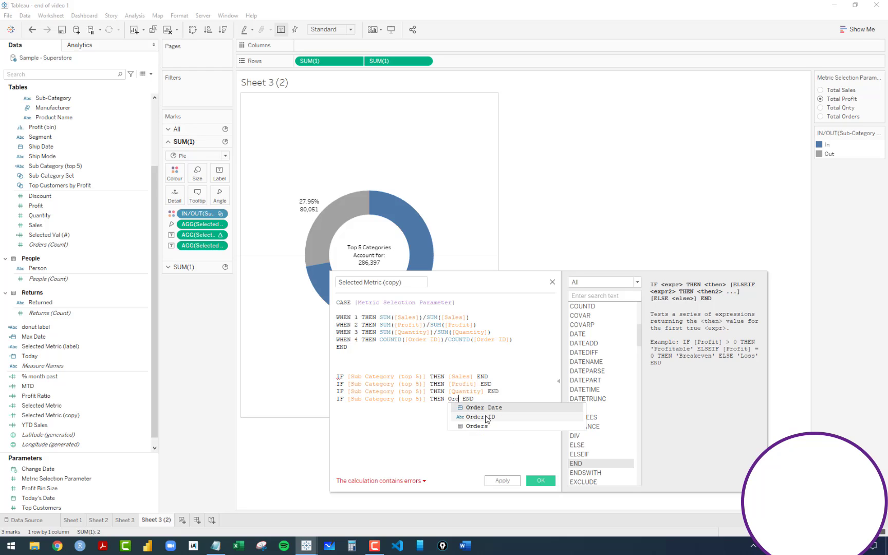
left_click(488, 418)
Step: Try using [Sub-Category Set] as the condition in the WHEN 1 expression, undo it and close the calculation without saving
triple_click(497, 377)
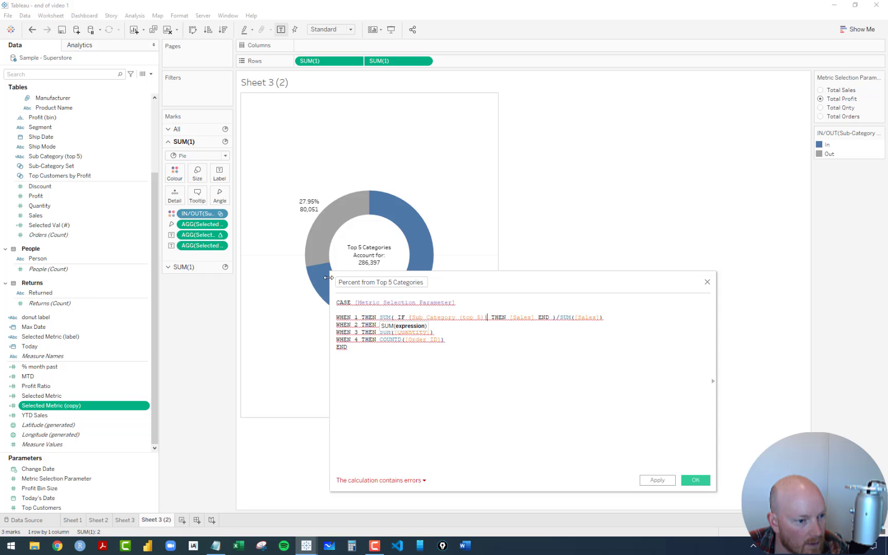
left_click_drag(191, 213, 468, 329)
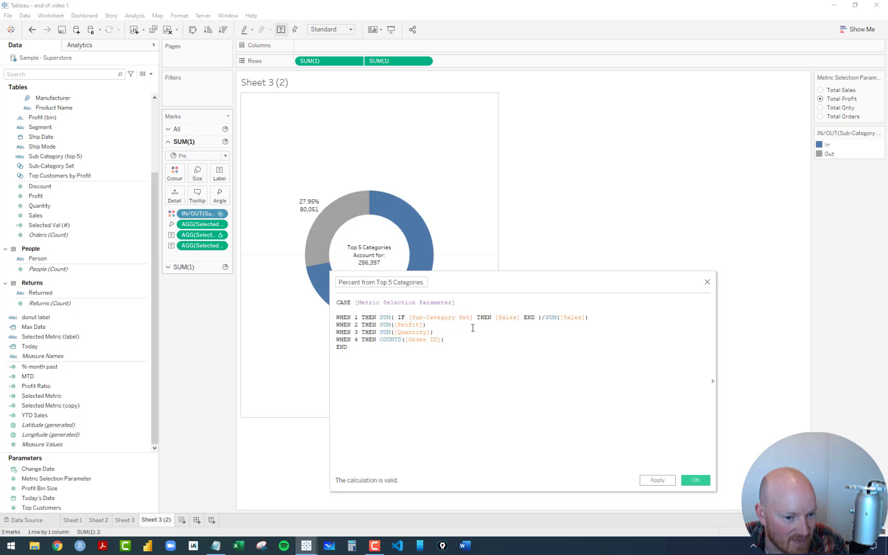
key("ctrl+z")
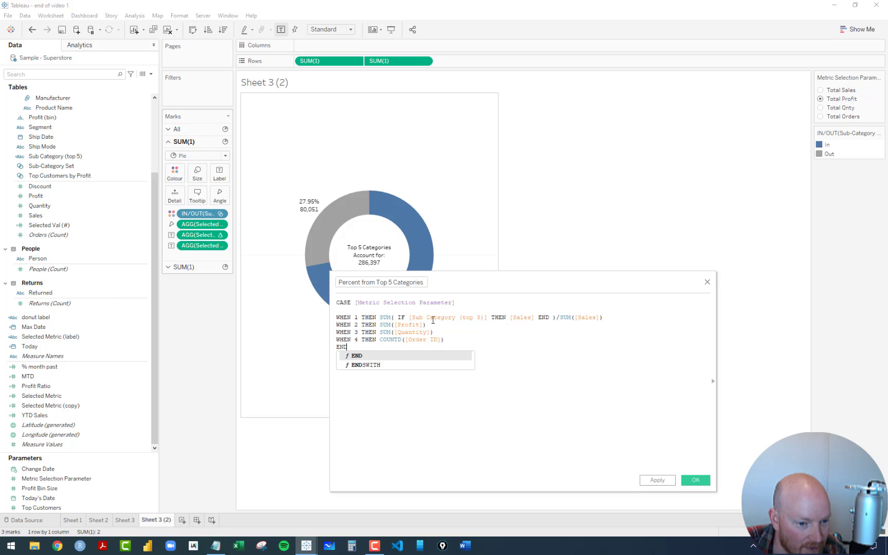
left_click(542, 353)
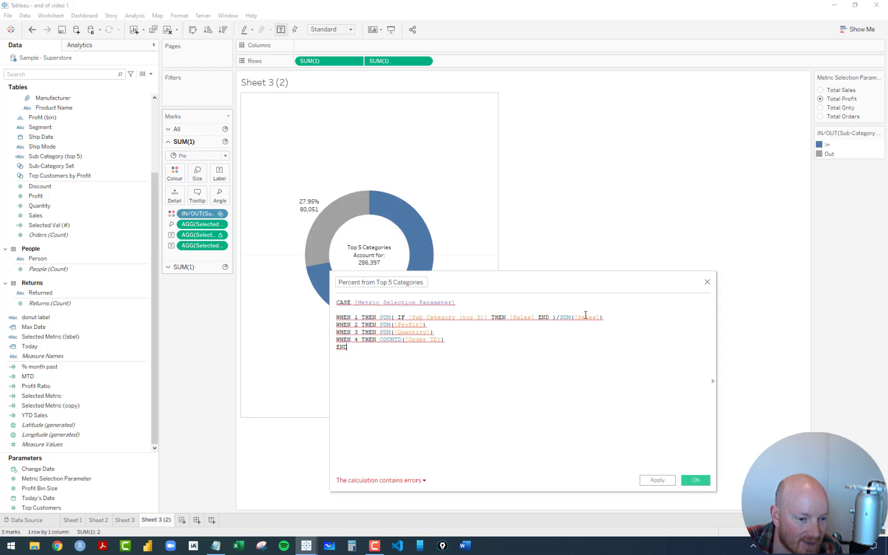
left_click(707, 283)
Step: Search the fields for "sub", examine the formula of Sub Category (top 5), close it and clear the search
left_click(46, 75)
type("s")
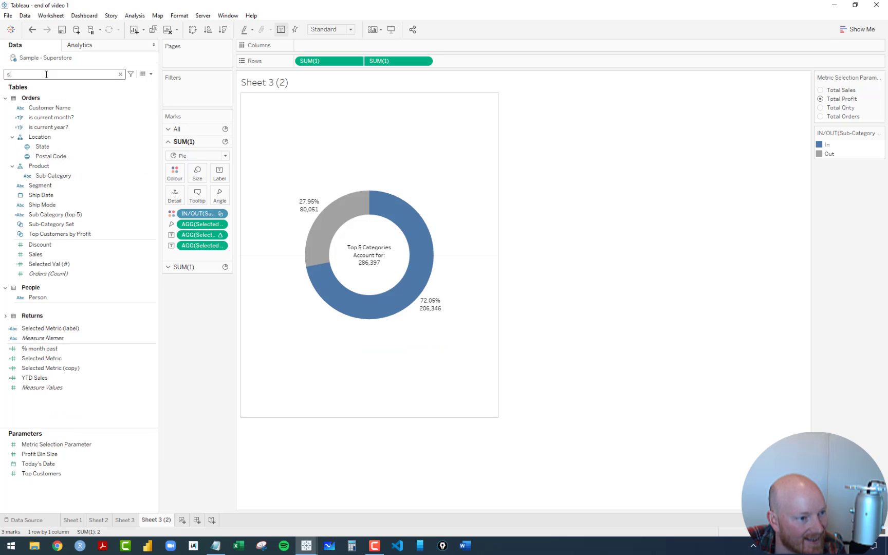
type("ub")
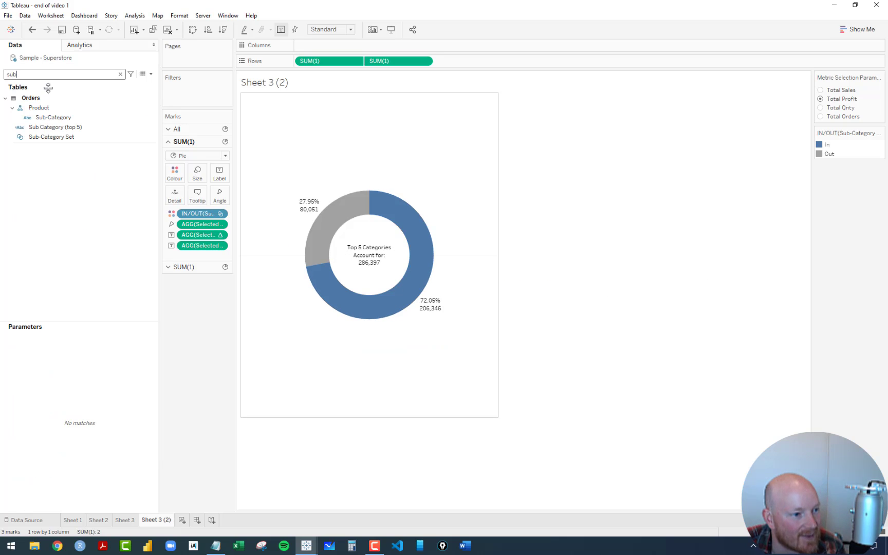
left_click(57, 127)
right_click(56, 127)
left_click(77, 179)
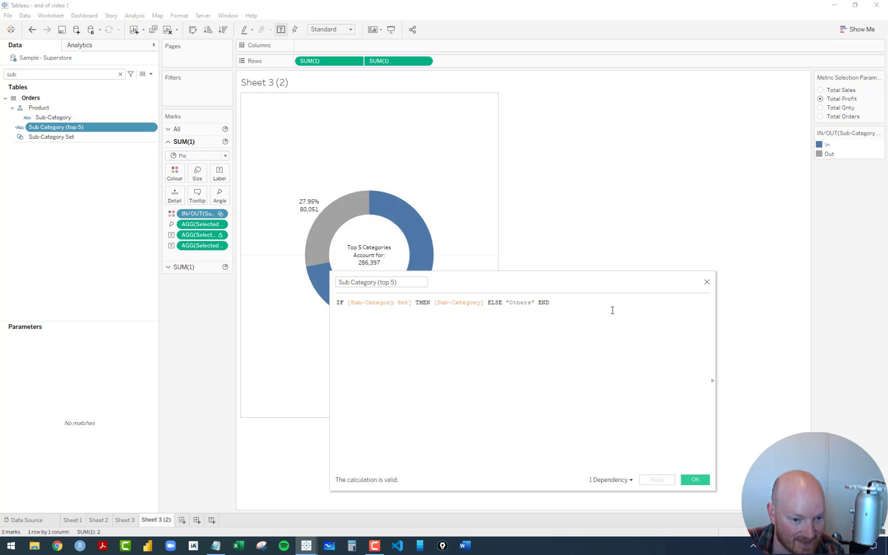
left_click(707, 281)
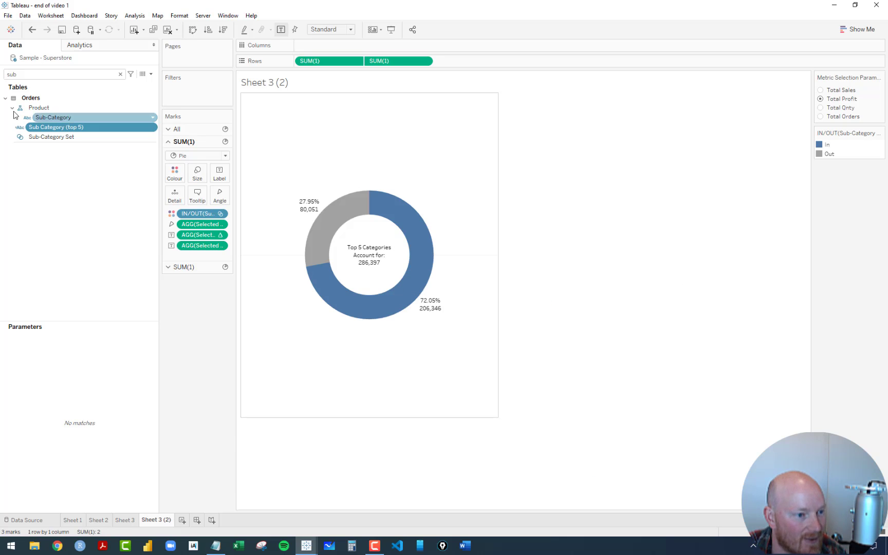
left_click(50, 76)
key("BackSpace")
key("BackSpace")
key("BackSpace")
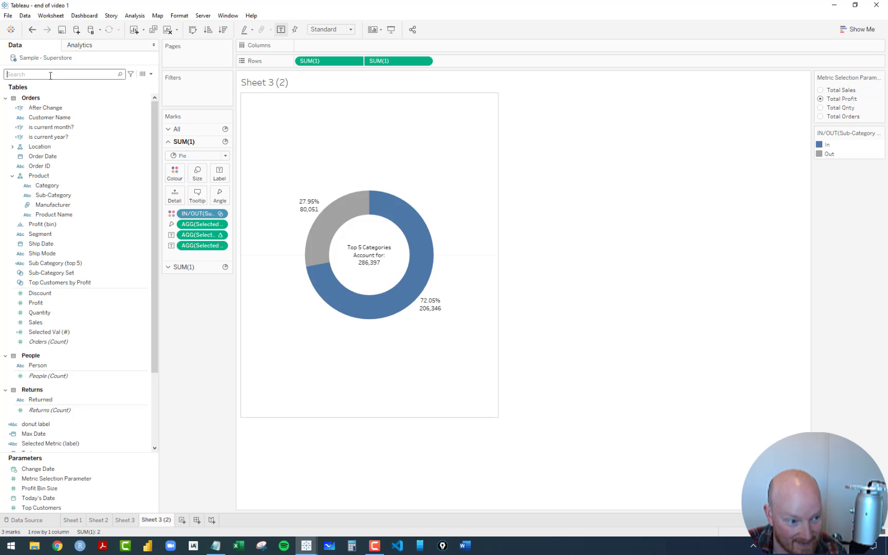
Step: Open the Selected Metric (copy) calculation for editing
scroll(73, 355, "down", 4)
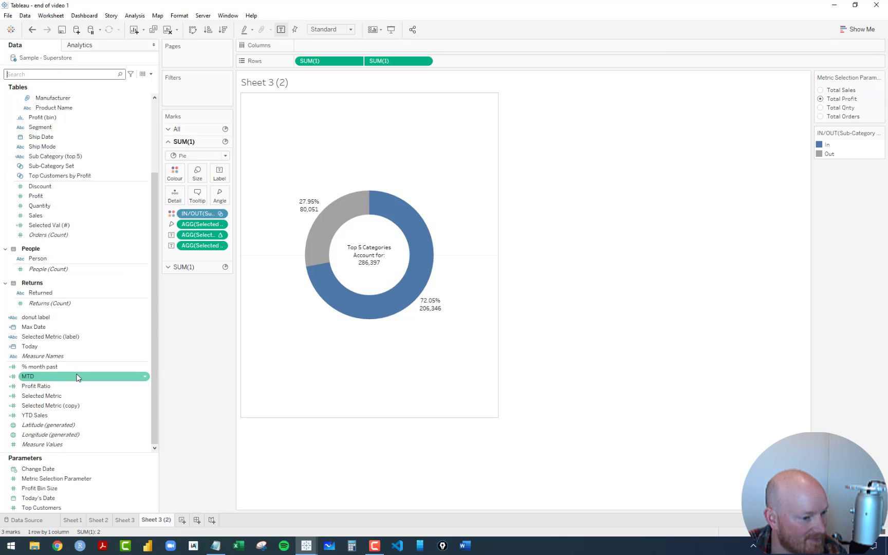
left_click(54, 406)
right_click(54, 406)
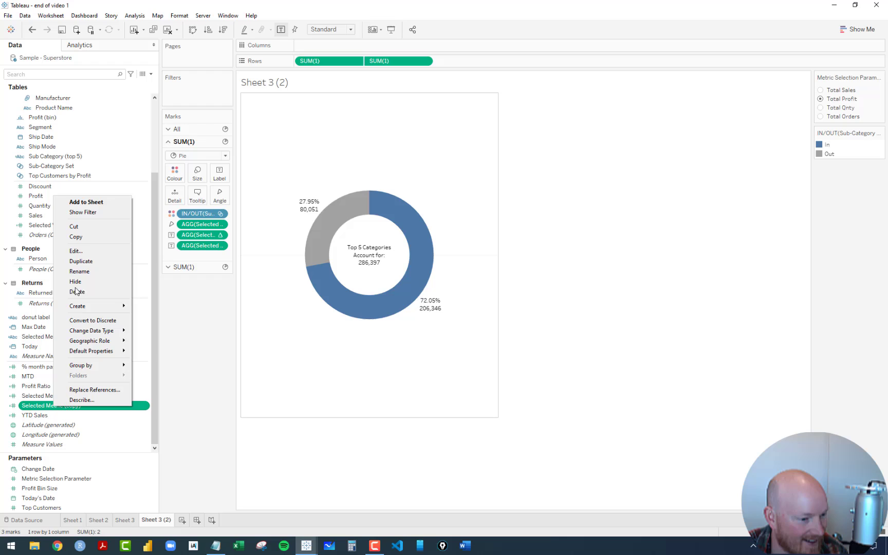
left_click(77, 251)
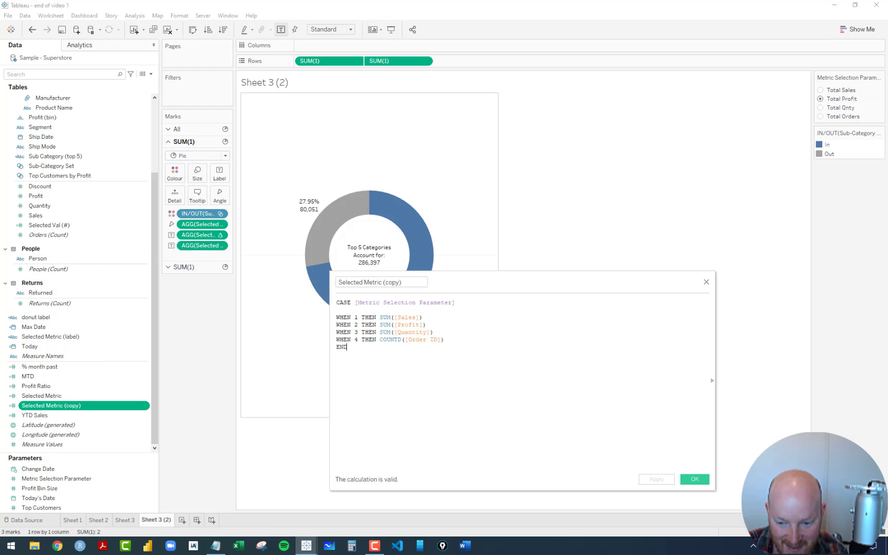
key("alt+Tab")
key("alt+Tab")
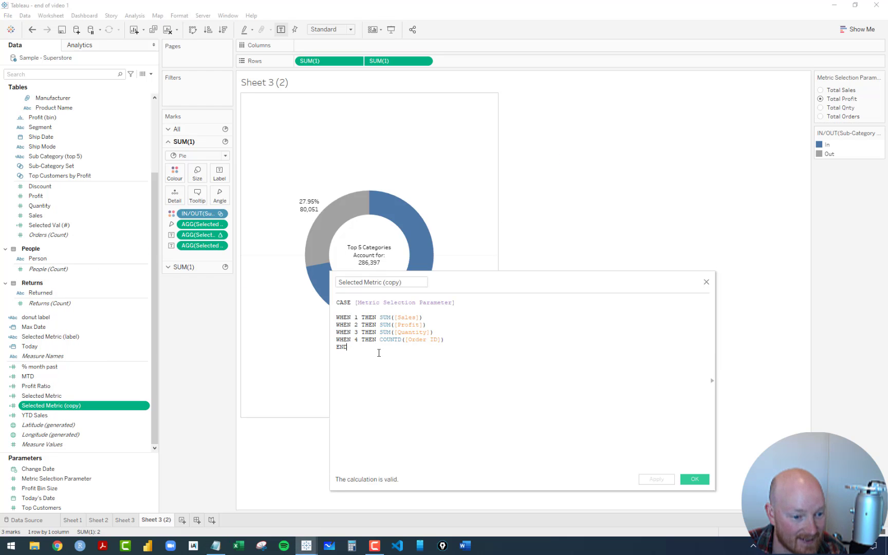
left_click_drag(379, 353, 321, 315)
type("SUM([Sales])")
key("ctrl+z")
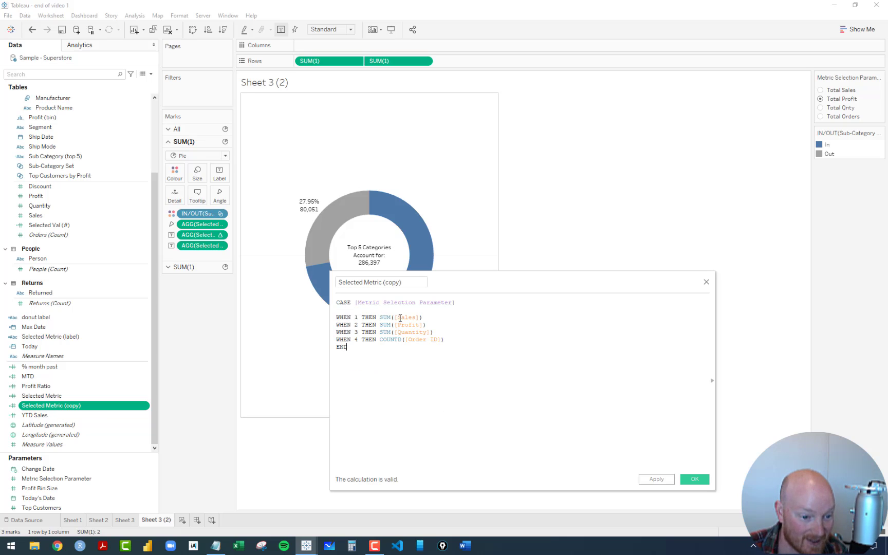
Step: Divide each WHEN result by its own total: SUM([Sales]), SUM([Profit]), SUM([Quantity]) and COUNTD([Order ID])
left_click_drag(428, 316, 380, 325)
key("ctrl+c")
left_click(455, 317)
type("/")
key("ctrl+v")
key("ctrl+c")
key("ctrl+v")
left_click(434, 333)
type("/SUM([Quantity])")
left_click(444, 340)
type("/COUNTD([Order ID])")
Step: Make the WHEN 1 numerator conditional as SUM( if [Sub-Category Set] THEN [Sales] END )
left_click(395, 318)
type("if top")
left_click_drag(198, 214, 417, 320)
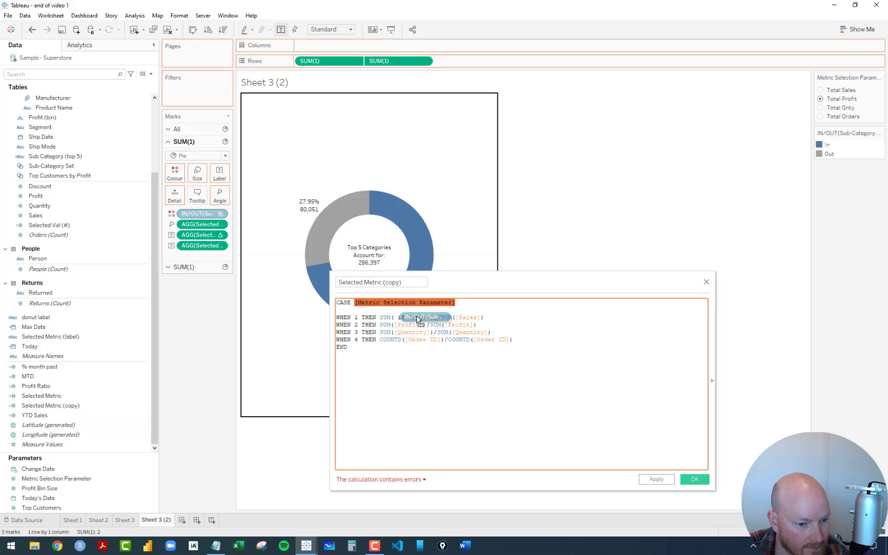
type("THEN")
Step: Apply the same if [Sub-Category Set] THEN … END condition to the Profit, Quantity and Order ID numerators and save the calculation
left_click_drag(496, 318, 398, 318)
key("ctrl+c")
left_click(394, 325)
key("ctrl+v")
left_click(394, 333)
key("ctrl+v")
left_click(405, 340)
key("ctrl+v")
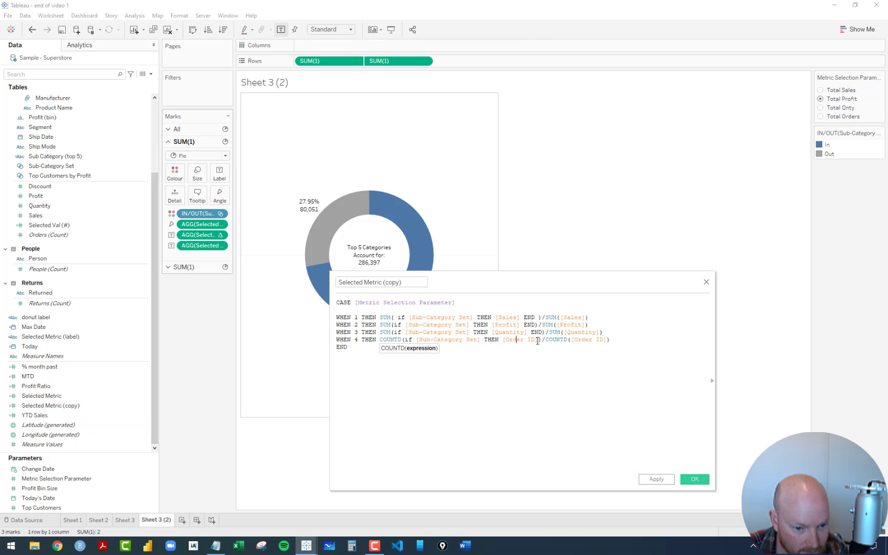
type("END")
left_click(524, 359)
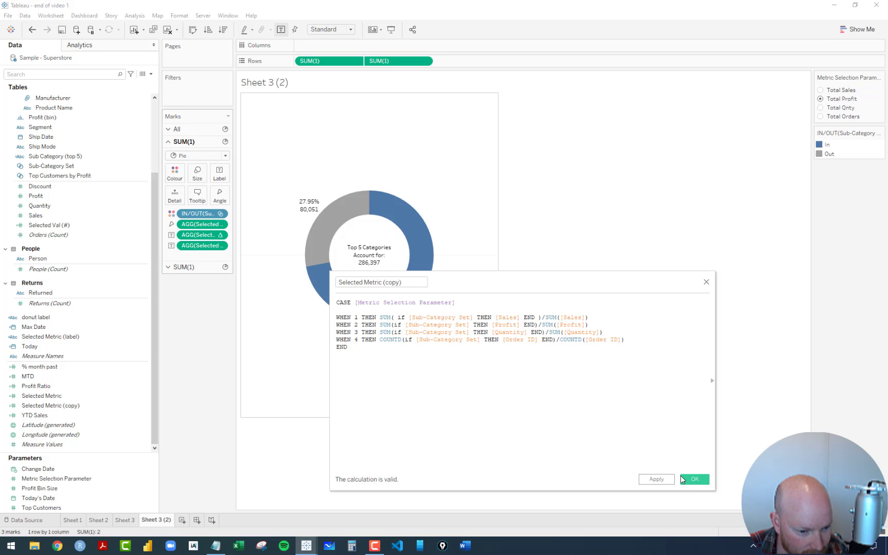
left_click(694, 479)
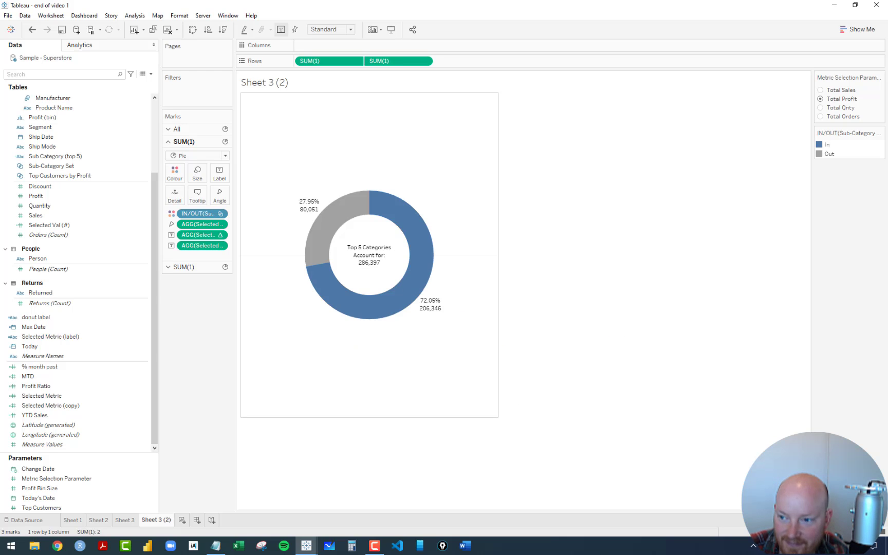
Step: Rename the Selected Metric (copy) calculated field to "Top 5 Categories %" and save it
right_click(62, 405)
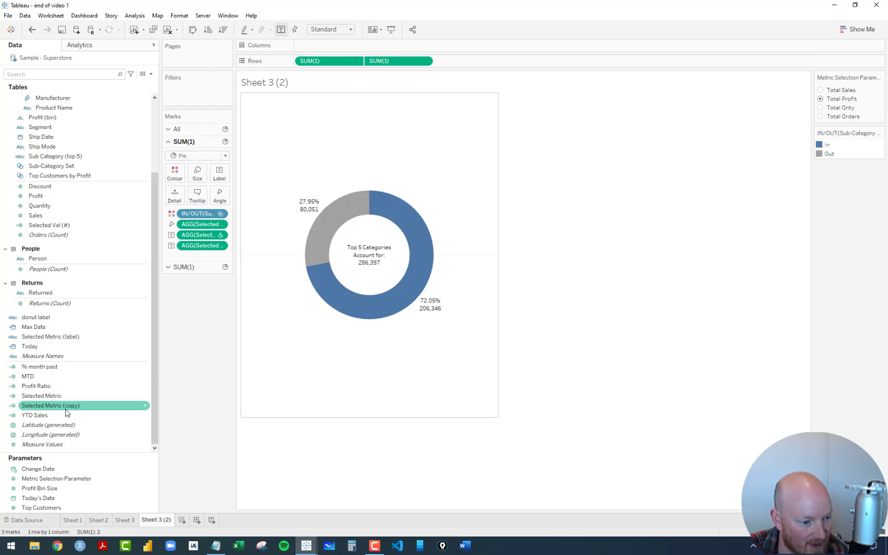
left_click(85, 252)
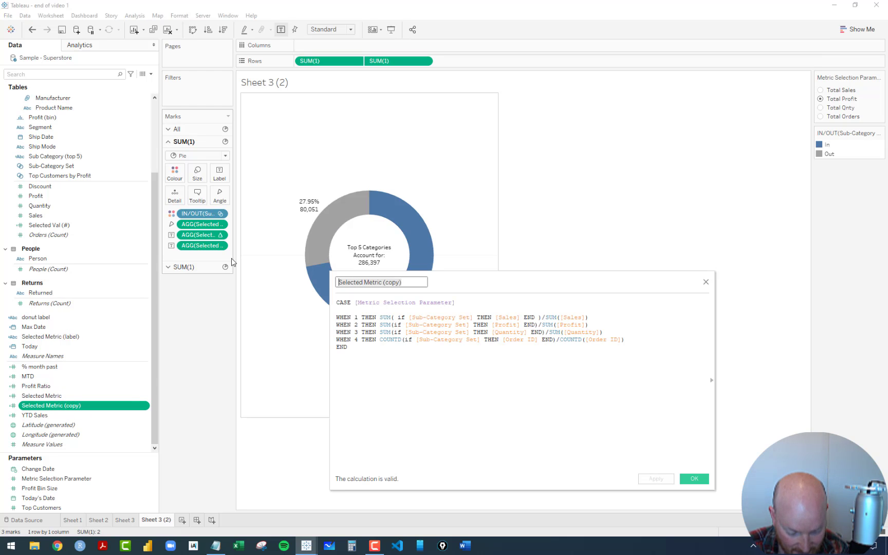
type("Top Cate")
key("BackSpace")
key("BackSpace")
key("BackSpace")
key("BackSpace")
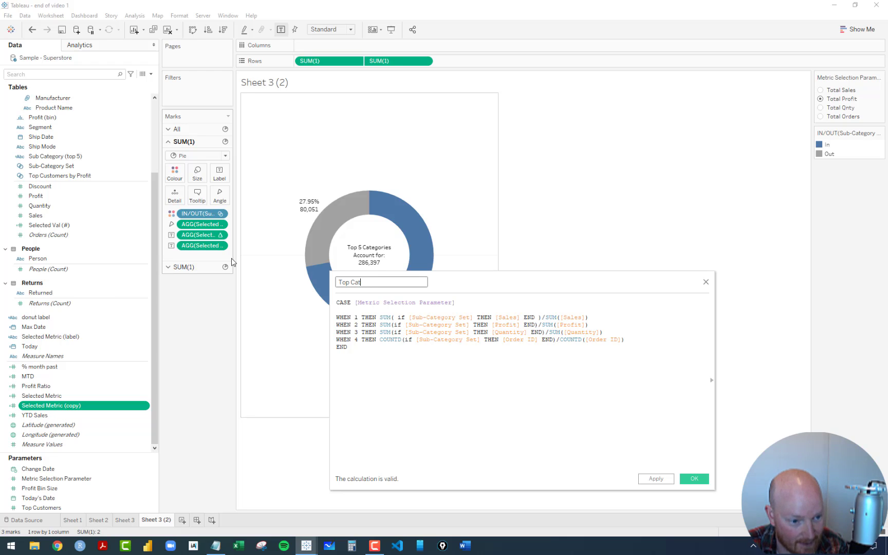
type("5 Categories")
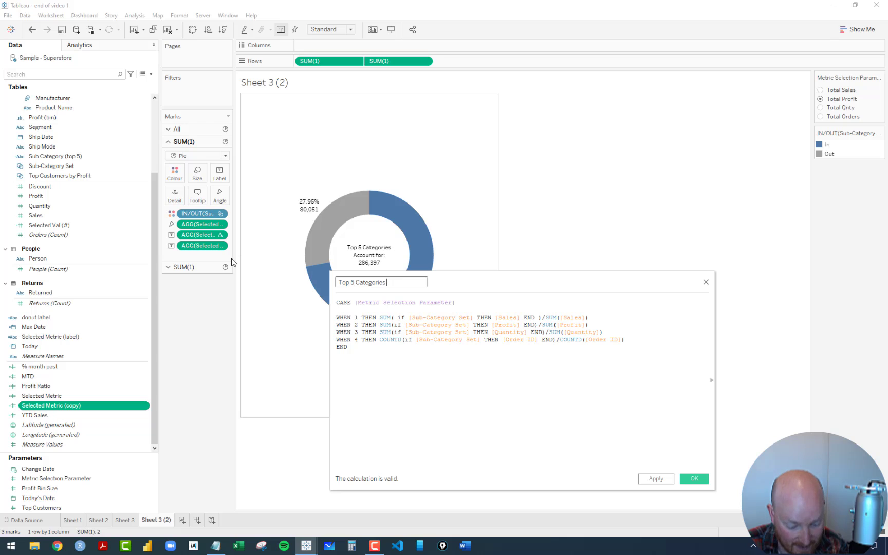
type(" %")
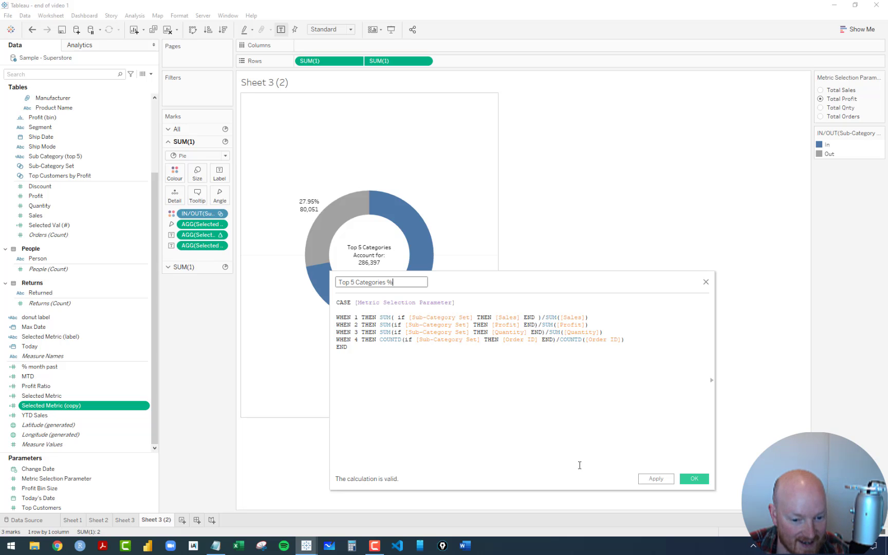
key("Return")
Step: Add Top 5 Categories % to the label of the second SUM(1) pie so it shows in the donut's centre
left_click(7, 407)
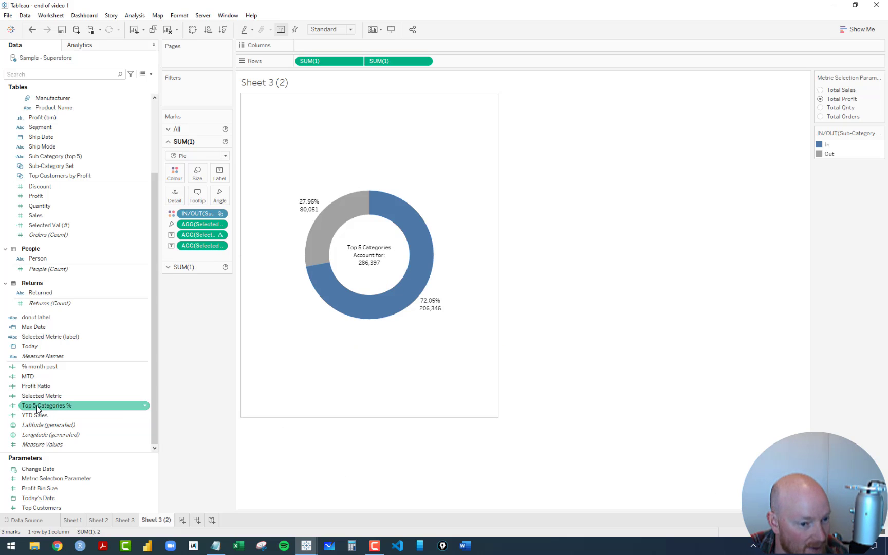
left_click_drag(32, 405, 175, 303)
left_click(189, 267)
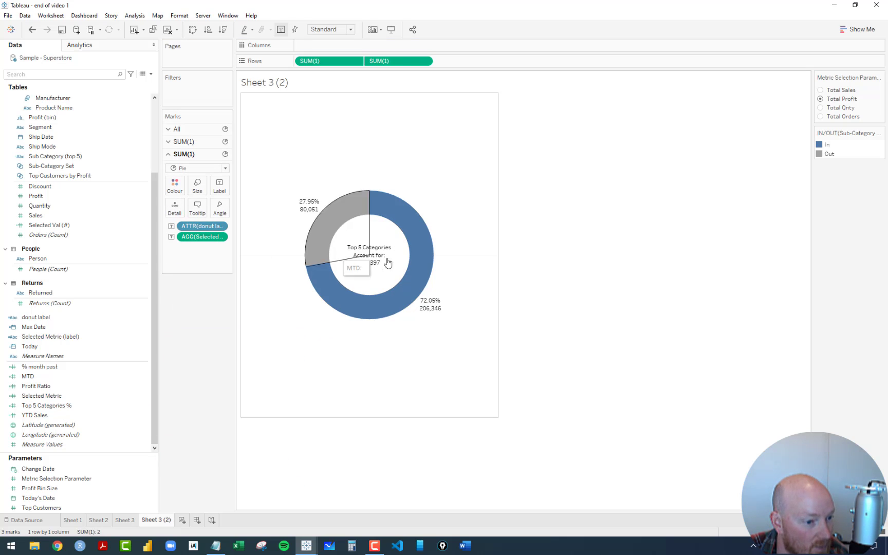
left_click(42, 436)
left_click_drag(37, 409, 219, 186)
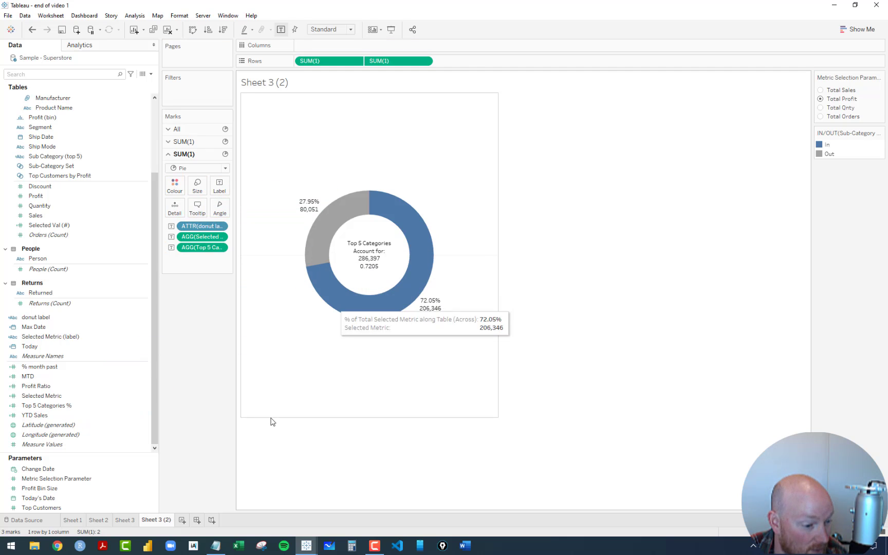
Step: Set the default number format of Top 5 Categories % to Percentage with 0 decimal places
left_click(41, 406)
right_click(41, 409)
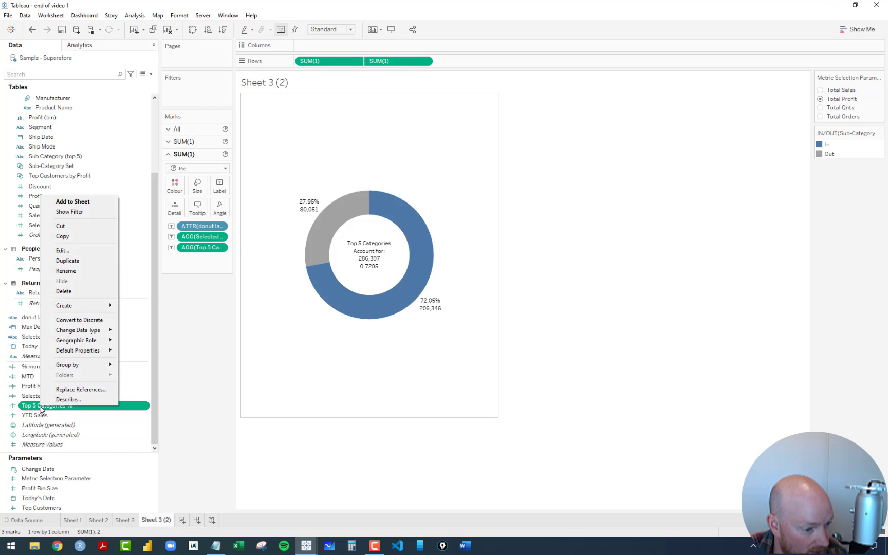
mouse_move(103, 350)
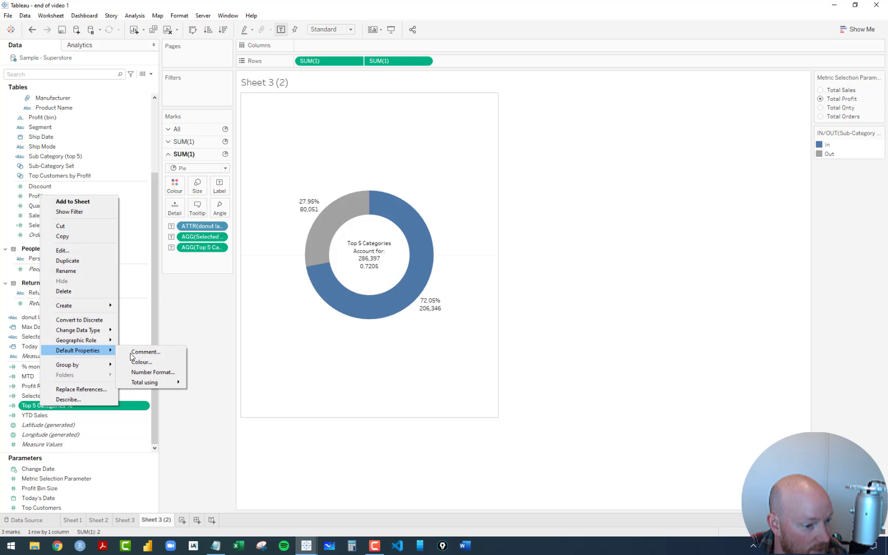
left_click(152, 372)
left_click(360, 254)
left_click(465, 232)
left_click(466, 232)
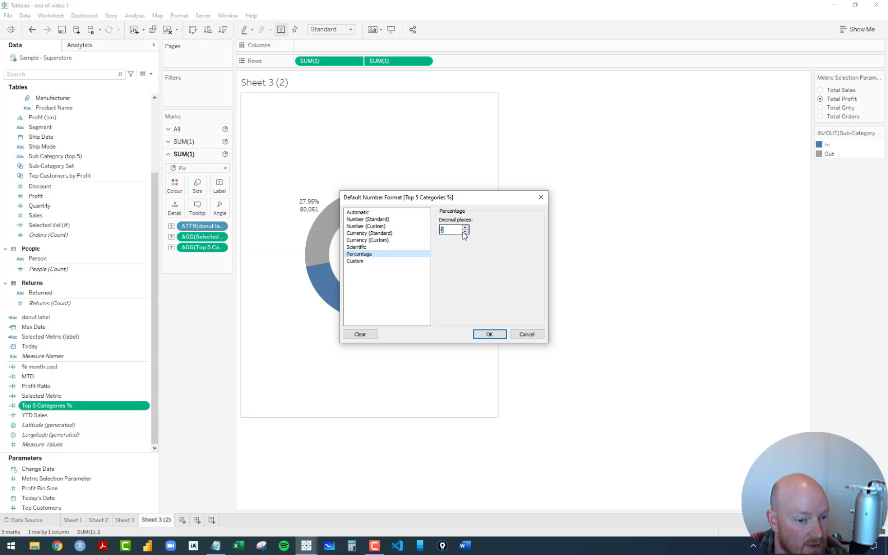
left_click(490, 334)
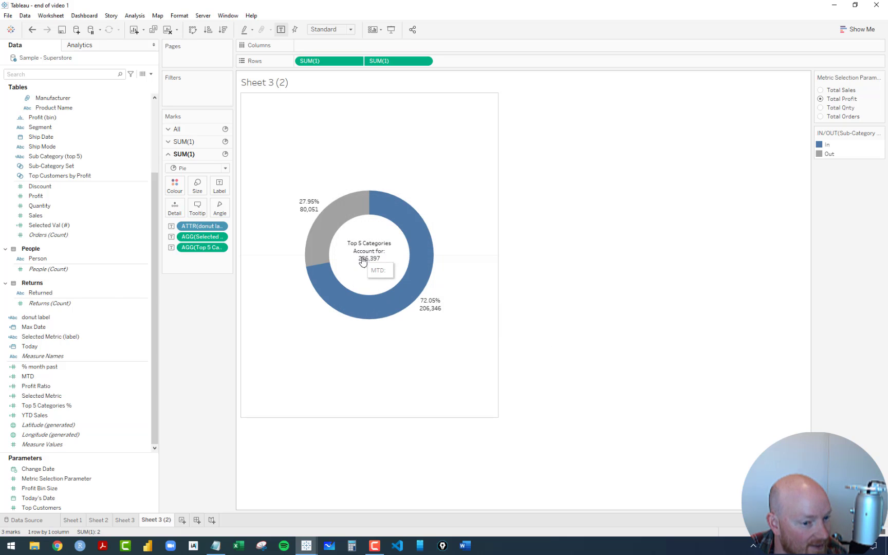
Step: Replace the Selected Metric value in the donut's centre label with the Selected Metric (label) field
left_click_drag(192, 237, 194, 340)
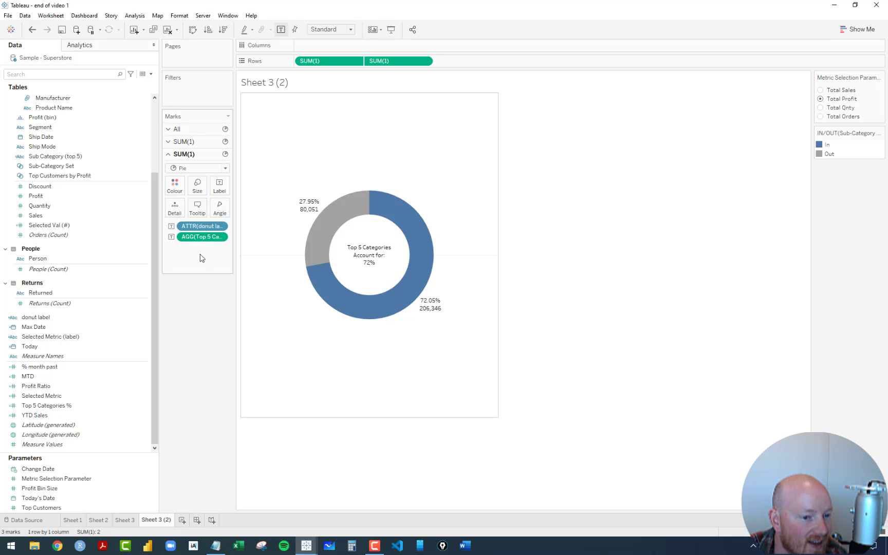
left_click(74, 73)
type("lab")
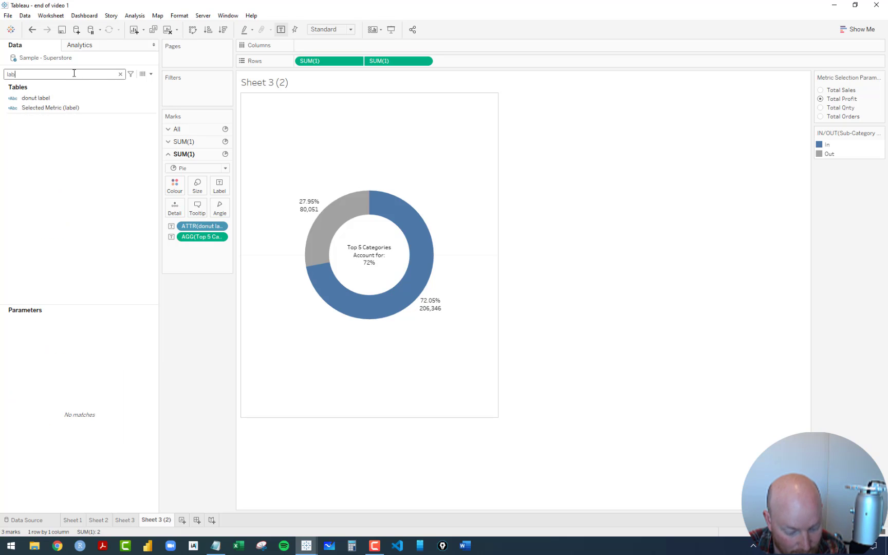
left_click_drag(50, 108, 221, 188)
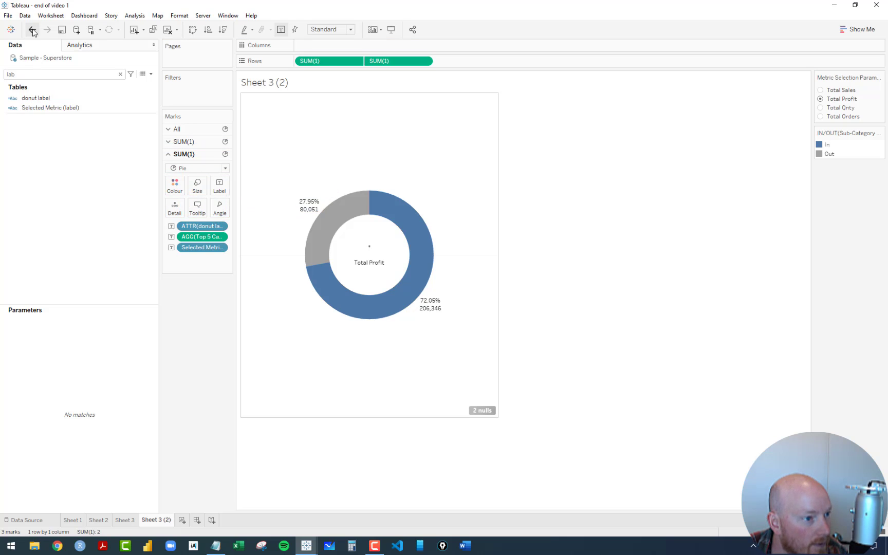
key("ctrl+z")
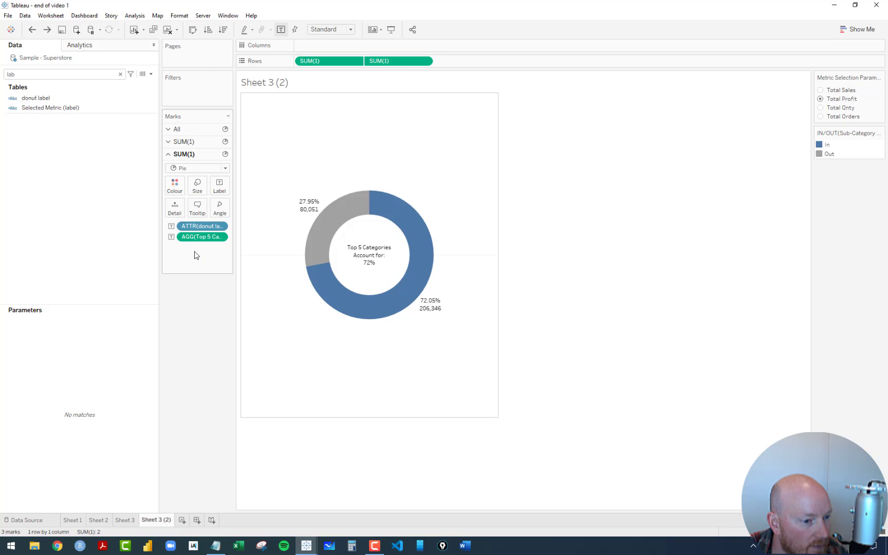
left_click(67, 100)
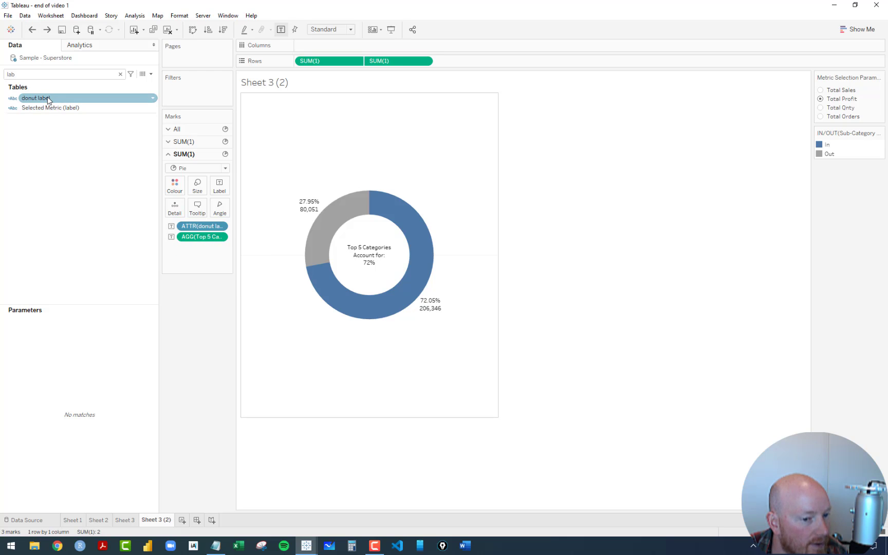
left_click(41, 108)
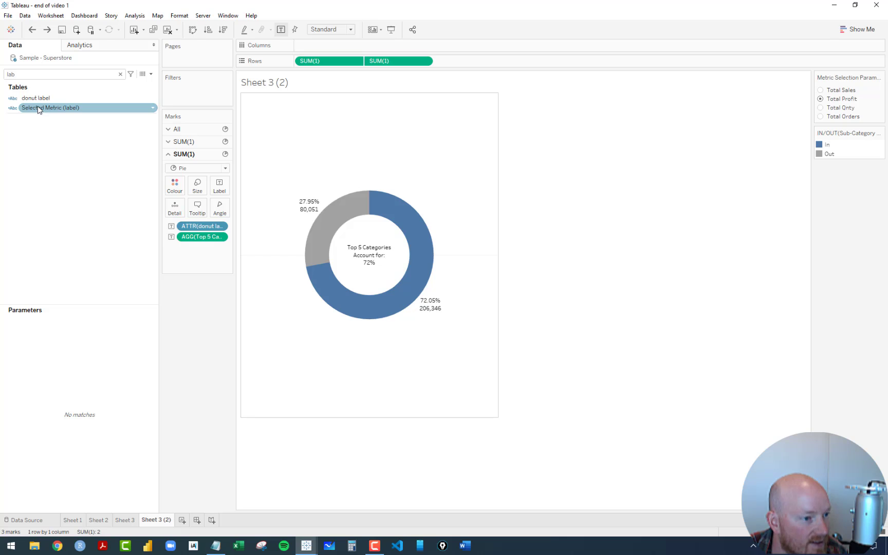
left_click_drag(38, 106, 221, 191)
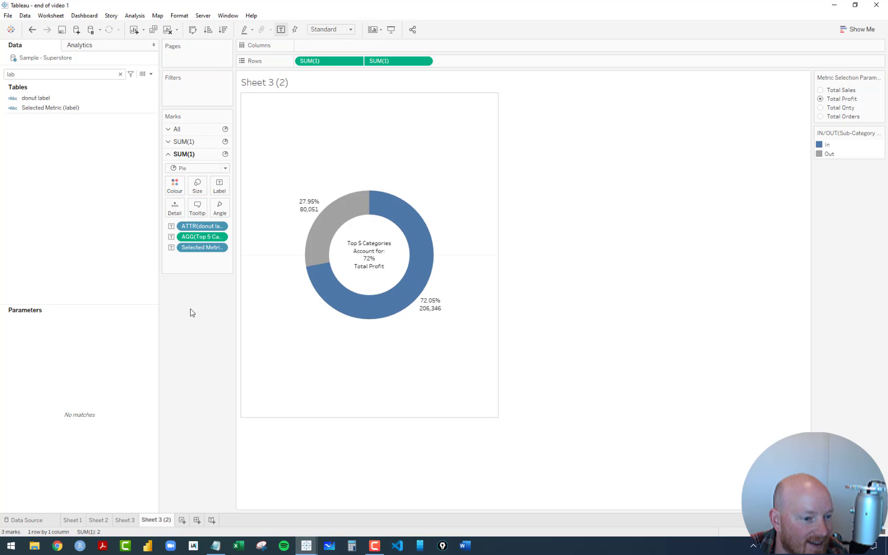
right_click(36, 98)
left_click(61, 124)
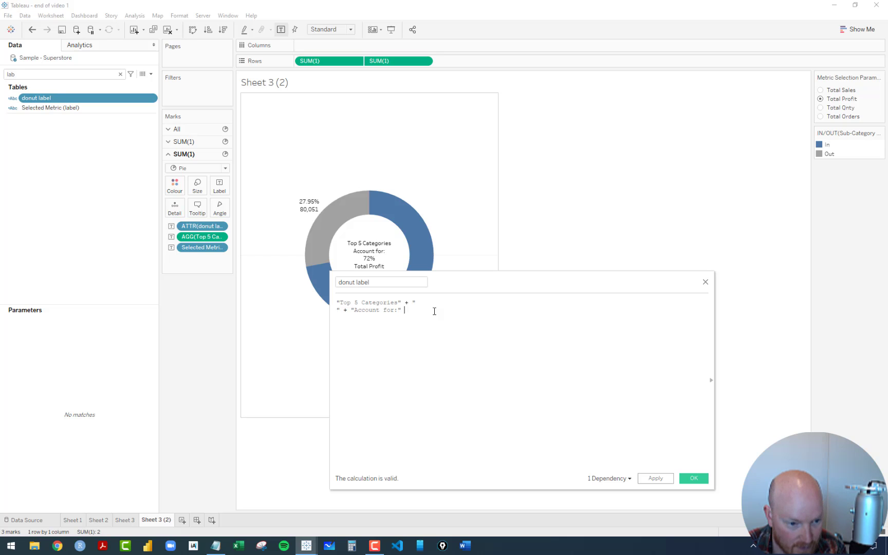
key("BackSpace")
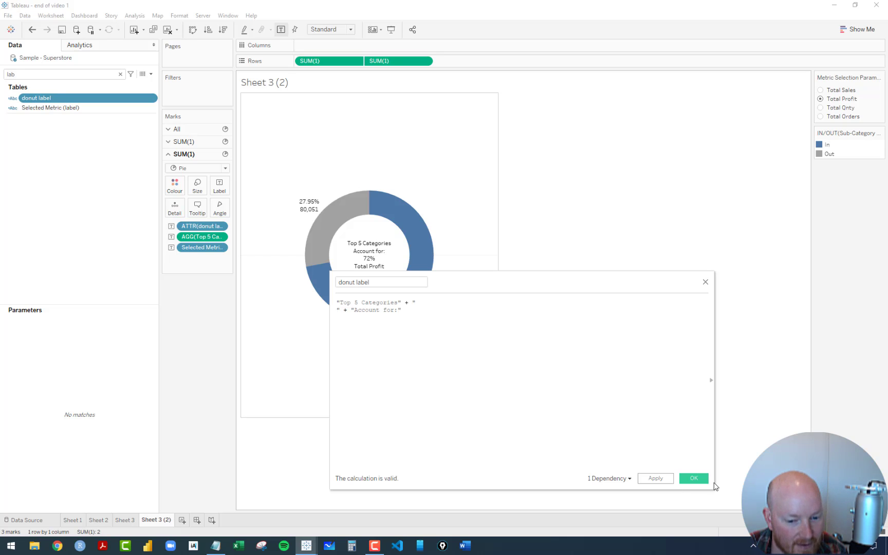
left_click(694, 478)
right_click(63, 100)
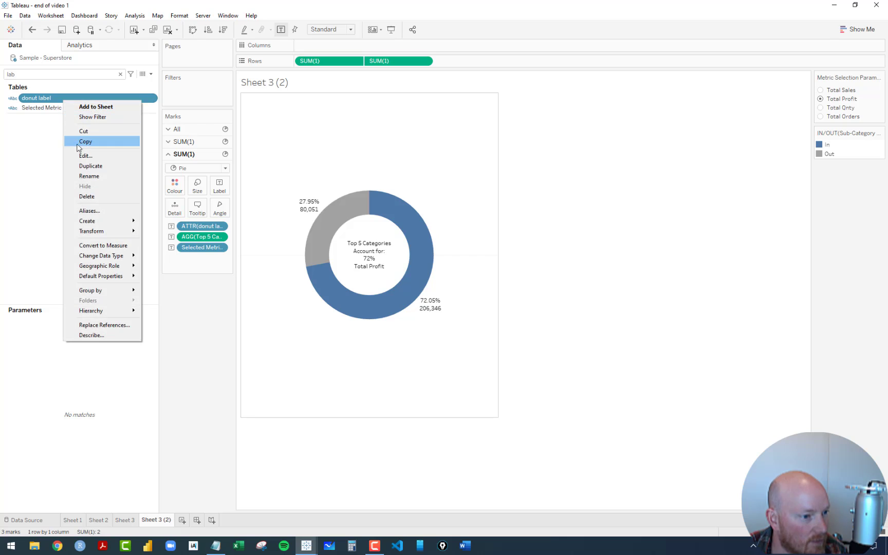
left_click(131, 148)
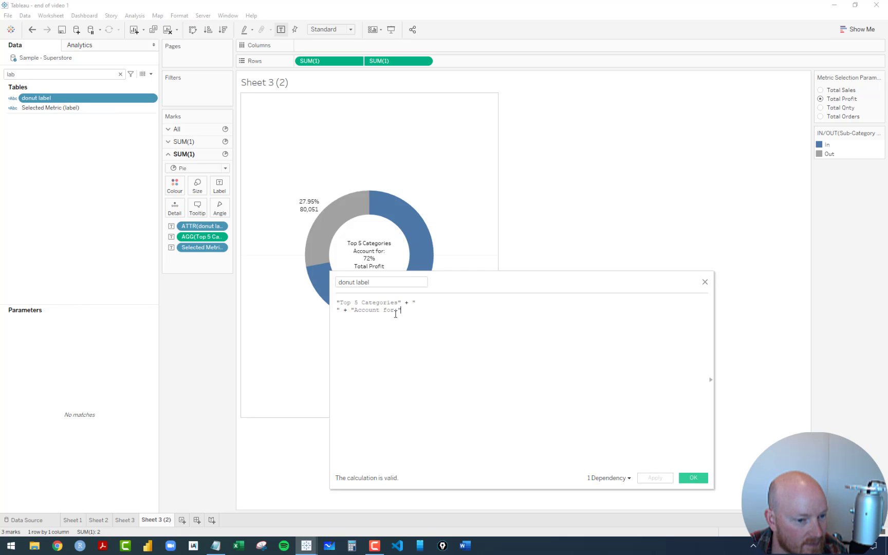
left_click(705, 282)
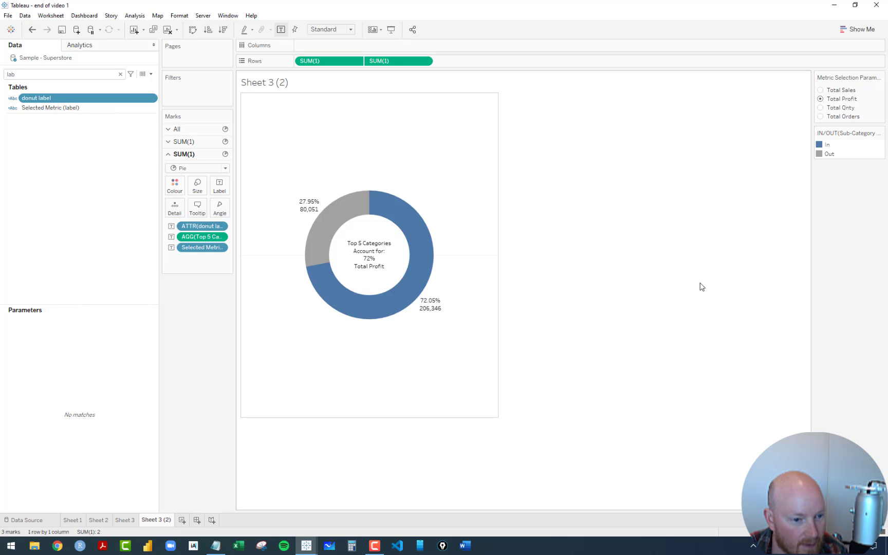
Step: Add an inline "of" text to the centre label, placed between Top 5 Categories % and Selected Metric (label)
double_click(202, 265)
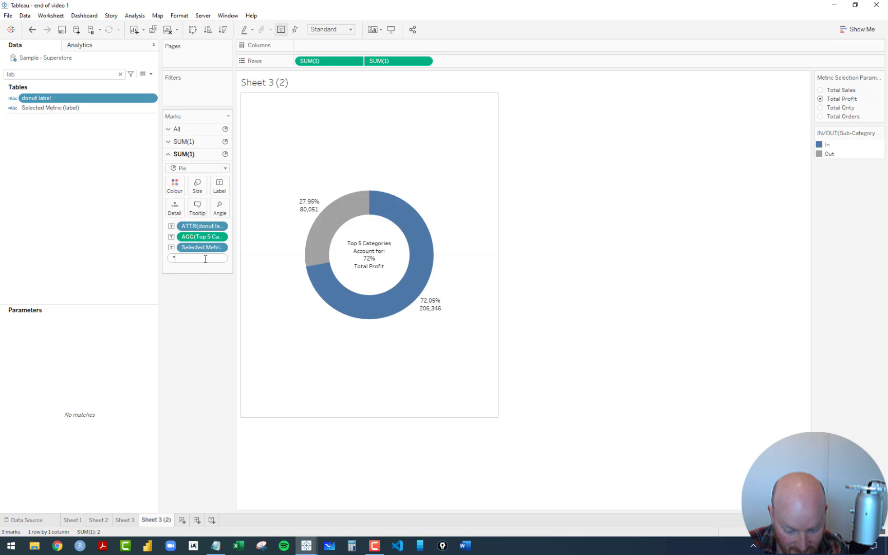
type("\"of\"")
key("Return")
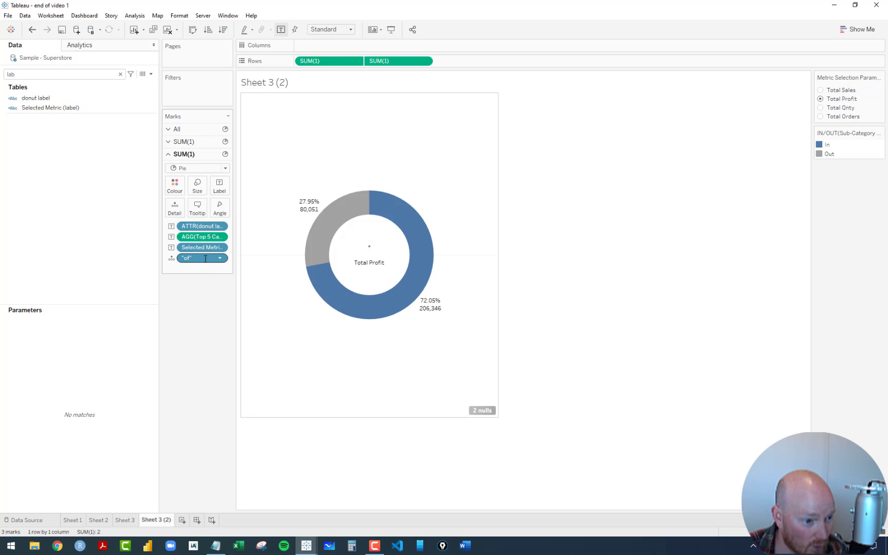
left_click_drag(204, 262, 220, 186)
mouse_move(196, 261)
left_mouse_down()
mouse_move(197, 240)
mouse_move(198, 249)
left_mouse_up()
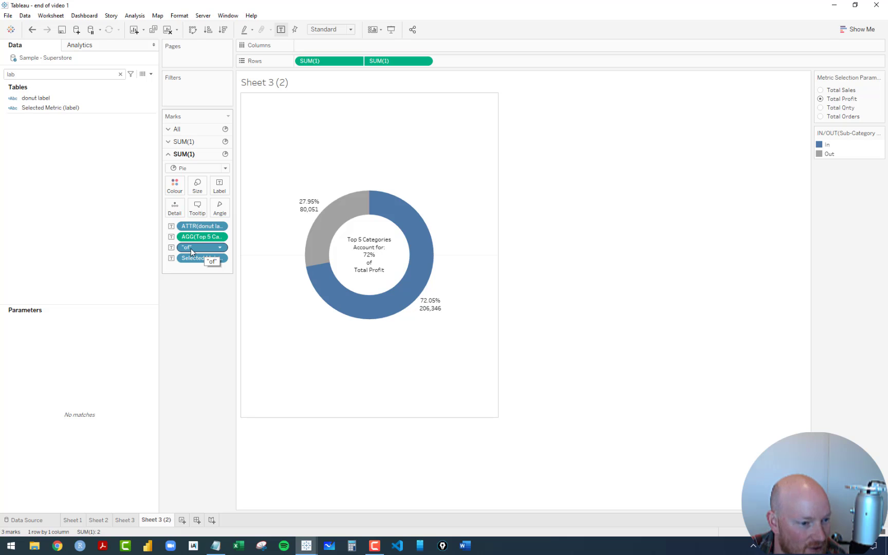
Step: Try to combine [Top 5 Categories %] + "of" in the inline label calculation
left_click_drag(198, 237, 171, 248)
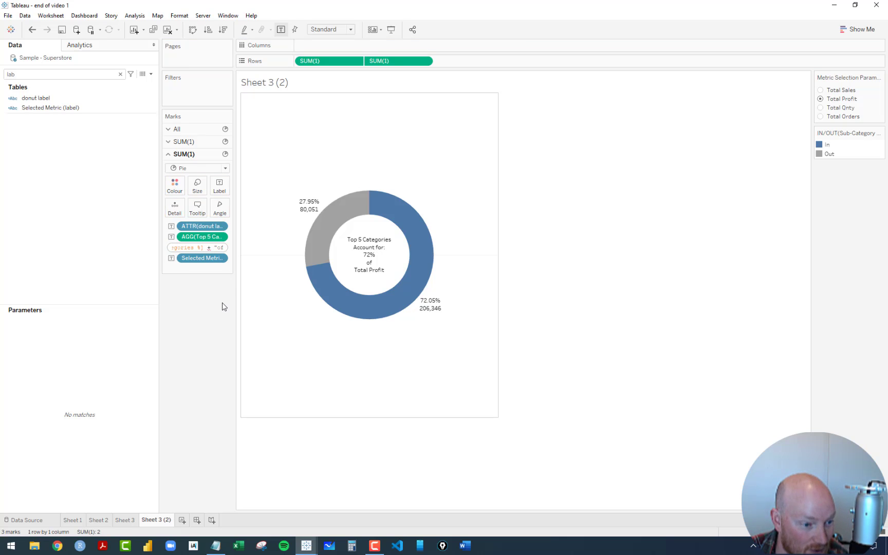
left_click_drag(199, 247, 135, 245)
left_click(204, 325)
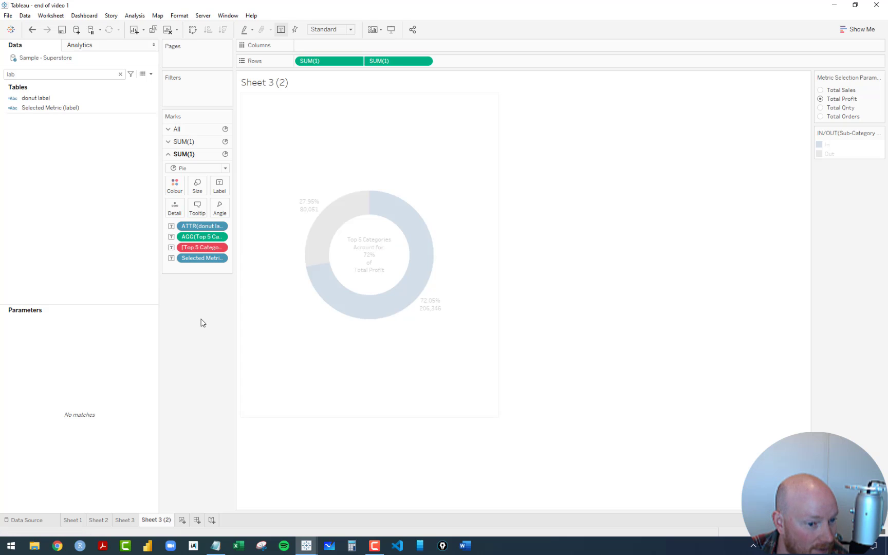
Step: Try wrapping [Top 5 Categories %] in AGG( ) within the inline label calculation
double_click(189, 249)
left_click(180, 247)
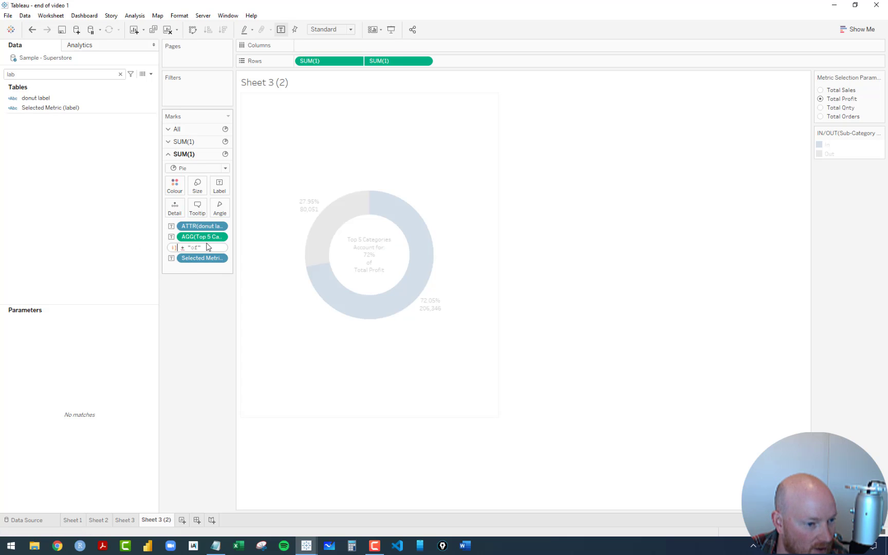
type(")")
key("Home")
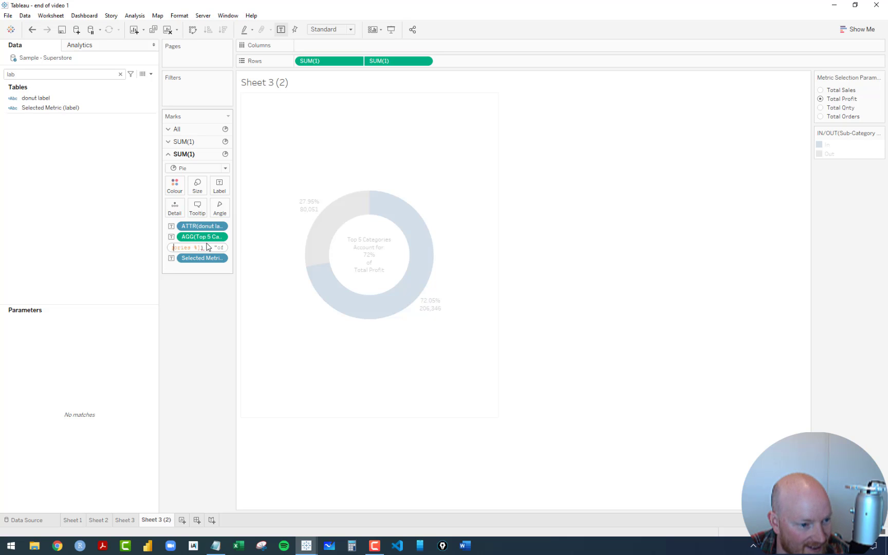
type("AG")
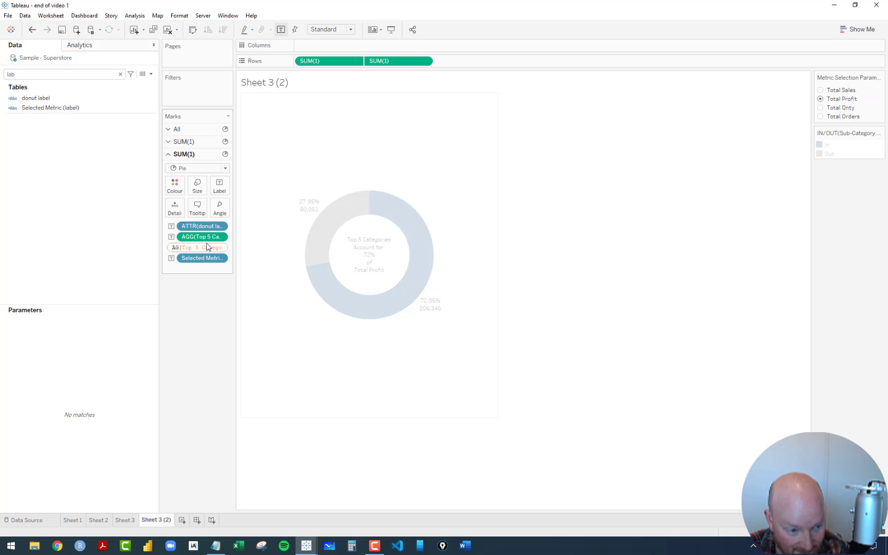
type("G(")
key("Return")
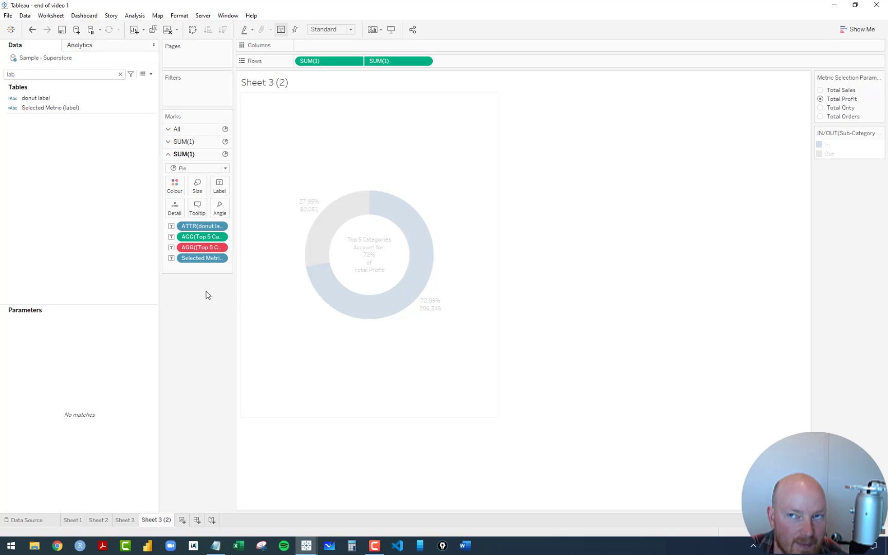
Step: Remove the inline AGG([Top 5 Categories %]) + "of" calculation from the centre label
double_click(197, 249)
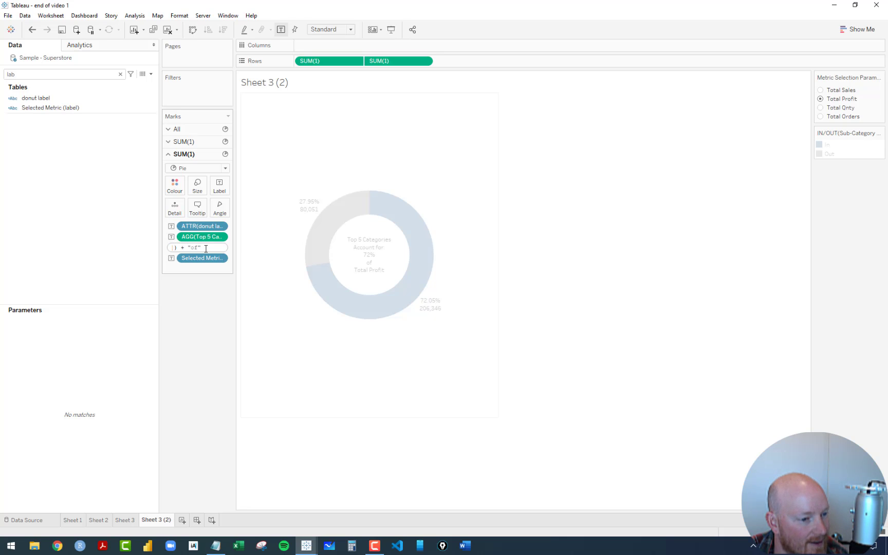
left_click(204, 288)
left_click_drag(202, 248, 84, 194)
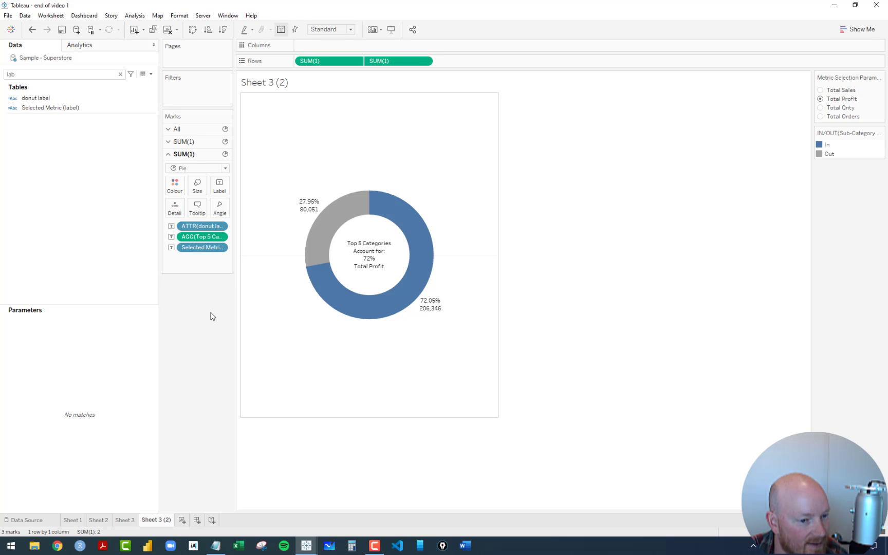
left_click(151, 74)
left_click(123, 85)
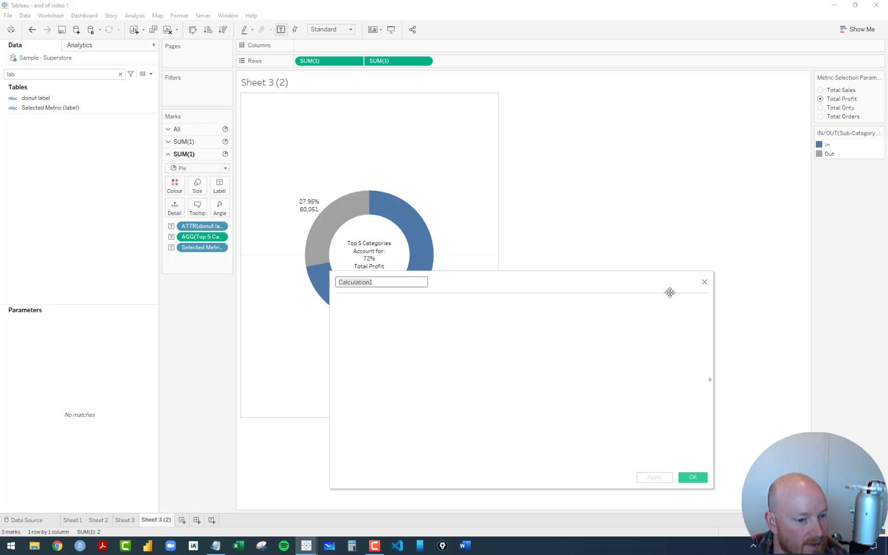
left_click(702, 280)
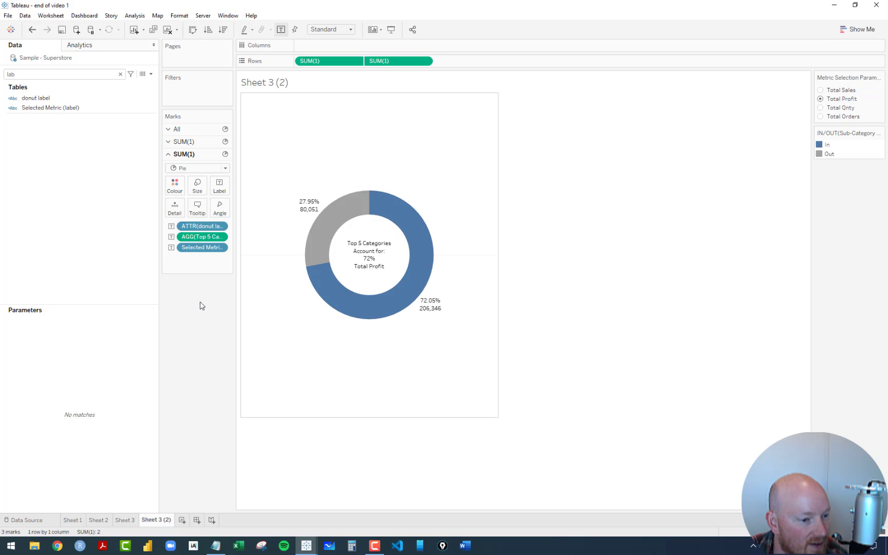
Step: Extend the donut label formula after "Account for:" with [Top 5 Categories %], "of", a line break and [Selected Metric (label)], joined by plus signs
right_click(35, 98)
left_click(57, 154)
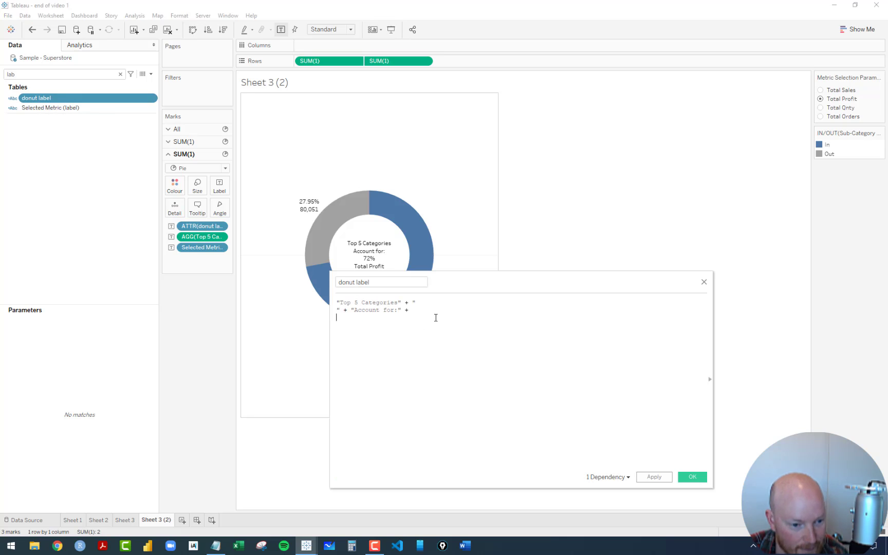
type("+")
key("Return")
left_click_drag(206, 236, 455, 342)
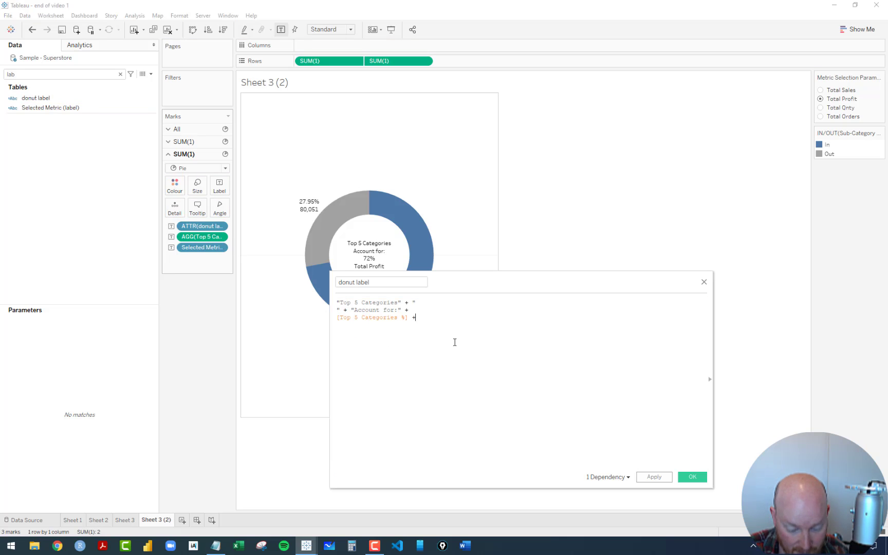
type("\"")
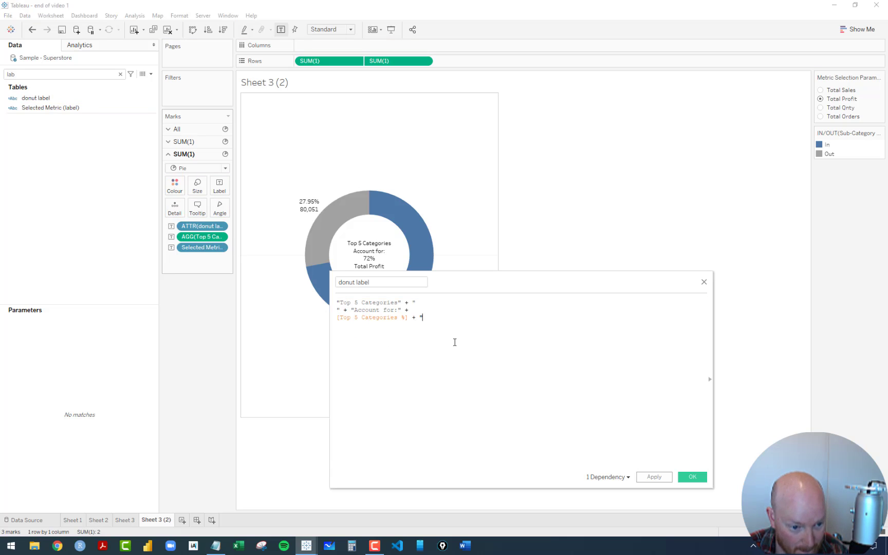
type("of")
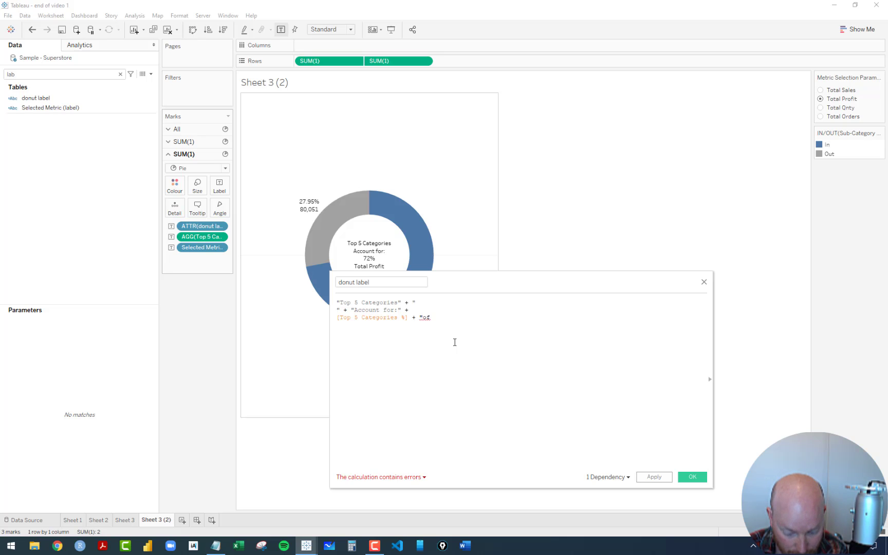
type("\" +")
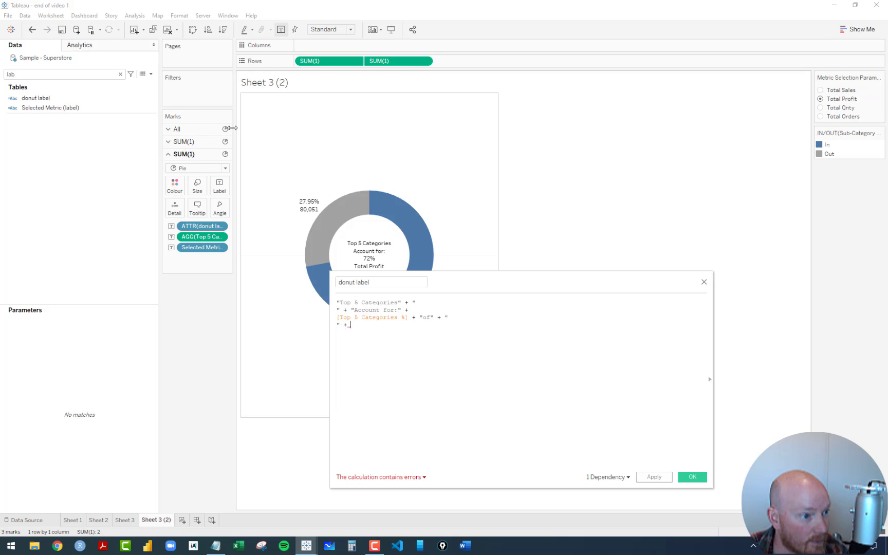
left_click_drag(46, 108, 419, 346)
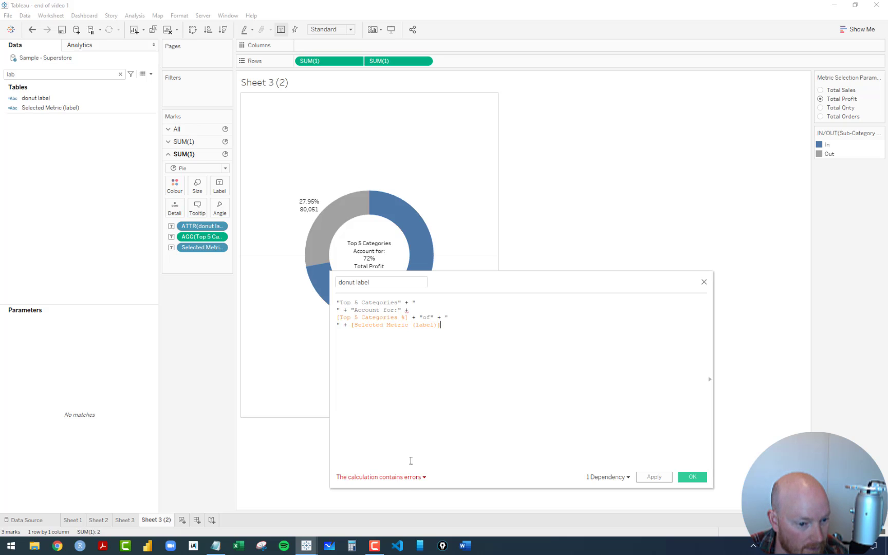
Step: Wrap [Top 5 Categories %] in STR( ) within the donut label formula and save the calculation
left_click(401, 477)
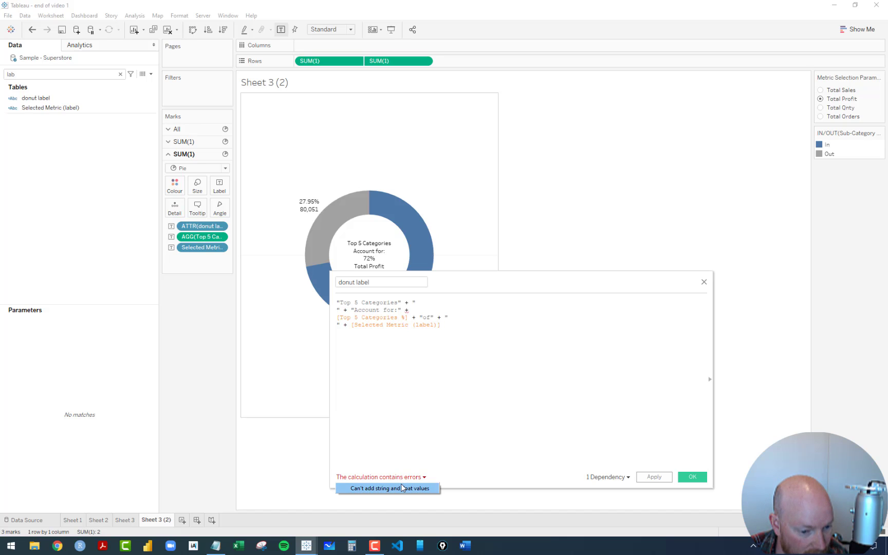
left_click(338, 319)
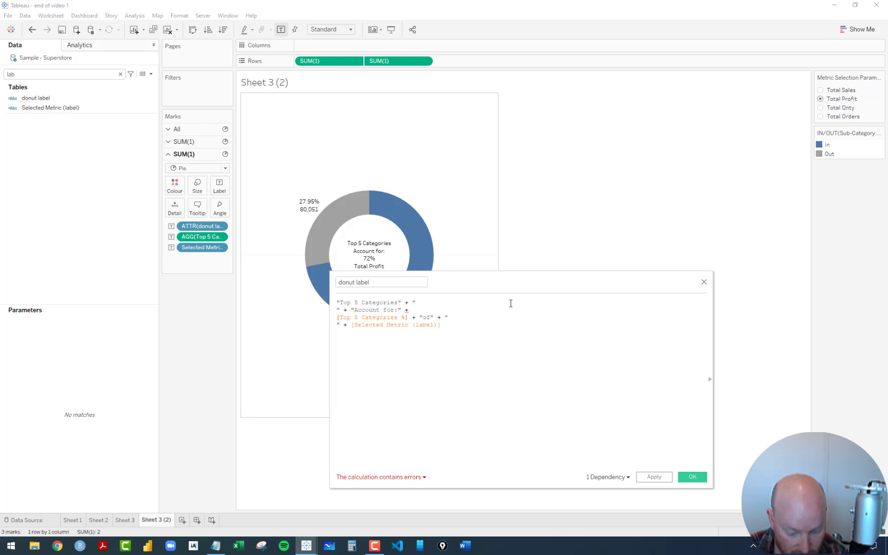
type("STR(")
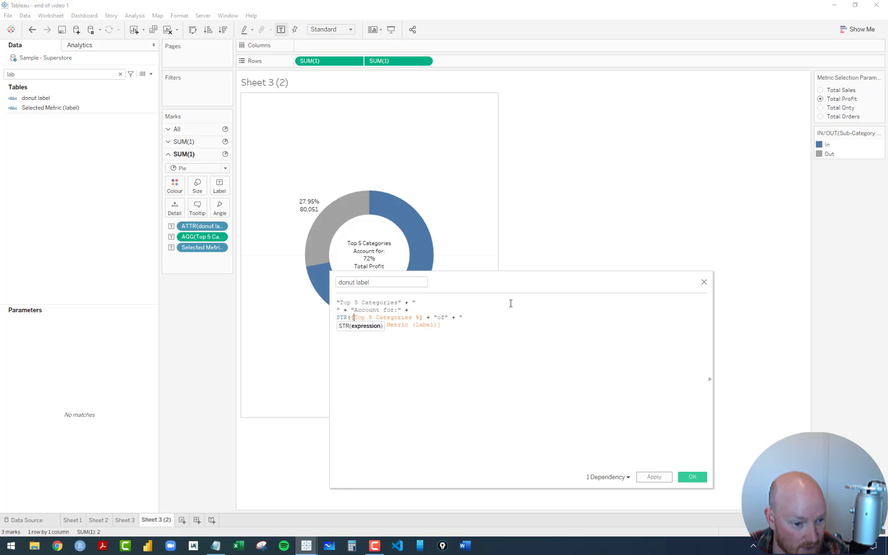
key("Right")
key("Right")
key("Right")
key("Right")
key("Right")
key("Right")
key("Right")
key("Right")
key("Right")
type(")")
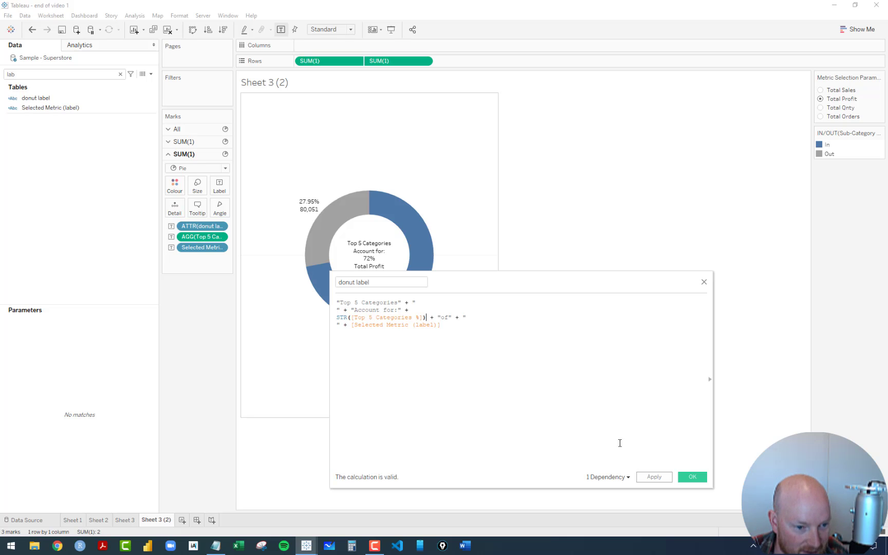
left_click(693, 478)
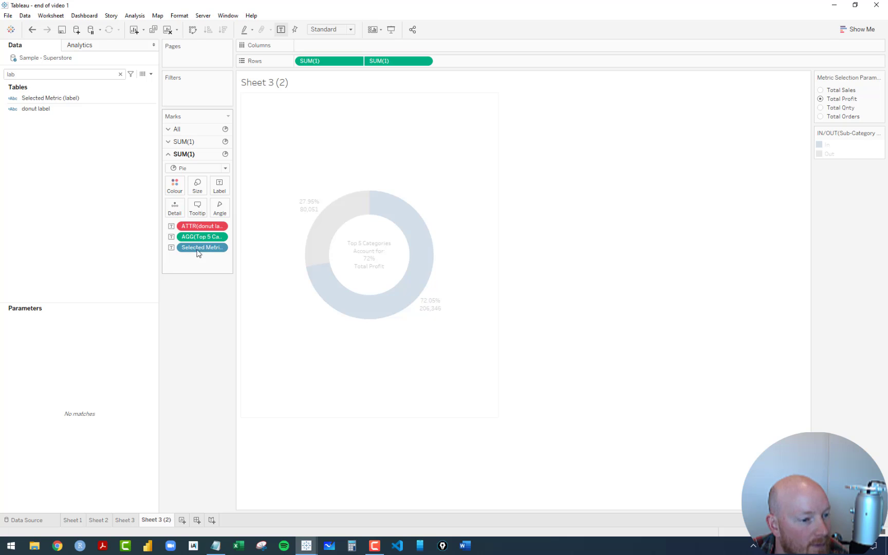
Step: Remove the ATTR(donut label) field from the second SUM(1) pie's marks and add donut label to its label again
mouse_move(193, 230)
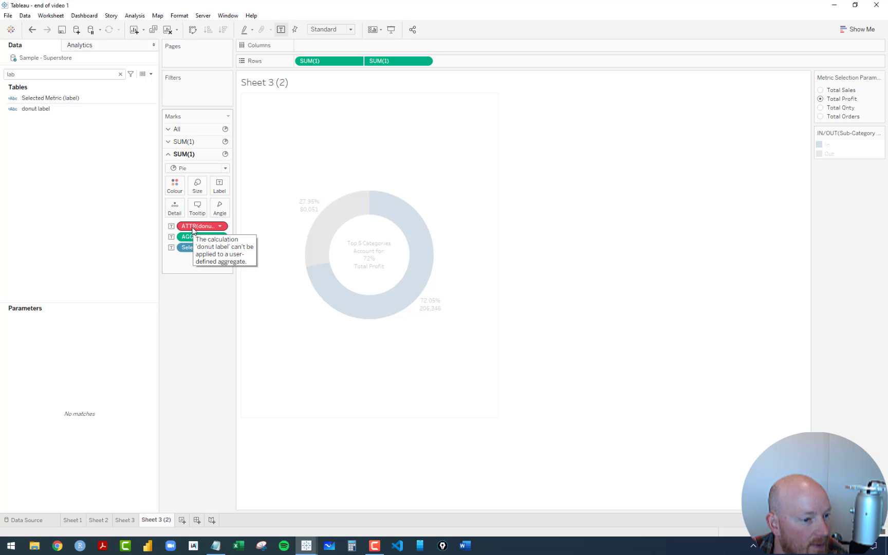
left_click_drag(212, 228, 92, 154)
left_click_drag(45, 109, 219, 187)
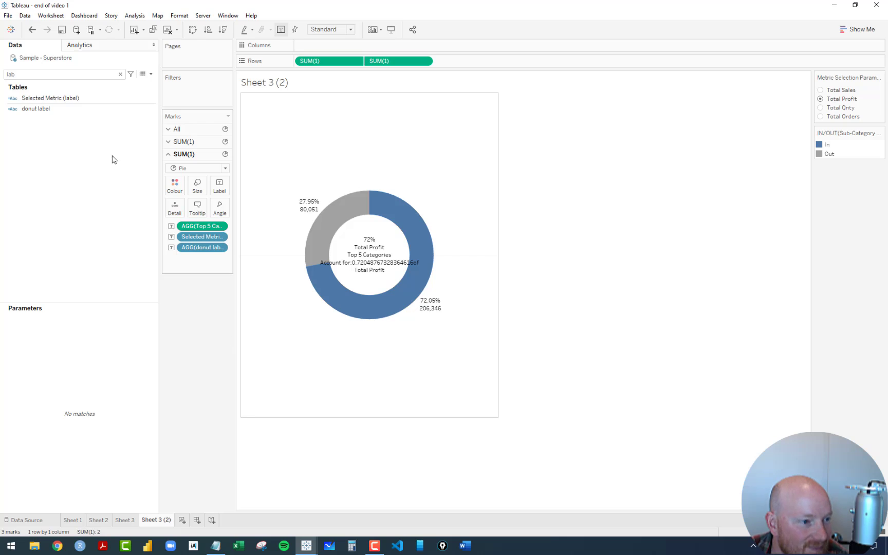
Step: Edit the donut label formula to round [Top 5 Categories %] to 2 decimals with ROUND inside STR( )
left_click(64, 98)
right_click(64, 99)
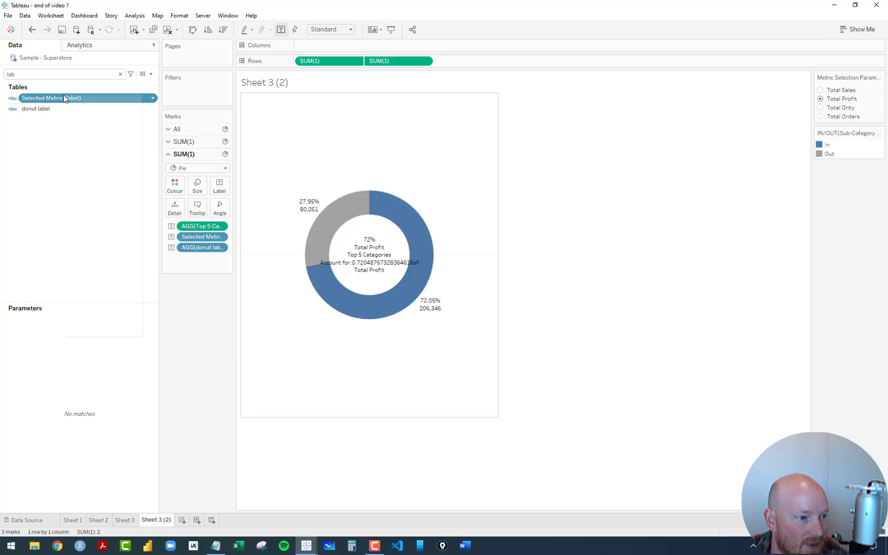
right_click(32, 109)
left_click(54, 163)
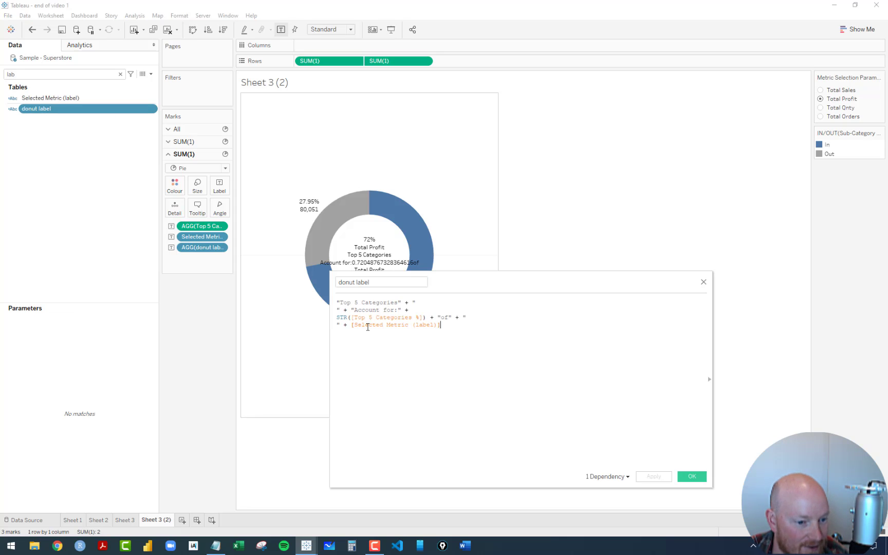
left_click(352, 318)
type("ROUND(")
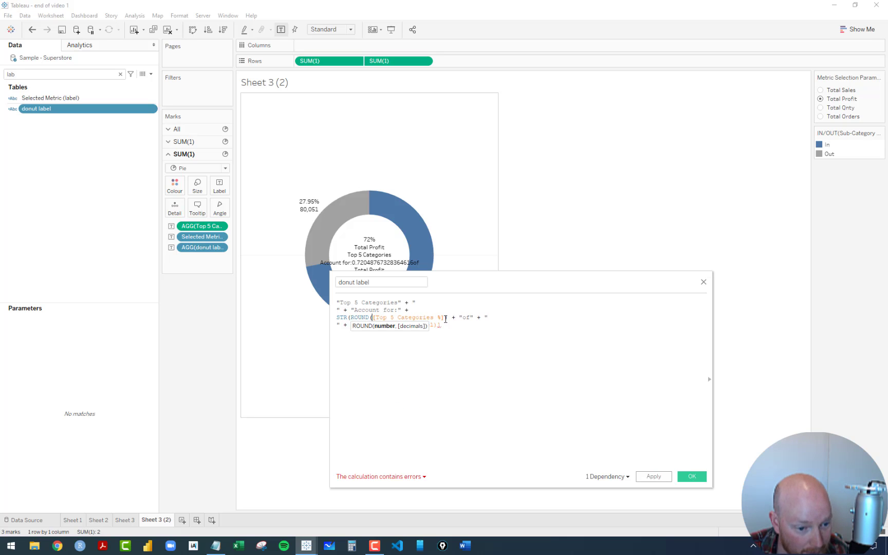
type(",")
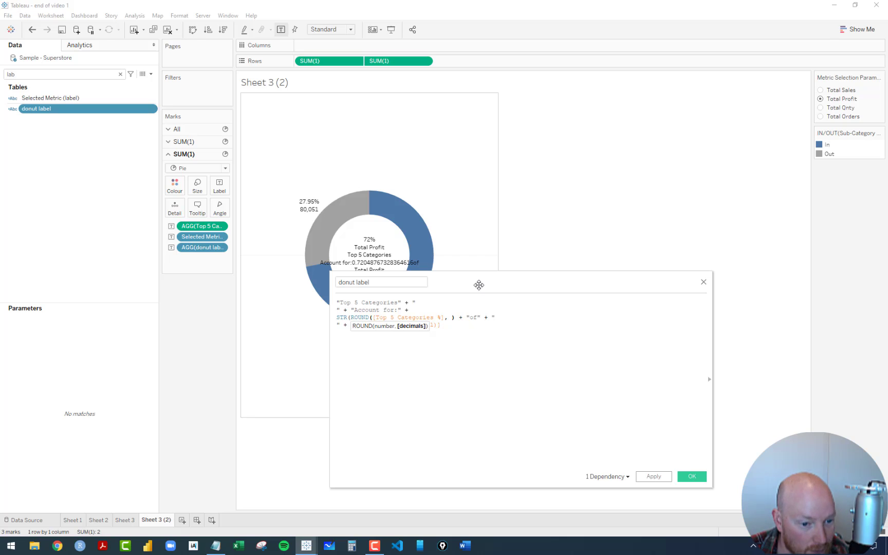
left_click_drag(478, 284, 418, 328)
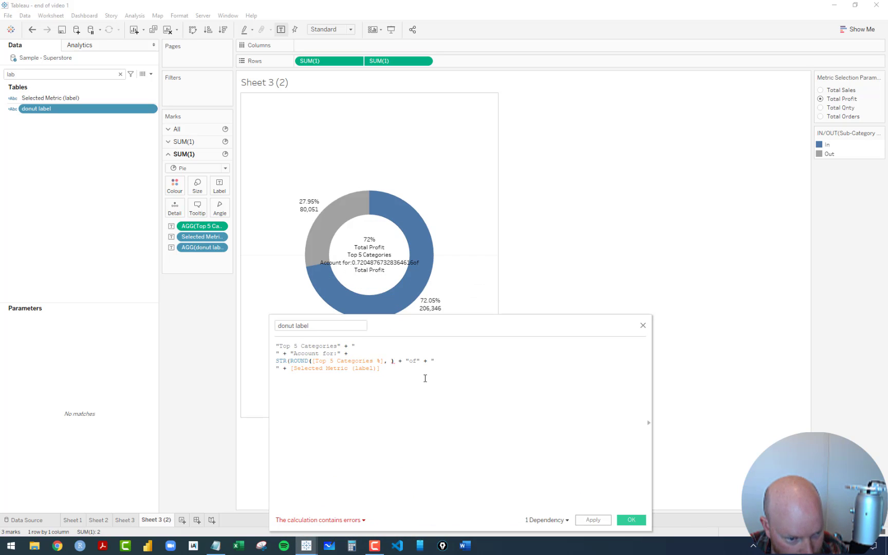
type("2")
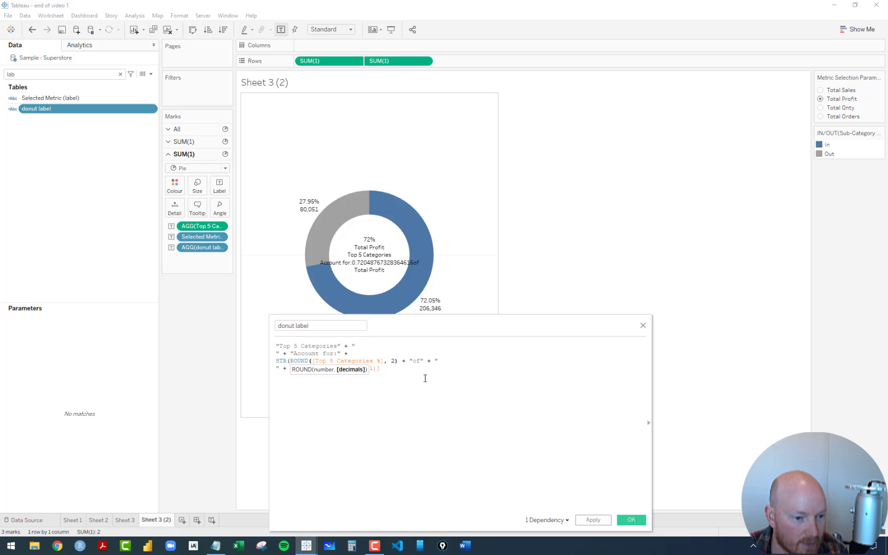
type(")")
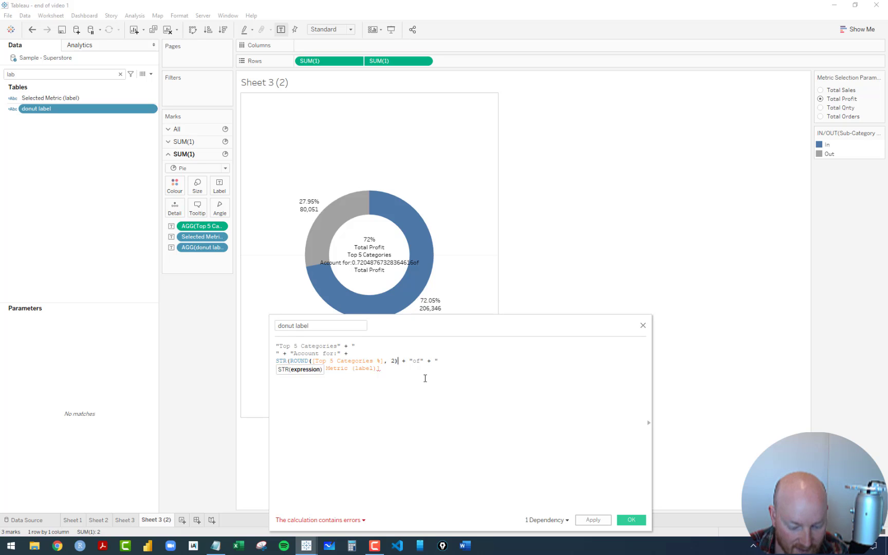
Step: Multiply the rounded value by 100 inside STR( ), append "%" before "of", and save the donut label formula
type("*100")
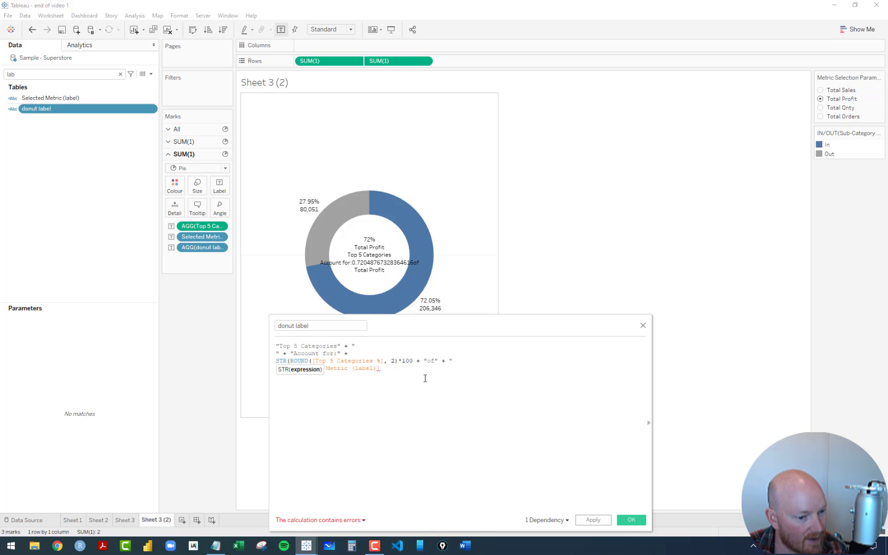
type(")")
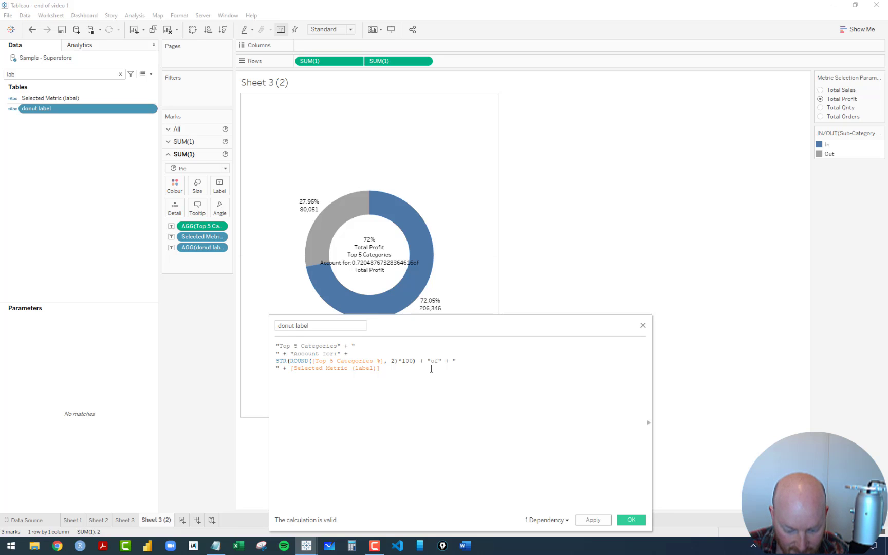
type(" + \"%\" +")
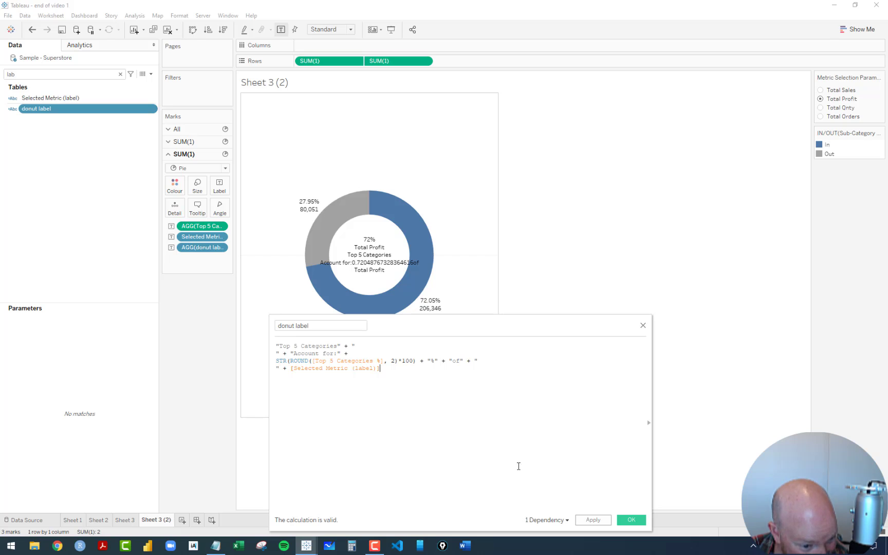
left_click(633, 520)
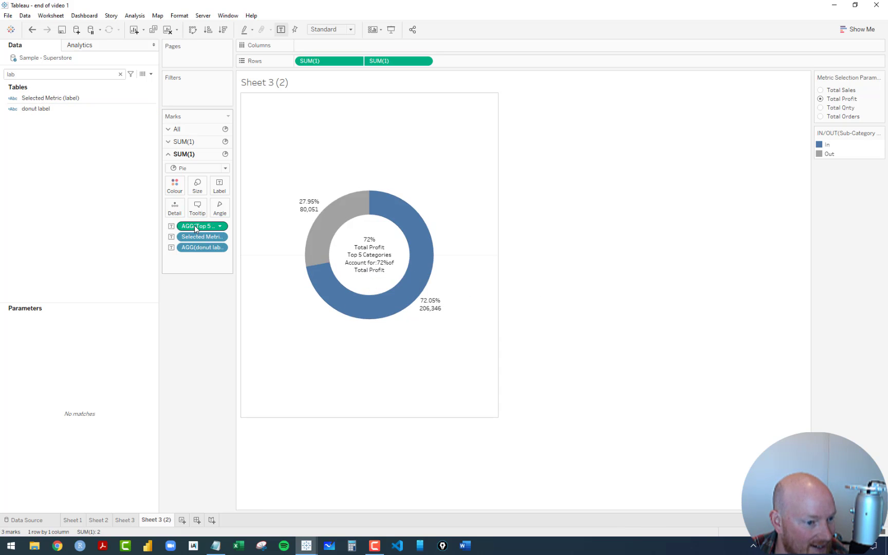
Step: Remove the Top 5 Categories % and Selected Metric (label) fields from the pie's label and align the remaining label middle centre
left_click_drag(195, 225, 204, 339)
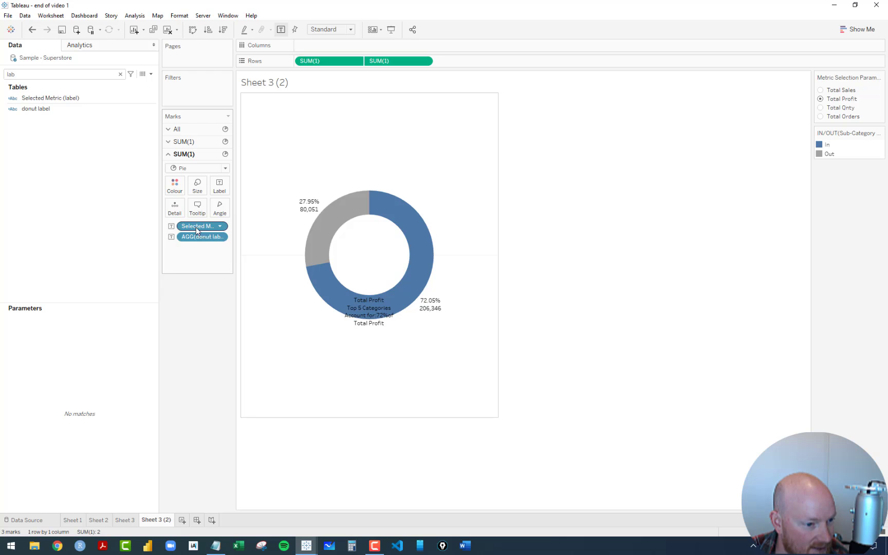
left_click_drag(197, 230, 209, 331)
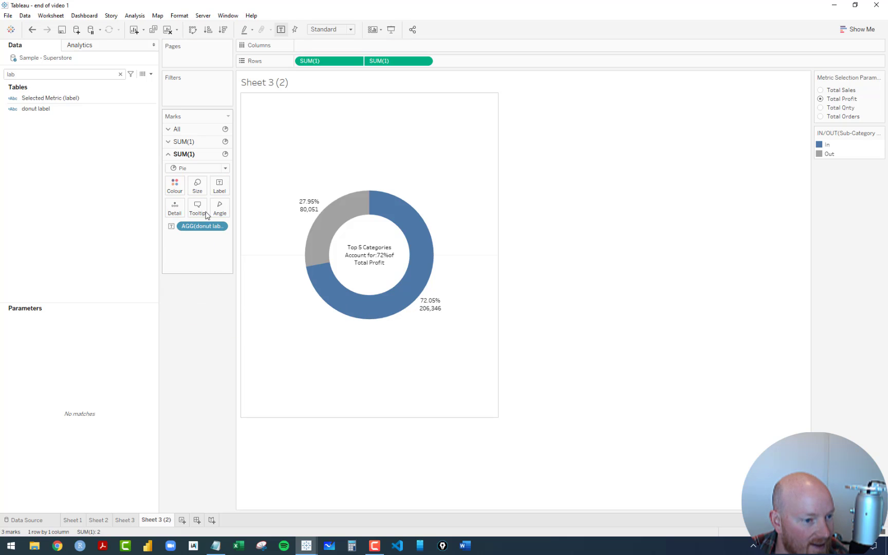
left_click(220, 186)
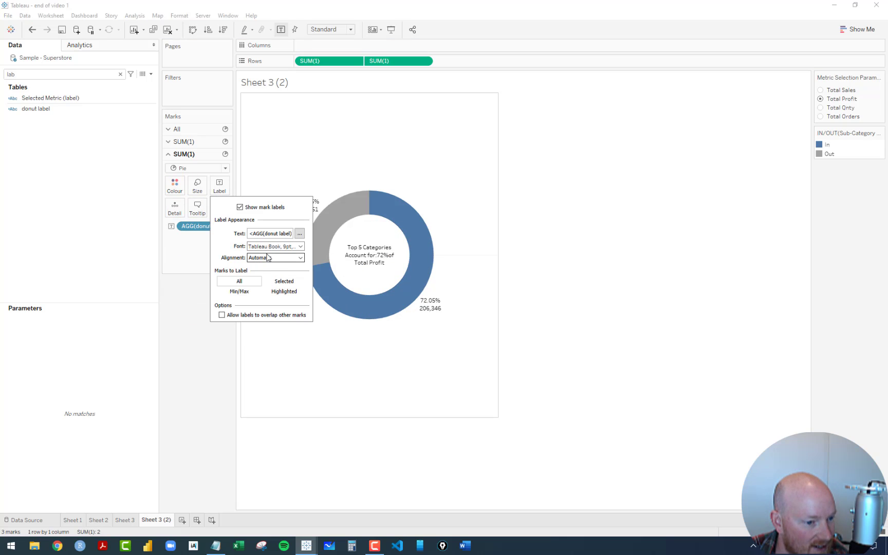
left_click(273, 258)
left_click(271, 294)
left_click(271, 334)
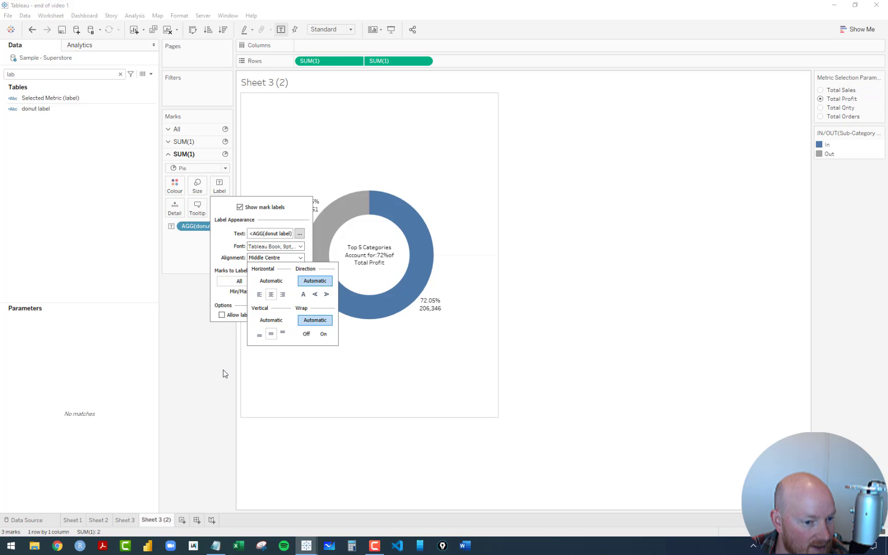
left_click(224, 370)
Step: Insert a space before "of" inside its quotes in the donut label formula and save the calculation
left_click(45, 110)
right_click(45, 109)
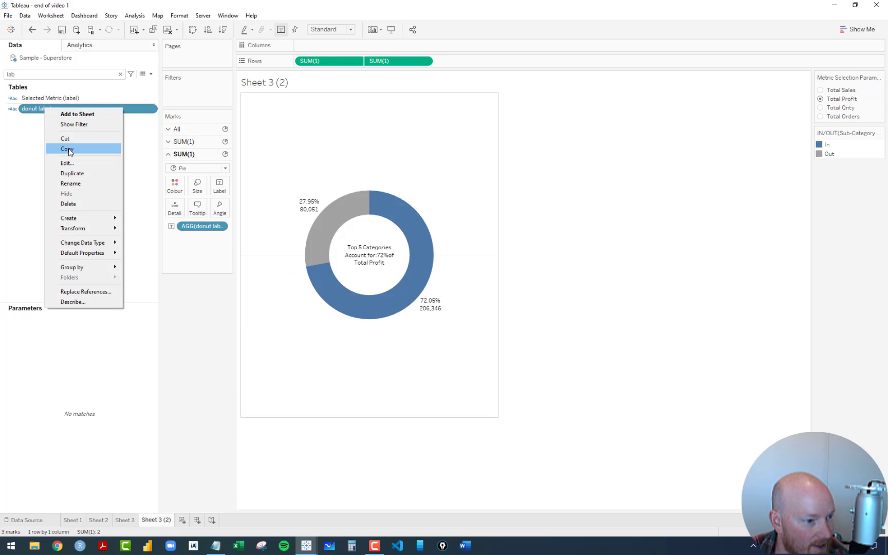
left_click(71, 162)
left_click(453, 361)
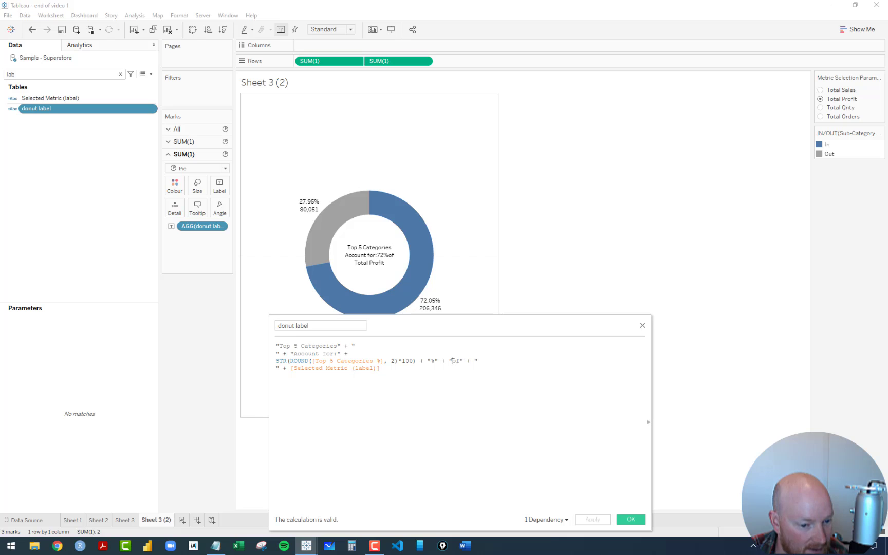
left_click(636, 520)
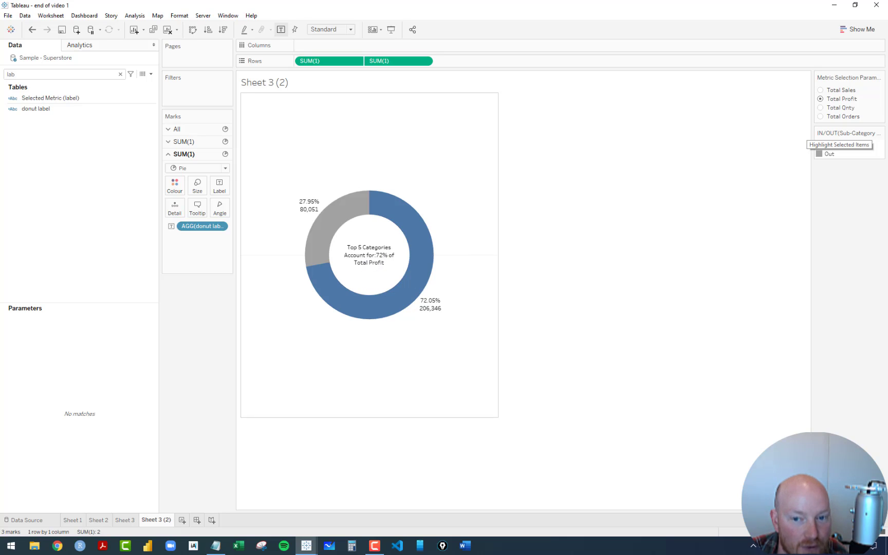
Step: Check the donut's centre label with the metric parameter set to Total Sales, Total Qnty, Total Profit and Total Sales again
left_click(821, 91)
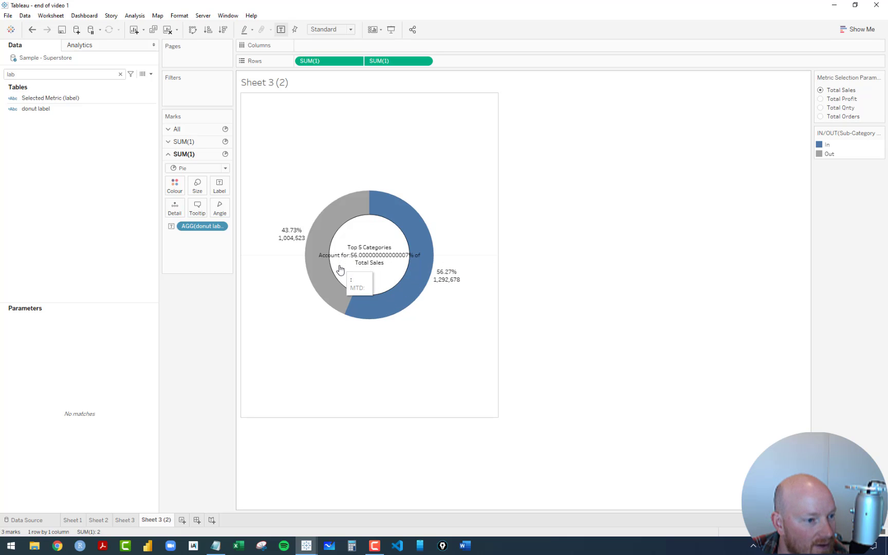
left_click(821, 108)
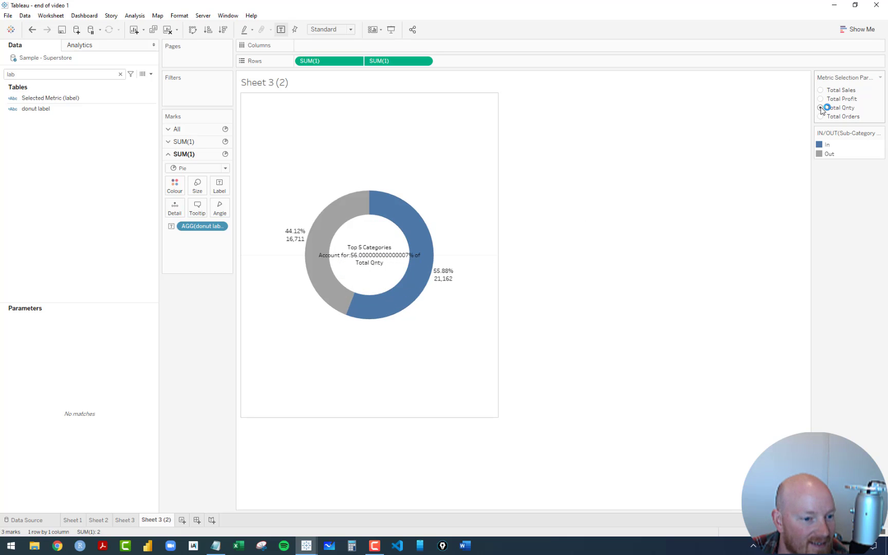
left_click(821, 100)
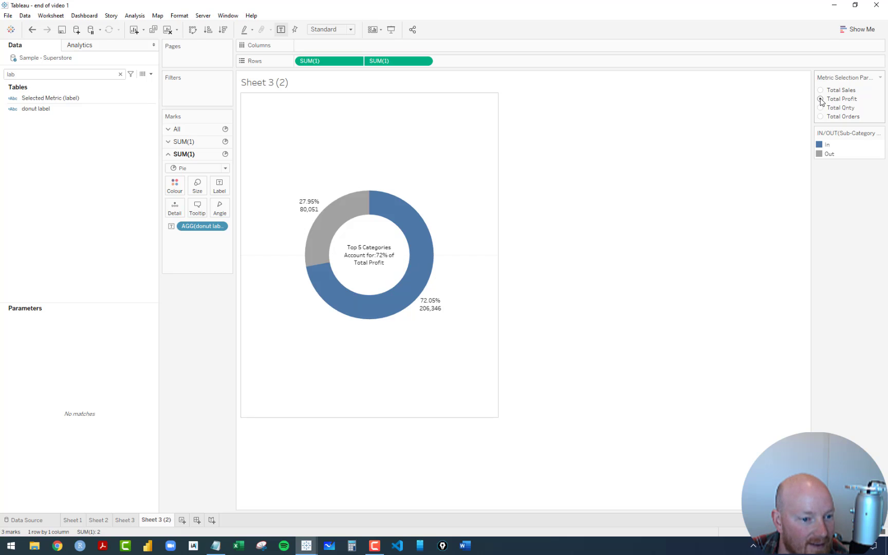
left_click(821, 91)
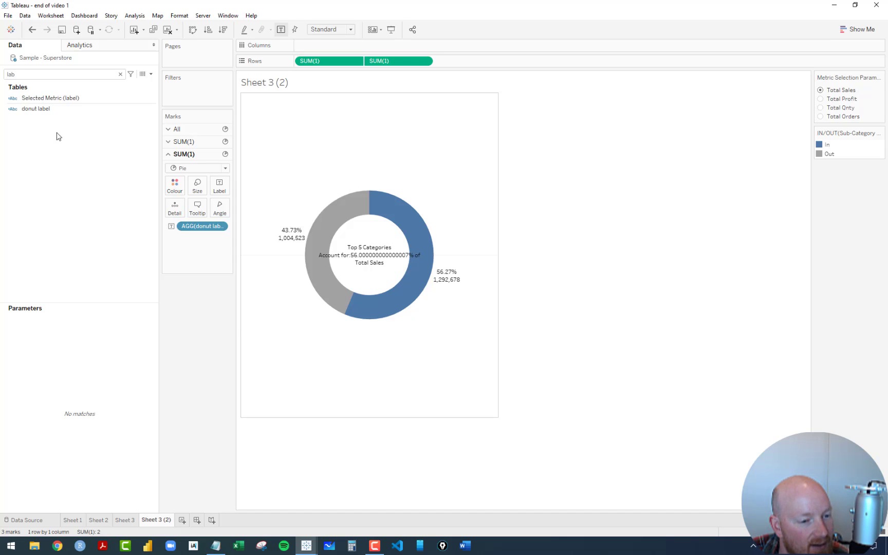
right_click(42, 98)
left_click(63, 152)
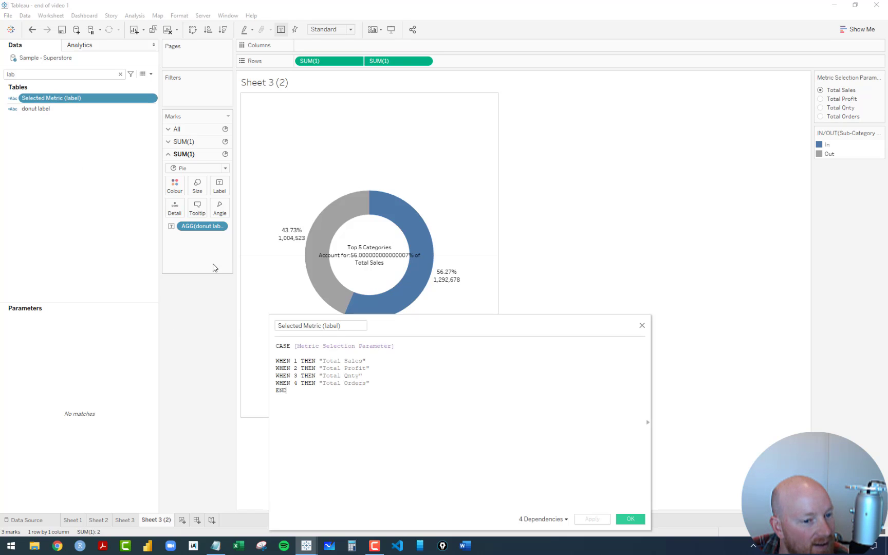
left_click(642, 326)
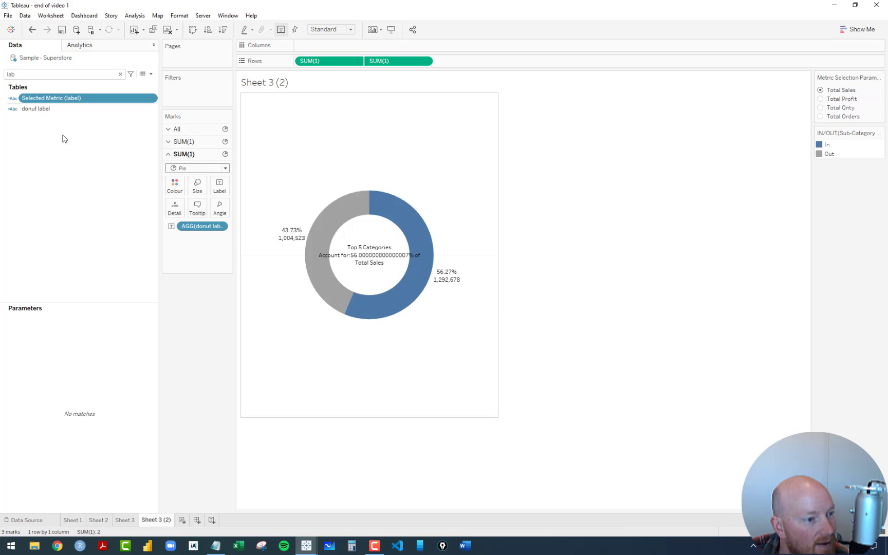
Step: Add spaces around the ROUND expression and the *100 inside STR( ) in the donut label formula, and save the calculation
right_click(42, 109)
left_click(63, 164)
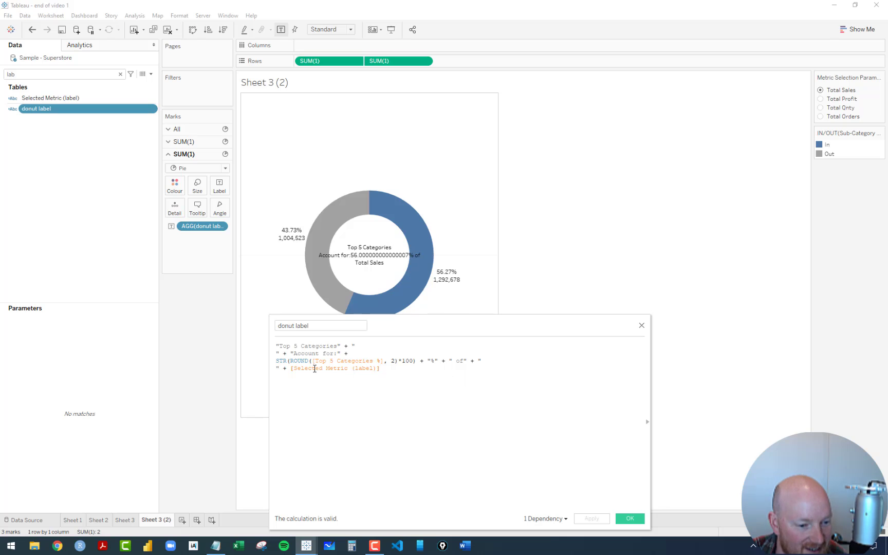
left_click(290, 361)
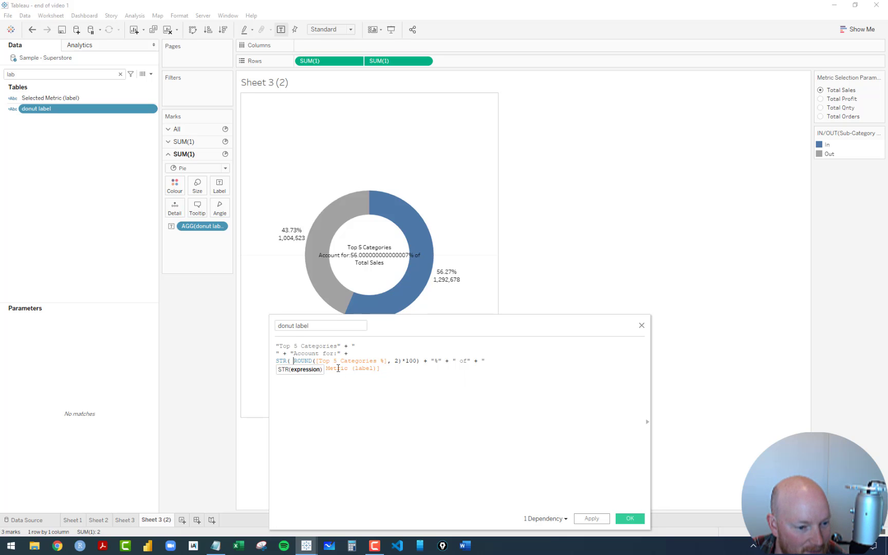
left_click(419, 362)
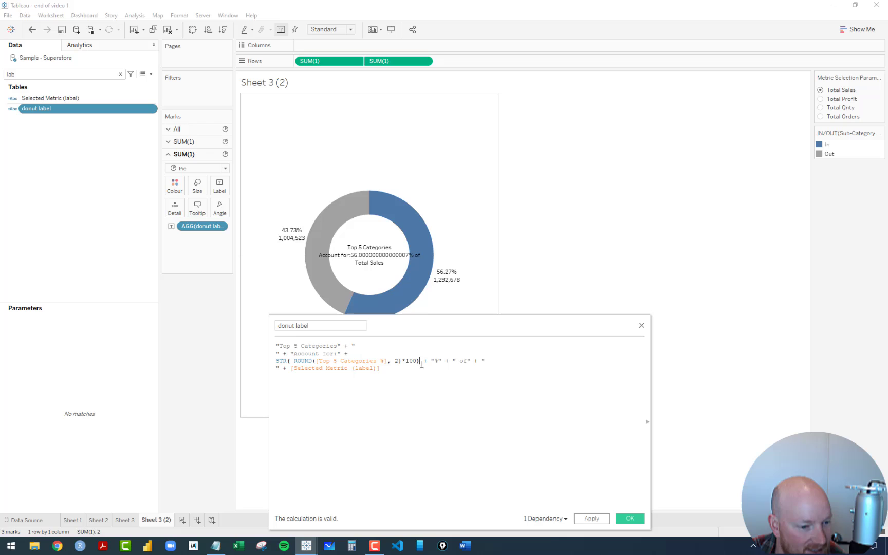
left_click(402, 362)
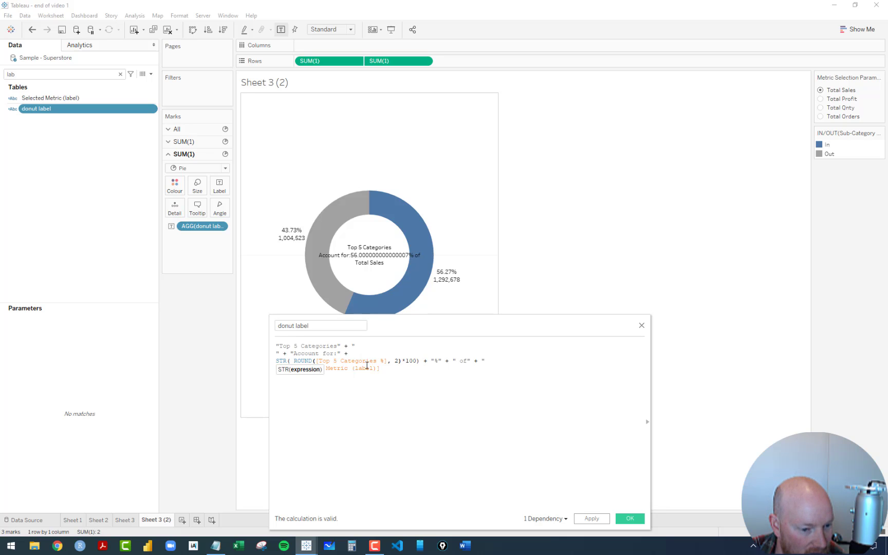
left_click(419, 362)
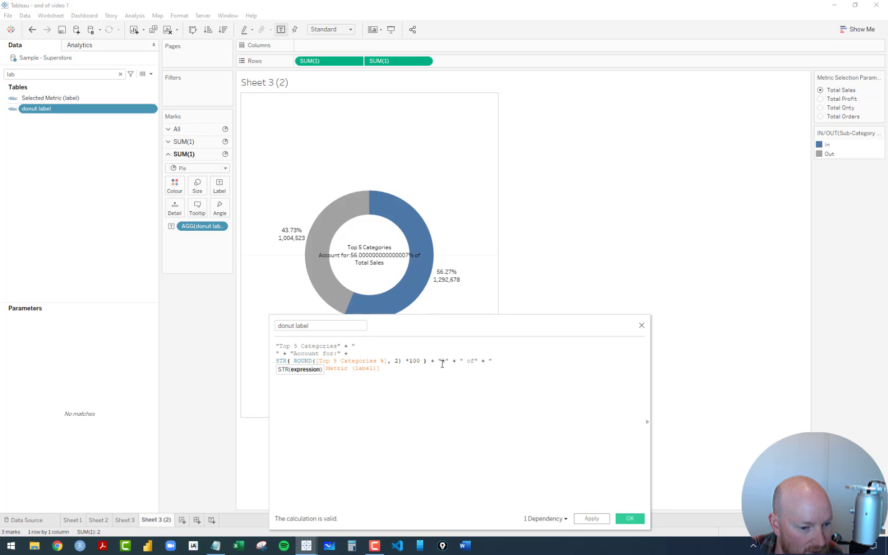
left_click(637, 522)
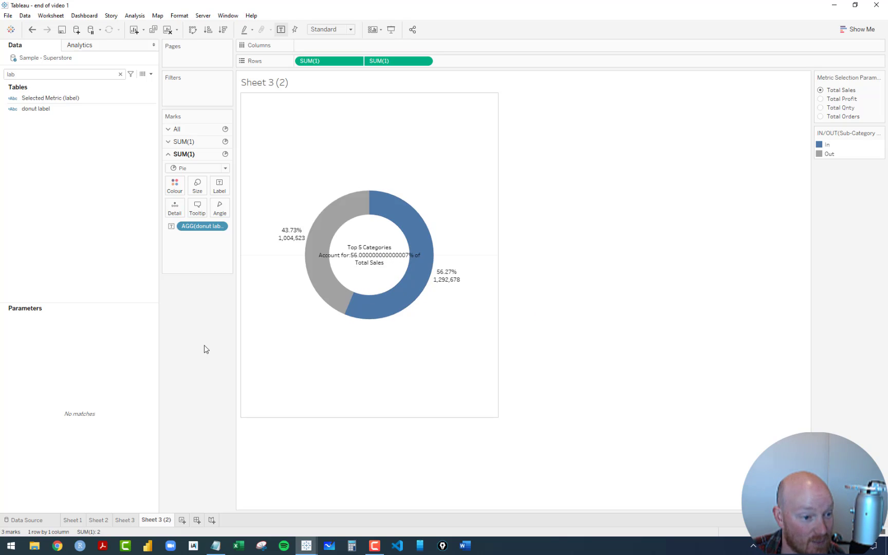
Step: Remove the percentage label field from the outer donut ring and set the metric parameter to Total Profit
left_click(184, 142)
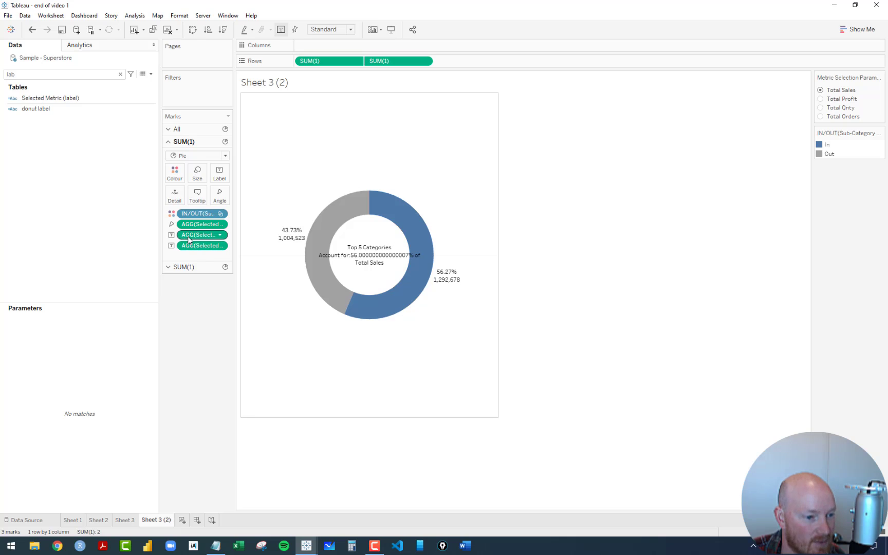
left_click_drag(189, 239, 204, 366)
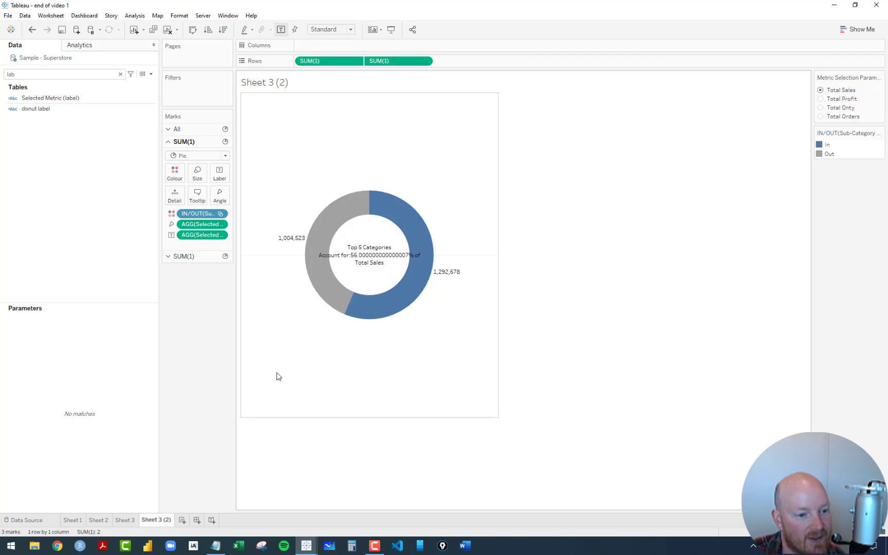
left_click(821, 99)
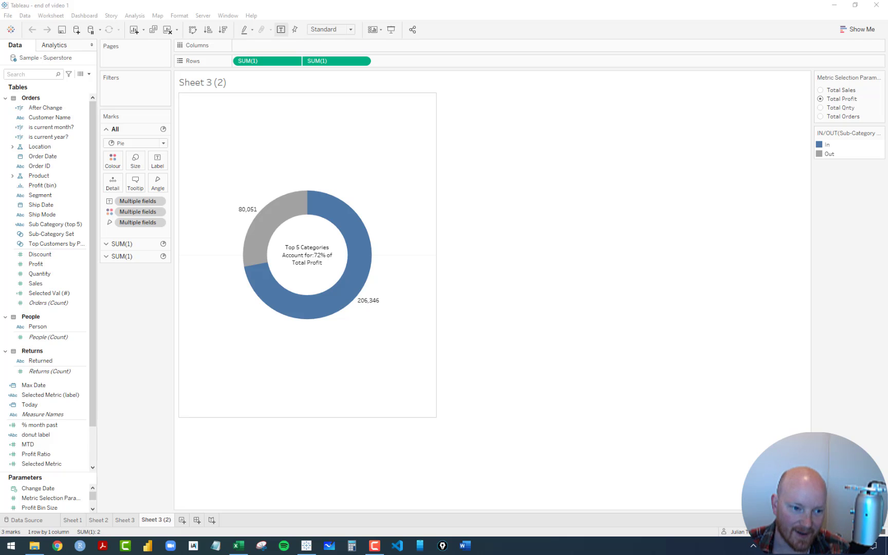
Step: Review the existing charts on Sheet 3, Sheet 2 and Sheet 1 with Total Profit selected
left_click(130, 521)
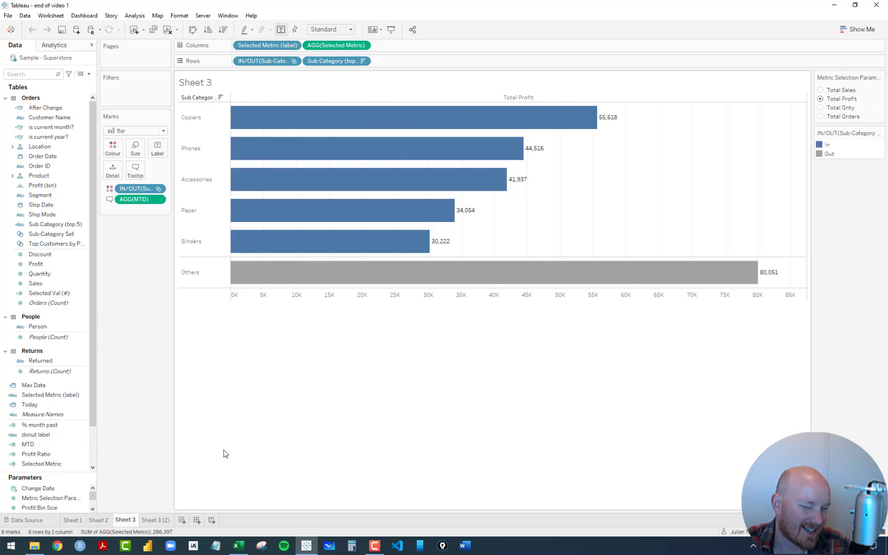
left_click(97, 521)
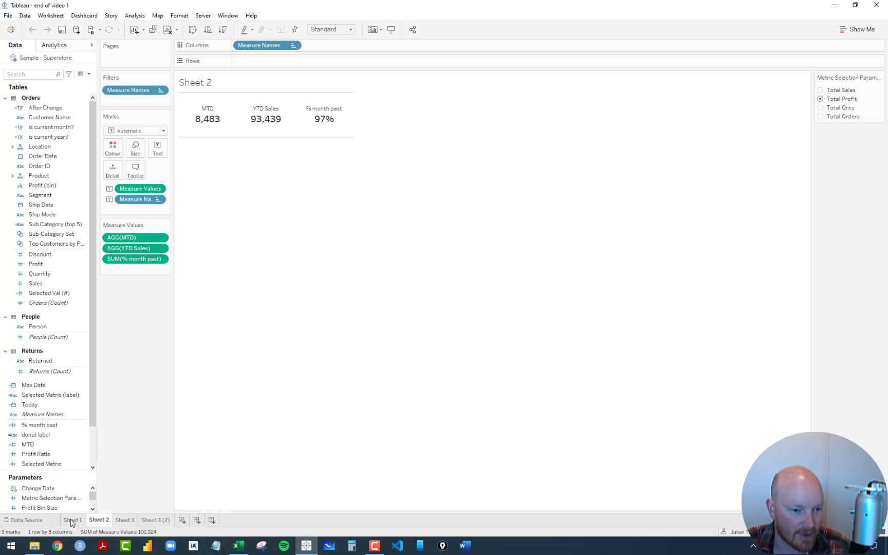
left_click(72, 521)
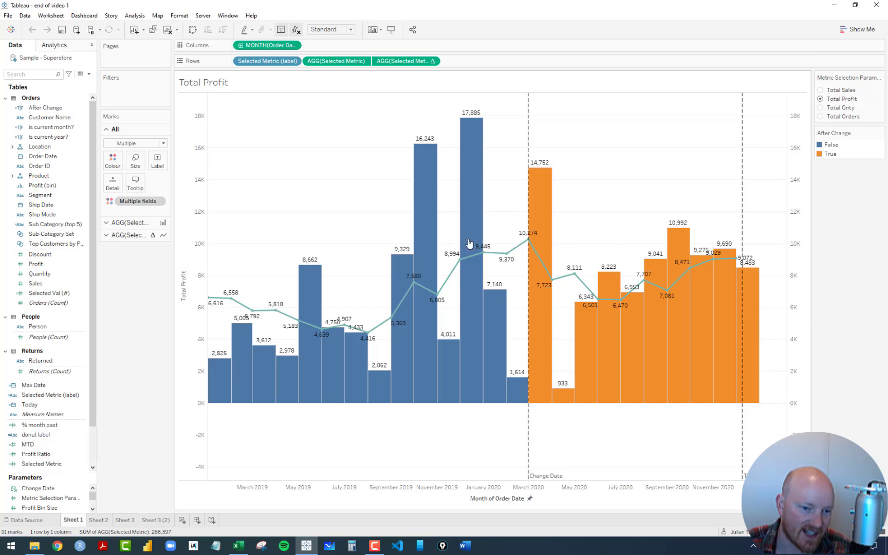
mouse_move(470, 241)
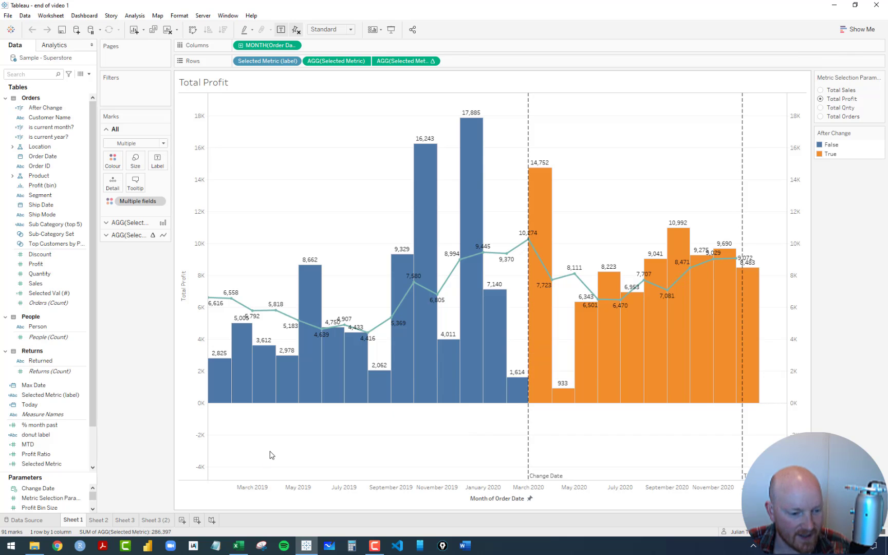
Step: Switch to the sales targets.xlsx workbook in Excel and check the first and last dates on the unique dates sheet
left_click(239, 546)
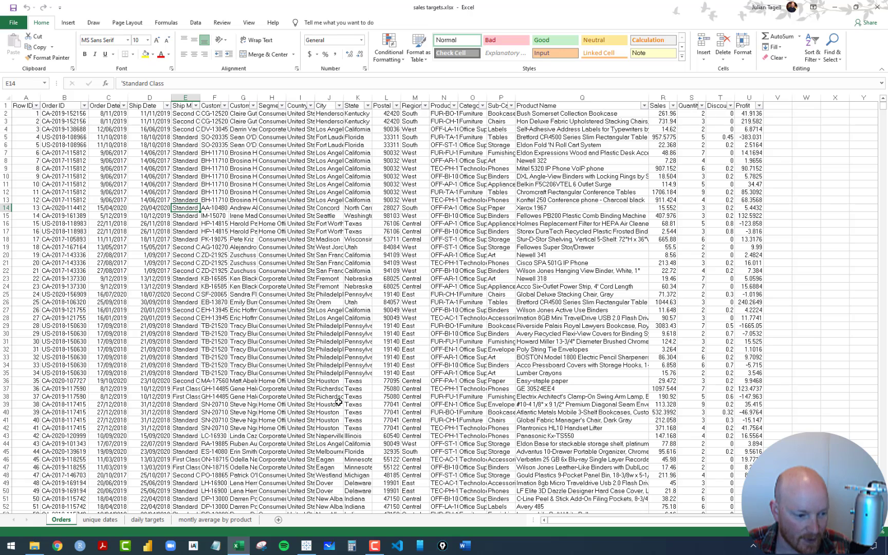
left_click(94, 520)
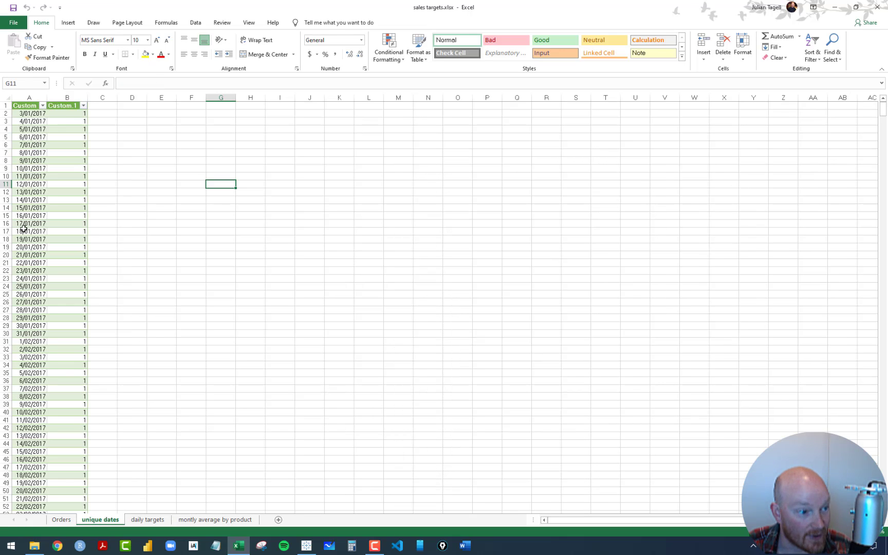
left_click(33, 114)
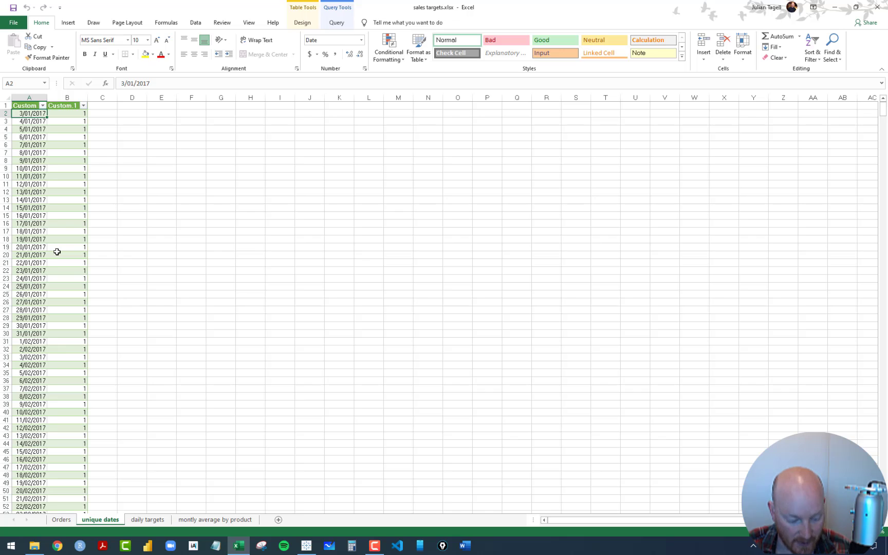
key("ctrl+Down")
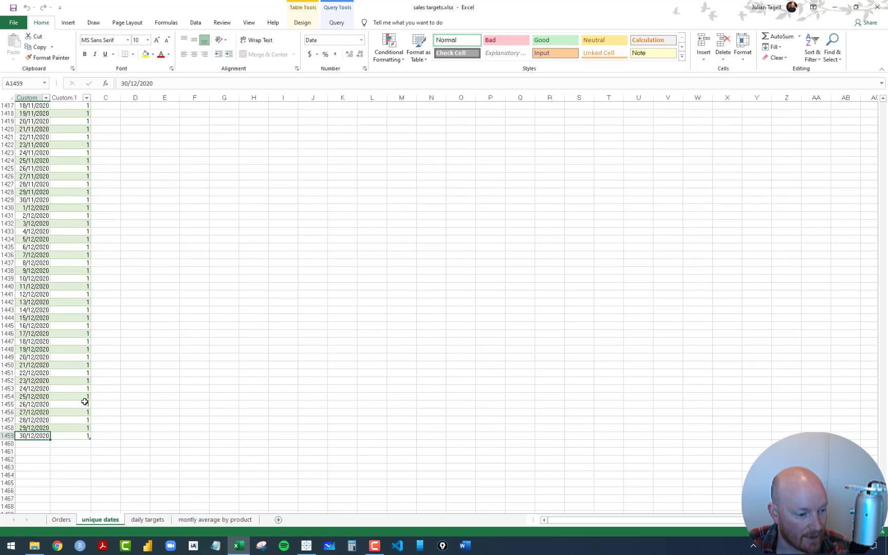
Step: Examine the Category, Sub-Category and date columns on the daily targets sheet
left_click(139, 523)
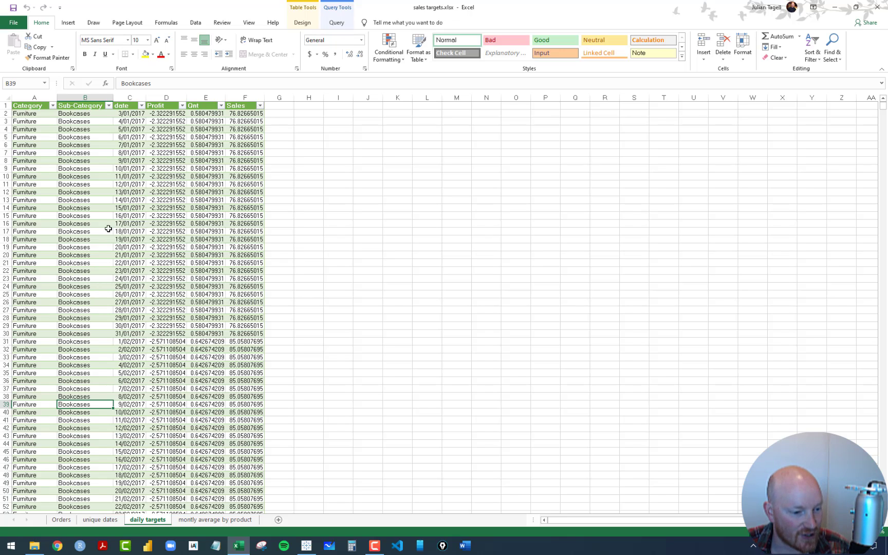
left_click_drag(34, 97, 77, 98)
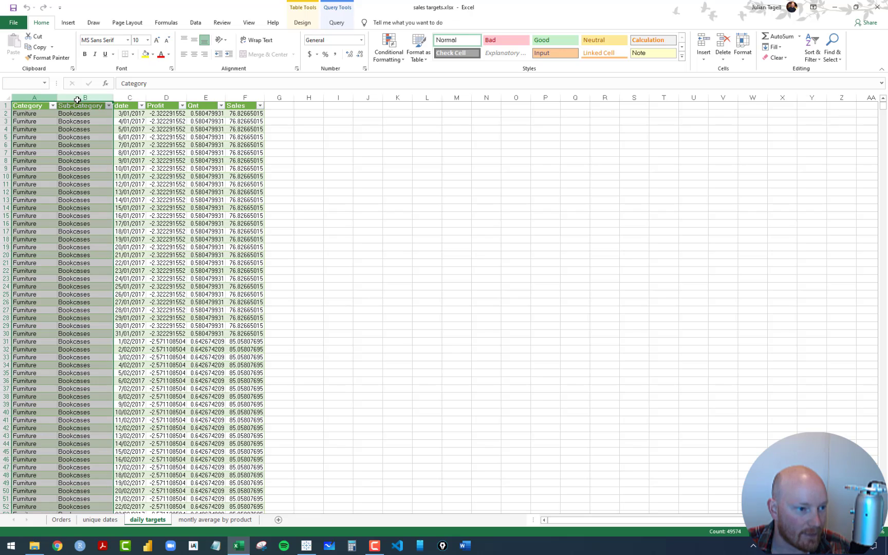
left_click(126, 114)
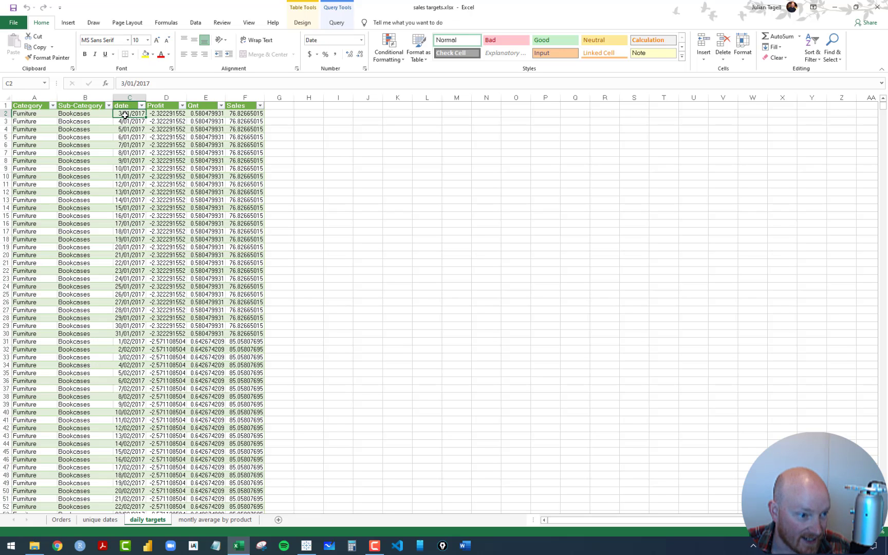
key("ctrl+space")
left_click_drag(28, 97, 86, 97)
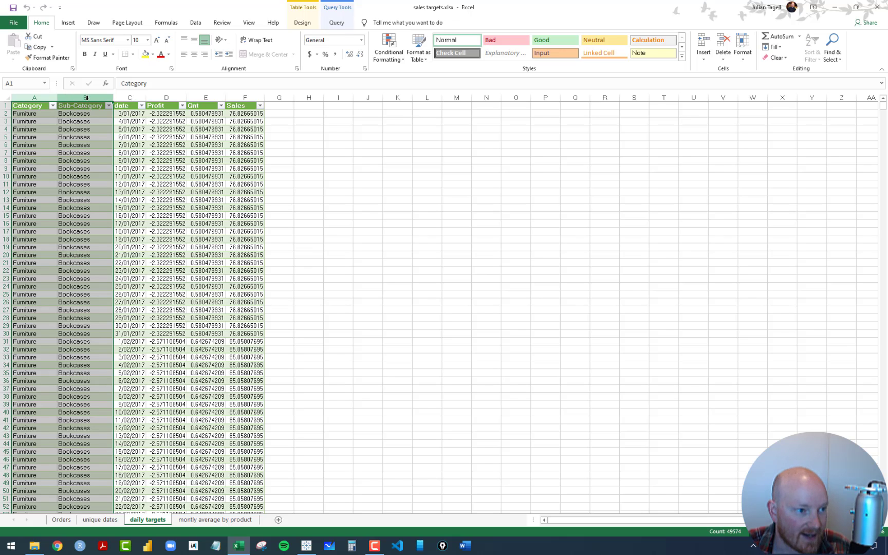
left_click(26, 107)
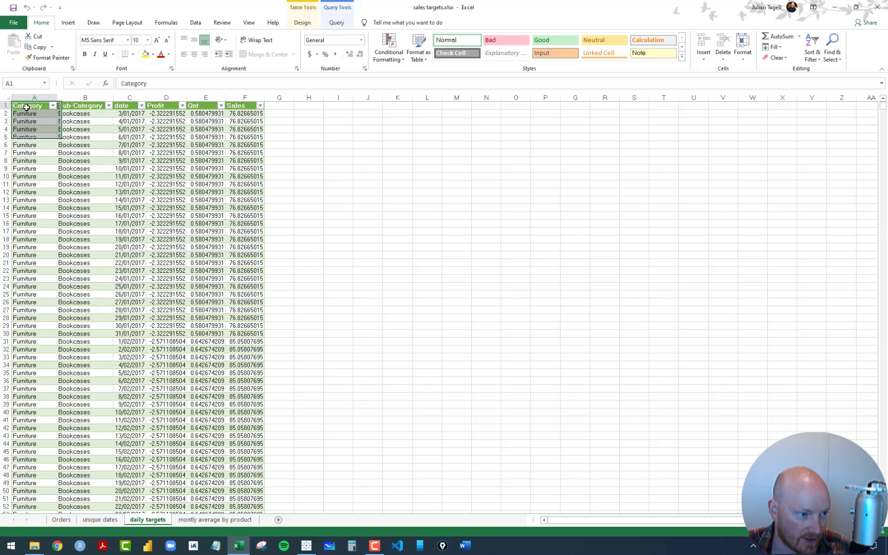
left_click(75, 130)
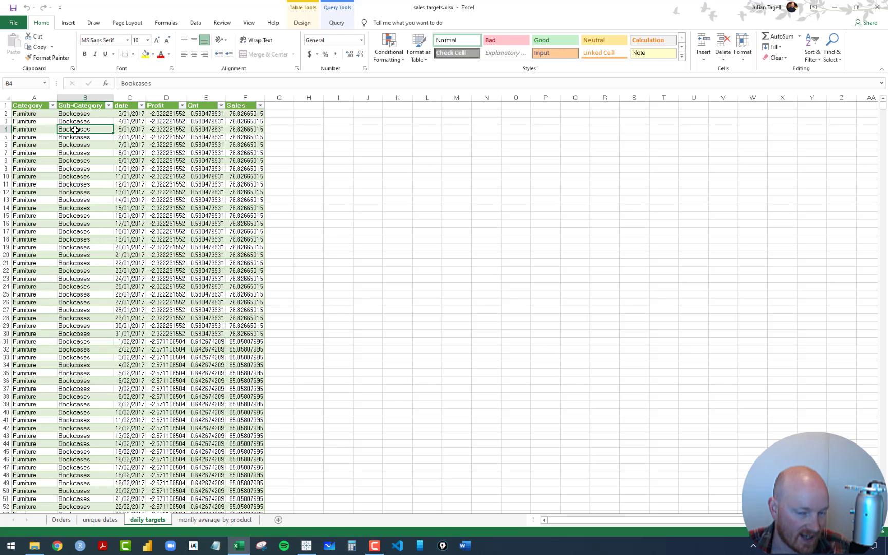
Step: Examine the daily Profit, Qnt and Sales targets against their dates, and compare them with the montly average by product sheet
left_click_drag(166, 114, 169, 192)
left_click_drag(204, 126, 207, 193)
left_click_drag(237, 122, 234, 239)
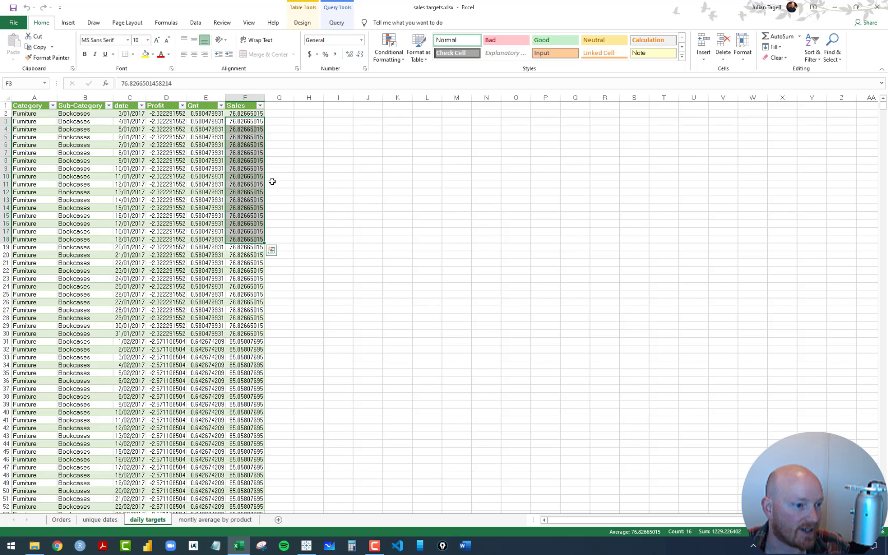
left_click(128, 130)
left_click(129, 168)
left_click(129, 201)
left_click(127, 255)
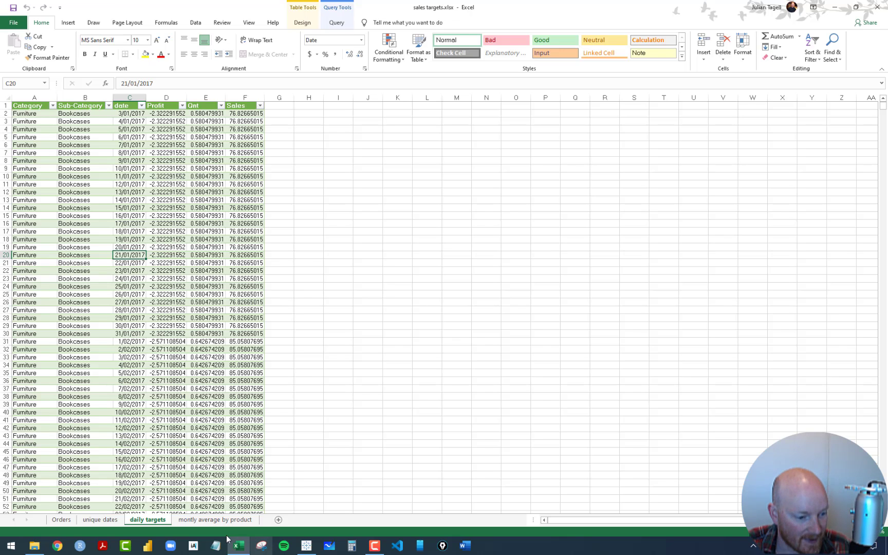
left_click(221, 522)
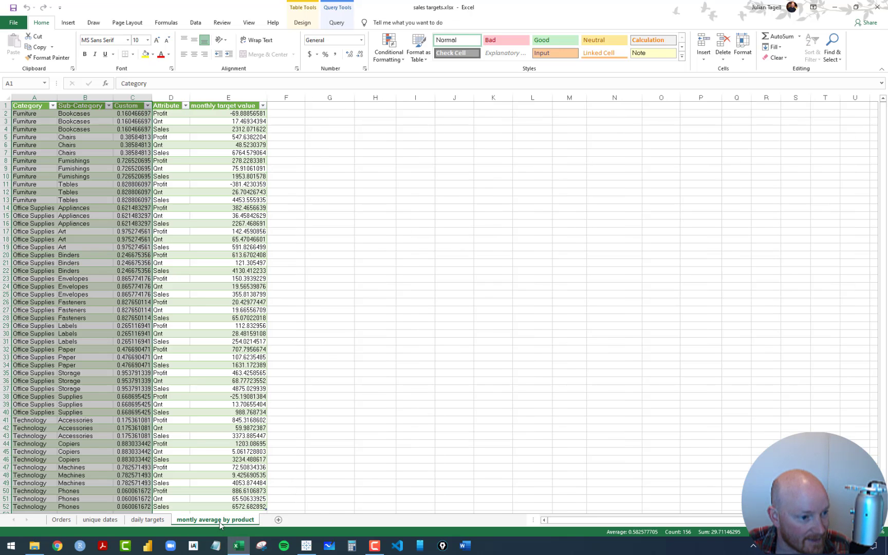
left_click(149, 521)
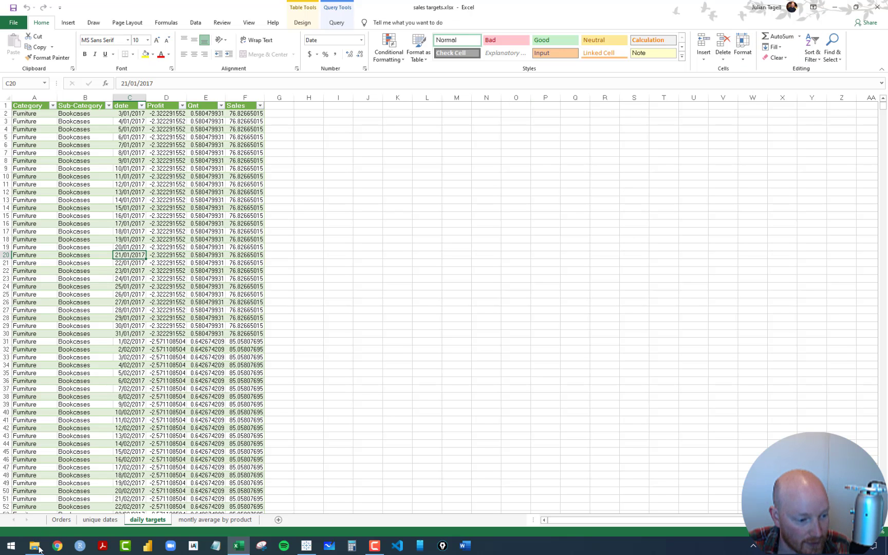
Step: Open daily targets.csv from the data folder, widen its date column to read the dates, and close the file
left_click(39, 549)
double_click(113, 62)
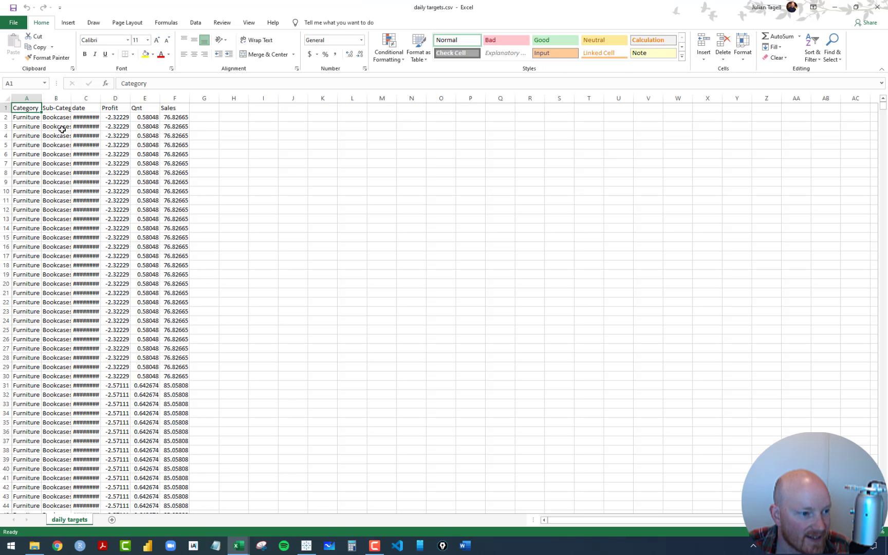
left_click_drag(101, 98, 131, 98)
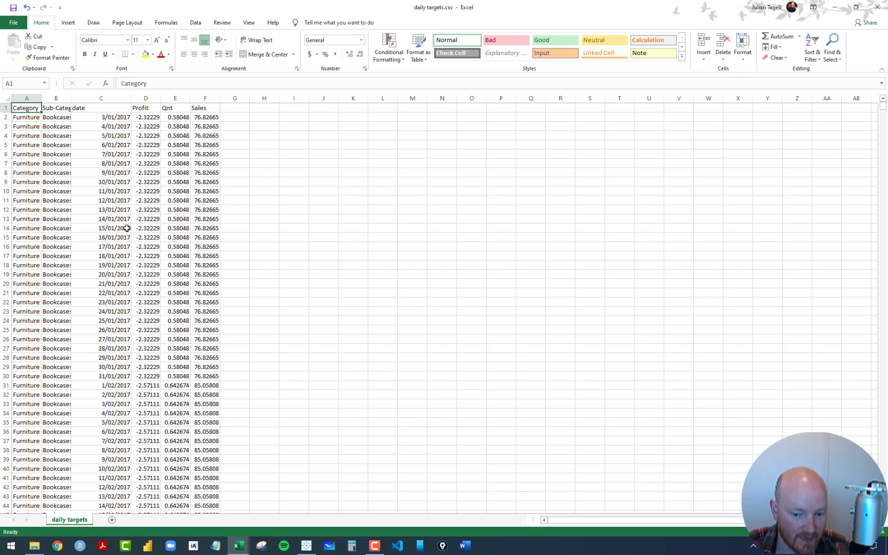
left_click(843, 8)
left_click(835, 7)
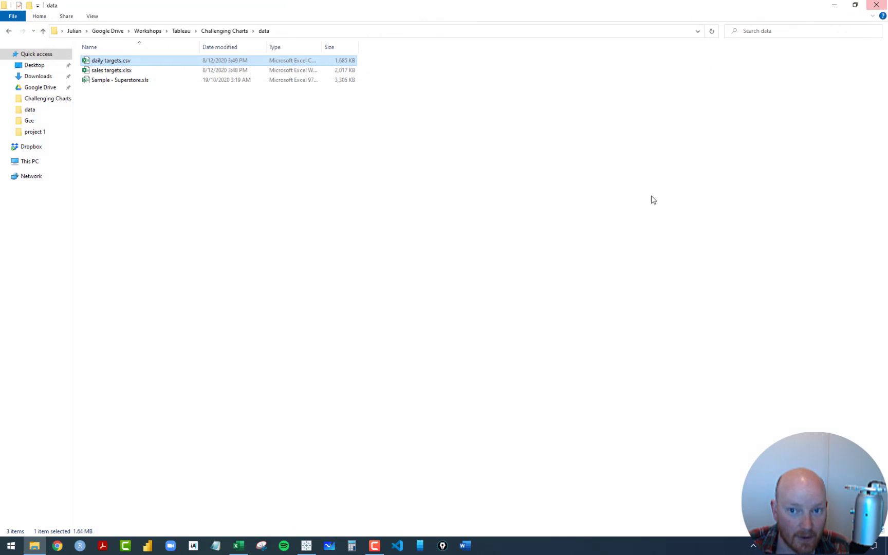
left_click(239, 546)
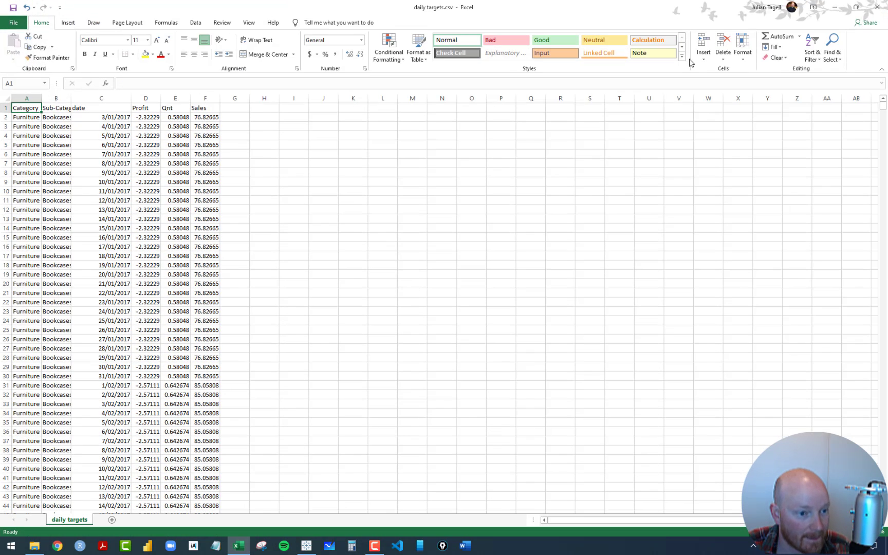
left_click(876, 7)
left_click(443, 283)
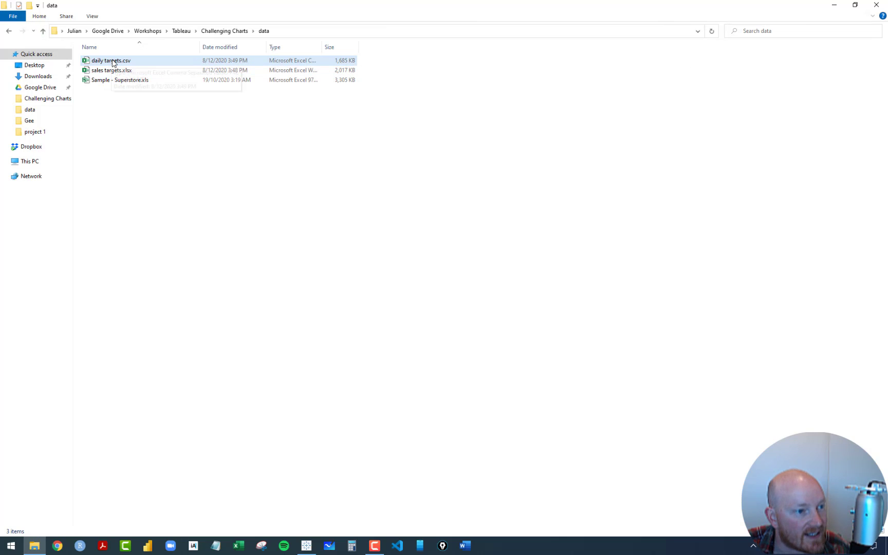
Step: Switch from the data folder back to Tableau and open the donut chart on Sheet 3 (2)
left_click_drag(110, 64, 44, 65)
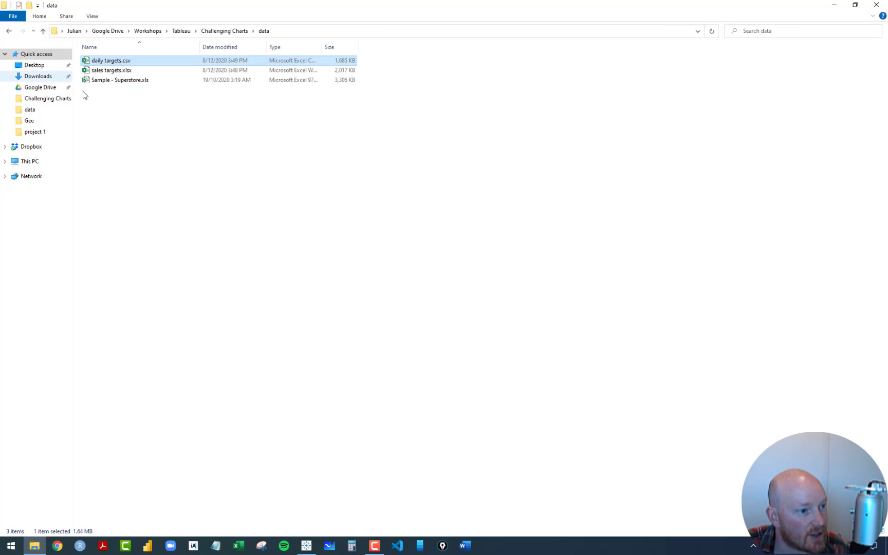
left_click(204, 191)
left_click(306, 546)
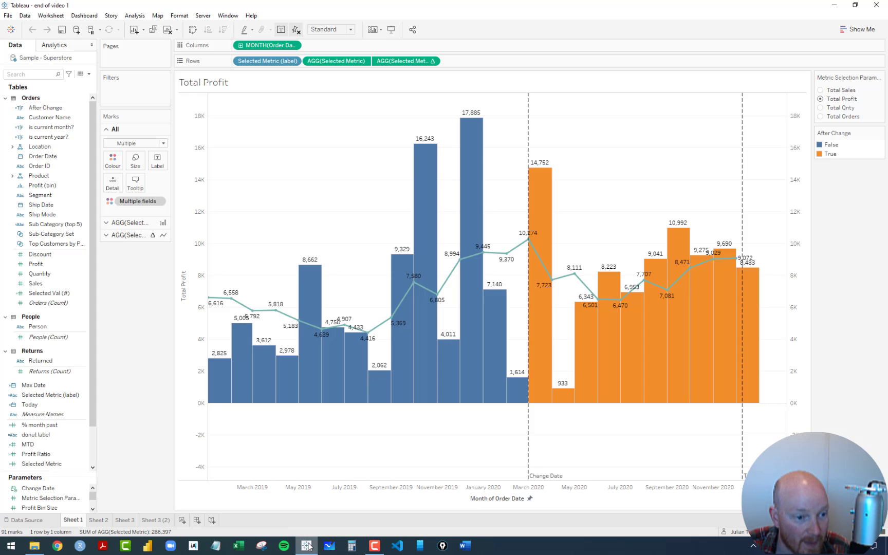
left_click(154, 520)
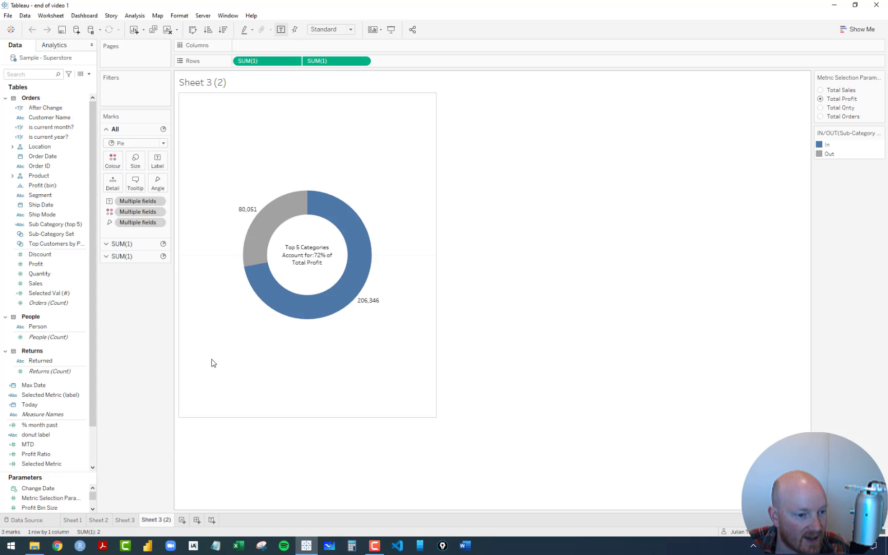
Step: Duplicate Sheet 2 and move the copy to the end of the worksheets, after Sheet 3 (2)
left_click(123, 521)
left_click(99, 521)
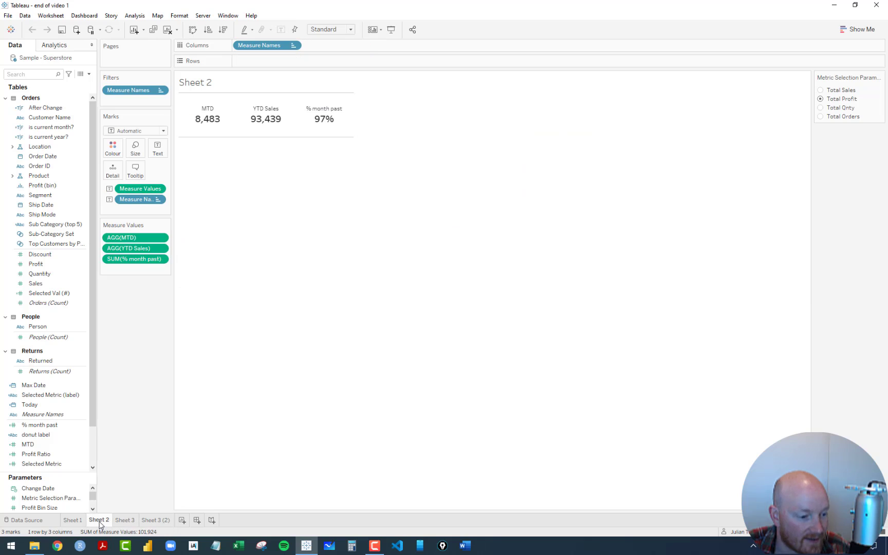
right_click(99, 522)
left_click(126, 432)
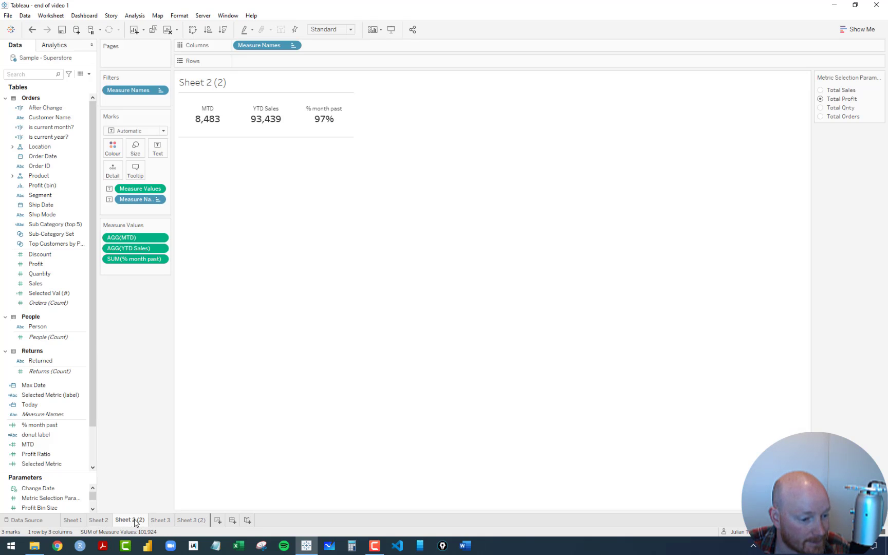
mouse_move(134, 520)
left_mouse_down()
mouse_move(216, 519)
mouse_move(209, 519)
left_mouse_up()
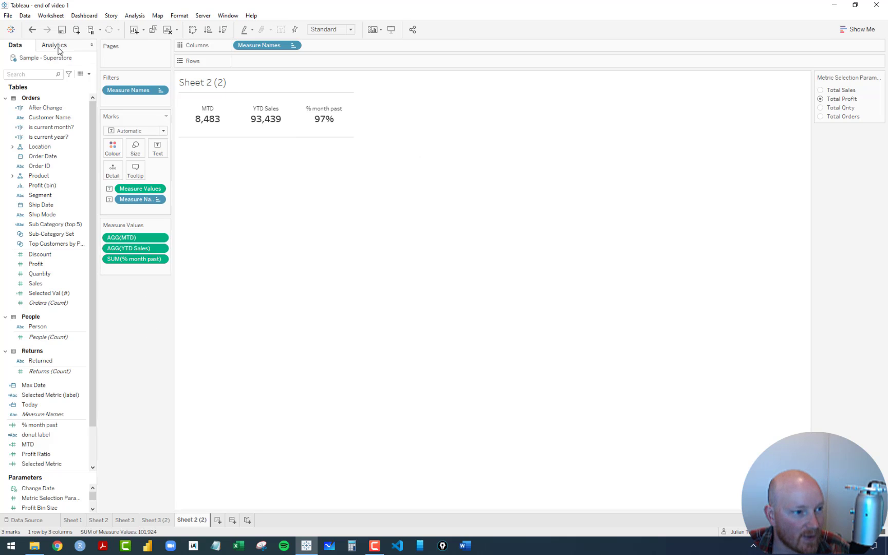
Step: Add daily targets.csv from the Desktop as a new text file data source and return to Sheet 2 (2)
left_click(24, 16)
left_click(33, 27)
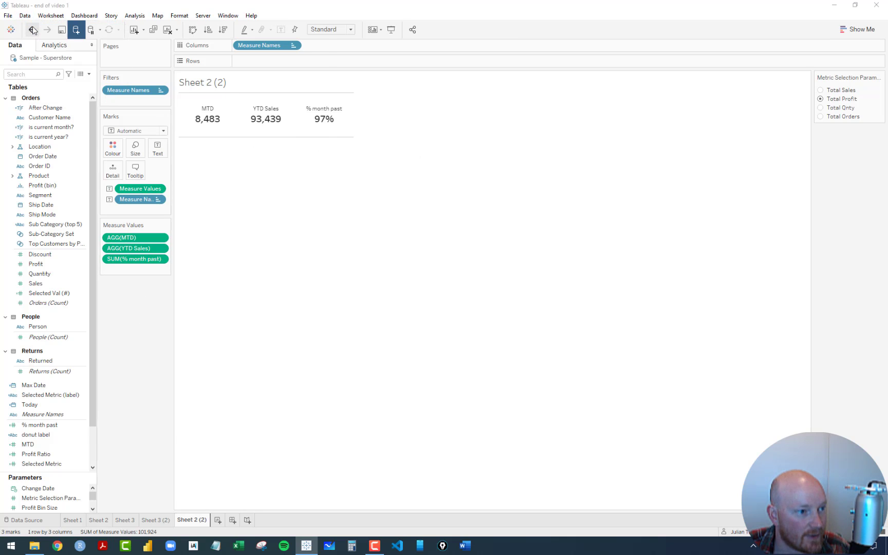
left_click(110, 137)
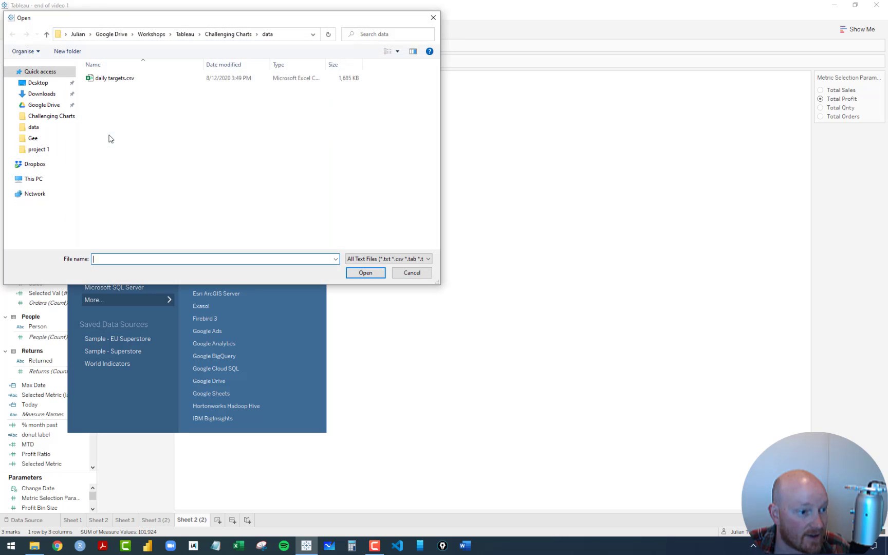
left_click(36, 83)
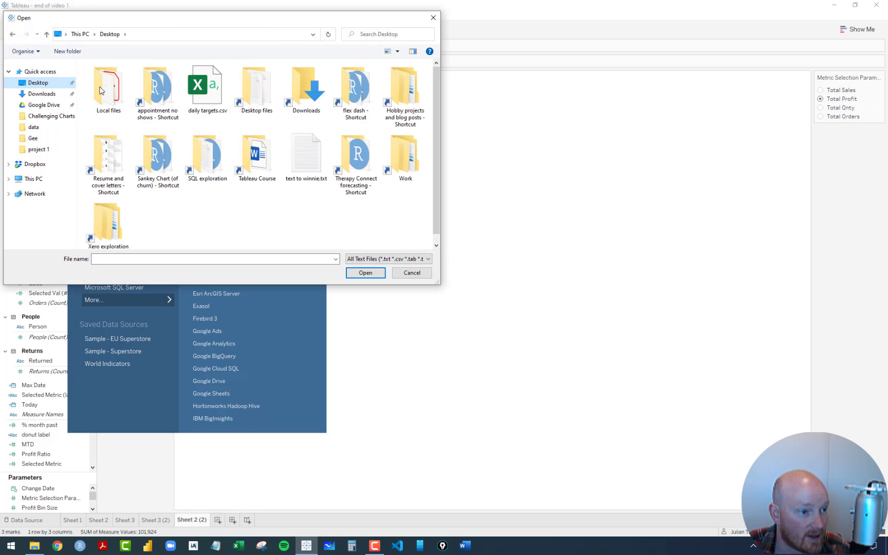
key("Escape")
key("Escape")
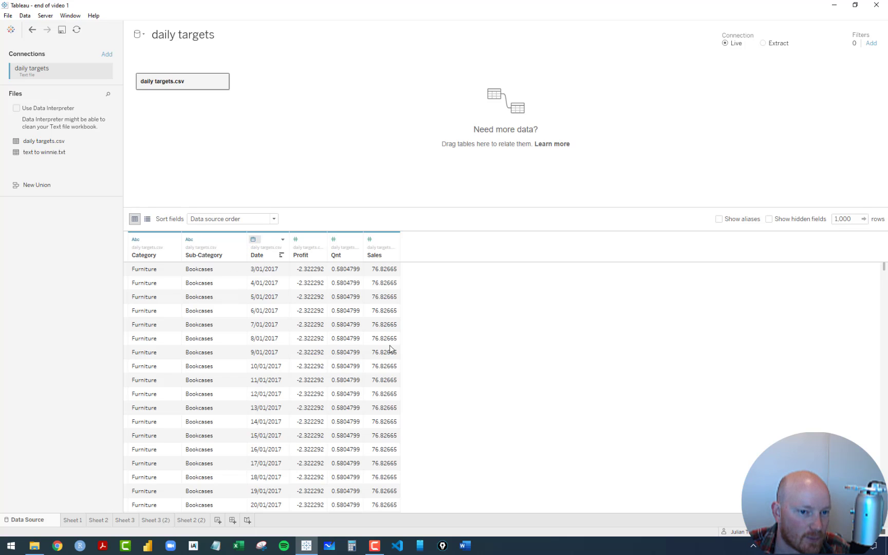
left_click(196, 521)
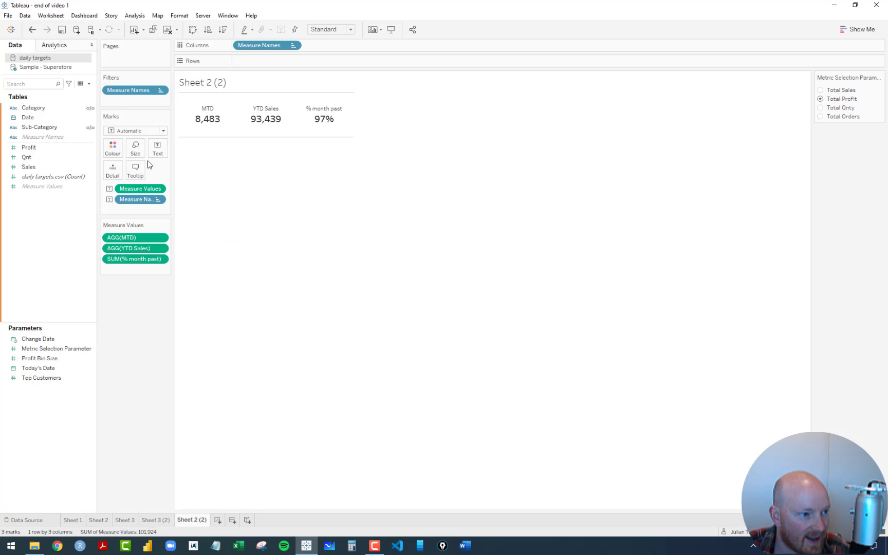
Step: Compare the fields of the daily targets data source with those of Sample - Superstore
left_click(33, 68)
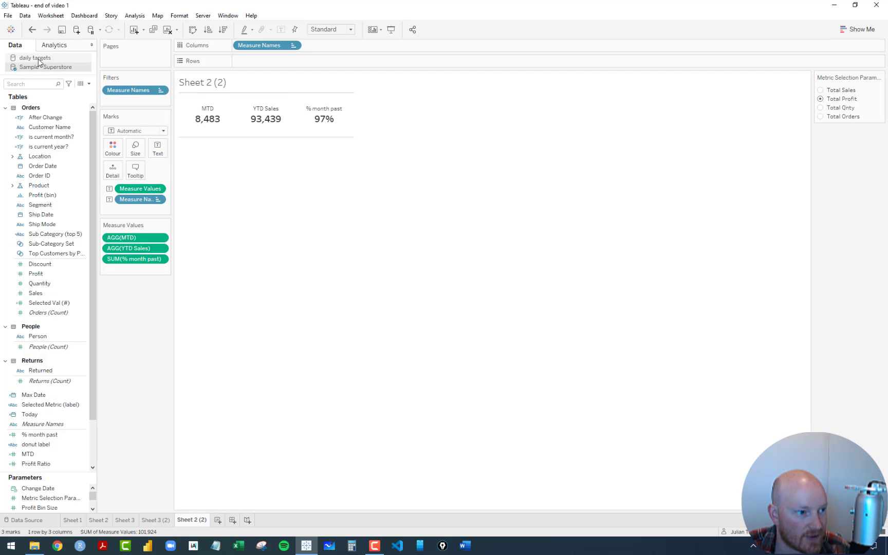
left_click(39, 59)
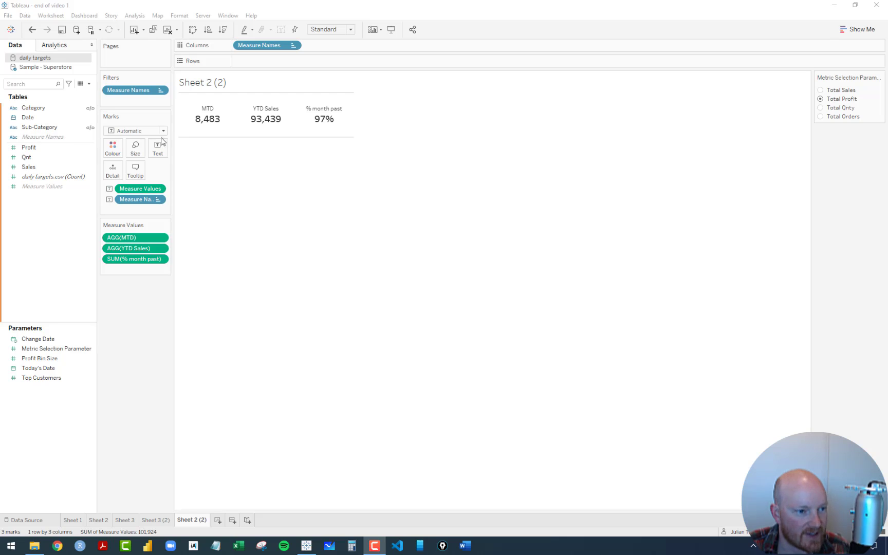
mouse_move(204, 122)
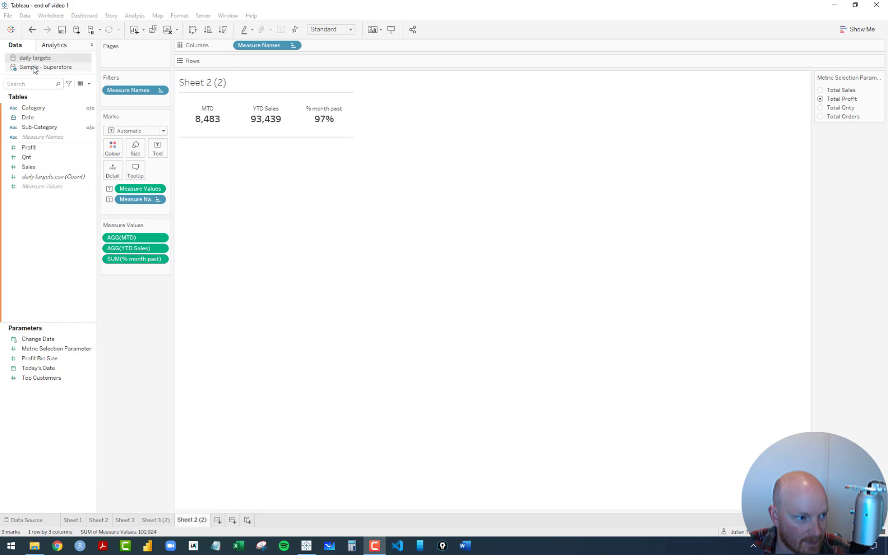
left_click(49, 67)
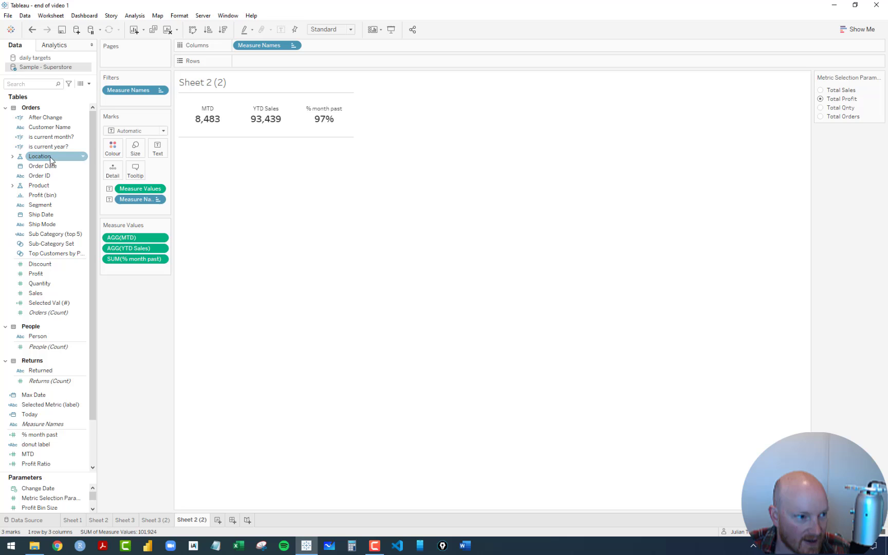
left_click(41, 58)
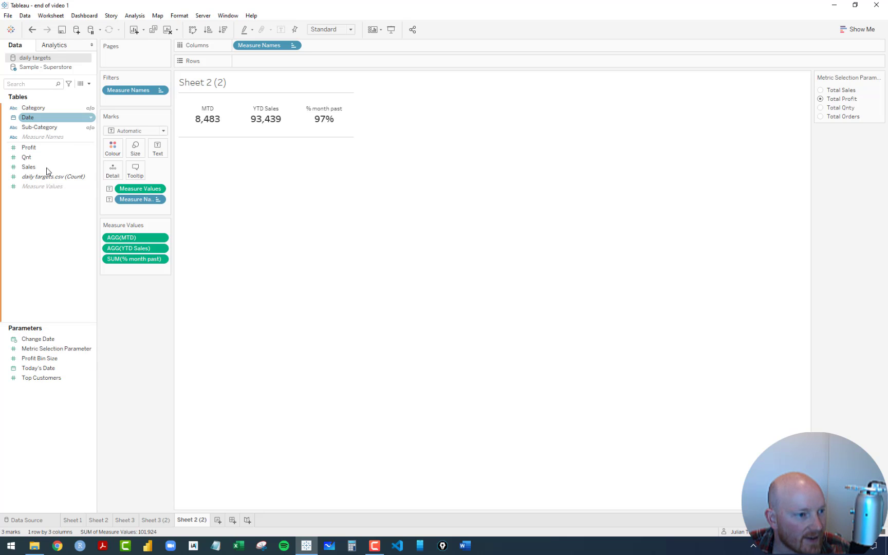
Step: Create a date list parameter from Superstore's Max Date field, loading its values from that field when the workbook opens
left_click(32, 67)
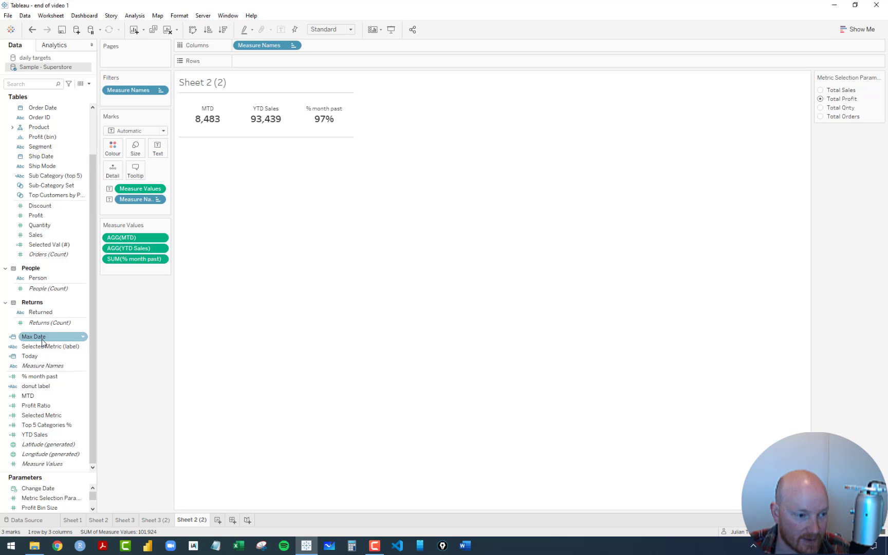
left_click_drag(55, 472, 54, 363)
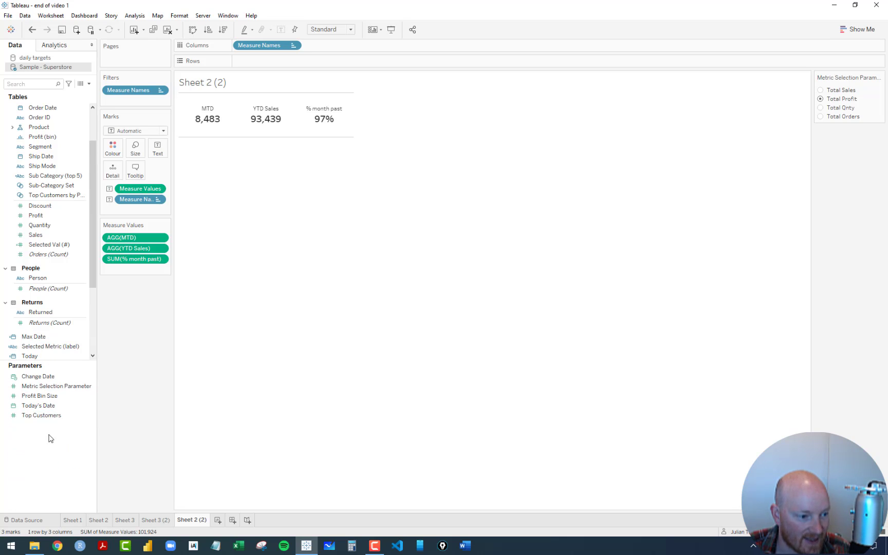
right_click(41, 337)
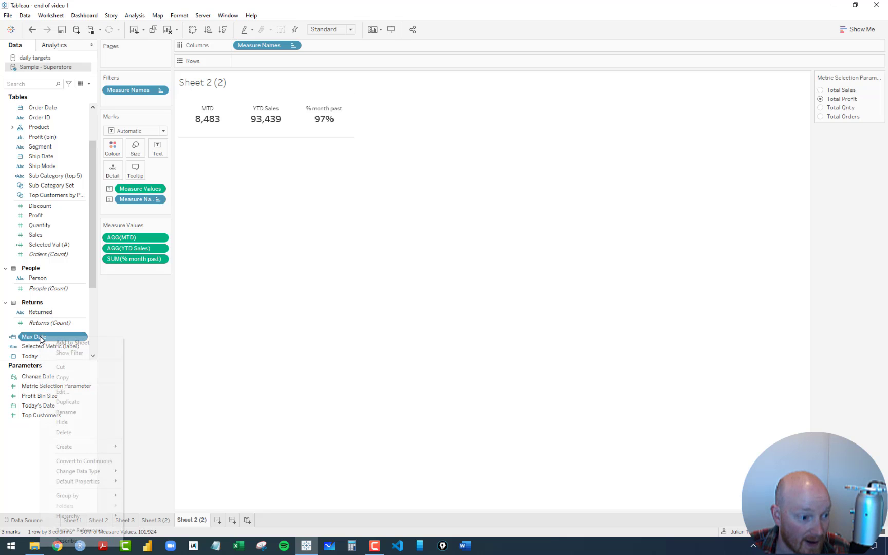
mouse_move(72, 446)
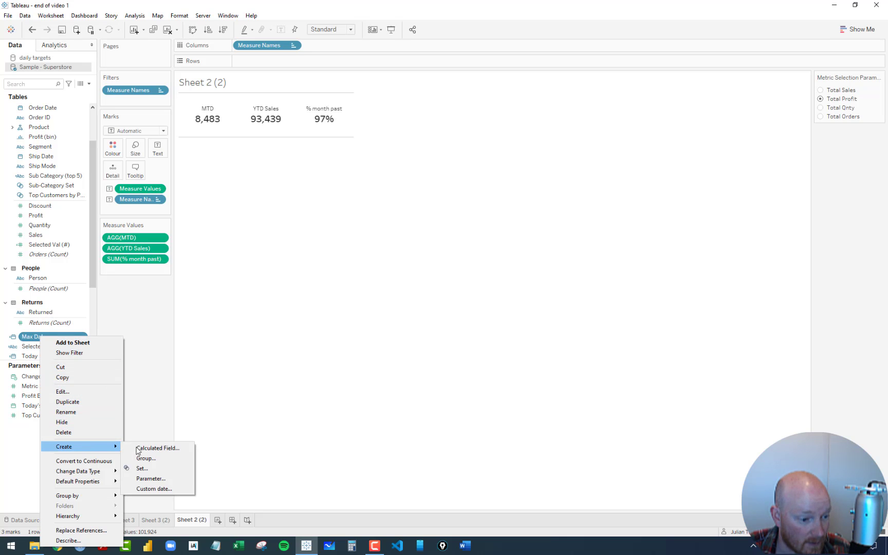
left_click(144, 480)
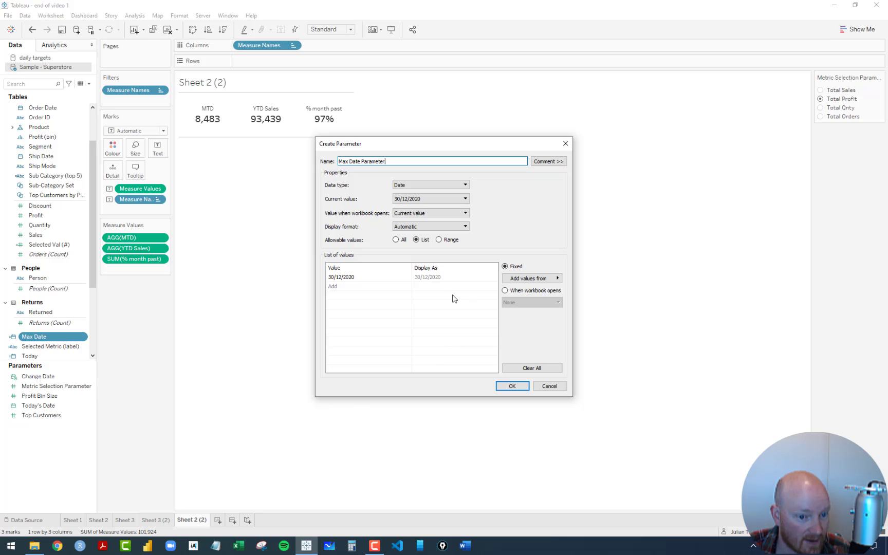
left_click(506, 290)
left_click(514, 302)
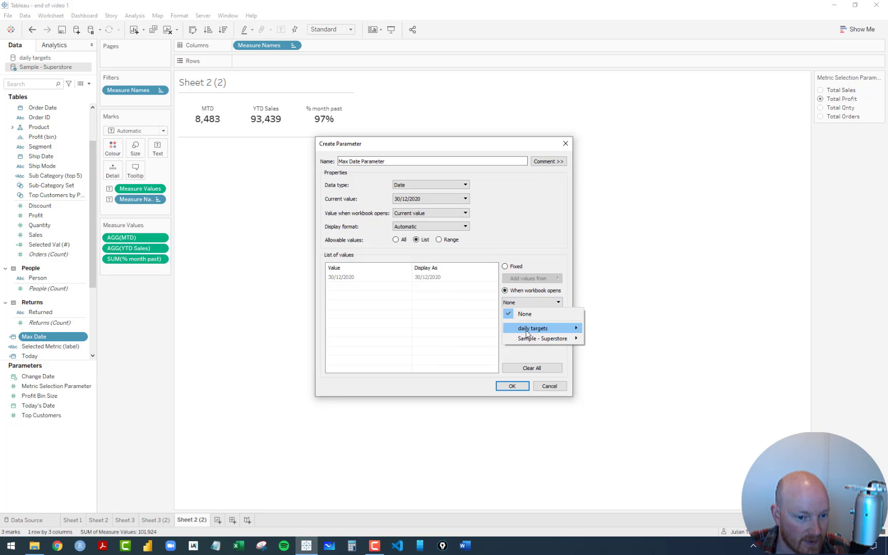
mouse_move(527, 331)
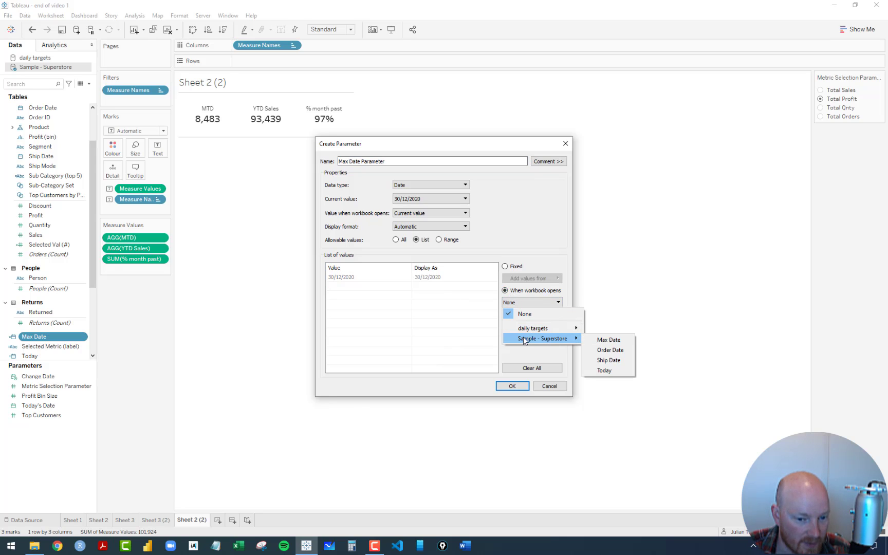
left_click(617, 341)
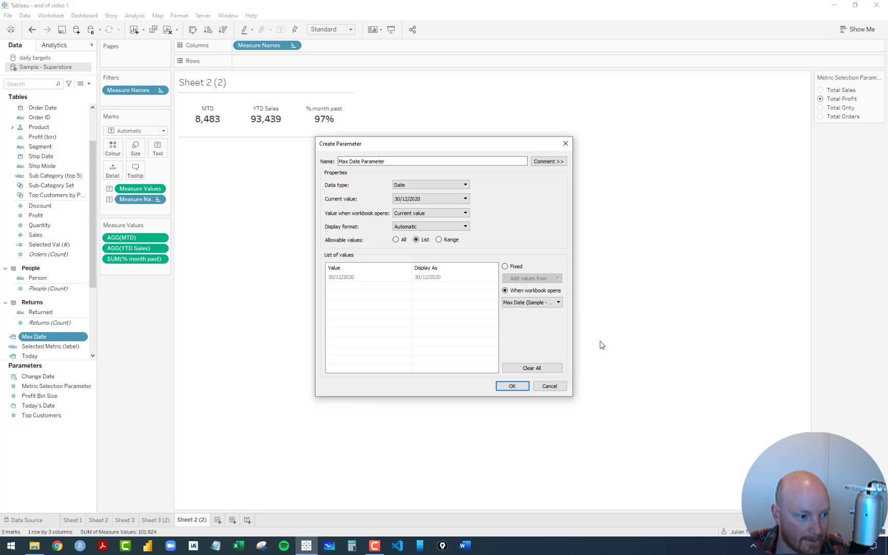
left_click(513, 386)
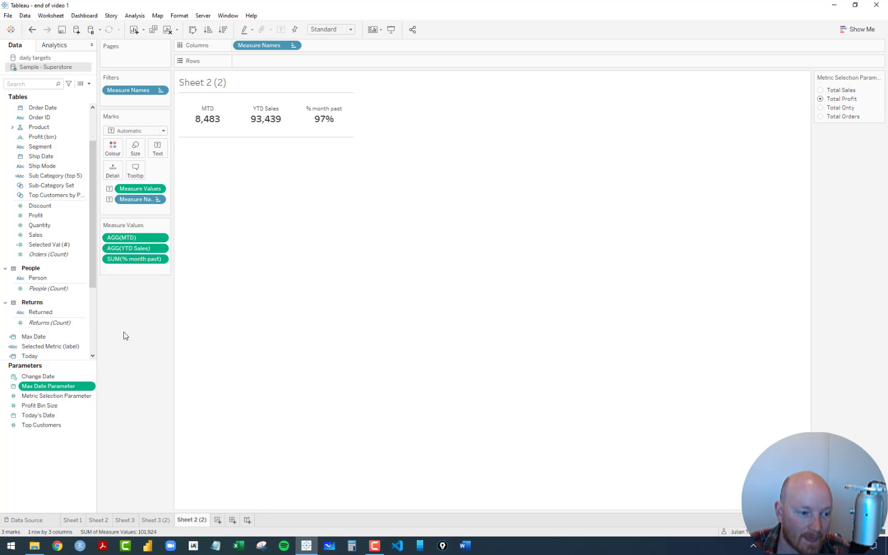
Step: With daily targets selected, compare the MTD and YTD figures for Total Sales, Profit, Qnty and Orders, finishing on Total Profit
left_click(27, 59)
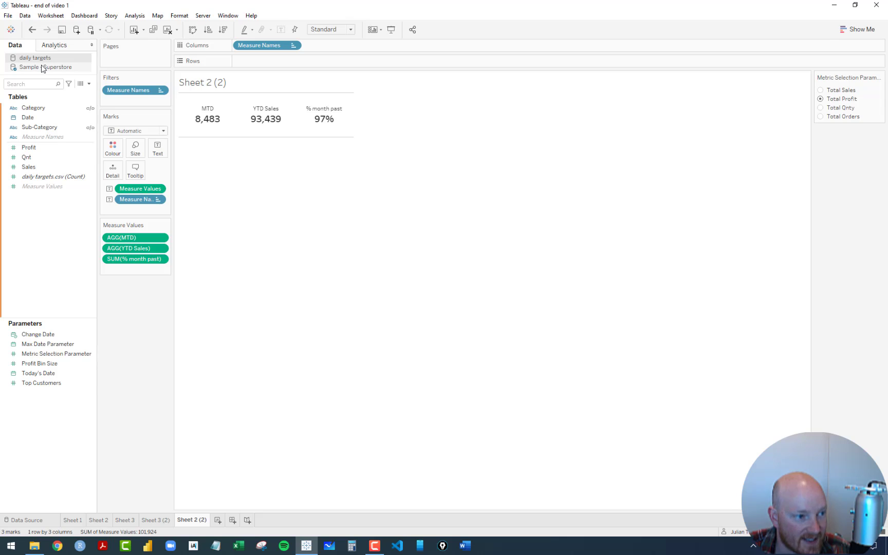
left_click(31, 354)
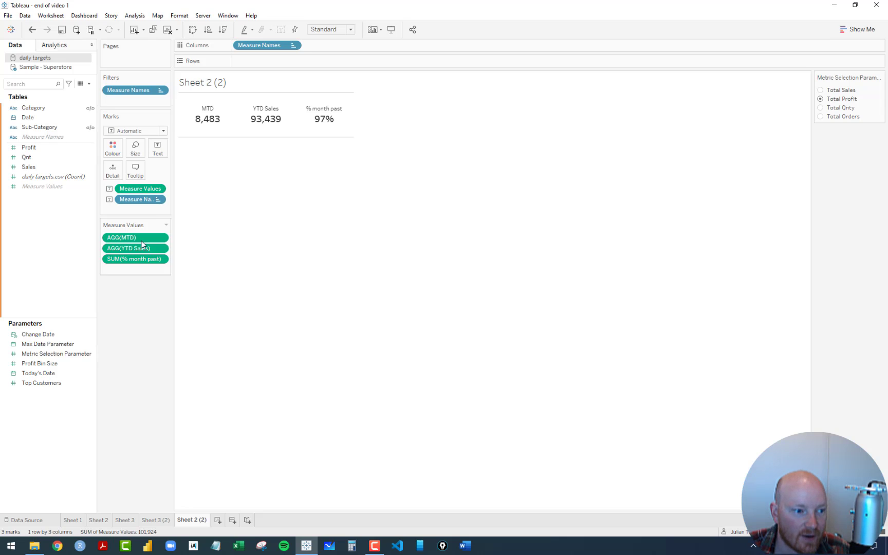
left_click(821, 91)
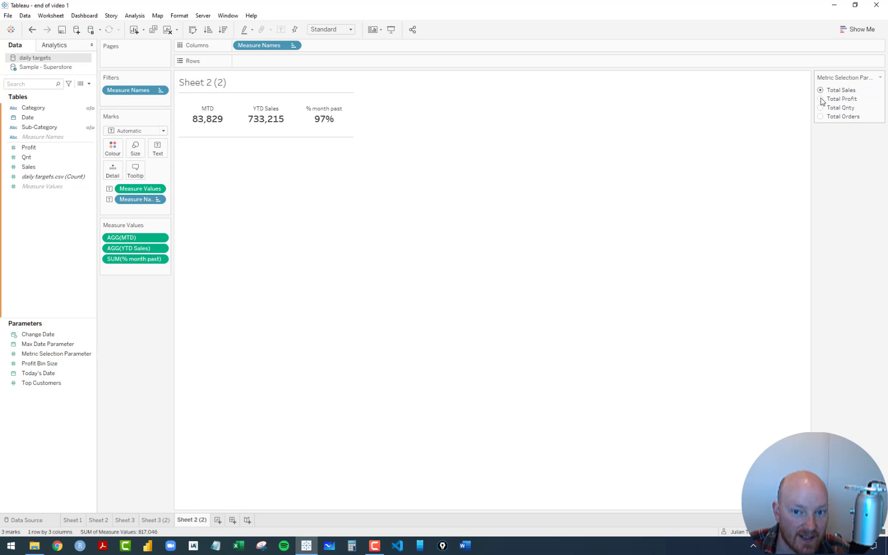
left_click(821, 99)
left_click(821, 108)
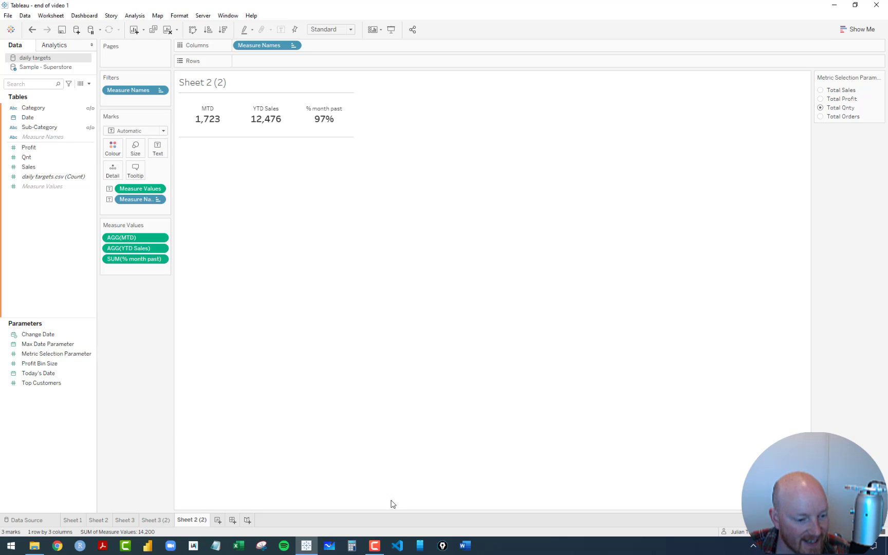
left_click(821, 117)
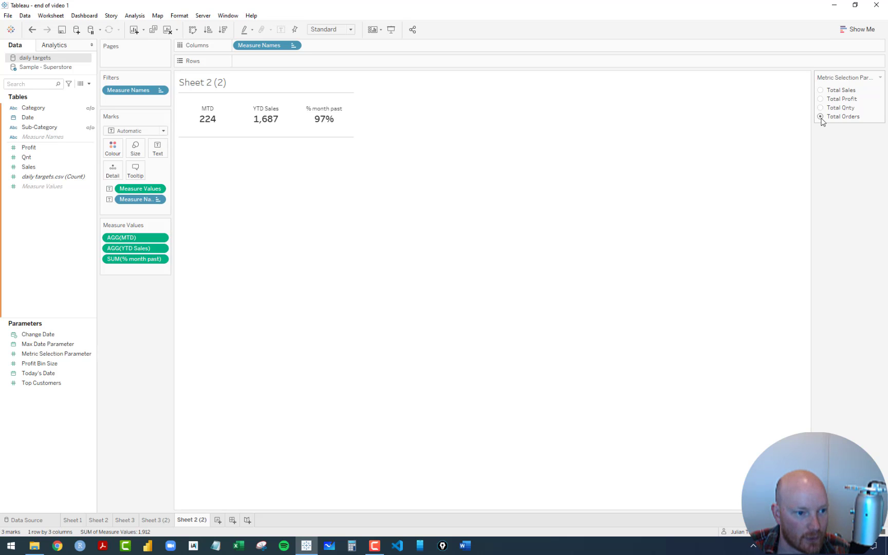
left_click(821, 108)
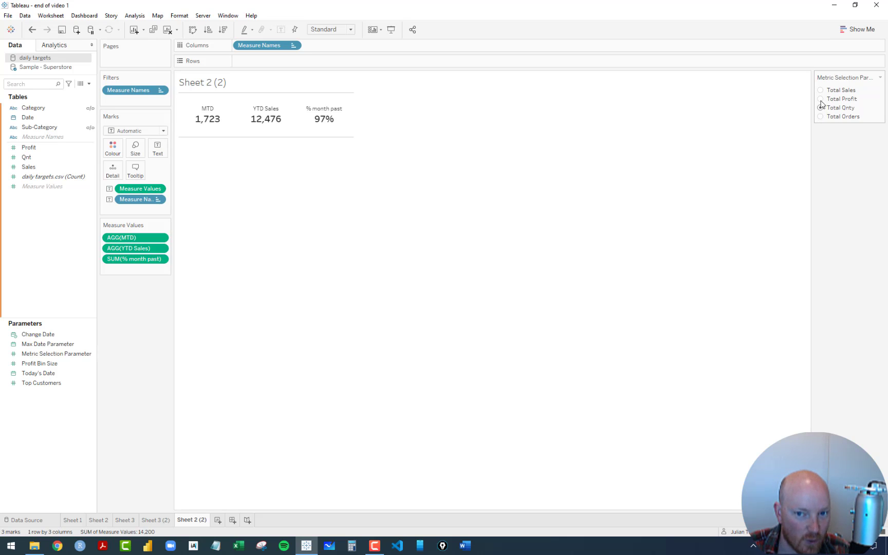
left_click(821, 99)
left_click(821, 91)
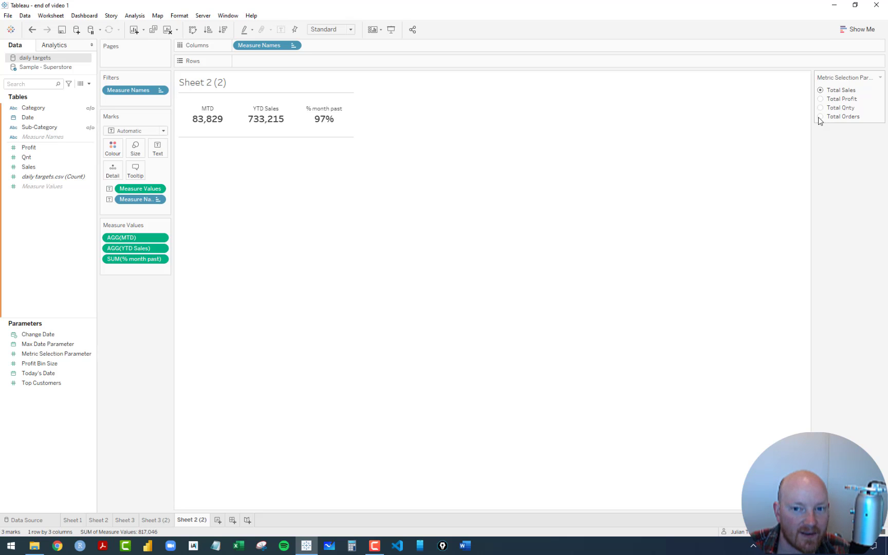
left_click(821, 117)
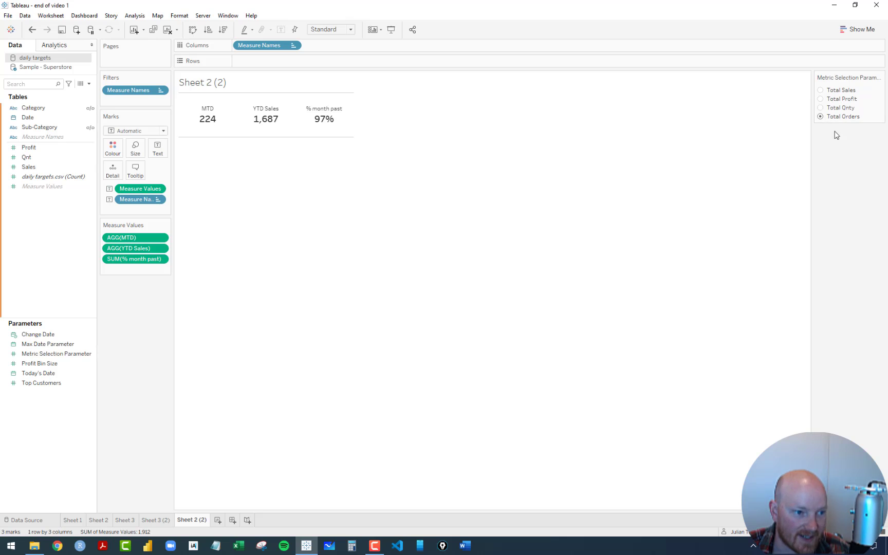
left_click(821, 107)
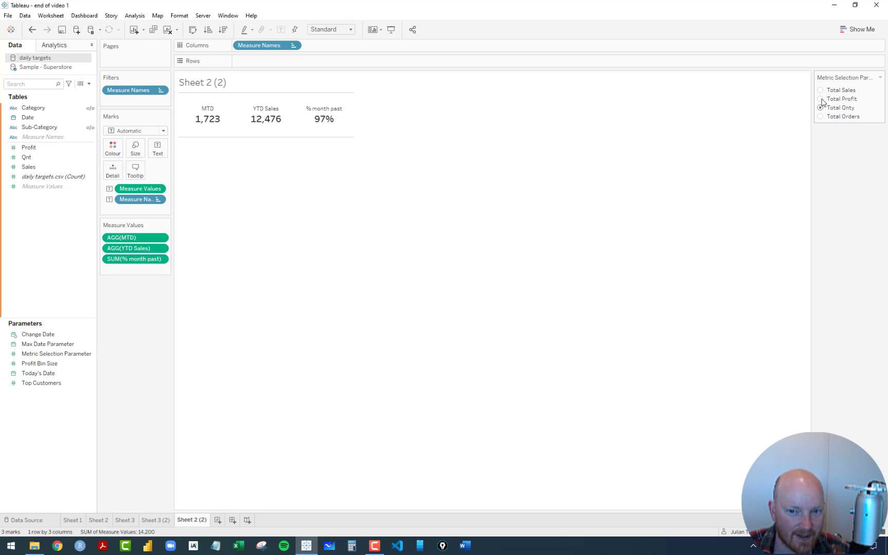
left_click(822, 100)
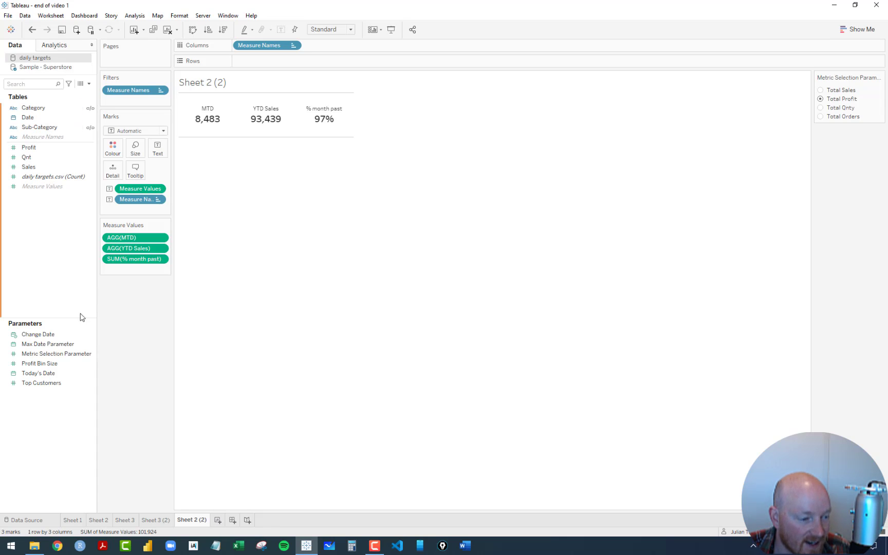
Step: Add a new blank worksheet after Sheet 2 (2) and show the Sample - Superstore fields
left_click(218, 520)
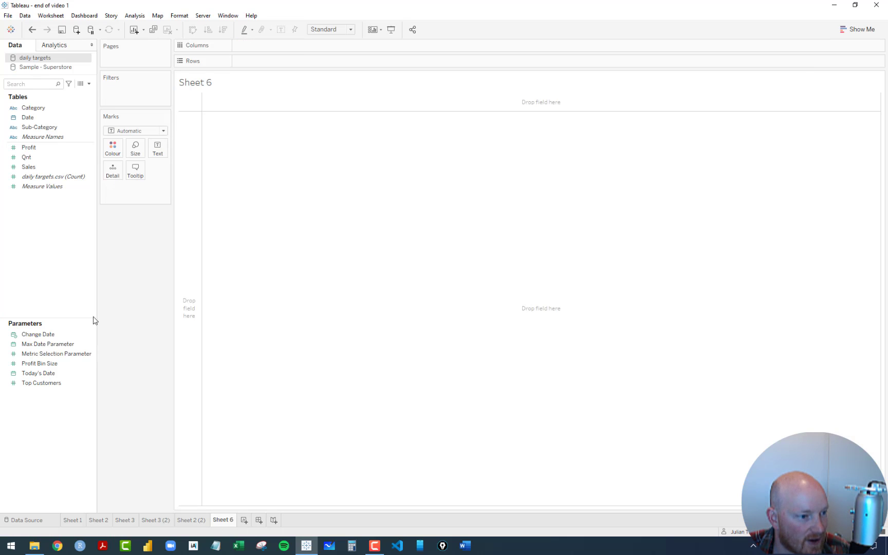
mouse_move(193, 526)
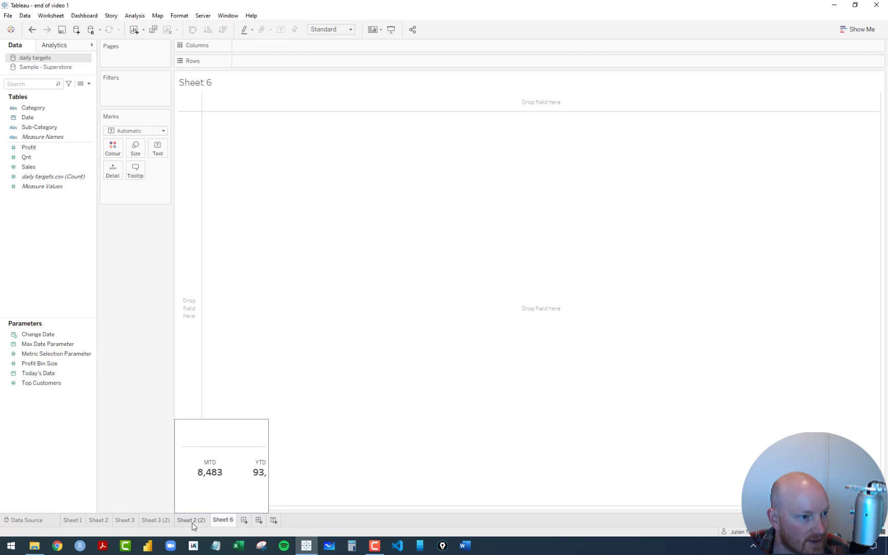
left_click(32, 67)
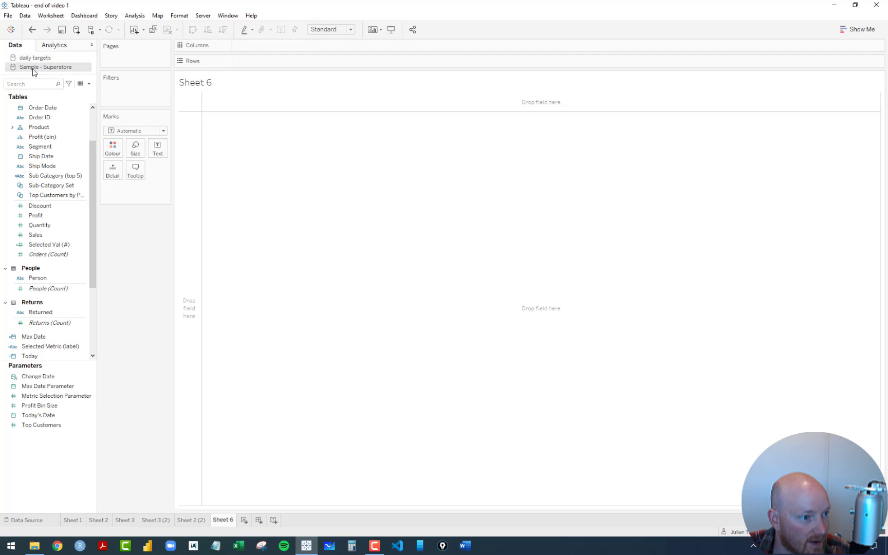
Step: Examine the formula of Superstore's MTD calculated field and close it without changes
scroll(46, 257, "down", 4)
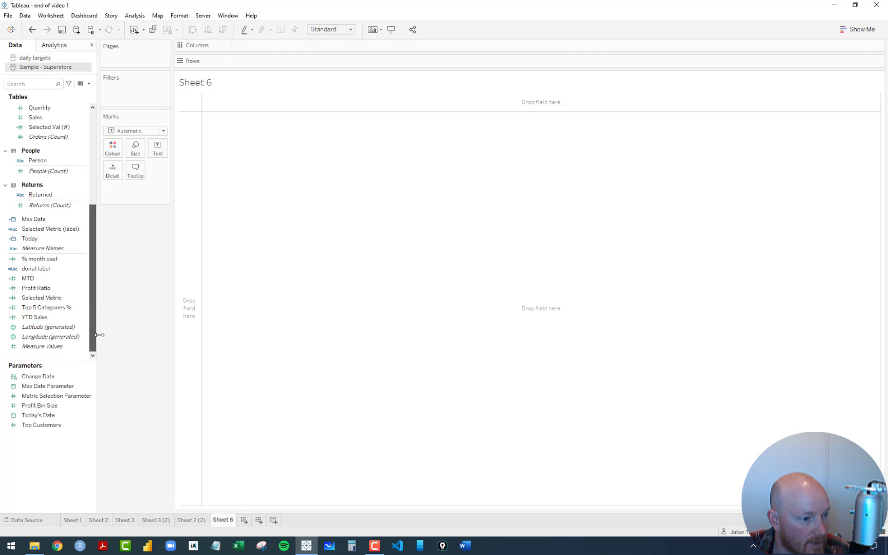
right_click(35, 281)
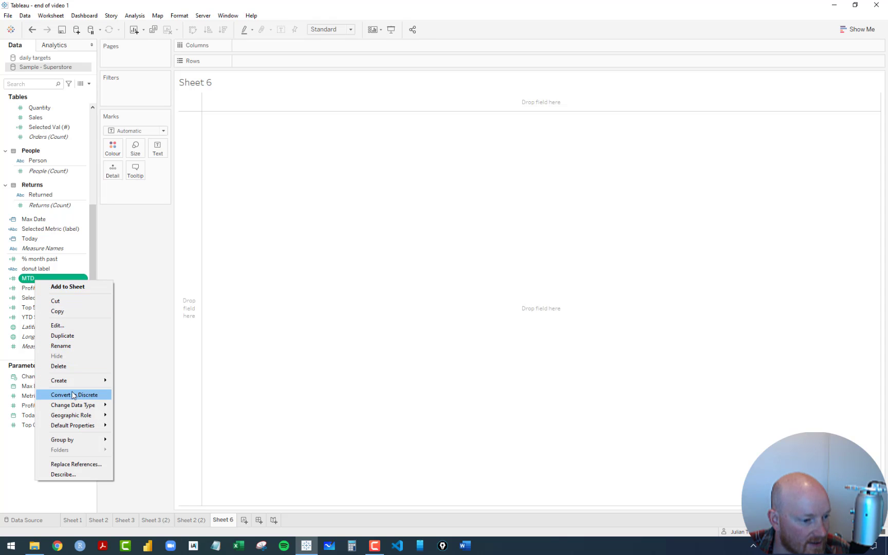
left_click(64, 328)
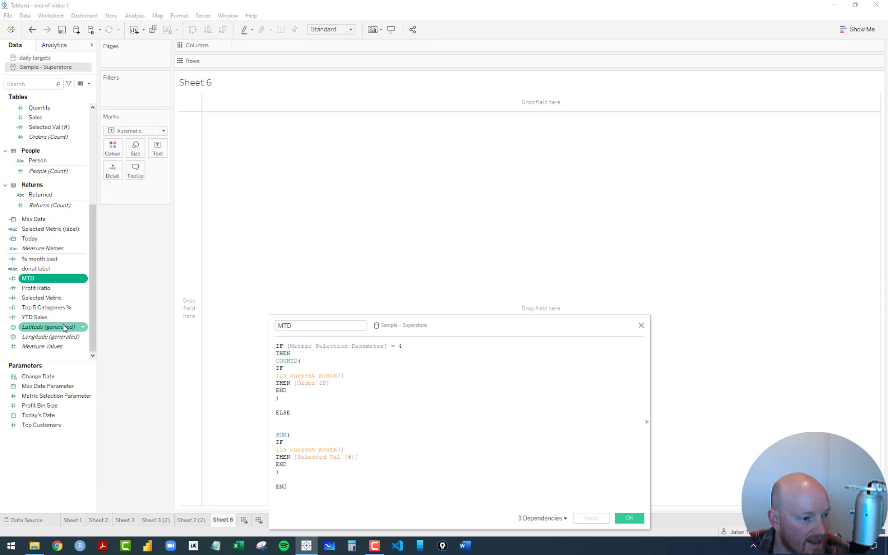
left_click_drag(432, 313, 447, 103)
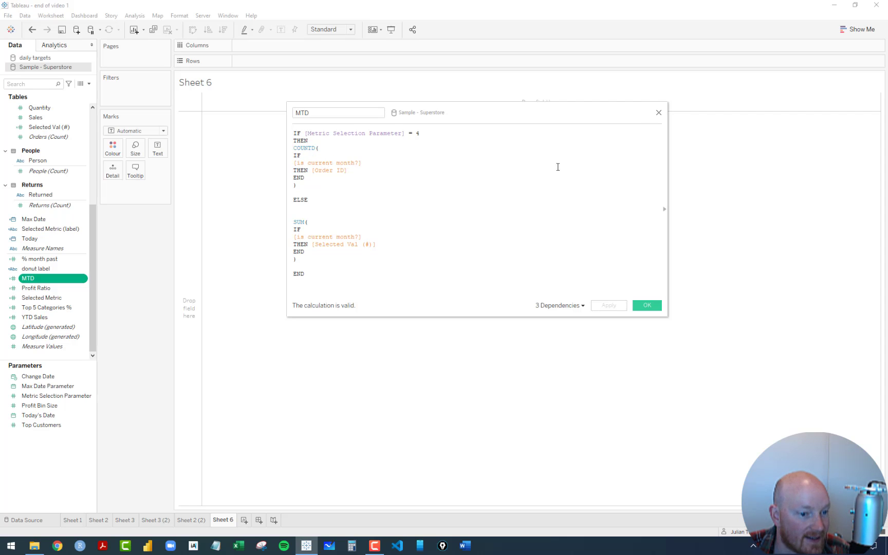
left_click(658, 113)
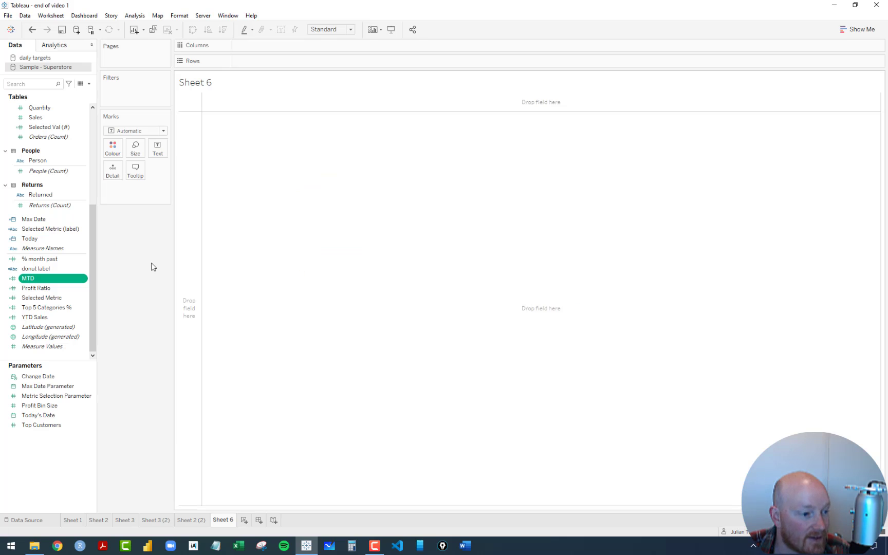
Step: Copy the MTD calculated field from Sample - Superstore into the daily targets data source
right_click(53, 284)
left_click(72, 319)
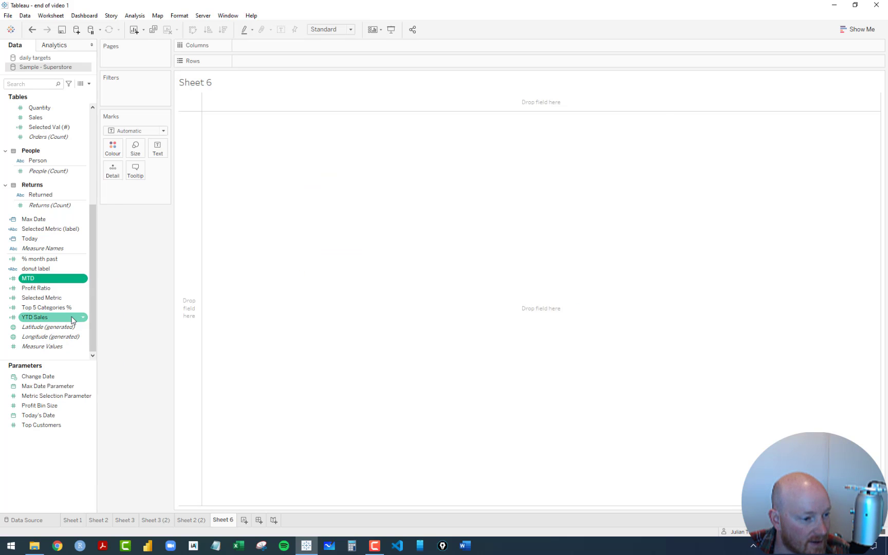
left_click(28, 59)
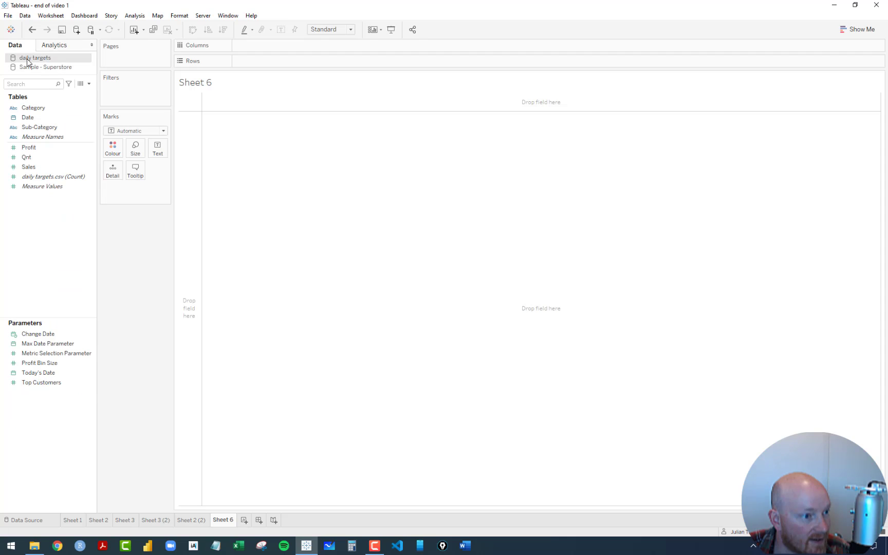
right_click(33, 225)
left_click(63, 229)
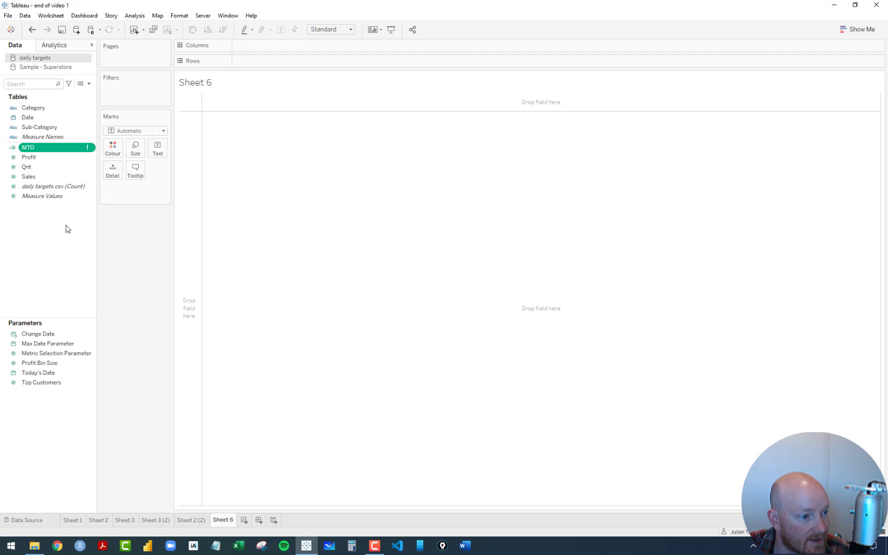
Step: Examine the copied MTD formula in daily targets, and look at Sheet 2 (2) before returning to Sheet 6
right_click(39, 149)
left_click(54, 186)
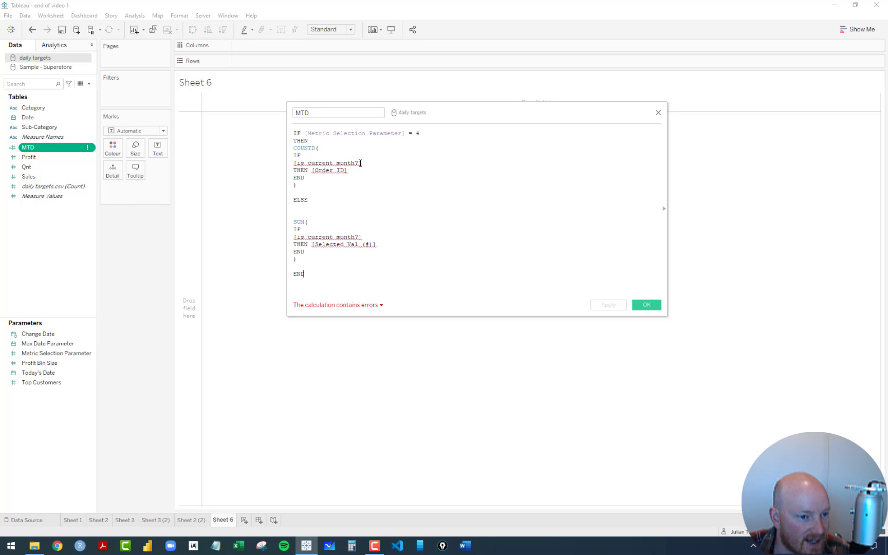
left_click(658, 113)
left_click(194, 521)
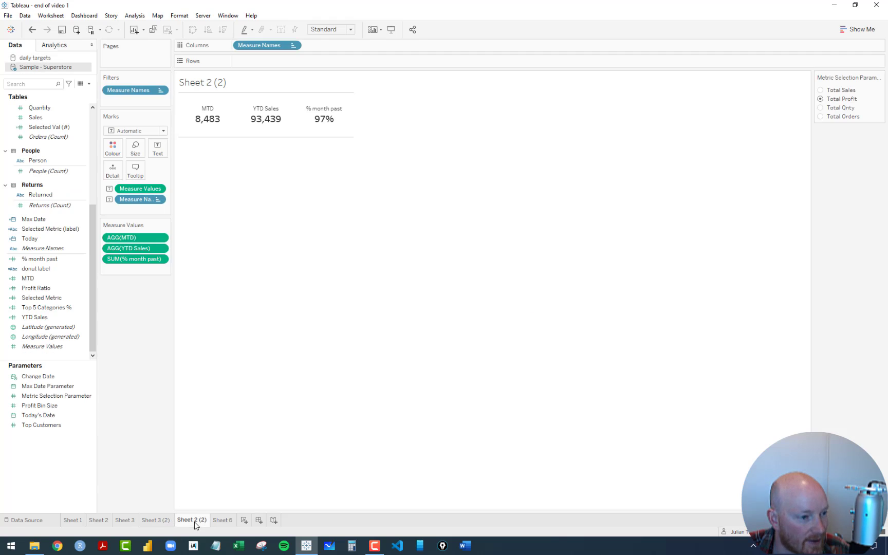
left_click(227, 522)
left_click(34, 60)
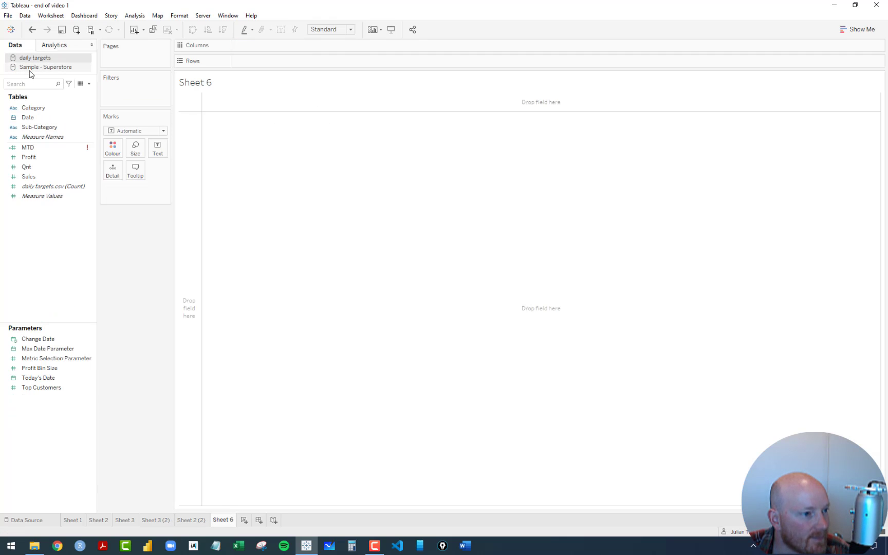
Step: Copy the "is current month?" calculated field from Sample - Superstore into daily targets
left_click(31, 68)
left_click_drag(91, 227, 92, 114)
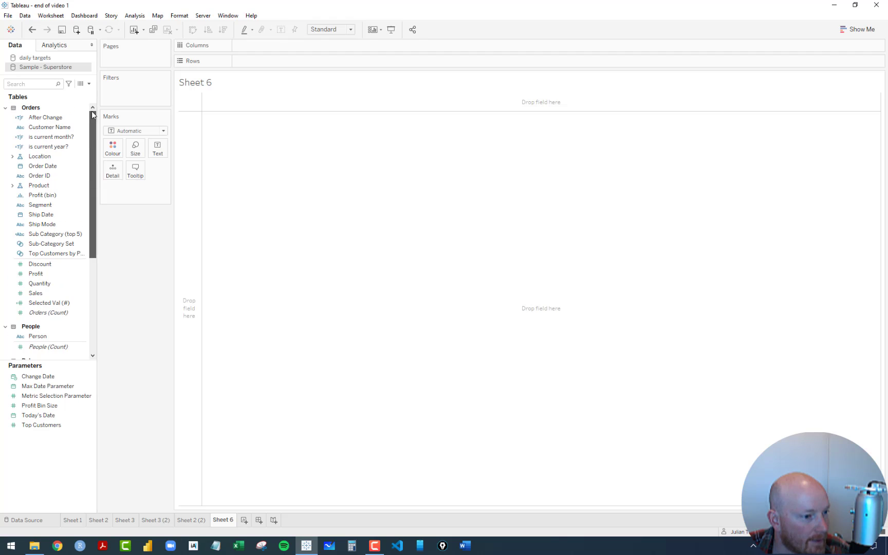
right_click(50, 138)
left_click(78, 169)
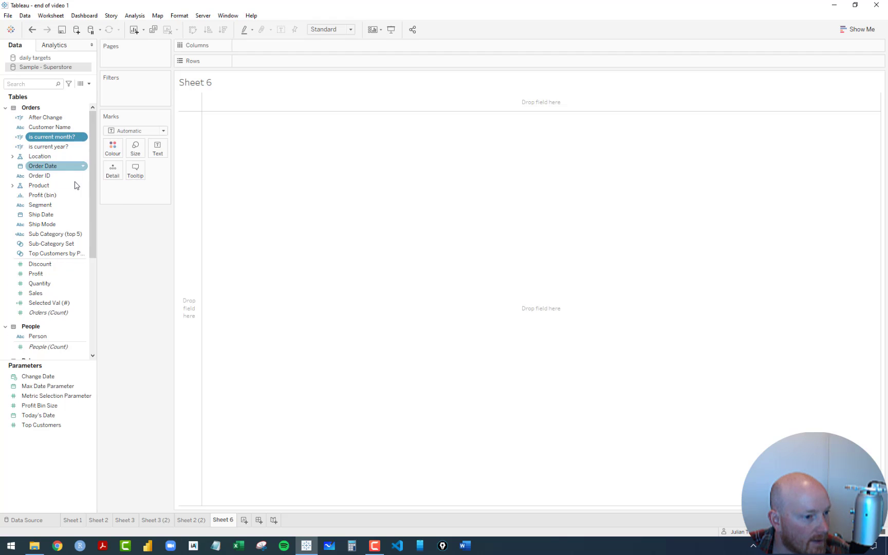
left_click(31, 58)
right_click(36, 209)
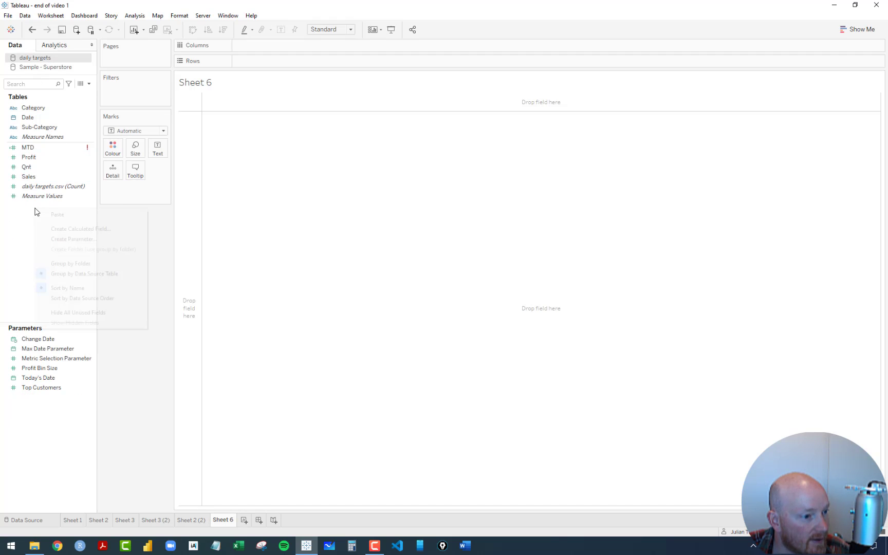
left_click(49, 214)
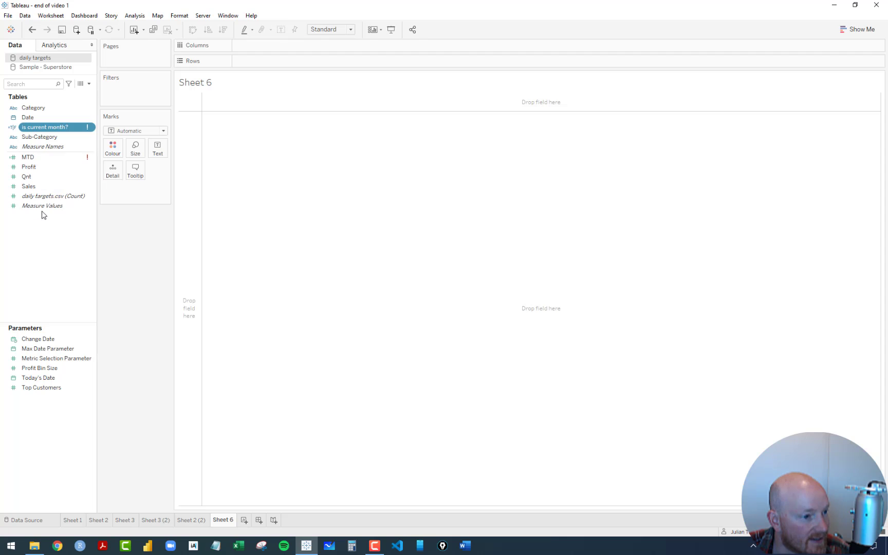
Step: In daily targets' "is current month?" formula, replace [Order Date] with [Date] and [Max Date] with [Max Date Parameter], and save it
right_click(35, 130)
left_click(70, 168)
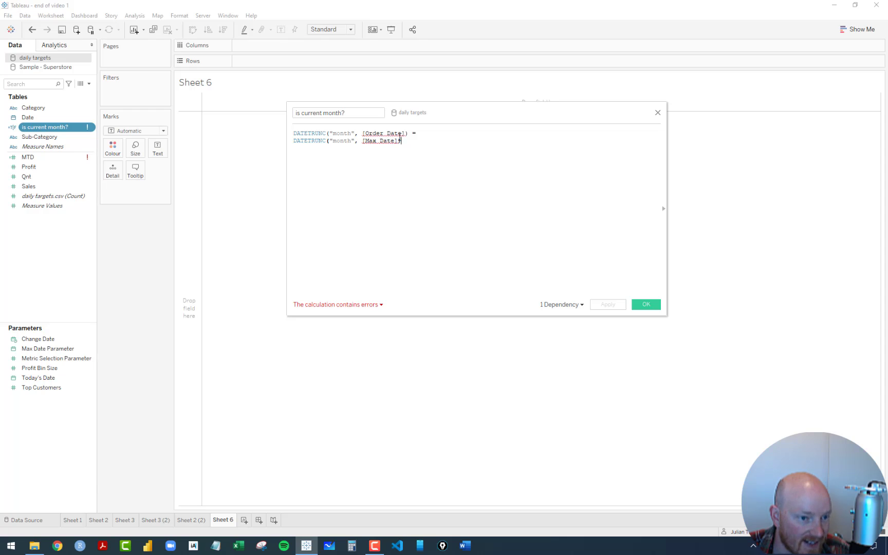
left_click_drag(28, 118, 385, 135)
left_click(387, 174)
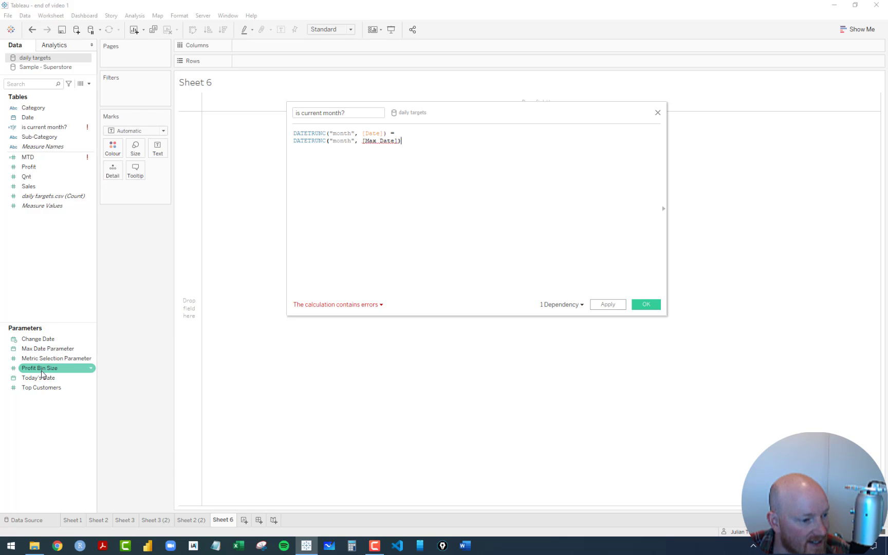
left_click_drag(48, 348, 381, 150)
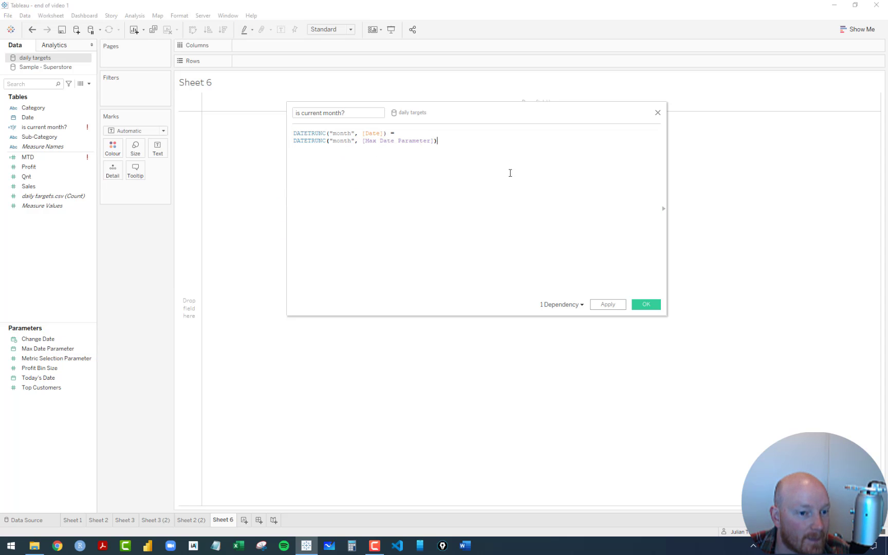
left_click(647, 305)
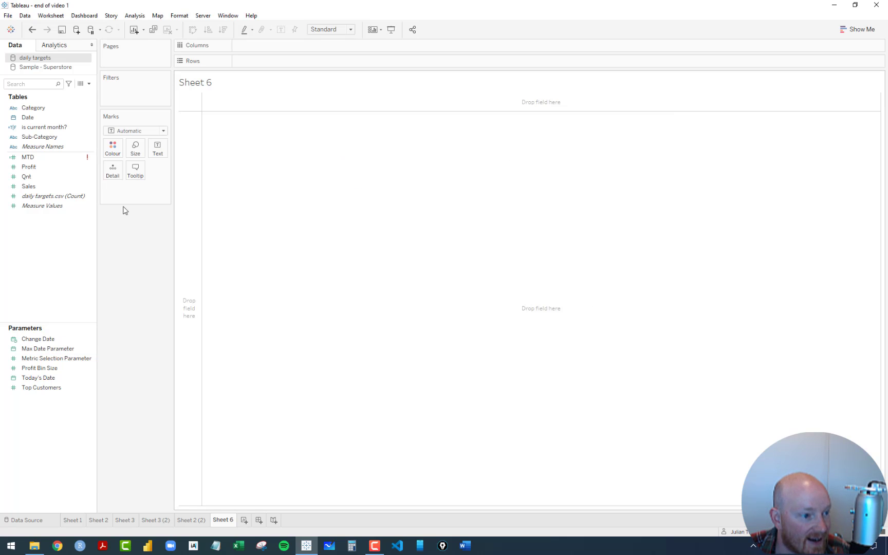
Step: Reduce daily targets' MTD formula to the current-month SUM of [Selected Val (#)], removing the metric 4 order-count branch, ELSE and final END, and save it
left_click(34, 160)
right_click(35, 160)
left_click(52, 184)
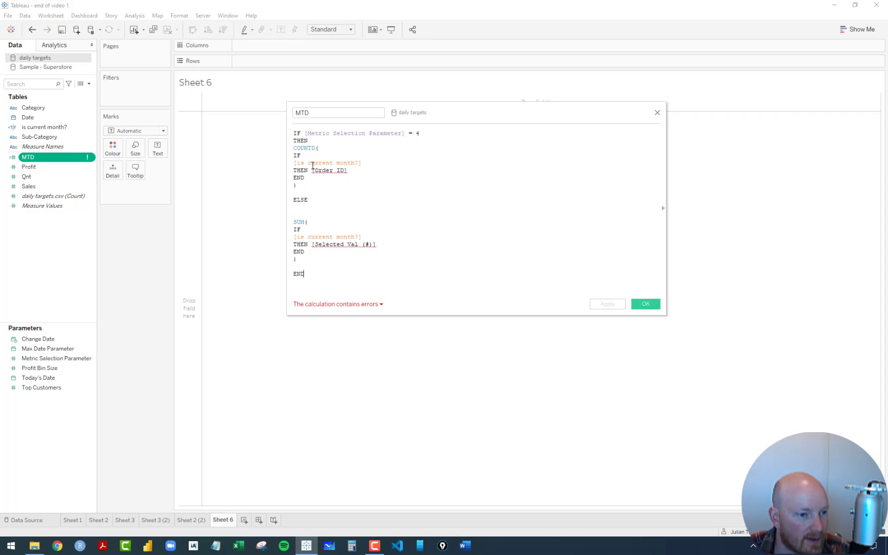
left_click_drag(354, 172, 311, 170)
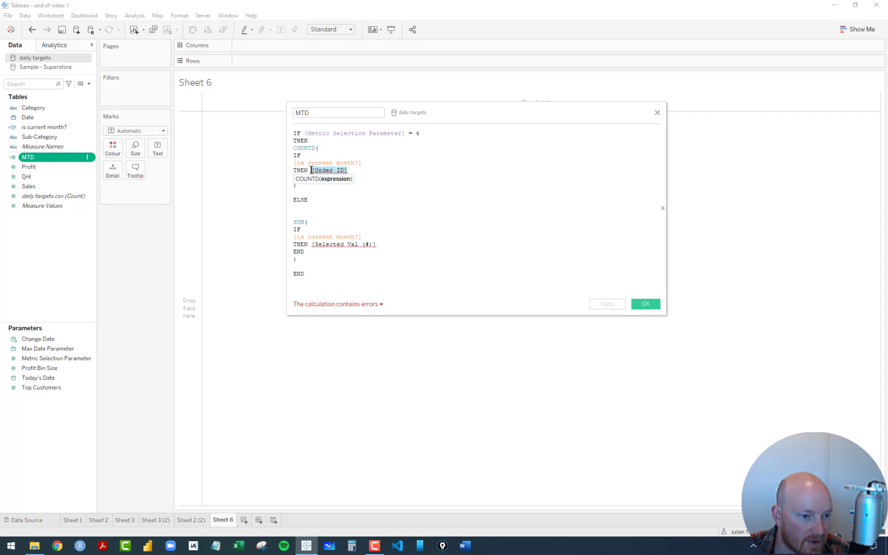
left_click(335, 171)
left_click(313, 191)
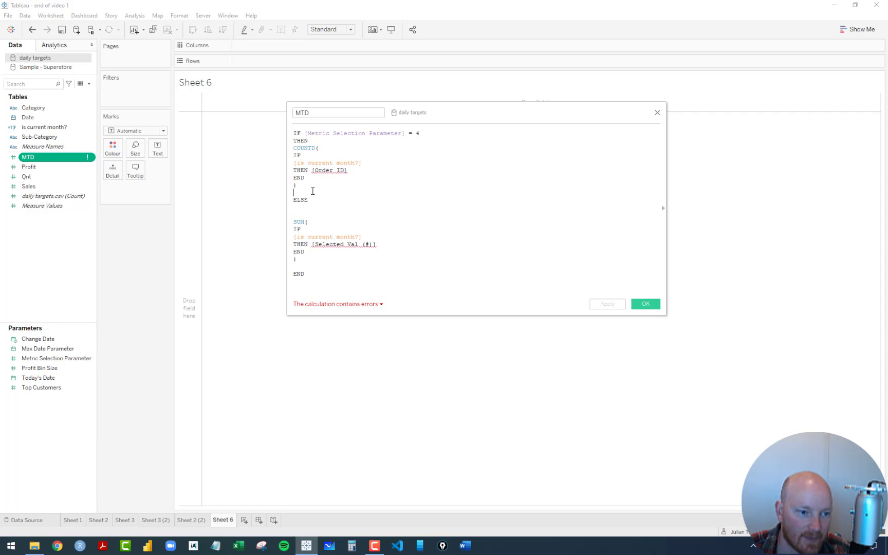
left_click_drag(308, 192, 289, 142)
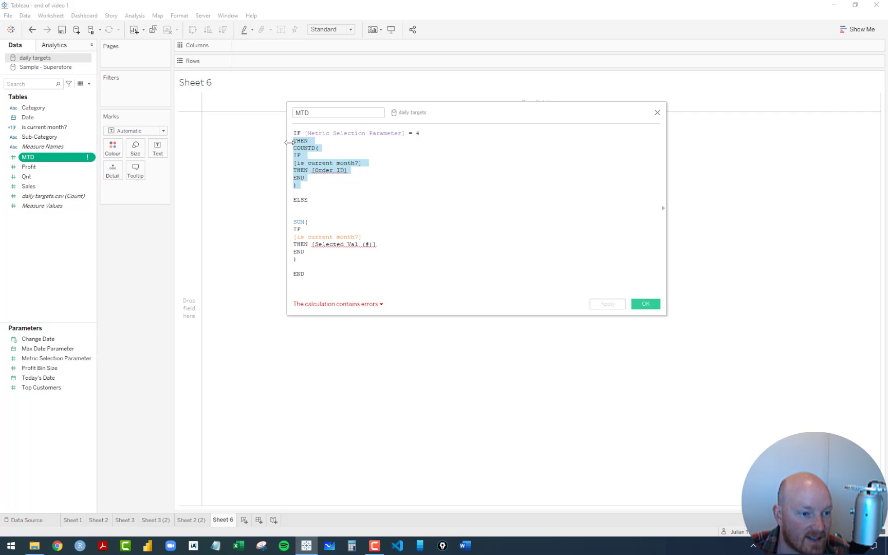
left_click(311, 187)
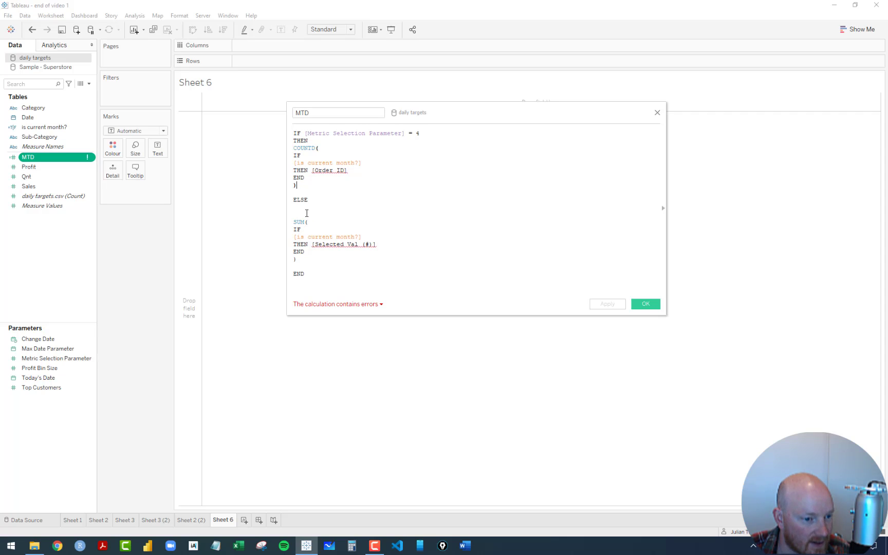
left_click_drag(310, 214, 280, 122)
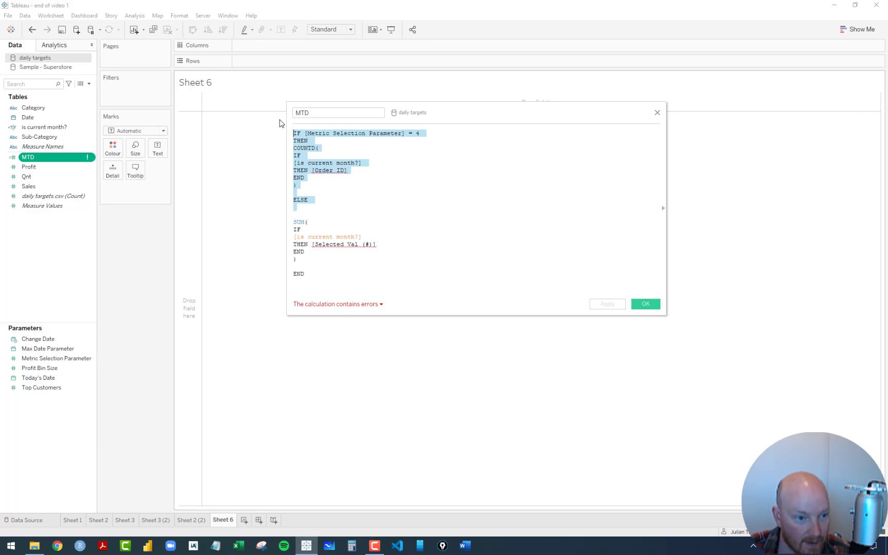
key("BackSpace")
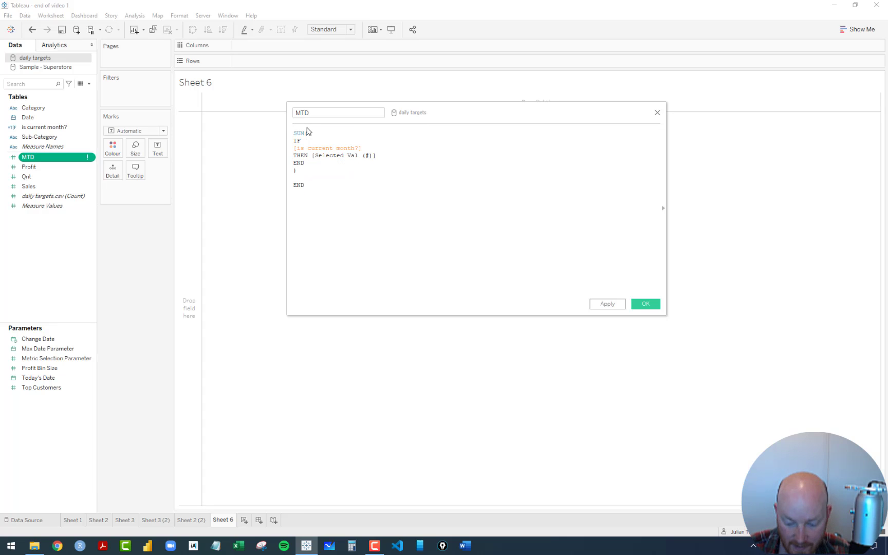
left_click_drag(295, 178, 338, 210)
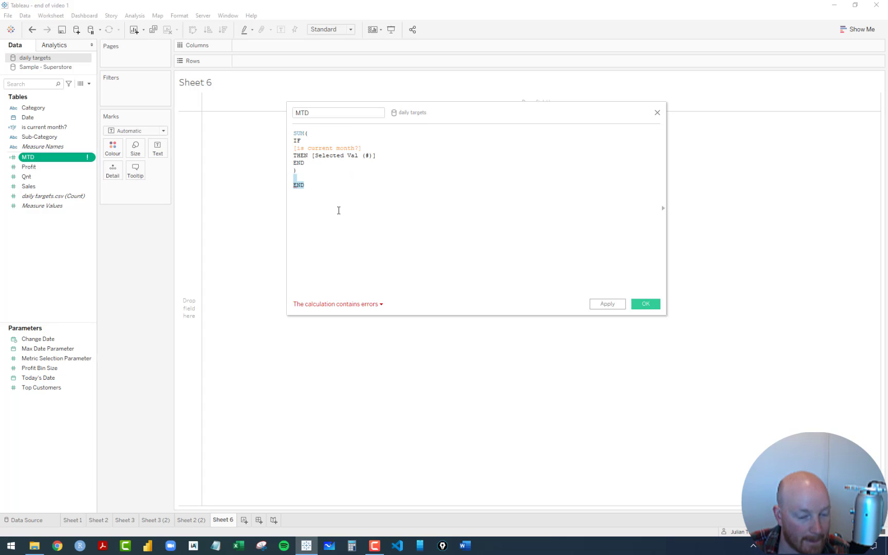
key("BackSpace")
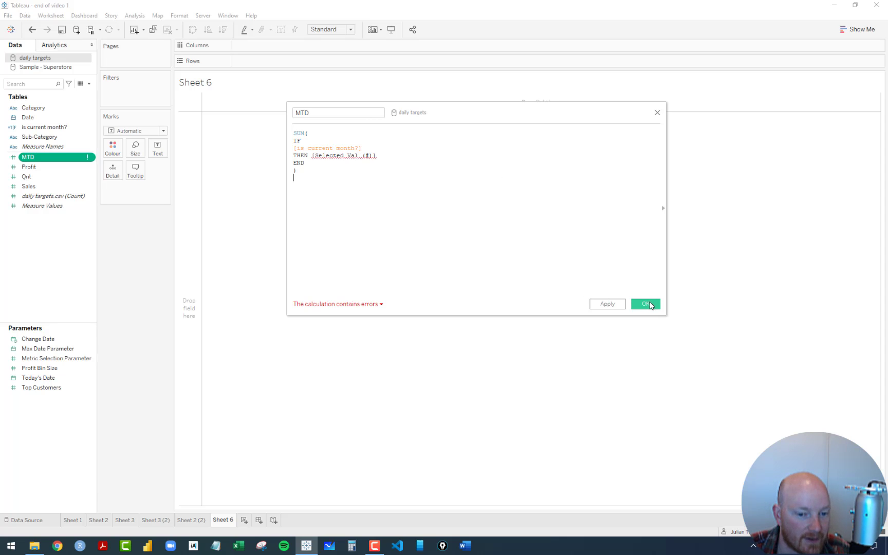
left_click(646, 304)
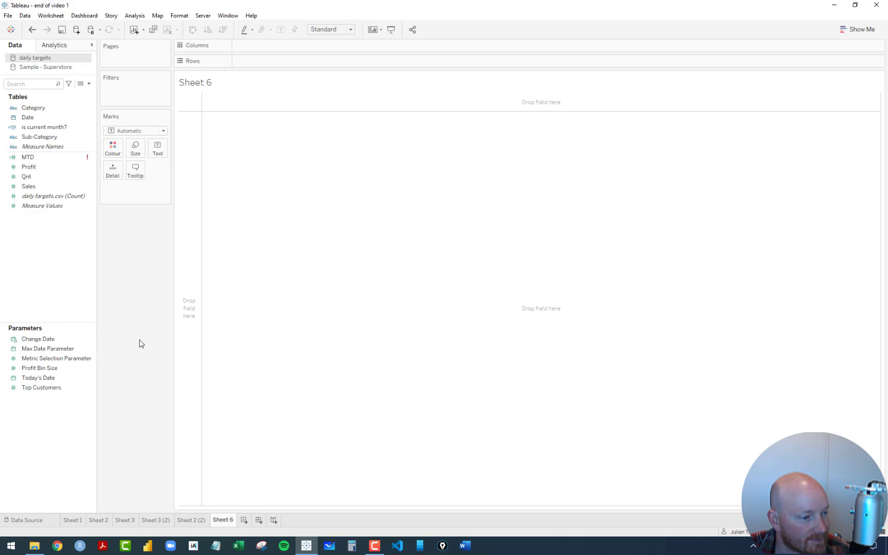
Step: Copy the Selected Val (#) calculated field from Sample - Superstore into daily targets
left_click(54, 67)
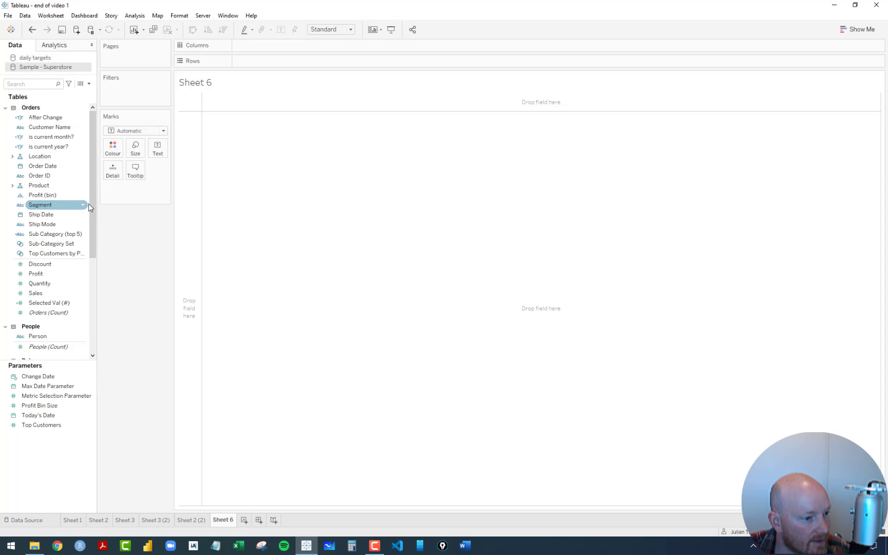
left_click(81, 208)
left_click(50, 303)
right_click(45, 305)
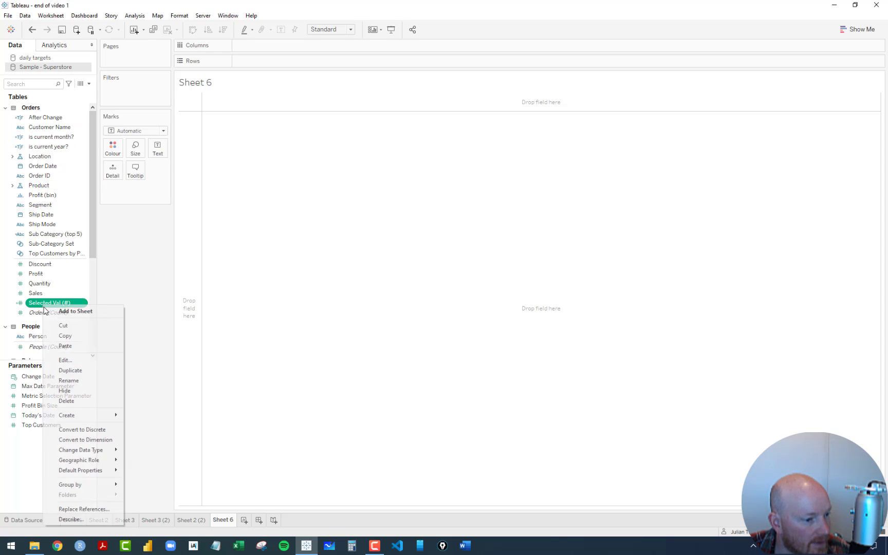
left_click(65, 335)
left_click(37, 57)
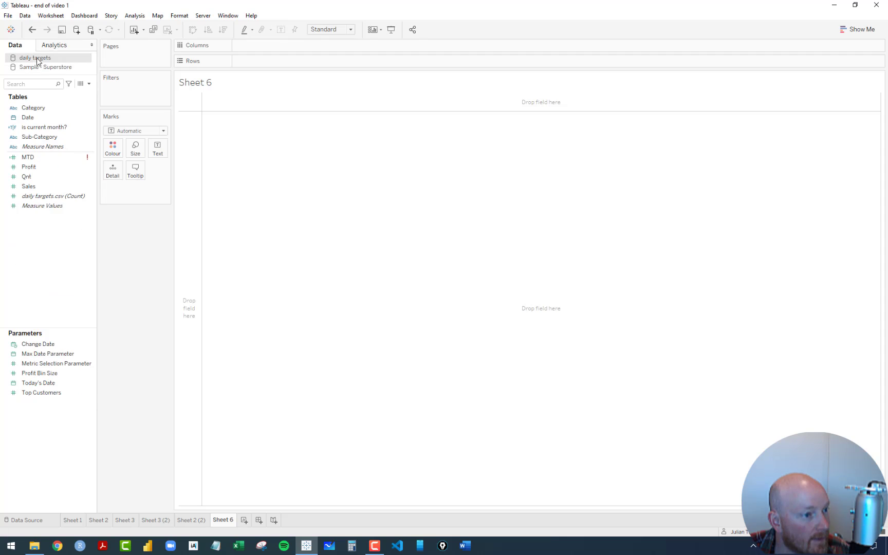
right_click(45, 237)
left_click(52, 239)
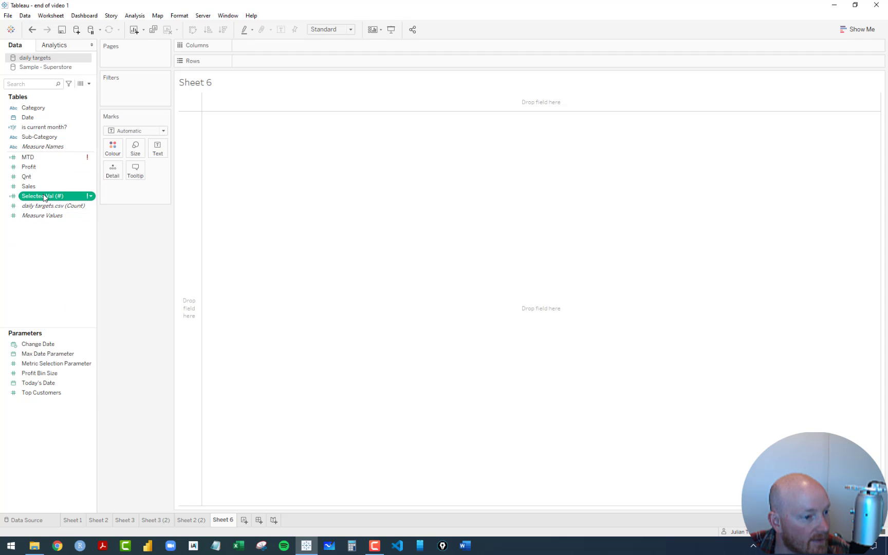
Step: In daily targets' Selected Val (#) formula, replace [Quantity] with [Qnt] for metric 3, and save it
right_click(44, 196)
left_click(66, 235)
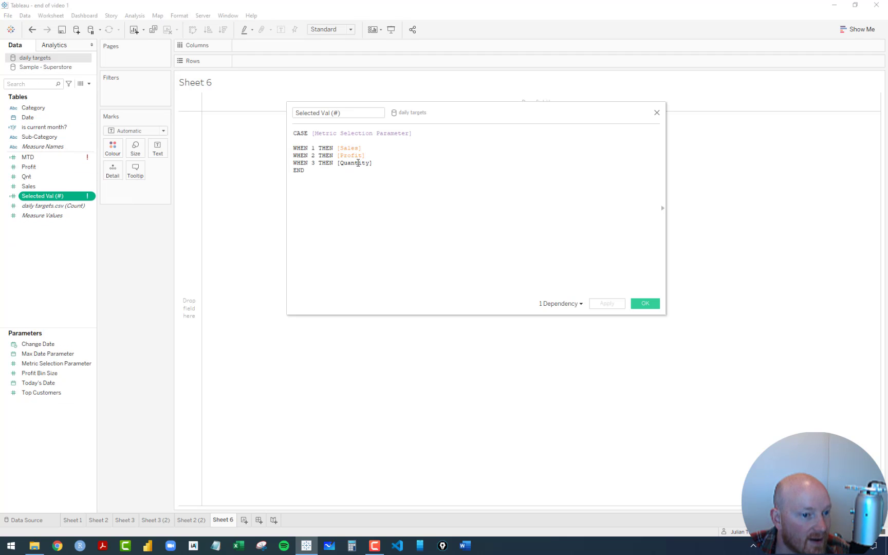
mouse_move(366, 164)
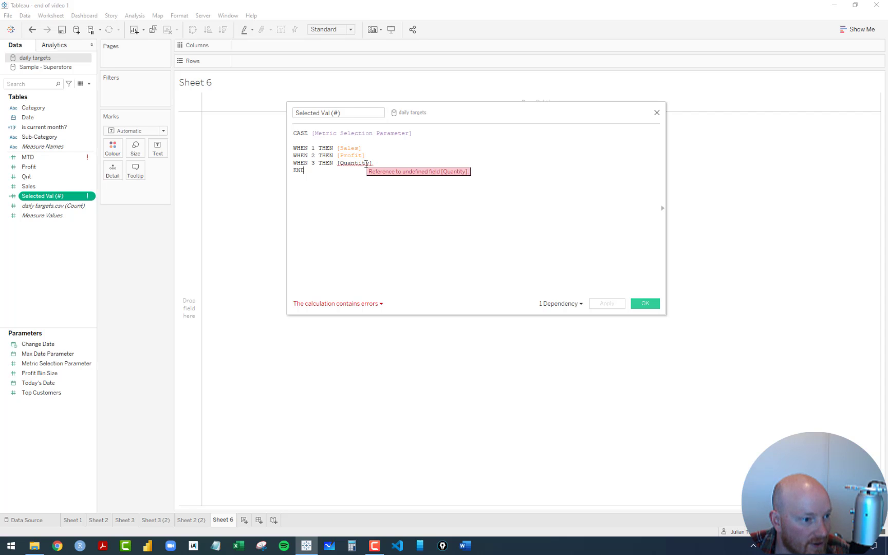
left_click_drag(370, 162, 342, 162)
type("Q")
key("Return")
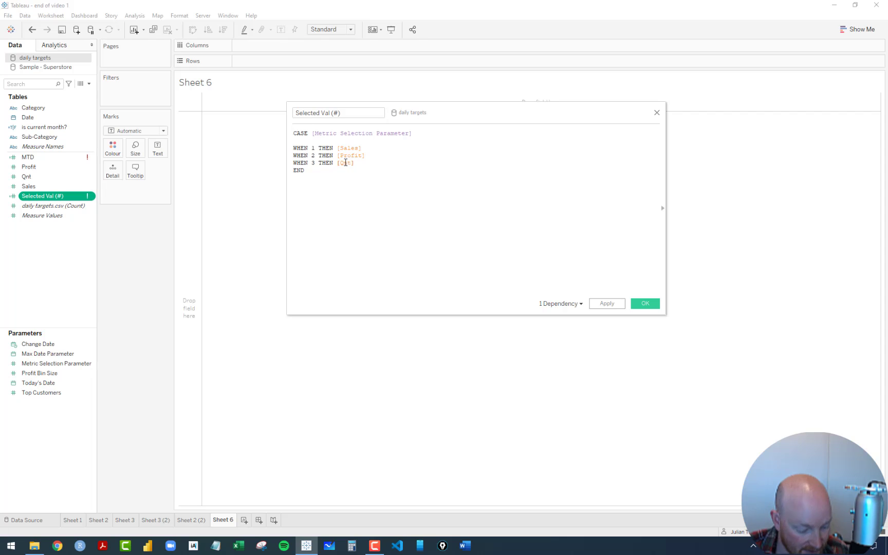
left_click(345, 179)
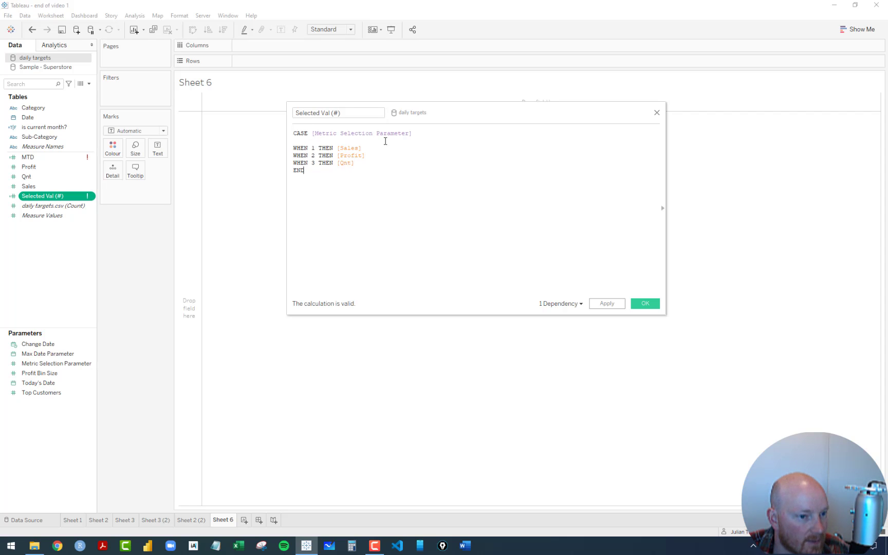
left_click(645, 304)
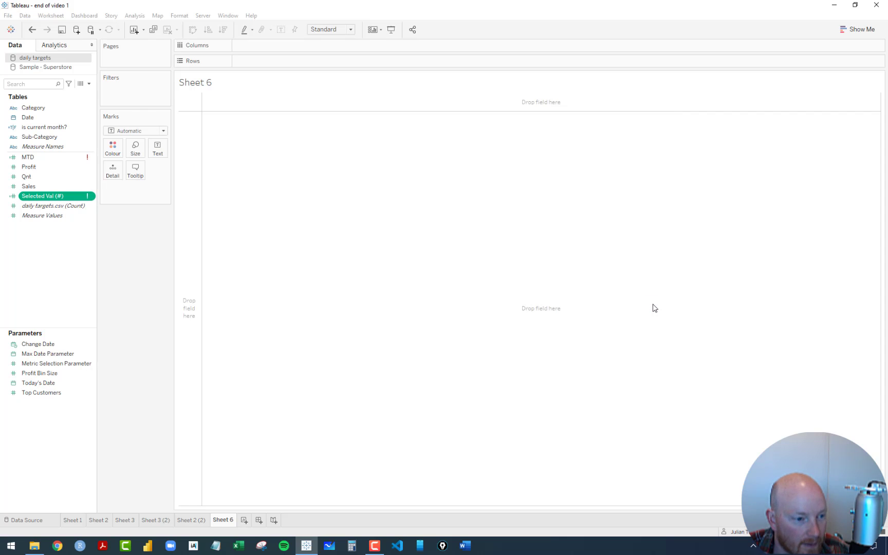
Step: Add daily targets' MTD field to the empty Sheet 6 view as a text value
left_click(47, 159)
right_click(46, 158)
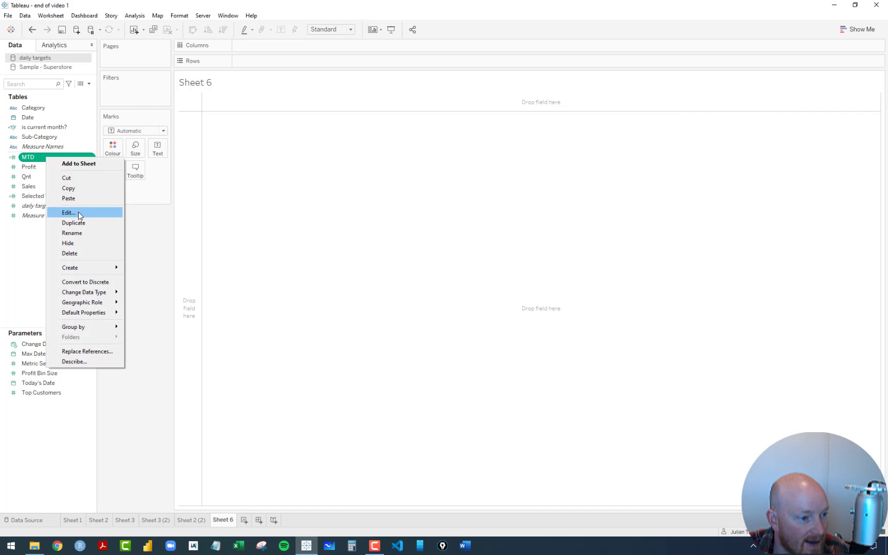
left_click(156, 223)
left_click_drag(32, 157, 280, 175)
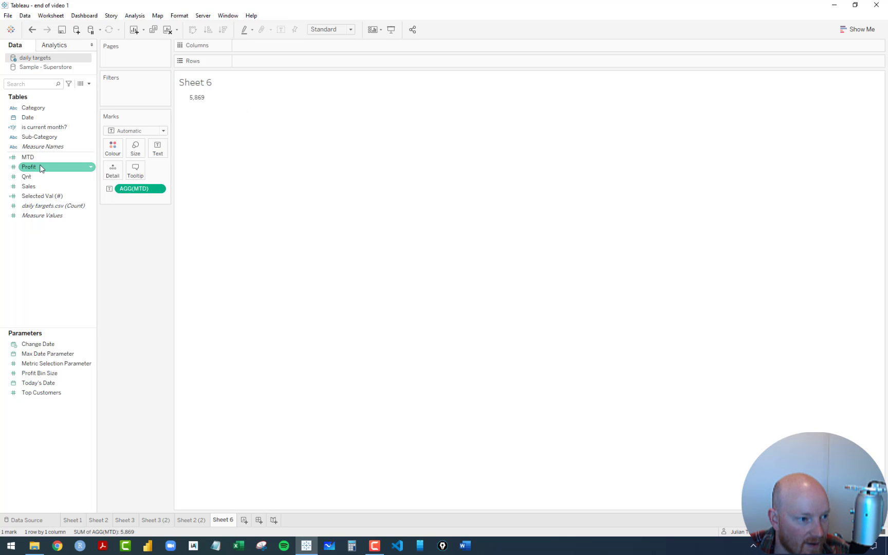
Step: Show the Metric Selection Parameter control on Sheet 6 and display it as a single value list
right_click(31, 363)
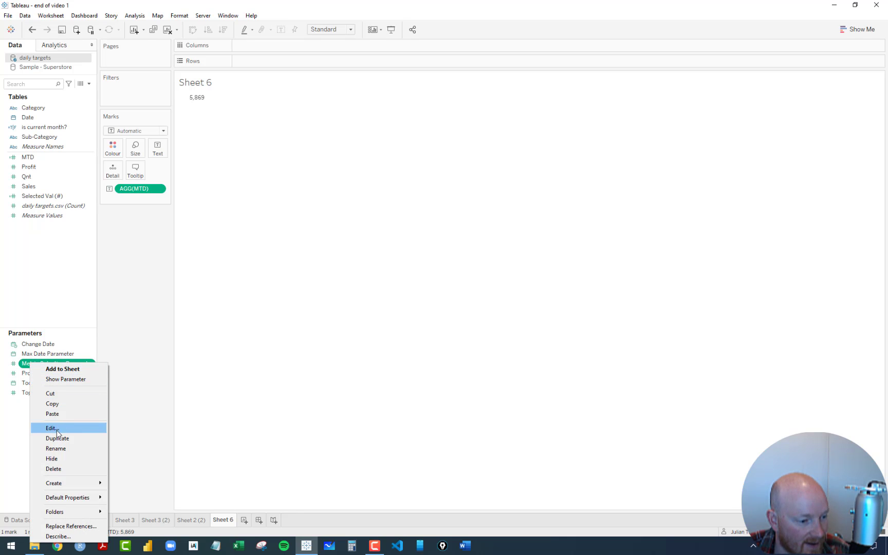
left_click(60, 379)
left_click(880, 77)
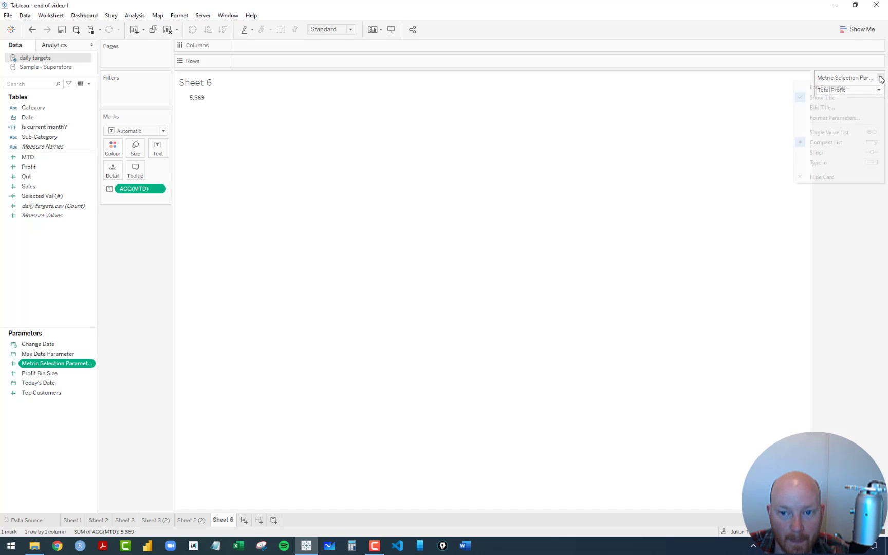
left_click(843, 128)
Step: Check the MTD value with the metric set to Total Sales, Total Qnty and Total Orders, ending on Total Profit
left_click(821, 90)
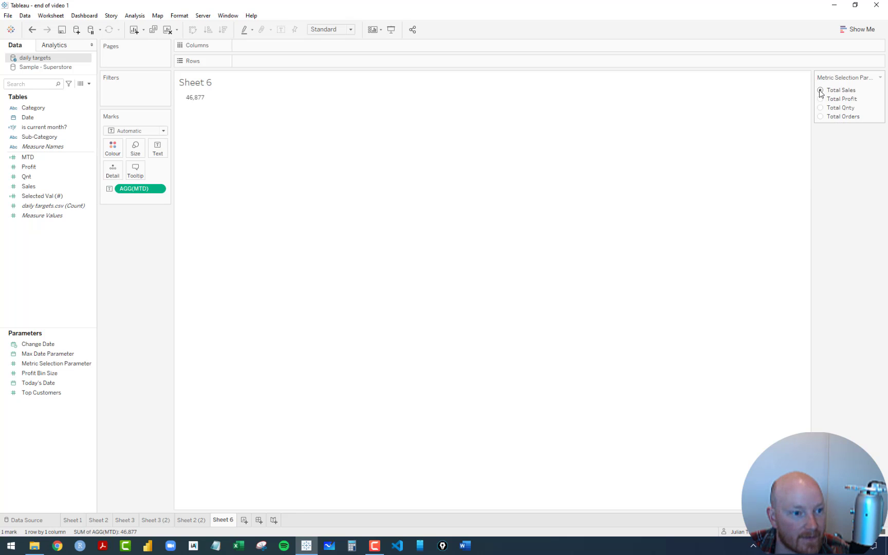
left_click(820, 107)
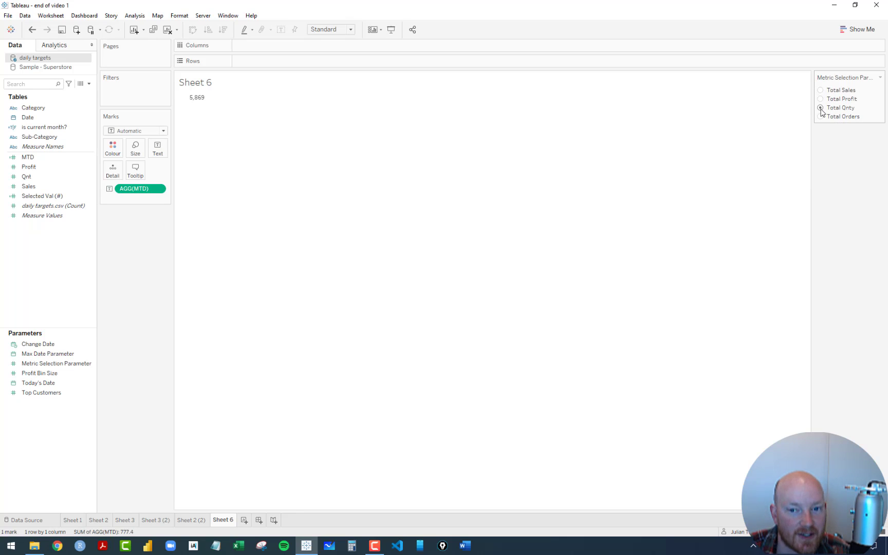
left_click(820, 116)
left_click(820, 107)
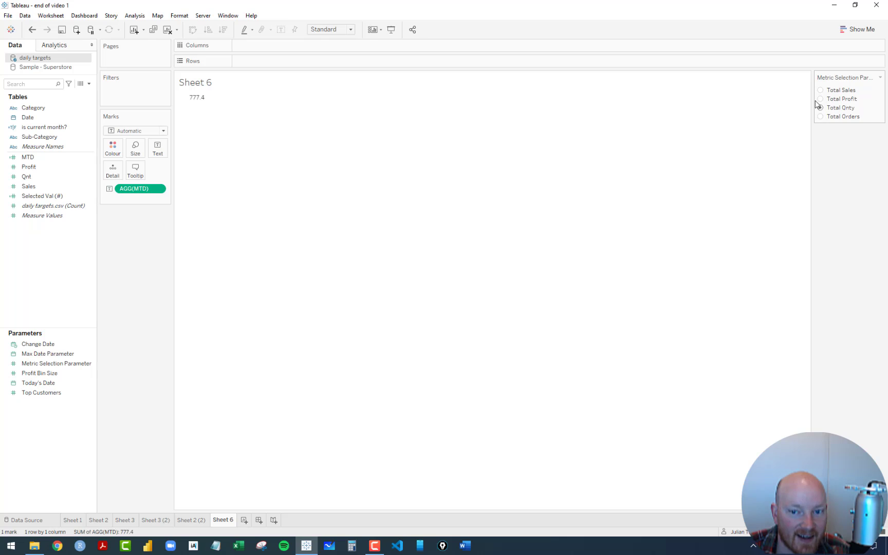
left_click(819, 98)
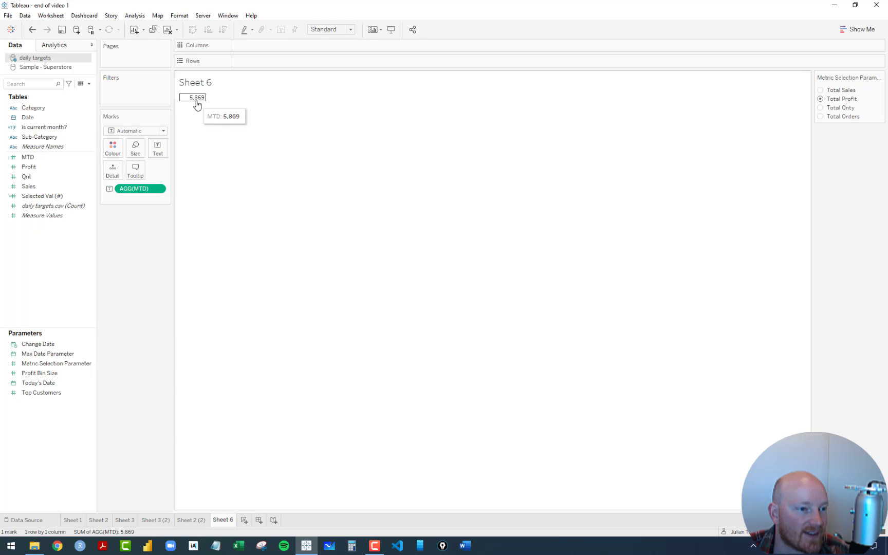
Step: Copy the YTD Sales calculated field from Sample - Superstore into daily targets
left_click(194, 519)
scroll(51, 247, "down", 6)
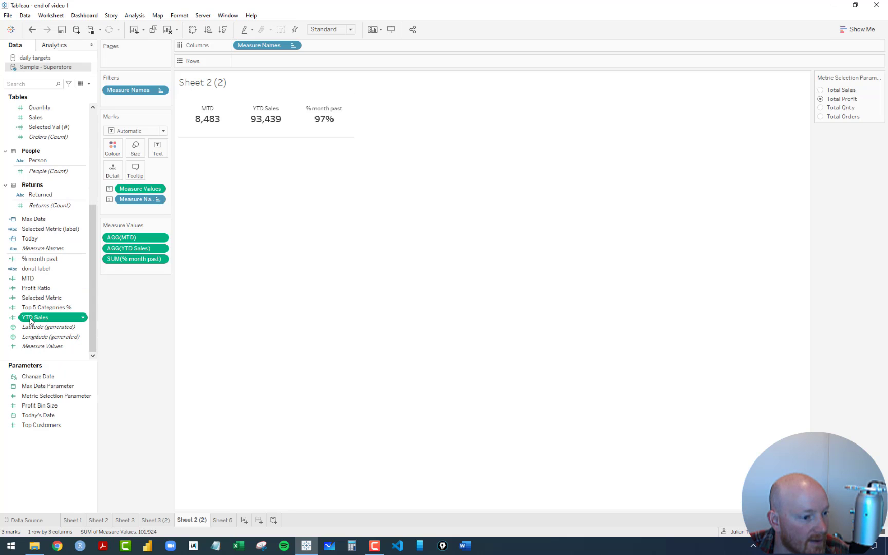
right_click(44, 318)
left_click(71, 358)
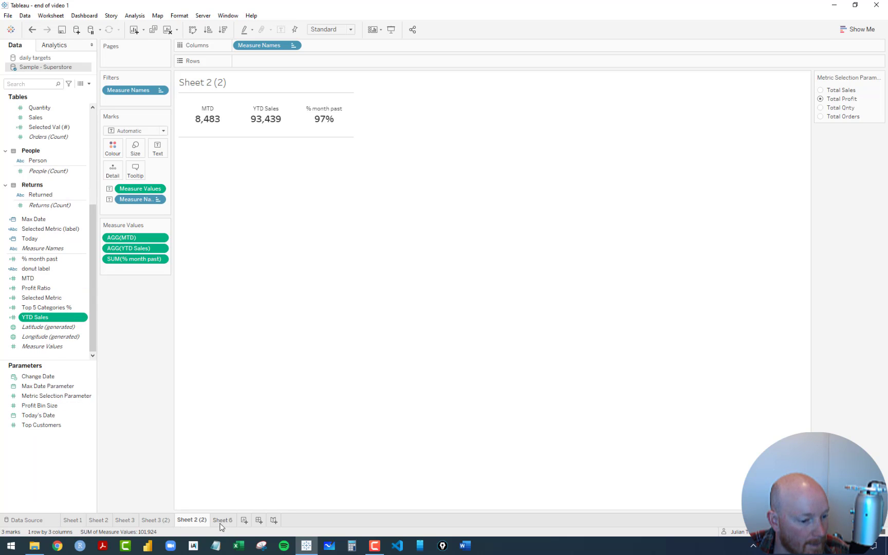
left_click(223, 520)
right_click(28, 265)
left_click(50, 267)
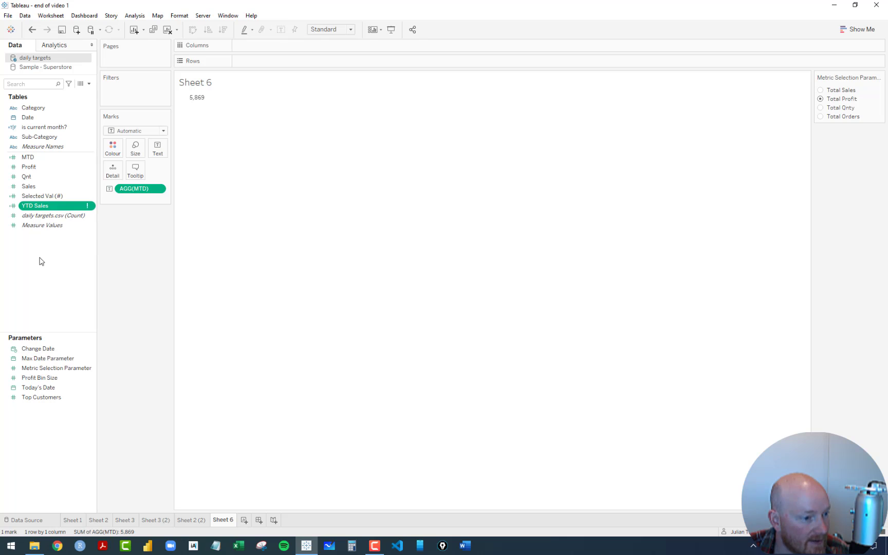
Step: Rename daily targets' YTD Sales to YTD and reduce its formula to the current-year SUM of [Selected Val (#)], removing the metric 4 branch, ELSE and final END
right_click(43, 207)
left_click(65, 264)
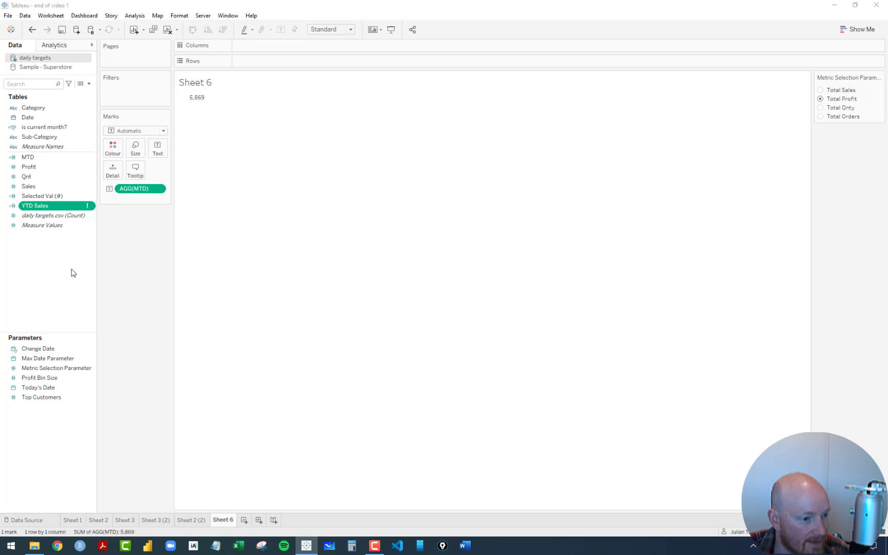
left_click_drag(307, 211, 286, 139)
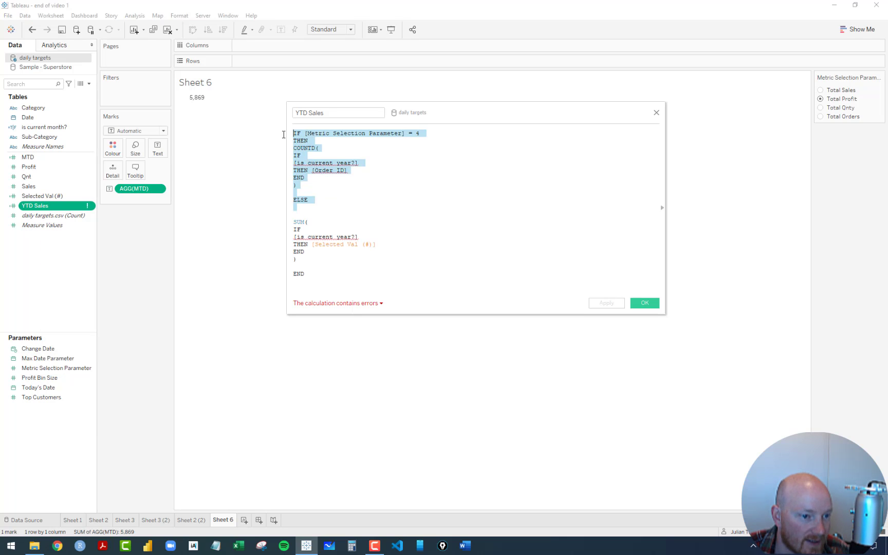
key("BackSpace")
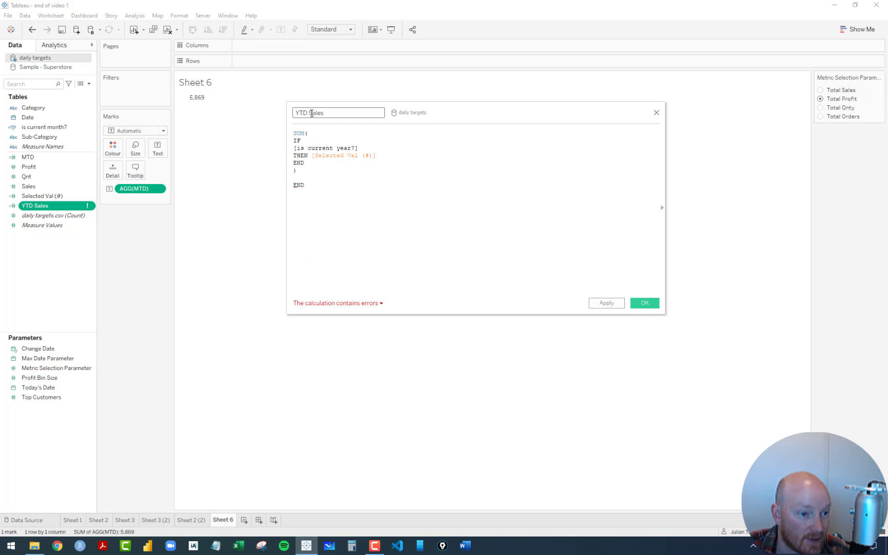
left_click_drag(309, 114, 424, 133)
key("BackSpace")
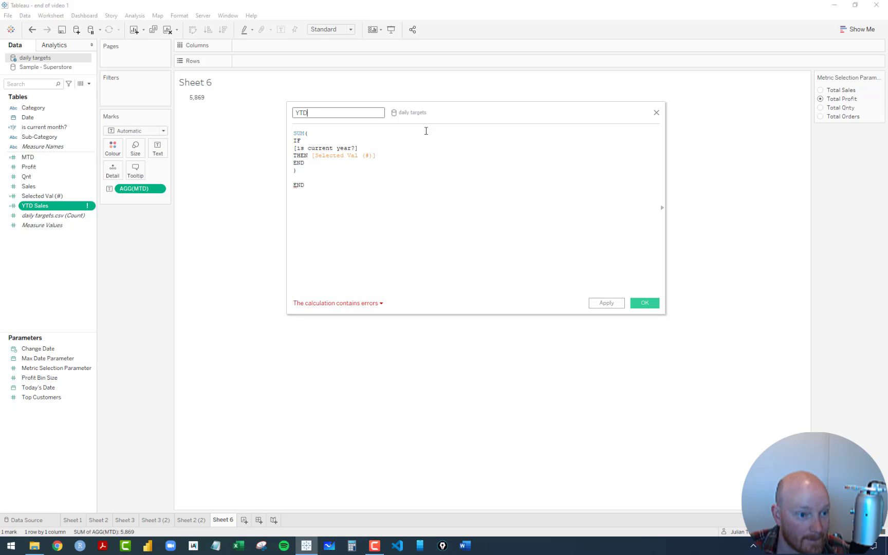
left_click(358, 194)
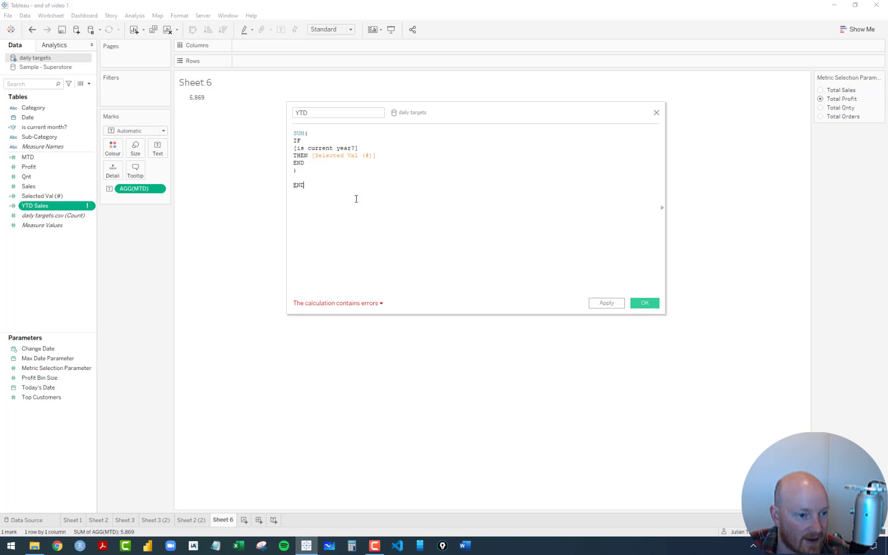
left_click_drag(299, 185, 295, 172)
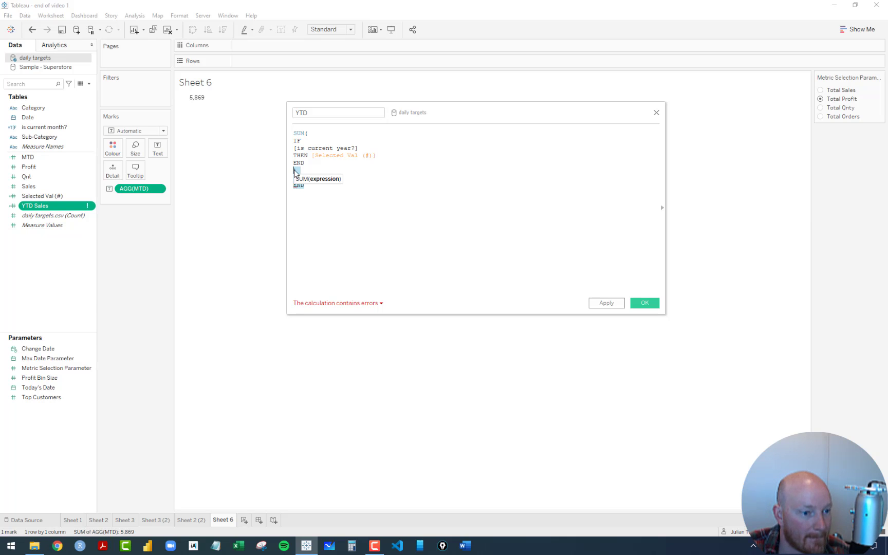
type(")")
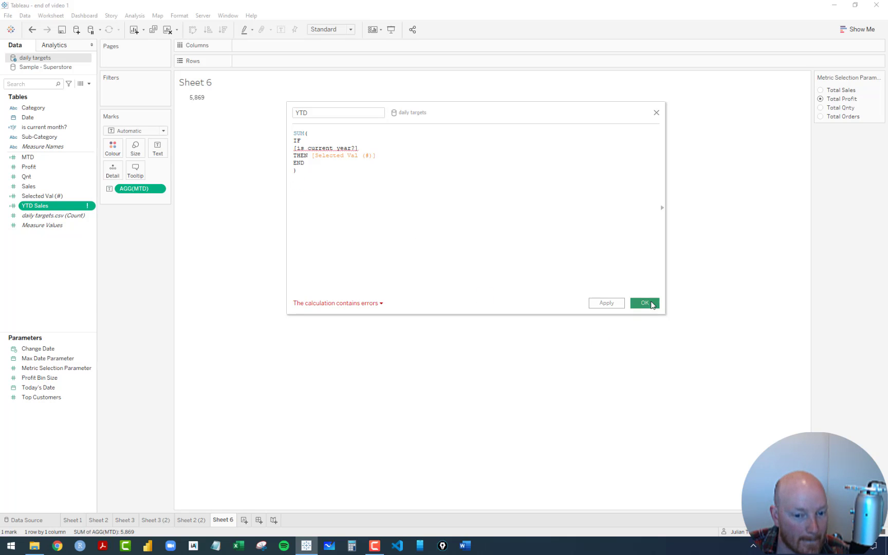
left_click(644, 304)
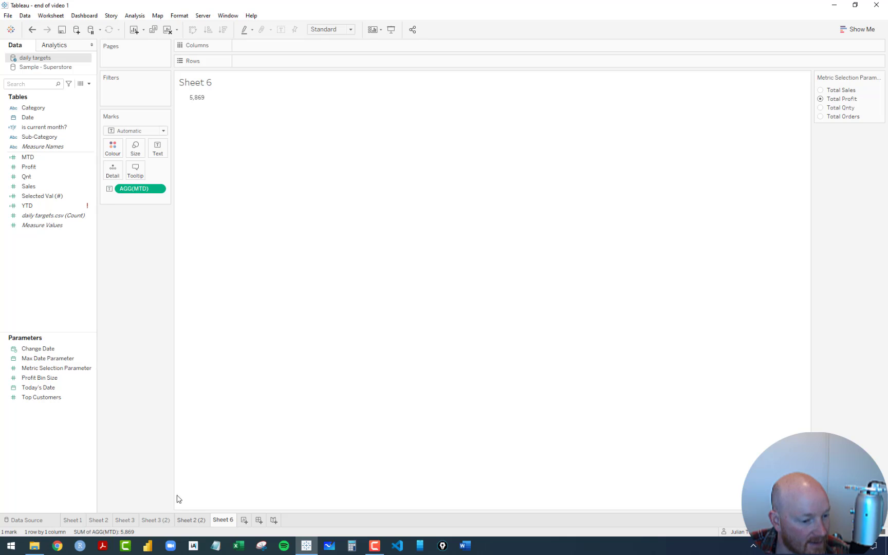
Step: Rename the YTD Sales calculated field in Sample - Superstore to YTD and save it
left_click(191, 520)
right_click(27, 317)
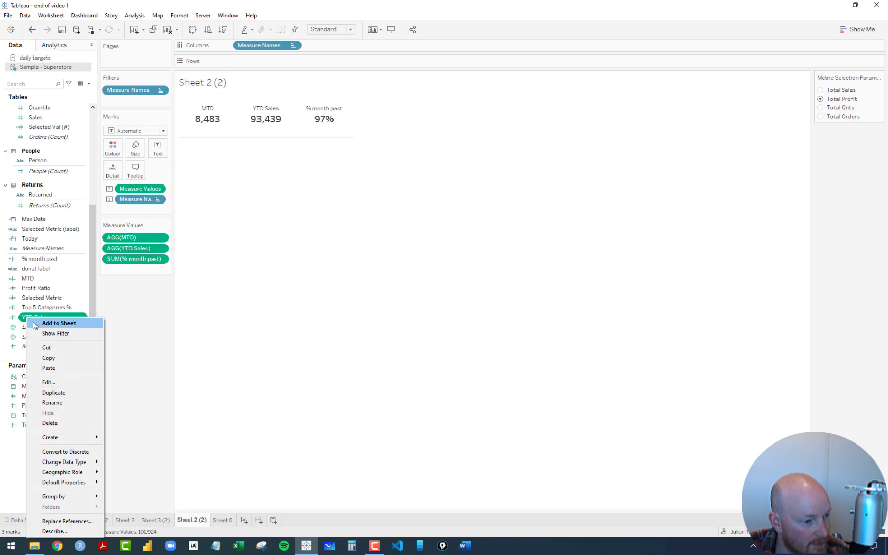
left_click(50, 384)
left_click(327, 113)
key("BackSpace")
key("BackSpace")
key("BackSpace")
key("BackSpace")
key("BackSpace")
key("BackSpace")
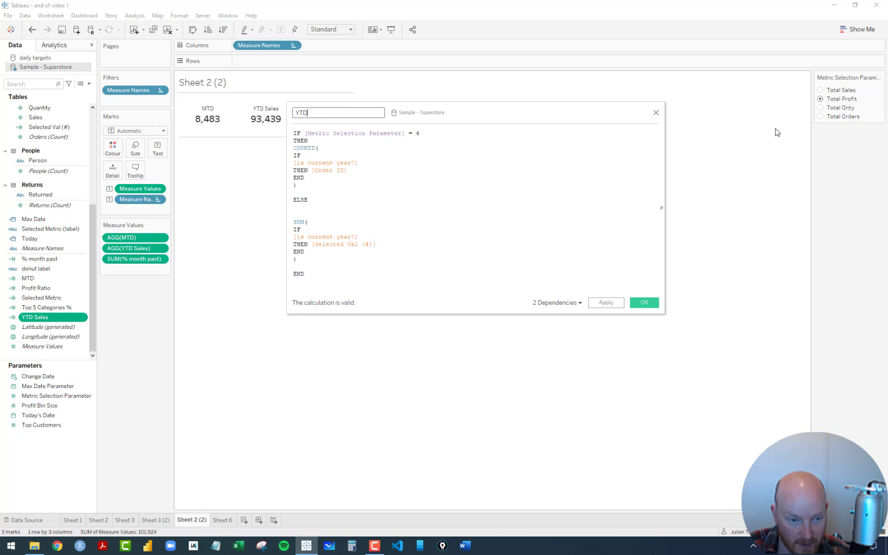
left_click(645, 303)
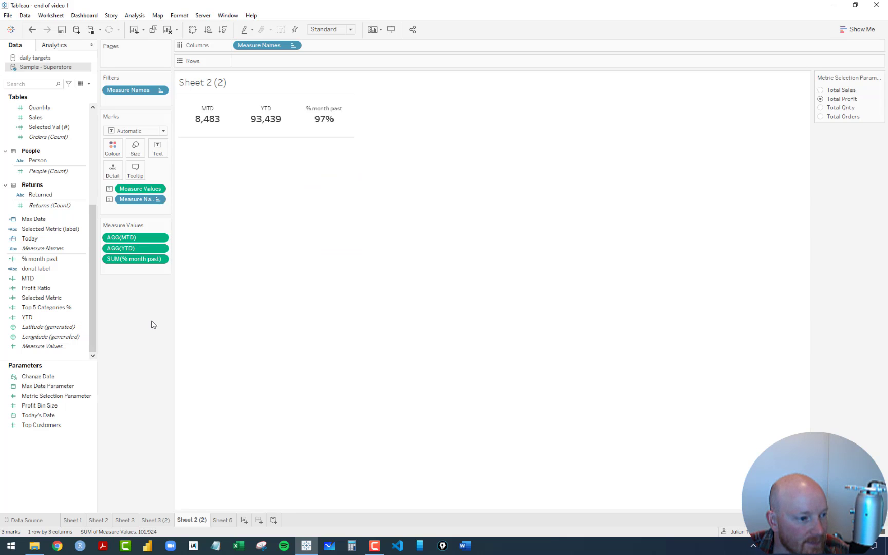
Step: Copy the "is current year?" calculated field from Sample - Superstore into daily targets
scroll(42, 139, "up", 6)
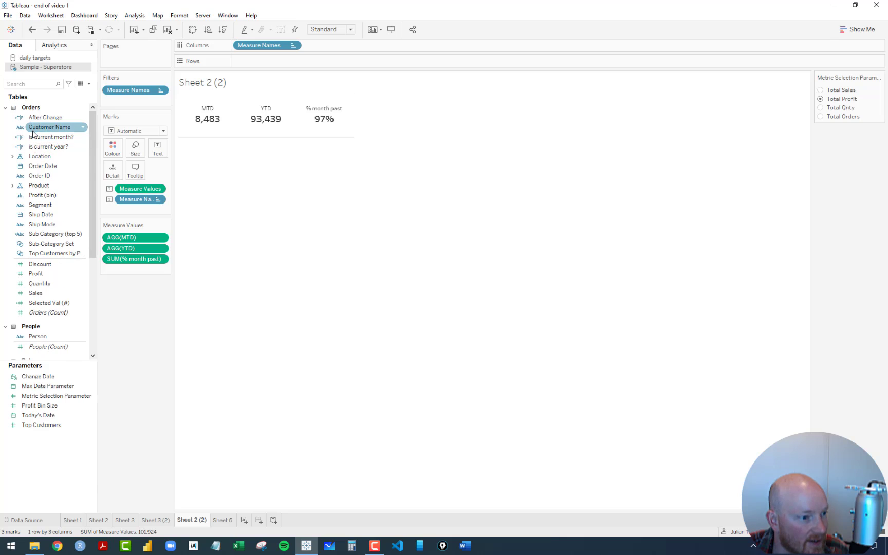
right_click(43, 147)
left_click(70, 187)
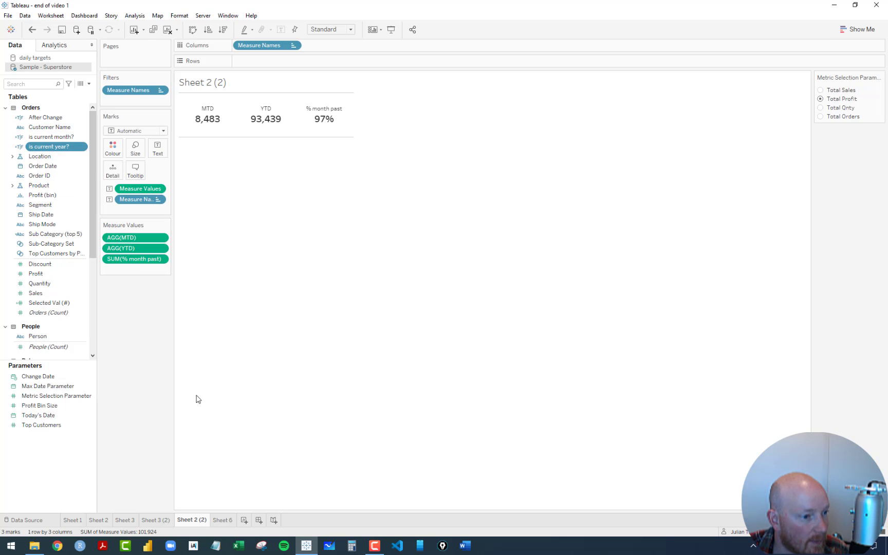
left_click(222, 521)
right_click(29, 259)
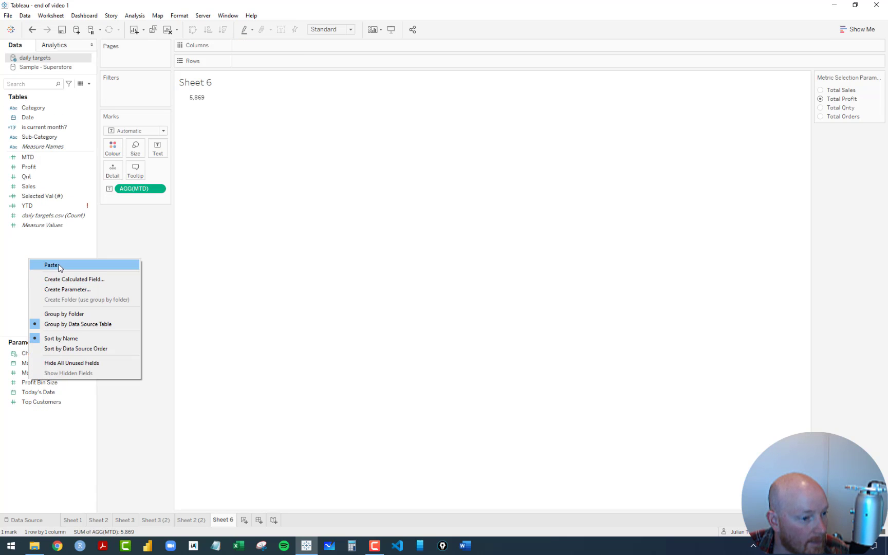
left_click(60, 265)
Step: In daily targets' "is current year?" formula, replace [Order Date] with [Date] and [Max Date] with [Max Date Parameter], and save it
right_click(42, 139)
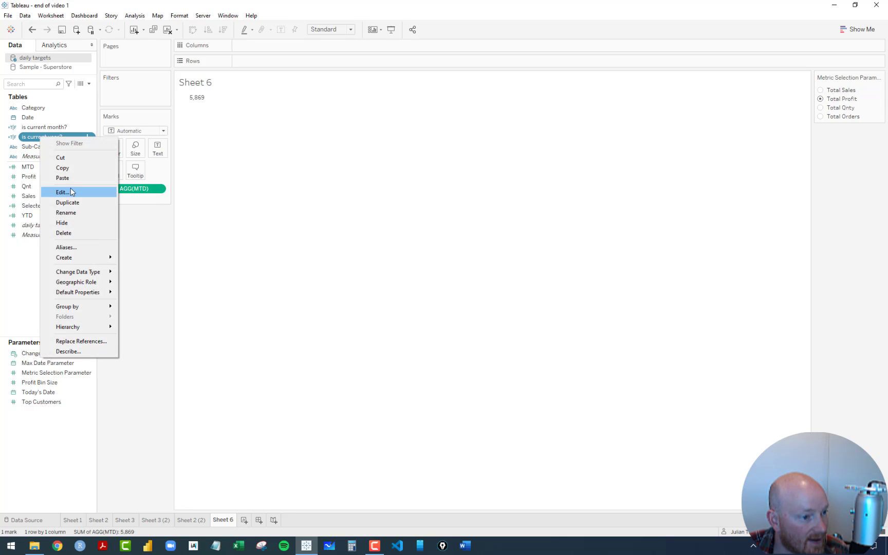
left_click(72, 192)
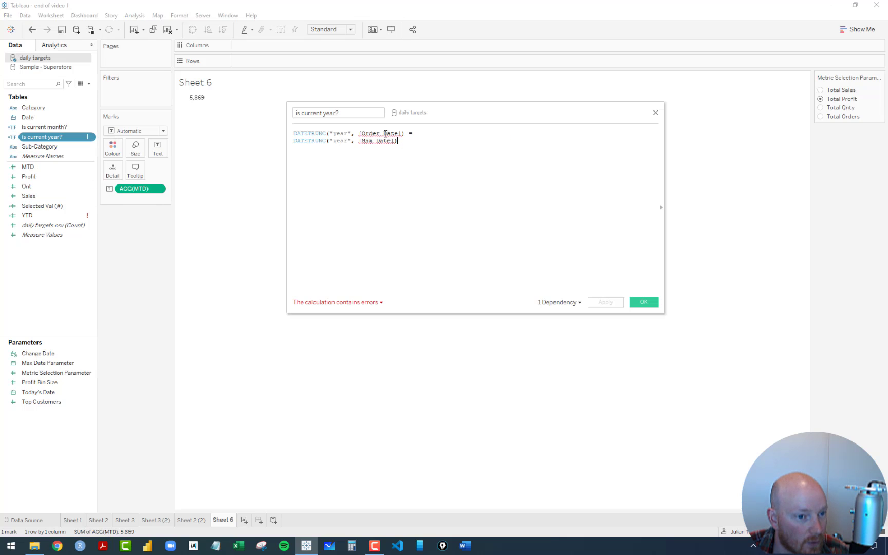
left_click_drag(385, 134, 366, 133)
key("BackSpace")
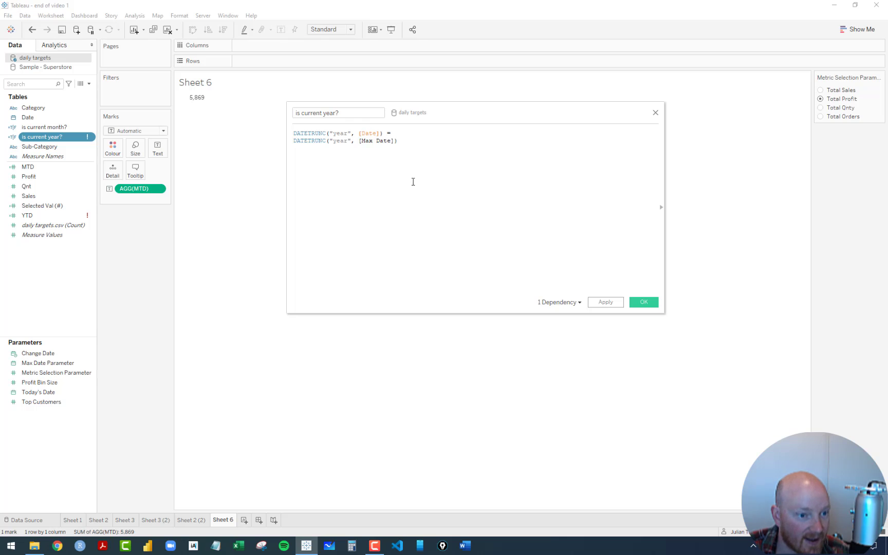
left_click(23, 365)
left_click_drag(23, 368, 380, 150)
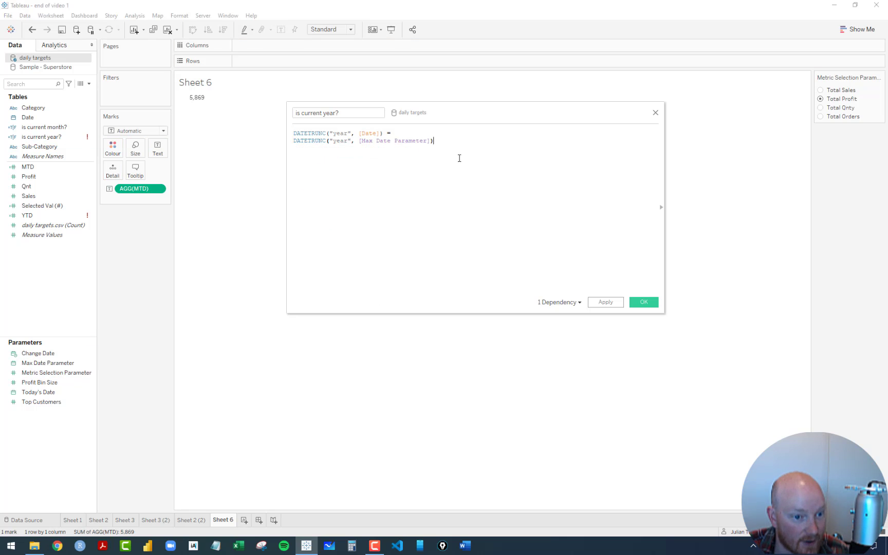
left_click(643, 304)
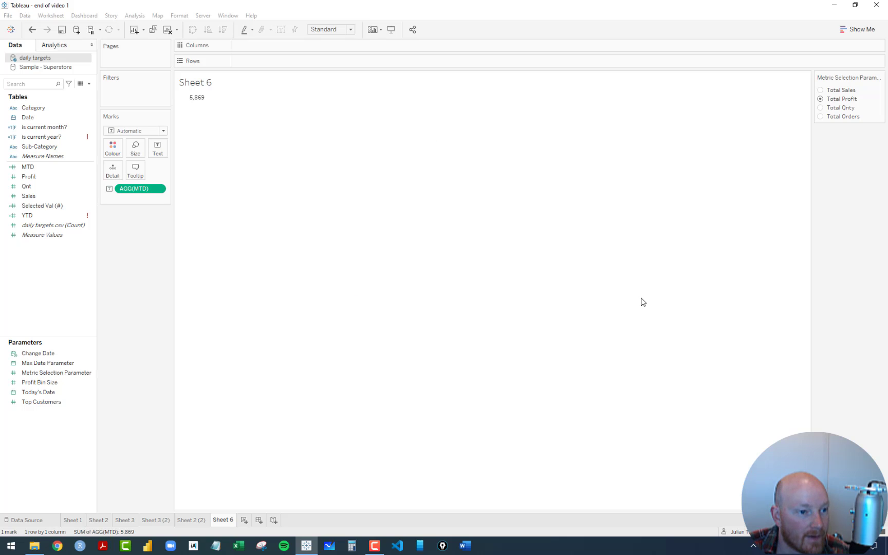
Step: Check daily targets' YTD formula and add YTD to the Sheet 6 table, with Total Qnty as the selected metric
left_click(37, 216)
right_click(36, 216)
left_click(67, 244)
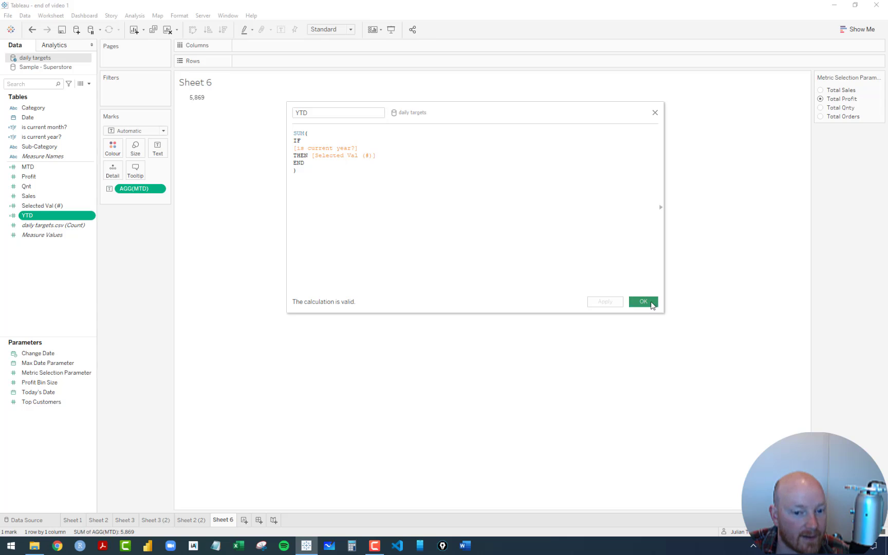
left_click(649, 302)
left_click_drag(41, 219, 196, 99)
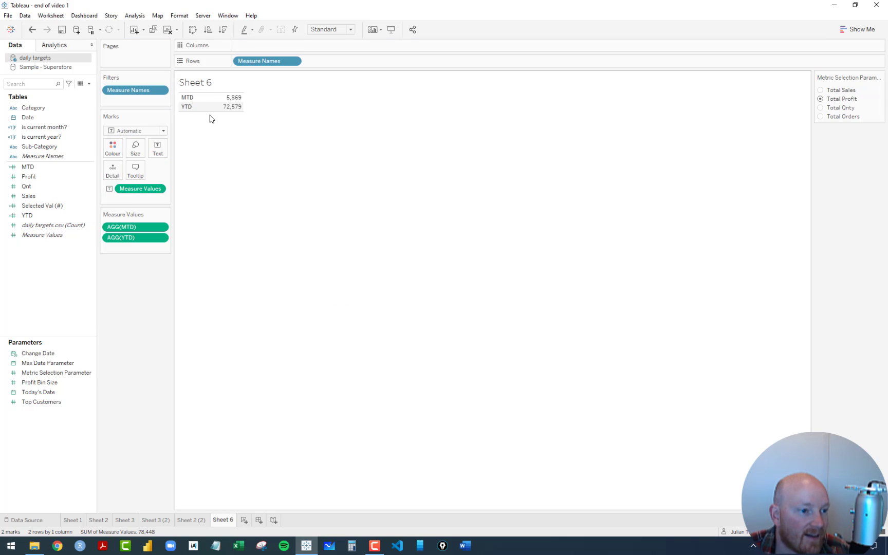
mouse_move(230, 108)
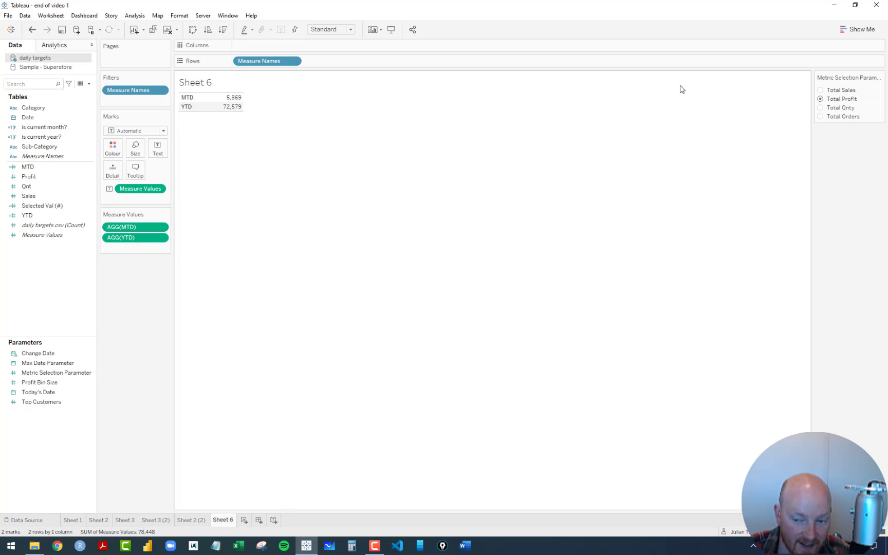
left_click(821, 107)
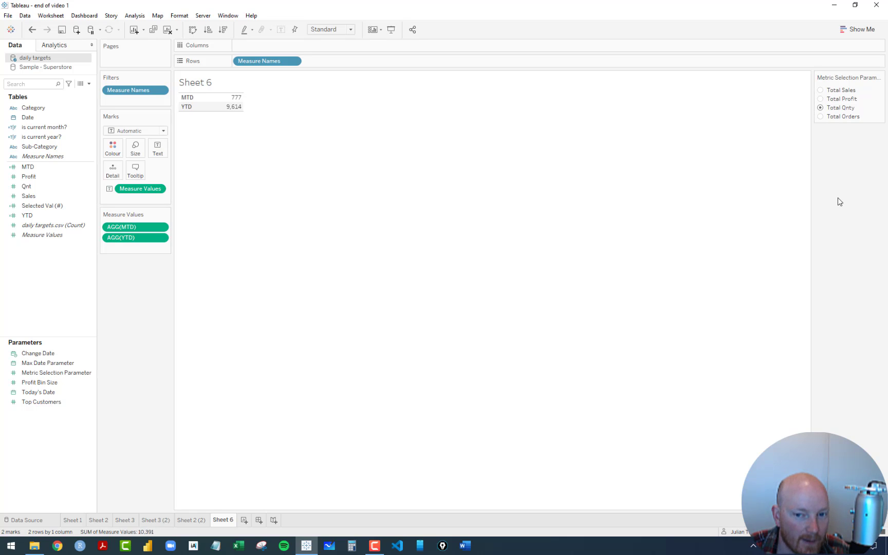
Step: Rename the daily targets calculated fields YTD and MTD as YTD (target) and MTD (target)
right_click(46, 220)
left_click(67, 282)
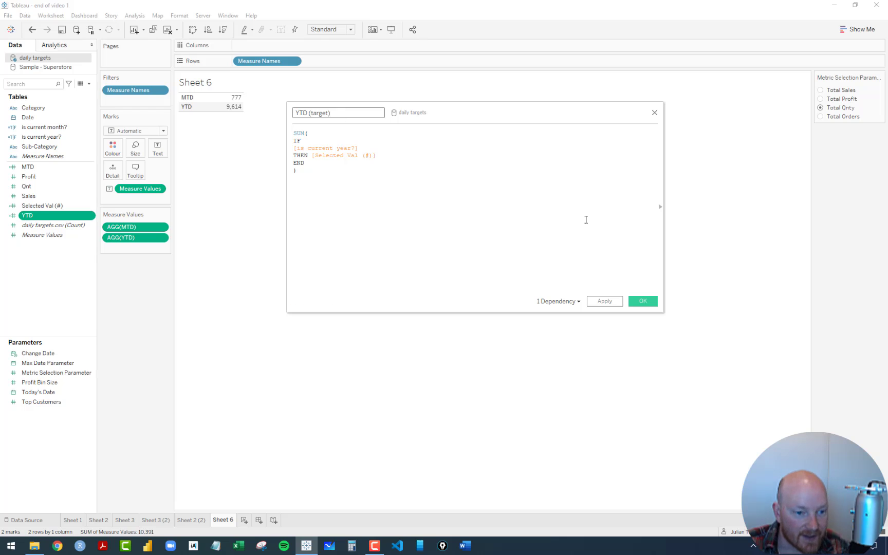
left_click(642, 301)
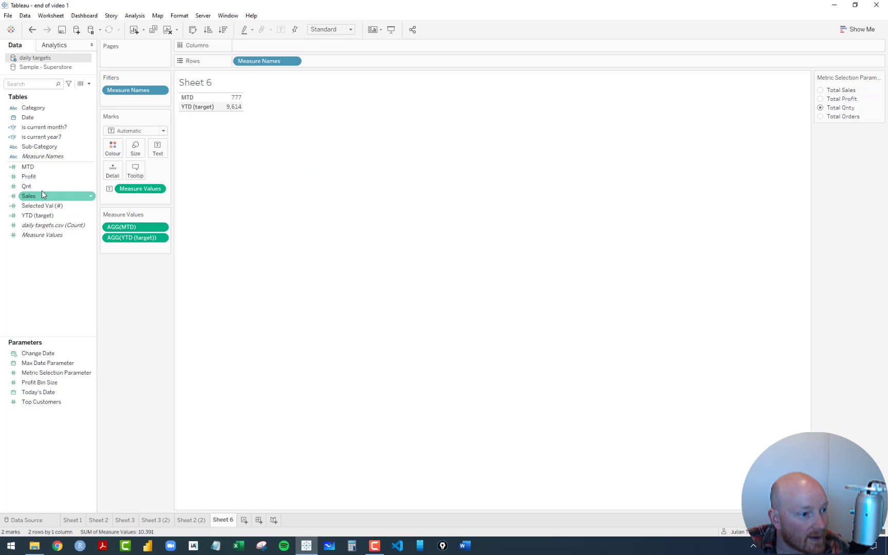
right_click(67, 167)
left_click(81, 235)
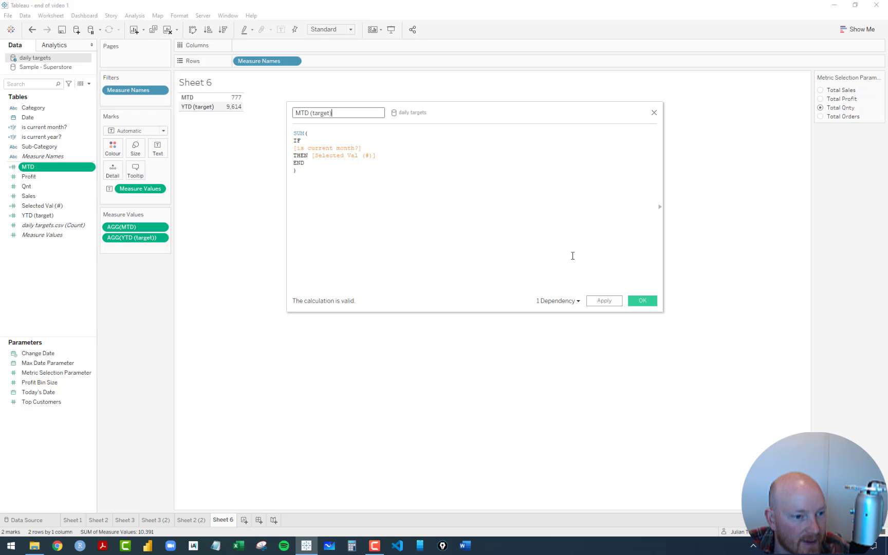
left_click(643, 301)
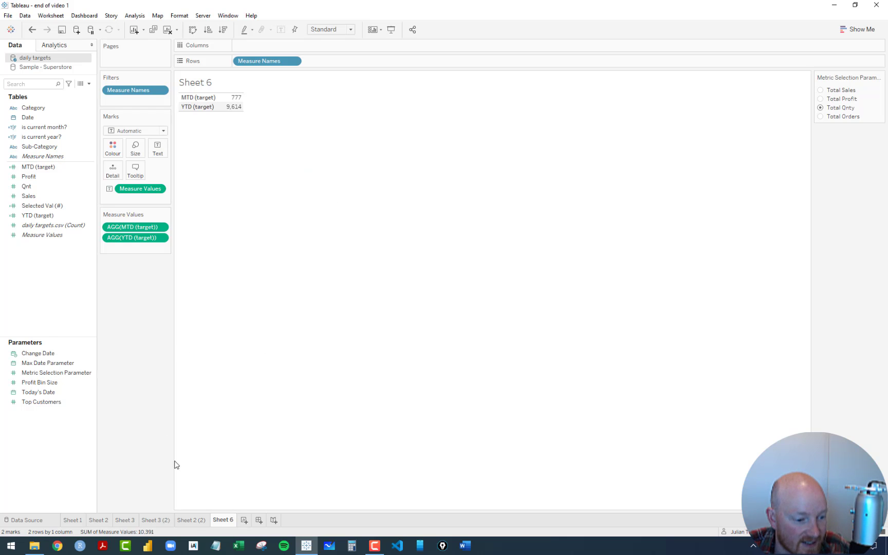
left_click(191, 520)
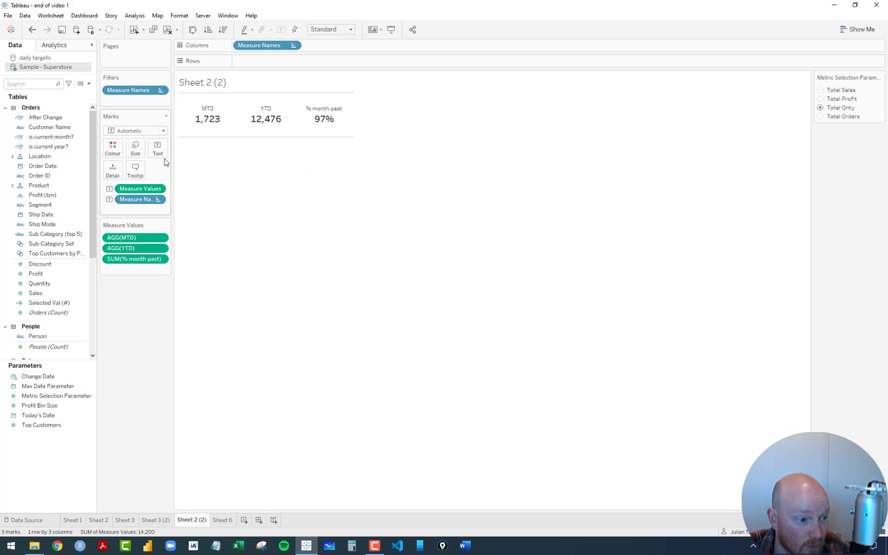
left_click(34, 58)
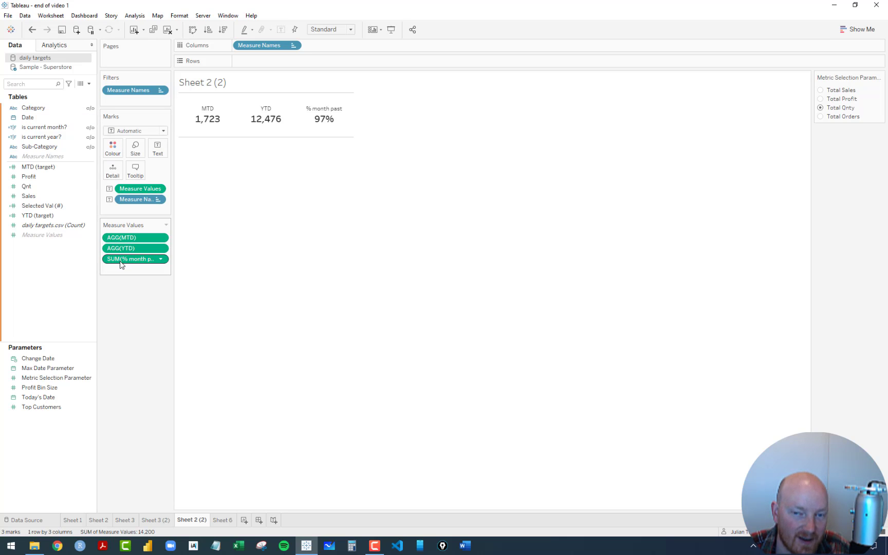
left_click(225, 520)
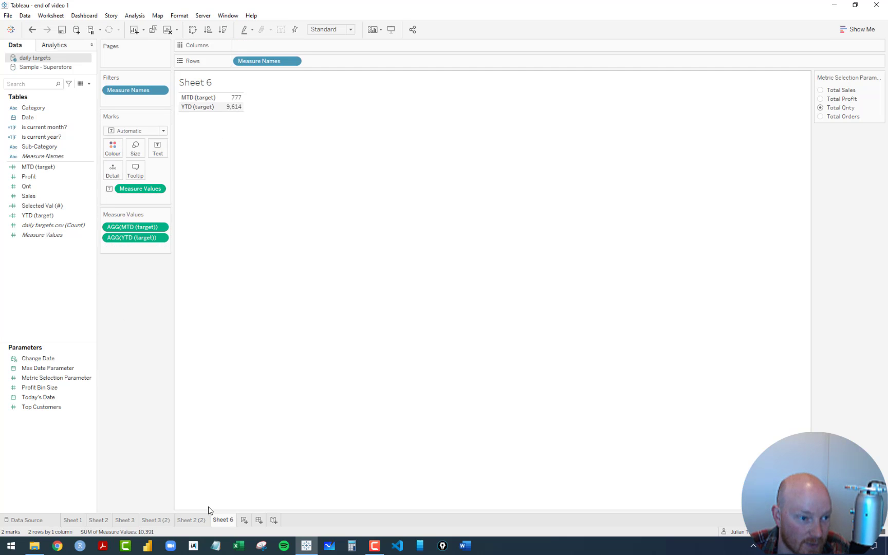
Step: For Sheet 2 (2), set the daily targets blend relationship to Custom and remove its month, year, Category and Sub-Category field links
left_click(199, 522)
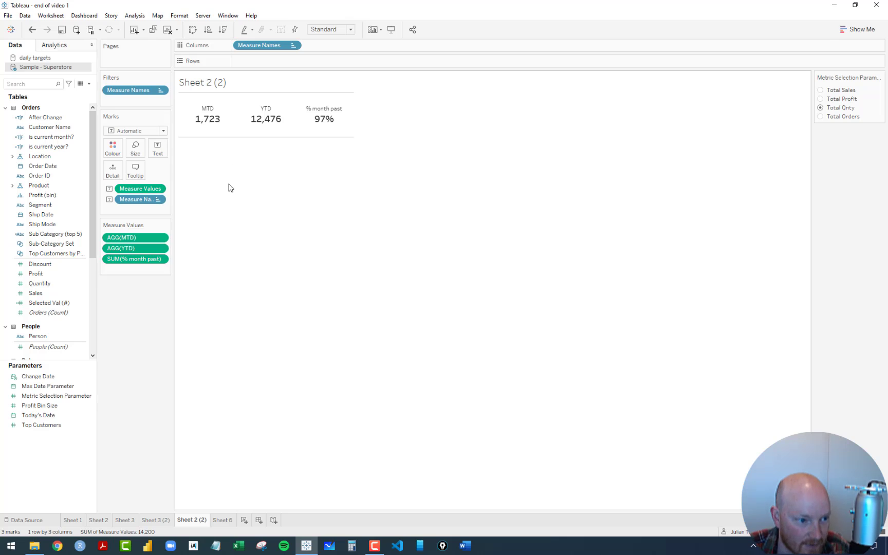
left_click(36, 59)
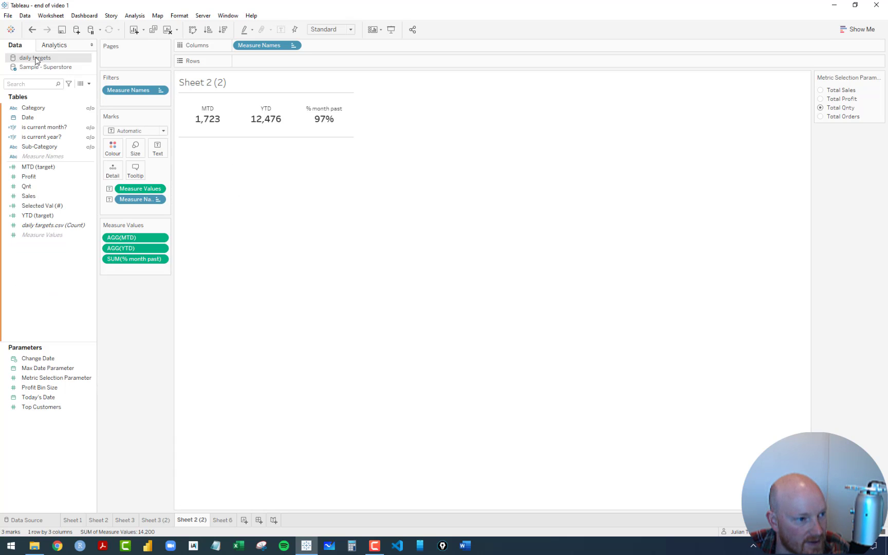
left_click(26, 16)
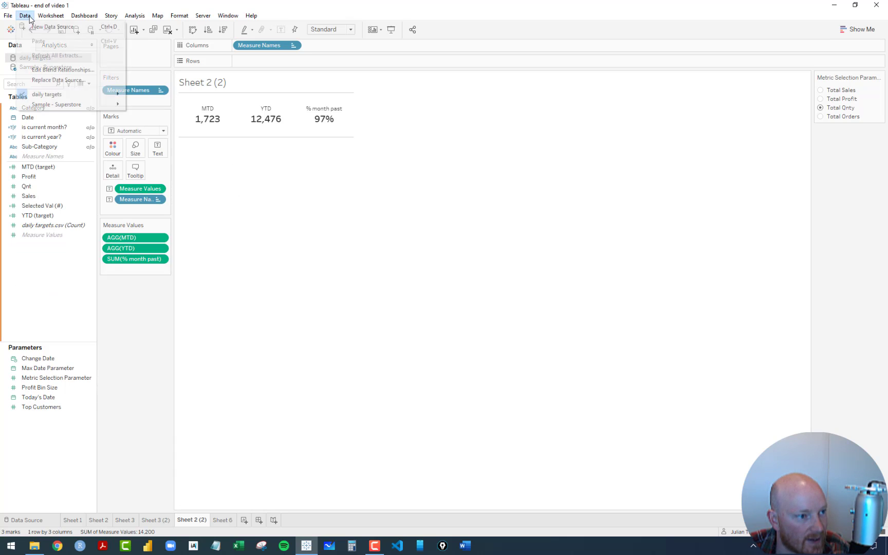
left_click(45, 70)
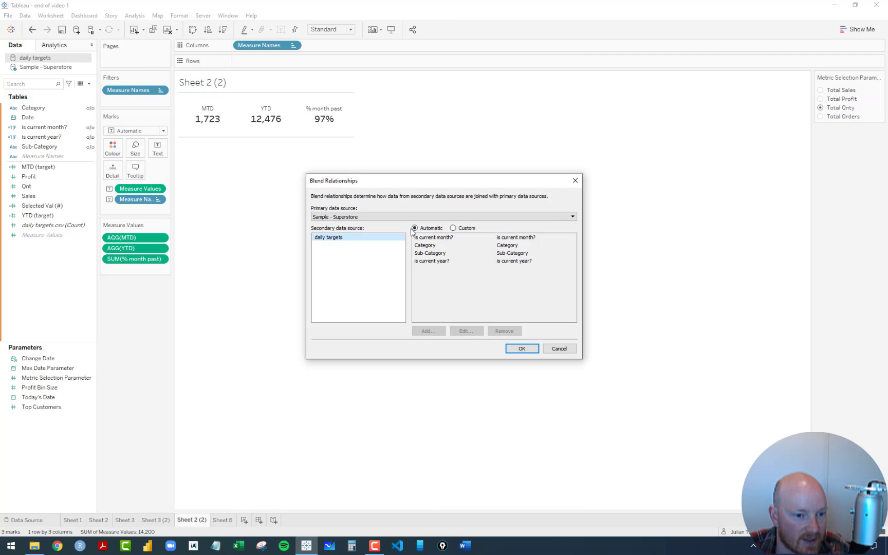
left_click(453, 228)
left_click(448, 238)
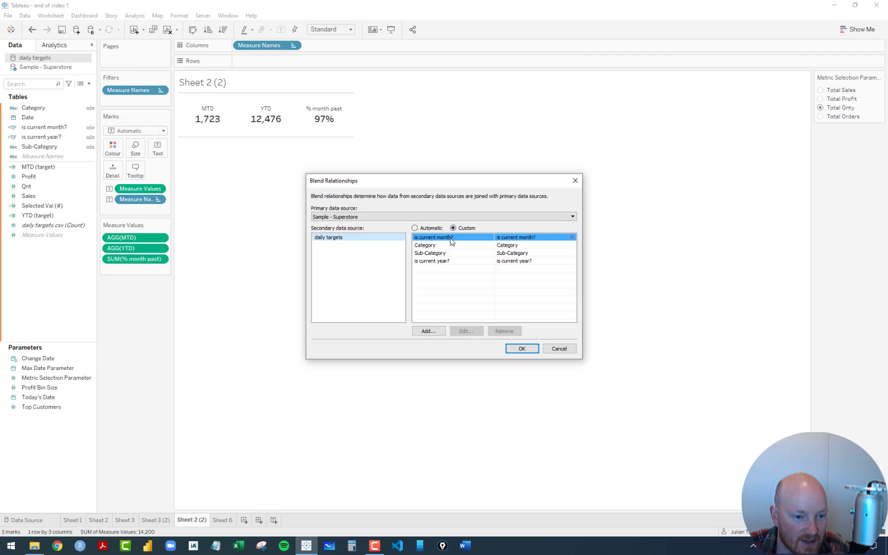
left_click(452, 240)
left_click(436, 261, "ctrl")
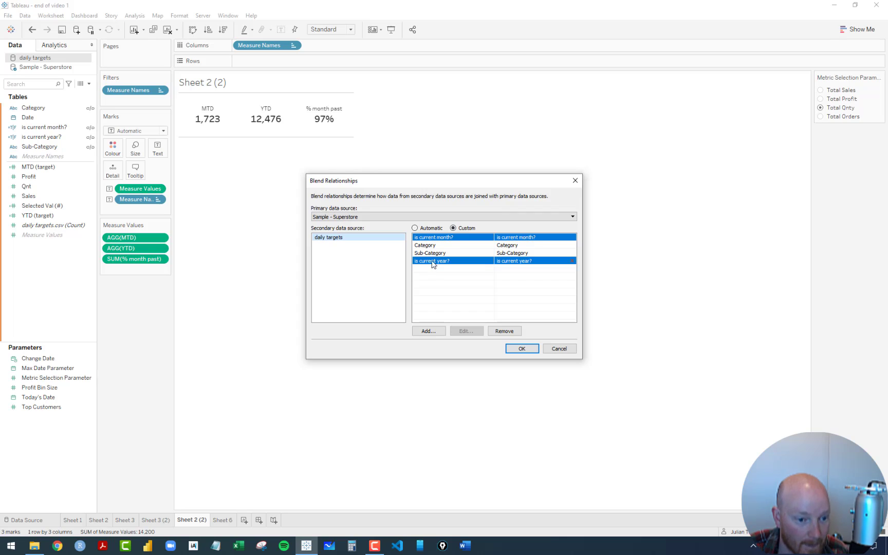
left_click(444, 254, "ctrl")
left_click(442, 247, "ctrl")
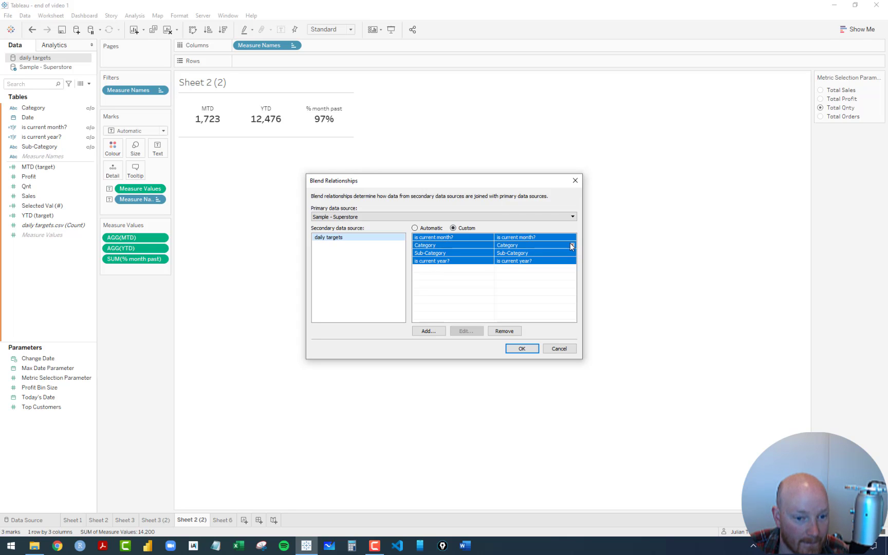
key("Delete")
key("Delete")
key("Delete")
key("Delete")
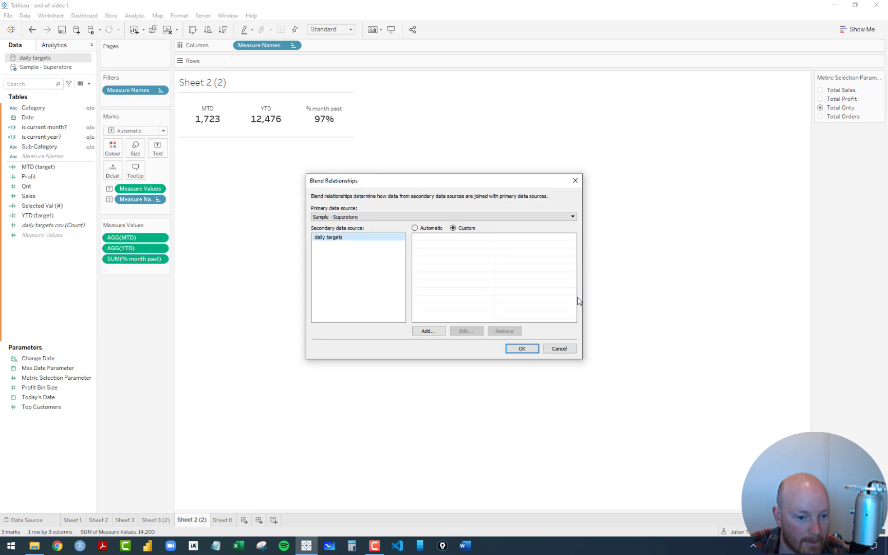
left_click(522, 349)
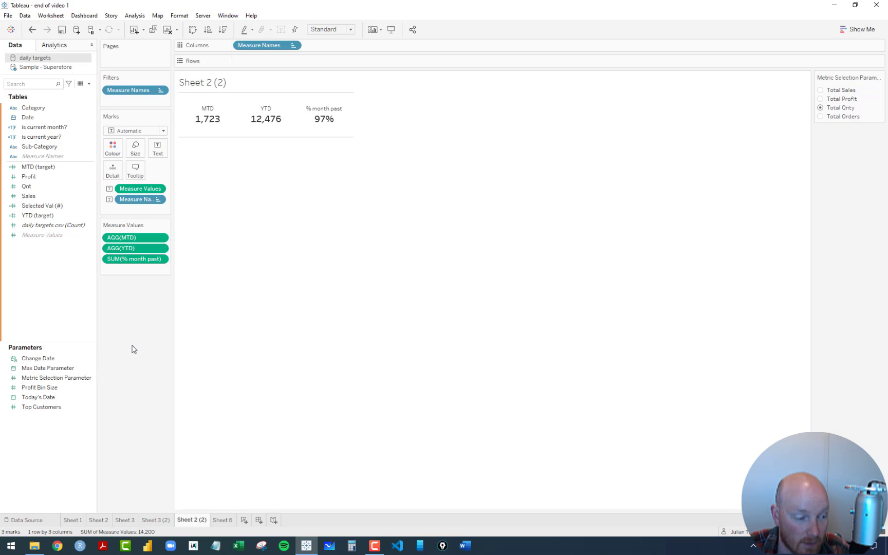
Step: Add MTD (target) and YTD (target) to the Sheet 2 (2) table, placing each directly after its matching MTD or YTD measure
left_click_drag(39, 167, 261, 125)
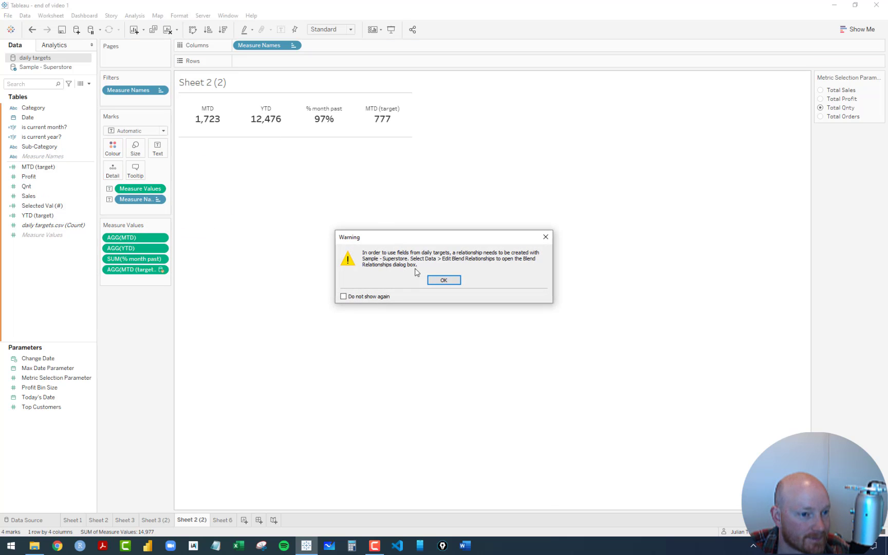
left_click(445, 281)
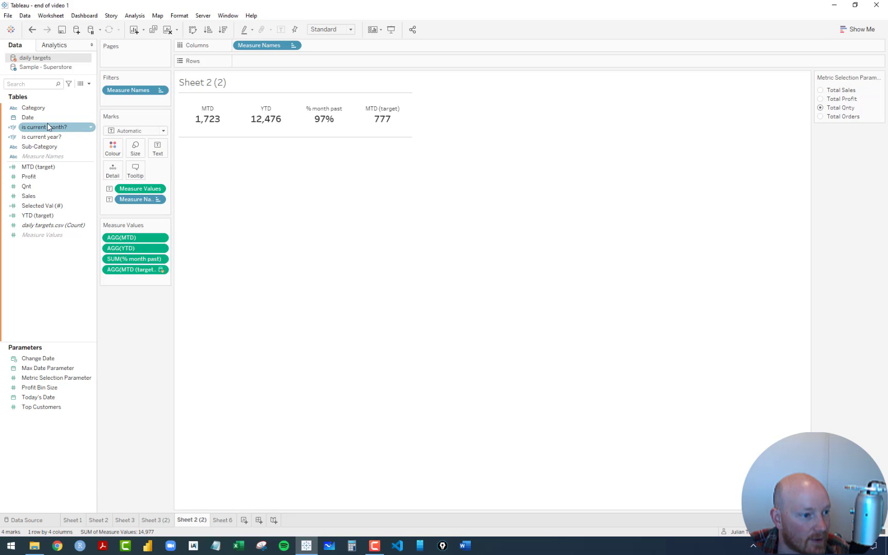
left_click_drag(41, 215, 353, 126)
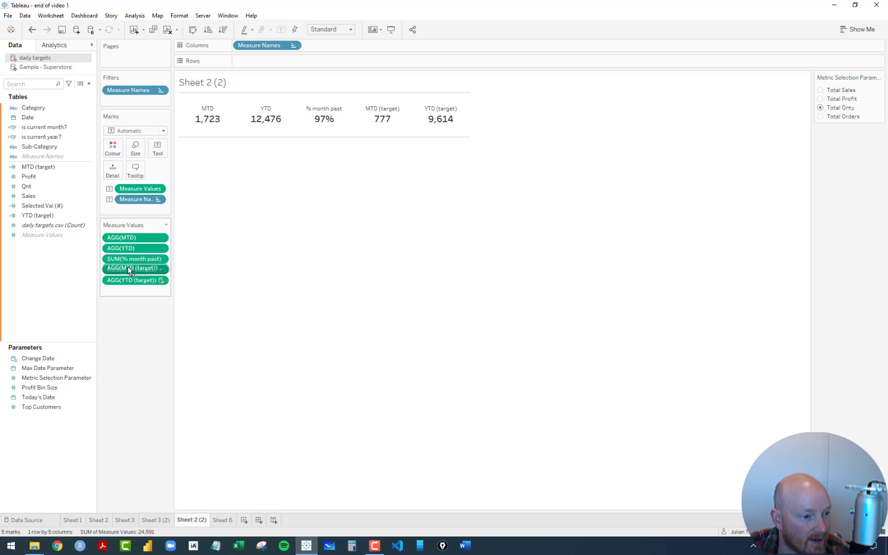
left_click_drag(132, 269, 136, 247)
left_click_drag(126, 283, 129, 264)
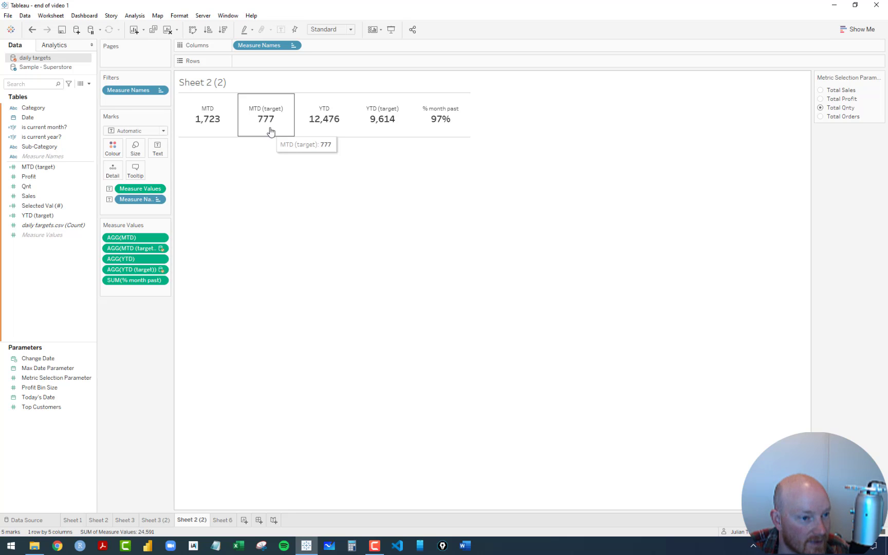
Step: Compare the Sheet 2 (2) target figures with Sheet 6 and save the workbook
left_click(223, 520)
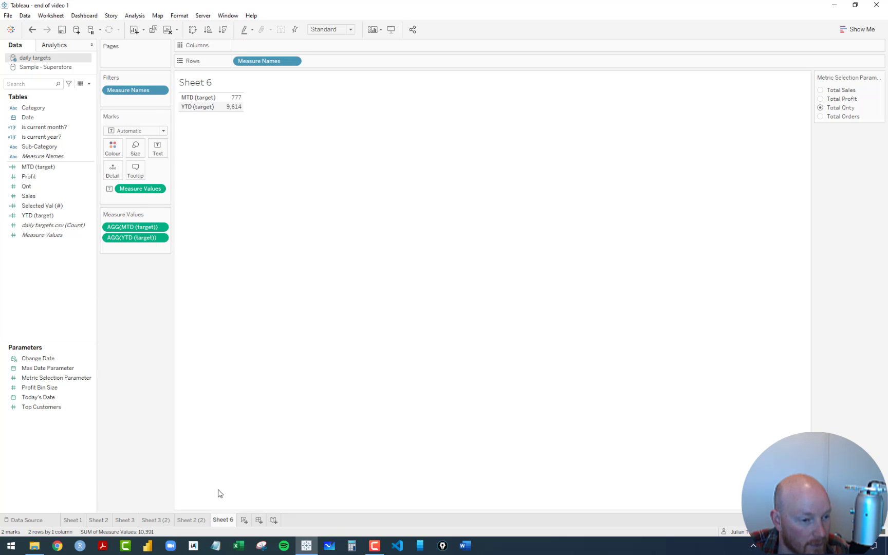
left_click(190, 520)
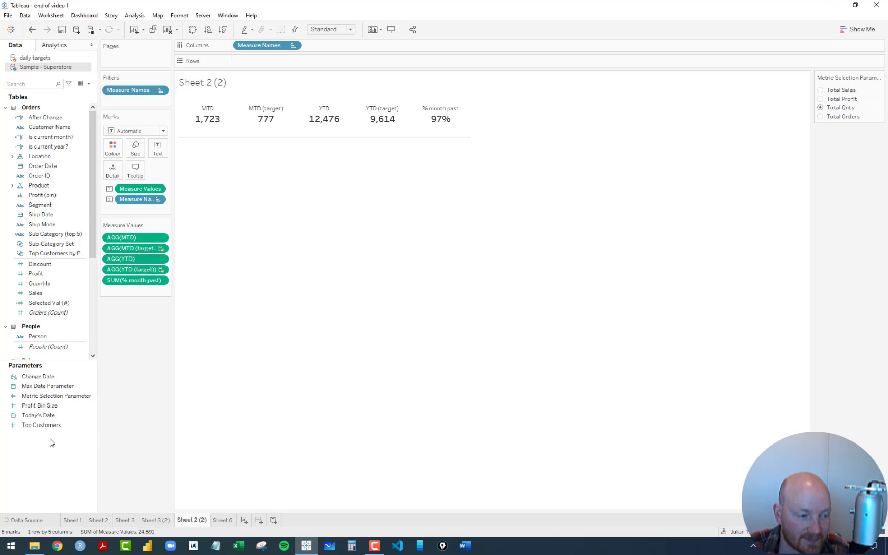
left_click(61, 30)
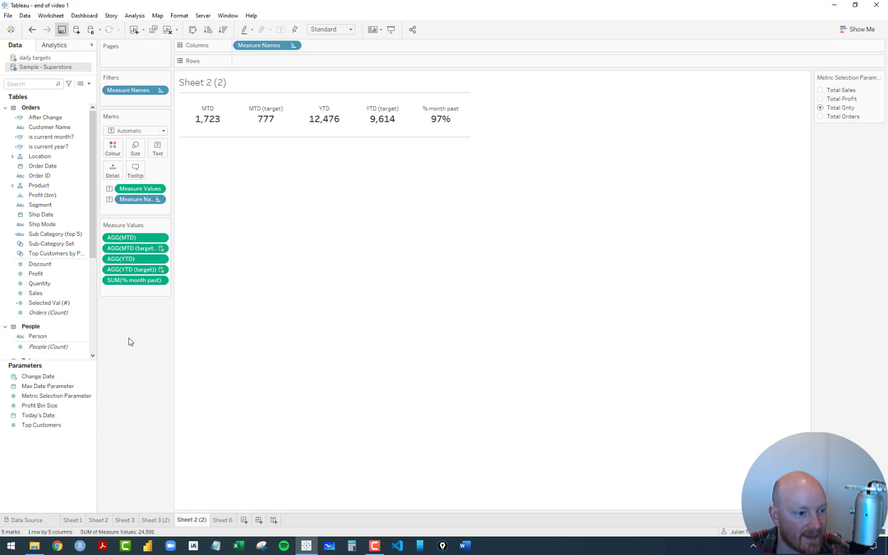
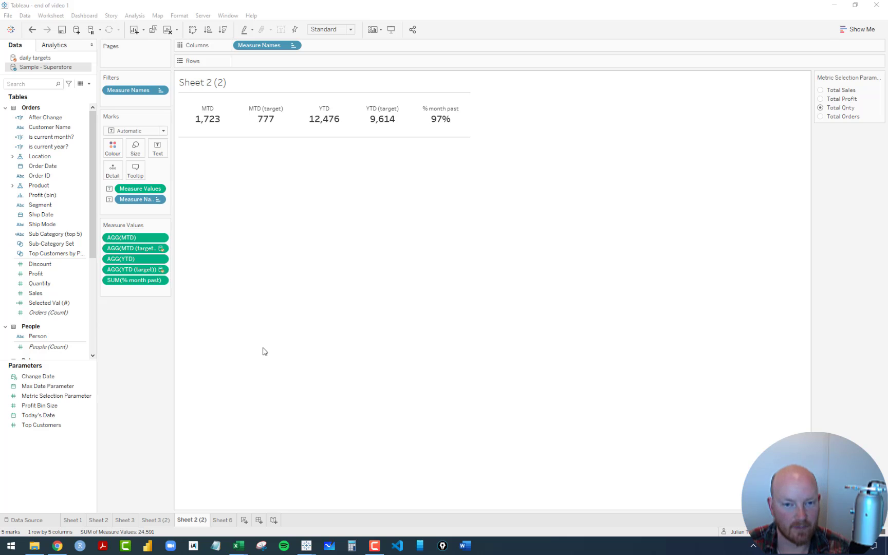
Step: Duplicate Sheet 1 and move the copy to the end of the sheets, after Sheet 6
left_click(223, 521)
left_click(99, 521)
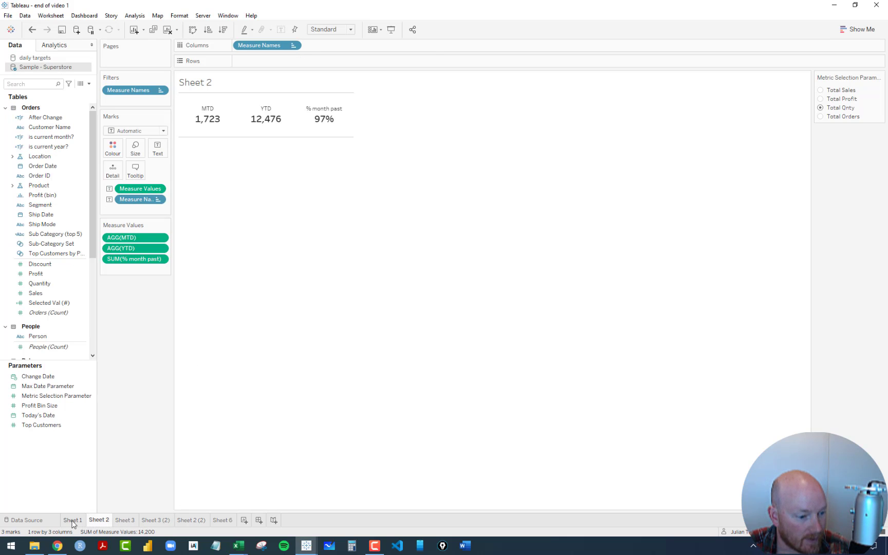
left_click(73, 520)
left_click(125, 520)
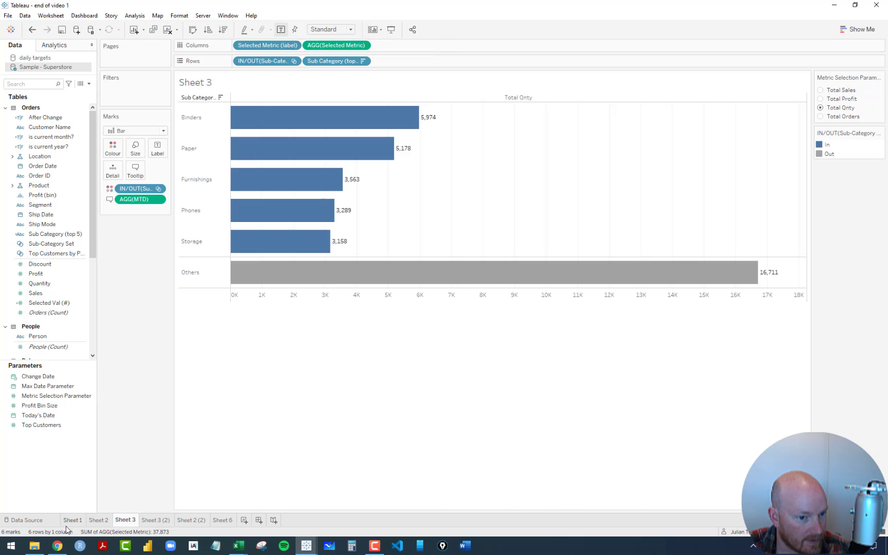
left_click(70, 522)
right_click(73, 522)
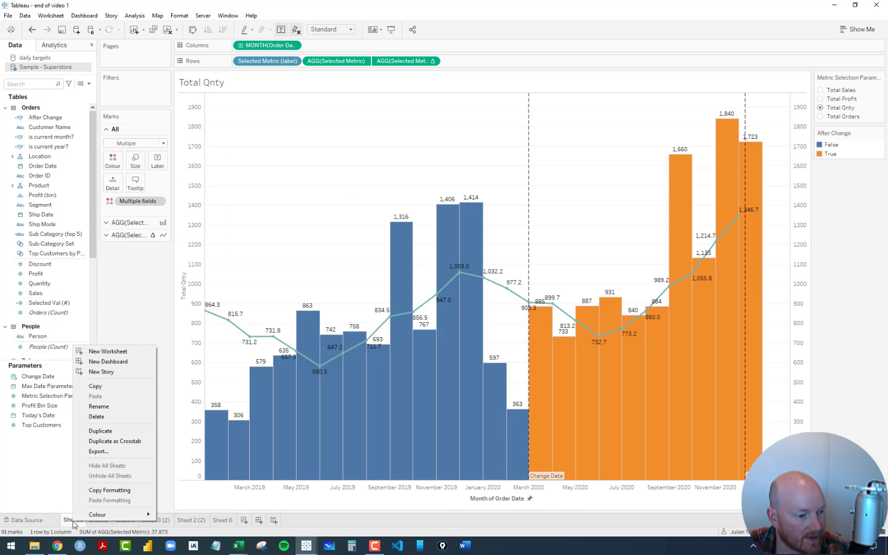
left_click(103, 432)
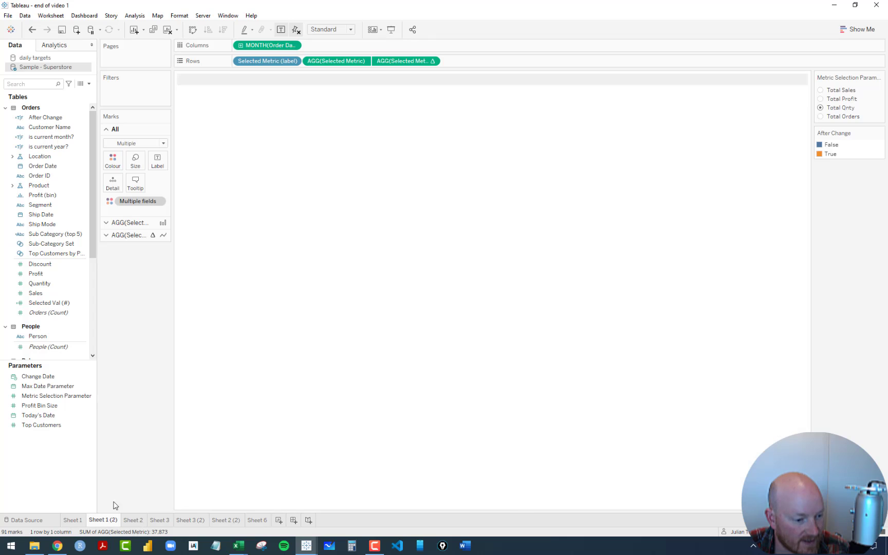
left_click_drag(110, 521, 271, 523)
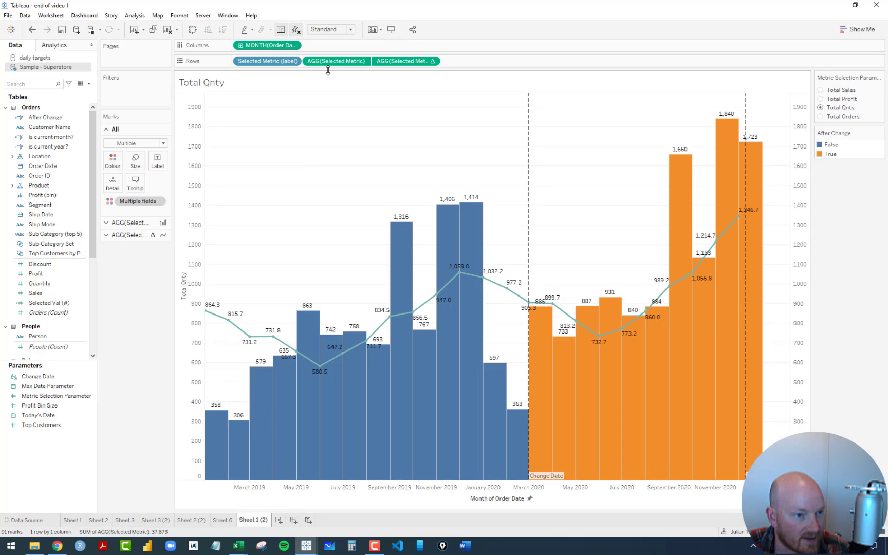
Step: Remove the second Selected Metric line measure from the duplicated chart and make its month of Order Date discrete
left_click_drag(406, 61, 145, 293)
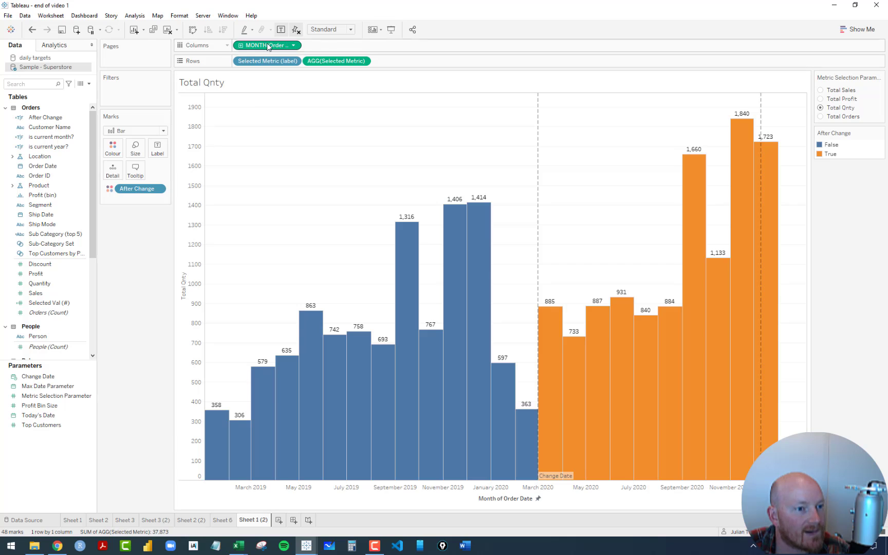
left_click(294, 48)
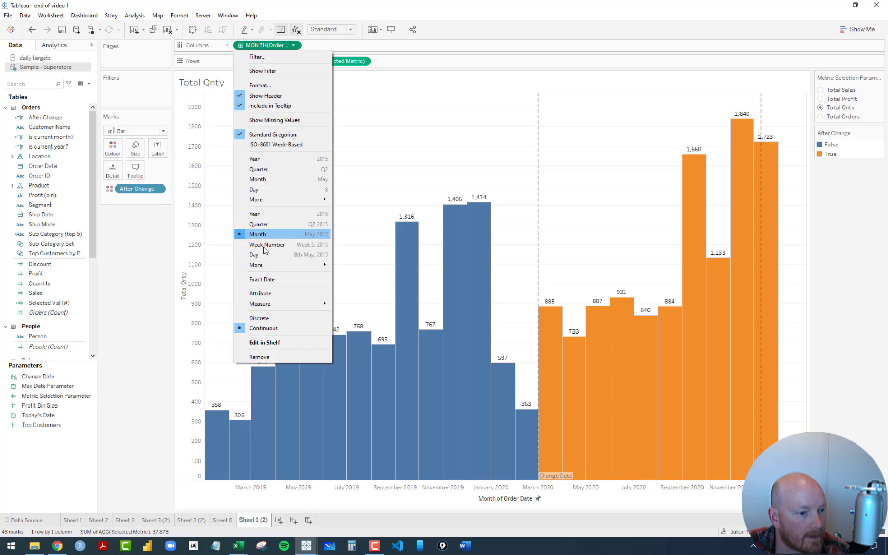
left_click(259, 317)
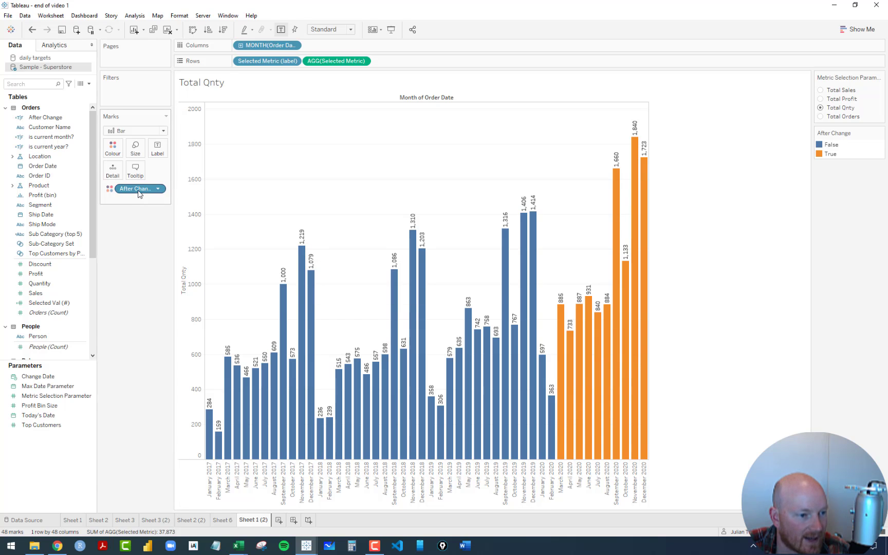
Step: Remove the After Change colouring from the bars and turn off their mark labels
left_click_drag(138, 194, 617, 384)
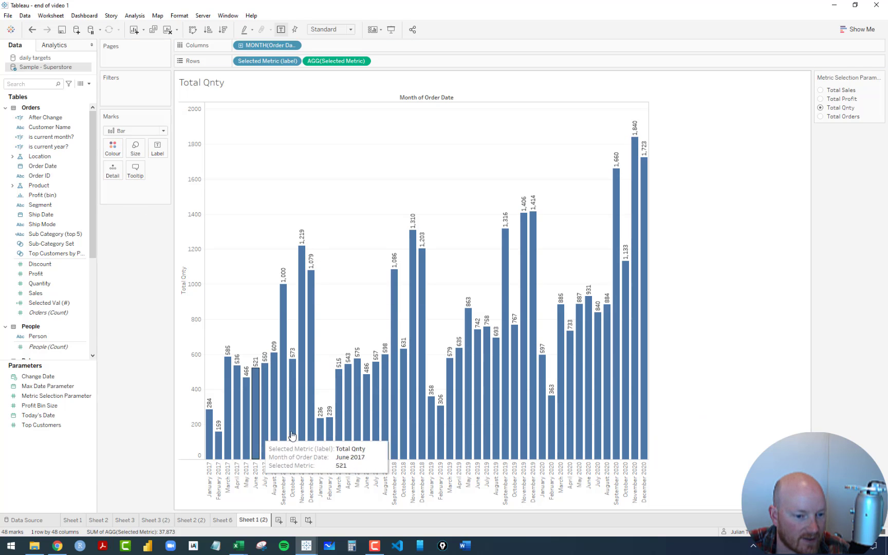
left_click(157, 148)
left_click(178, 169)
left_click(125, 277)
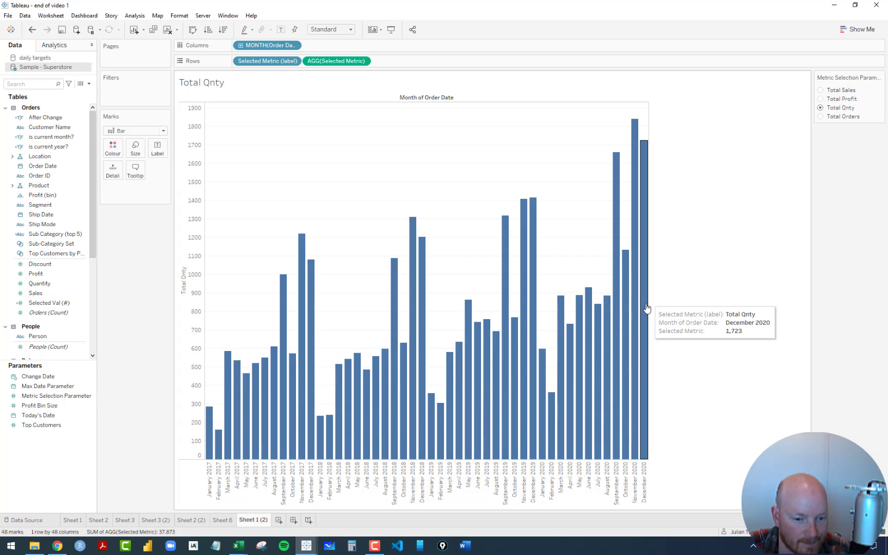
Step: Check the monthly bars for Total Sales, Total Profit and Total Orders, finishing on Total Qnty
left_click(821, 99)
left_click(821, 90)
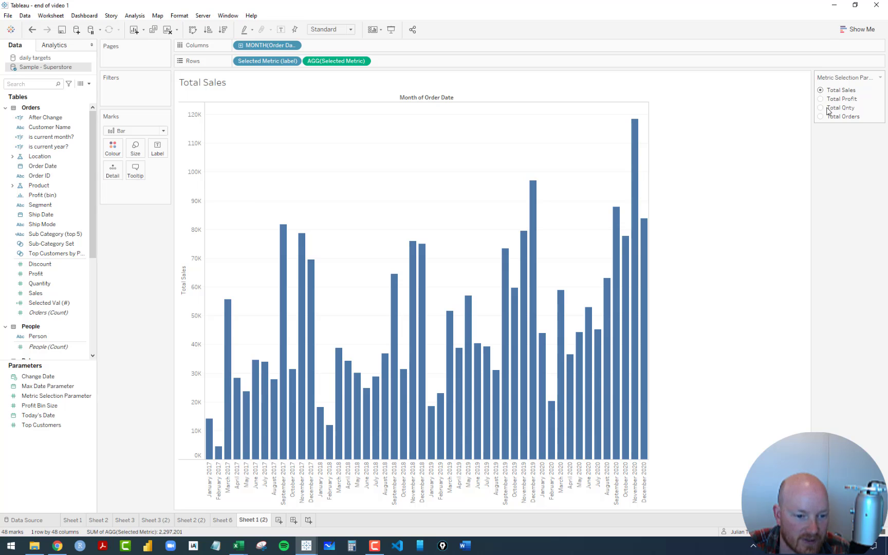
left_click(821, 117)
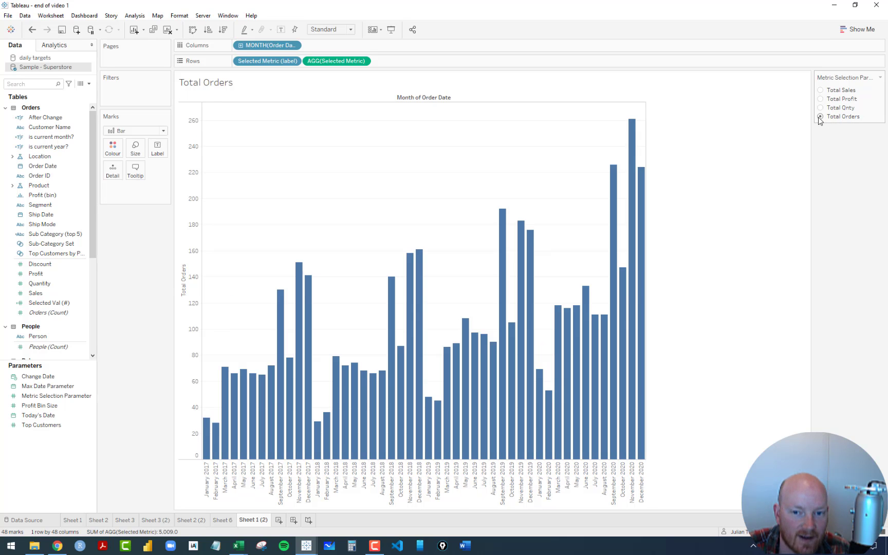
left_click(821, 91)
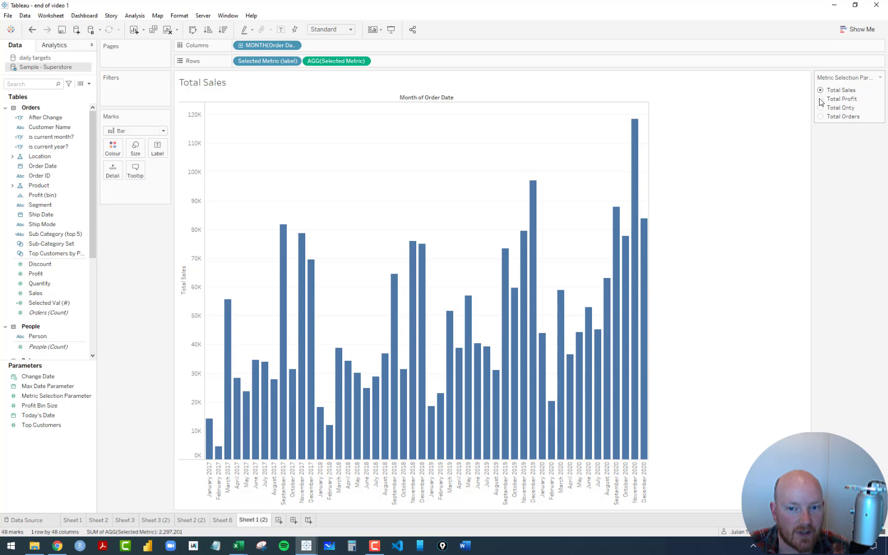
left_click(821, 99)
left_click(821, 109)
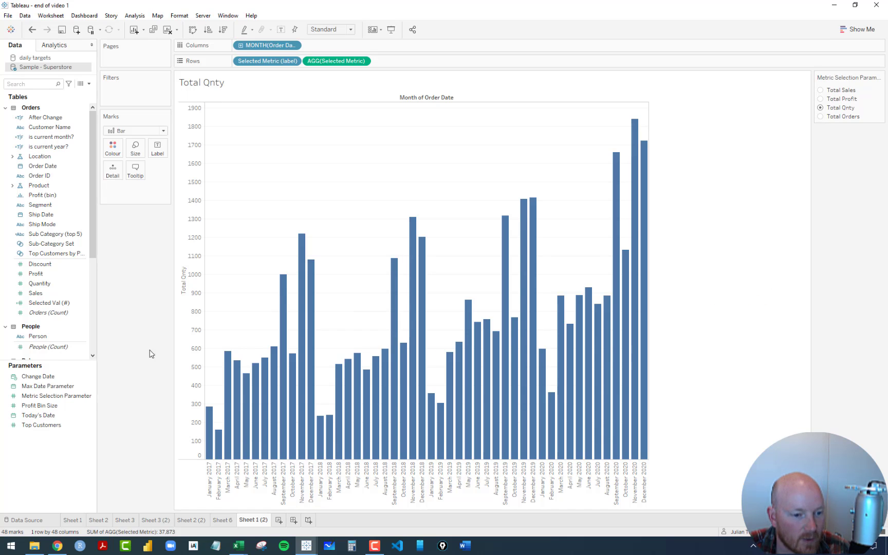
Step: Add Selected Val (#) from daily targets to the rows after Selected Metric and check it for Total Profit and Total Sales
mouse_move(265, 407)
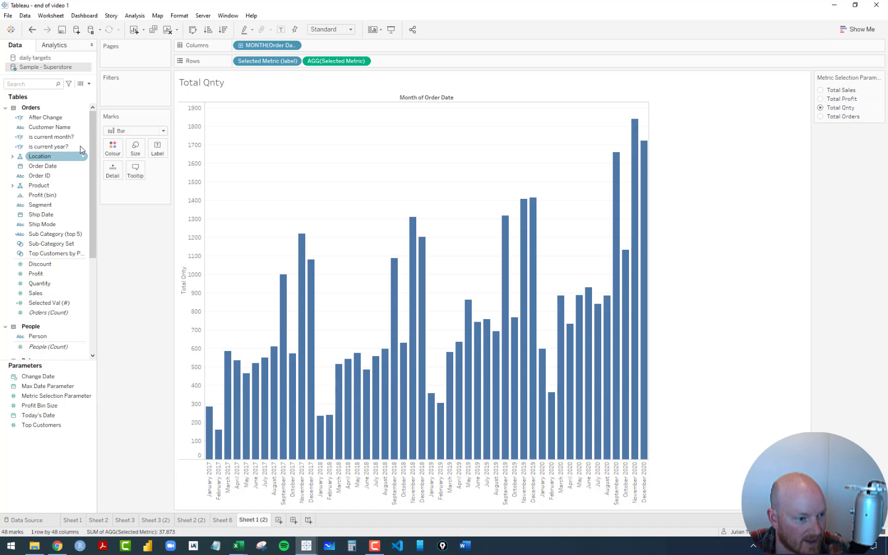
left_click(32, 58)
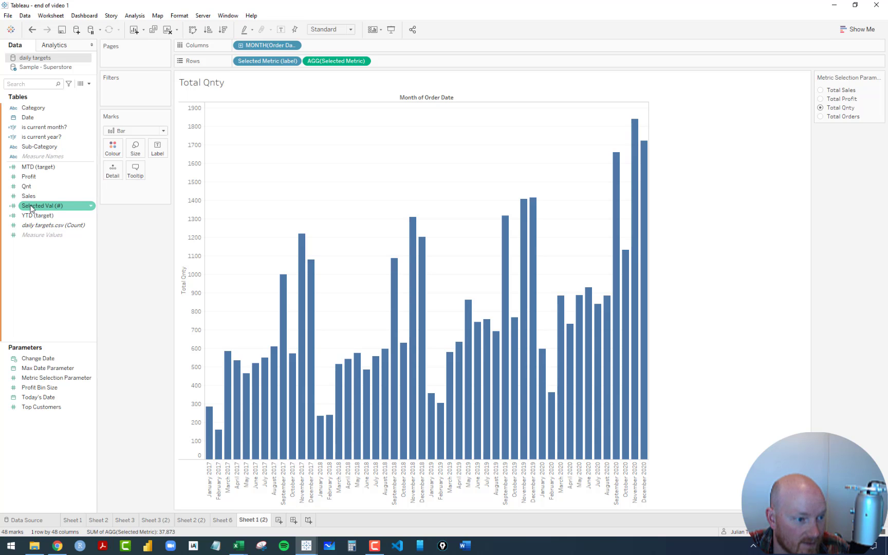
left_click_drag(31, 208, 391, 61)
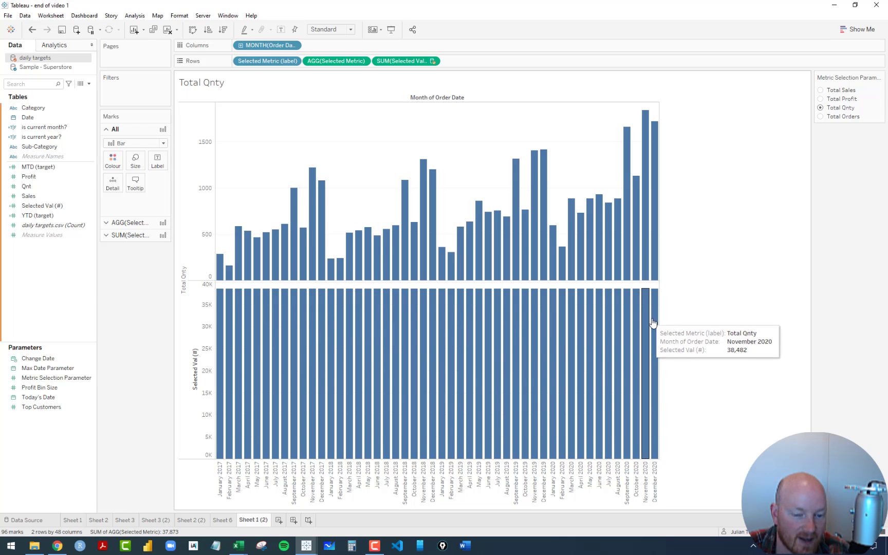
left_click(821, 99)
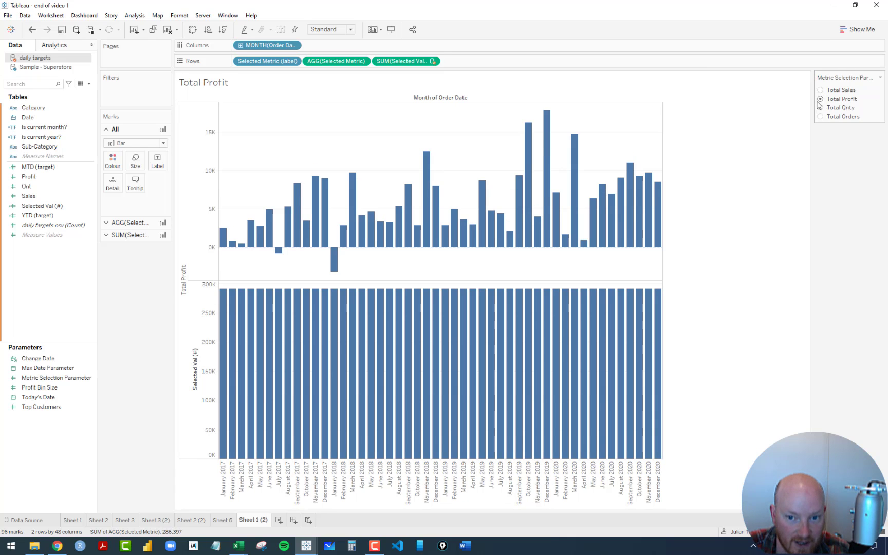
left_click(821, 90)
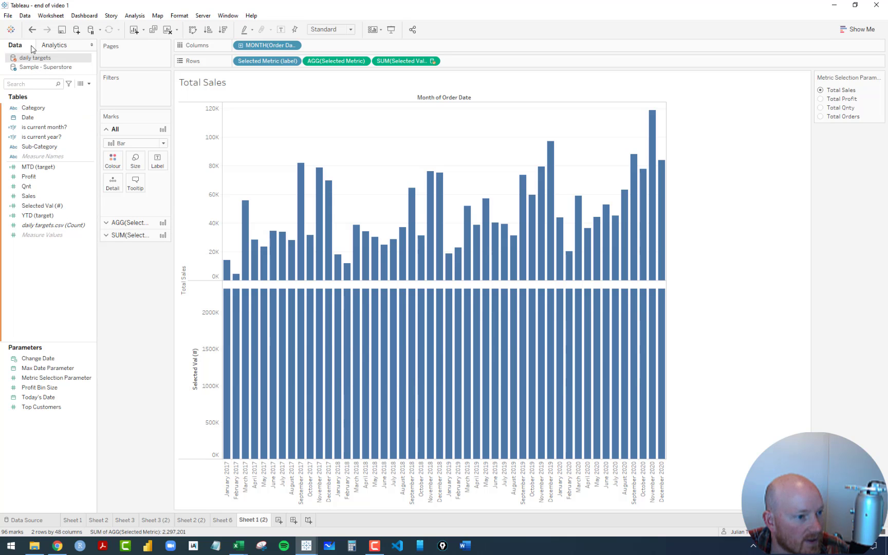
Step: In the custom blend relationship with daily targets, link MONTH(Order Date) to MONTH(Date)
left_click(25, 16)
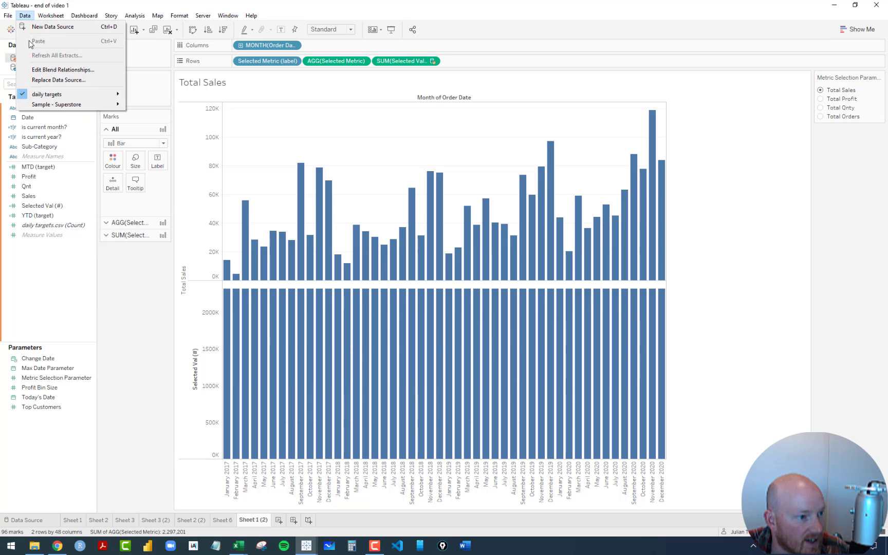
left_click(50, 71)
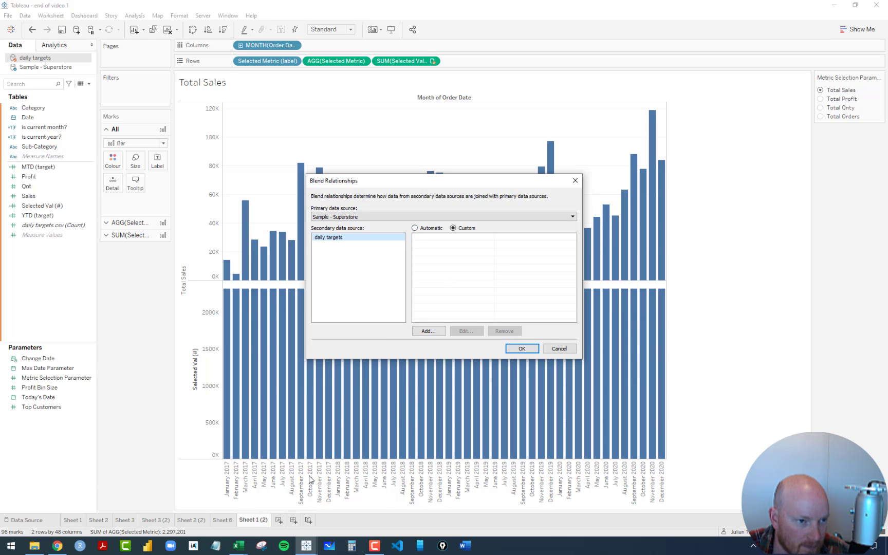
left_click(429, 331)
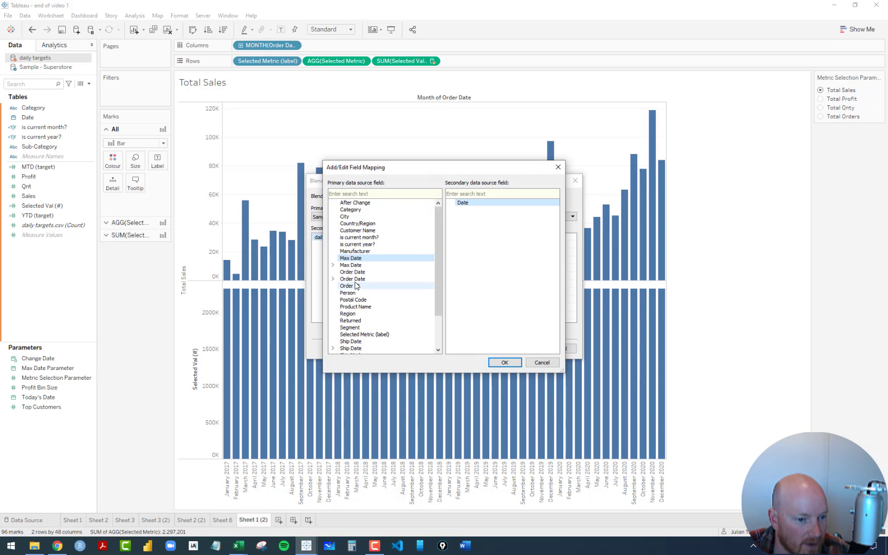
left_click(333, 279)
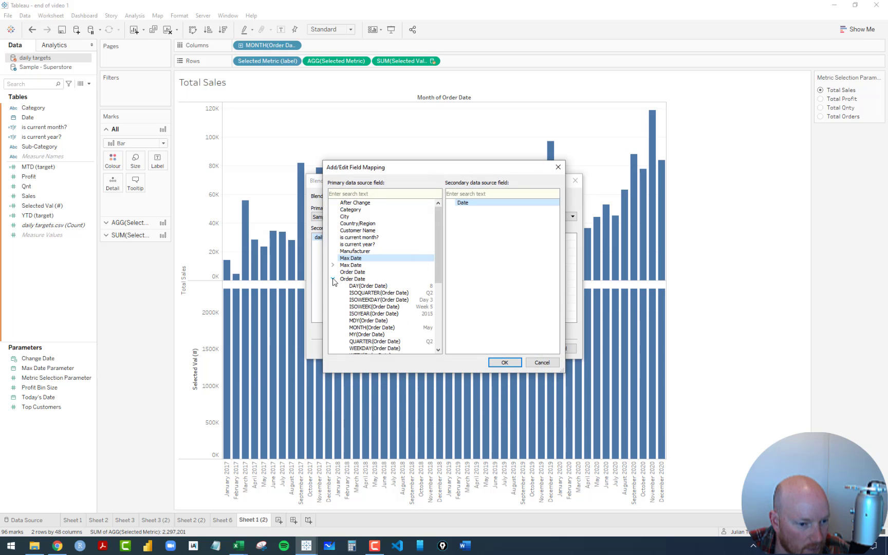
left_click(365, 328)
left_click(450, 217)
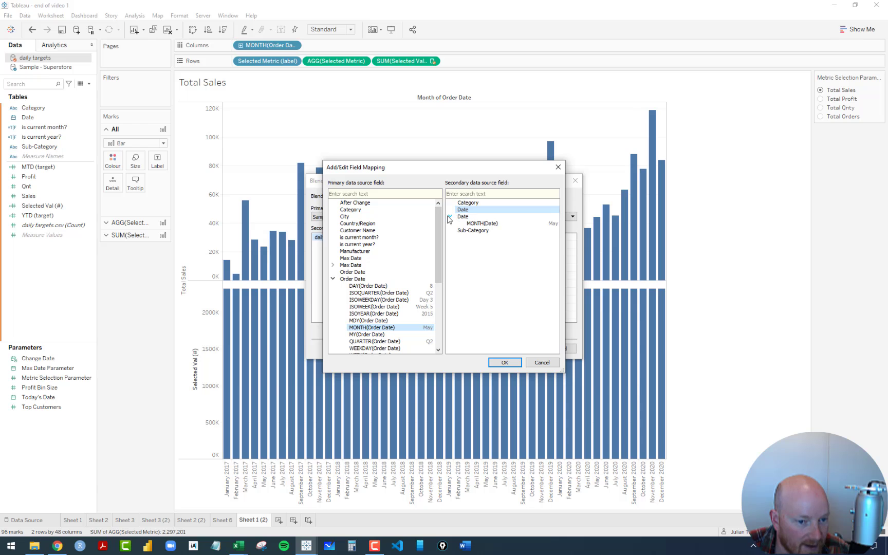
left_click(478, 224)
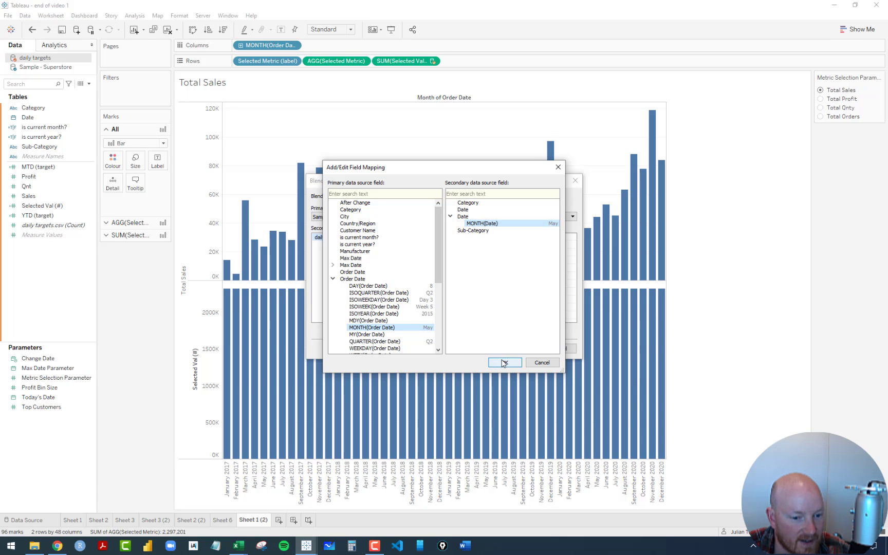
left_click(505, 363)
Step: Link YEAR(Order Date) to YEAR(Date), apply the blend relationships, and switch the chart's metric to Total Profit
left_click(428, 330)
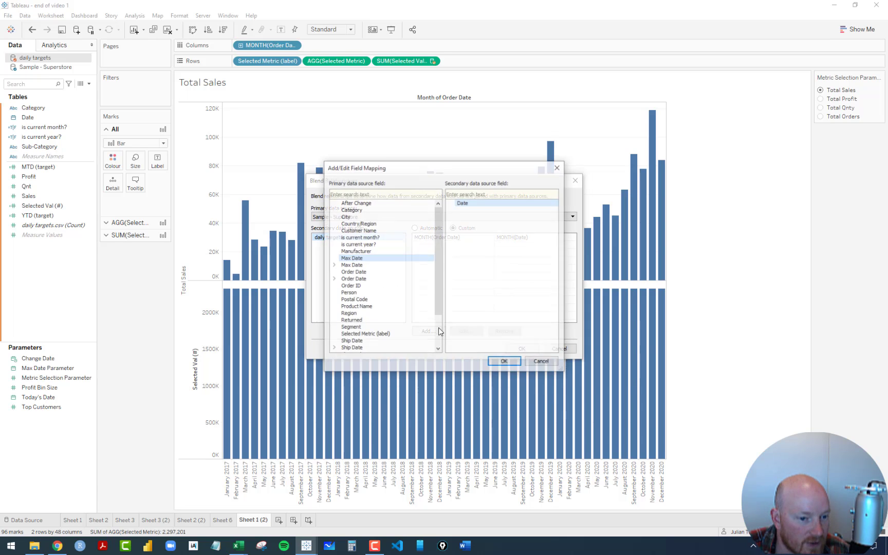
left_click(351, 258)
left_click(334, 279)
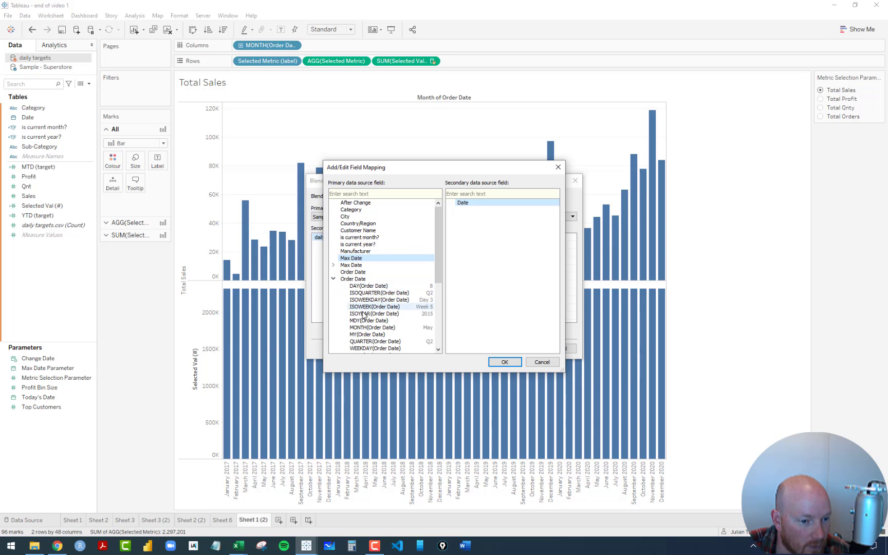
scroll(368, 339, "down", 1)
left_click(372, 341)
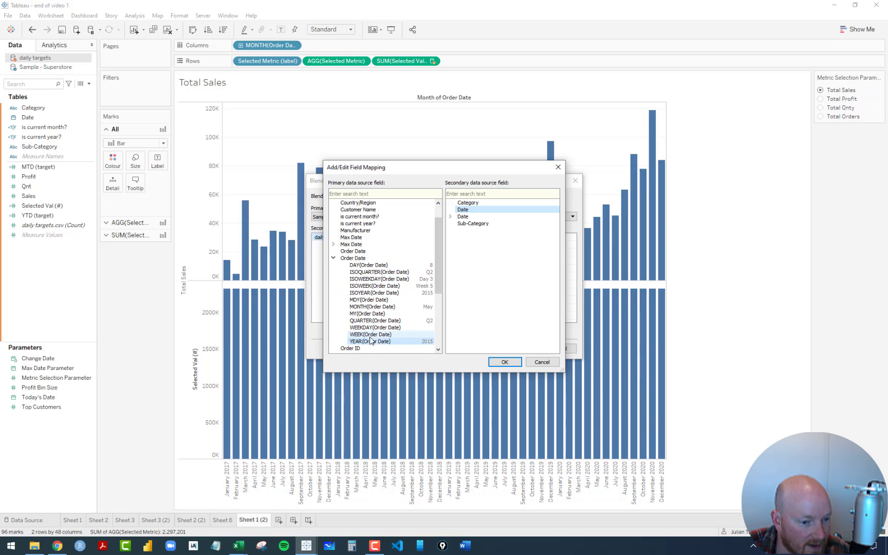
left_click(451, 217)
left_click(478, 225)
left_click(502, 362)
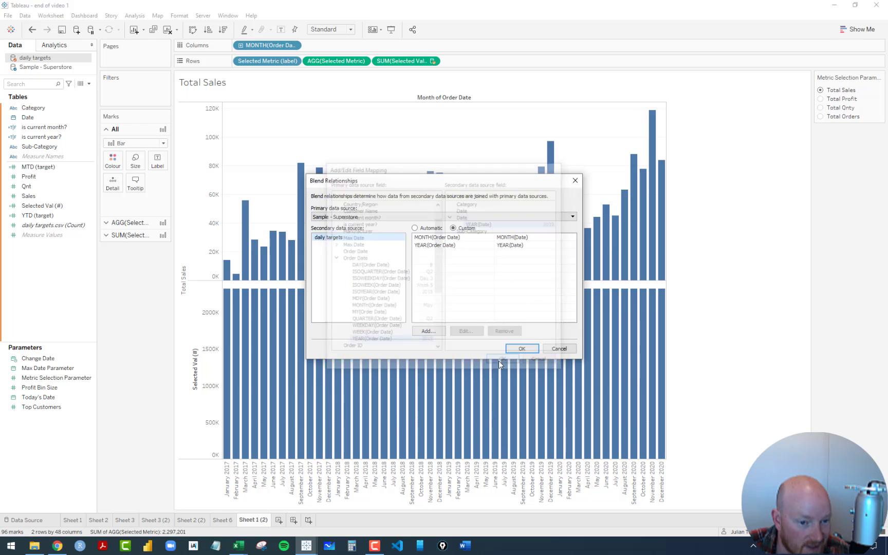
left_click(520, 349)
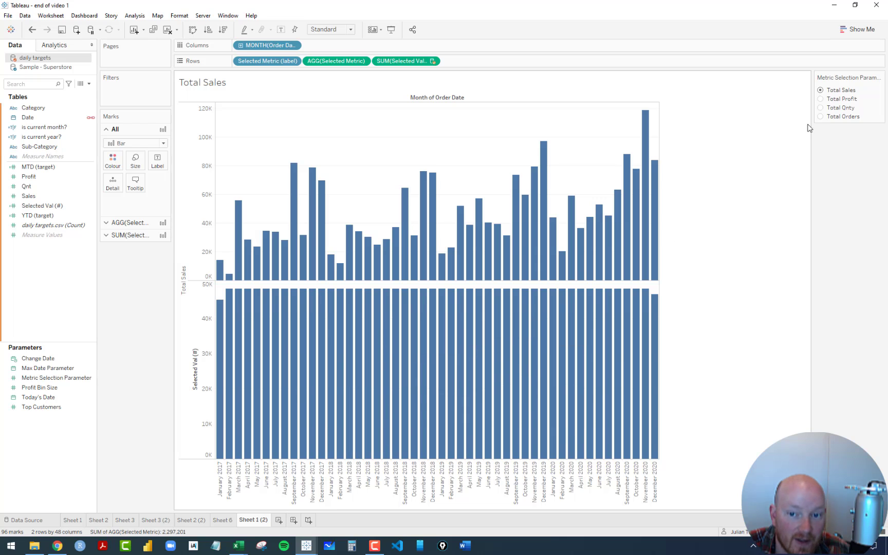
left_click(823, 98)
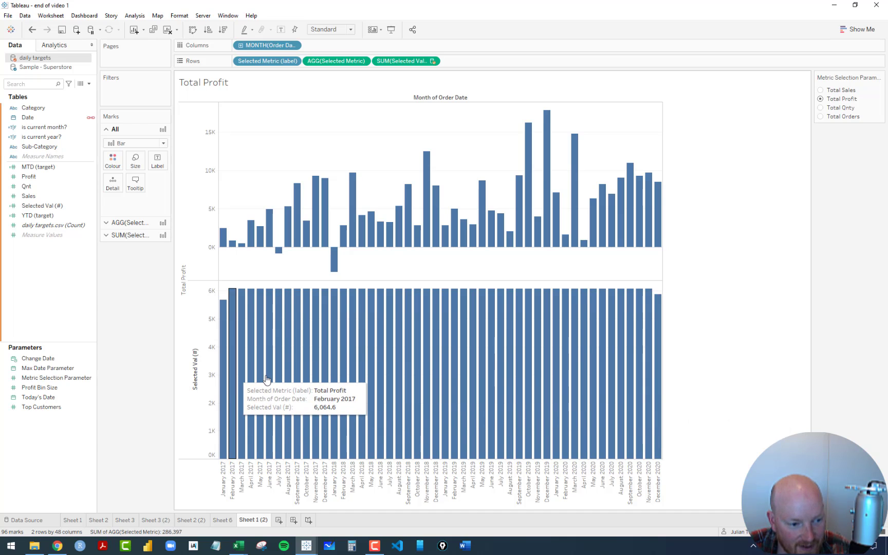
Step: Create a new worksheet listing daily targets' Selected Val (#) as text by Date, with discrete month-and-year rows
left_click(279, 521)
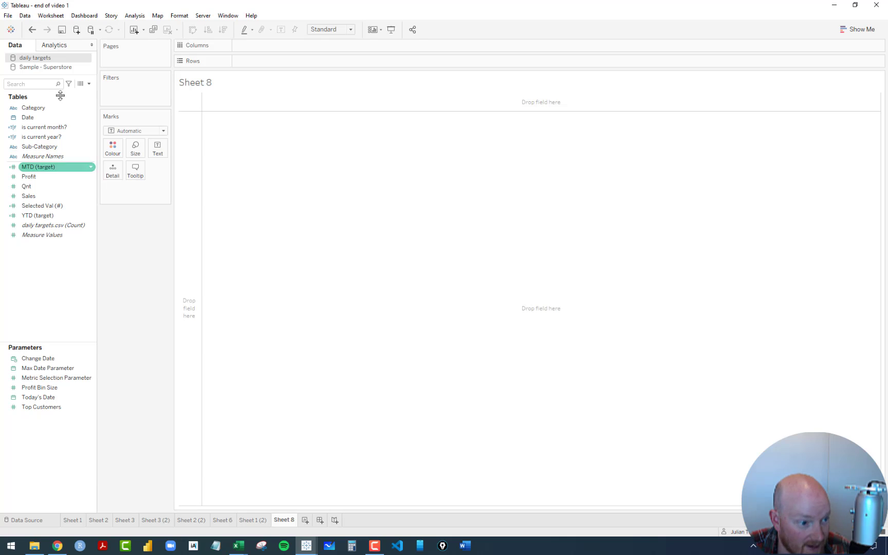
left_click_drag(30, 118, 260, 64)
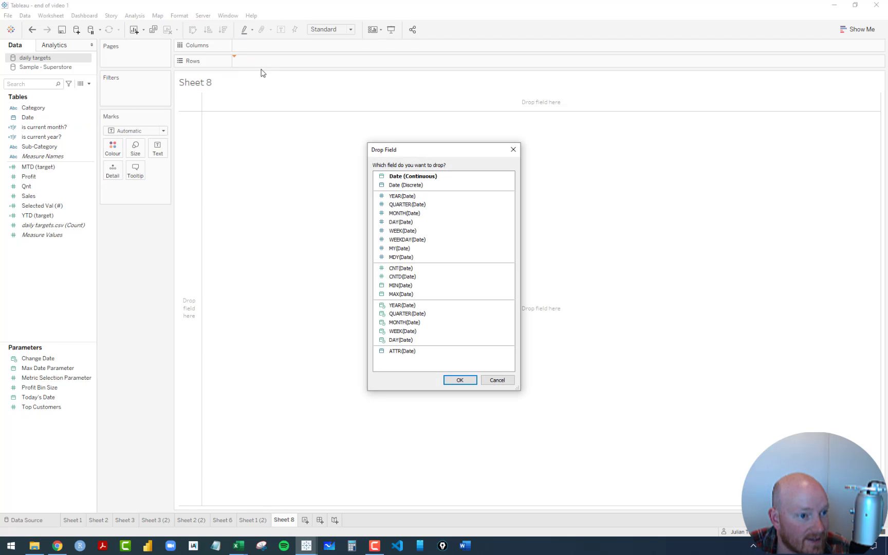
double_click(406, 213)
left_click(293, 61)
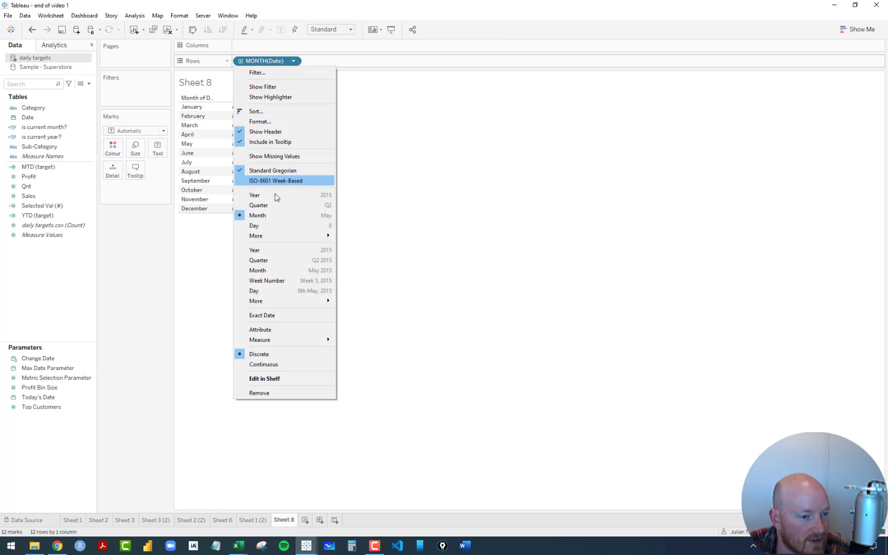
left_click(268, 272)
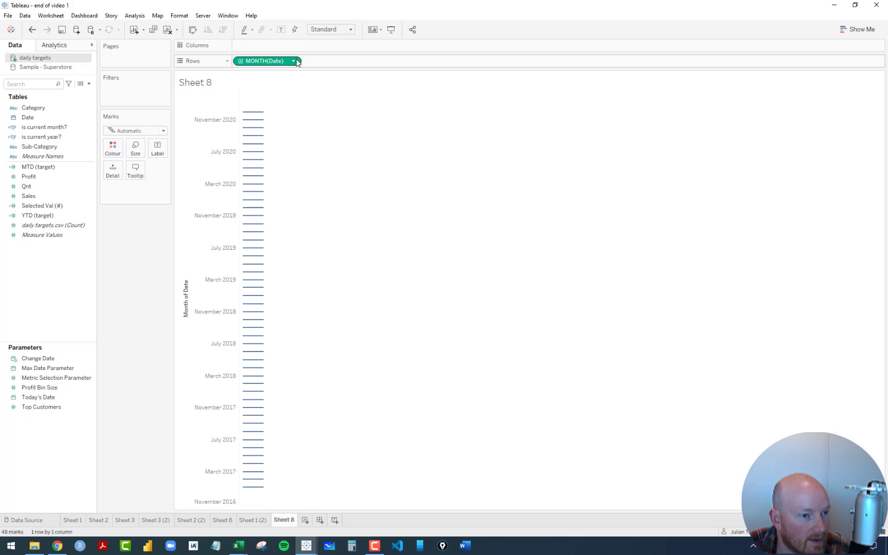
left_click(293, 60)
left_click(258, 334)
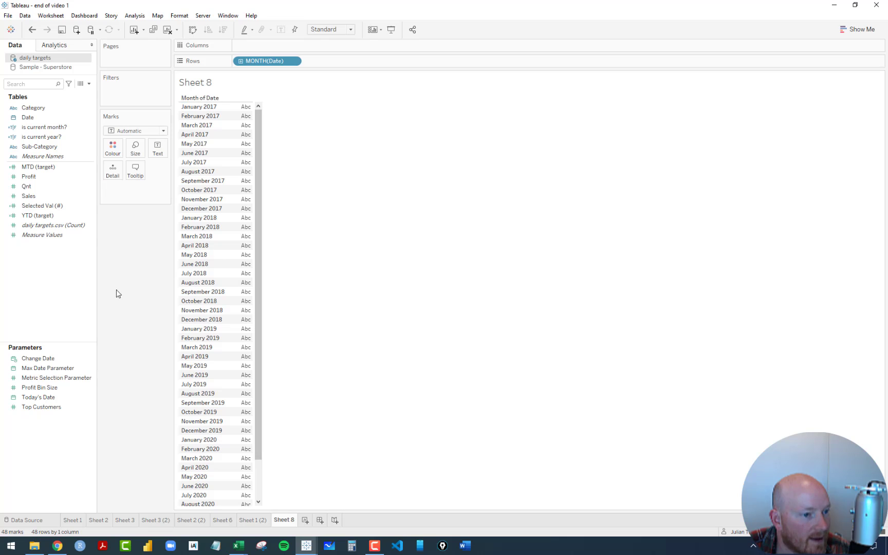
left_click_drag(39, 206, 241, 190)
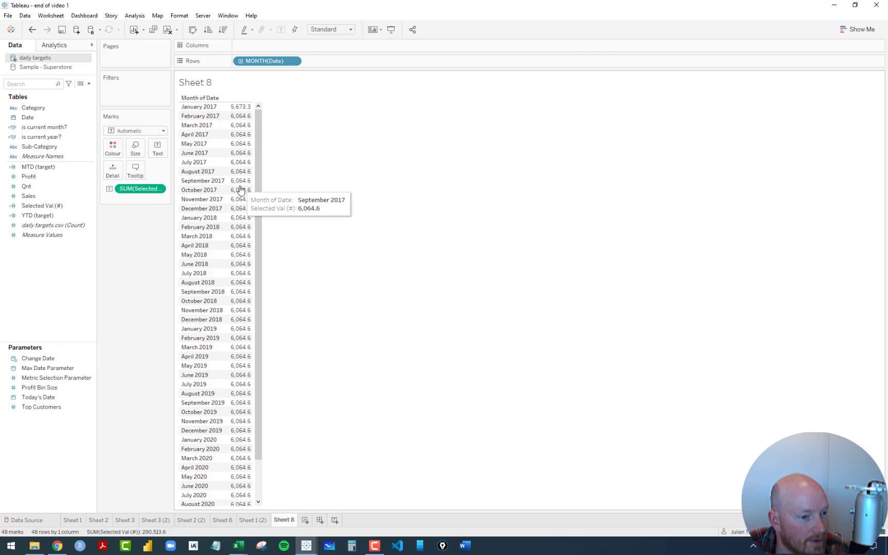
right_click(37, 381)
left_click(61, 204)
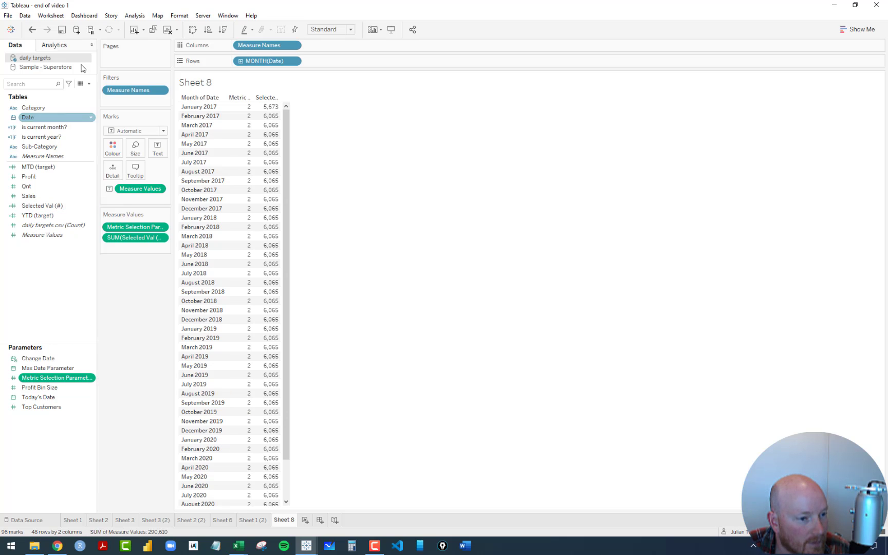
left_click(32, 29)
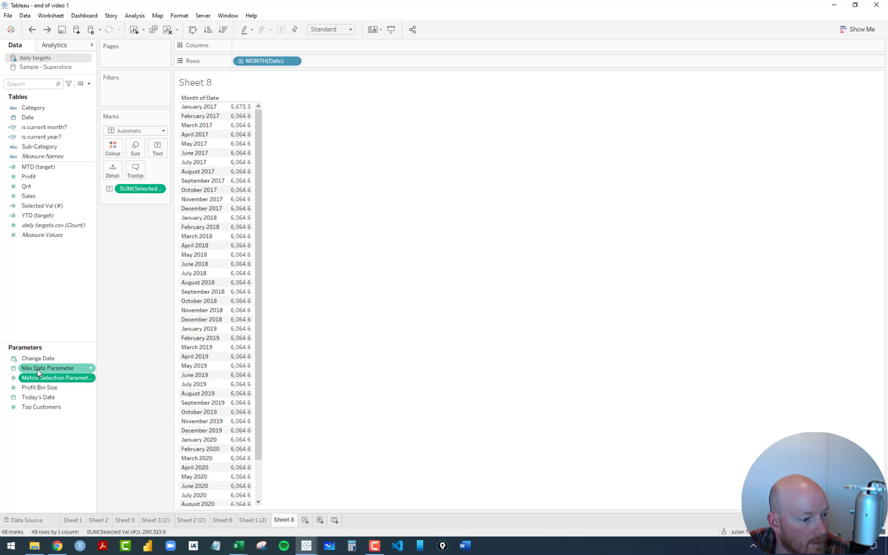
Step: Show the Metric Selection Parameter control on Sheet 8
right_click(37, 378)
left_click(72, 216)
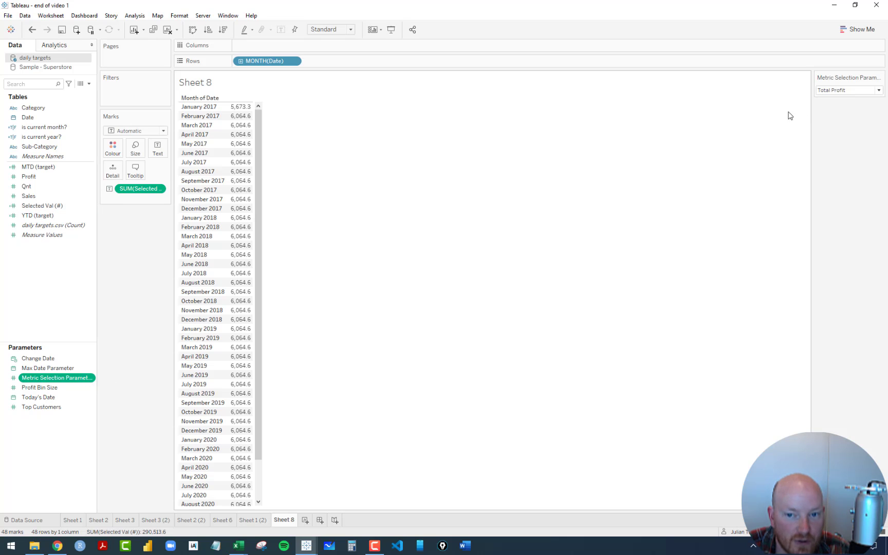
Step: Display the Metric Selection Parameter control as a single-value list and switch the metric to Total Qnty
left_click(879, 77)
left_click(836, 132)
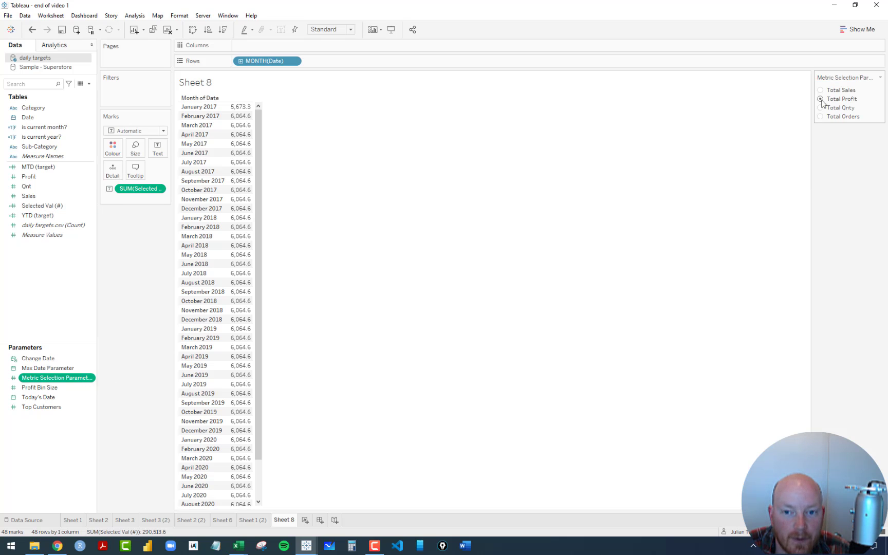
left_click(821, 108)
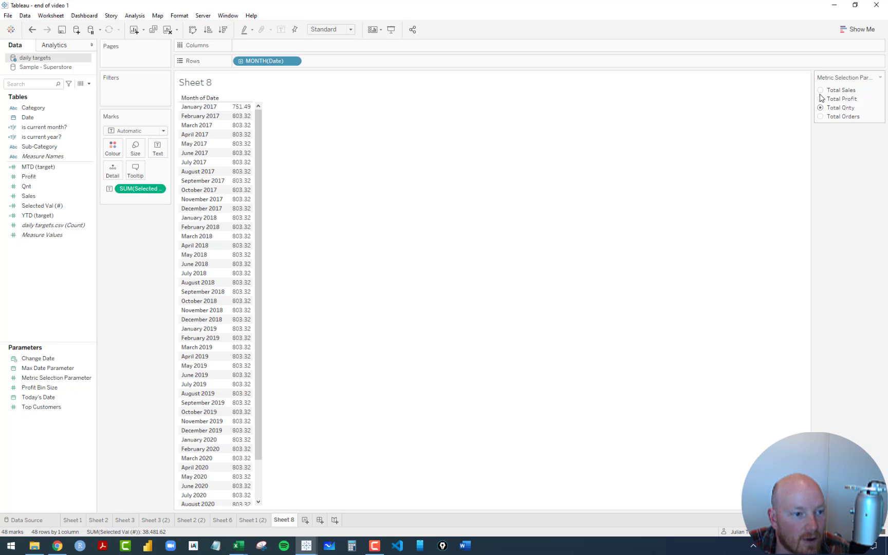
left_click(821, 99)
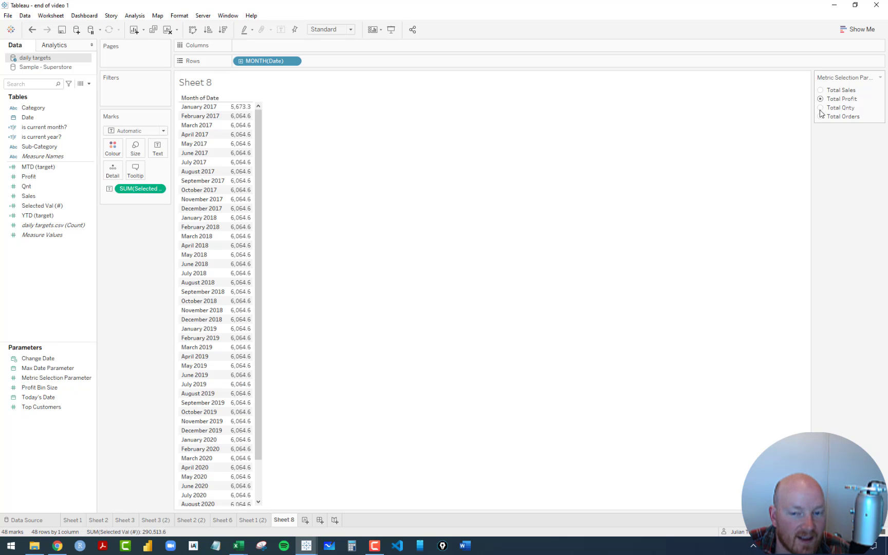
left_click(821, 108)
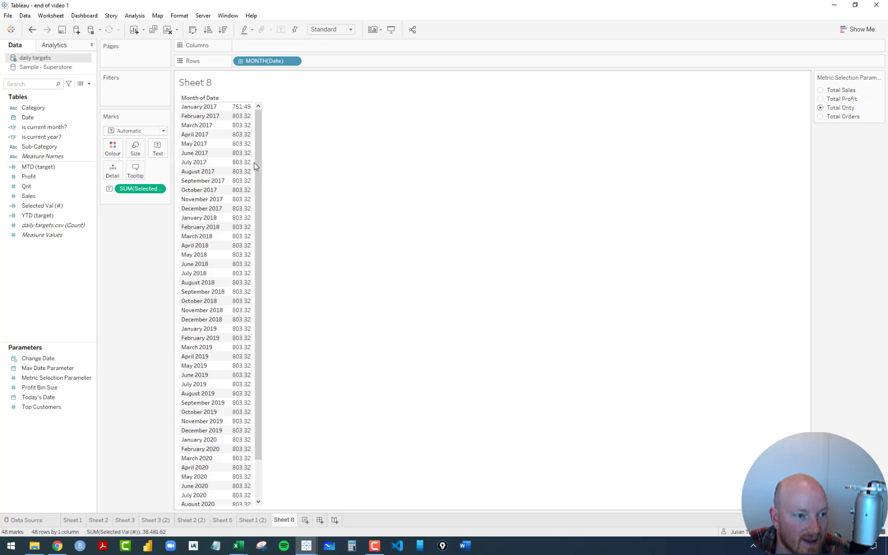
Step: Examine the monthly quantity targets on Sheet 8, comparing January 2017 and December 2020 with the months in between
scroll(211, 334, "down", 2)
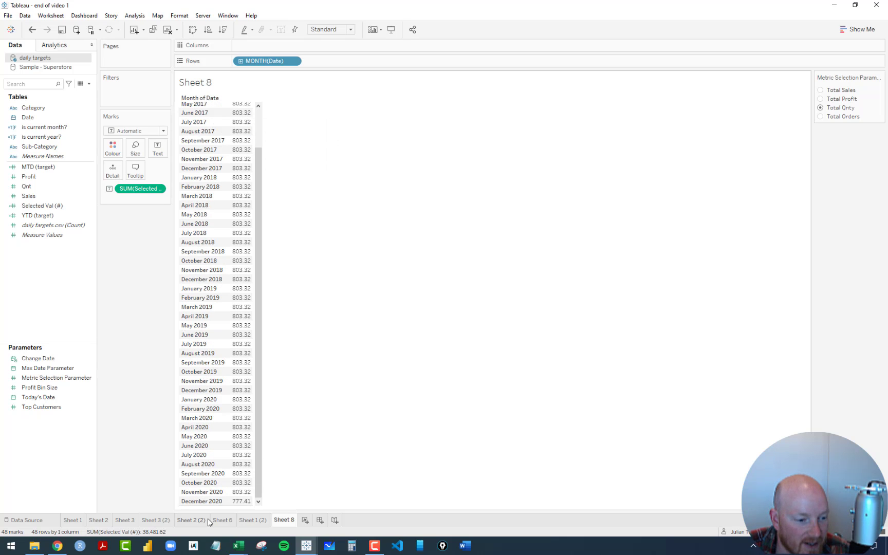
scroll(236, 434, "up", 2)
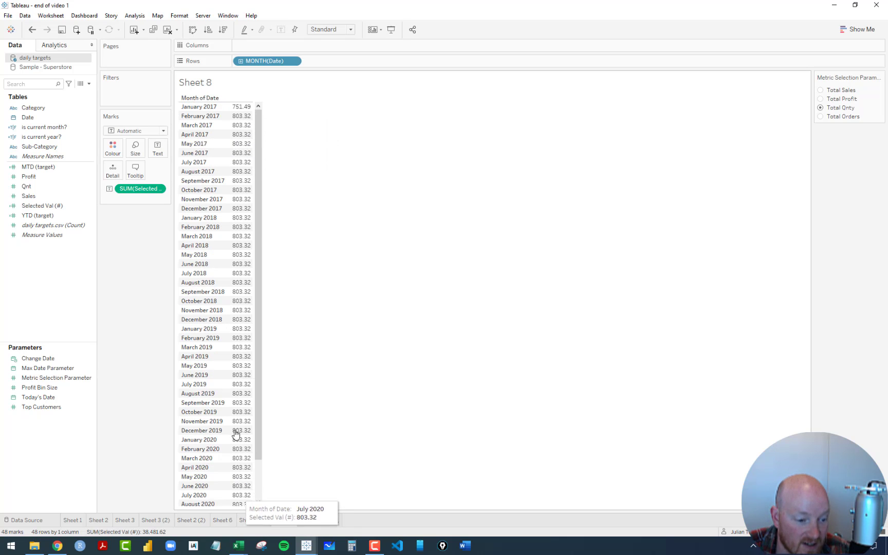
mouse_move(245, 110)
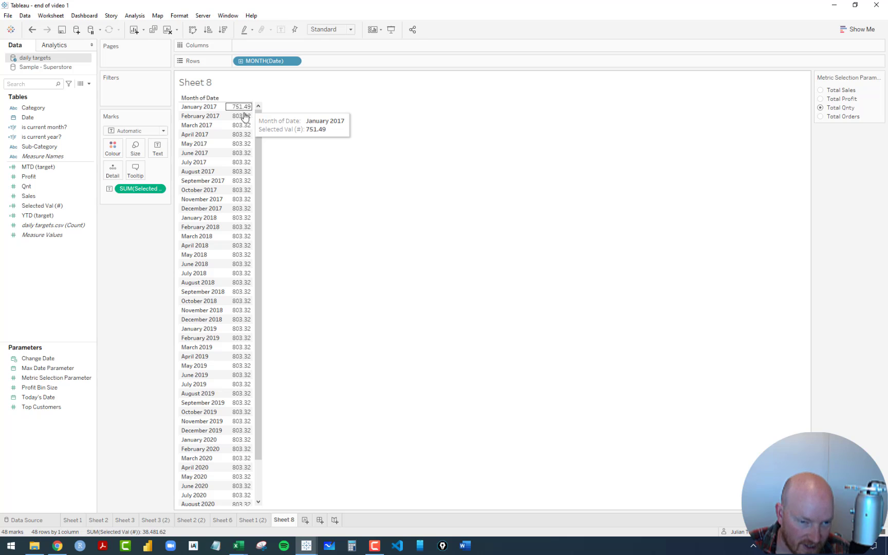
scroll(241, 133, "down", 2)
mouse_move(236, 506)
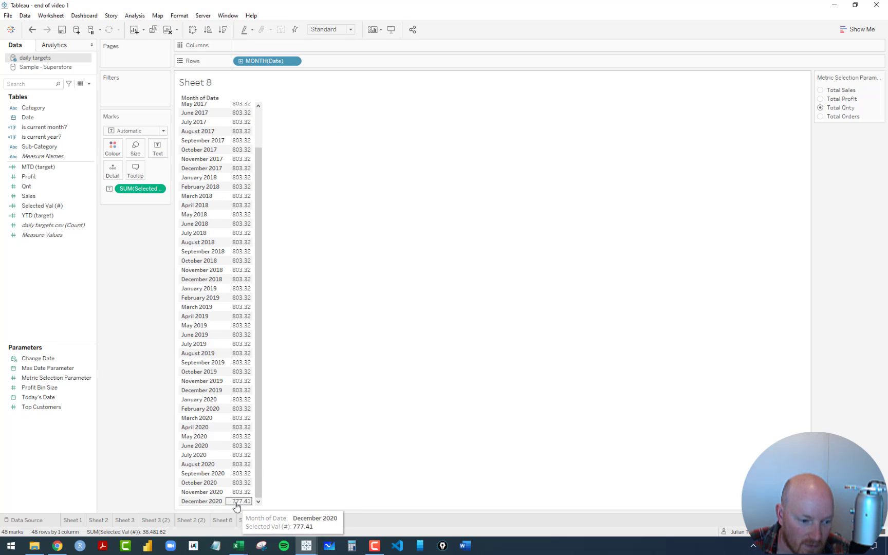
scroll(207, 431, "up", 2)
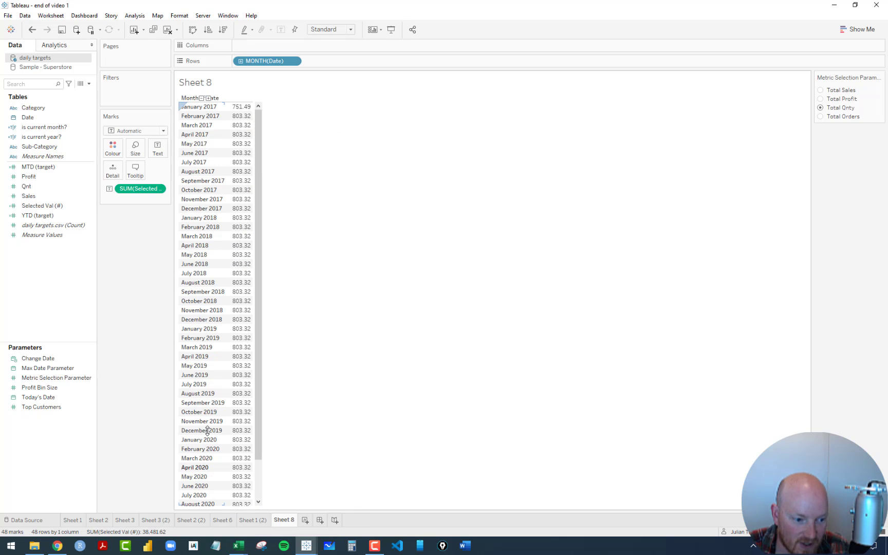
scroll(238, 392, "down", 2)
scroll(245, 374, "up", 2)
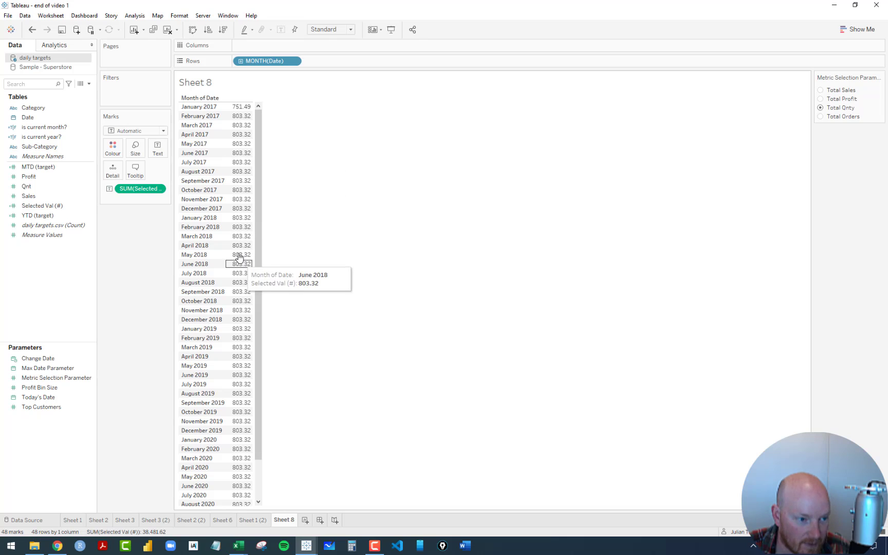
Step: Switch the metric to Total Profit and turn the monthly targets table into a vertical bar chart
left_click(821, 98)
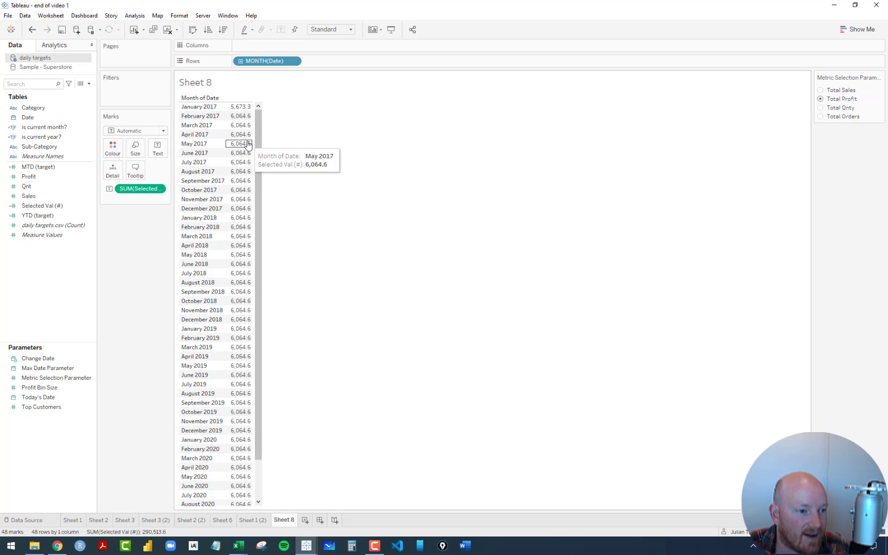
left_click(857, 30)
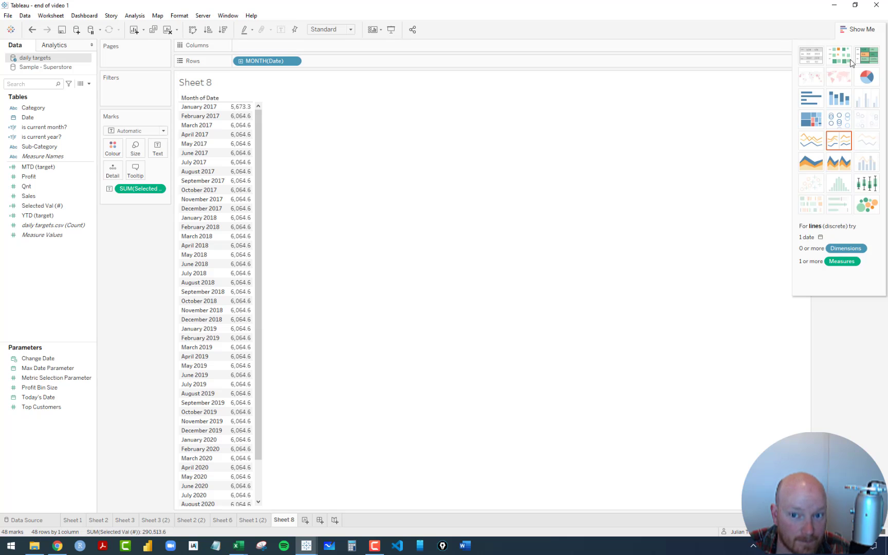
left_click(810, 98)
key("ctrl+w")
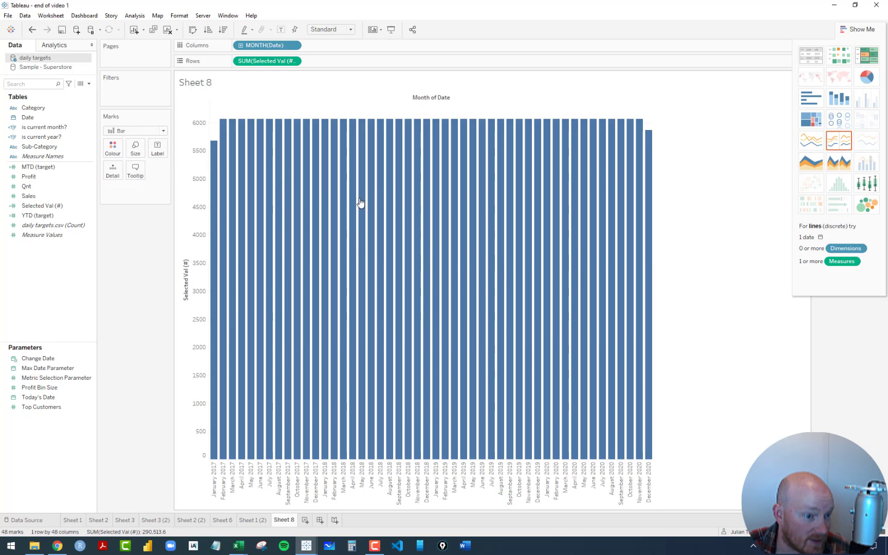
Step: On Sheet 1 (2), combine the Selected Val (#) targets with the selected metric on a synchronised dual axis
left_click(246, 521)
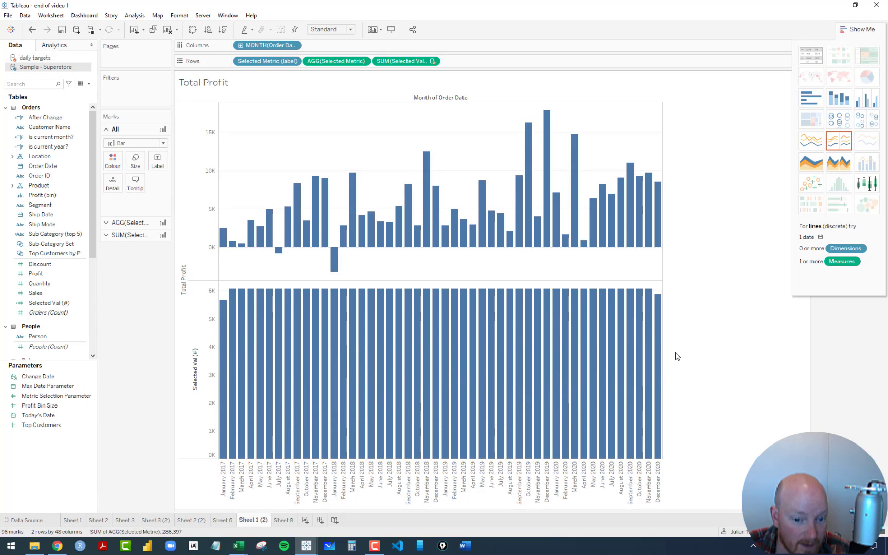
left_click(848, 29)
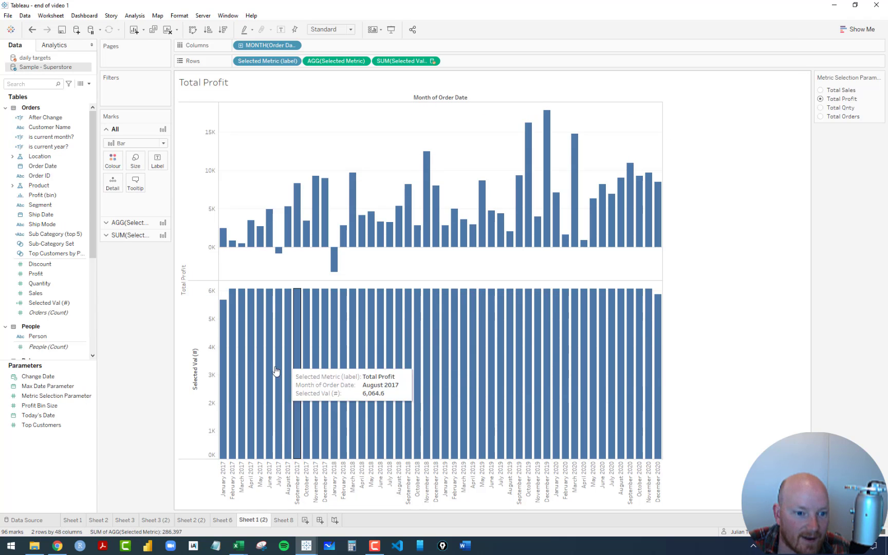
right_click(198, 353)
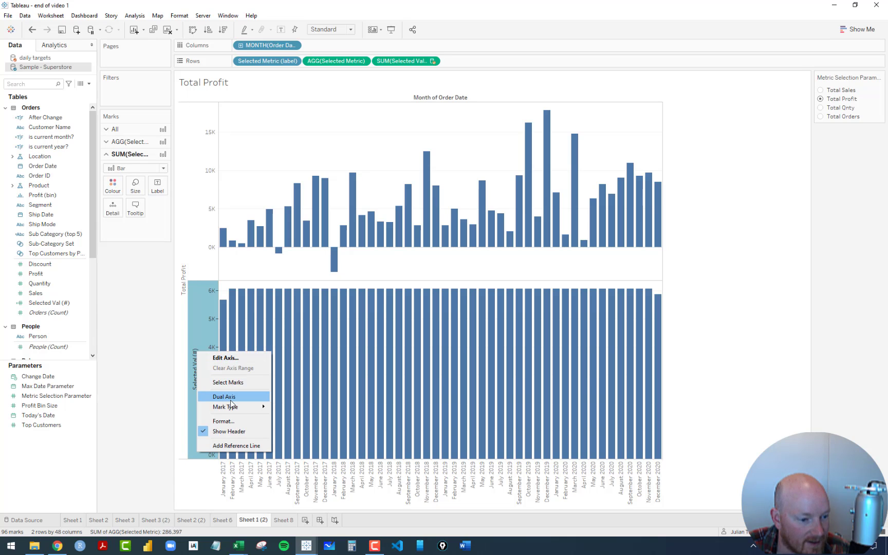
left_click(229, 402)
right_click(671, 274)
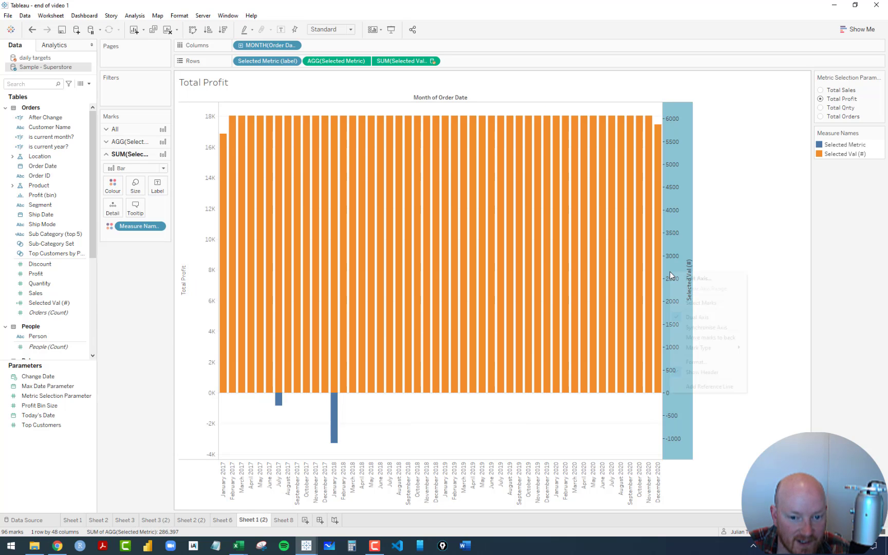
left_click(708, 328)
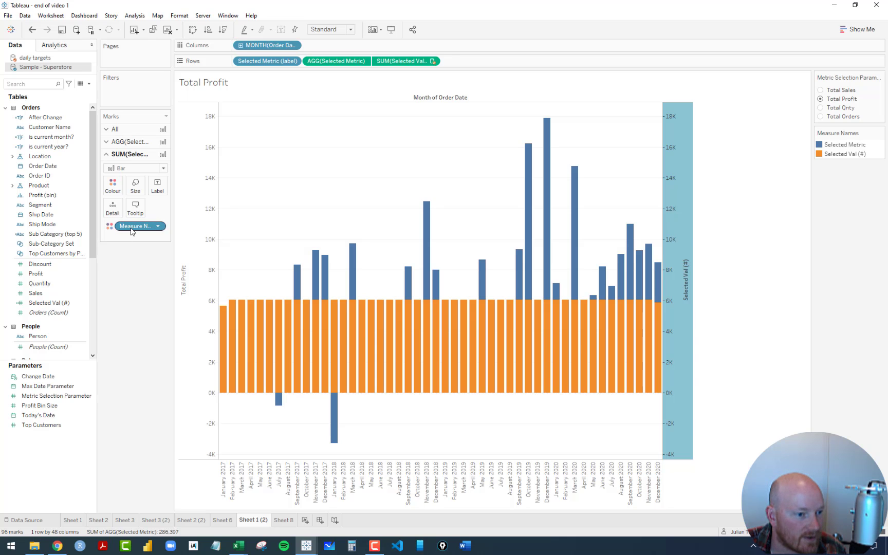
Step: Try placing Measure Names on the columns to split each month's metric and target bars side by side, and remove it again
left_click_drag(132, 231, 337, 49)
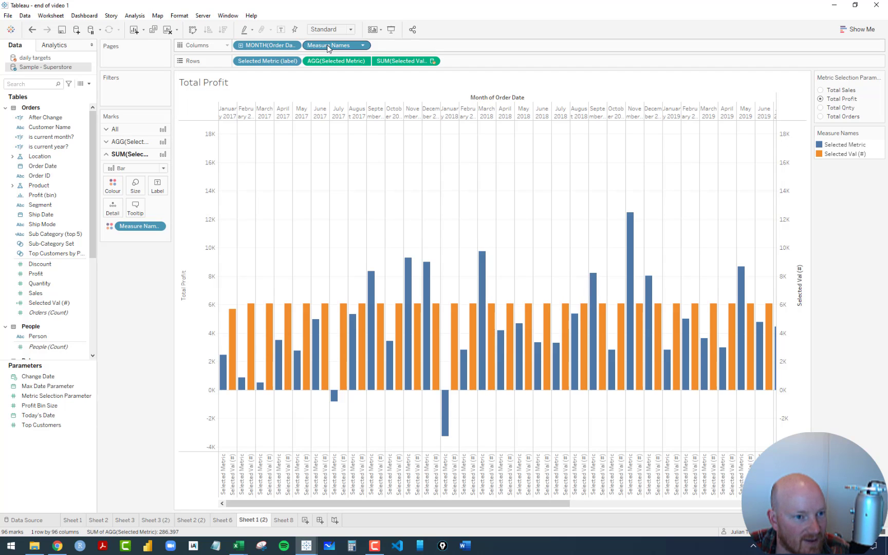
left_click_drag(328, 47, 128, 304)
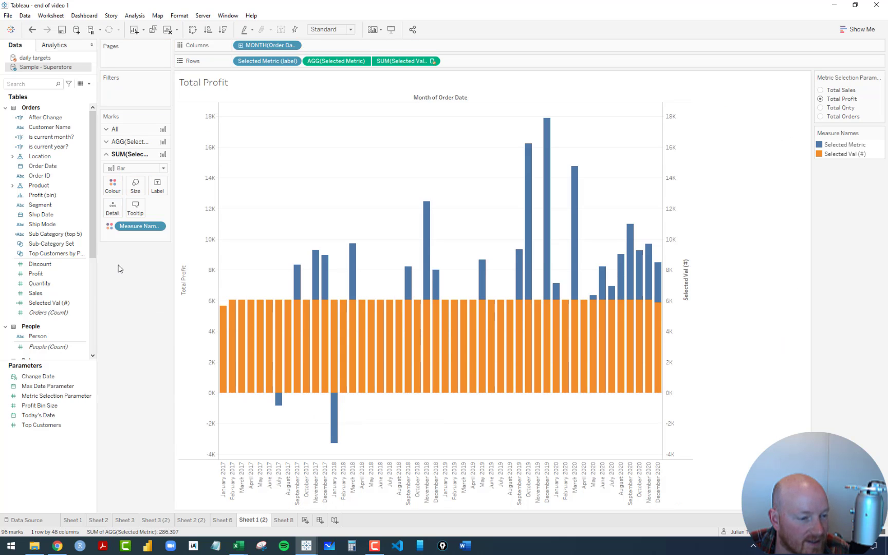
Step: Change the mark type of the SUM(Selected Val (#)) target series to Gantt Bar
left_click(117, 169)
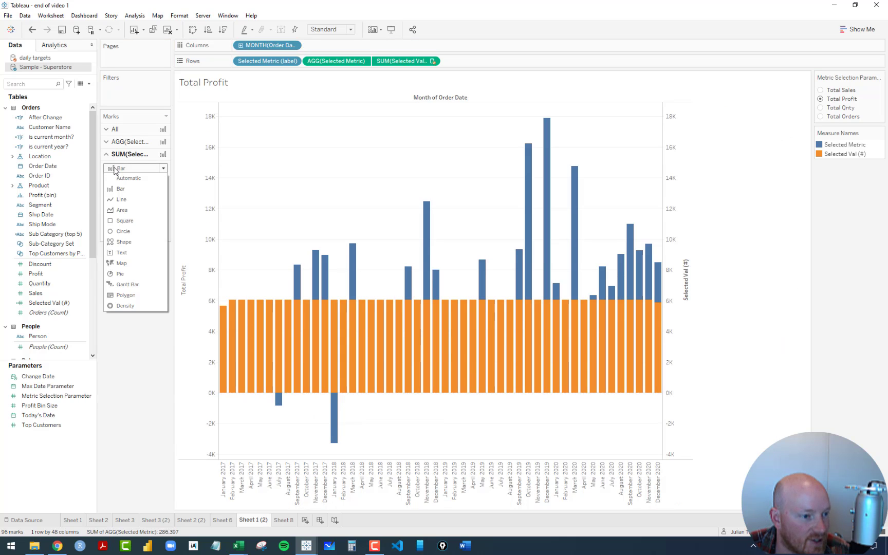
left_click(127, 284)
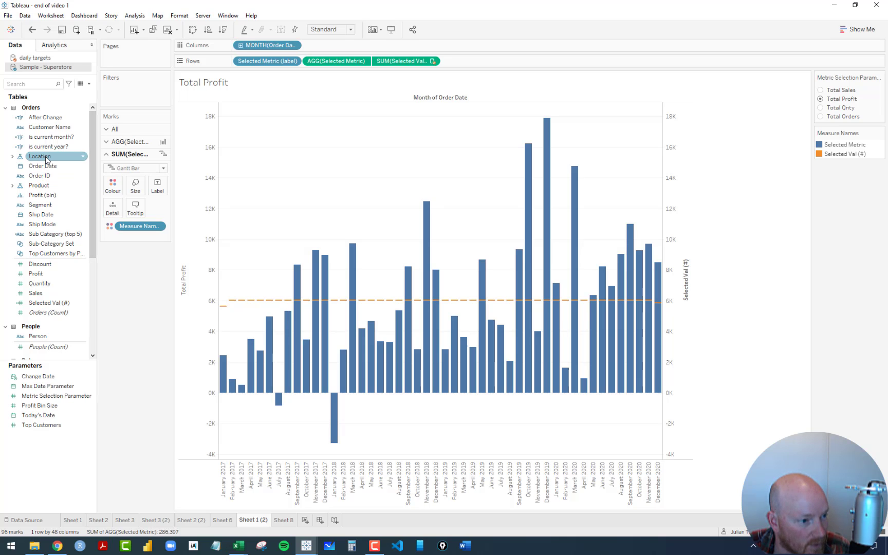
Step: Show filters for Category and Sub-Category from the Superstore product hierarchy on the chart
left_click(12, 186)
right_click(45, 199)
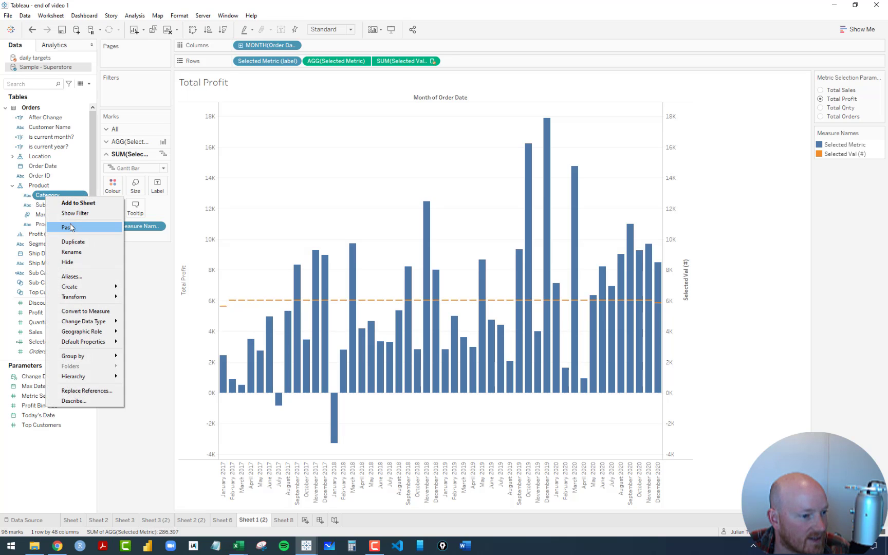
left_click(72, 216)
right_click(45, 206)
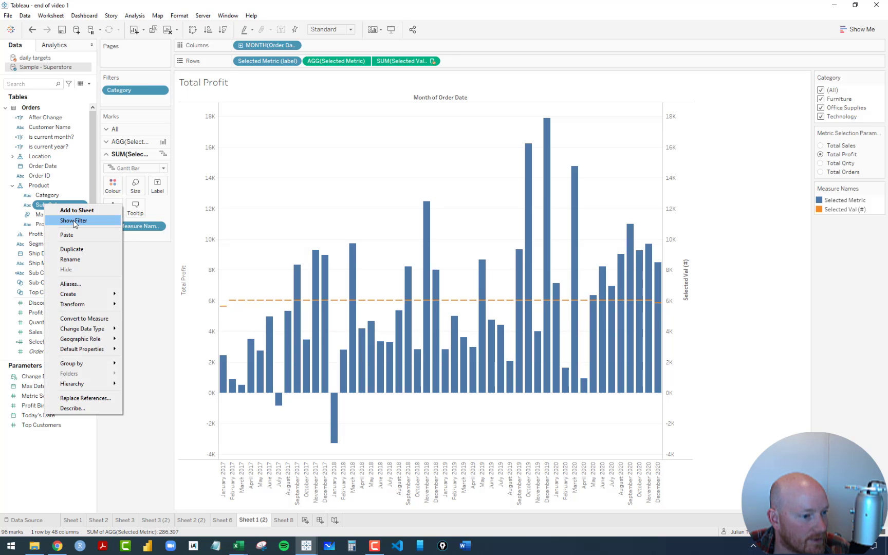
left_click(73, 222)
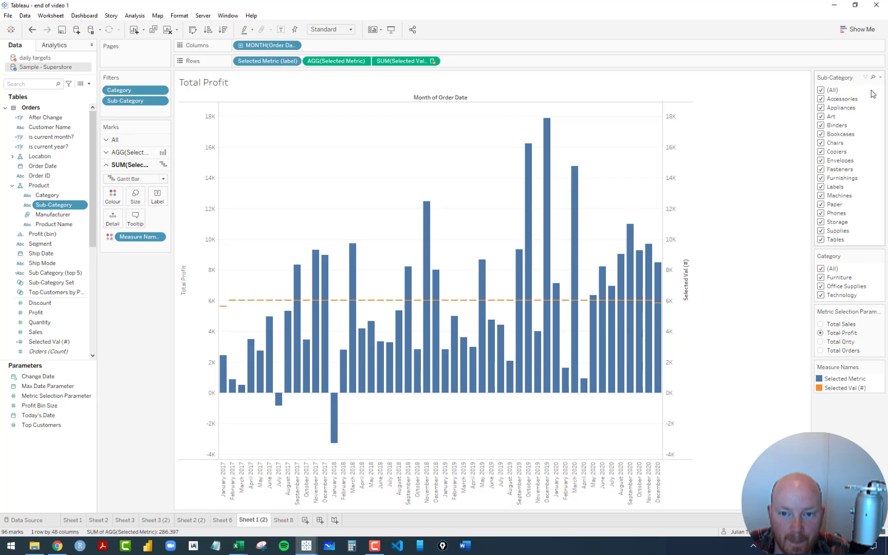
Step: Change the Sub-Category and Category filters to single-value lists and place Category above Sub-Category
left_click(880, 77)
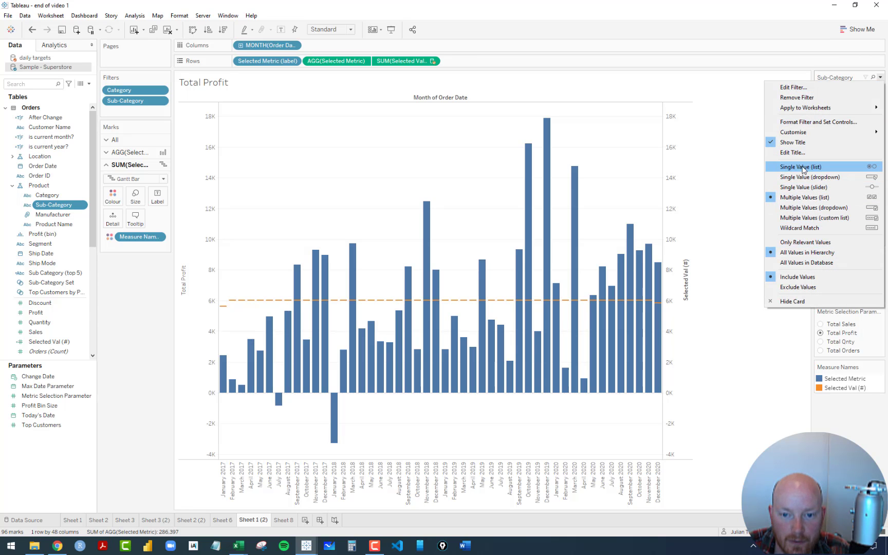
left_click(817, 166)
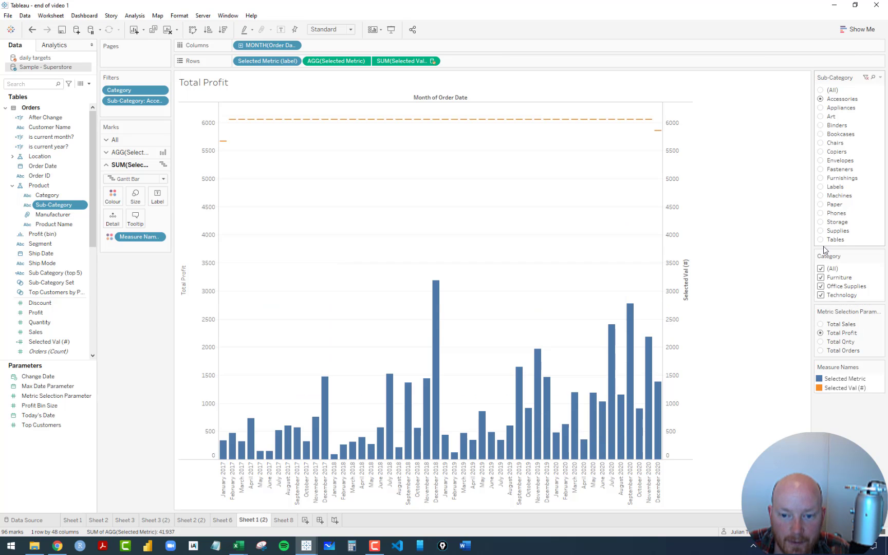
left_click(880, 256)
left_click(834, 346)
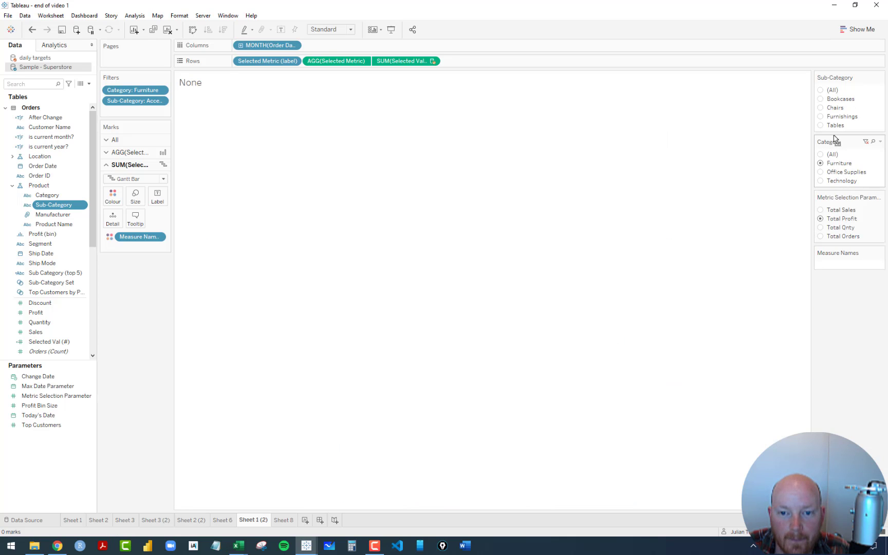
left_click_drag(835, 138, 838, 76)
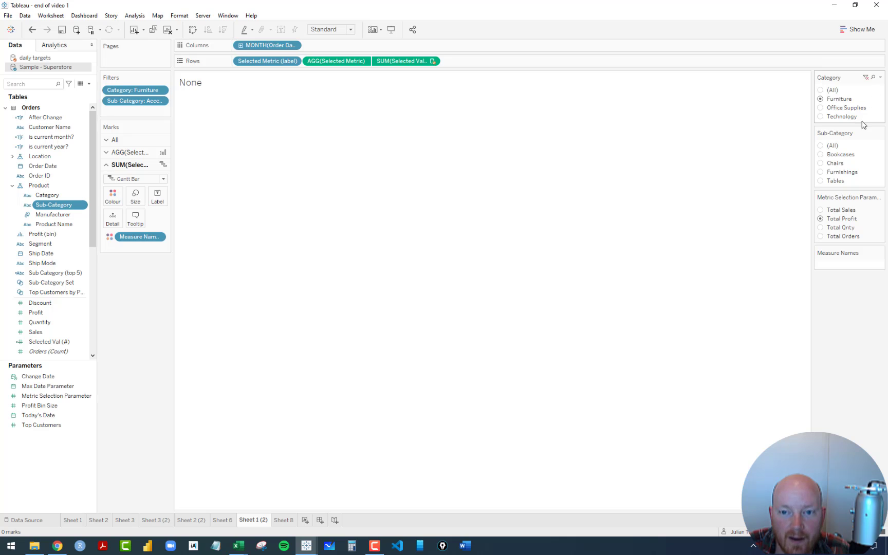
Step: Restrict the Sub-Category filter list to only relevant values and reset both product filters to (All)
left_click(881, 132)
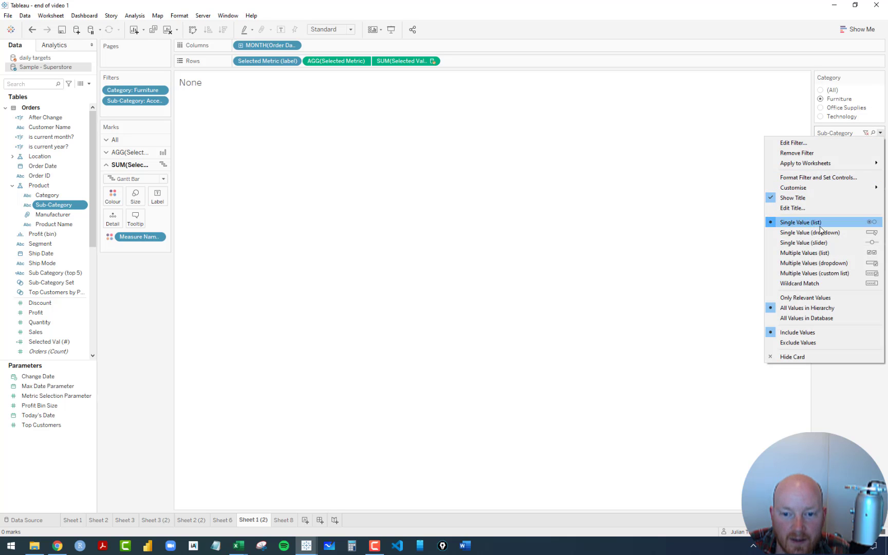
left_click(805, 299)
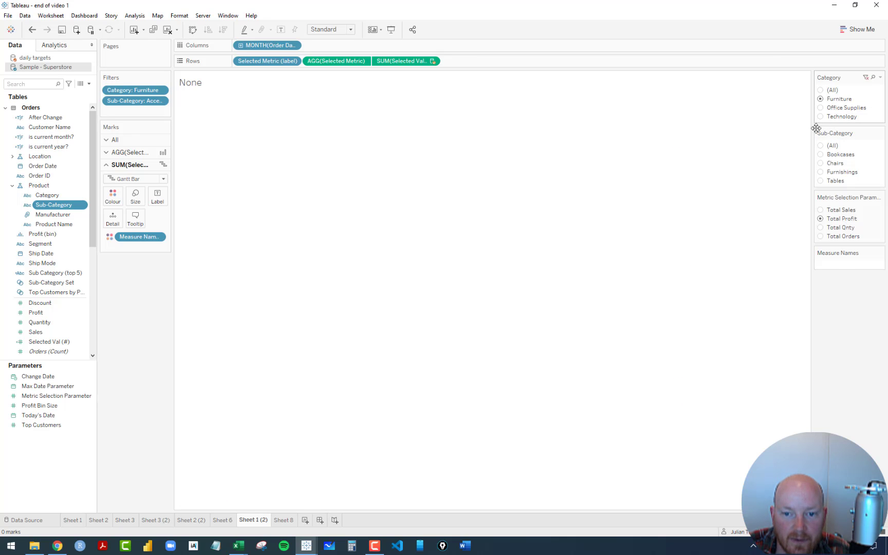
left_click(821, 147)
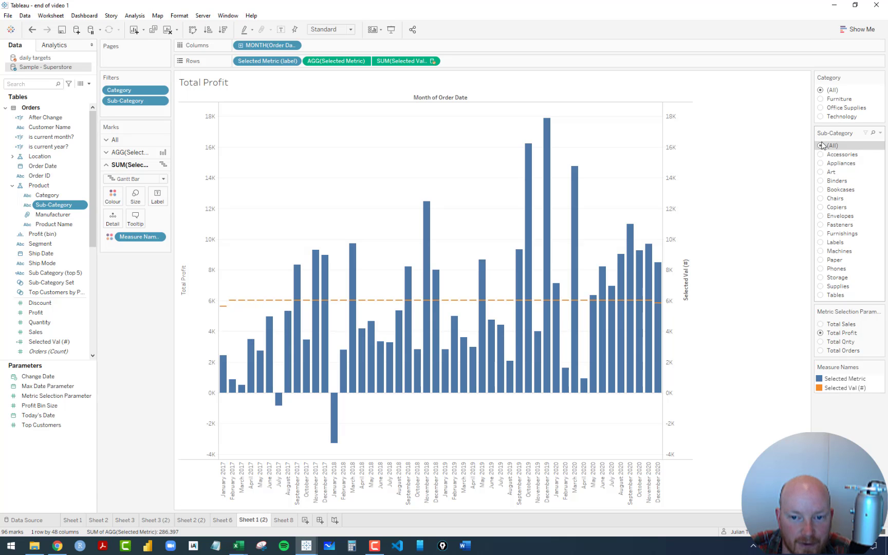
Step: Alternate the Category filter between Furniture and (All) to compare profit against the target markers
left_click(821, 99)
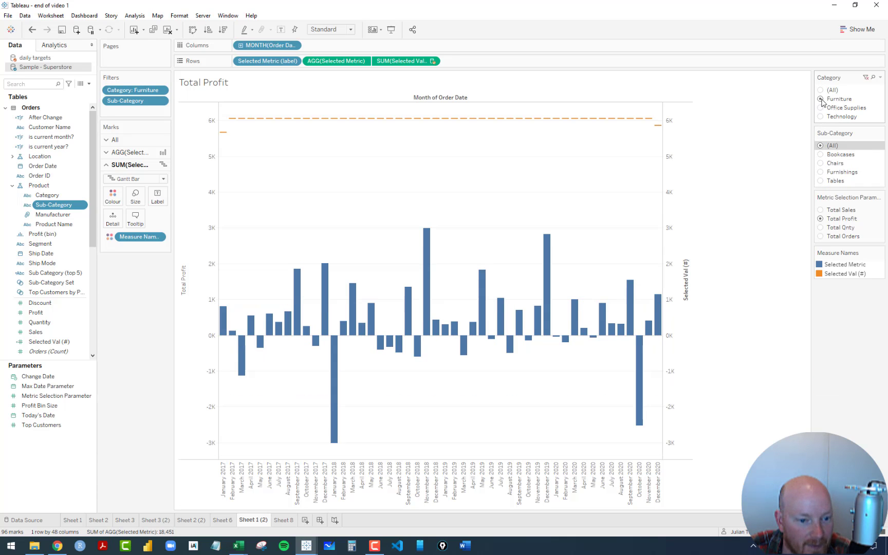
left_click(821, 90)
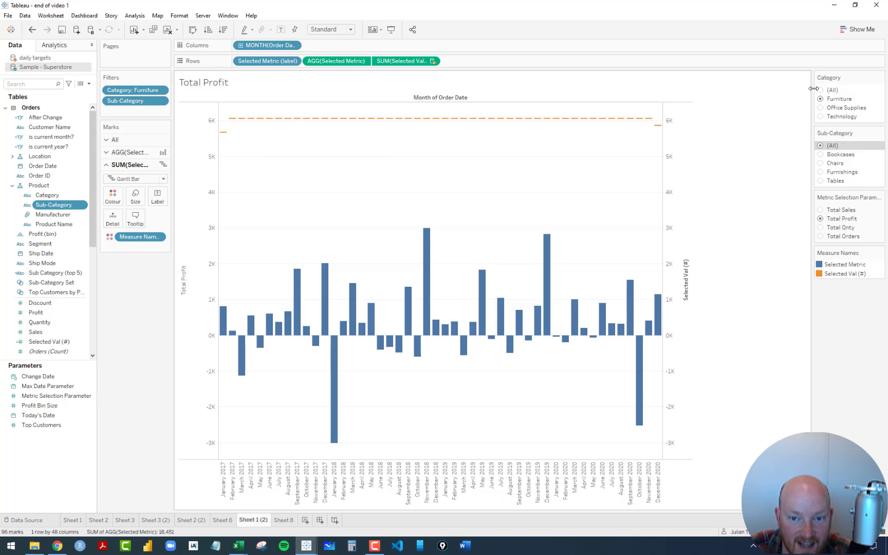
left_click(821, 99)
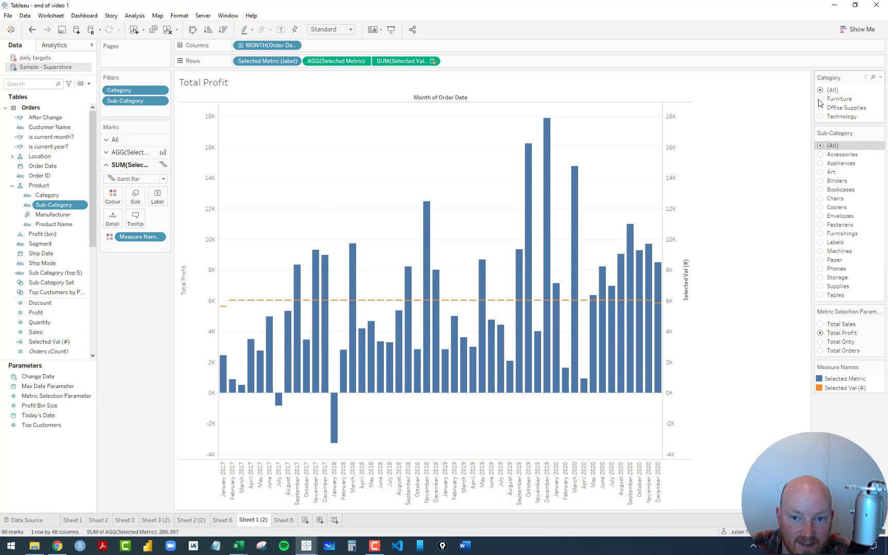
Step: Switch the Category filter through Office Supplies and Technology, then back to (All), comparing profit against the target markers
left_click(821, 108)
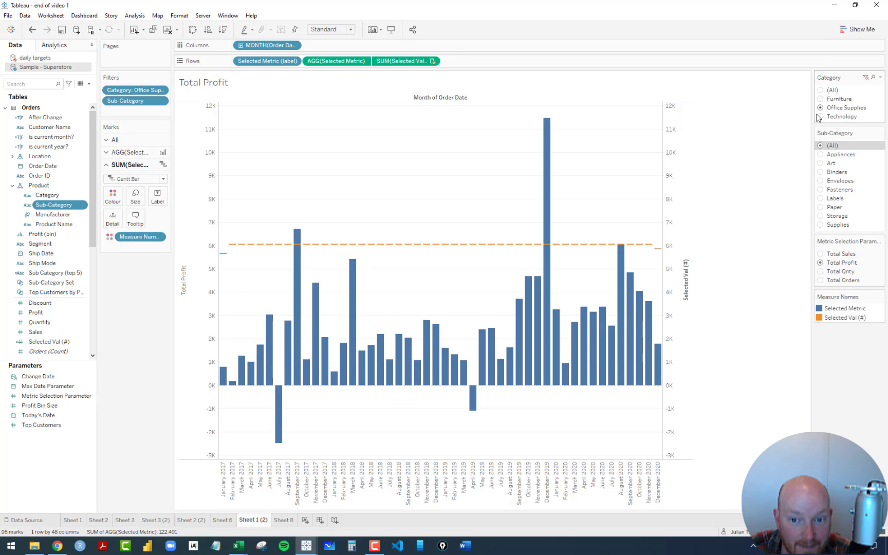
left_click(821, 117)
left_click(821, 90)
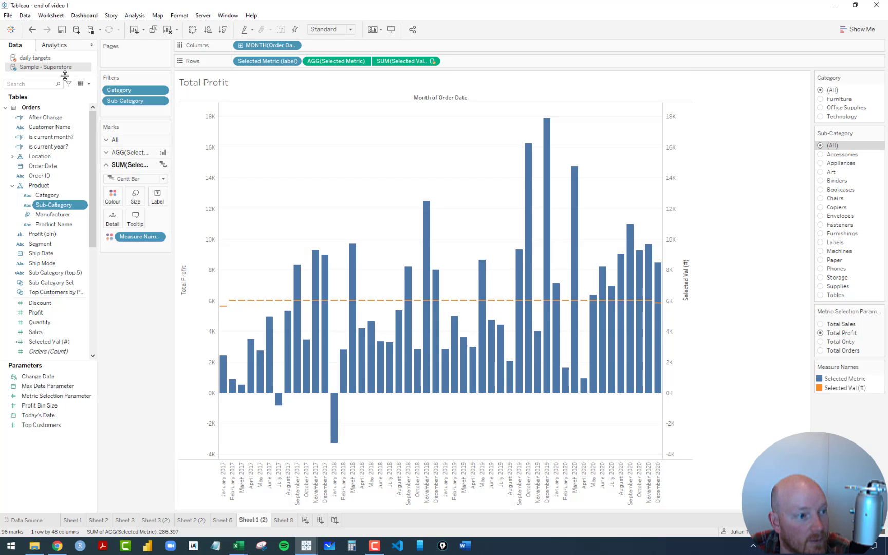
Step: Display the fields of the daily targets data source
left_click(31, 58)
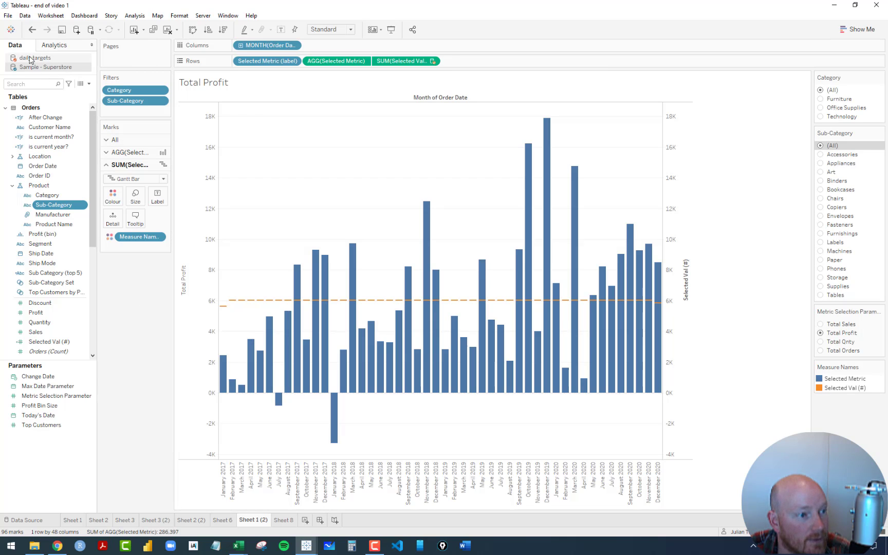
left_click(25, 16)
left_click(39, 81)
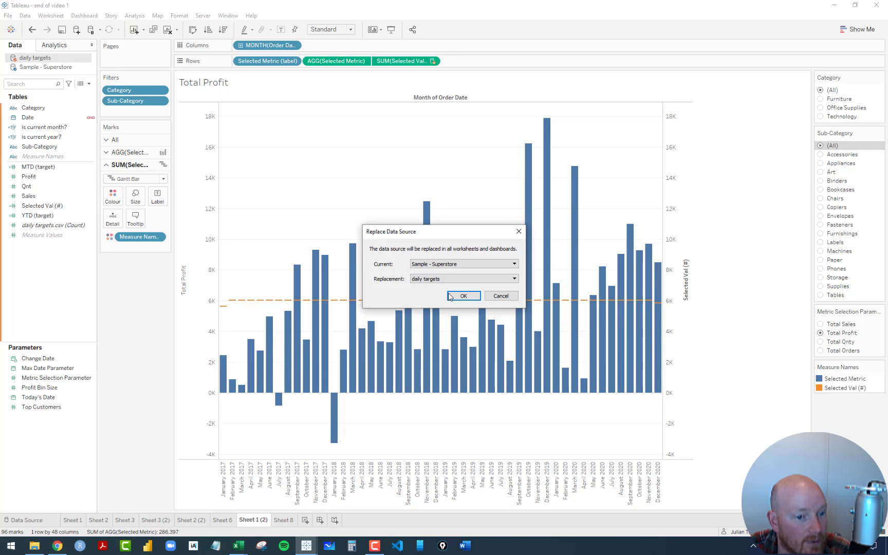
left_click(513, 296)
Step: Add a blend relationship mapping Category in Sample - Superstore to Category in daily targets
left_click(27, 16)
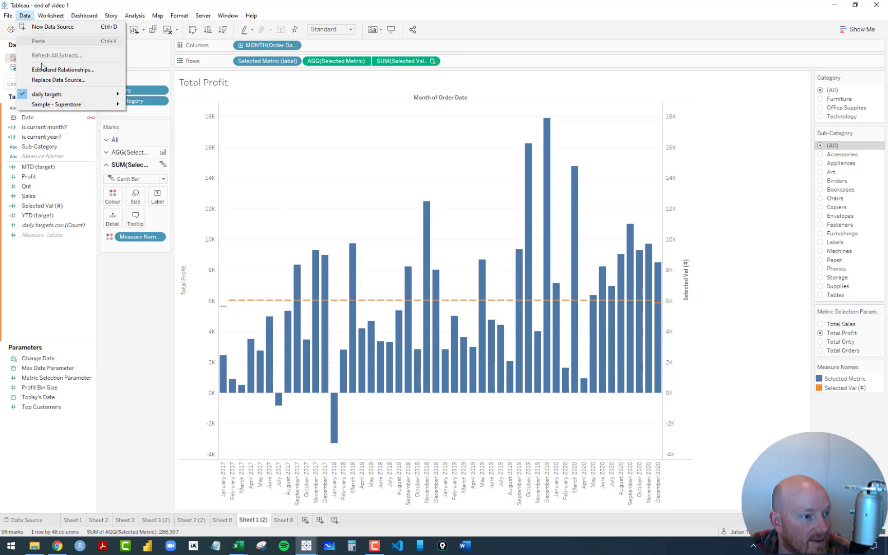
left_click(47, 70)
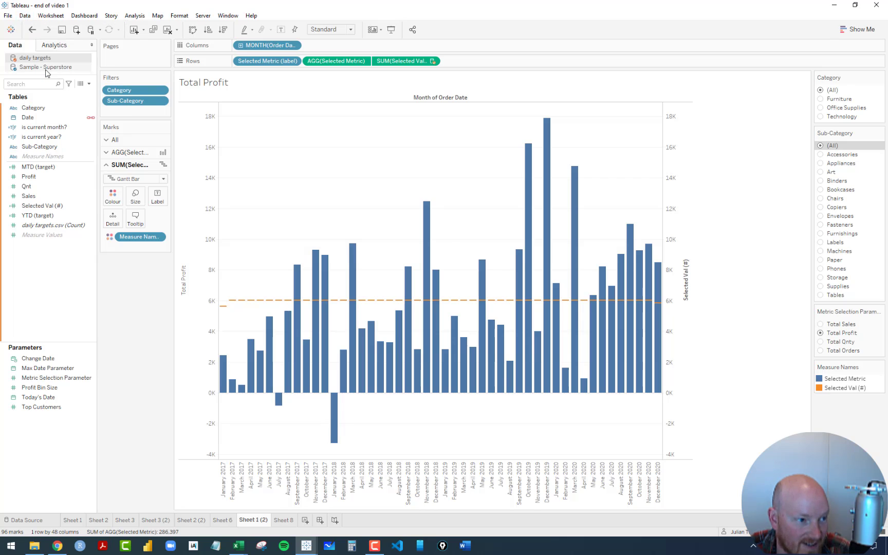
left_click(428, 331)
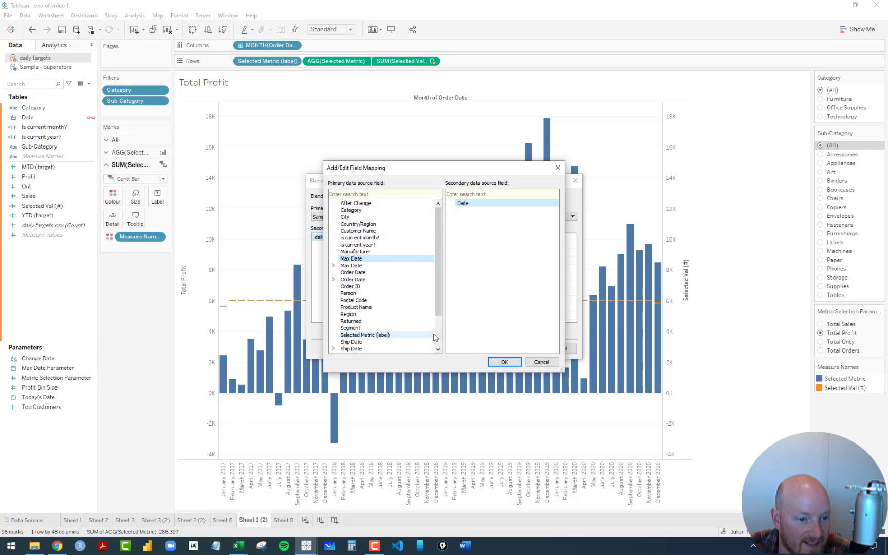
left_click(351, 210)
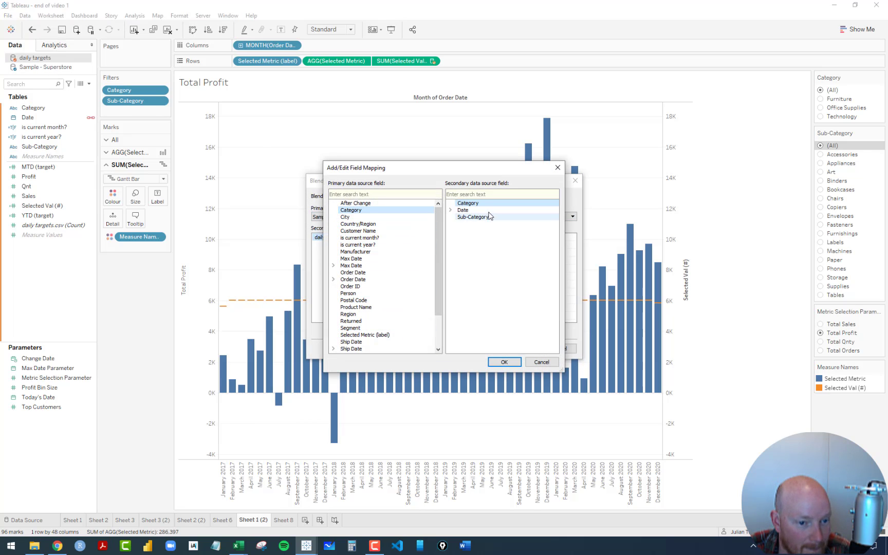
left_click(465, 203)
left_click(505, 362)
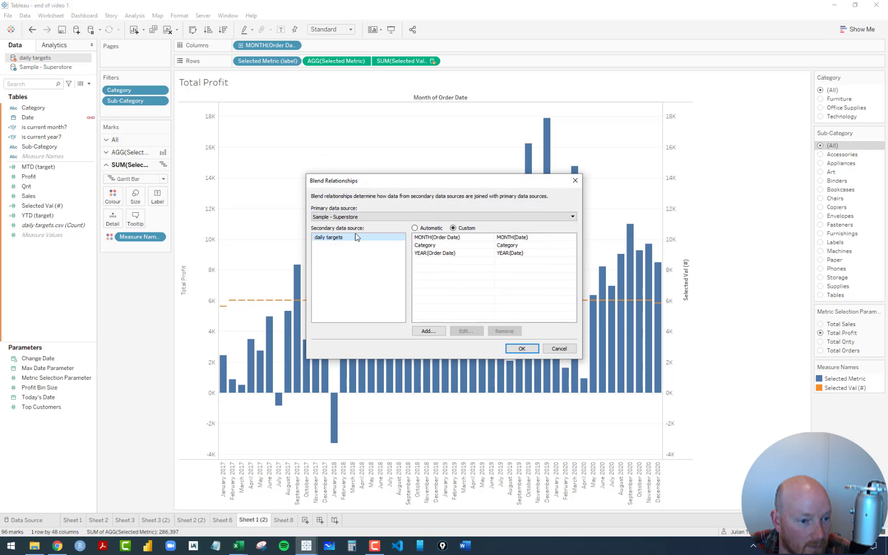
Step: Add a blend relationship mapping Sub-Category in Superstore to Sub-Category in daily targets, and apply the custom relationships
left_click(428, 331)
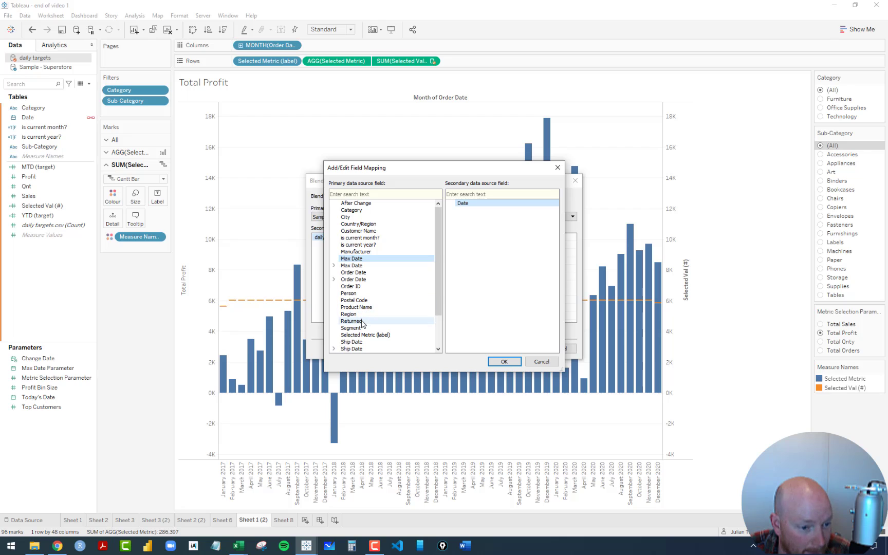
scroll(383, 332, "down", 2)
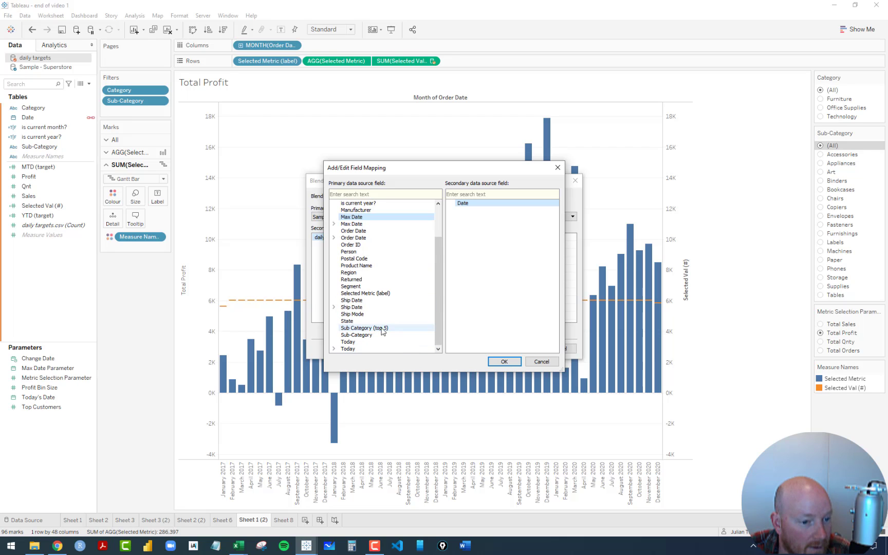
left_click(357, 335)
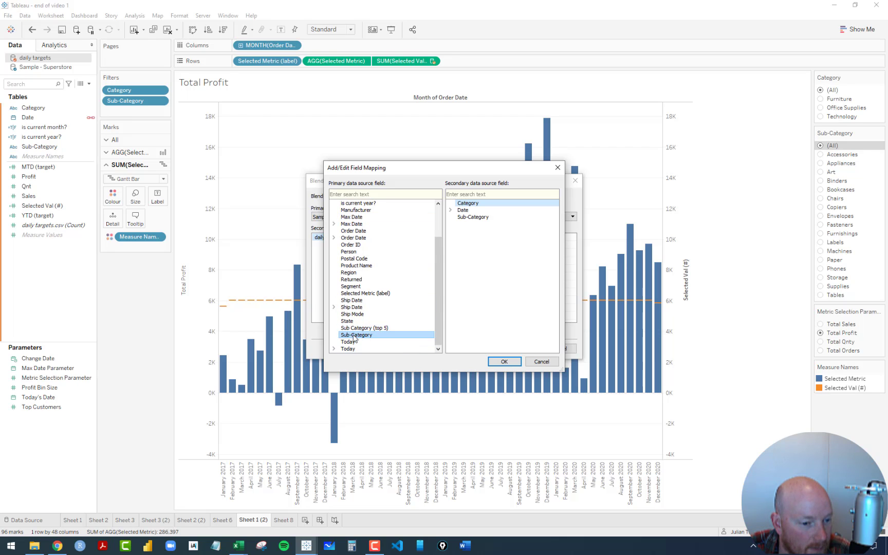
left_click(475, 216)
left_click(502, 363)
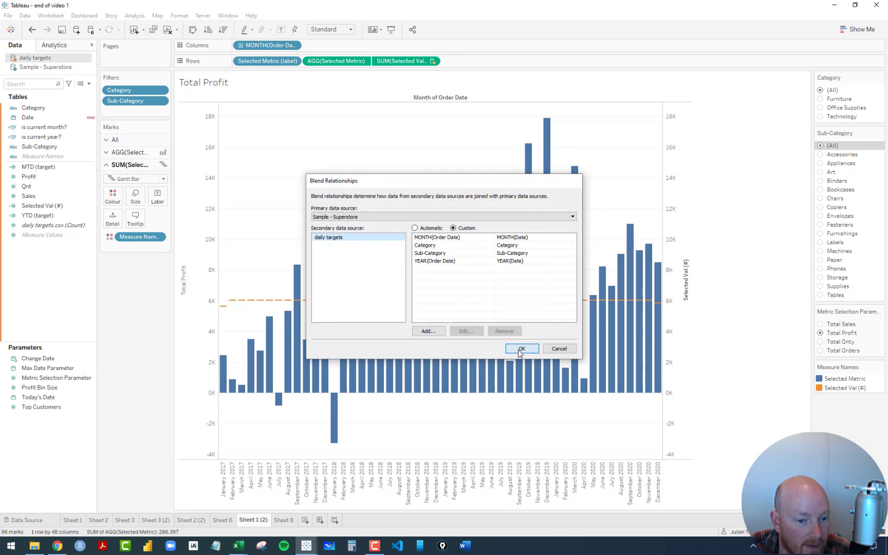
left_click(521, 349)
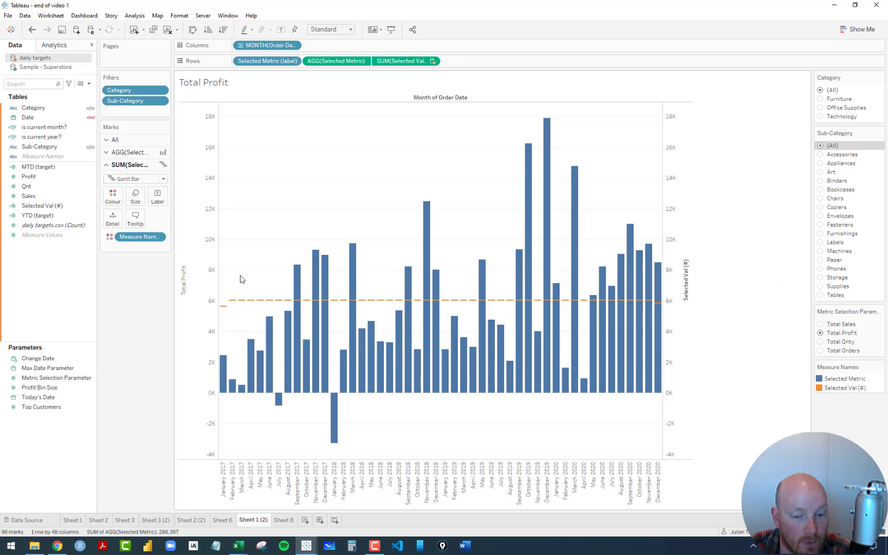
Step: Check the target markers with the Category filter on (All) and Office Supplies, returning it to (All)
mouse_move(309, 384)
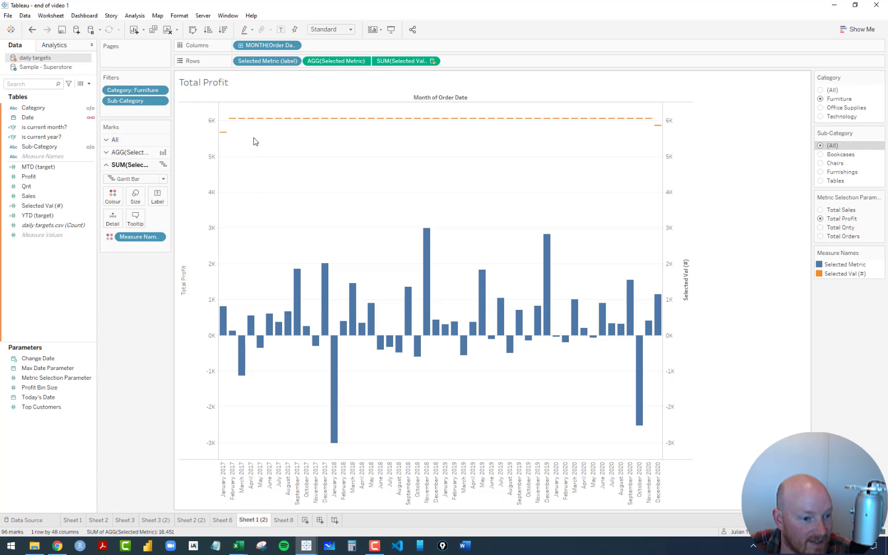
left_click(821, 91)
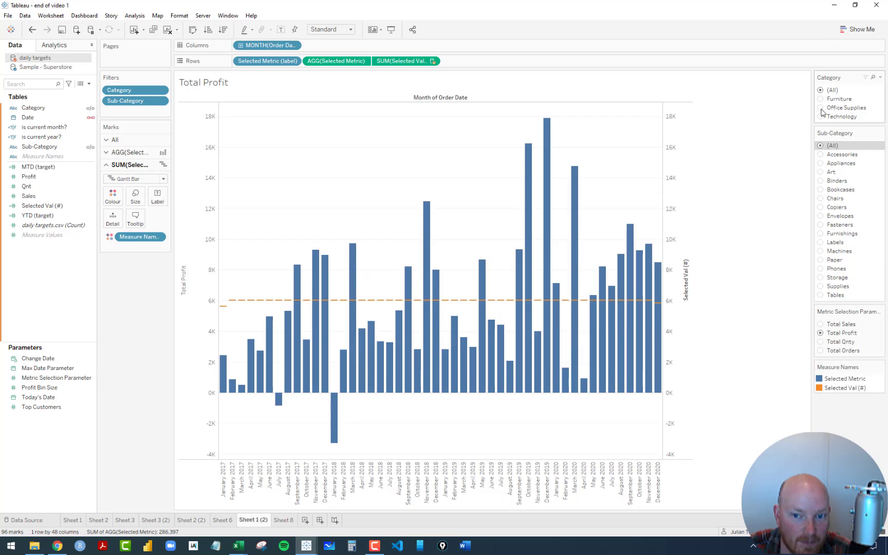
left_click(821, 108)
left_click(821, 90)
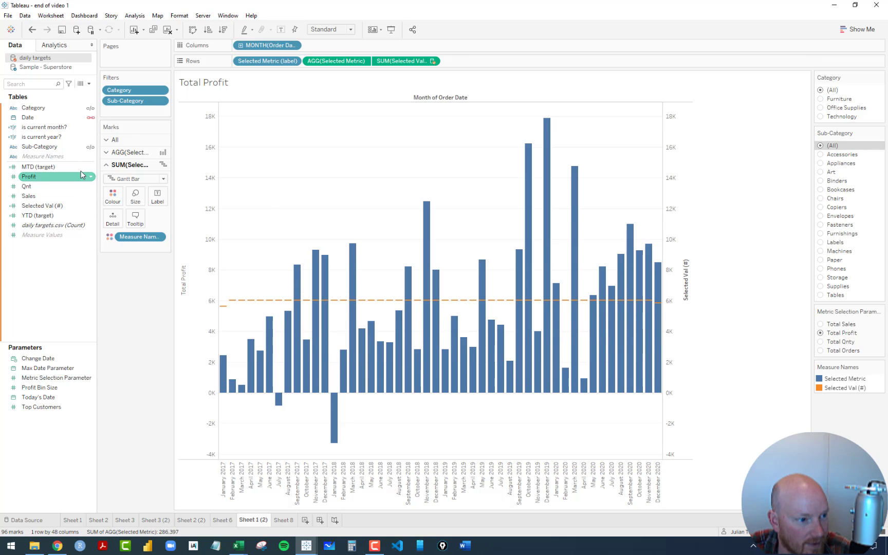
Step: Activate the blend links on Sub-Category and Category in the daily targets source
left_click(90, 147)
left_click(91, 110)
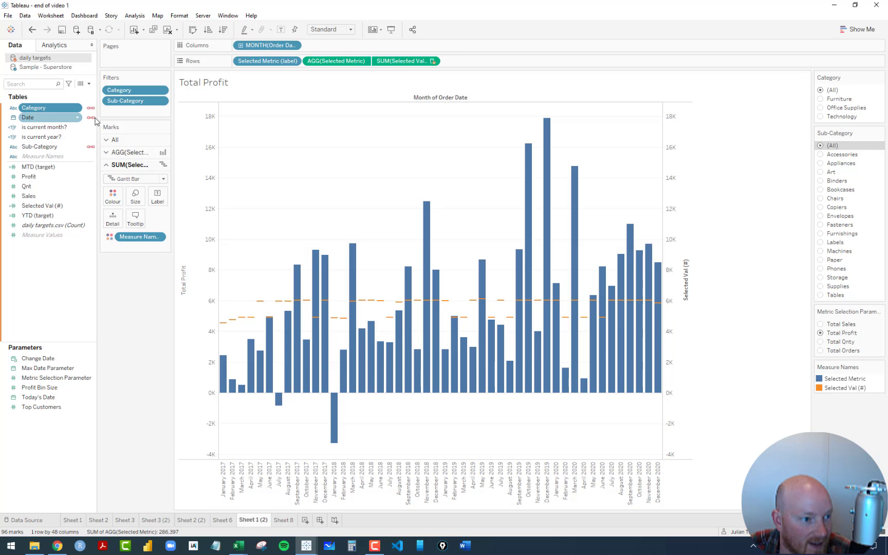
Step: Test the linked targets by switching the Category filter among Furniture, (All) and Office Supplies, ending on Technology
left_click(821, 99)
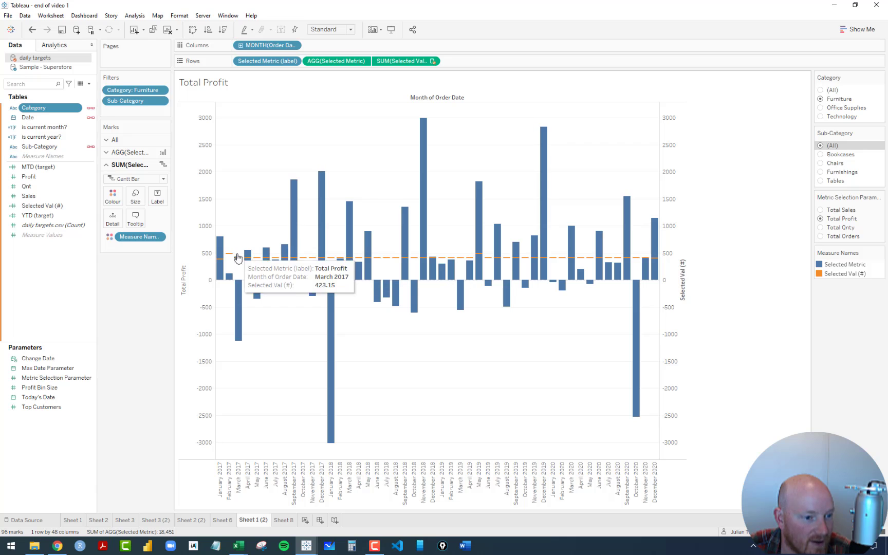
left_click(821, 90)
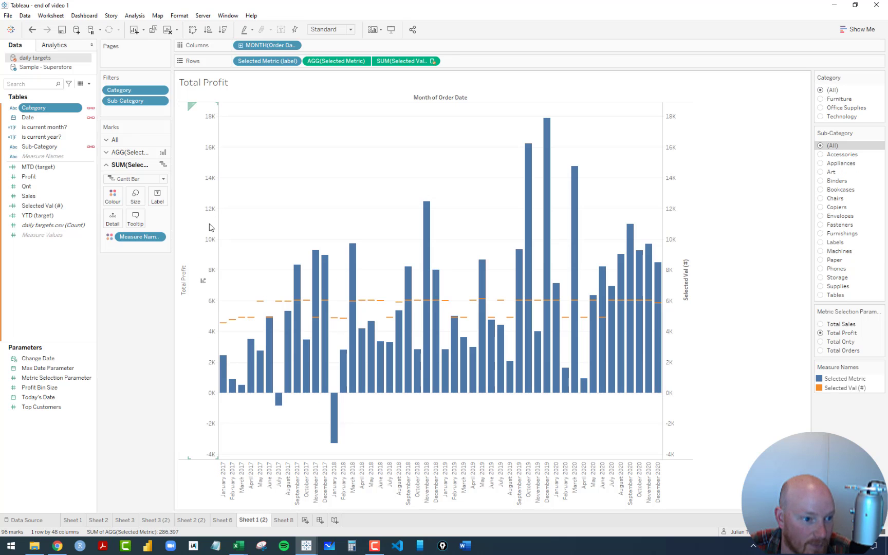
left_click(821, 100)
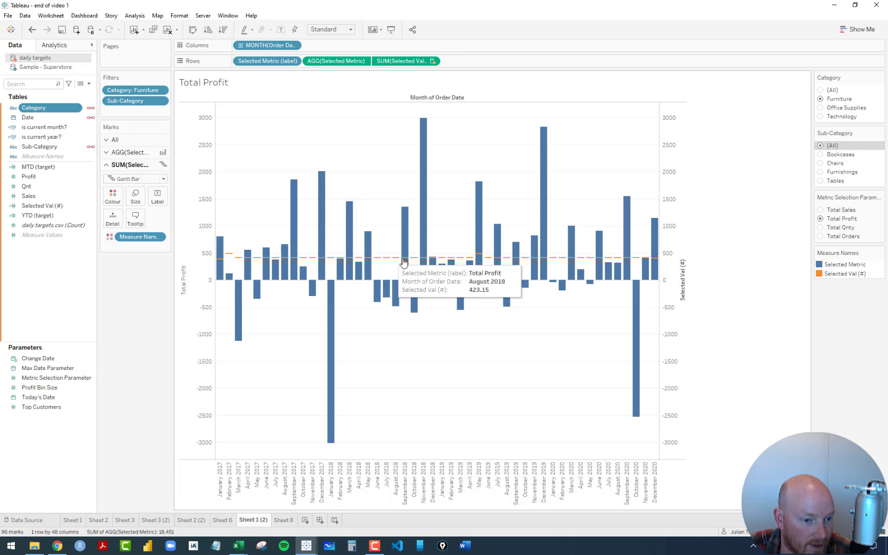
left_click(821, 108)
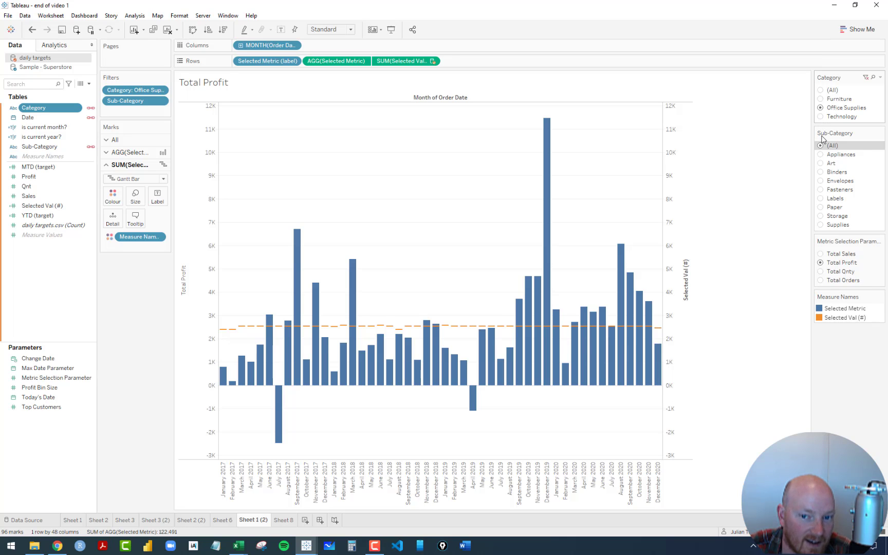
left_click(821, 117)
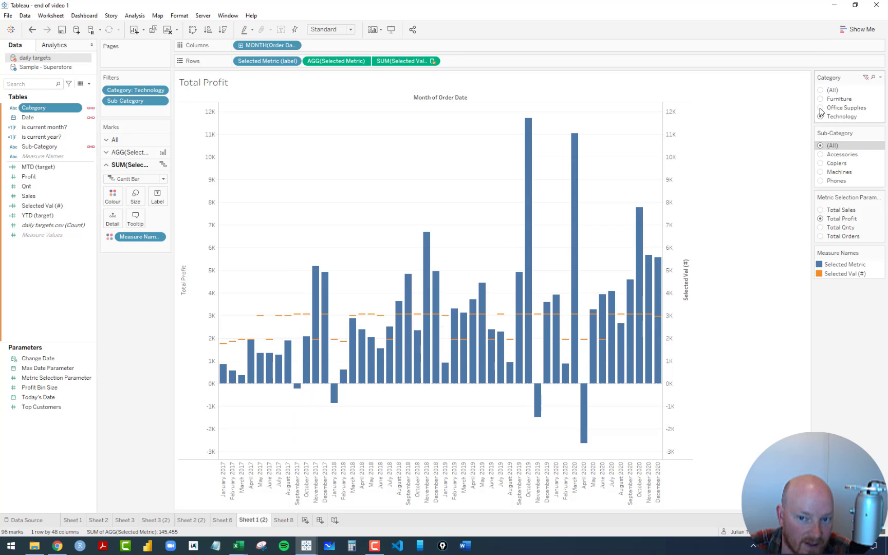
Step: Compare profit with targets for the Accessories, Copiers and Machines sub-categories, leaving the Sub-Category filter on Accessories
left_click(821, 155)
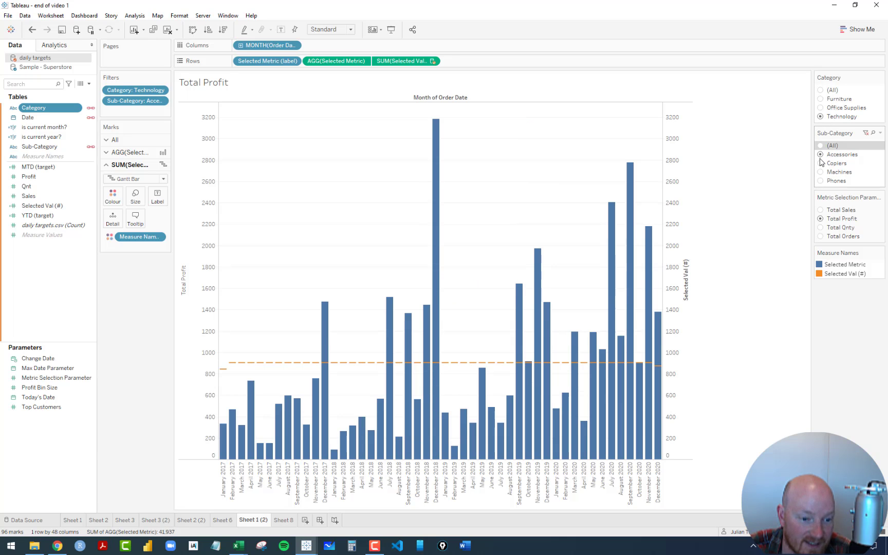
left_click(821, 163)
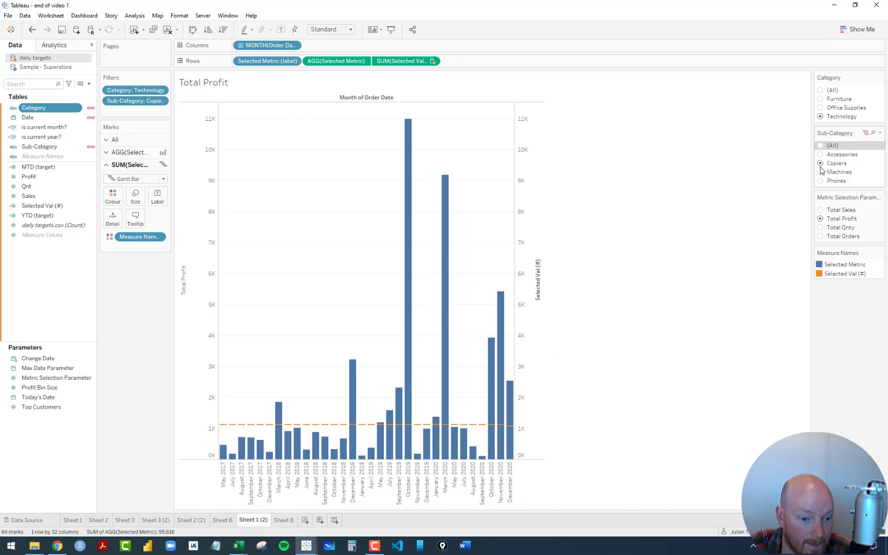
left_click(821, 173)
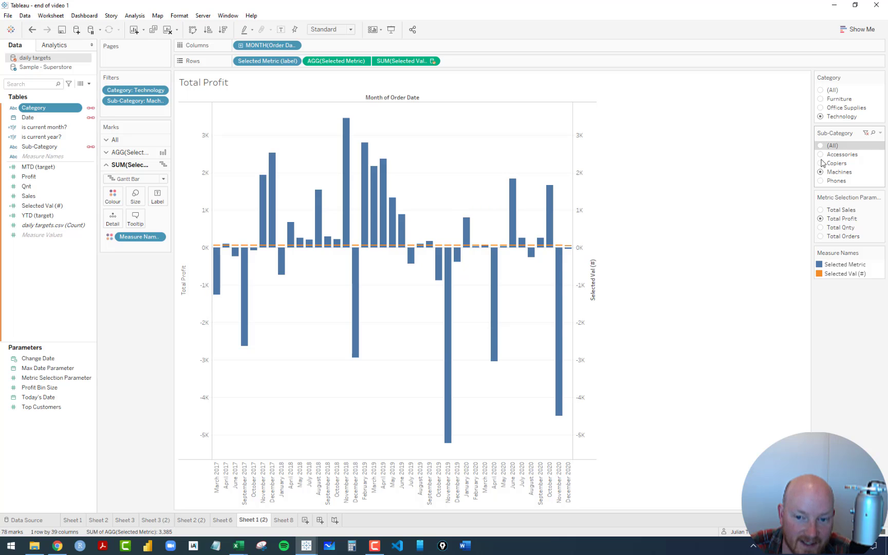
left_click(821, 163)
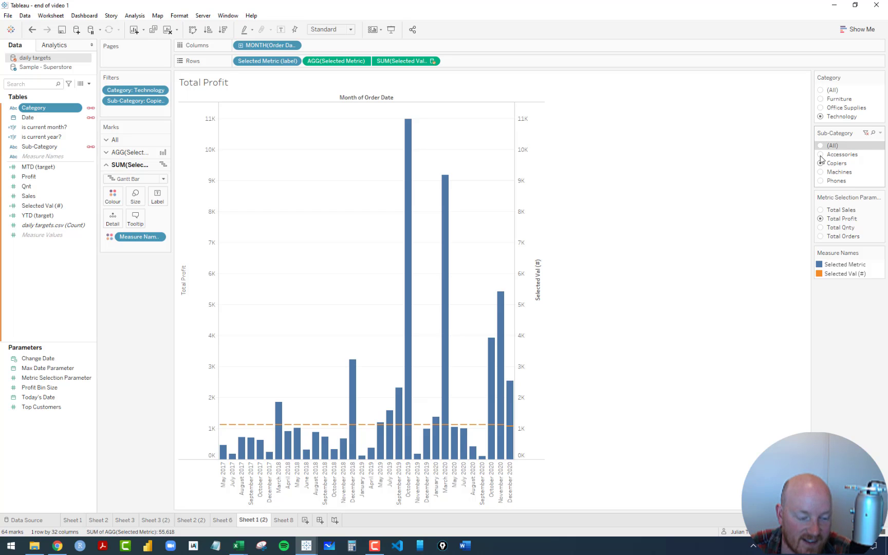
left_click(821, 155)
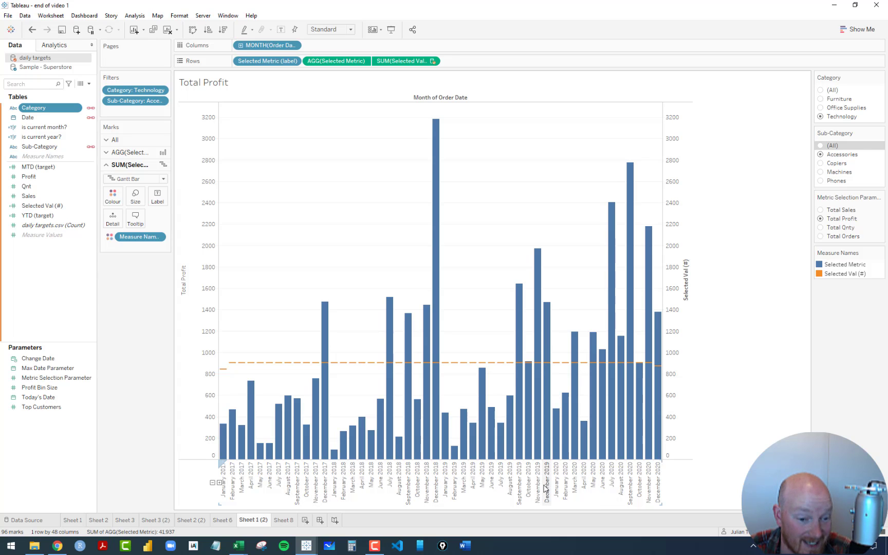
Step: Change Order Date on Columns from months to individual full-date days
right_click(266, 47)
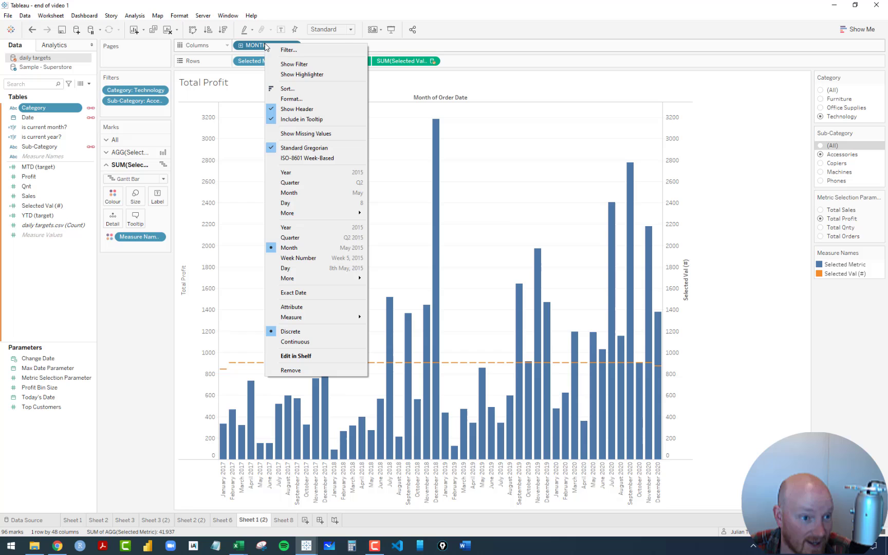
left_click(297, 269)
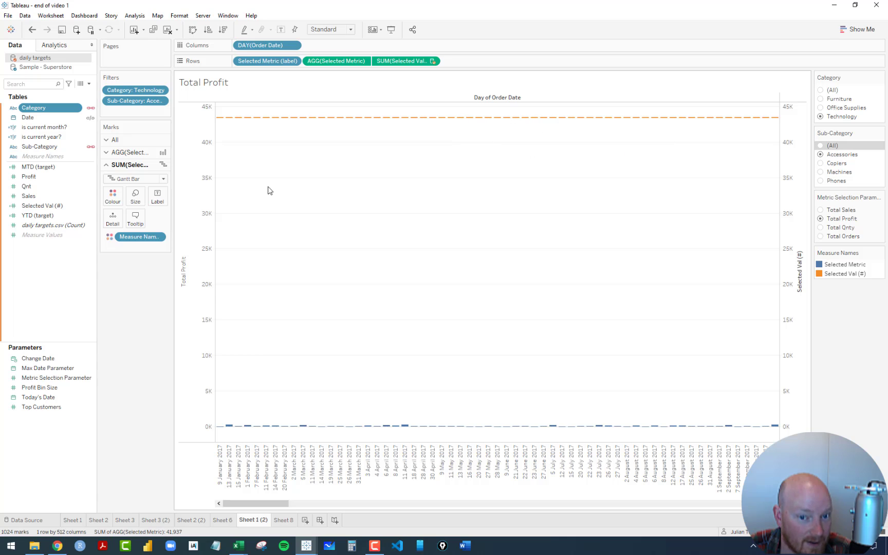
Step: Add a blend relationship matching DAY(Order Date) to DAY(Date), and activate the Date link in the daily targets source
left_click(26, 16)
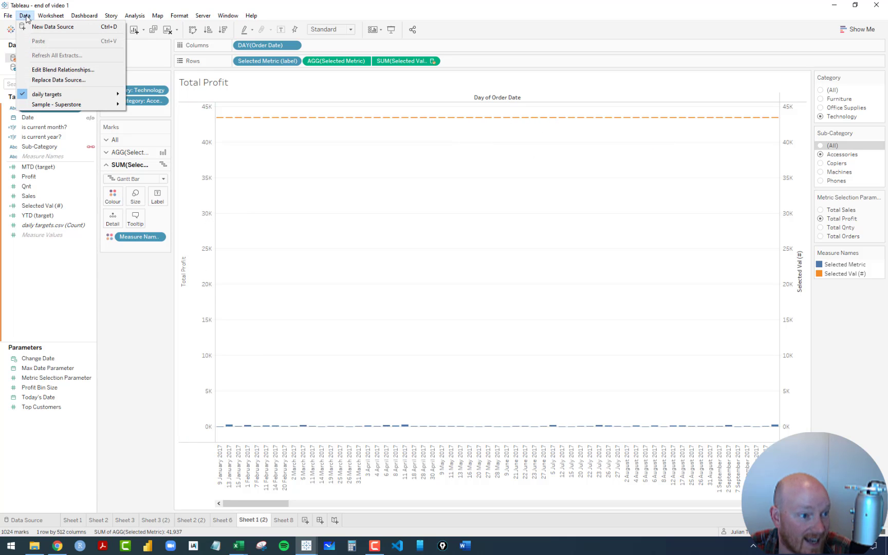
mouse_move(53, 98)
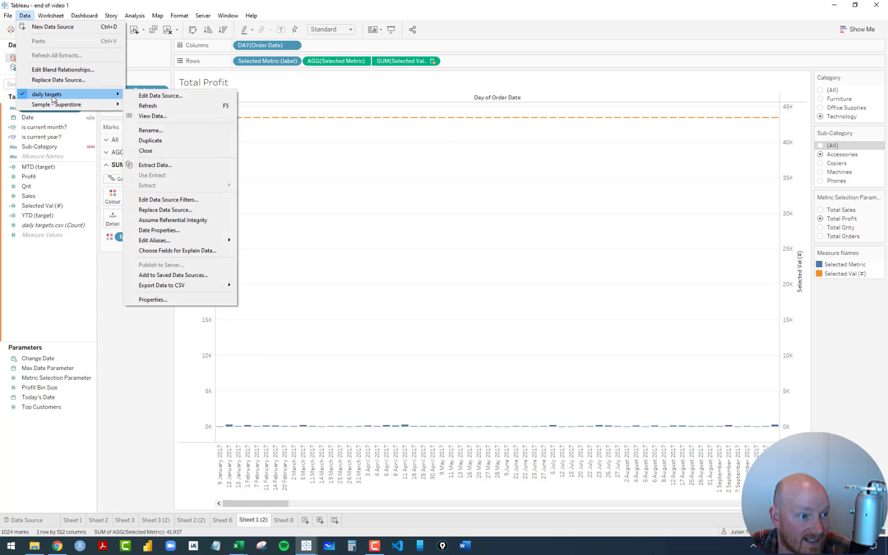
left_click(50, 69)
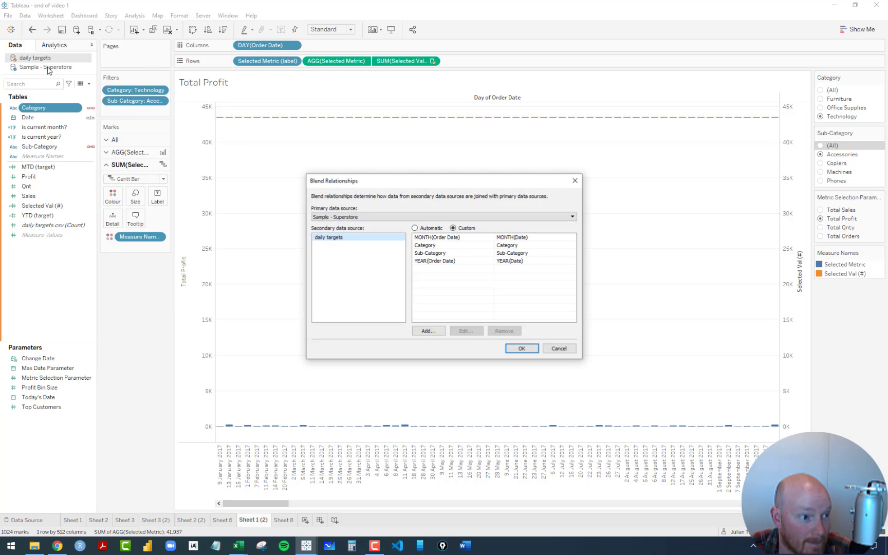
left_click(437, 333)
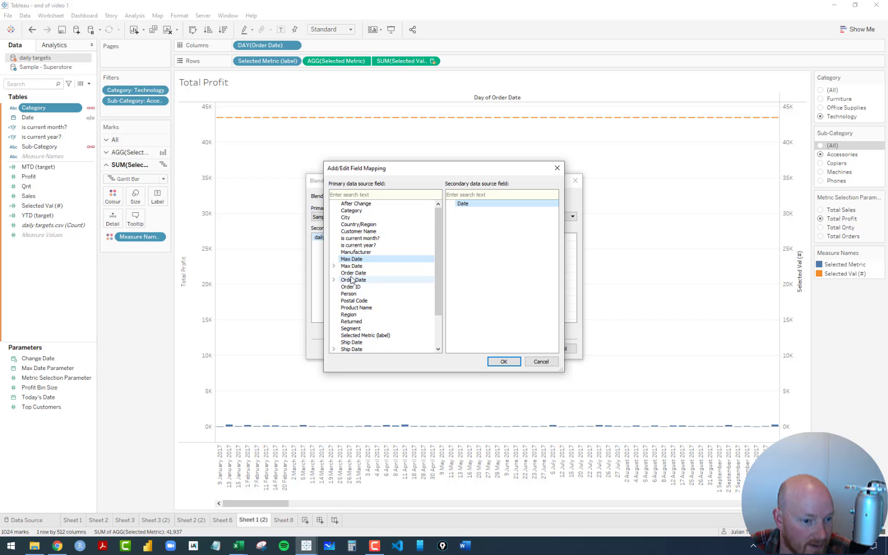
left_click(334, 280)
scroll(374, 315, "down", 2)
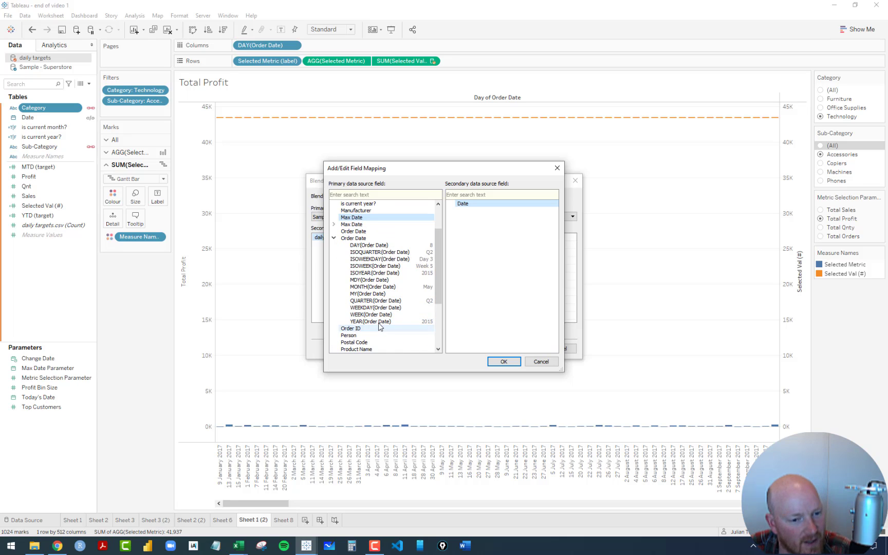
left_click(359, 246)
left_click(451, 217)
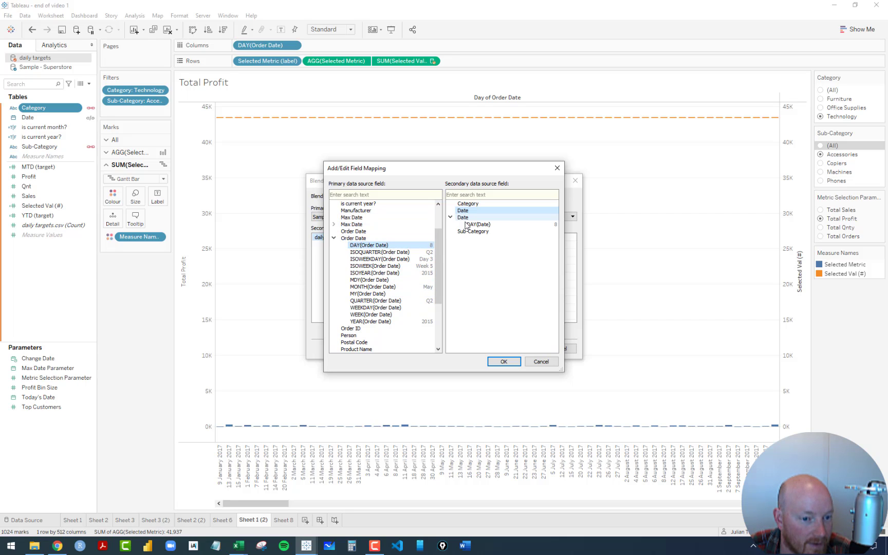
left_click(476, 224)
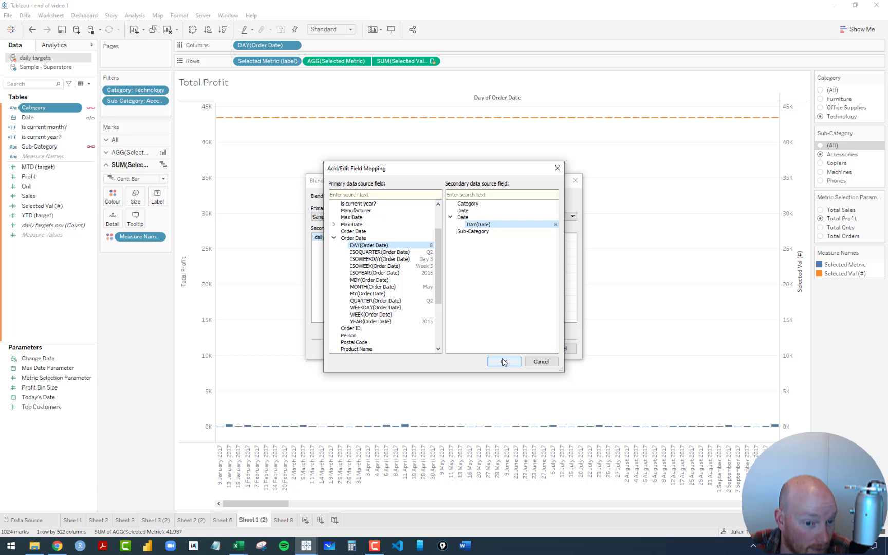
left_click(504, 362)
left_click(514, 349)
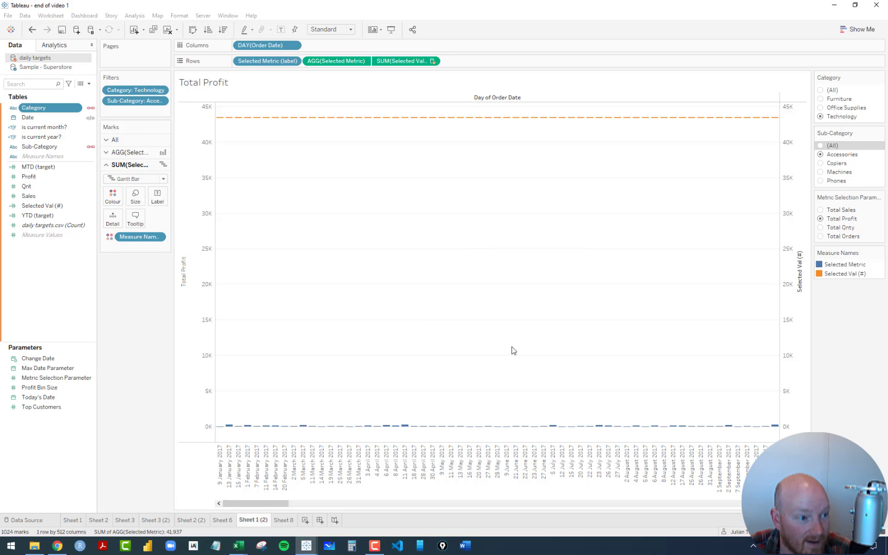
left_click(91, 117)
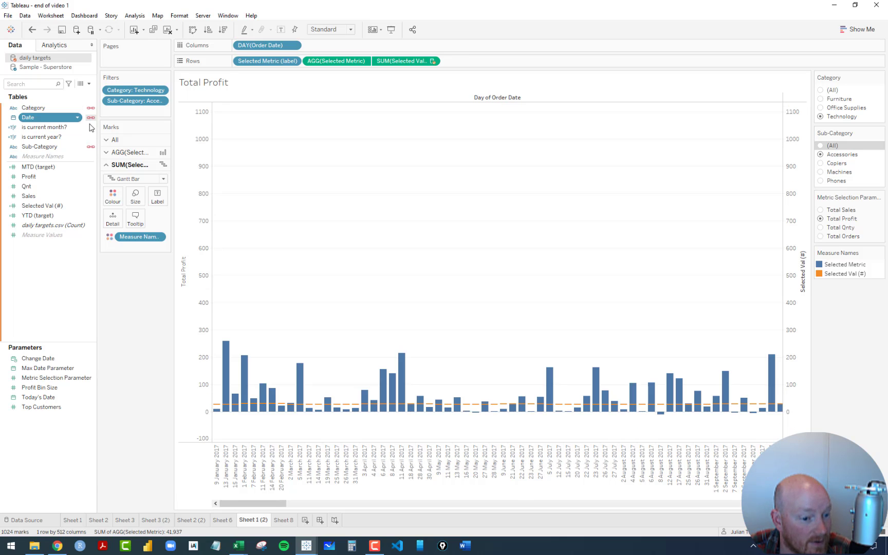
left_click(91, 117)
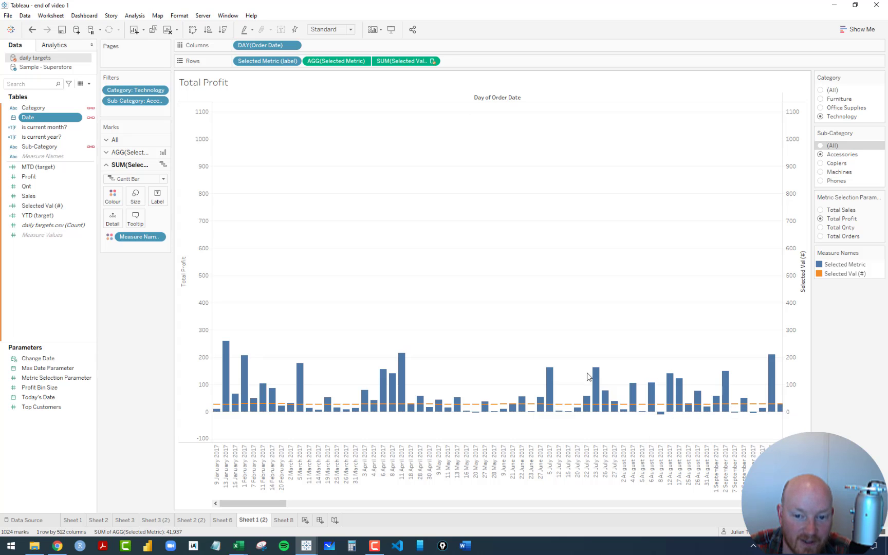
Step: Try placing Selected Metric after the target measure on Rows, and restore the original order of the two measures
left_click_drag(336, 61, 462, 62)
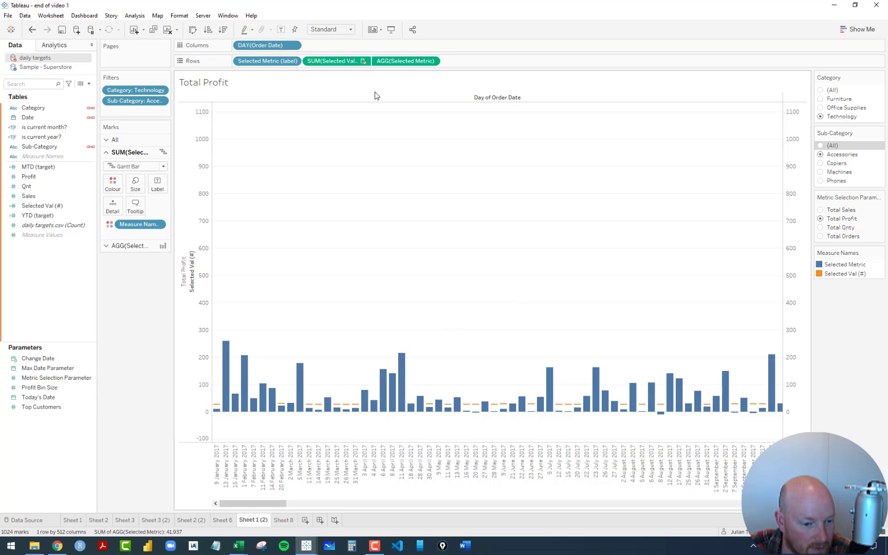
left_click_drag(385, 62, 490, 247)
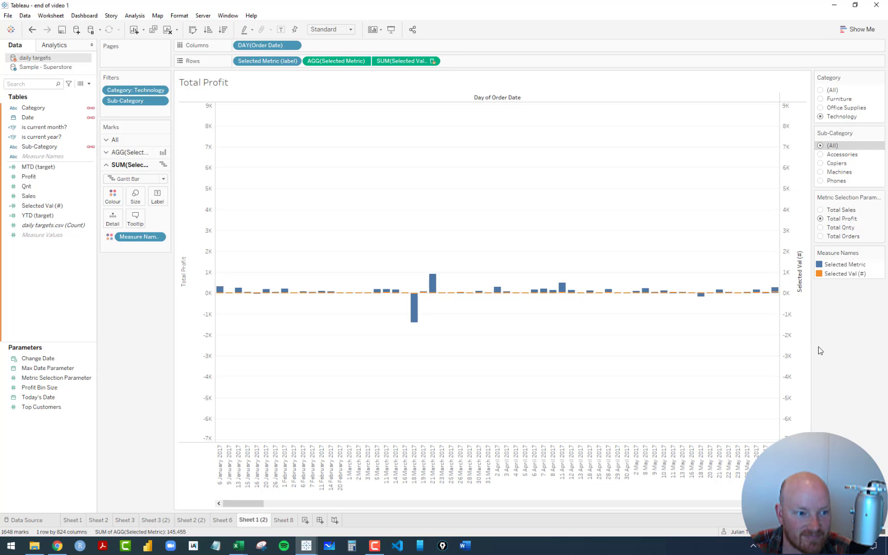
Step: Set the Category filter to (All) and check the range settings of the Total Profit axis
left_click(821, 93)
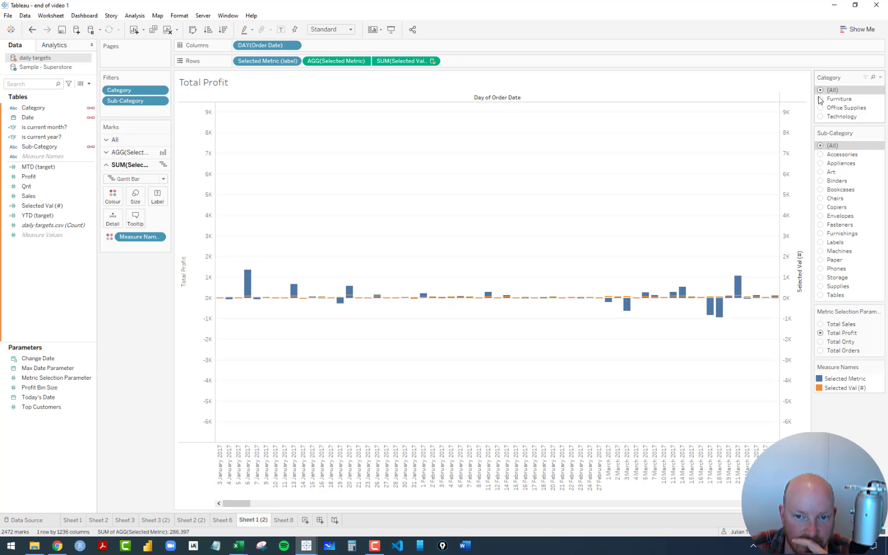
right_click(203, 221)
left_click(216, 226)
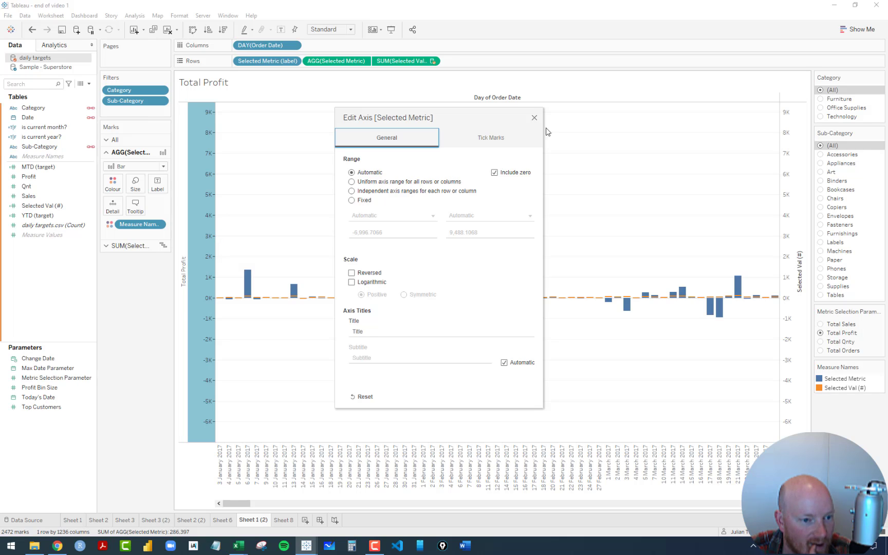
left_click(534, 118)
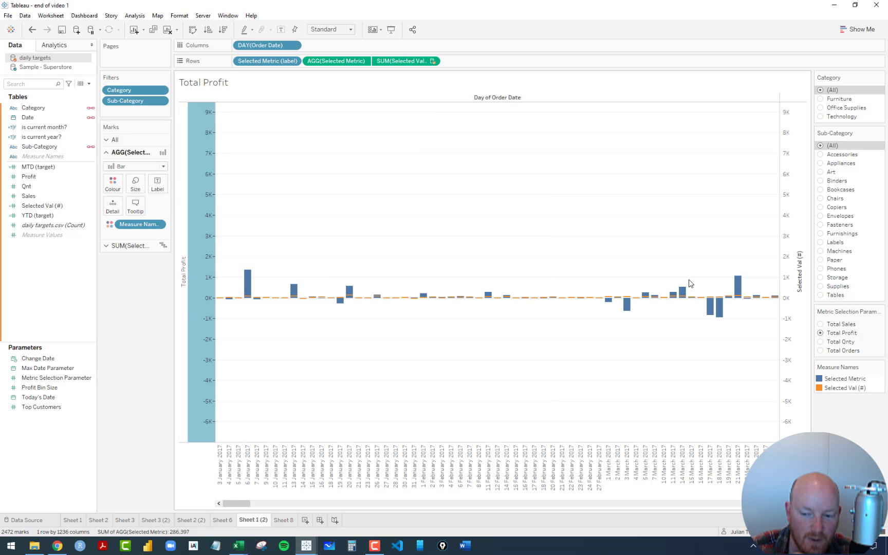
Step: Look at the monthly targets chart on Sheet 8 and return to Sheet 1 (2)
mouse_move(687, 287)
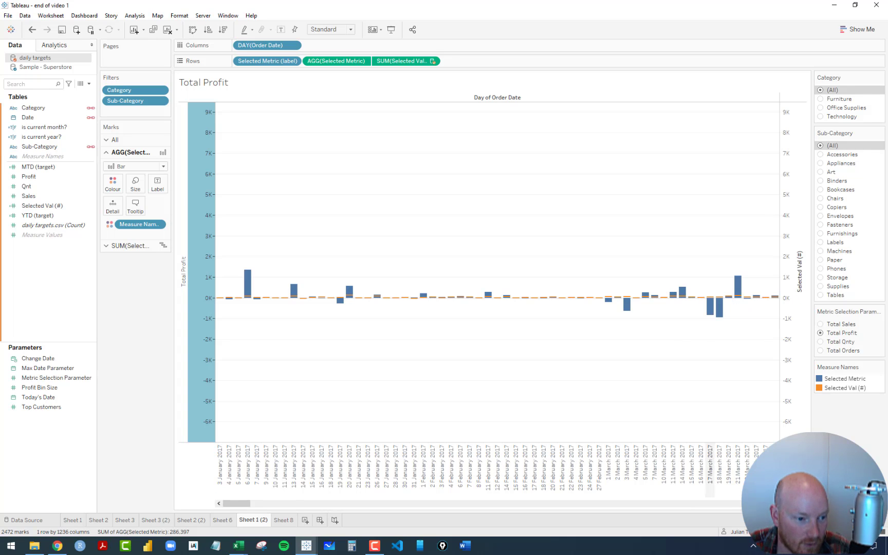
left_click(283, 520)
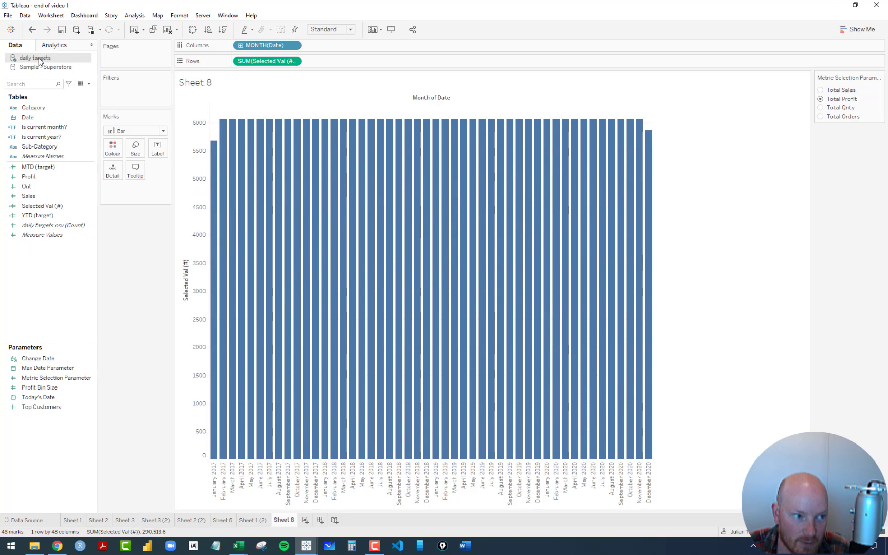
left_click(252, 521)
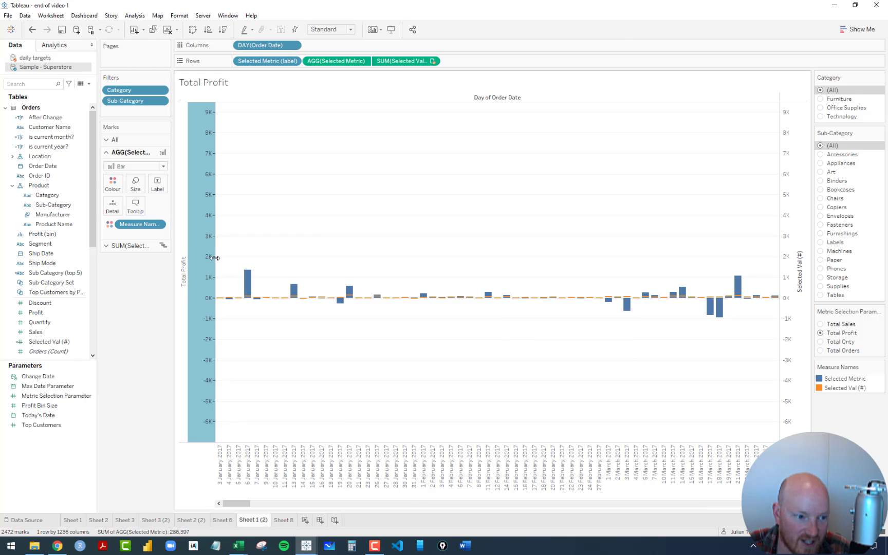